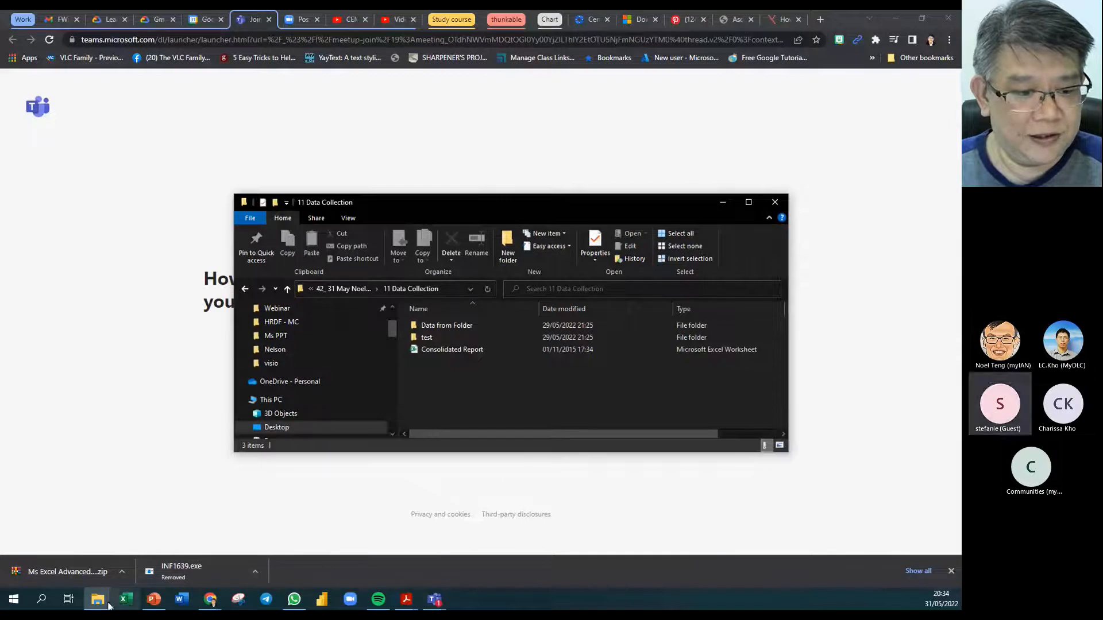
Open the Data from Folder folder inside 11 Data Collection
{"action": "left_click_drag", "start_coordinate": [490, 208], "coordinate": [440, 105]}
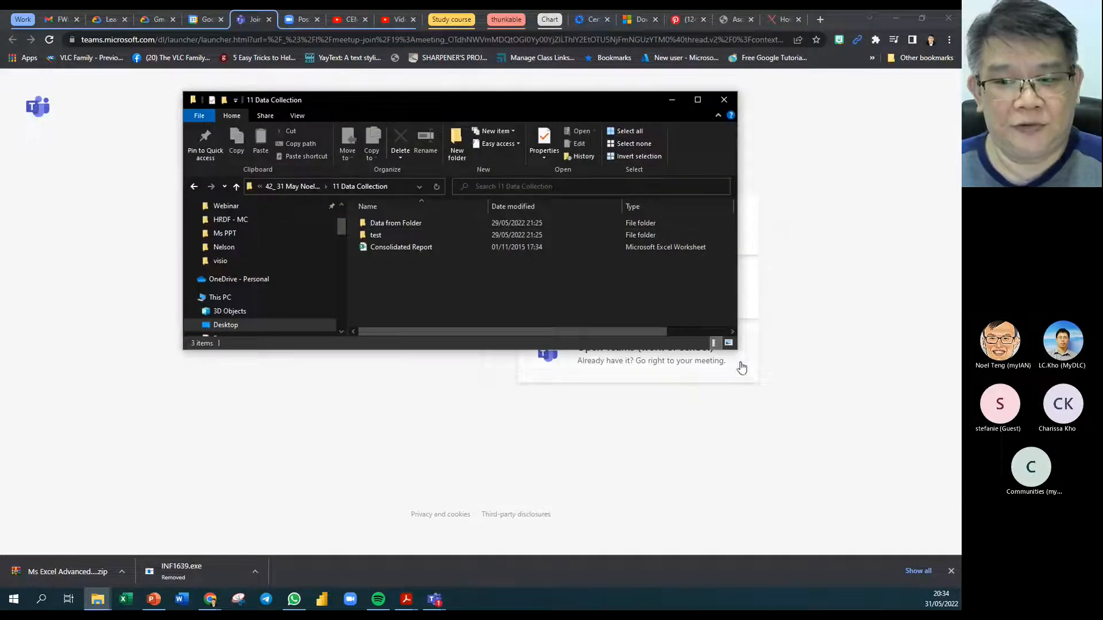
{"action": "left_click_drag", "start_coordinate": [737, 348], "coordinate": [738, 380]}
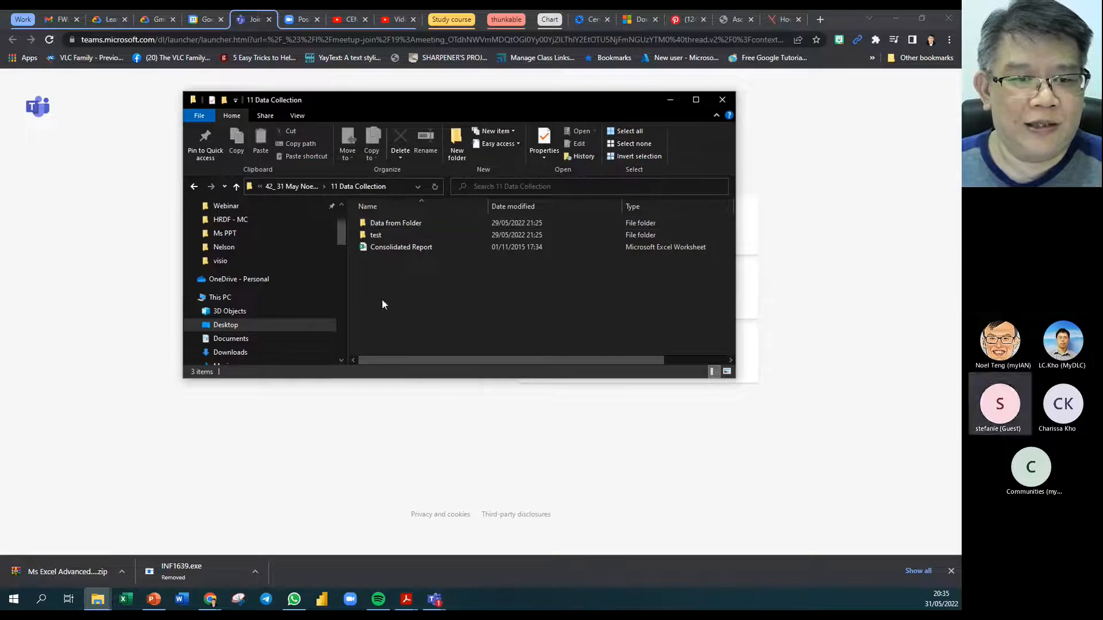
{"action": "left_click_drag", "start_coordinate": [415, 107], "coordinate": [423, 126]}
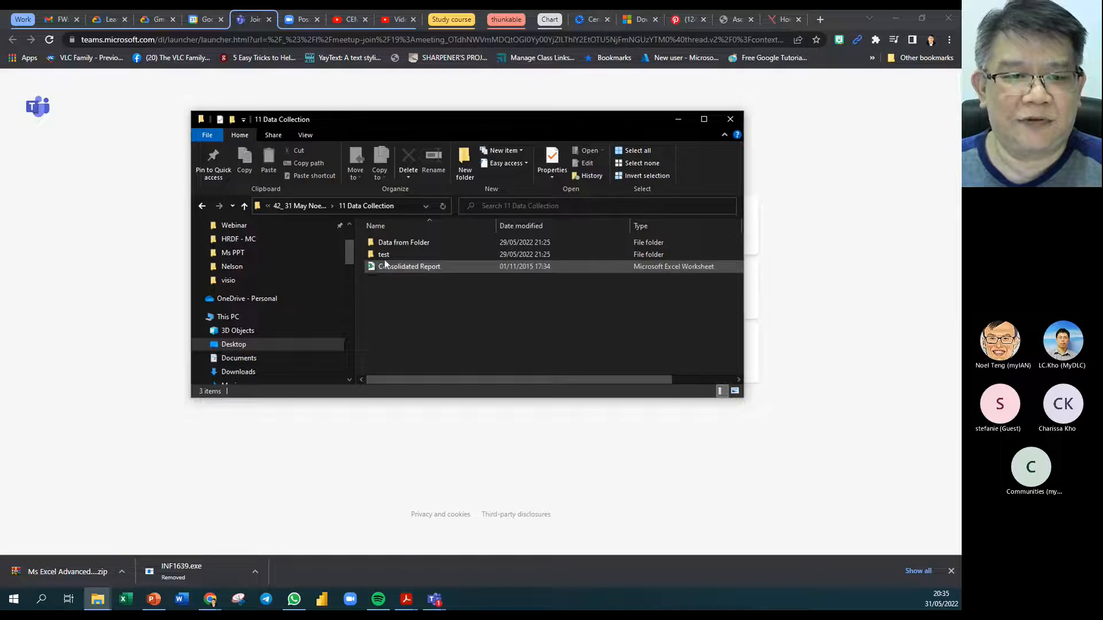
{"action": "double_click", "coordinate": [372, 244]}
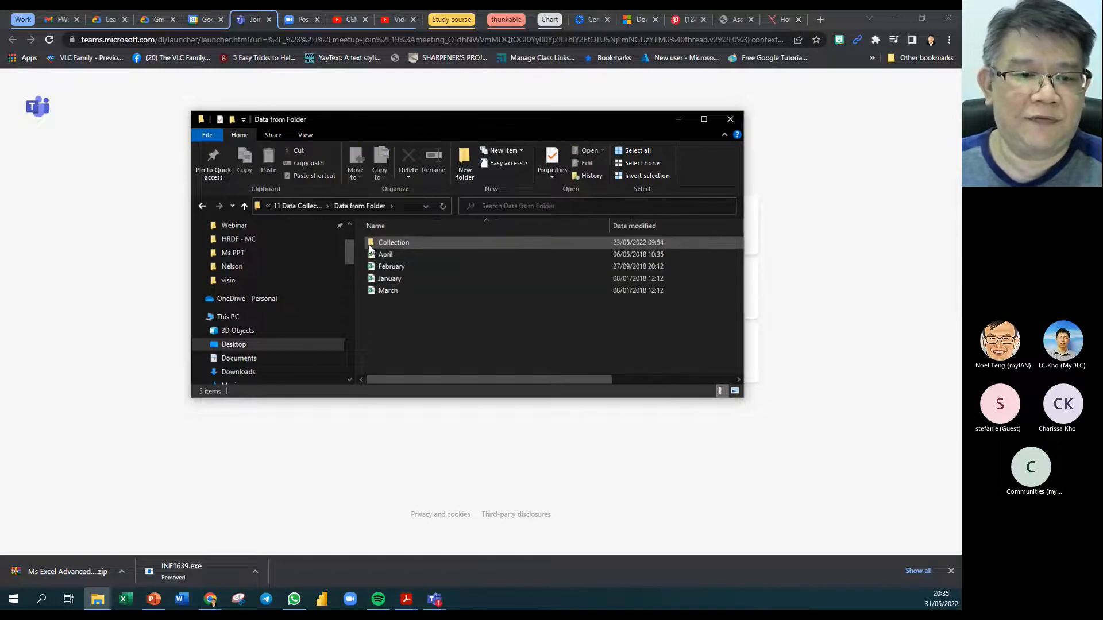
{"action": "left_click", "coordinate": [245, 206]}
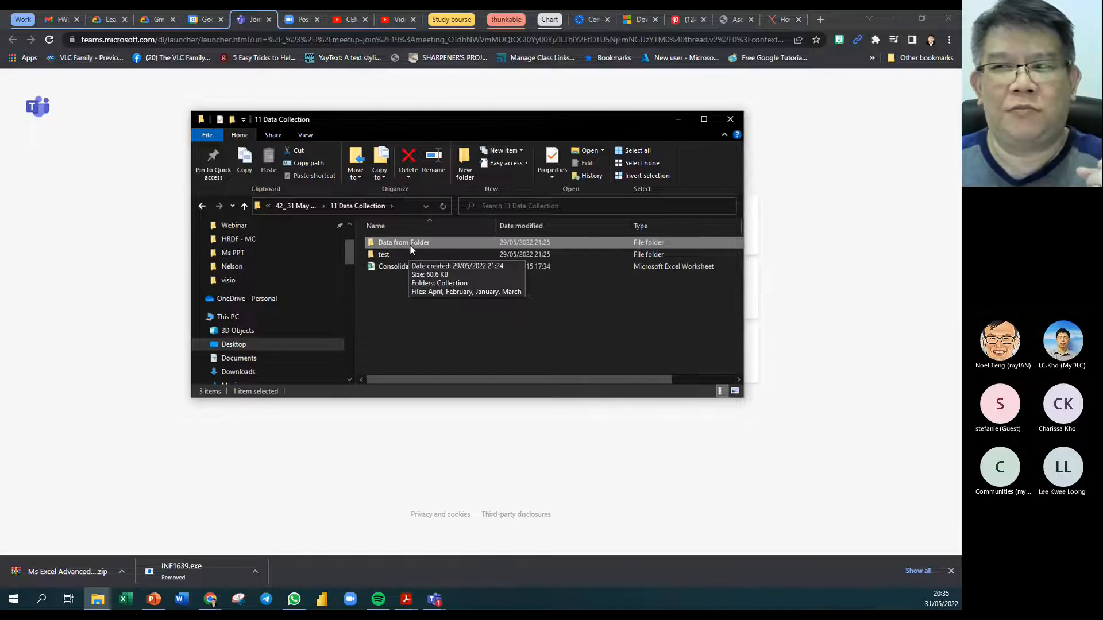
{"action": "double_click", "coordinate": [373, 243]}
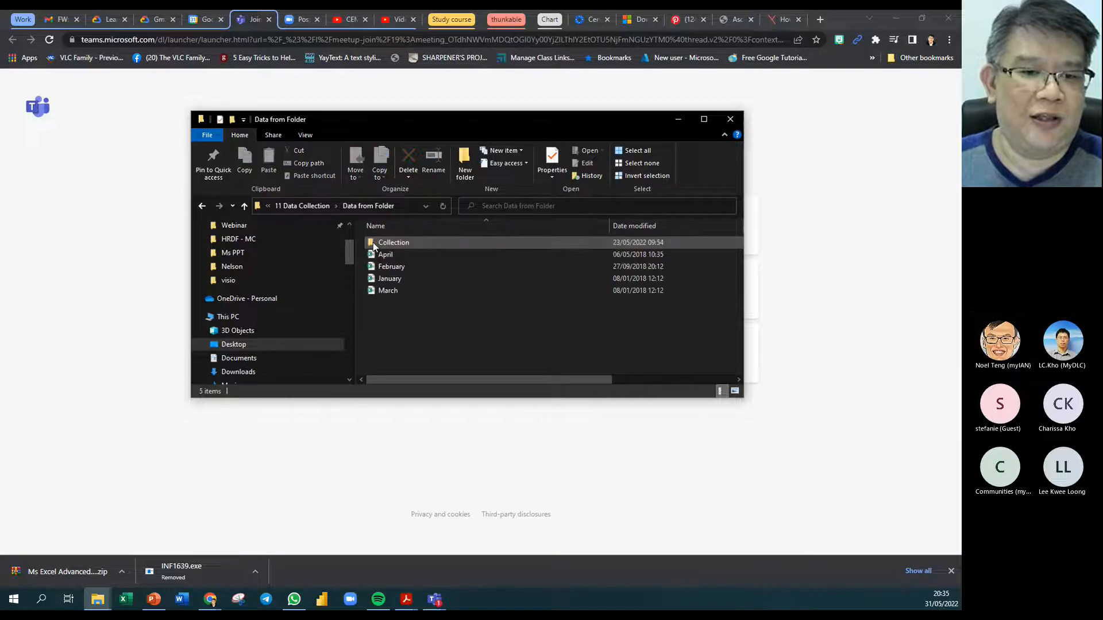
Open the January workbook from the monthly files and examine its columns through to COGS
{"action": "left_click", "coordinate": [409, 282]}
{"action": "left_click", "coordinate": [408, 268]}
{"action": "left_click", "coordinate": [403, 255]}
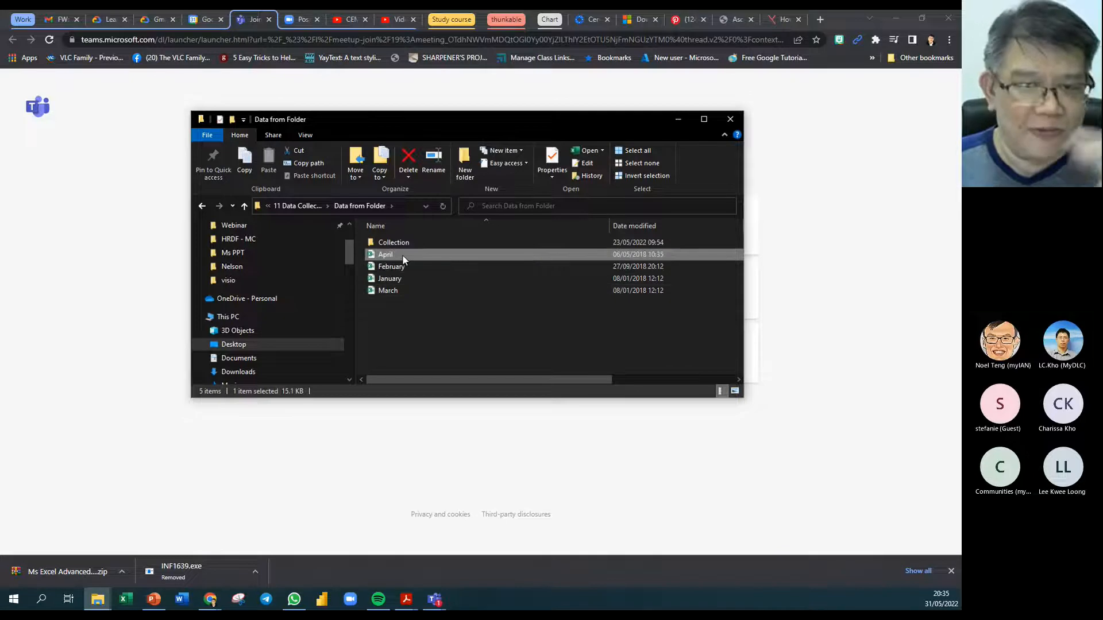
{"action": "left_click", "coordinate": [372, 280]}
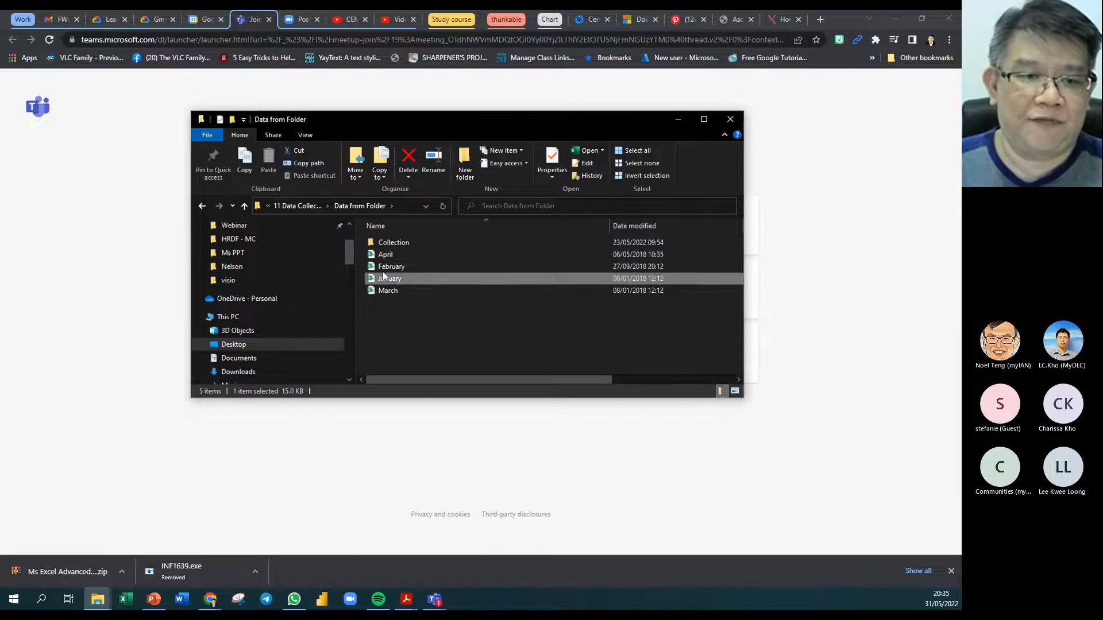
{"action": "double_click", "coordinate": [371, 280]}
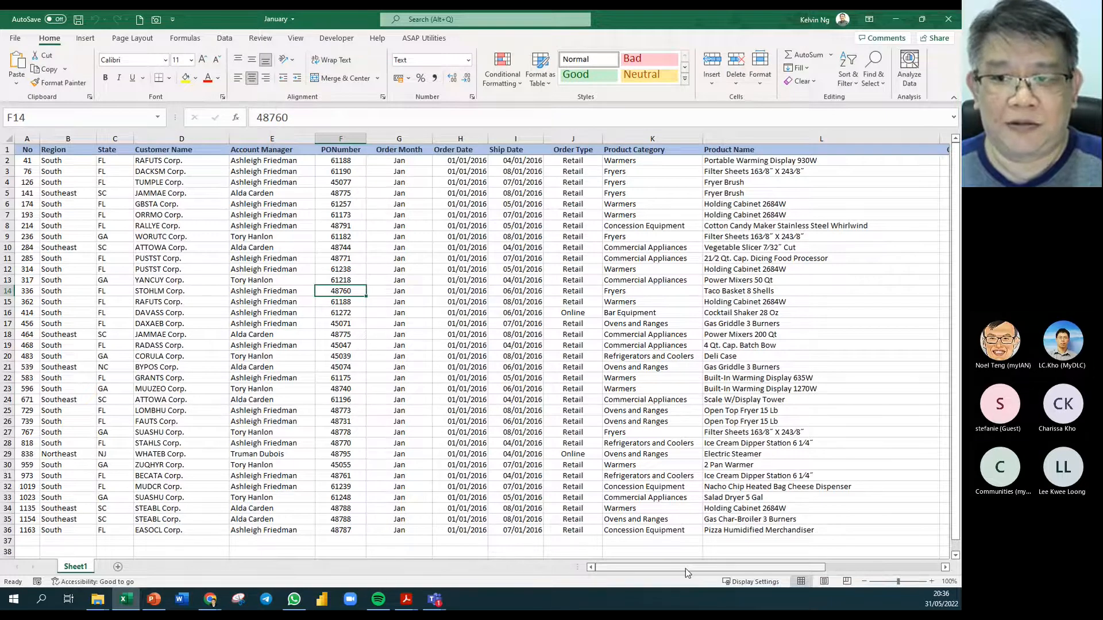
{"action": "mouse_move", "coordinate": [685, 569]}
{"action": "left_mouse_down"}
{"action": "mouse_move", "coordinate": [856, 569]}
{"action": "mouse_move", "coordinate": [678, 573]}
{"action": "left_mouse_up"}
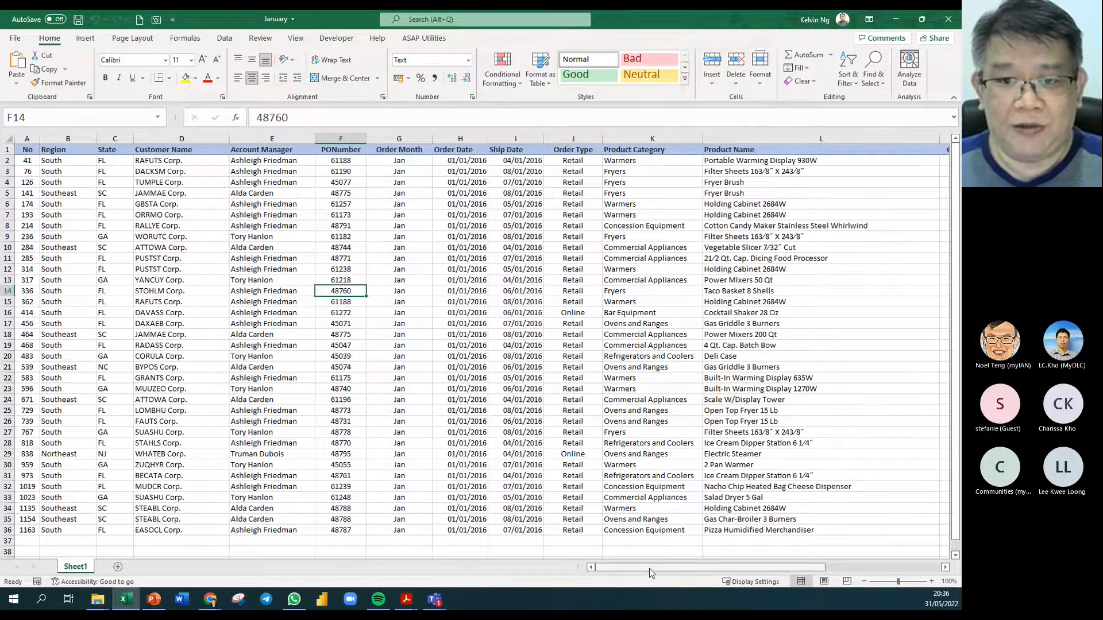
{"action": "left_click_drag", "start_coordinate": [651, 574], "coordinate": [780, 574]}
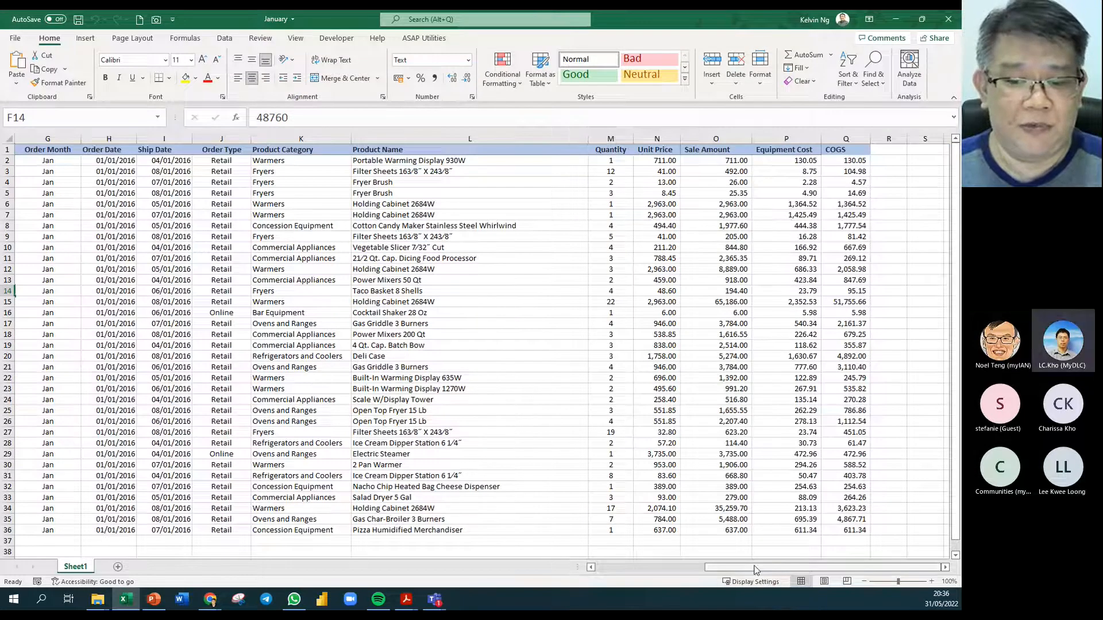
{"action": "left_click_drag", "start_coordinate": [754, 573], "coordinate": [634, 576]}
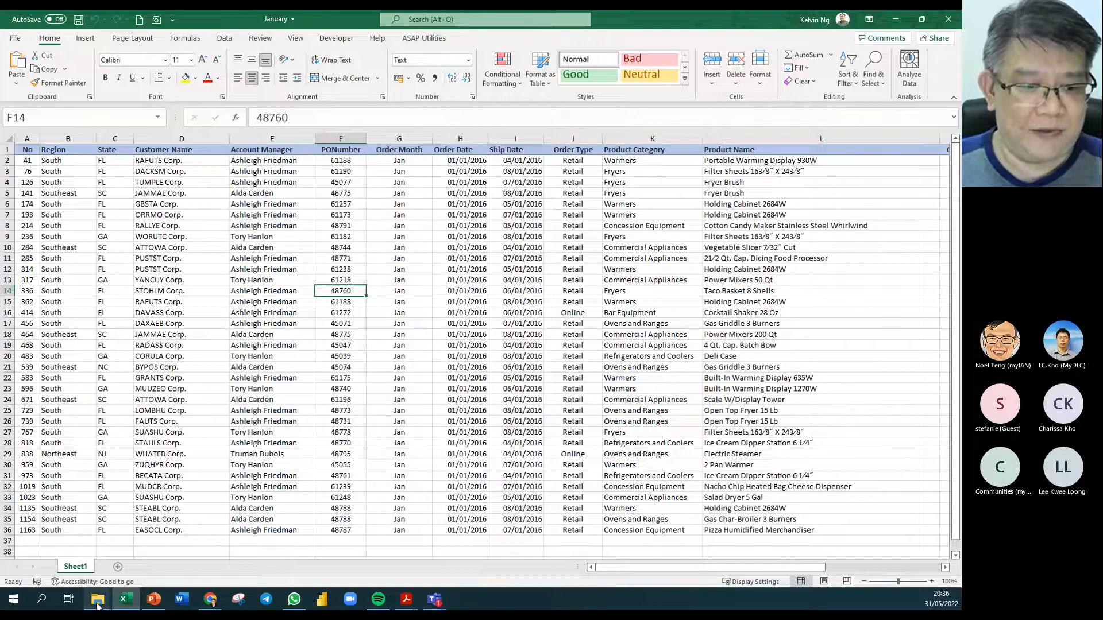
Open the February workbook beside January to compare their columns, and close both workbooks
{"action": "mouse_move", "coordinate": [97, 605]}
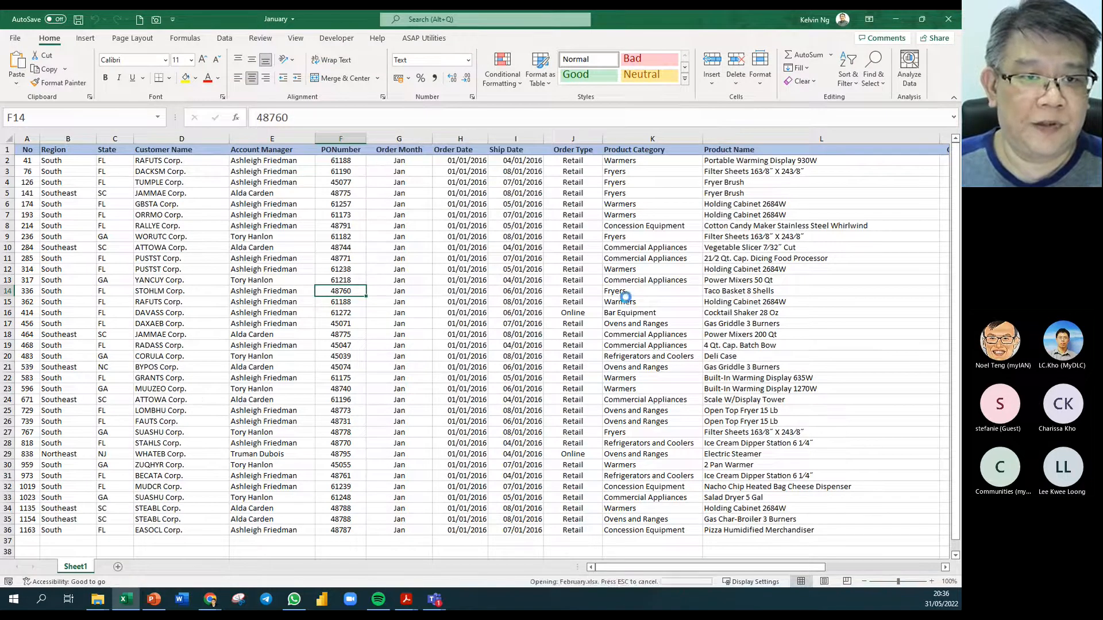
{"action": "left_click_drag", "start_coordinate": [353, 31], "coordinate": [376, 208]}
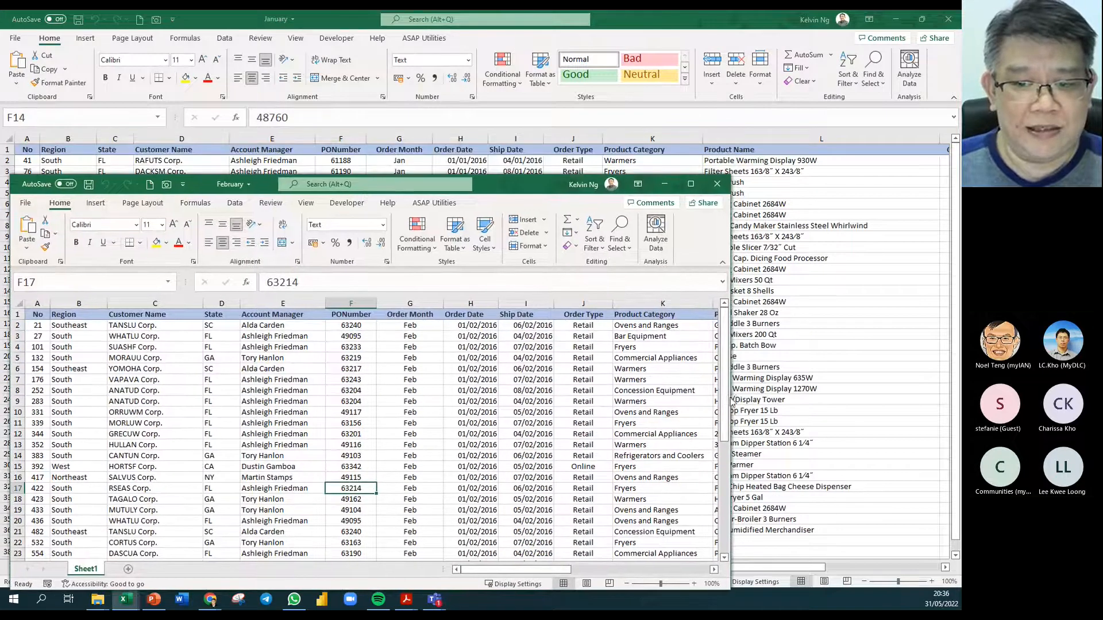
{"action": "left_click_drag", "start_coordinate": [727, 401], "coordinate": [949, 394]}
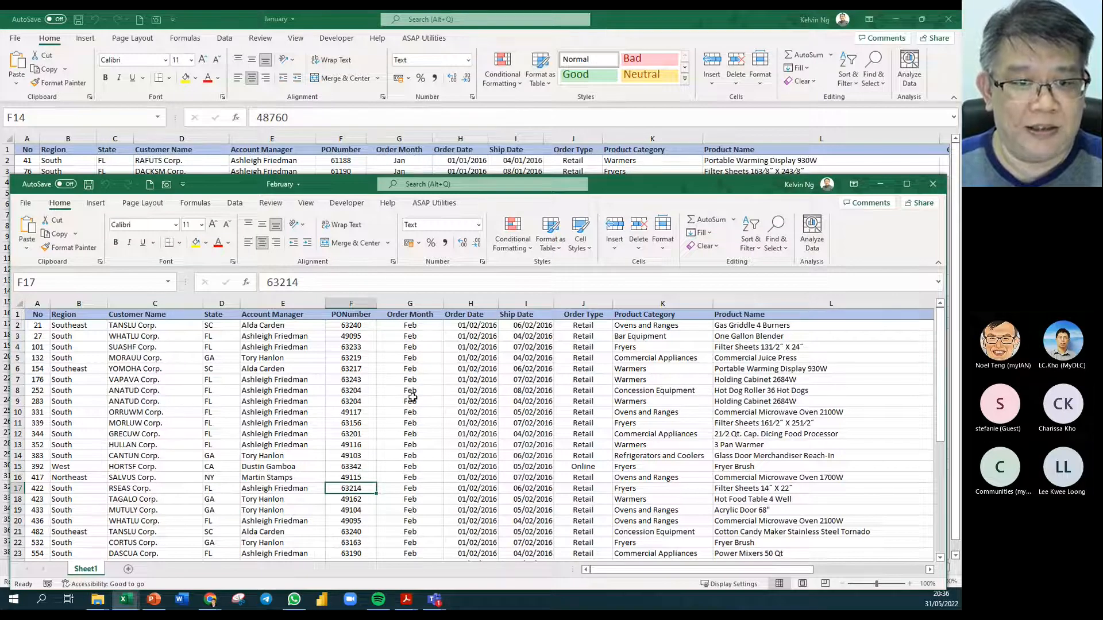
{"action": "left_click", "coordinate": [937, 185]}
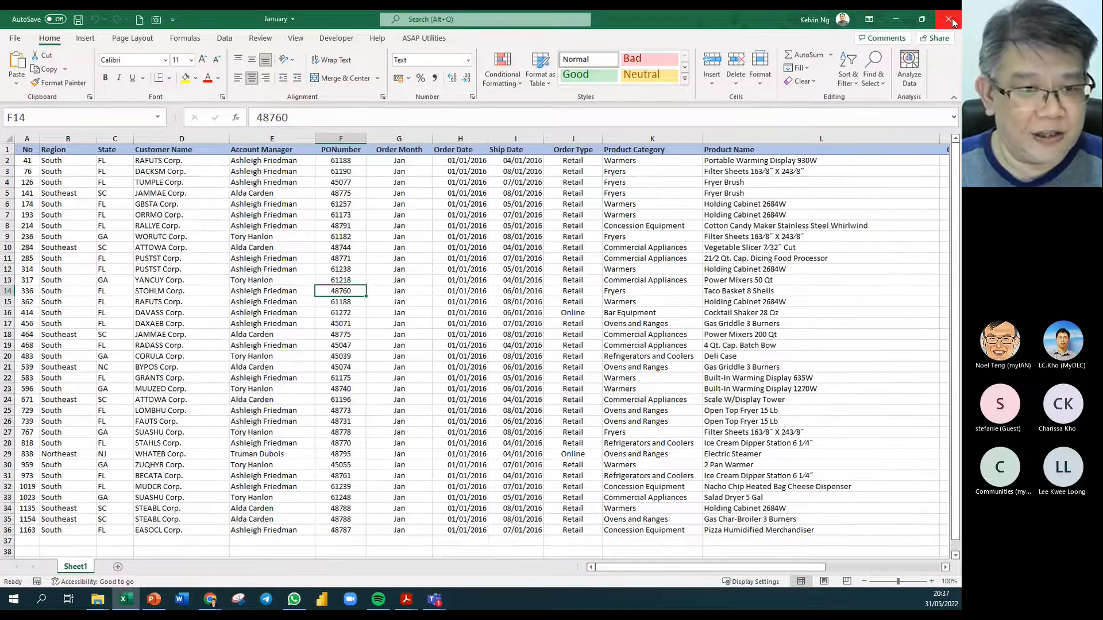
{"action": "left_click", "coordinate": [951, 20]}
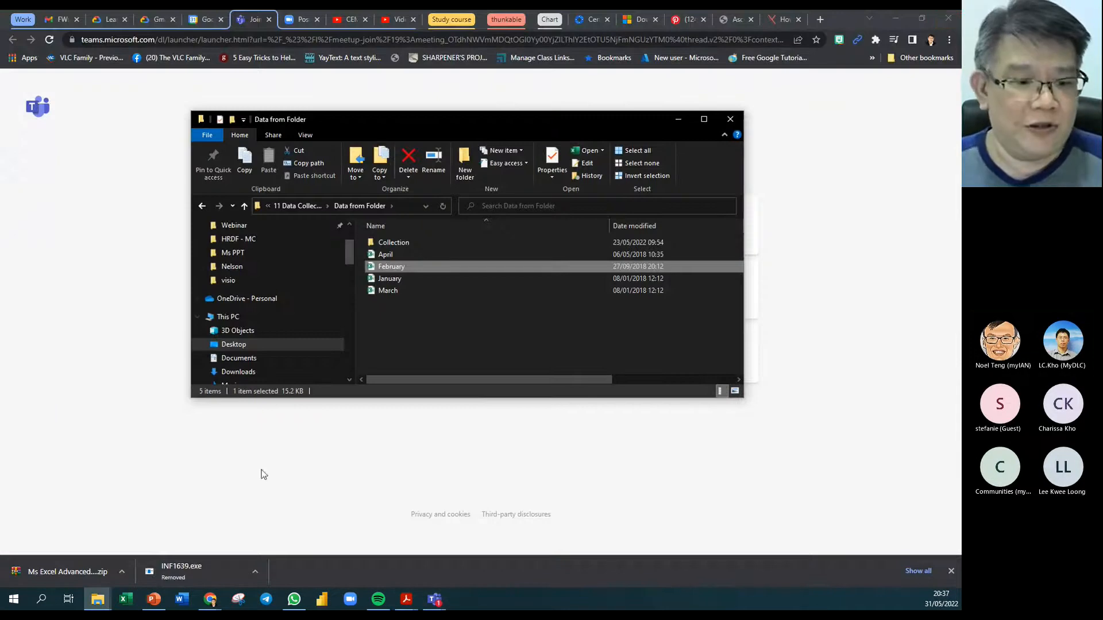
Create a blank Excel workbook and display its data import commands
{"action": "left_click", "coordinate": [132, 601]}
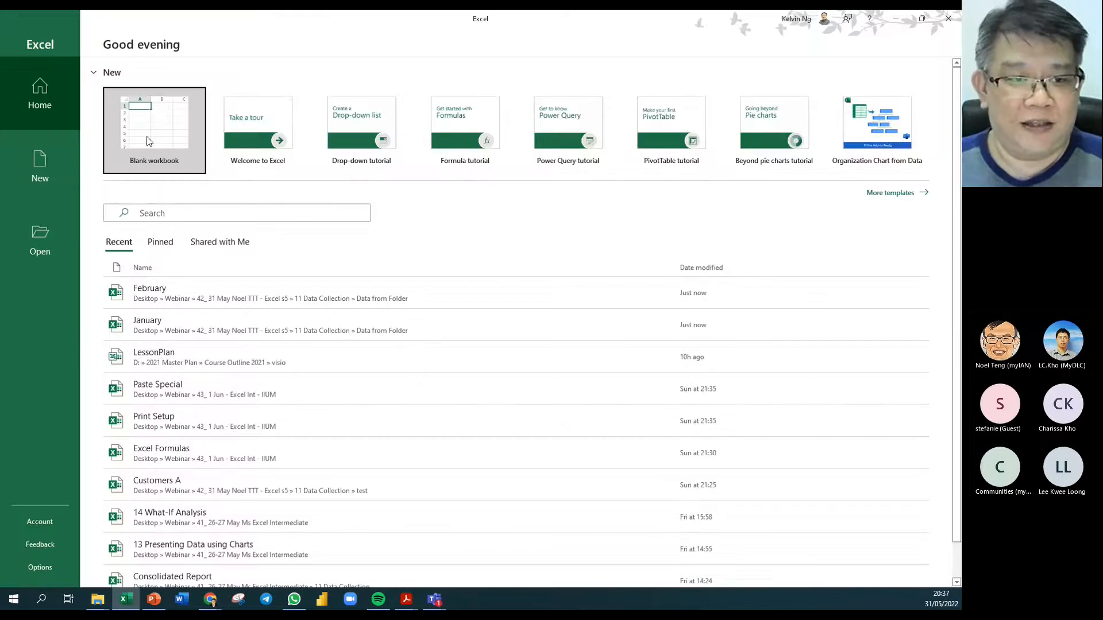
{"action": "left_click", "coordinate": [149, 141]}
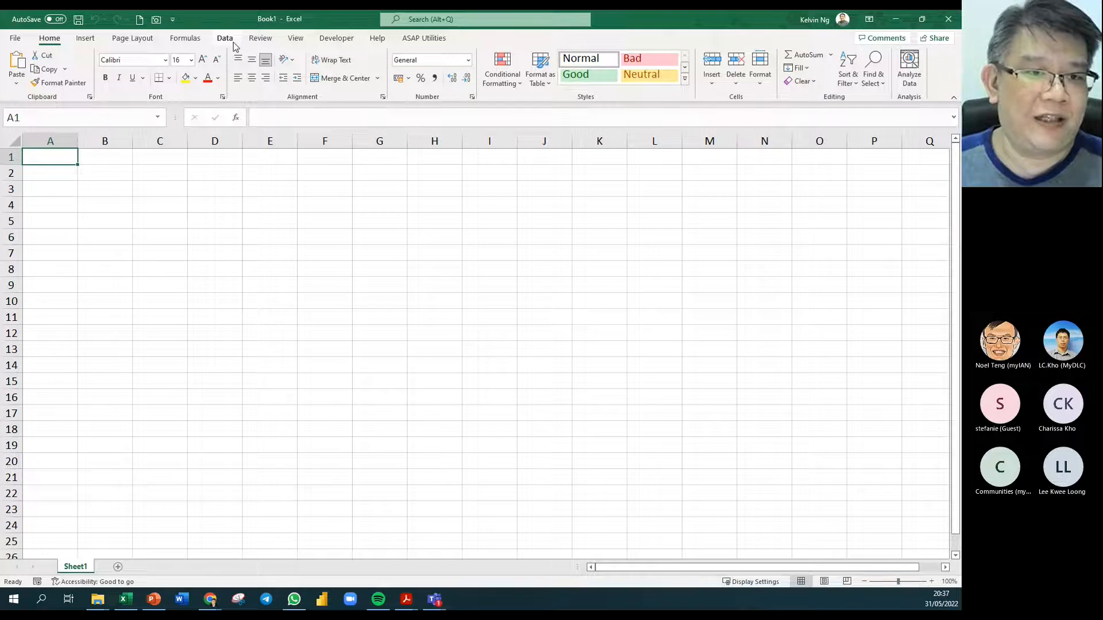
{"action": "left_click", "coordinate": [226, 39]}
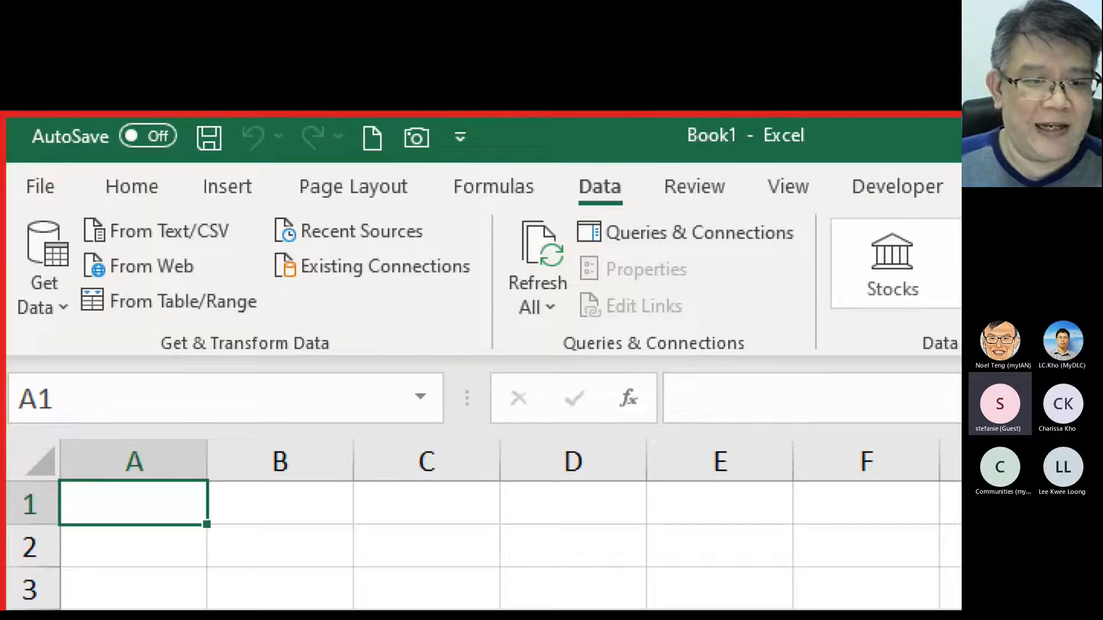
{"action": "left_click_drag", "start_coordinate": [363, 316], "coordinate": [135, 393]}
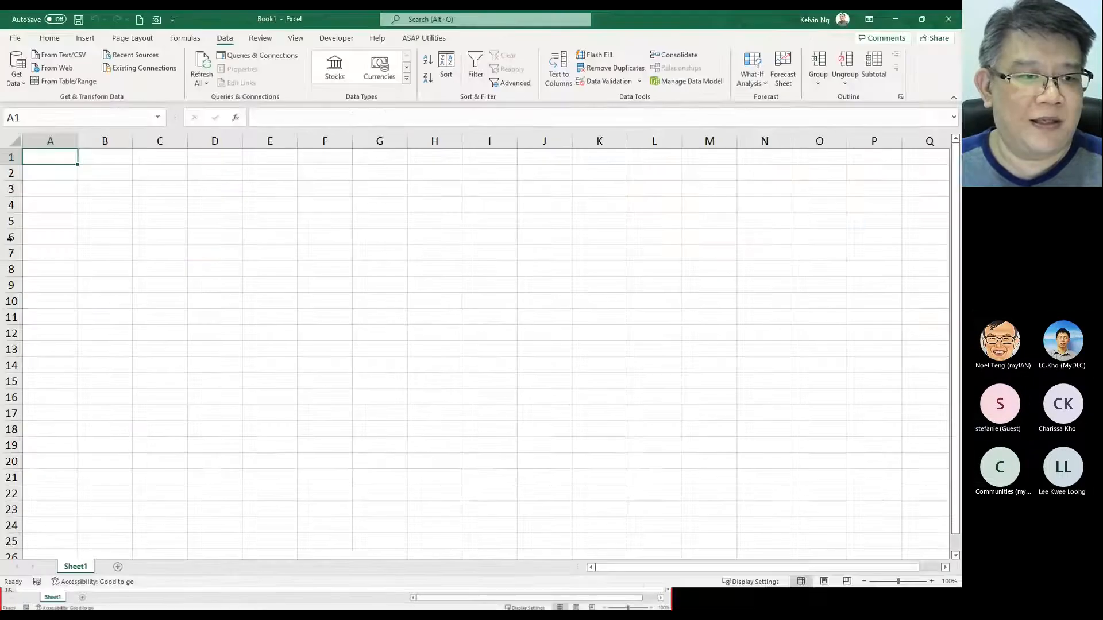
{"action": "left_click", "coordinate": [16, 68]}
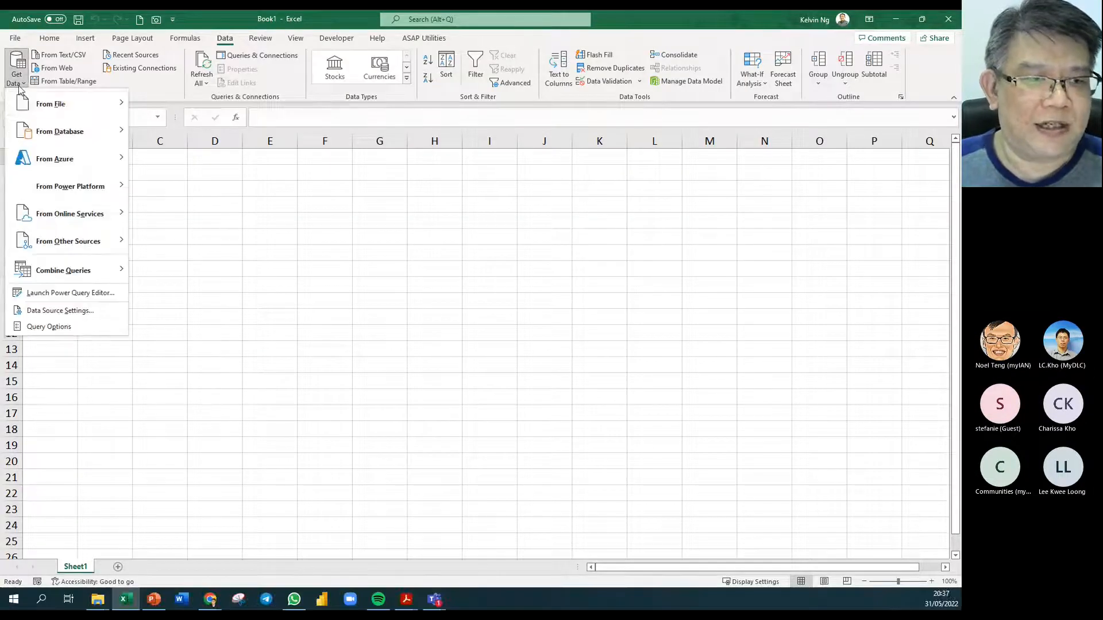
{"action": "mouse_move", "coordinate": [46, 108]}
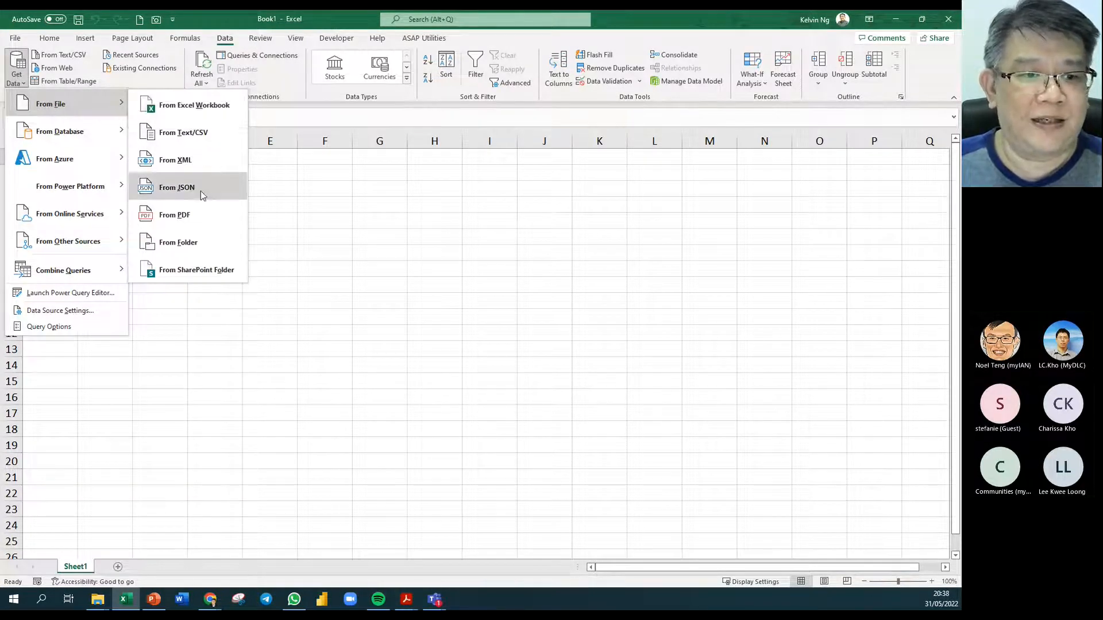
{"action": "left_click", "coordinate": [202, 241]}
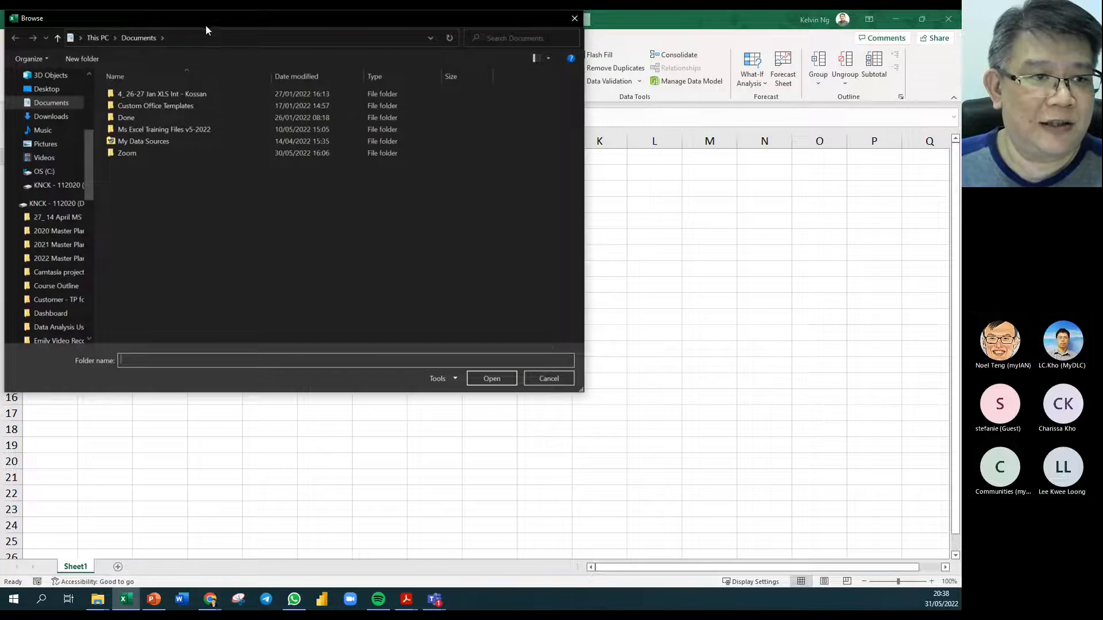
{"action": "left_click_drag", "start_coordinate": [205, 24], "coordinate": [401, 91]}
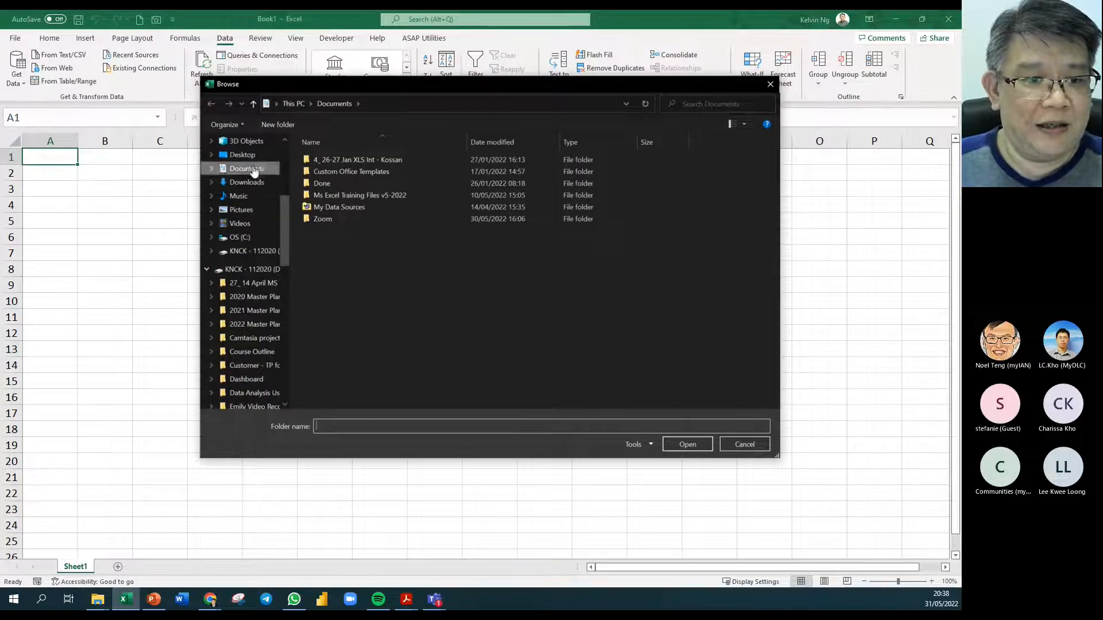
{"action": "left_click_drag", "start_coordinate": [283, 240], "coordinate": [289, 178]}
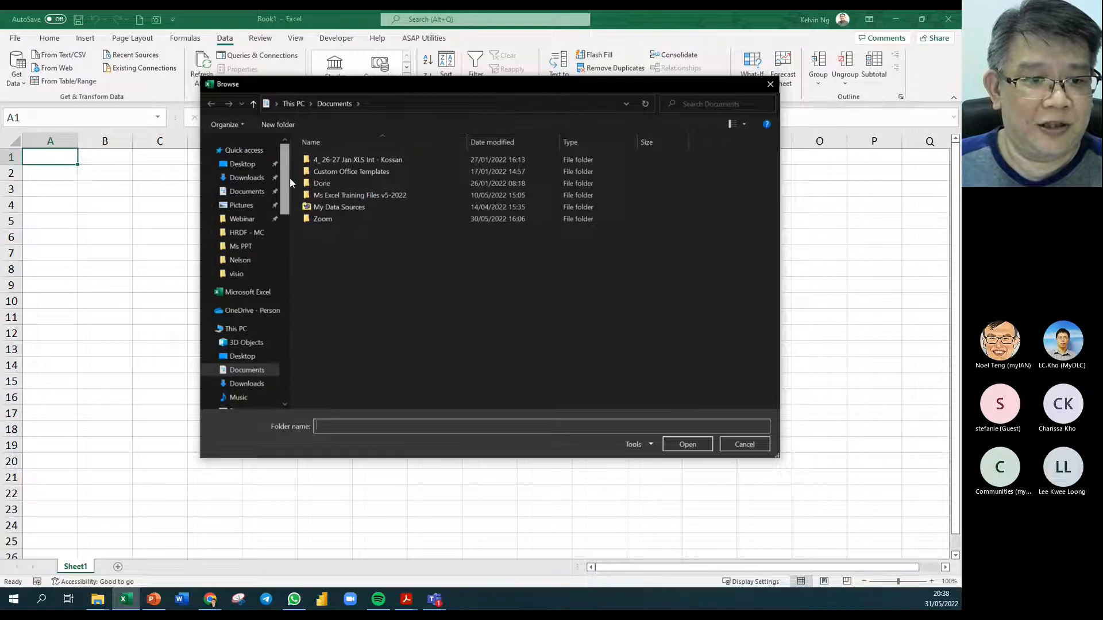
{"action": "left_click", "coordinate": [247, 220]}
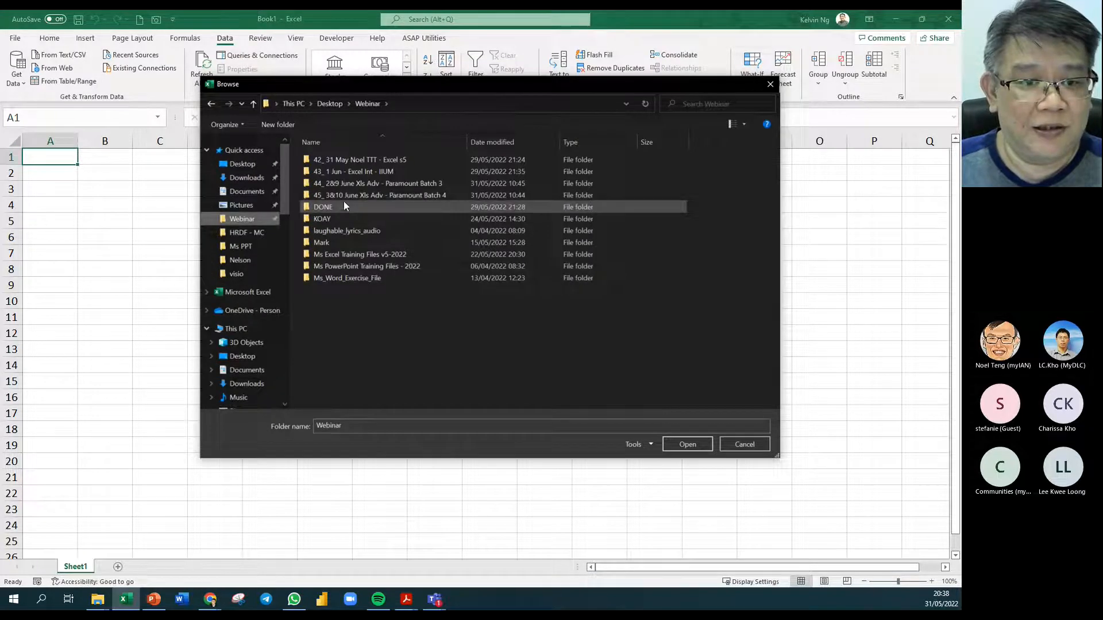
{"action": "double_click", "coordinate": [377, 163]}
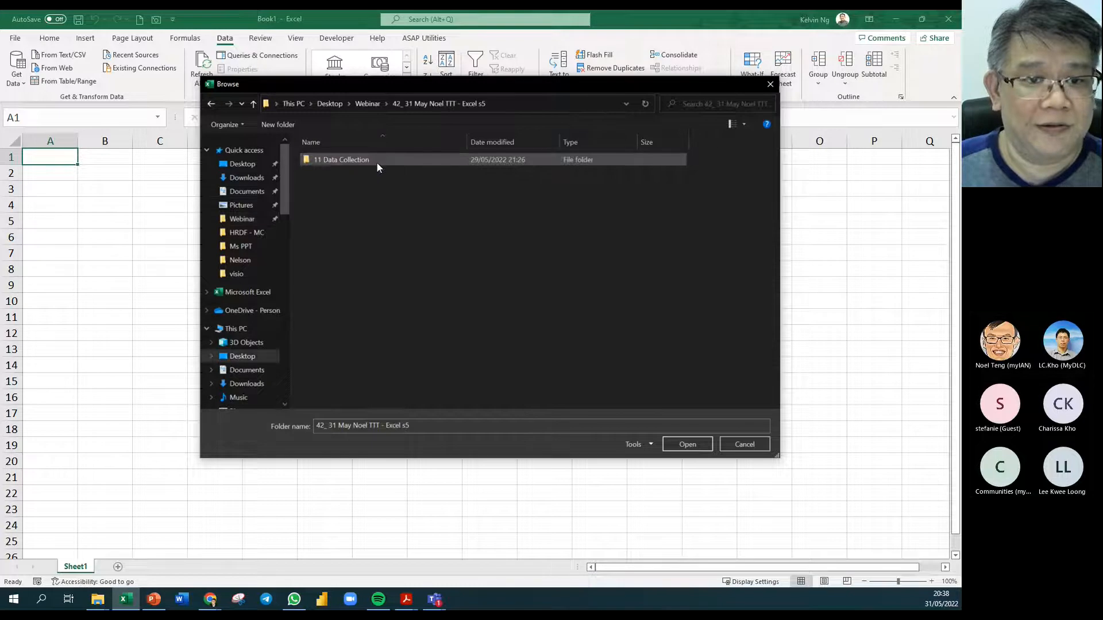
{"action": "double_click", "coordinate": [339, 164]}
{"action": "double_click", "coordinate": [334, 161]}
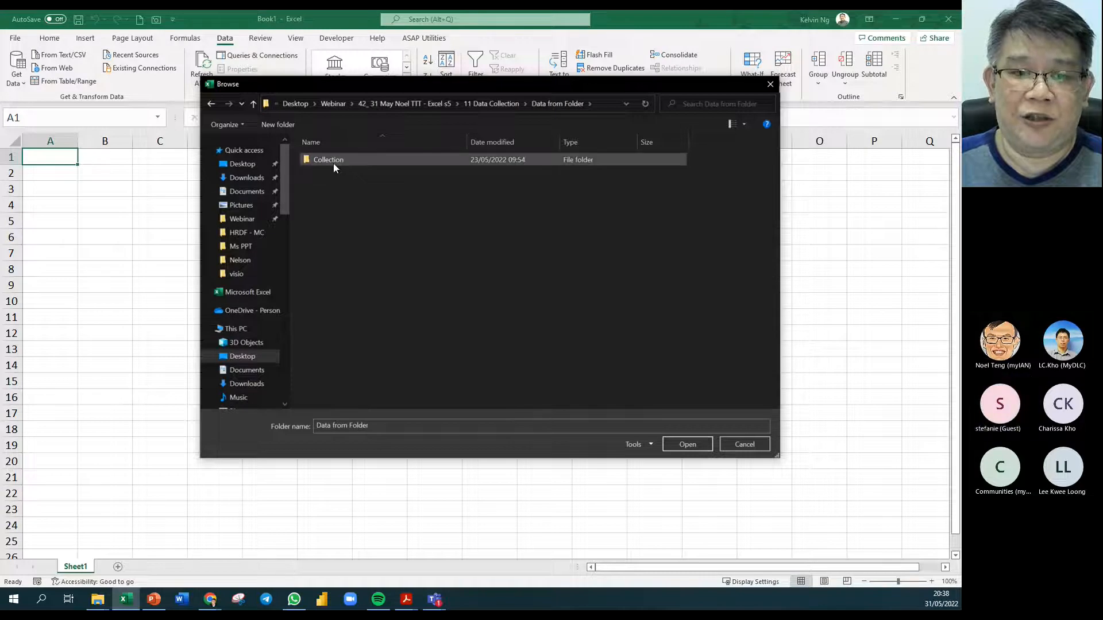
{"action": "double_click", "coordinate": [333, 161]}
{"action": "left_click", "coordinate": [687, 446]}
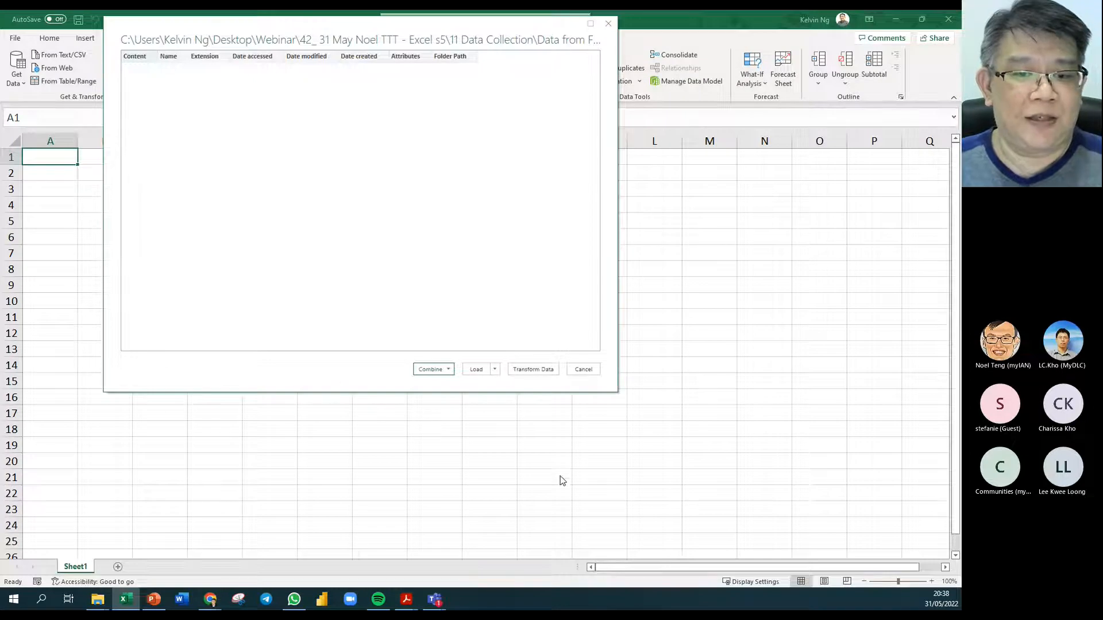
{"action": "left_click", "coordinate": [583, 371]}
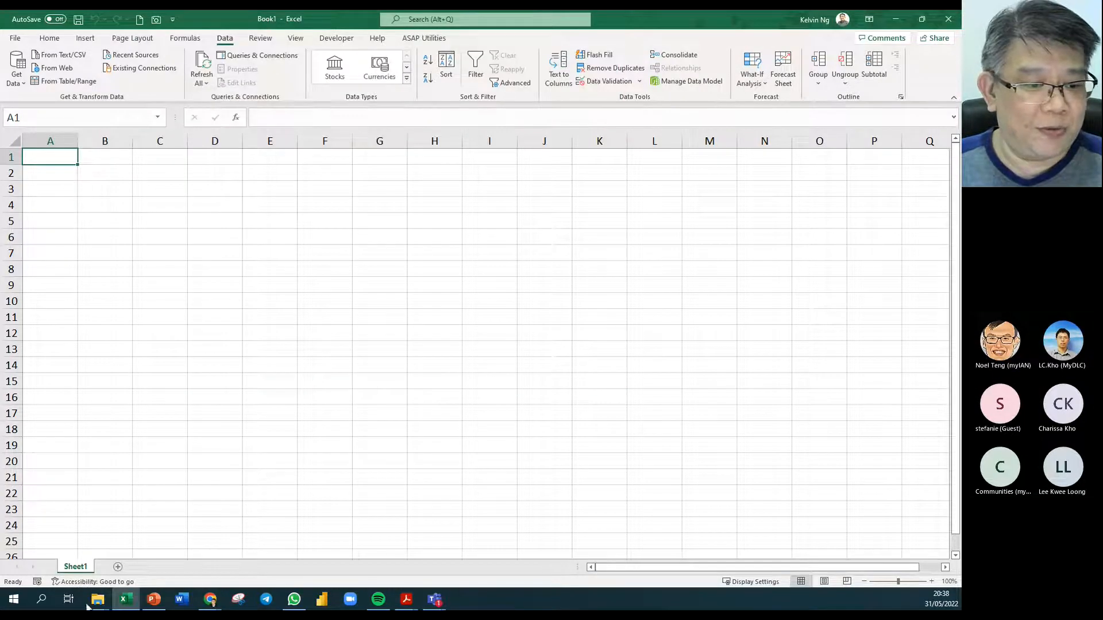
Switch to File Explorer and check the monthly workbooks stored in the Data from Folder folder
{"action": "mouse_move", "coordinate": [97, 600]}
{"action": "left_click", "coordinate": [160, 556]}
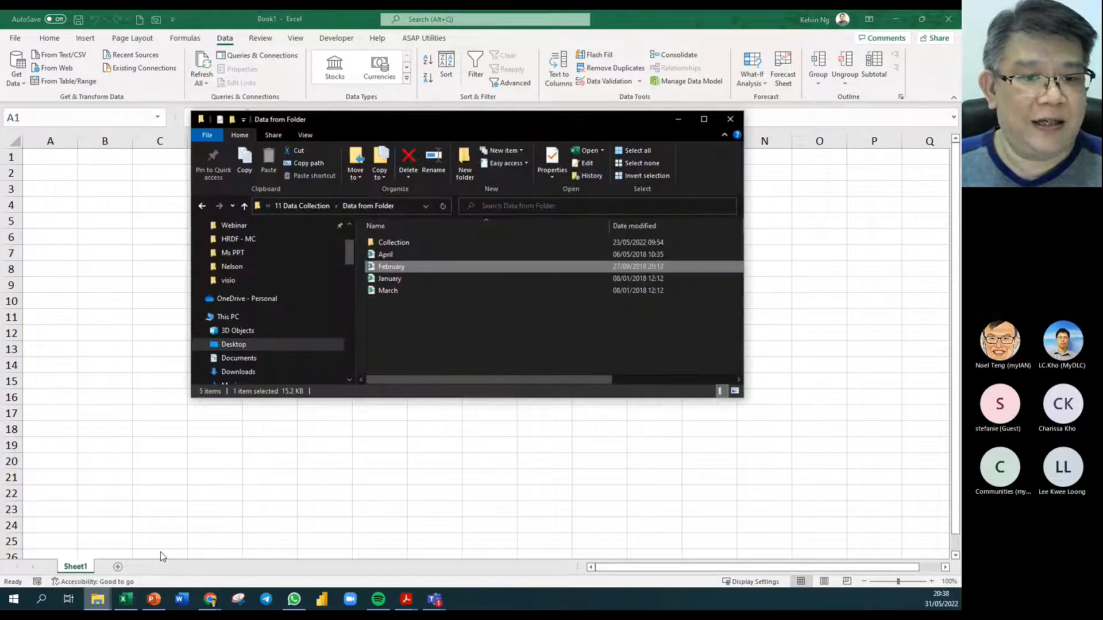
{"action": "left_click", "coordinate": [384, 279]}
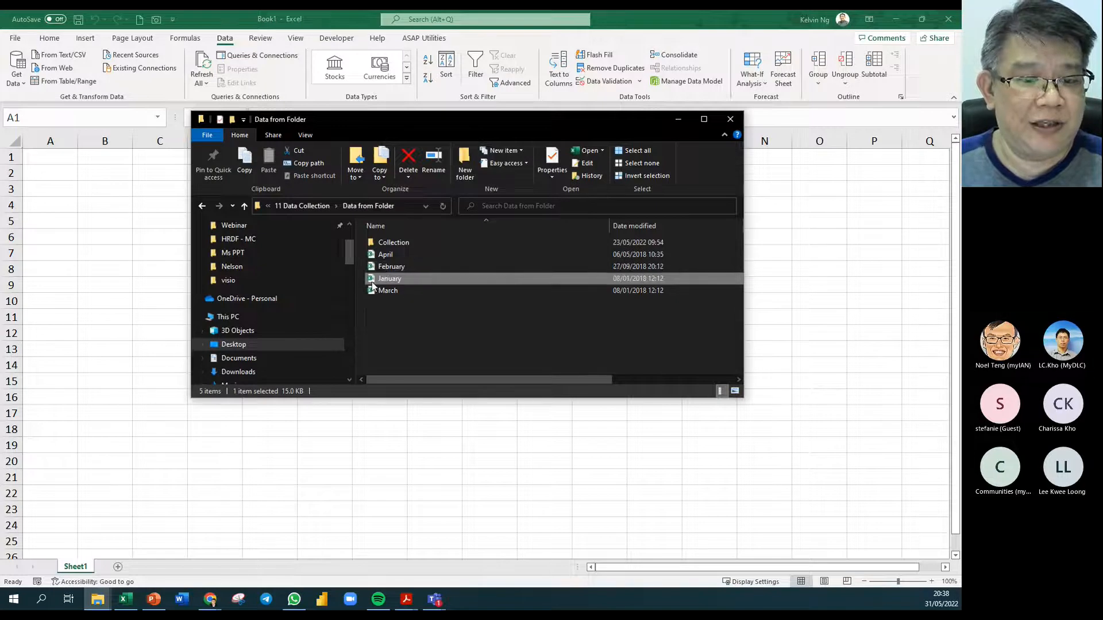
{"action": "left_click_drag", "start_coordinate": [372, 285], "coordinate": [409, 240]}
Switch back to the blank Excel workbook and import data from the Collection folder inside Data from Folder
{"action": "left_click", "coordinate": [137, 223]}
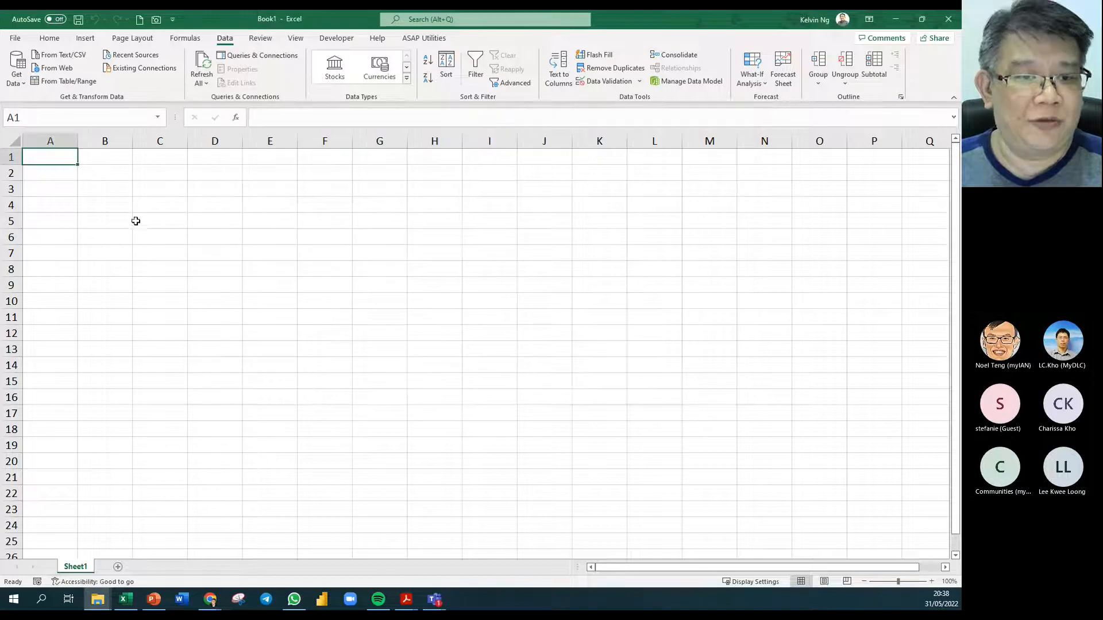
{"action": "left_click", "coordinate": [16, 69]}
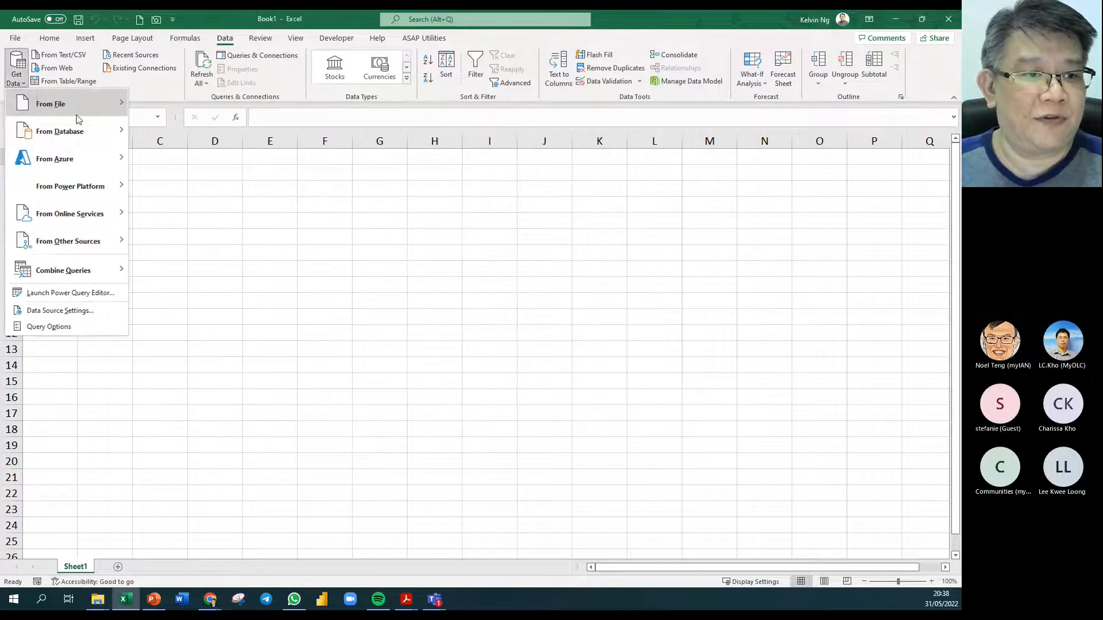
{"action": "mouse_move", "coordinate": [69, 104]}
{"action": "left_click", "coordinate": [187, 241]}
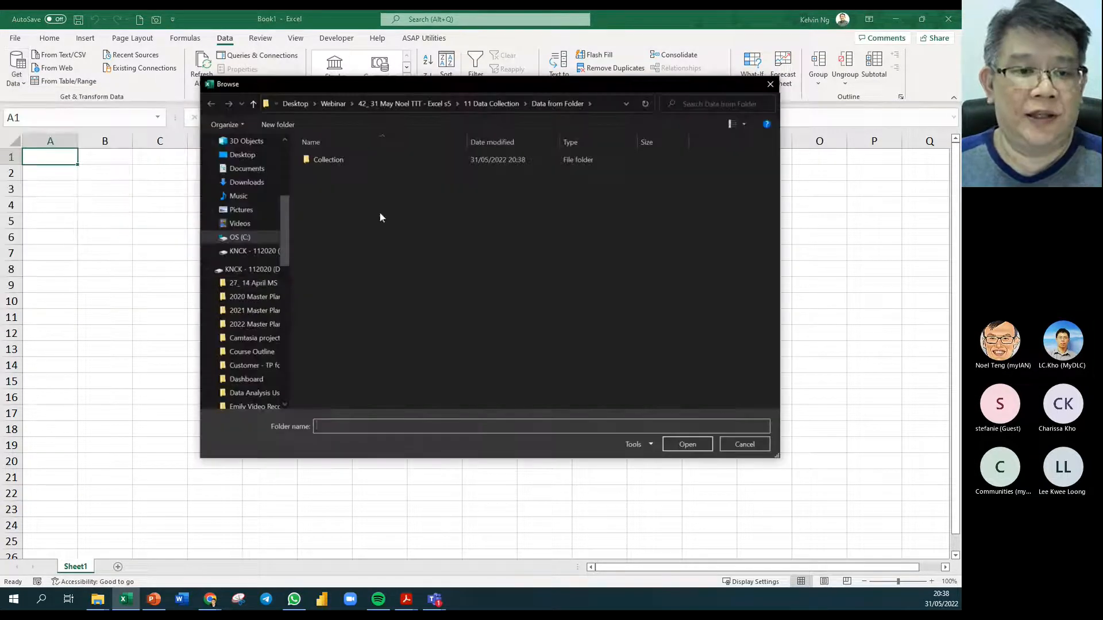
{"action": "left_click", "coordinate": [343, 163]}
{"action": "double_click", "coordinate": [343, 163]}
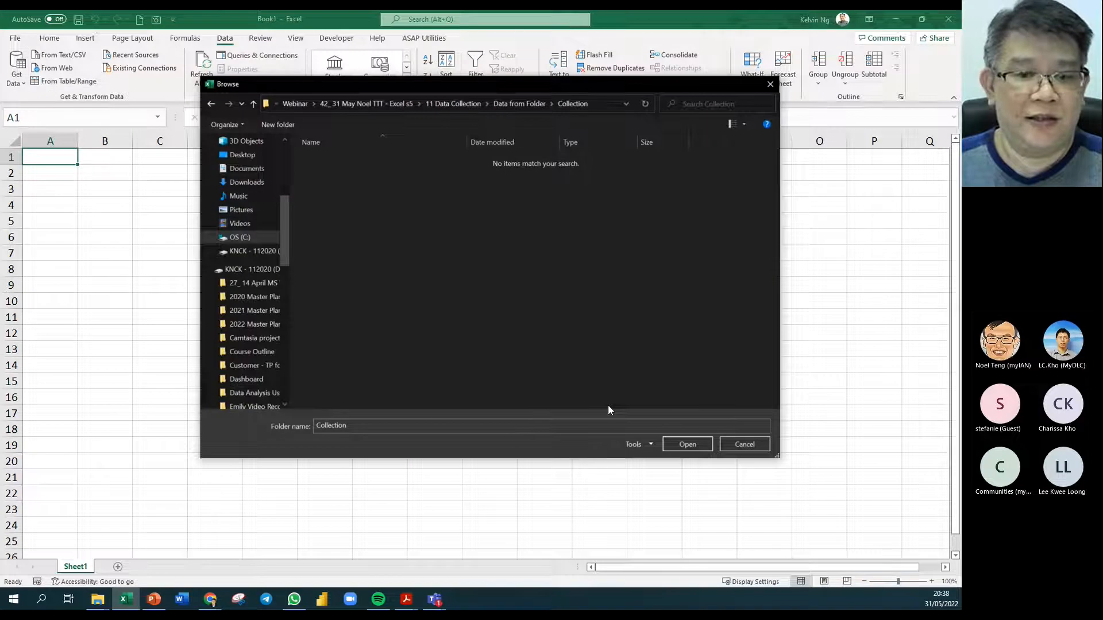
{"action": "left_click", "coordinate": [685, 443]}
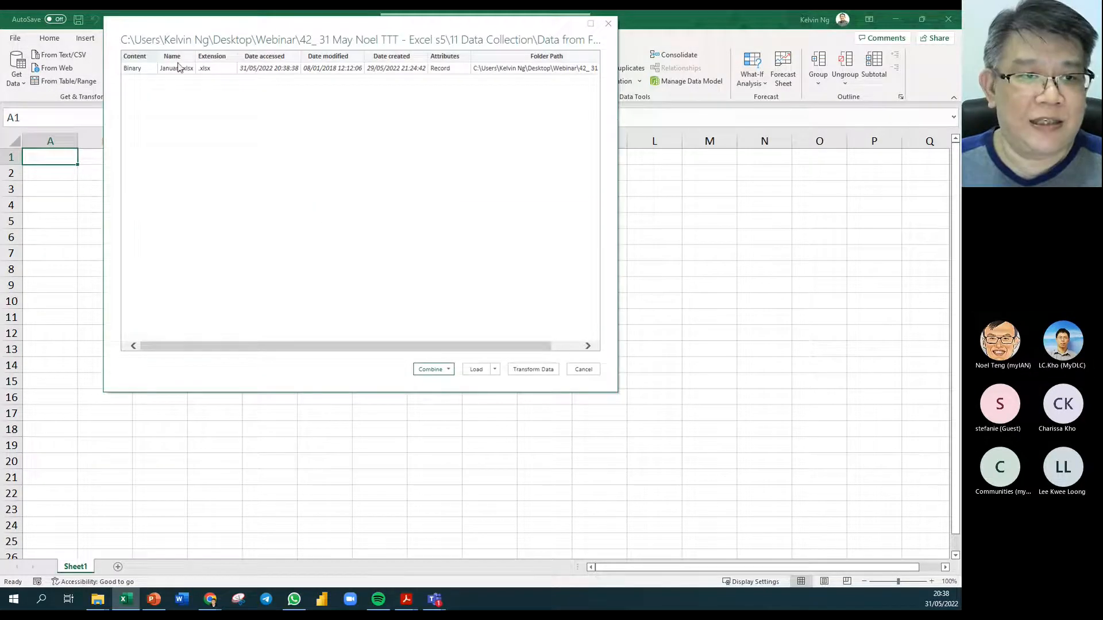
Combine and transform the folder's files, using the first file as sample and Sheet1 as the object to extract
{"action": "left_click_drag", "start_coordinate": [190, 32], "coordinate": [312, 128]}
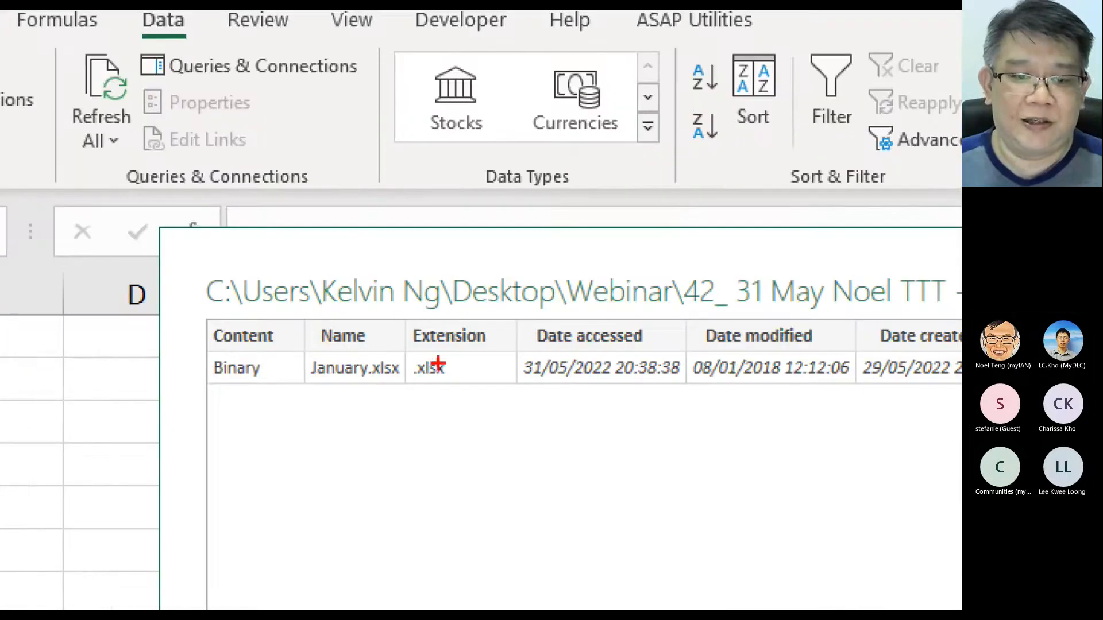
{"action": "left_click_drag", "start_coordinate": [438, 356], "coordinate": [279, 427]}
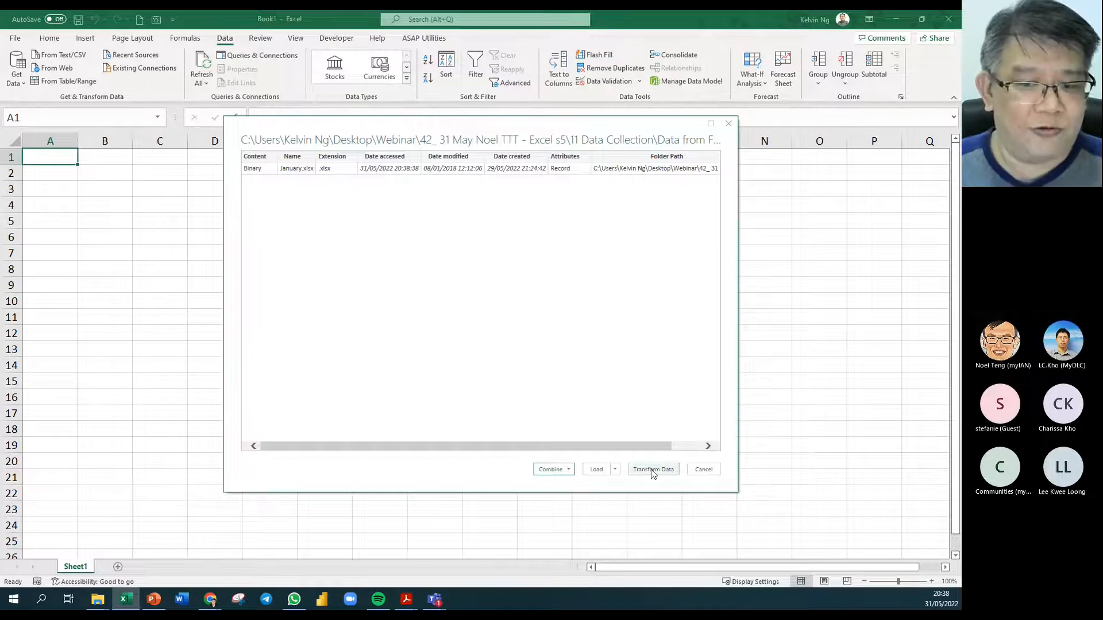
{"action": "left_click", "coordinate": [569, 470]}
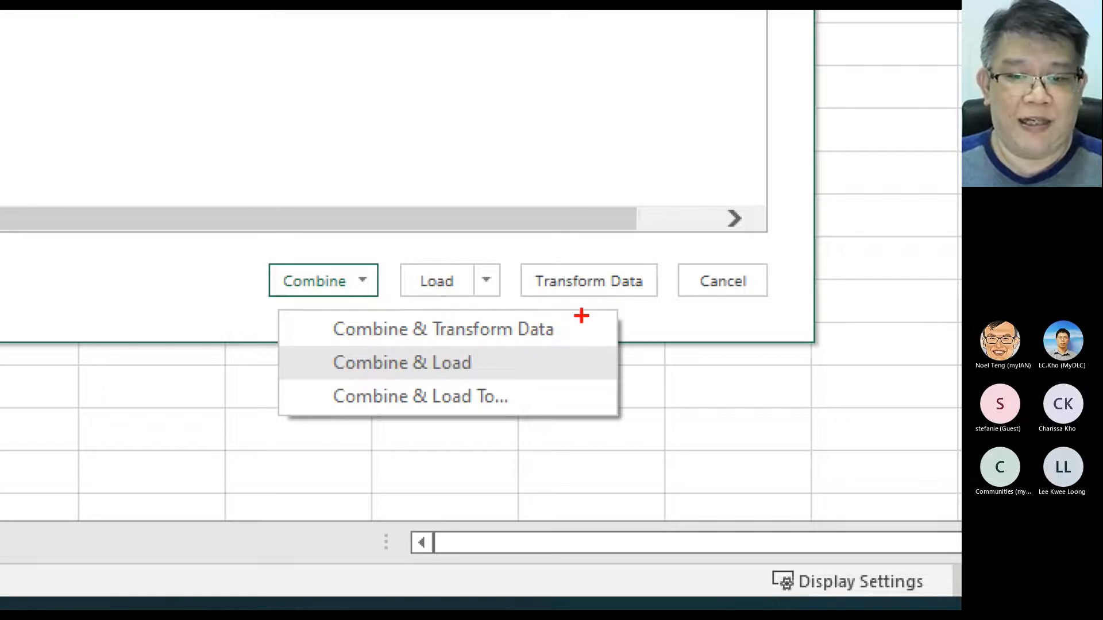
{"action": "mouse_move", "coordinate": [580, 309]}
{"action": "left_mouse_down"}
{"action": "mouse_move", "coordinate": [512, 328]}
{"action": "mouse_move", "coordinate": [278, 346]}
{"action": "mouse_move", "coordinate": [297, 355]}
{"action": "left_mouse_up"}
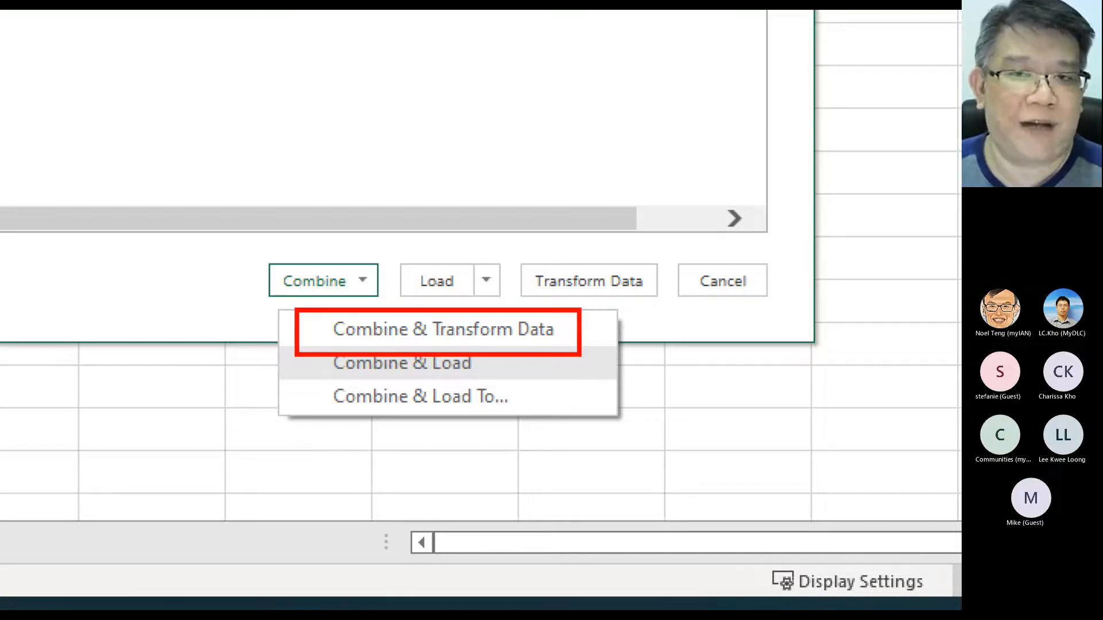
{"action": "key", "text": "Escape"}
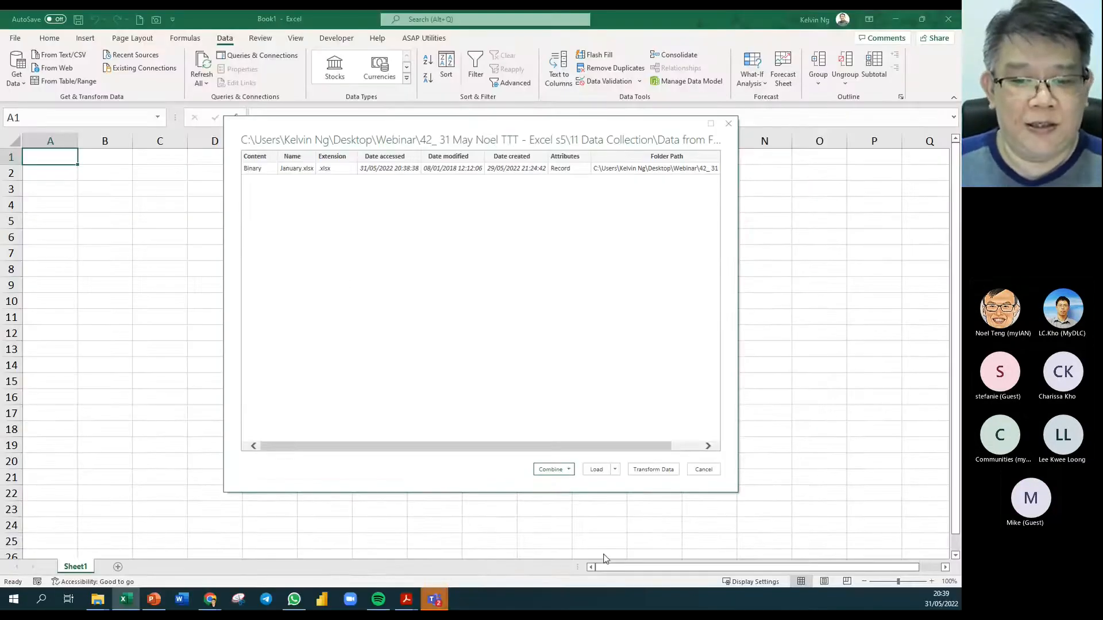
{"action": "left_click", "coordinate": [569, 472]}
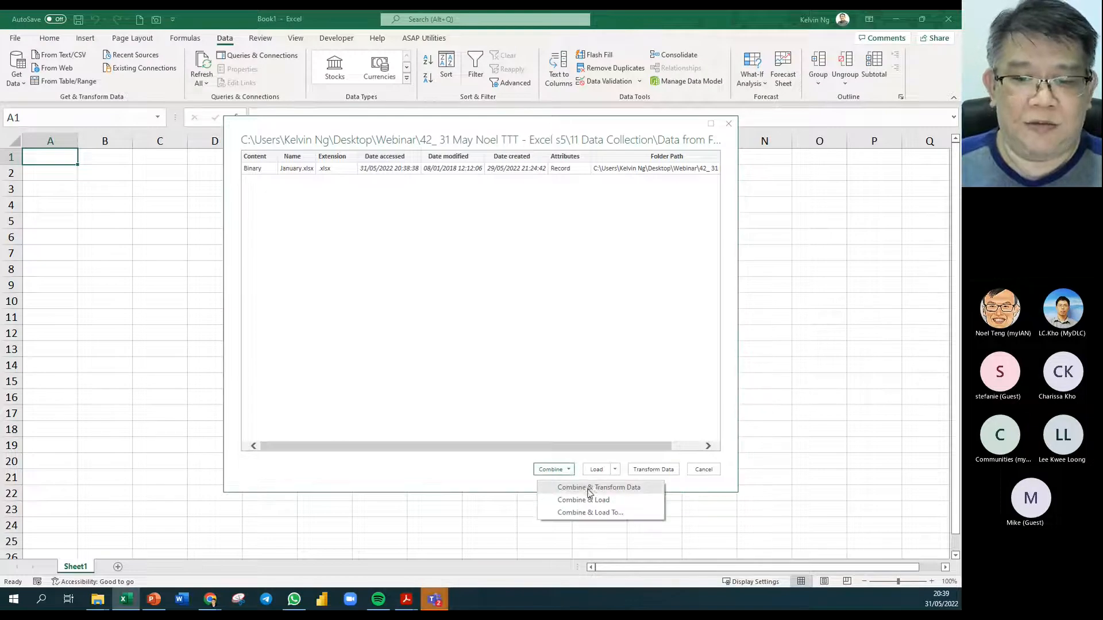
{"action": "left_click", "coordinate": [589, 493]}
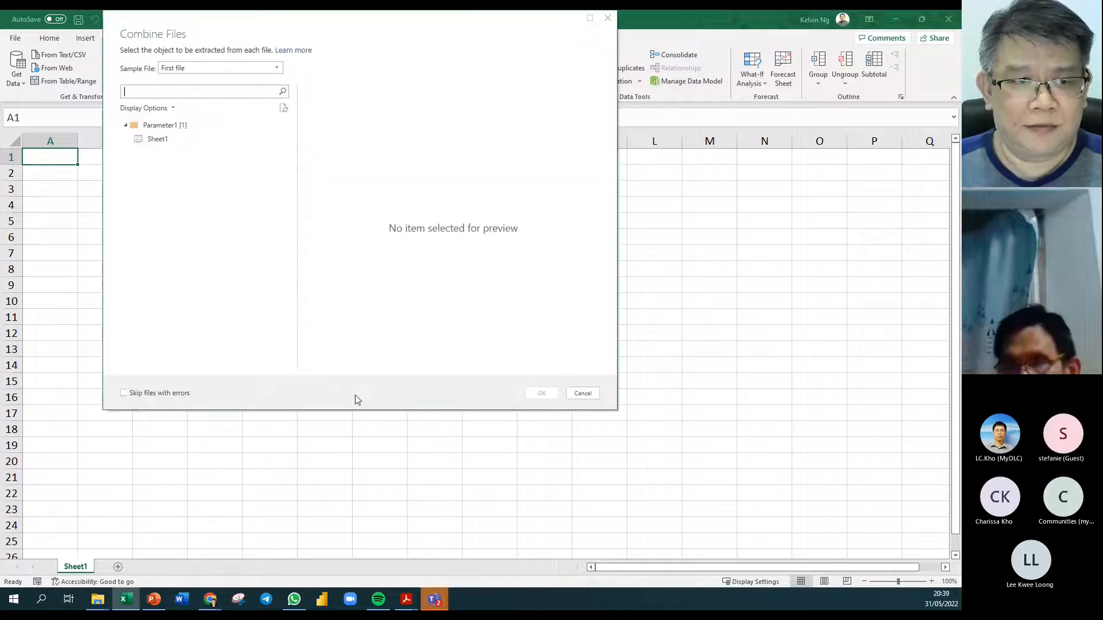
{"action": "left_click", "coordinate": [238, 140]}
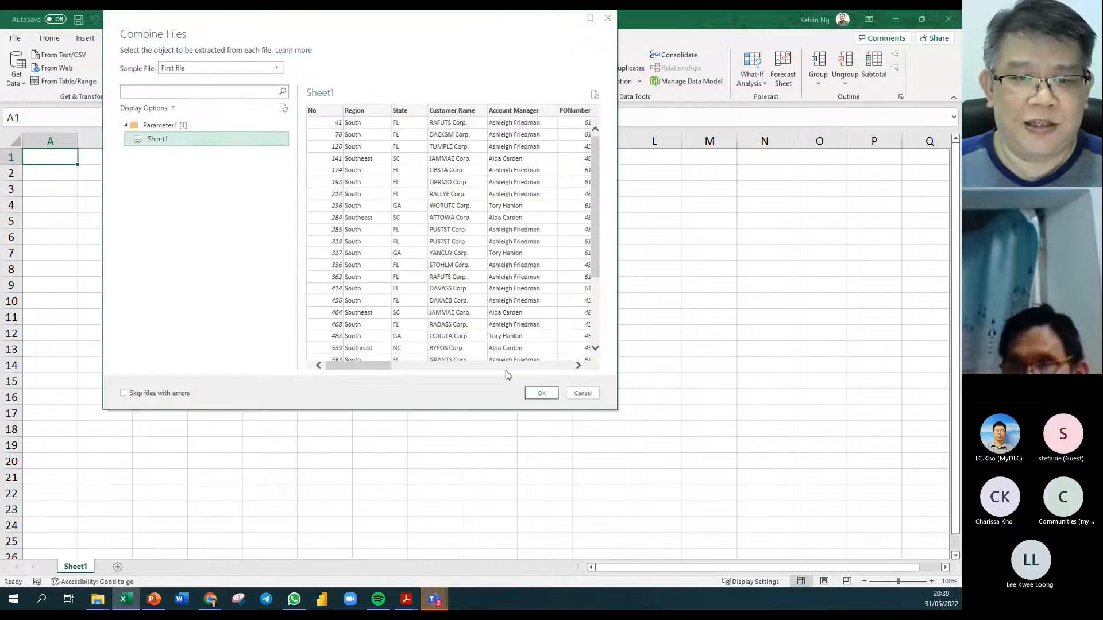
{"action": "left_click", "coordinate": [543, 393]}
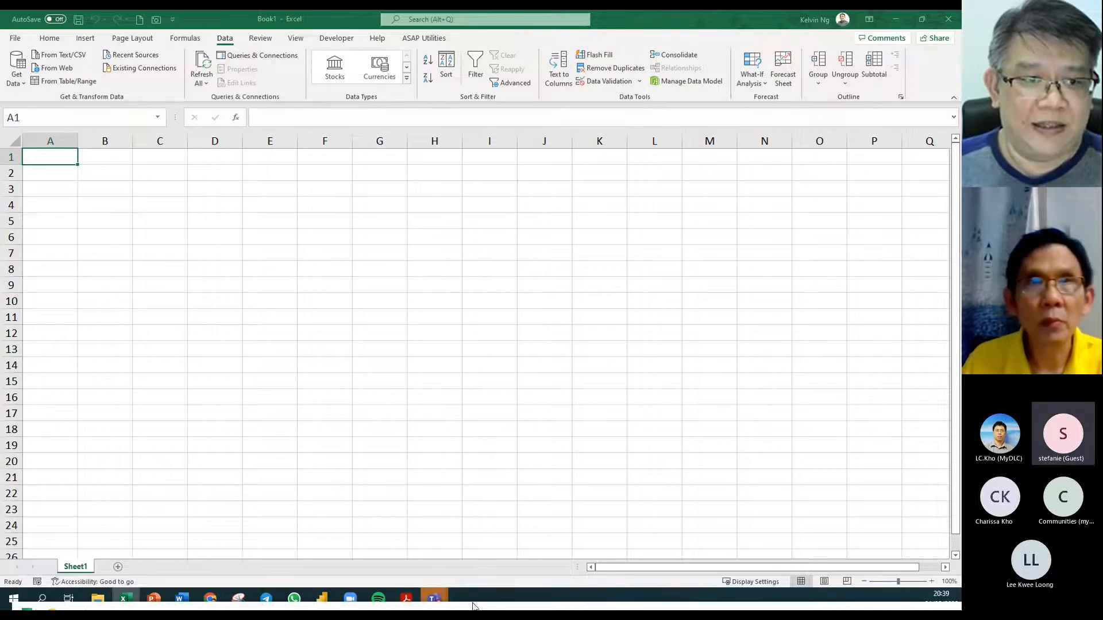
Bring the Power Query Editor with the Collection query to the front and maximize its window
{"action": "key", "text": "alt+Tab"}
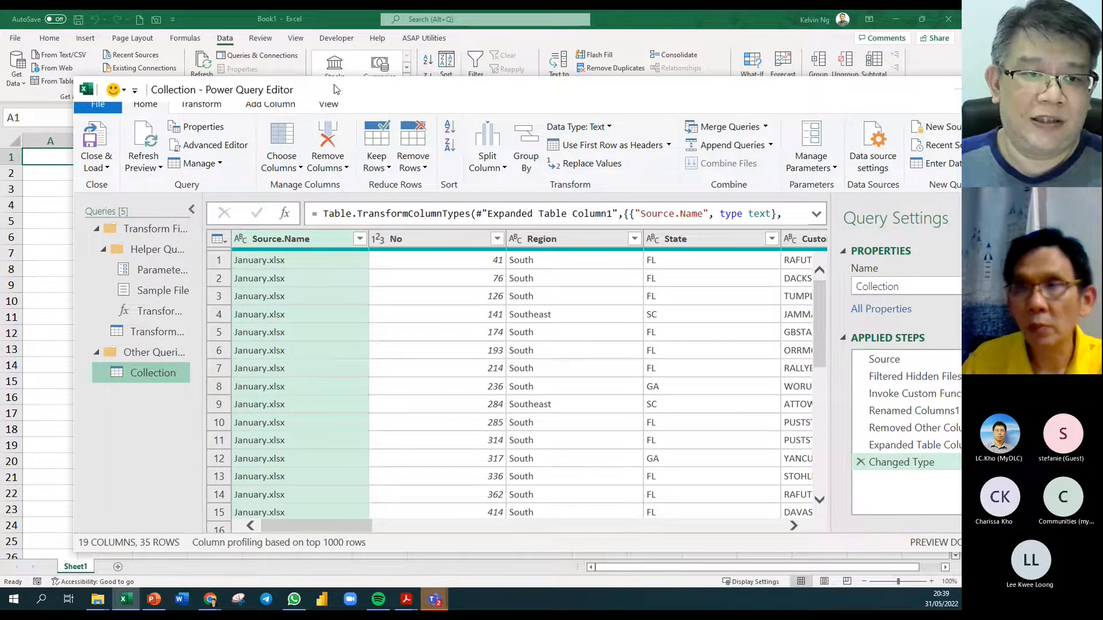
{"action": "left_click_drag", "start_coordinate": [336, 90], "coordinate": [369, 79]}
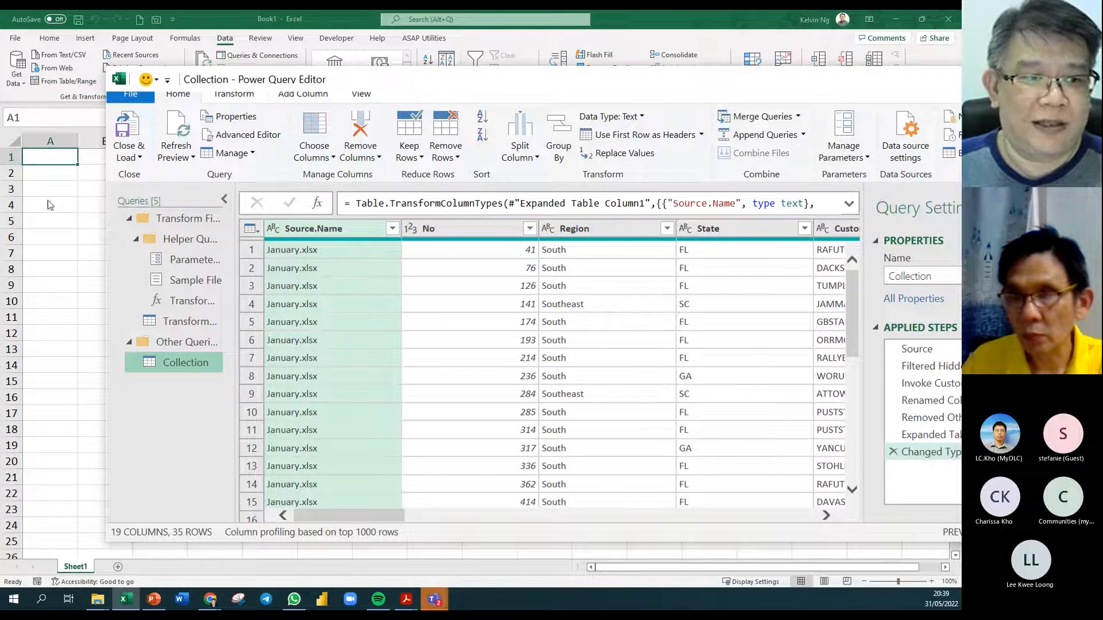
{"action": "double_click", "coordinate": [452, 79]}
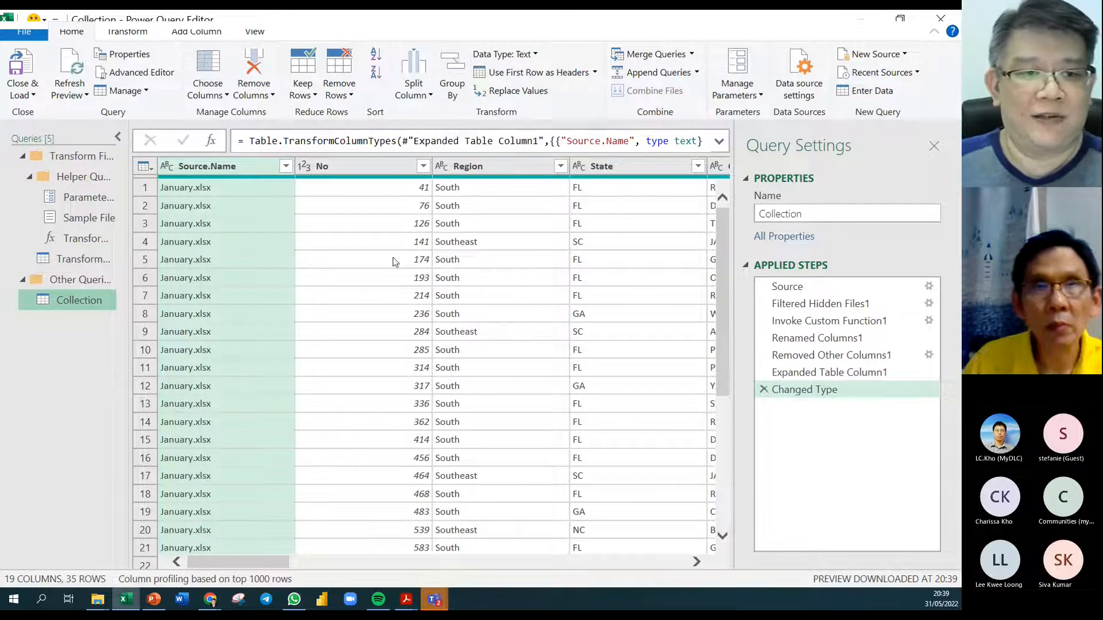
Remove the Source.Name and State columns from the Collection query
{"action": "right_click", "coordinate": [253, 176]}
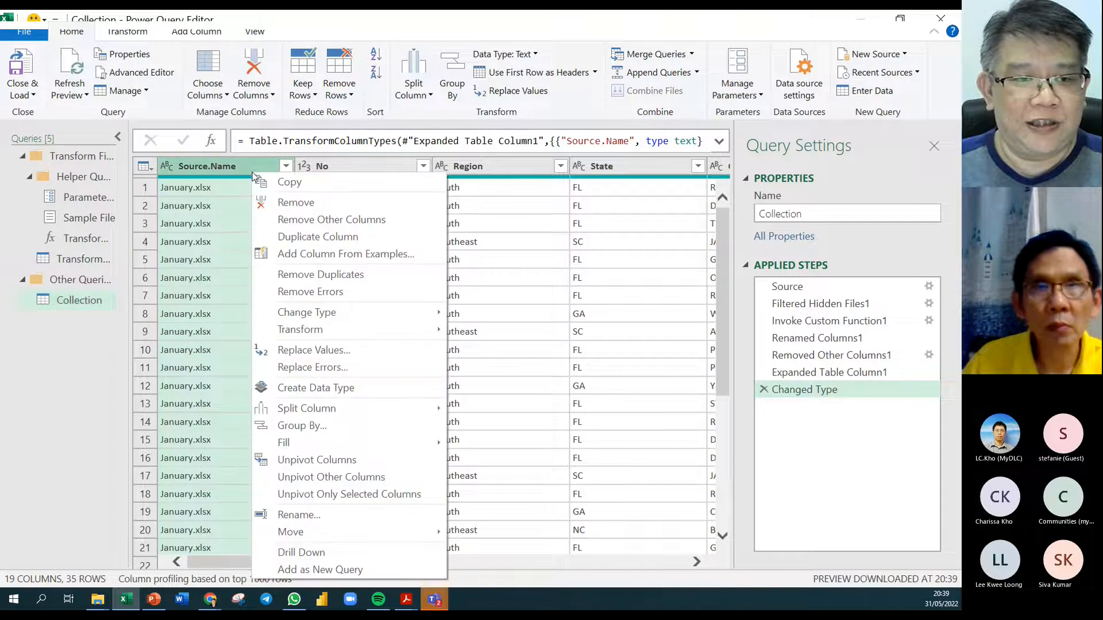
{"action": "left_click", "coordinate": [293, 208]}
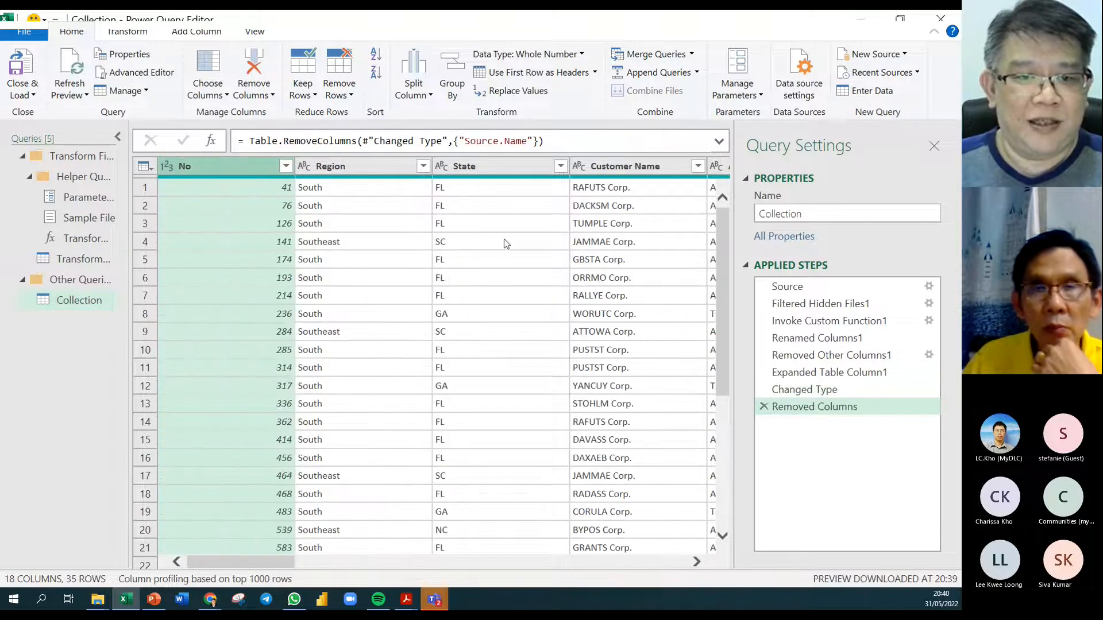
{"action": "right_click", "coordinate": [515, 169]}
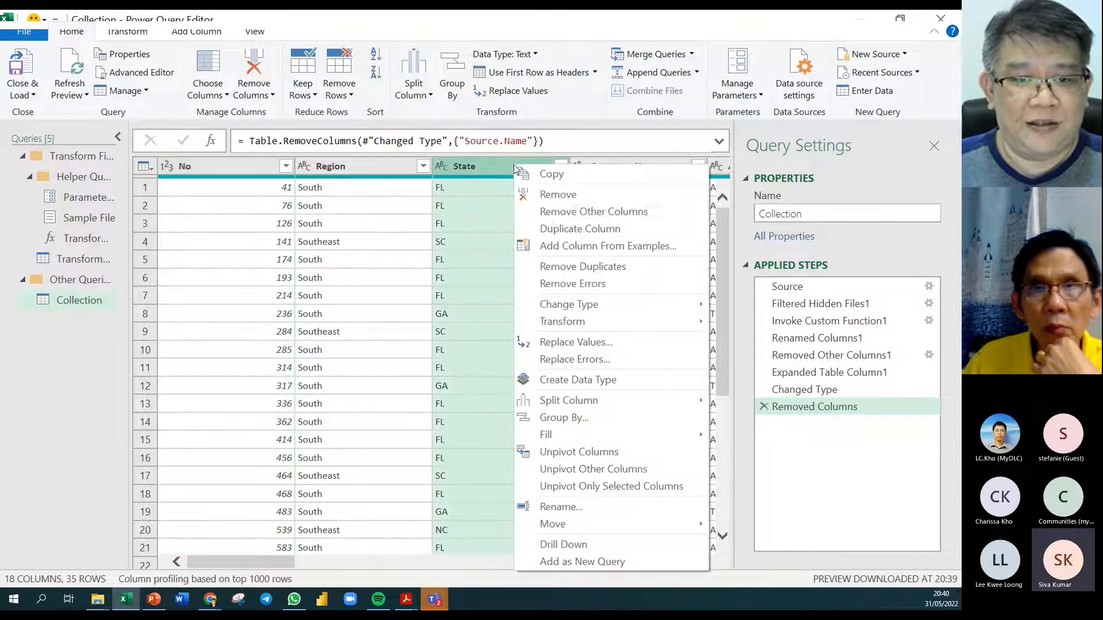
{"action": "left_click", "coordinate": [581, 202]}
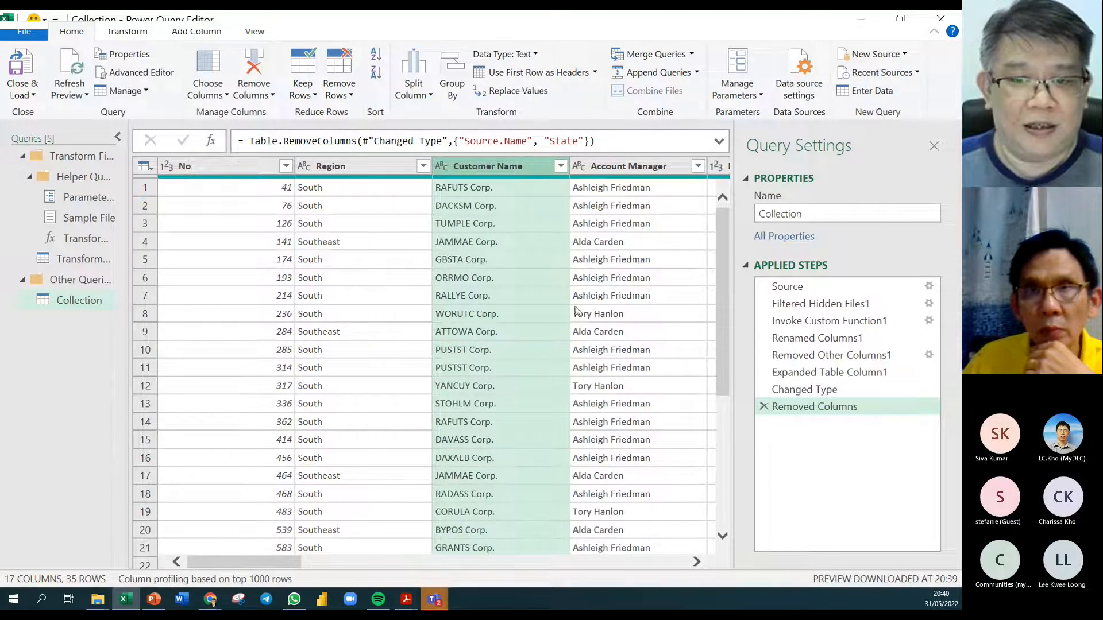
Remove the Ship Date and Order Type columns together from the Collection query
{"action": "left_click", "coordinate": [697, 562]}
{"action": "left_click", "coordinate": [696, 562]}
{"action": "left_click", "coordinate": [696, 563]}
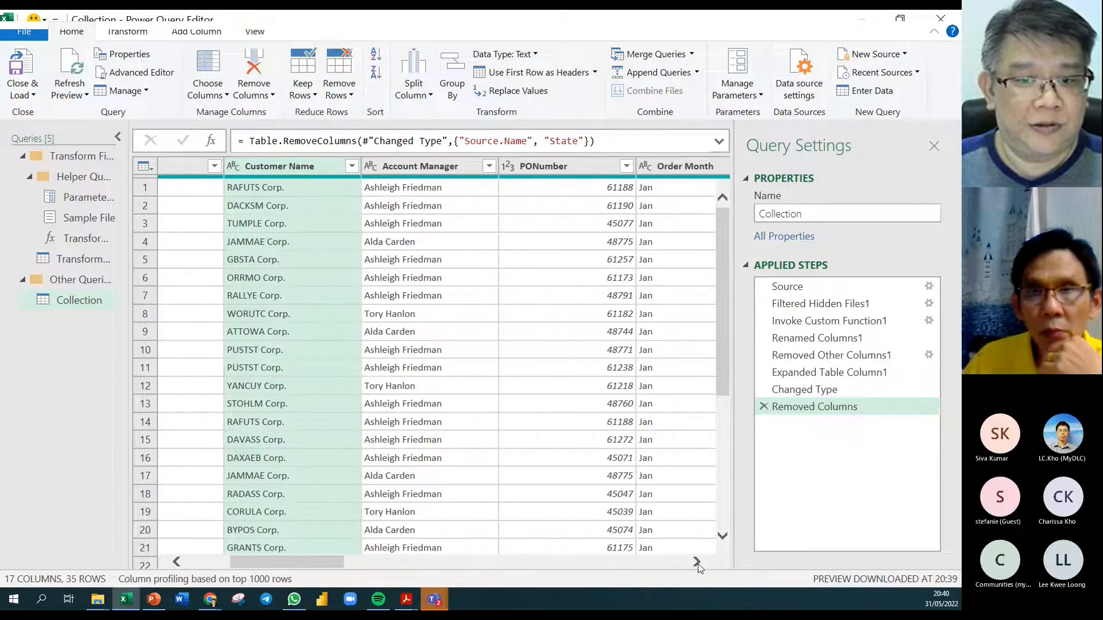
{"action": "left_click", "coordinate": [696, 563]}
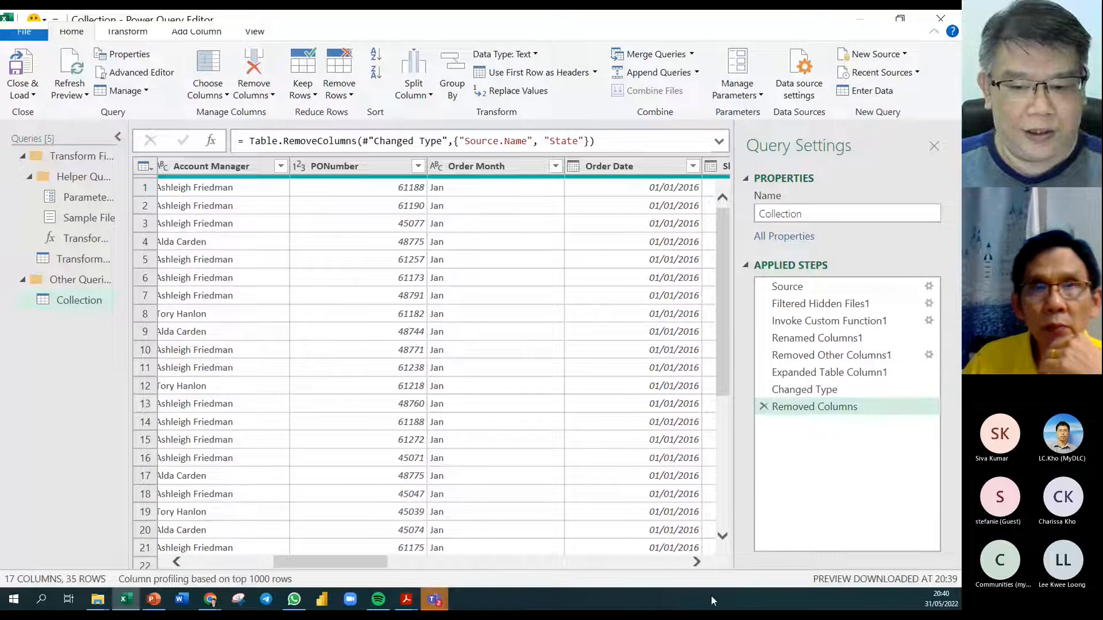
{"action": "left_click", "coordinate": [696, 562]}
{"action": "left_click", "coordinate": [701, 566]}
{"action": "left_click", "coordinate": [701, 566]}
{"action": "left_click", "coordinate": [702, 567]}
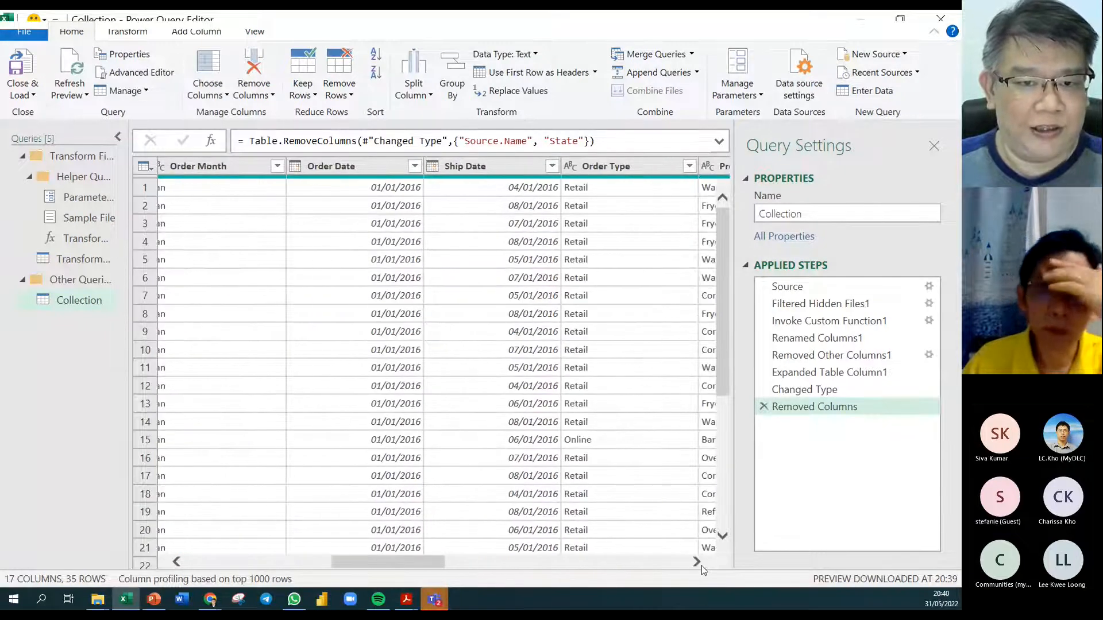
{"action": "left_click", "coordinate": [702, 566]}
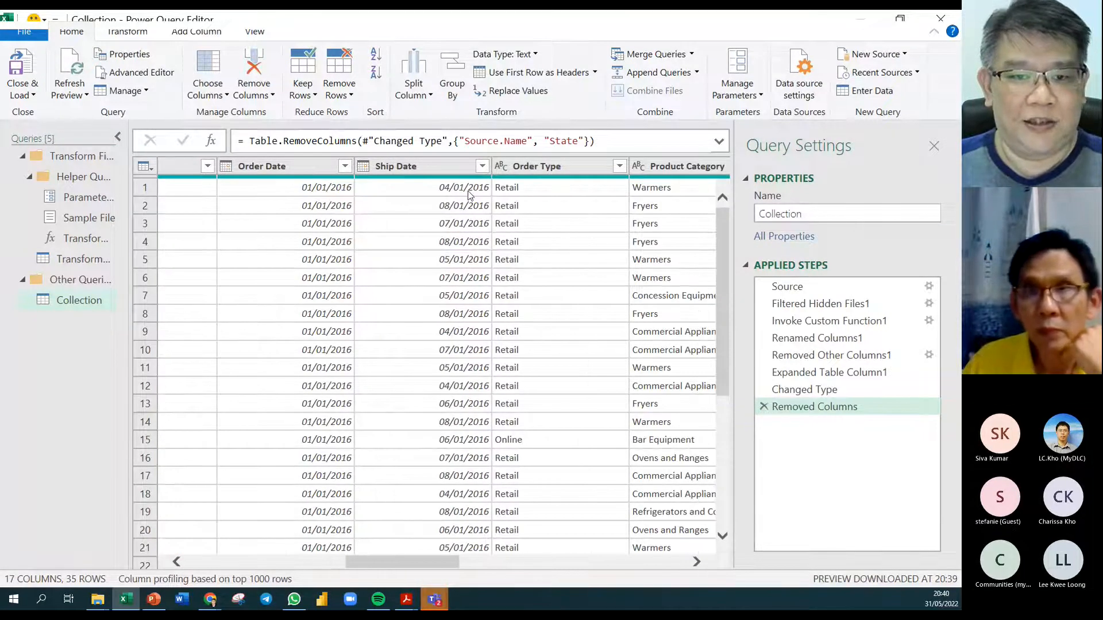
{"action": "left_click", "coordinate": [444, 172]}
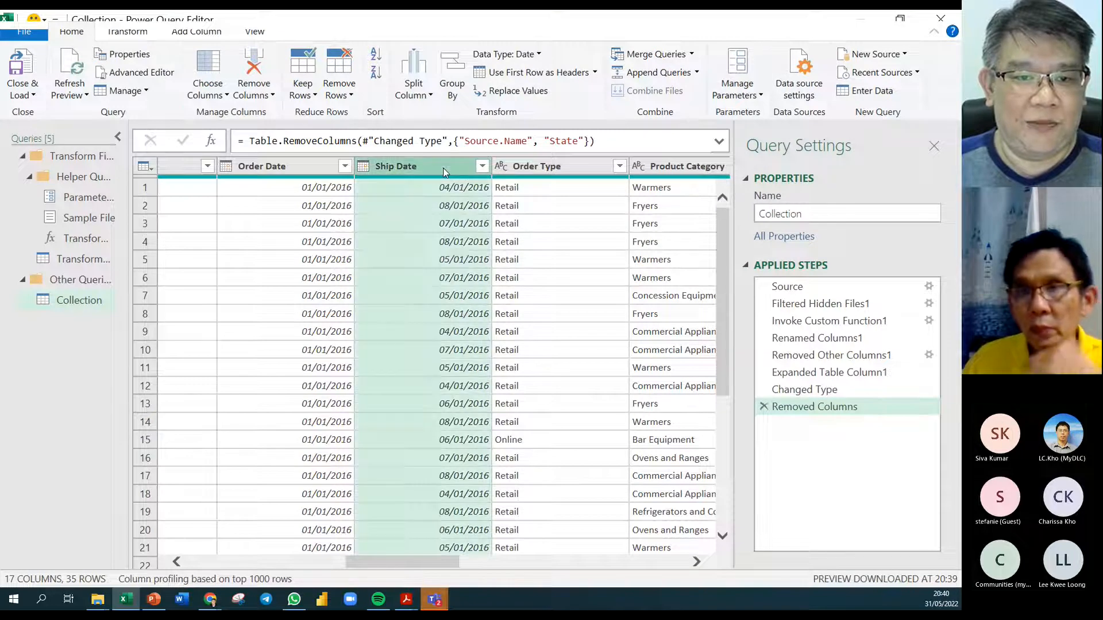
{"action": "left_click", "coordinate": [566, 172], "text": "ctrl"}
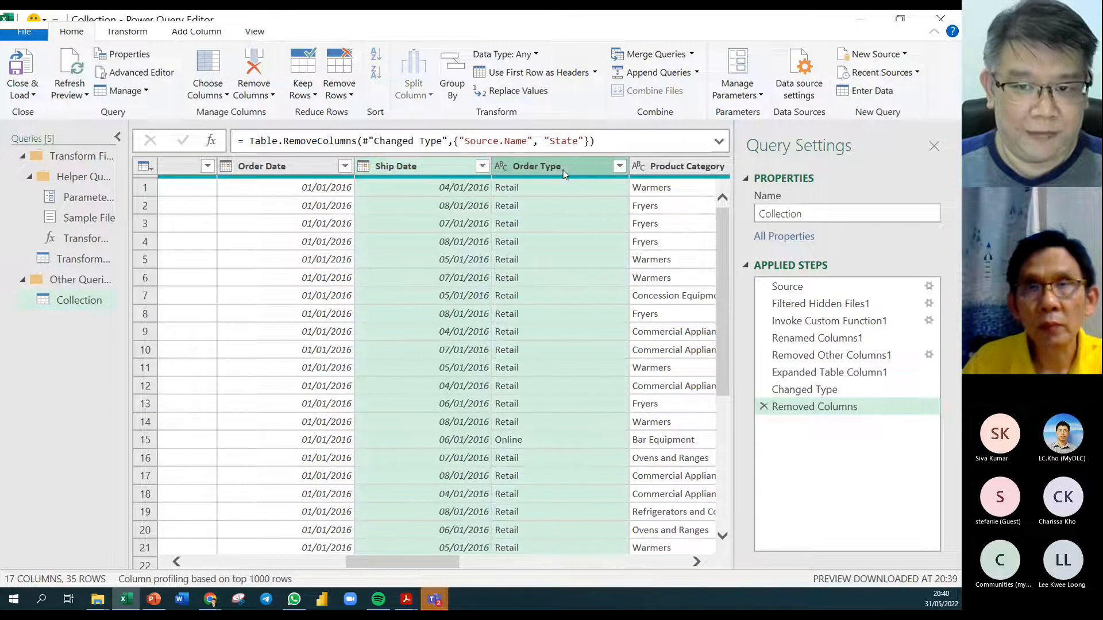
{"action": "right_click", "coordinate": [453, 169]}
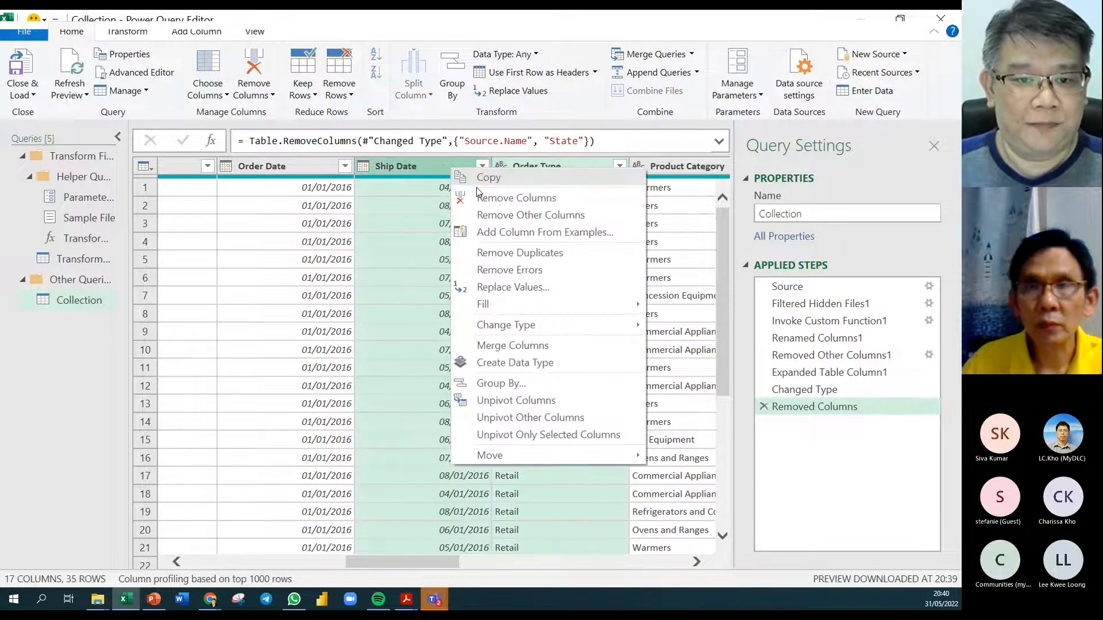
{"action": "left_click", "coordinate": [516, 198]}
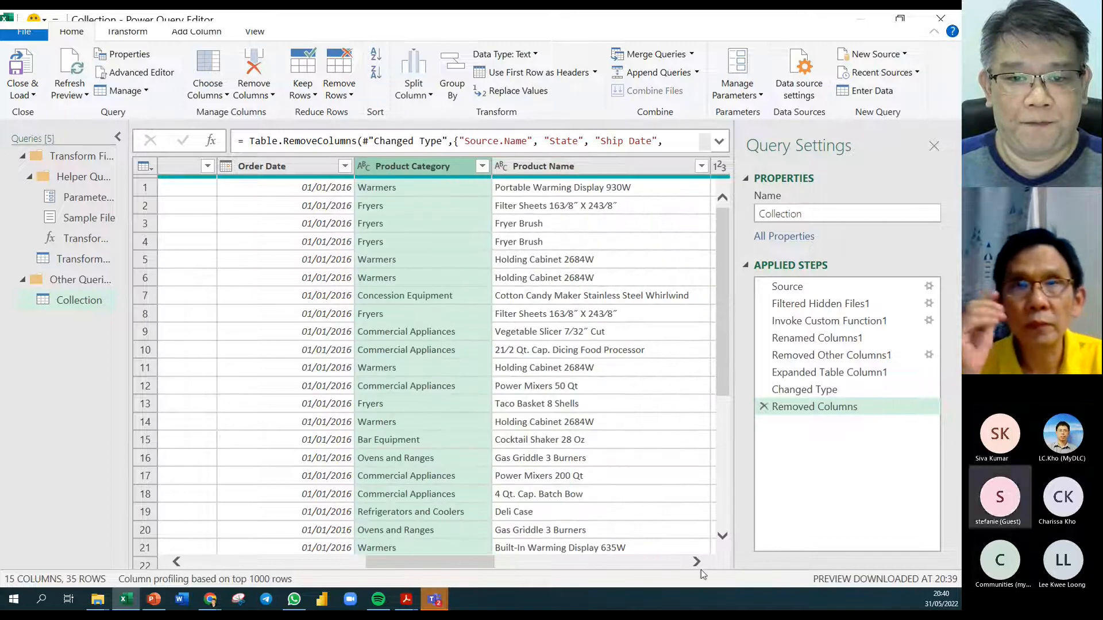
Remove the empty Column18 after COGS and return to the first columns of the Collection query
{"action": "left_click", "coordinate": [697, 562]}
{"action": "left_click", "coordinate": [697, 563]}
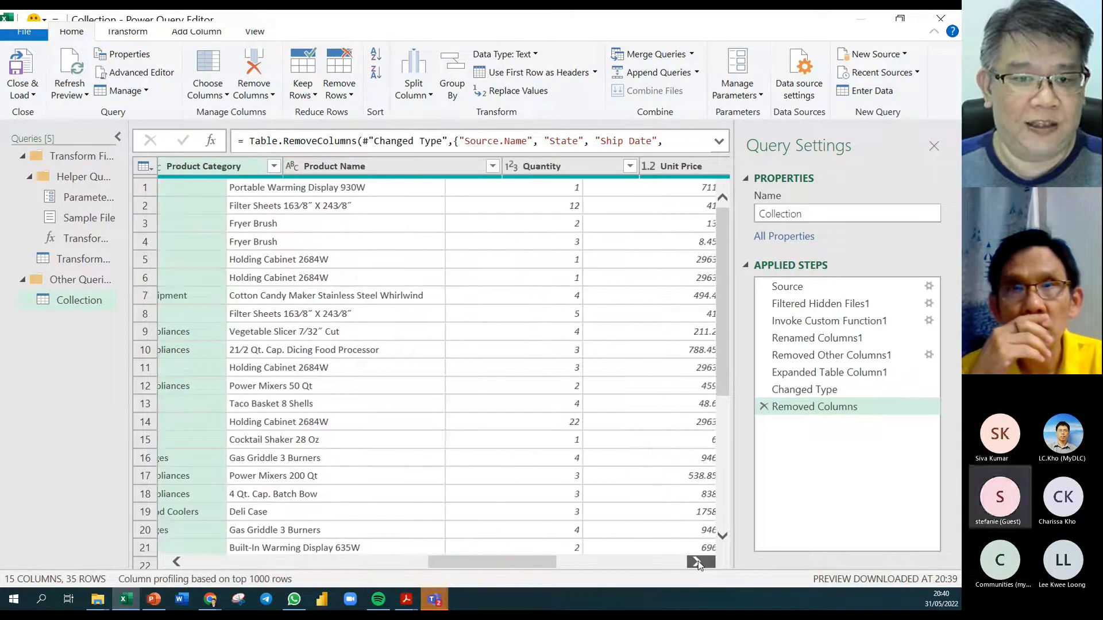
{"action": "left_click", "coordinate": [697, 562]}
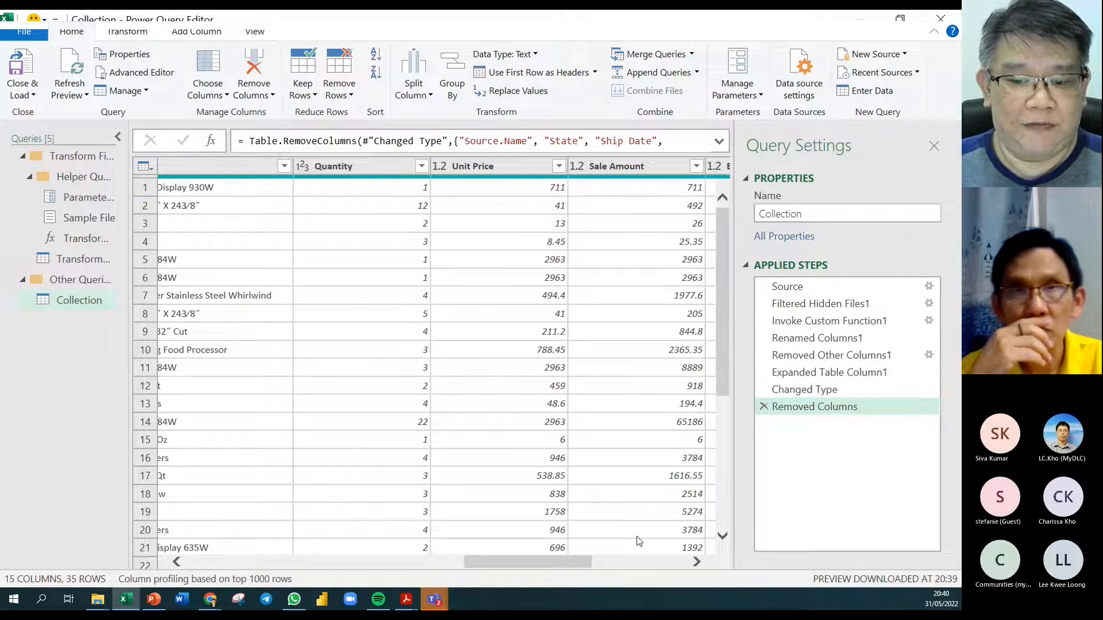
{"action": "left_click", "coordinate": [698, 563]}
{"action": "left_click", "coordinate": [697, 563]}
{"action": "left_click", "coordinate": [697, 563]}
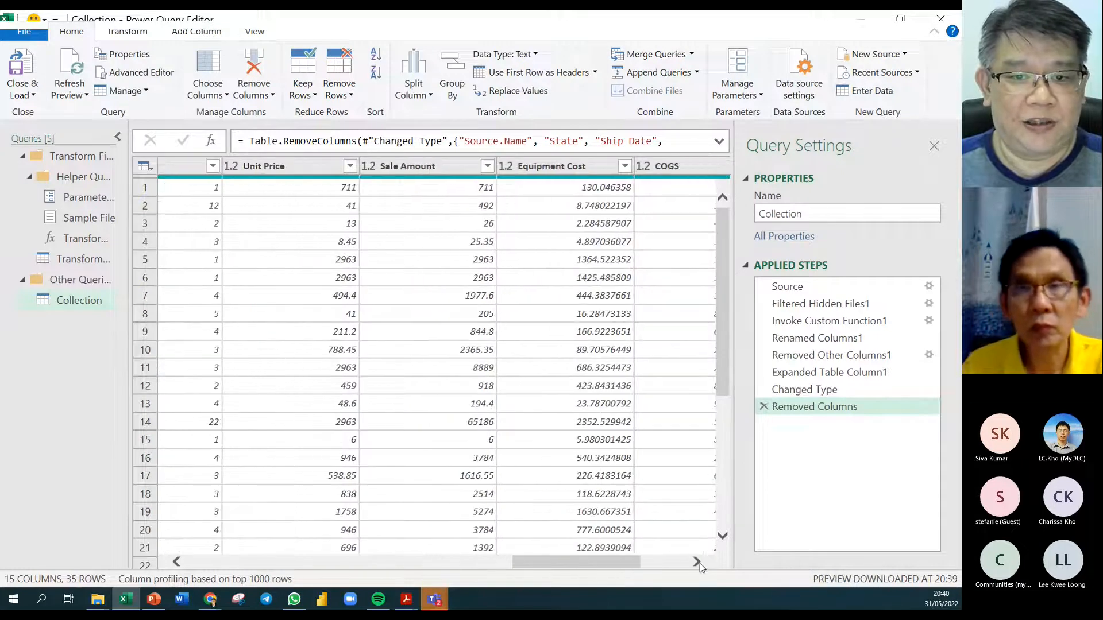
{"action": "left_click", "coordinate": [698, 563]}
{"action": "left_click", "coordinate": [697, 563]}
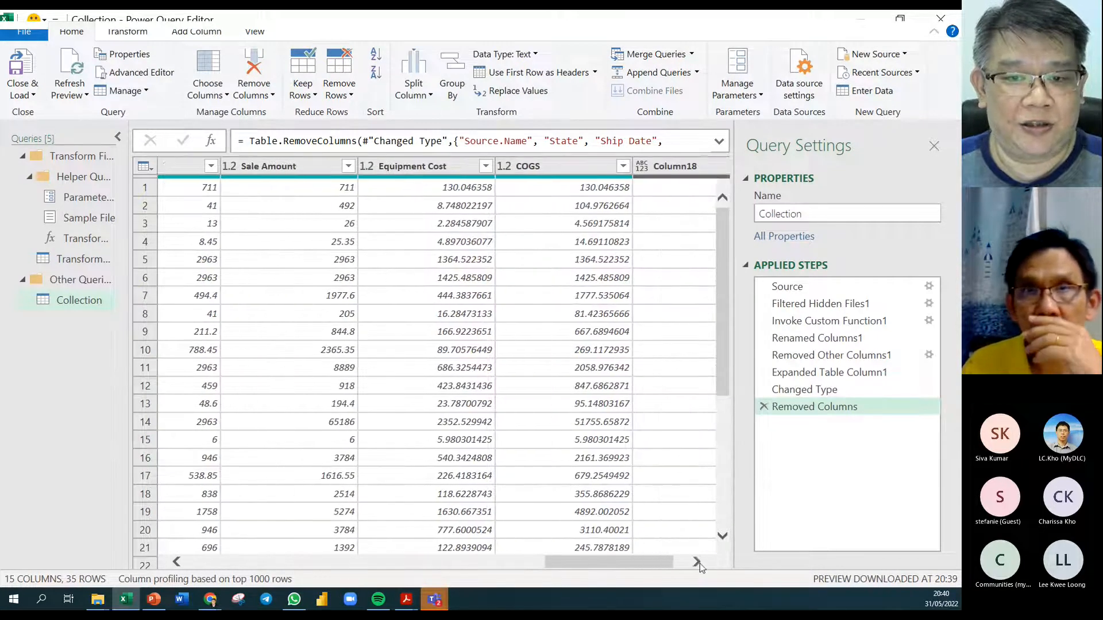
{"action": "left_click", "coordinate": [697, 563]}
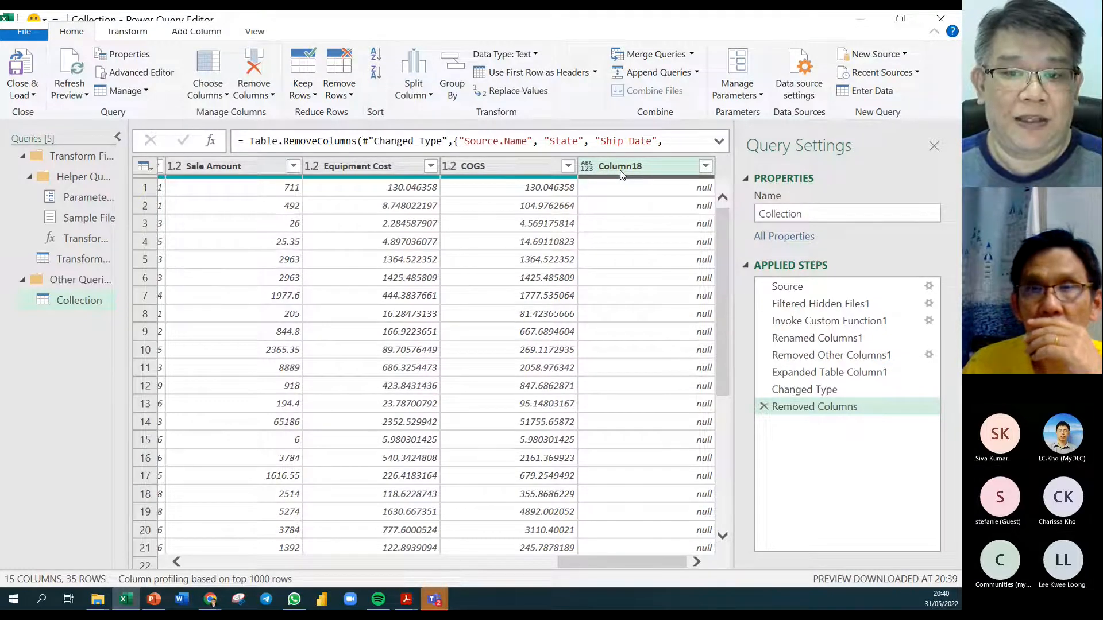
{"action": "right_click", "coordinate": [697, 170]}
{"action": "left_click", "coordinate": [727, 199]}
{"action": "left_click_drag", "start_coordinate": [645, 560], "coordinate": [248, 532]}
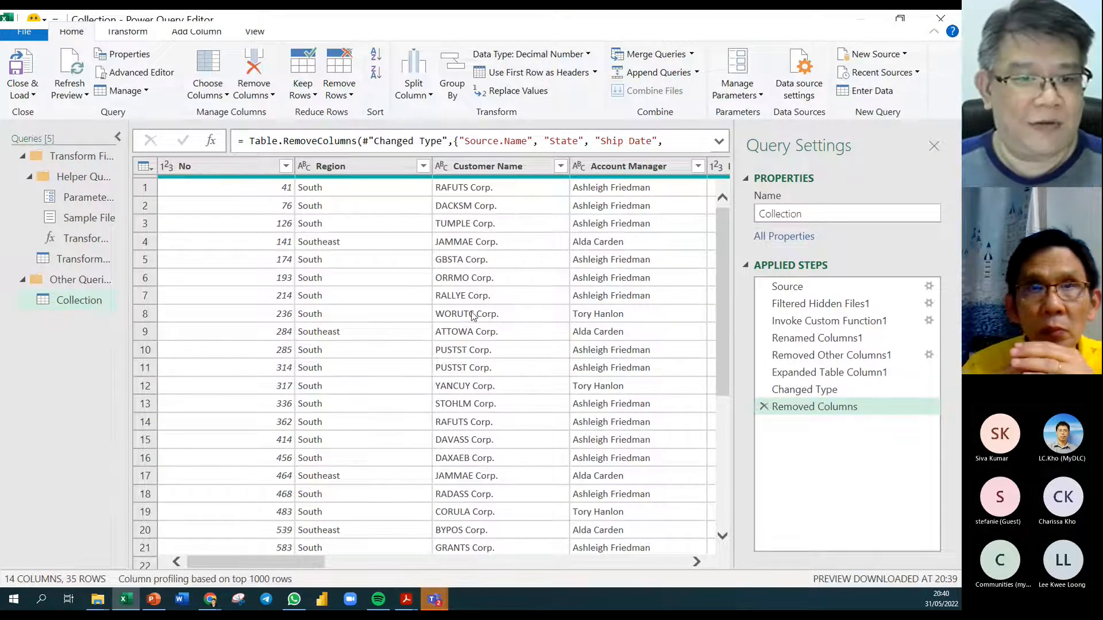
Close Power Query and load the Collection query as a table into the existing worksheet at cell A1
{"action": "left_click", "coordinate": [23, 95]}
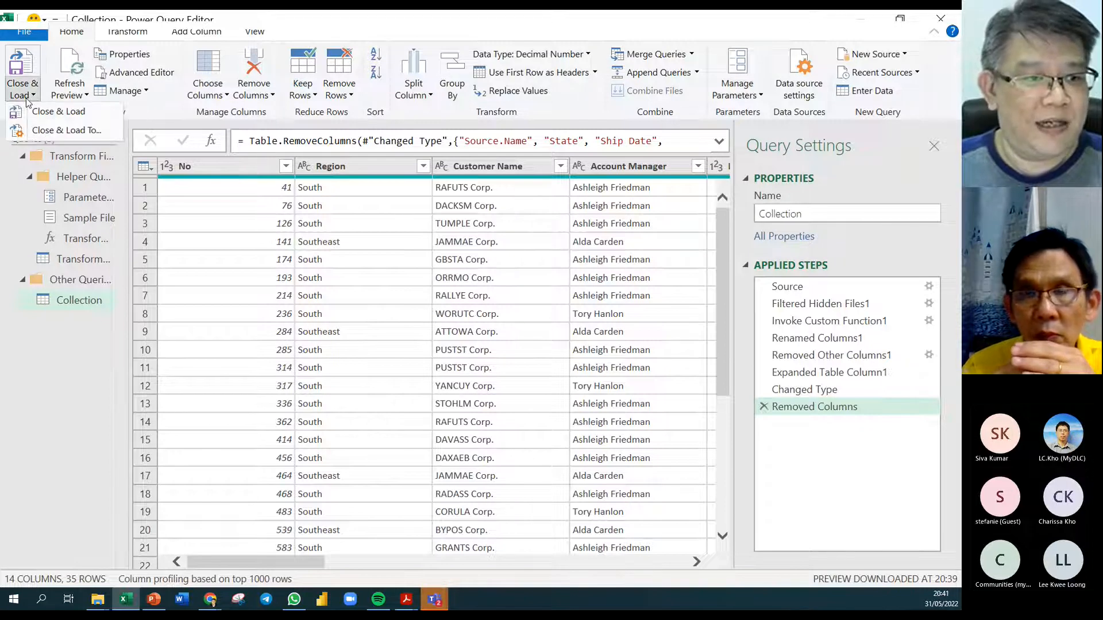
{"action": "left_click", "coordinate": [50, 131]}
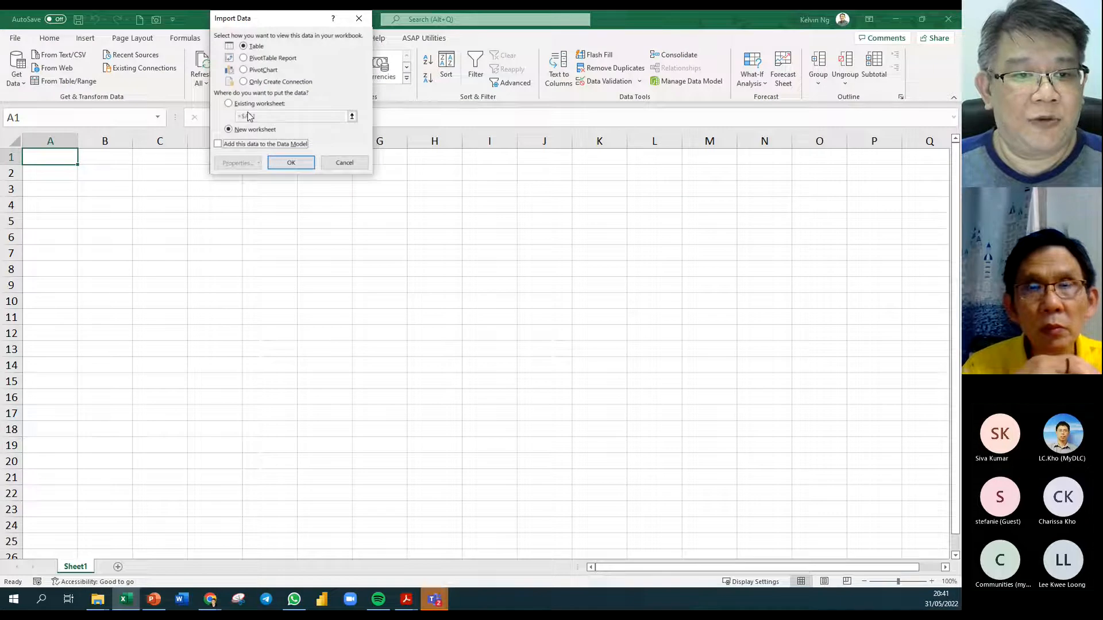
{"action": "left_click", "coordinate": [249, 105]}
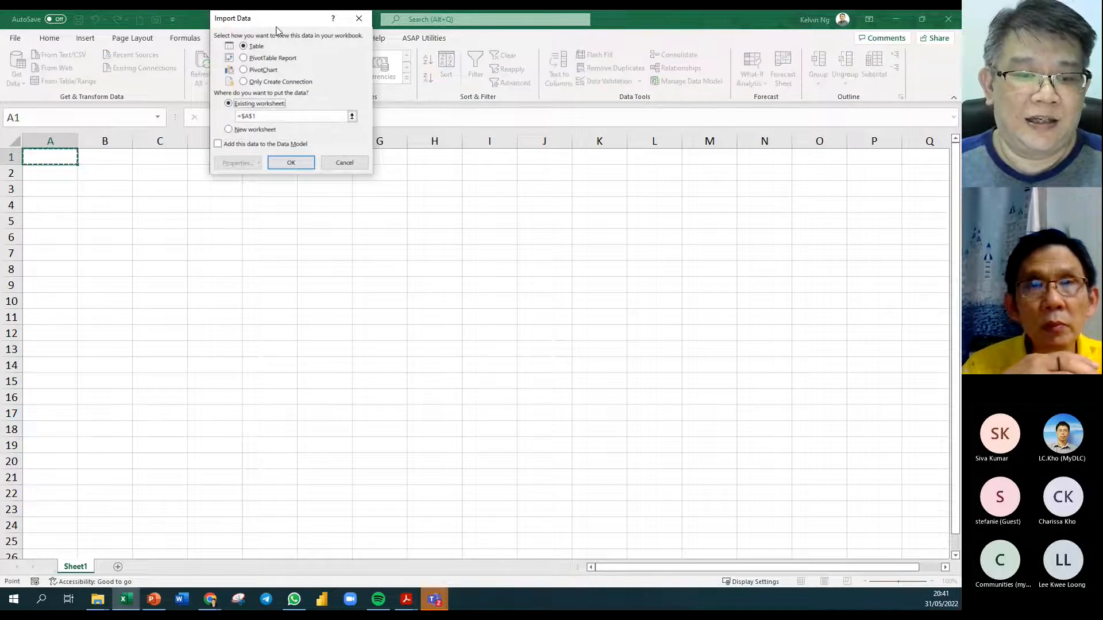
{"action": "left_click_drag", "start_coordinate": [276, 30], "coordinate": [361, 210]}
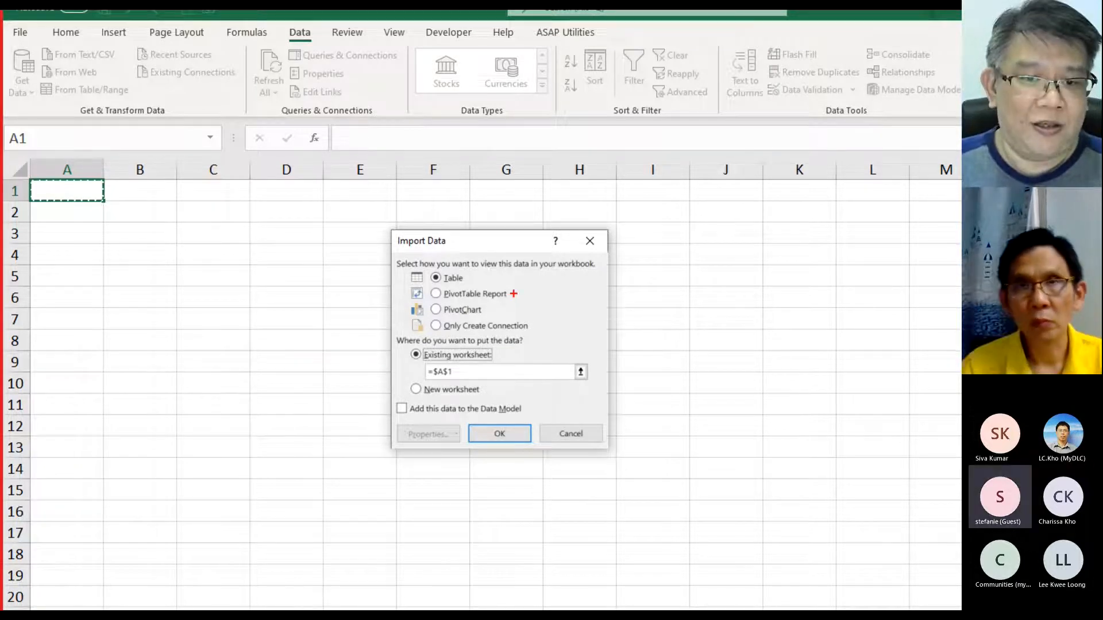
{"action": "left_click_drag", "start_coordinate": [514, 294], "coordinate": [546, 294]}
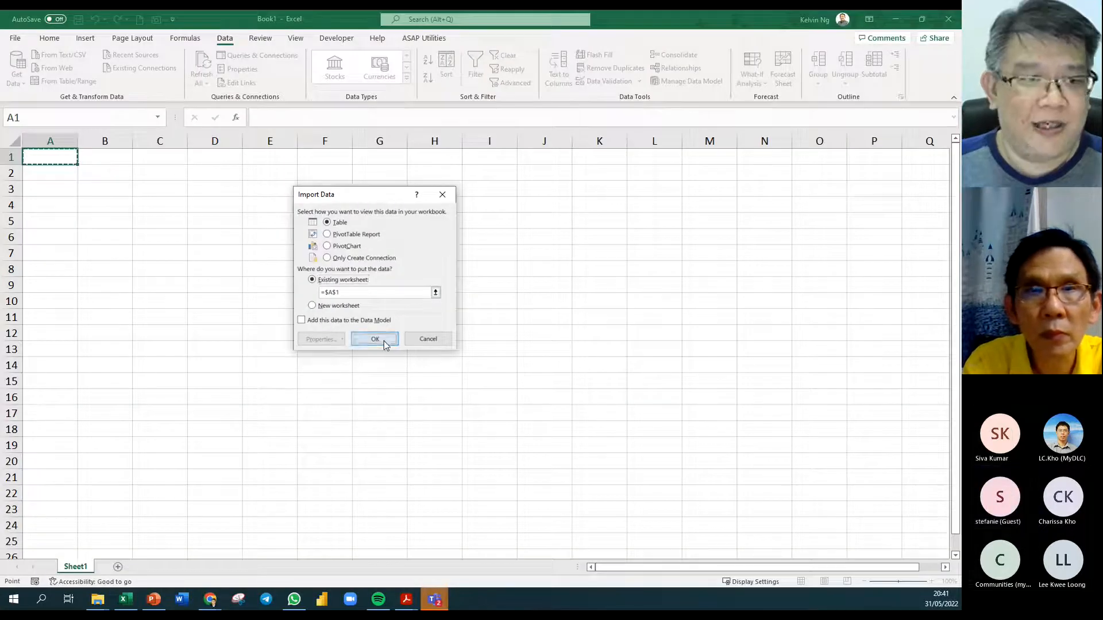
{"action": "left_click", "coordinate": [384, 340]}
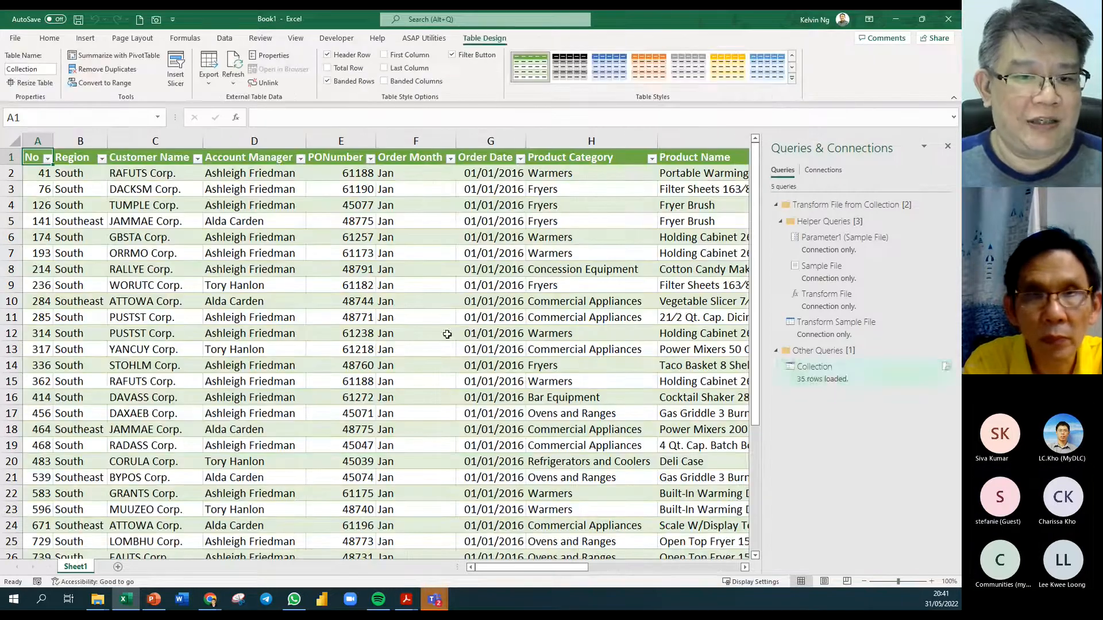
Check which months the loaded table's Order Month column contains by viewing its filter values
{"action": "left_click_drag", "start_coordinate": [420, 175], "coordinate": [411, 428]}
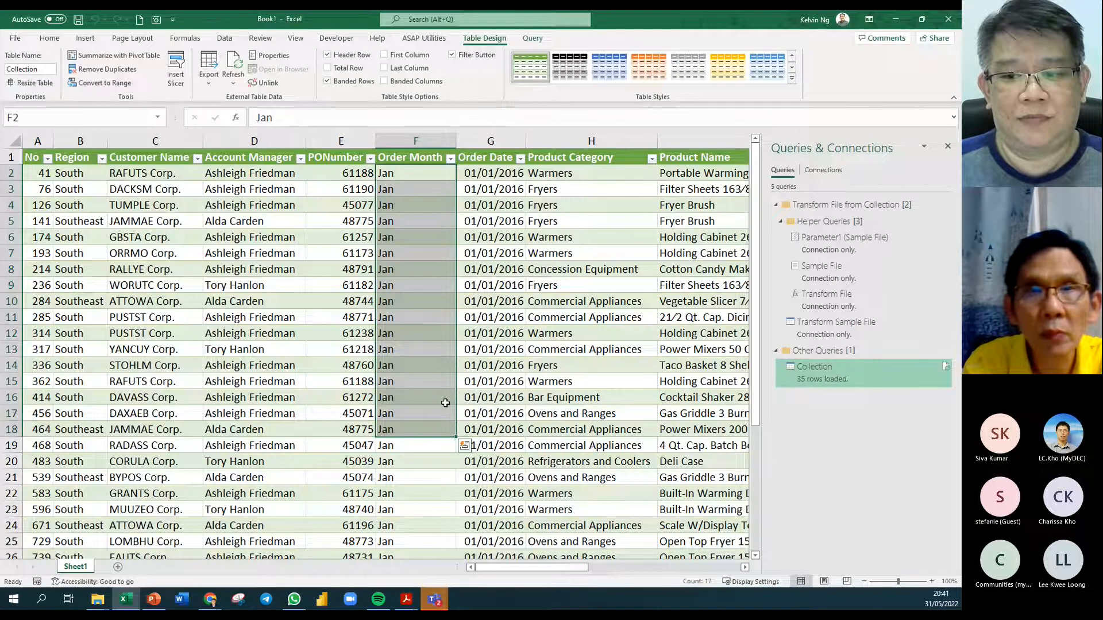
{"action": "left_click", "coordinate": [416, 280]}
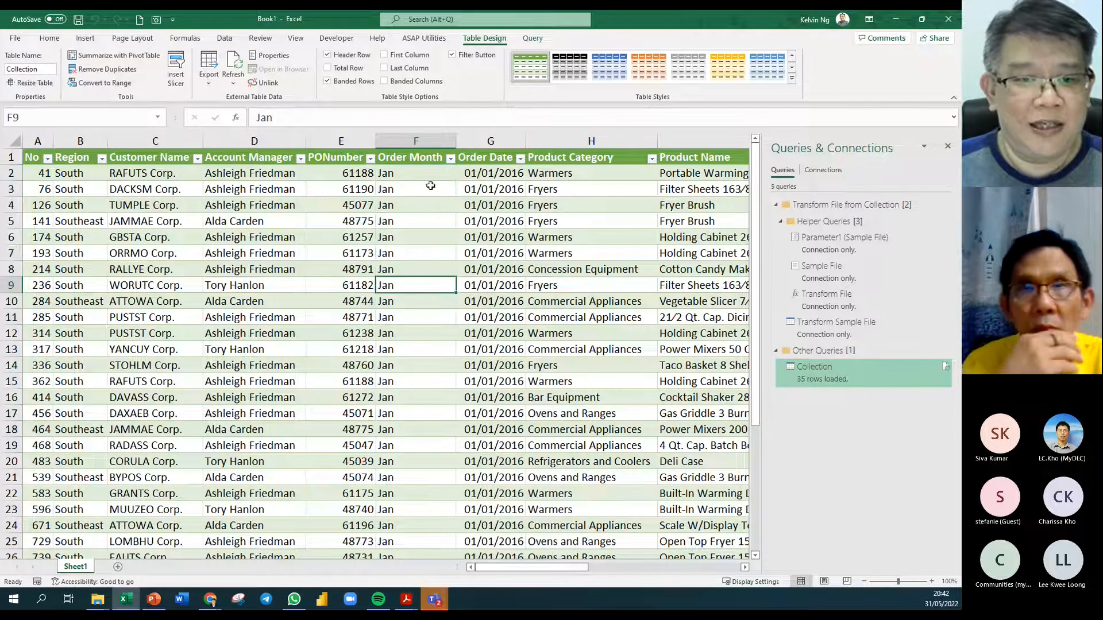
{"action": "left_click", "coordinate": [451, 158]}
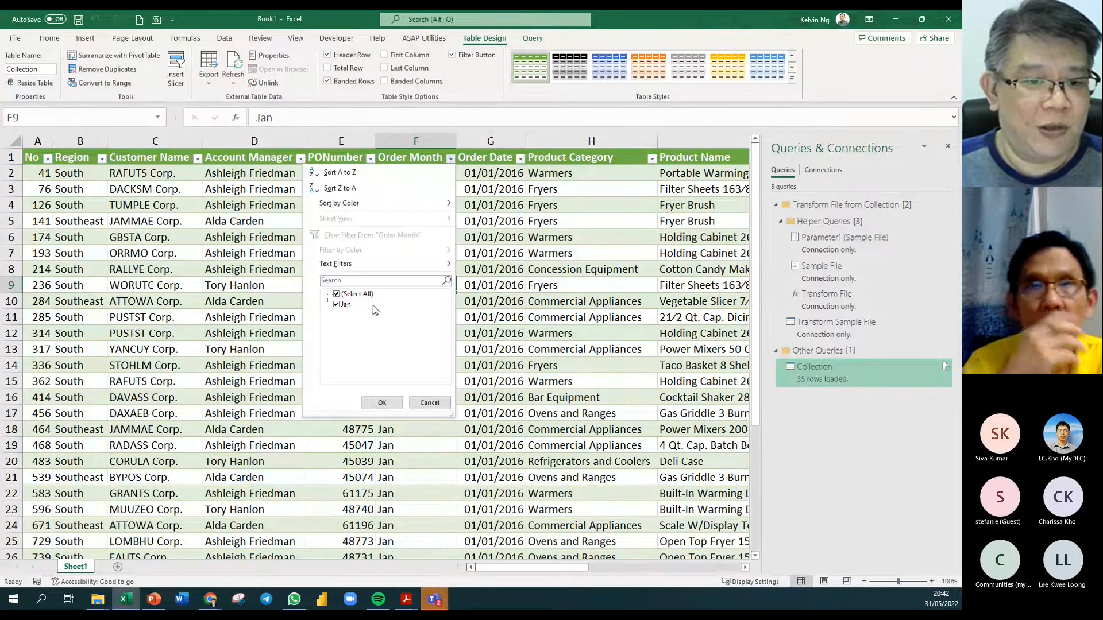
{"action": "left_click", "coordinate": [223, 328]}
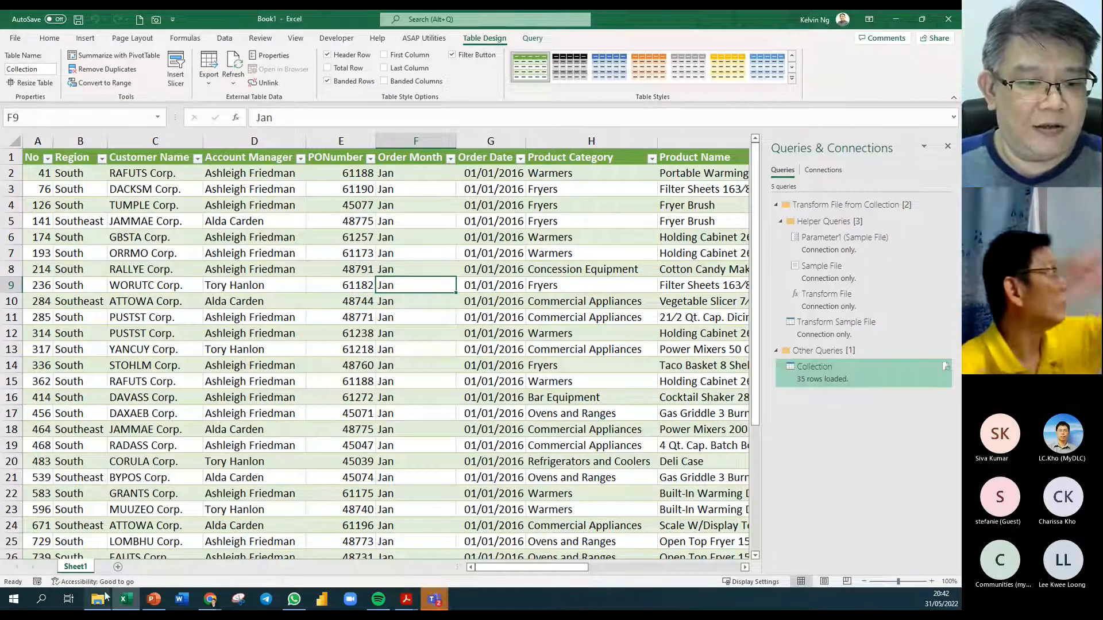
Switch to File Explorer, move the February workbook from Data from Folder into the Collection folder, and return to Excel
{"action": "mouse_move", "coordinate": [98, 599]}
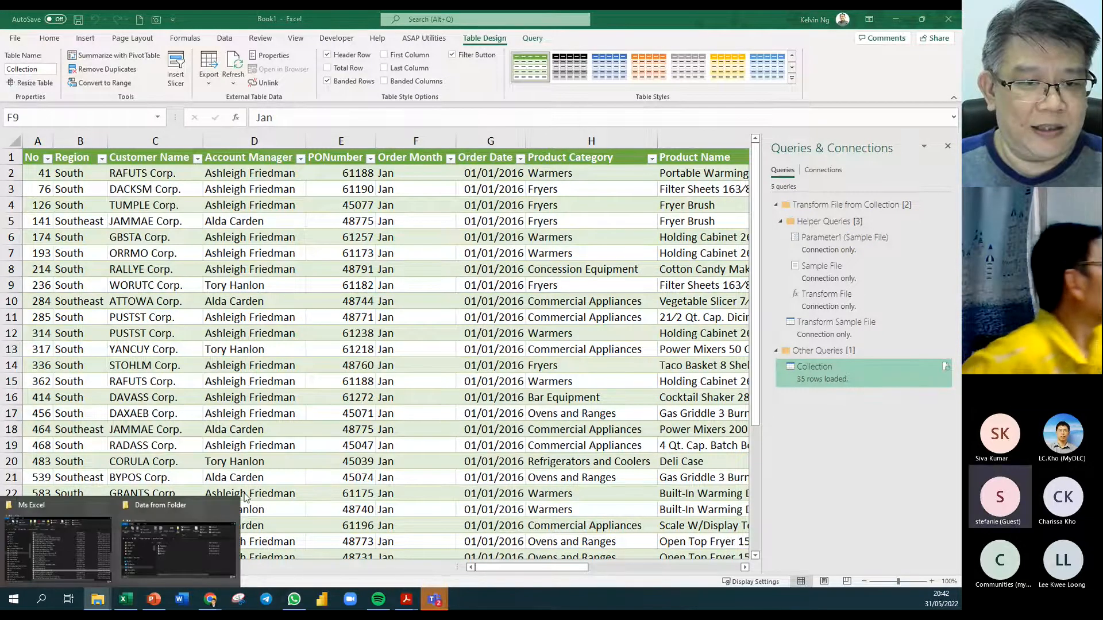
{"action": "left_click", "coordinate": [177, 515]}
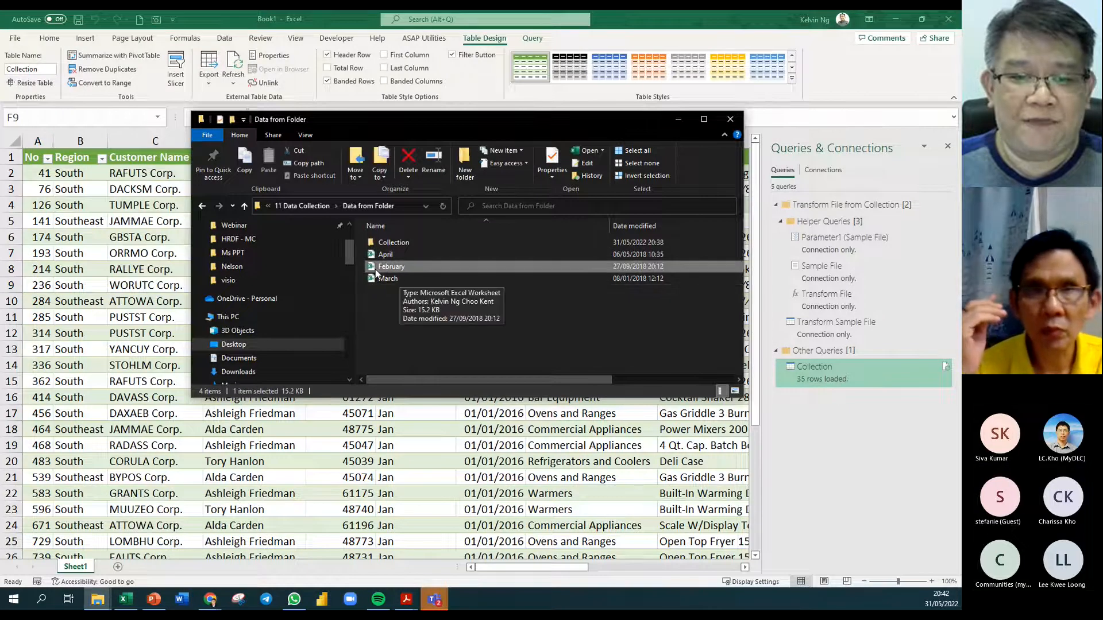
{"action": "left_click_drag", "start_coordinate": [381, 264], "coordinate": [403, 243]}
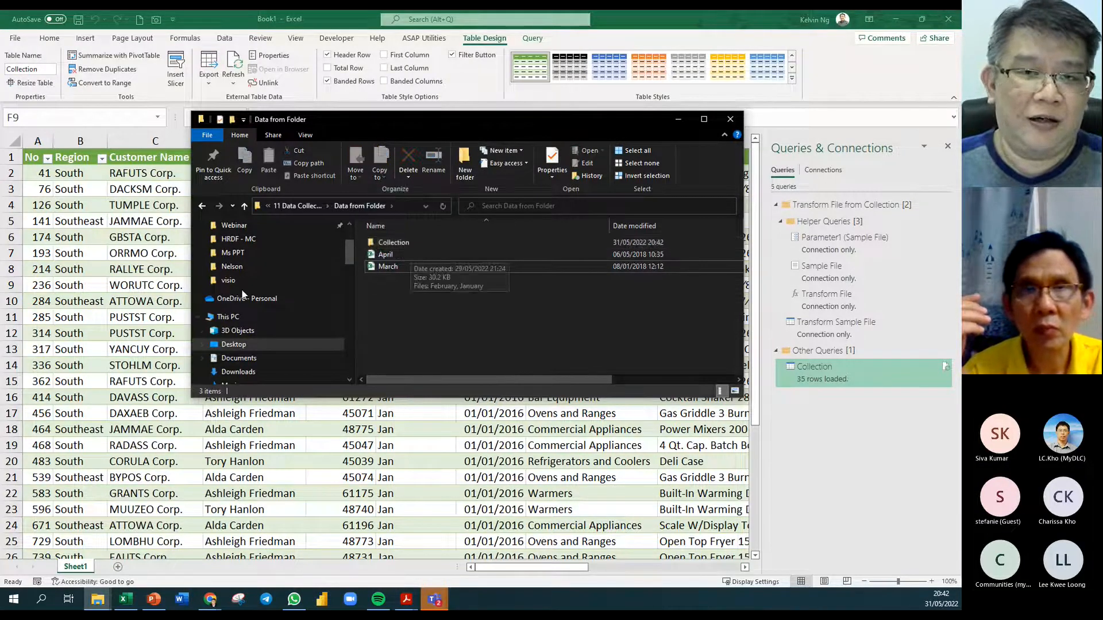
{"action": "key", "text": "alt+Tab"}
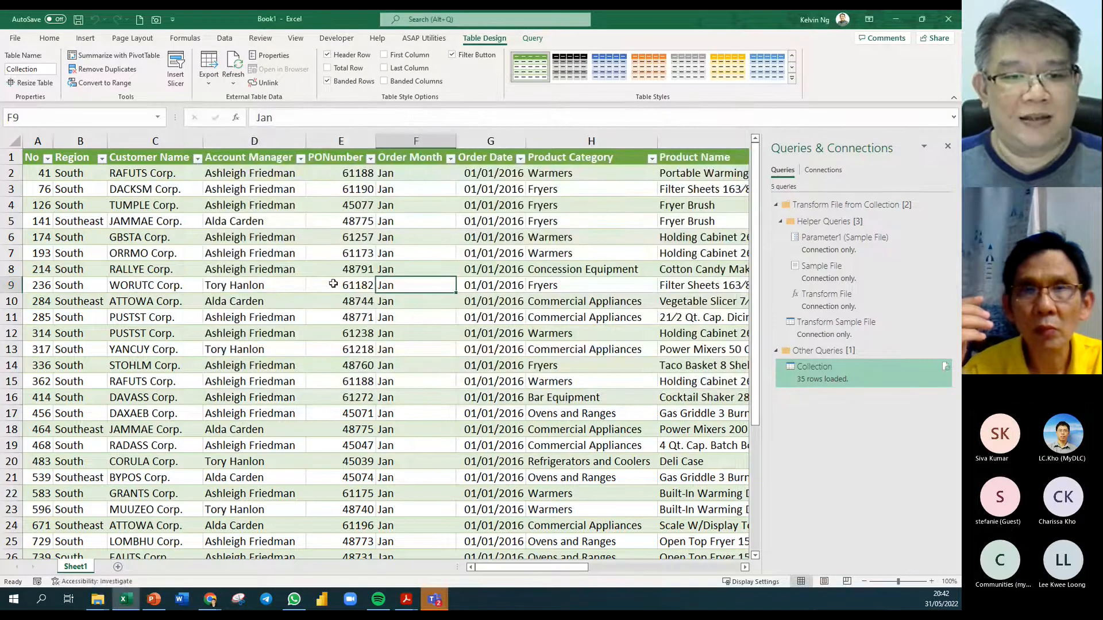
Refresh the Collection table and check the months offered in its Order Month filter
{"action": "right_click", "coordinate": [333, 284]}
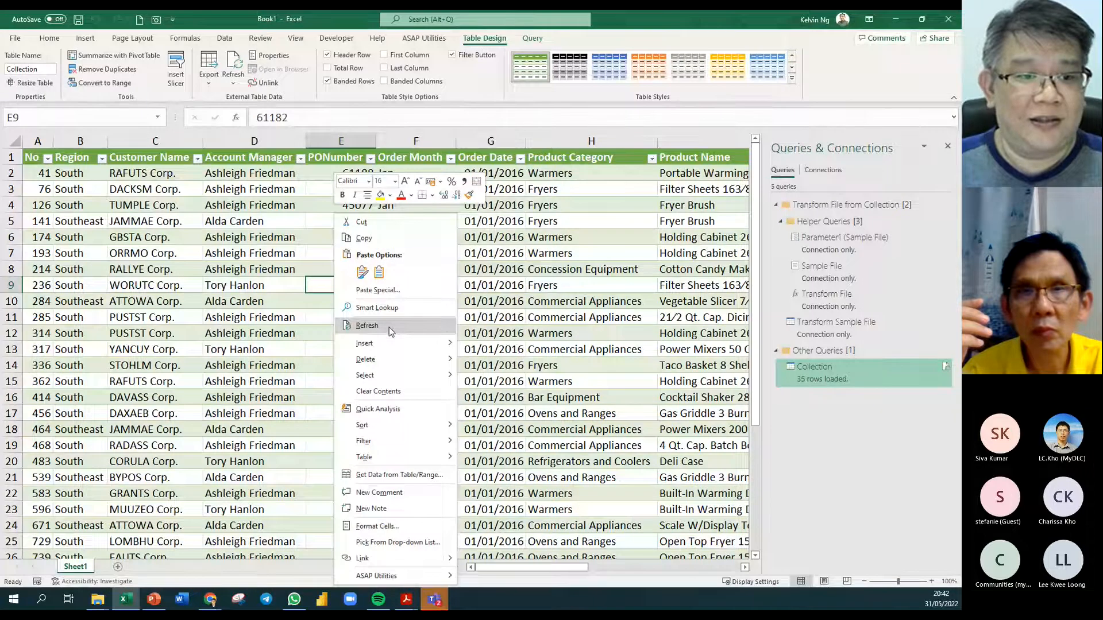
{"action": "left_click", "coordinate": [367, 326]}
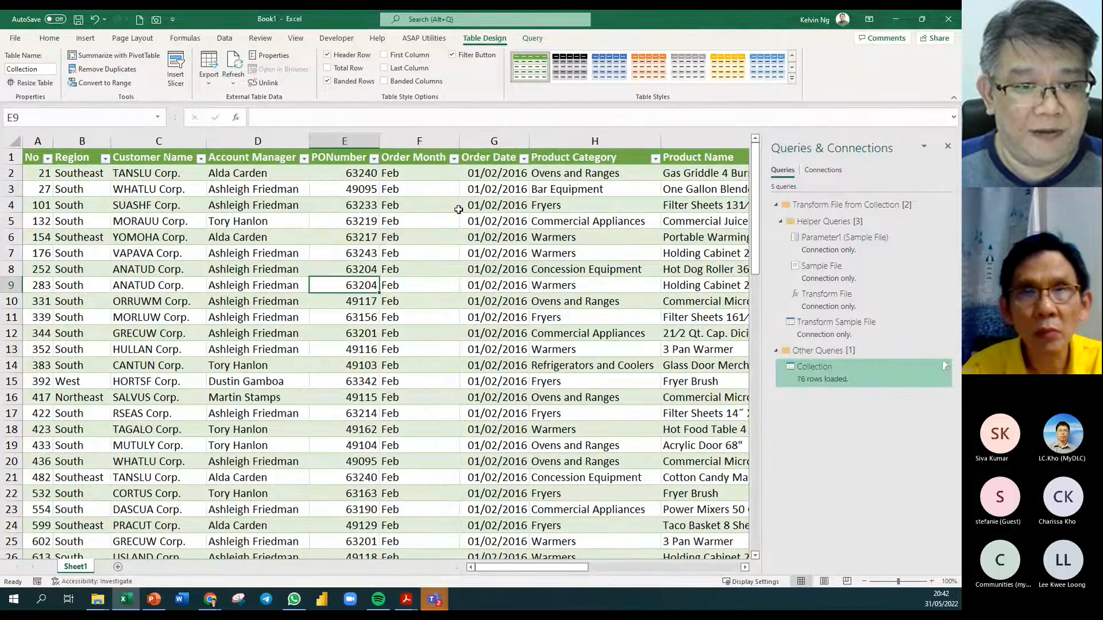
{"action": "left_click", "coordinate": [454, 158]}
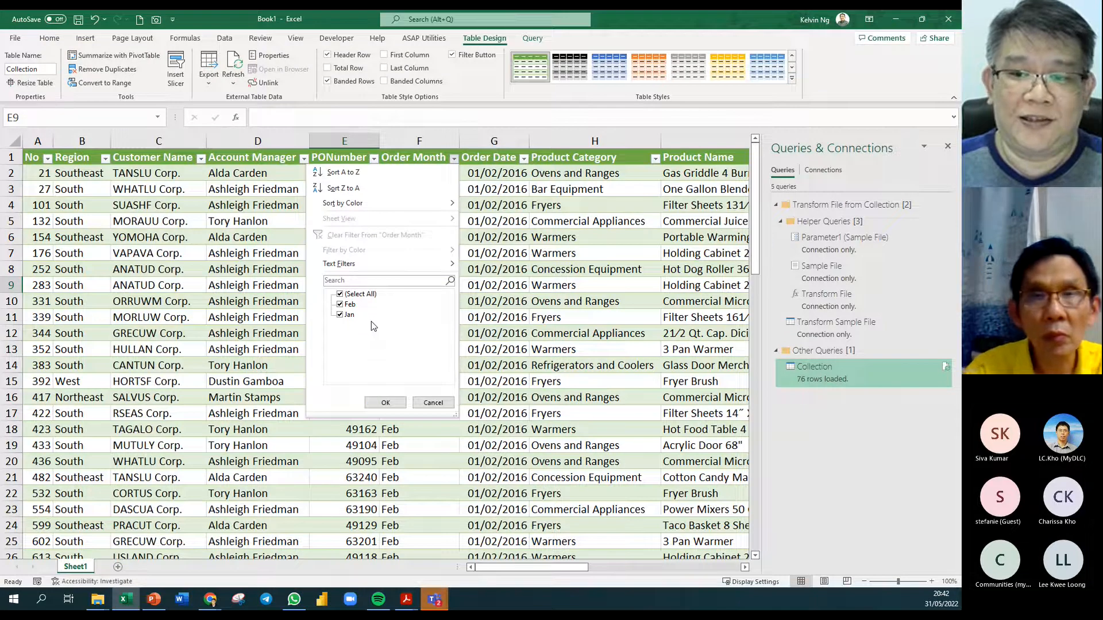
{"action": "left_click", "coordinate": [949, 148]}
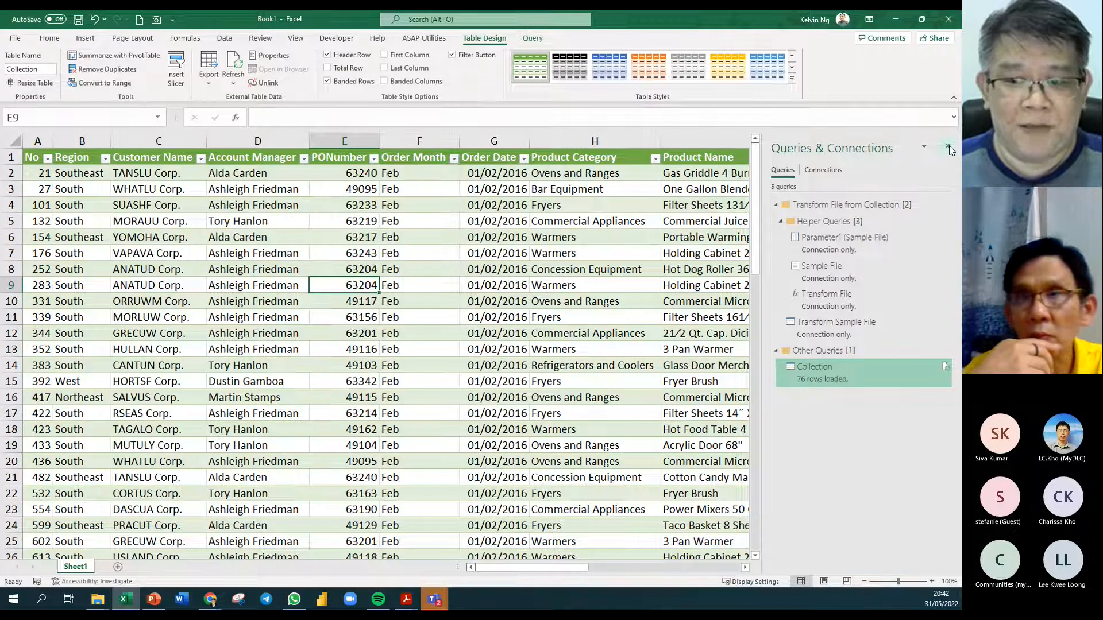
Hide the list of queries and summarize the Collection table with a PivotTable on a new worksheet
{"action": "left_click", "coordinate": [949, 148]}
{"action": "left_click", "coordinate": [217, 251]}
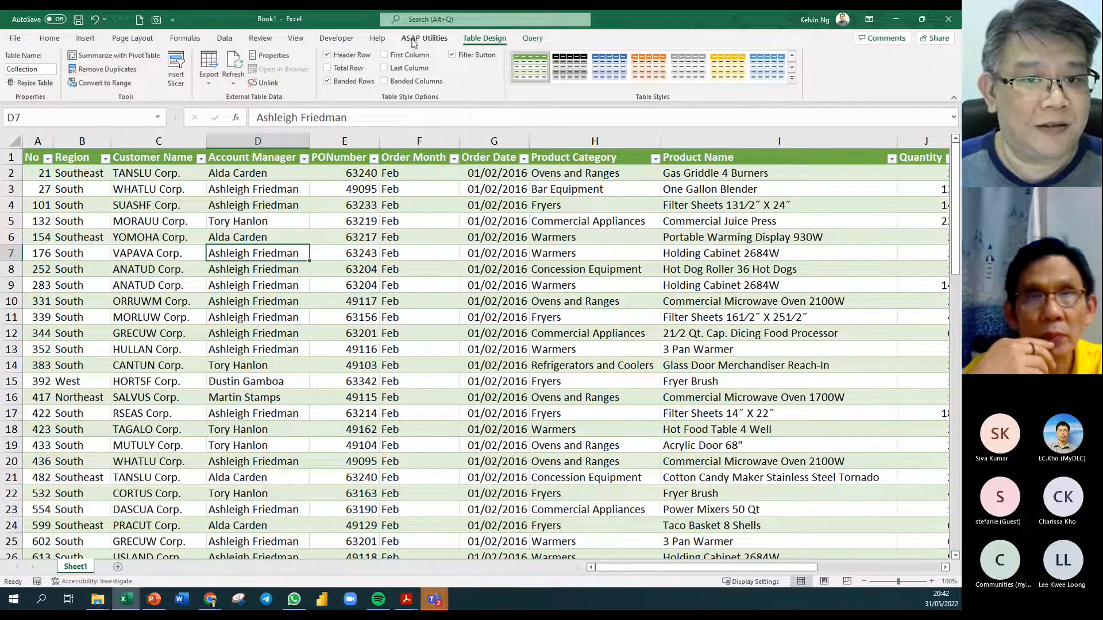
{"action": "left_click", "coordinate": [531, 39]}
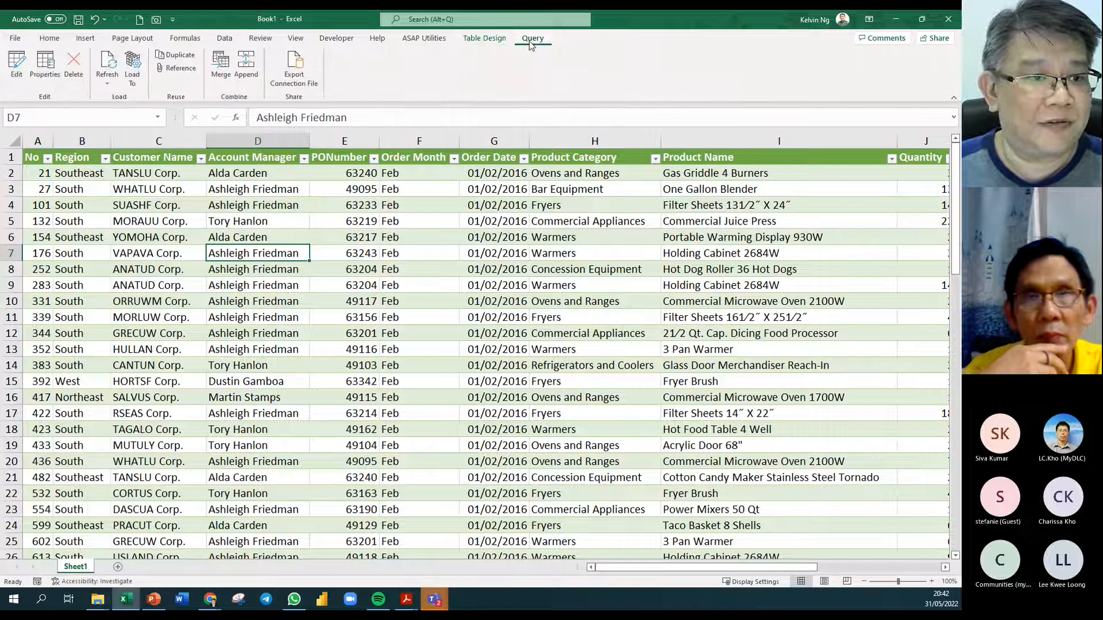
{"action": "left_click", "coordinate": [484, 38]}
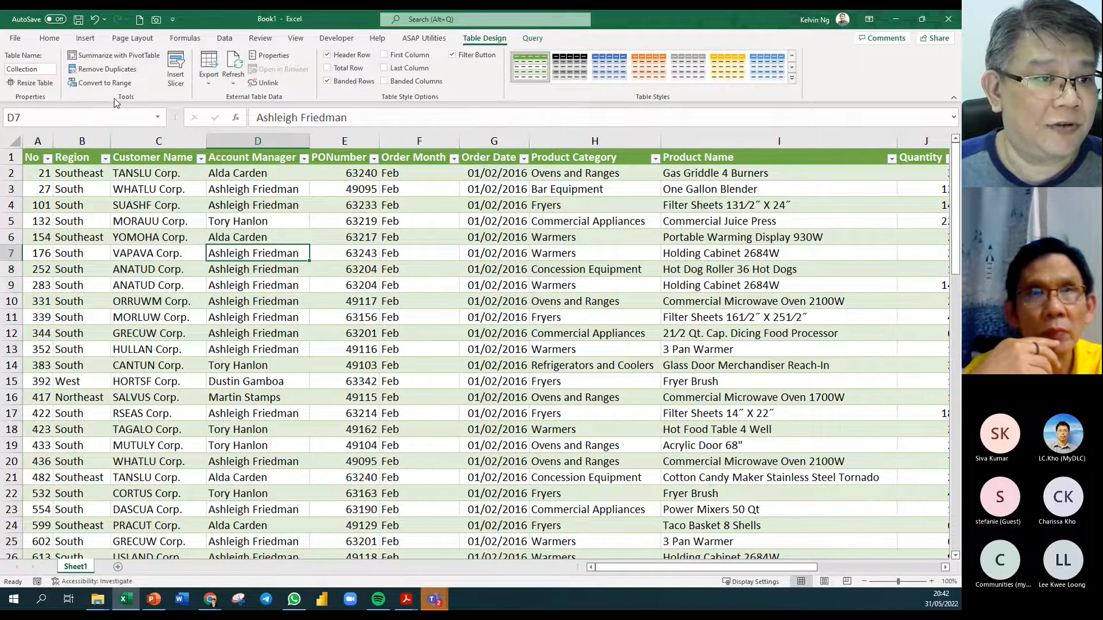
{"action": "left_click", "coordinate": [119, 55]}
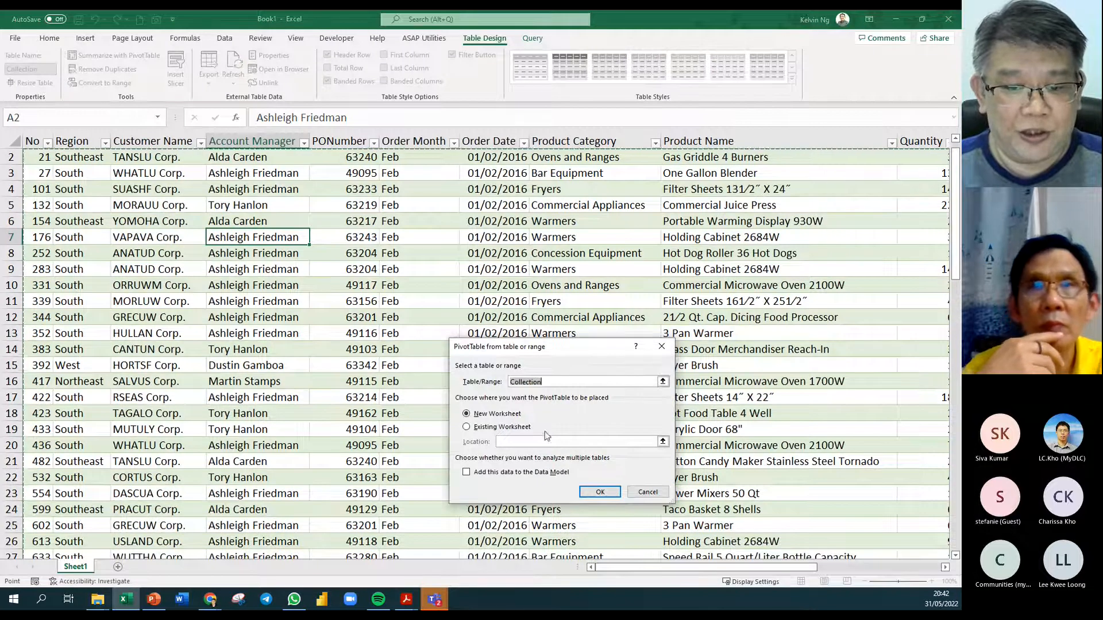
{"action": "left_click", "coordinate": [600, 492]}
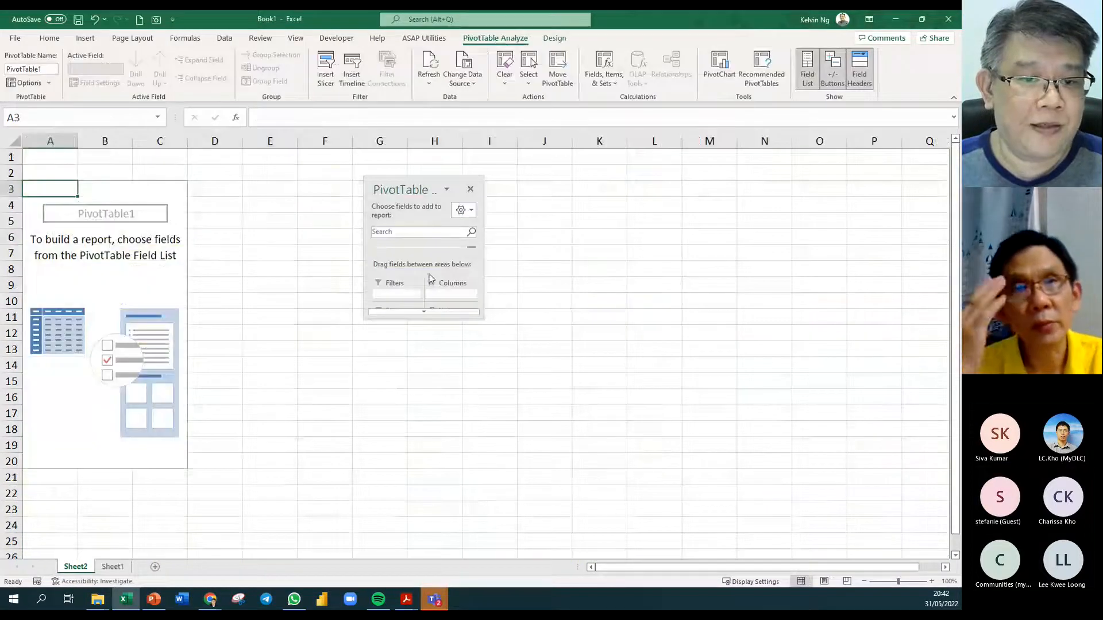
Enlarge the PivotTable field list and add Region to the PivotTable's rows
{"action": "left_click_drag", "start_coordinate": [463, 320], "coordinate": [447, 540]}
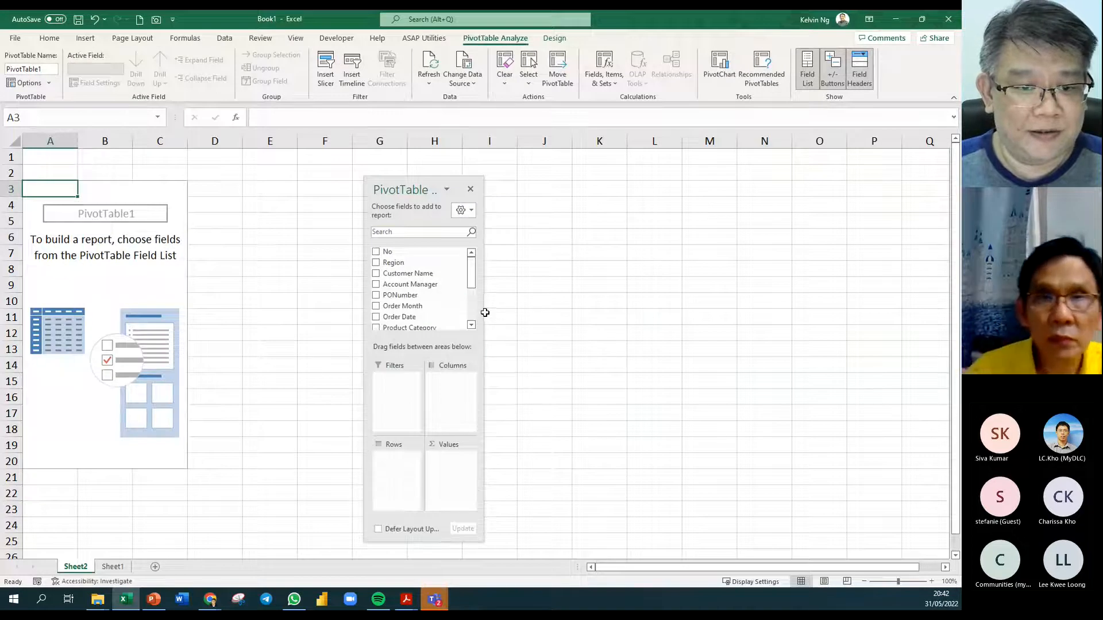
{"action": "left_click_drag", "start_coordinate": [483, 310], "coordinate": [596, 311]}
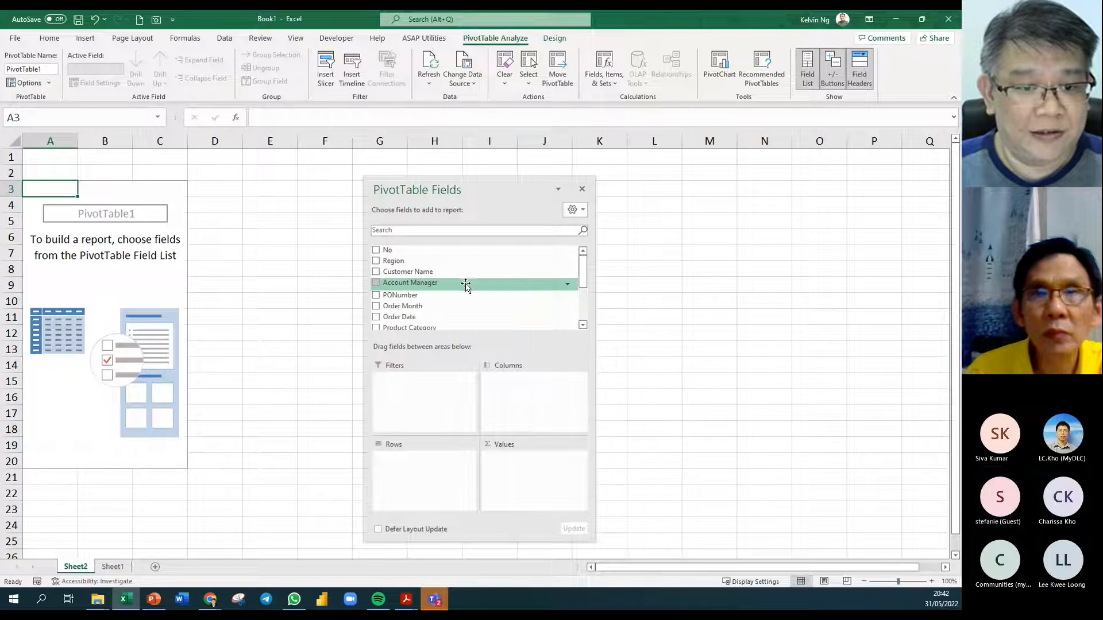
{"action": "scroll", "coordinate": [459, 266], "scroll_direction": "down", "scroll_amount": 1}
{"action": "scroll", "coordinate": [459, 266], "scroll_direction": "up", "scroll_amount": 2}
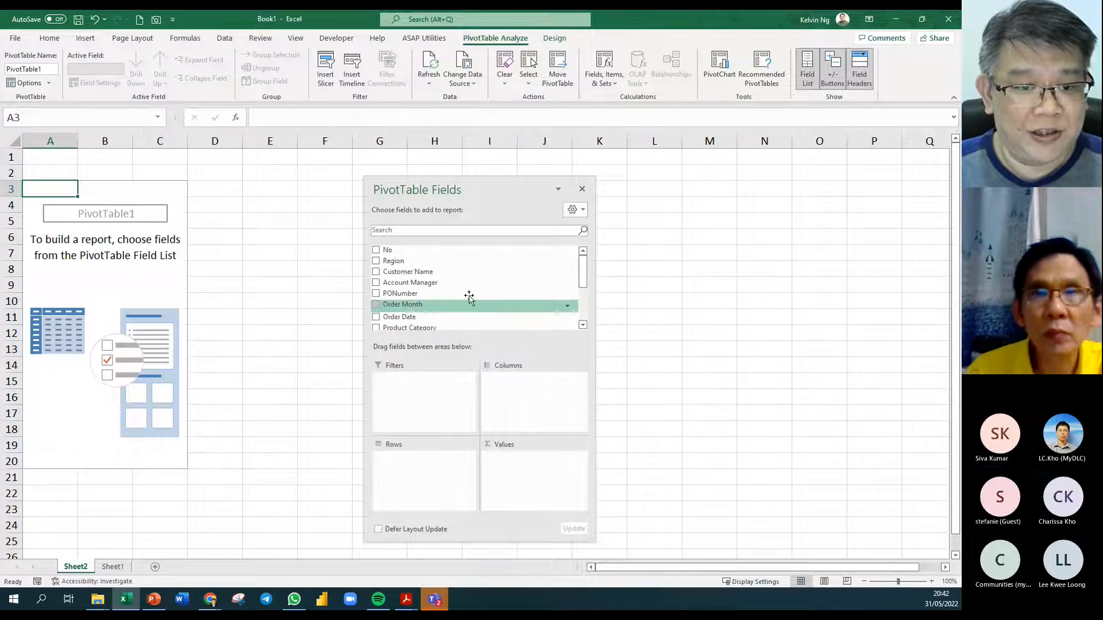
{"action": "left_click_drag", "start_coordinate": [438, 261], "coordinate": [436, 475]}
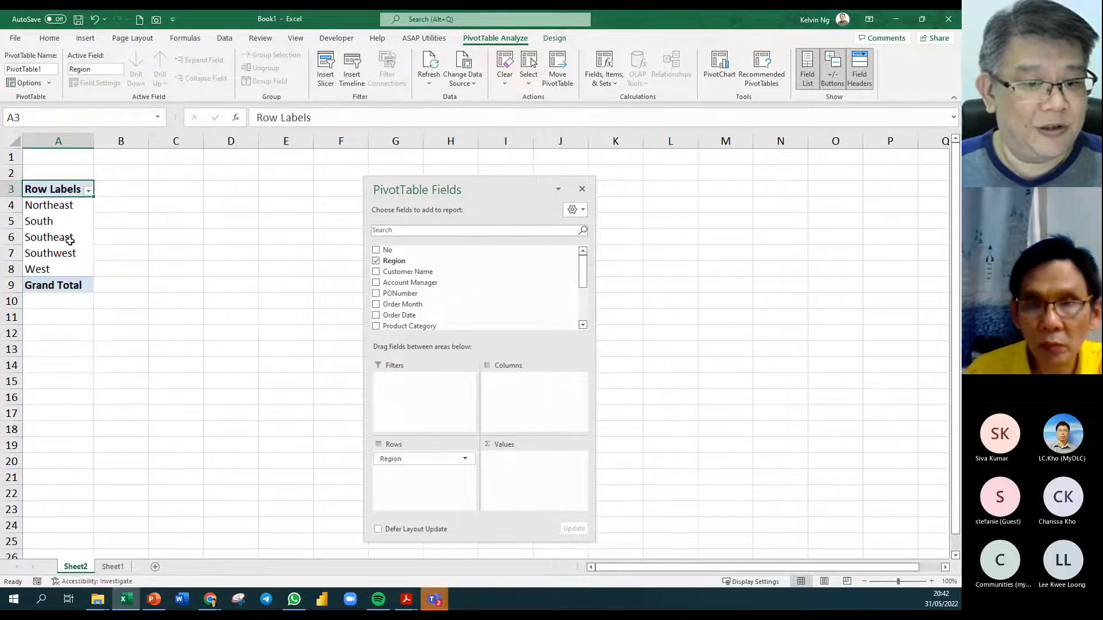
Add Order Month to the PivotTable's columns and Sale Amount to its values
{"action": "scroll", "coordinate": [494, 307], "scroll_direction": "down", "scroll_amount": 2}
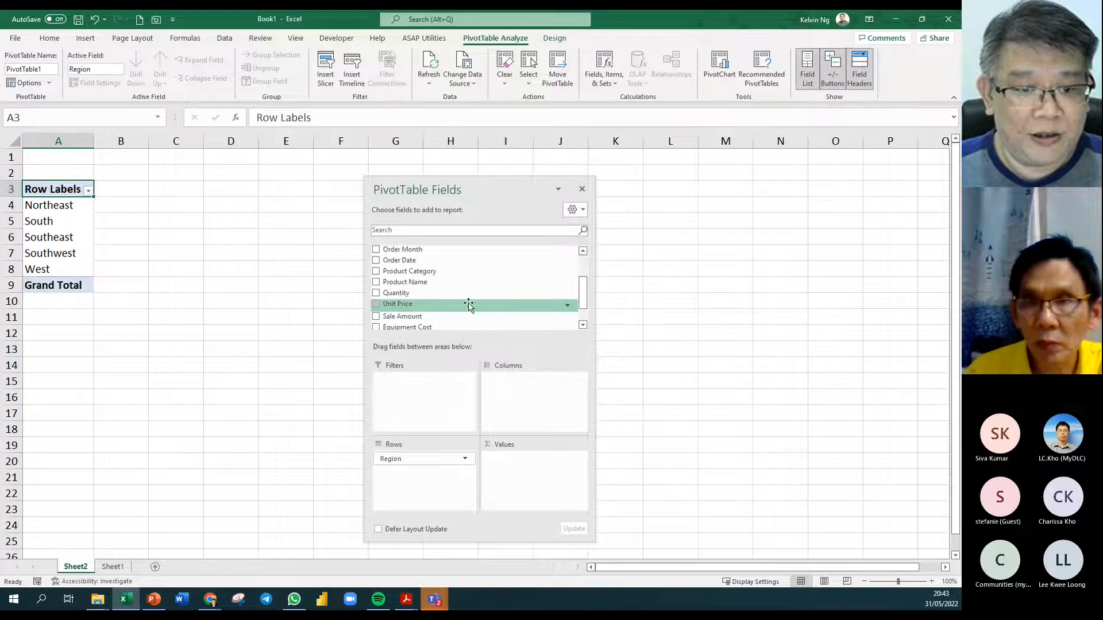
{"action": "left_click_drag", "start_coordinate": [447, 253], "coordinate": [526, 409]}
{"action": "scroll", "coordinate": [471, 315], "scroll_direction": "down", "scroll_amount": 1}
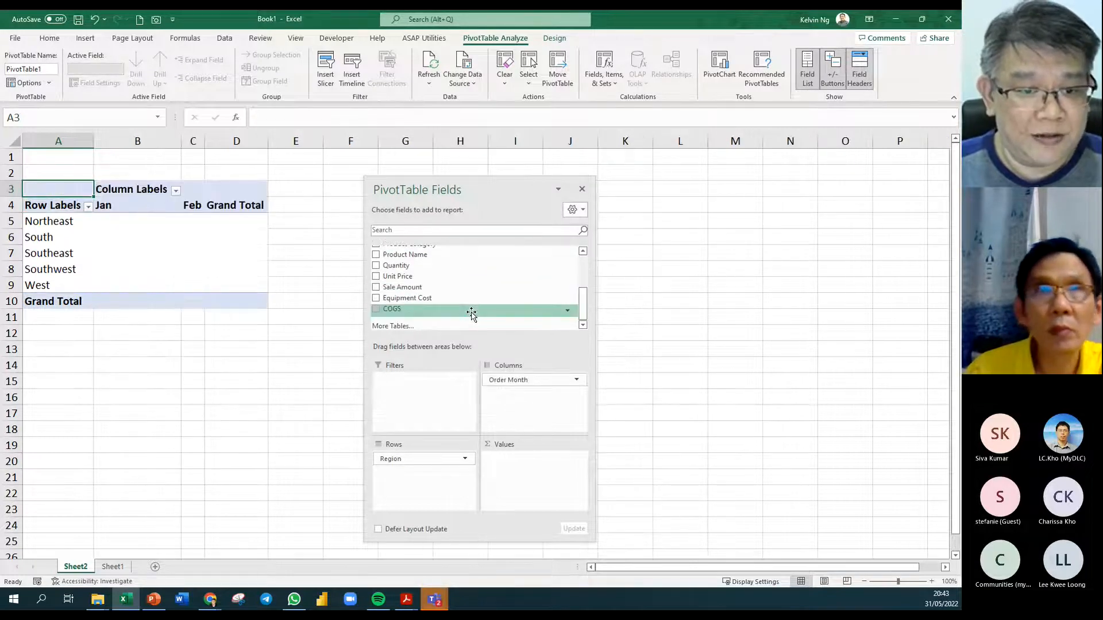
{"action": "left_click_drag", "start_coordinate": [403, 287], "coordinate": [558, 485]}
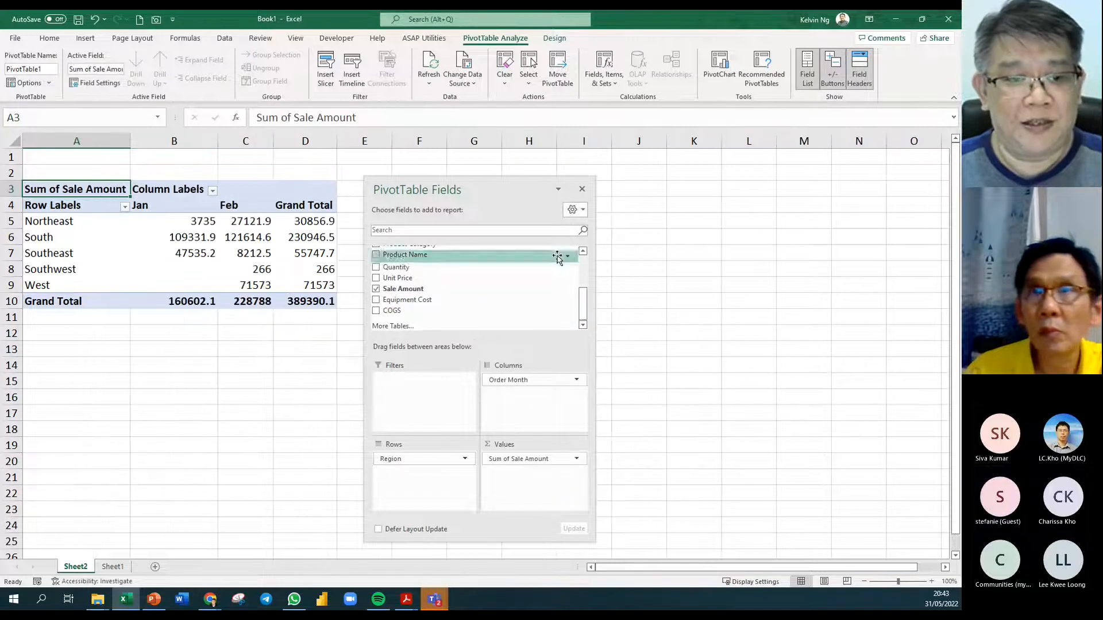
Close the PivotTable field list and apply the comma number style to the amounts in B5:D10
{"action": "left_click", "coordinate": [581, 191]}
{"action": "left_click_drag", "start_coordinate": [192, 222], "coordinate": [313, 301]}
{"action": "left_click", "coordinate": [50, 39]}
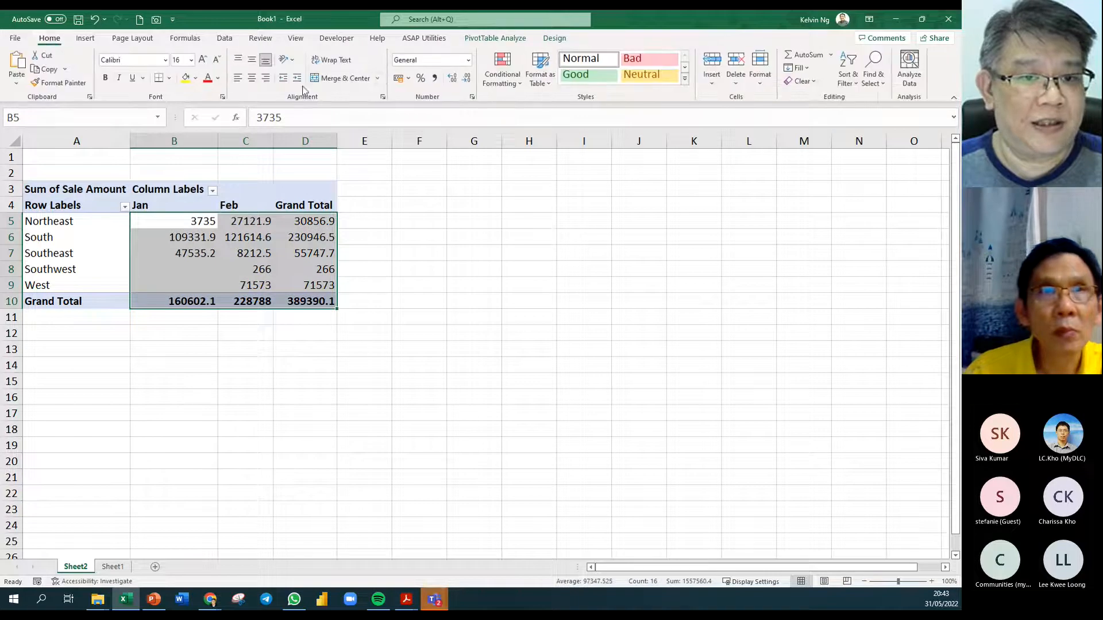
{"action": "left_click", "coordinate": [433, 77]}
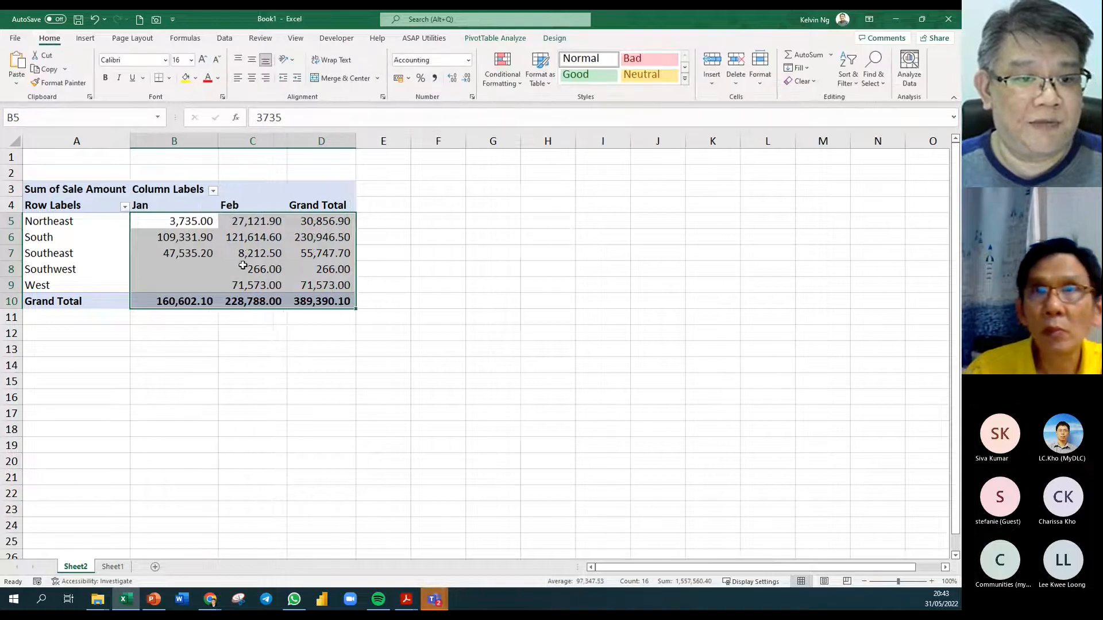
{"action": "left_click", "coordinate": [242, 265]}
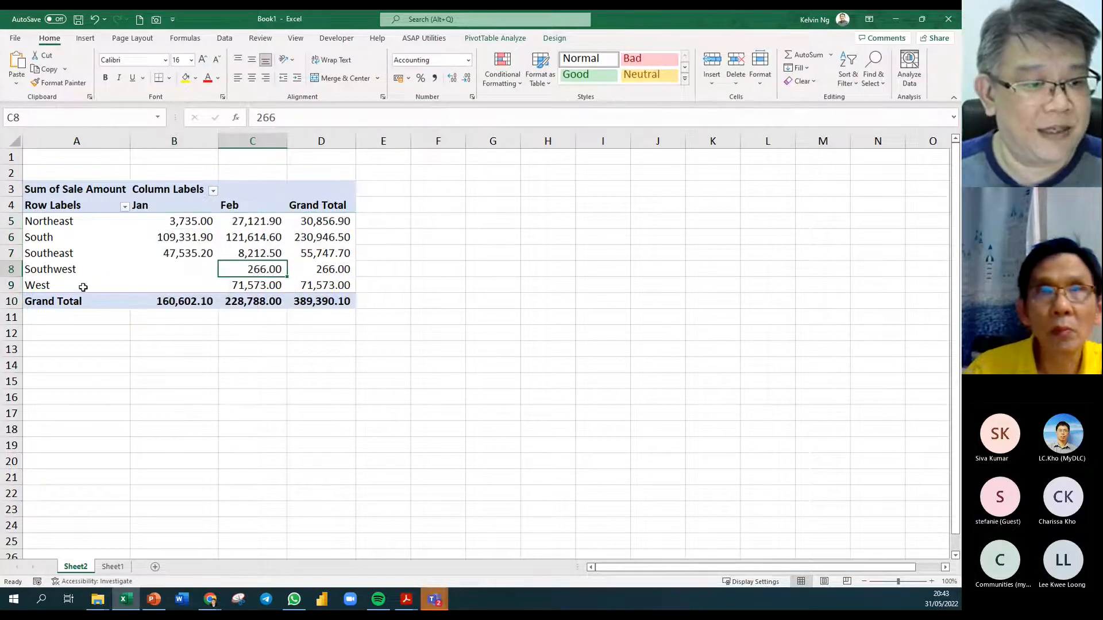
{"action": "left_click", "coordinate": [193, 269]}
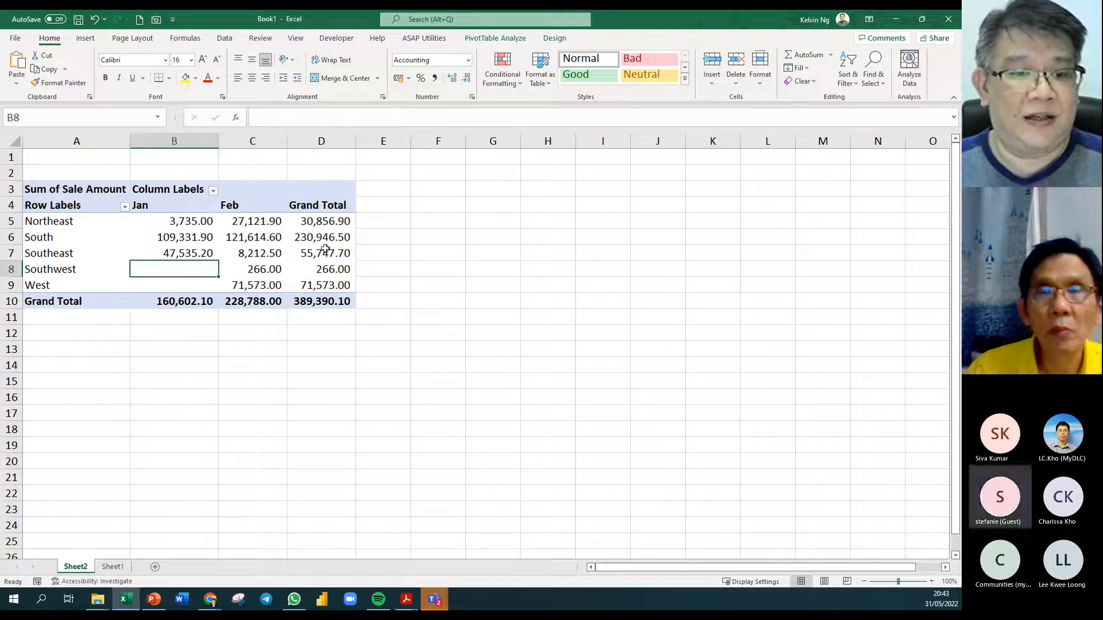
{"action": "left_click", "coordinate": [233, 239]}
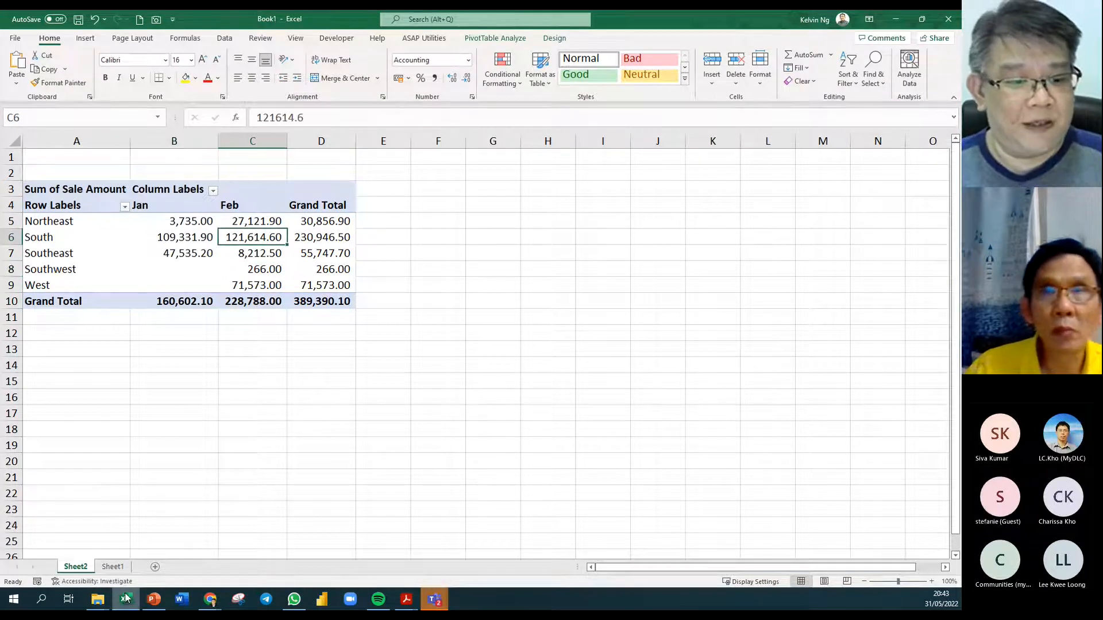
Switch to the Data from Folder window, move the March workbook into the Collection folder, and return to Excel
{"action": "mouse_move", "coordinate": [98, 597]}
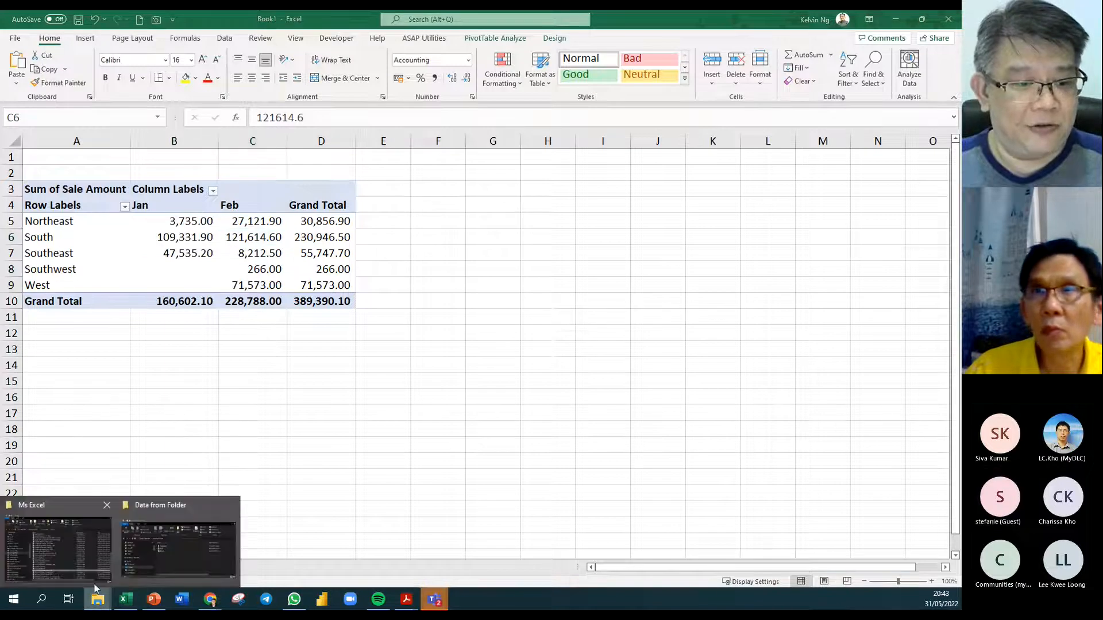
{"action": "left_click", "coordinate": [159, 560]}
{"action": "left_click_drag", "start_coordinate": [399, 266], "coordinate": [400, 248]}
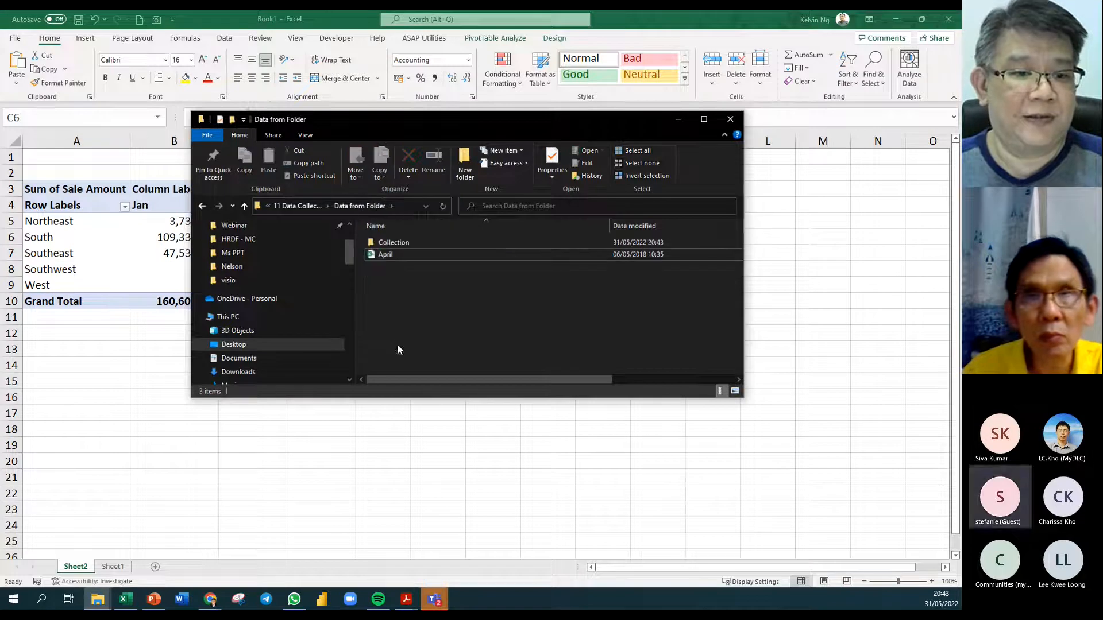
{"action": "left_click", "coordinate": [123, 599]}
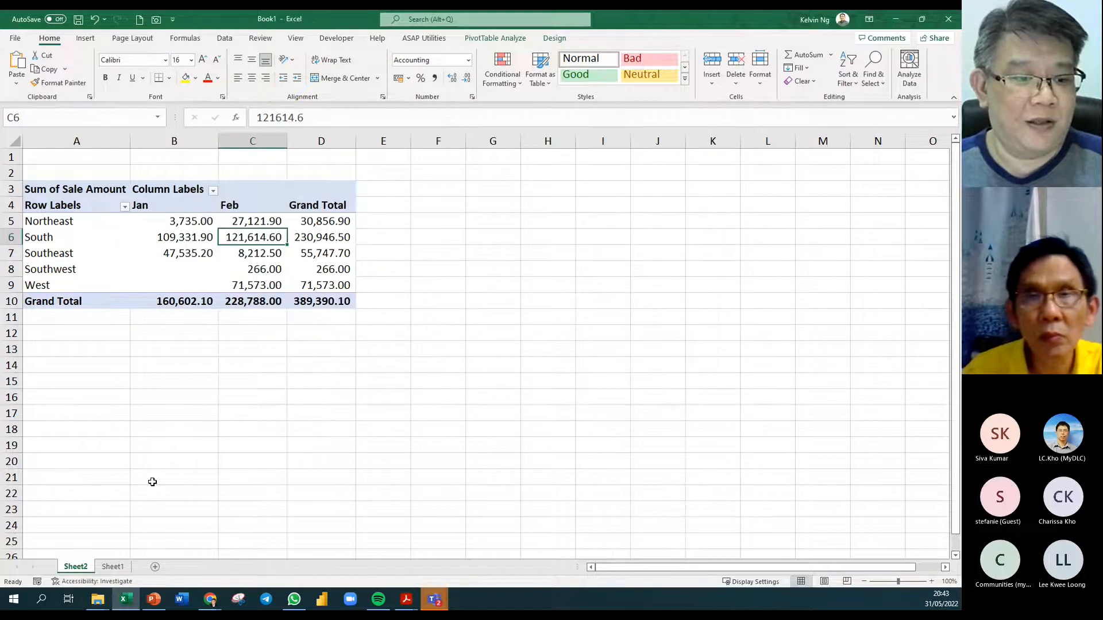
Refresh the combined table on Sheet1 and check which months its Order Month filter lists
{"action": "left_click", "coordinate": [113, 567]}
{"action": "right_click", "coordinate": [307, 274]}
{"action": "left_click", "coordinate": [351, 326]}
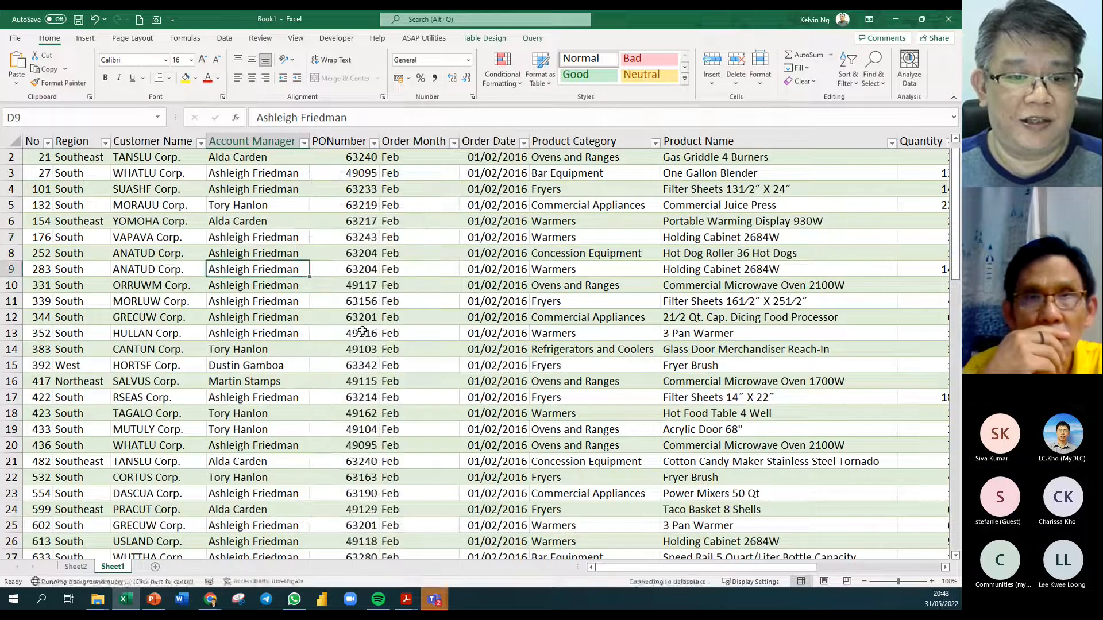
{"action": "left_click", "coordinate": [454, 143]}
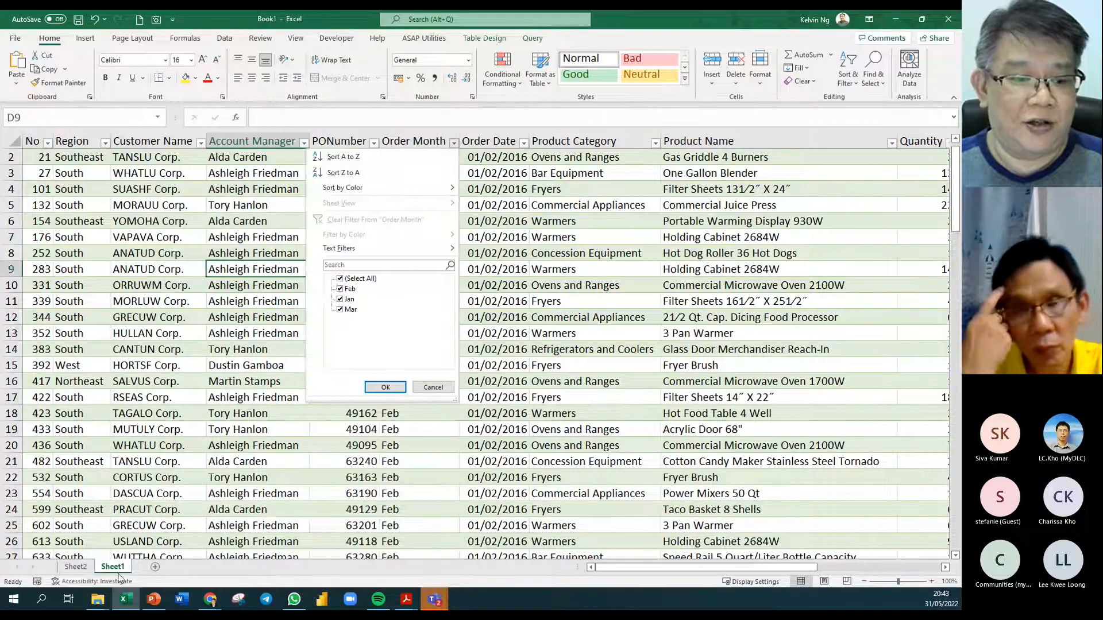
Refresh the PivotTable on Sheet2 to include the newly added March data
{"action": "left_click", "coordinate": [81, 570]}
{"action": "left_click", "coordinate": [76, 567]}
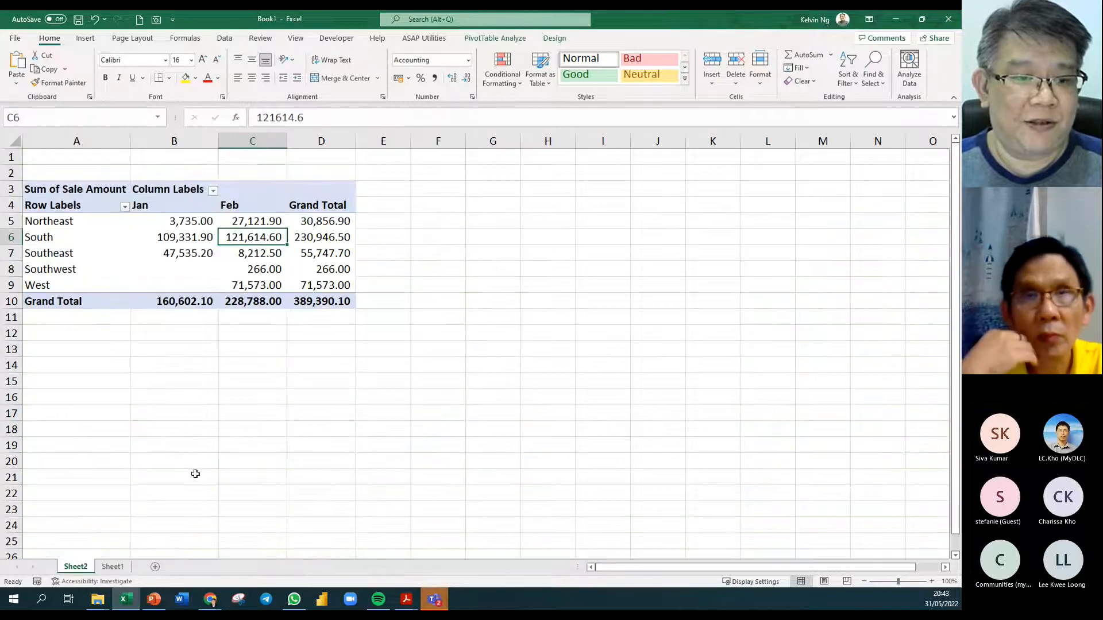
{"action": "right_click", "coordinate": [291, 275]}
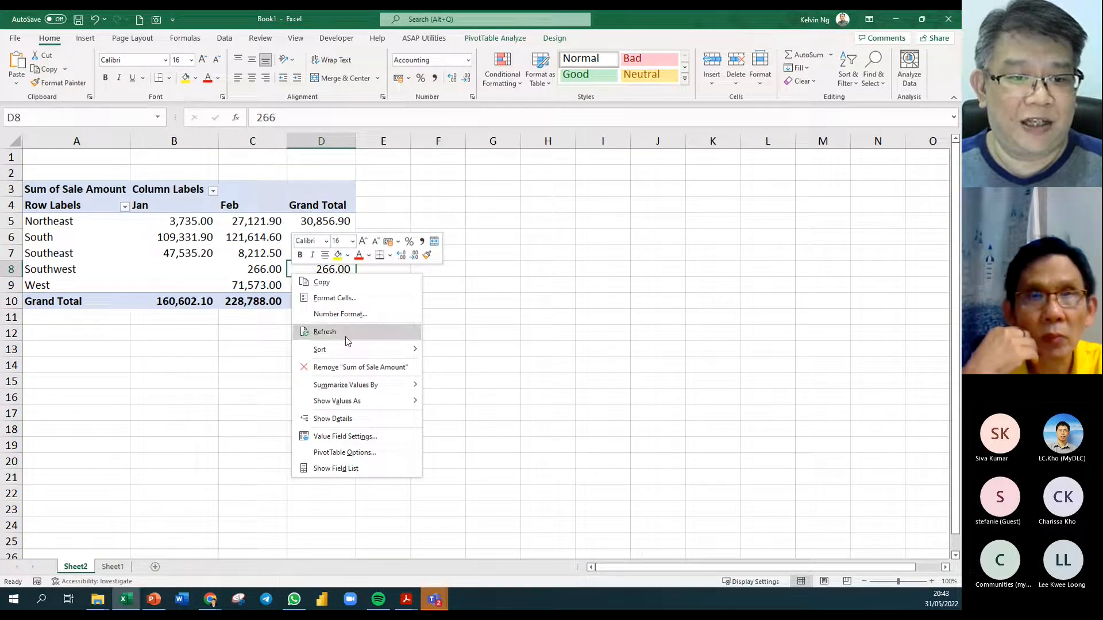
{"action": "left_click", "coordinate": [325, 332]}
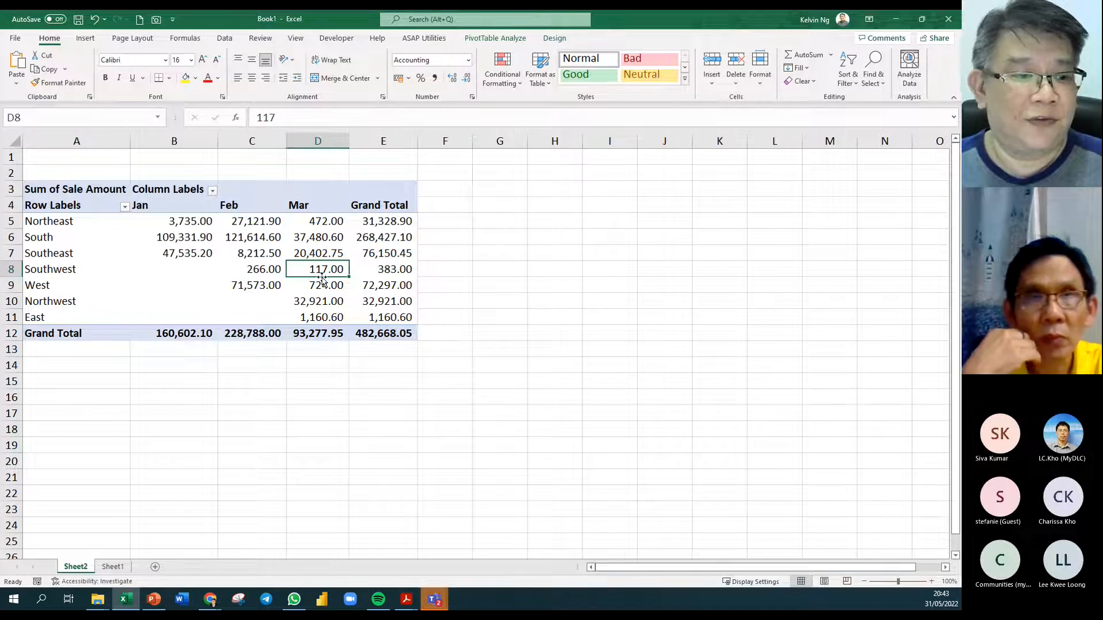
{"action": "mouse_move", "coordinate": [323, 282]}
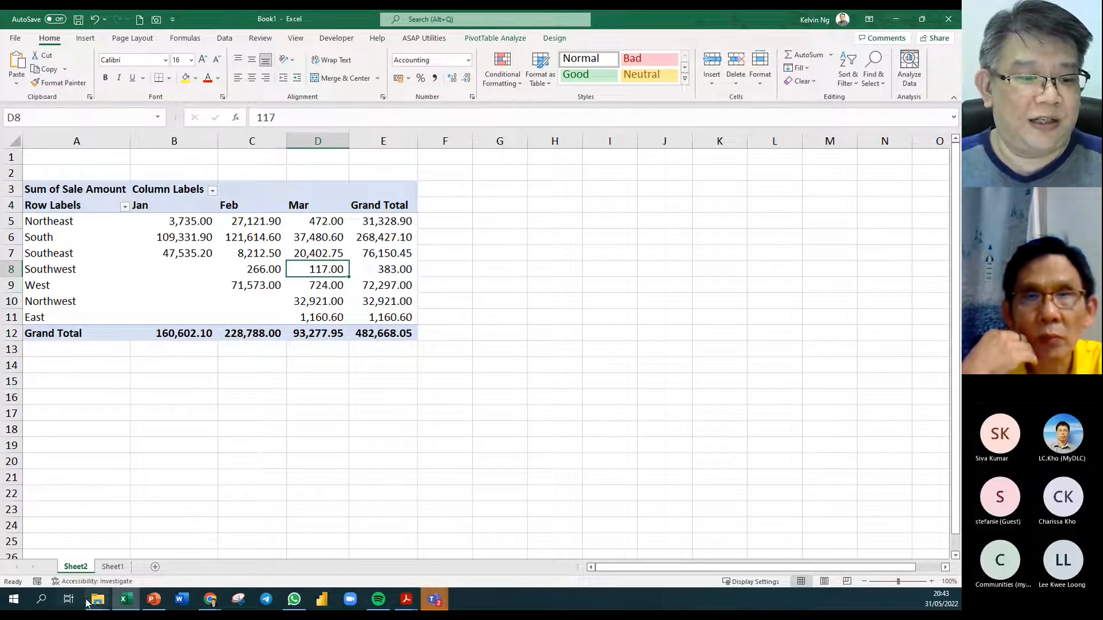
Switch to the Data from Folder window, move the April workbook into the Collection folder, and return to Excel
{"action": "mouse_move", "coordinate": [98, 599]}
{"action": "left_click", "coordinate": [173, 527]}
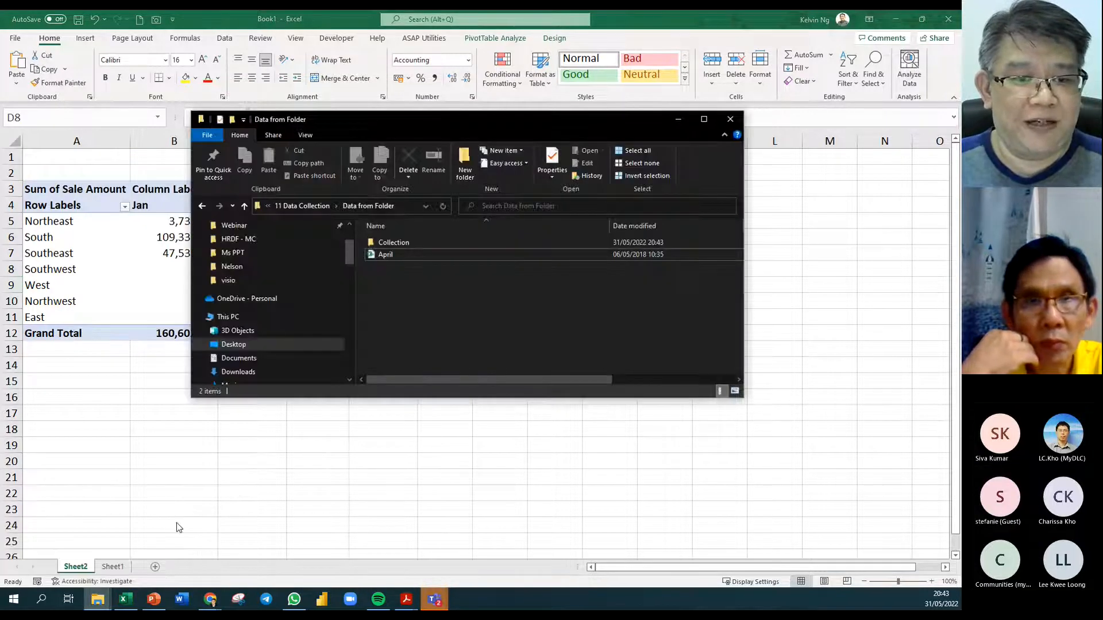
{"action": "left_click_drag", "start_coordinate": [390, 260], "coordinate": [397, 243]}
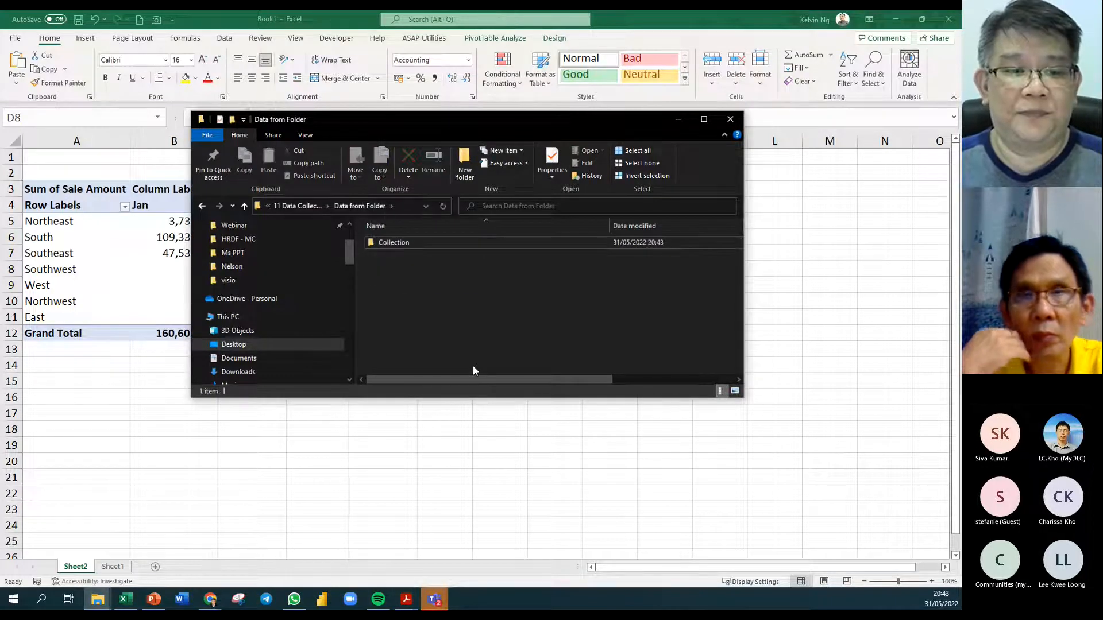
{"action": "left_click", "coordinate": [172, 283]}
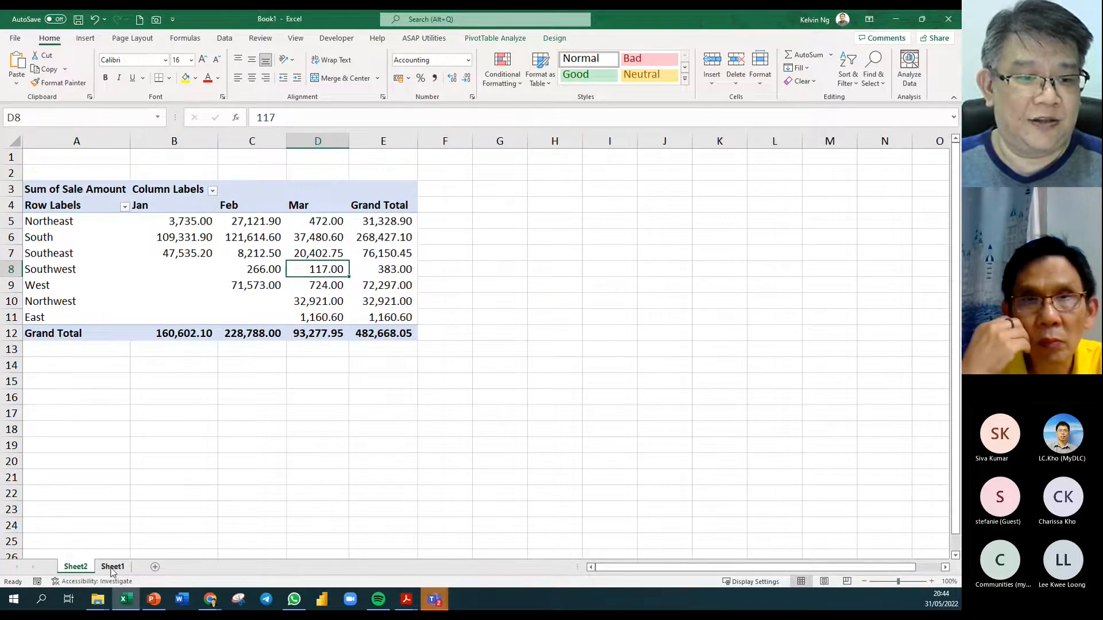
Refresh the combined table on Sheet1 again and check its Order Month filter for April
{"action": "left_click", "coordinate": [112, 567]}
{"action": "right_click", "coordinate": [263, 237]}
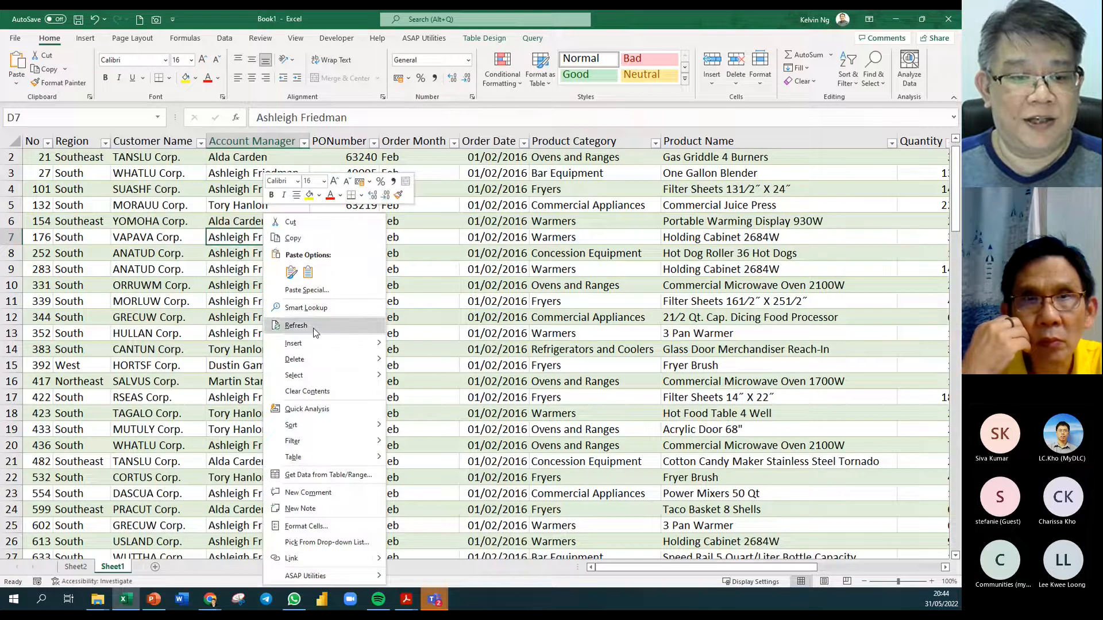
{"action": "left_click", "coordinate": [297, 326]}
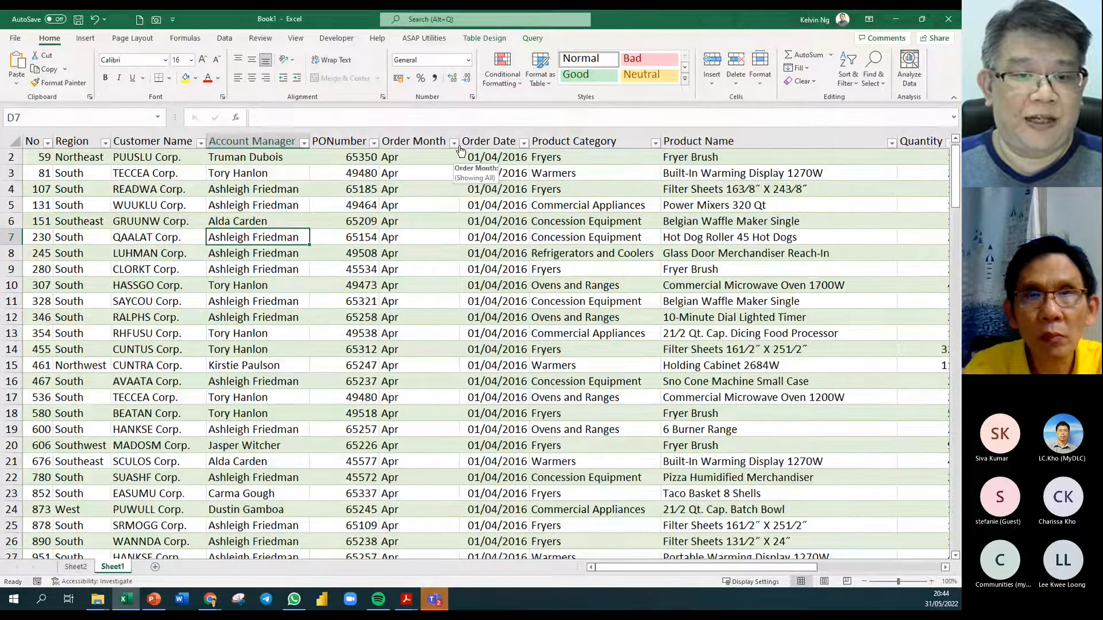
{"action": "left_click", "coordinate": [454, 143]}
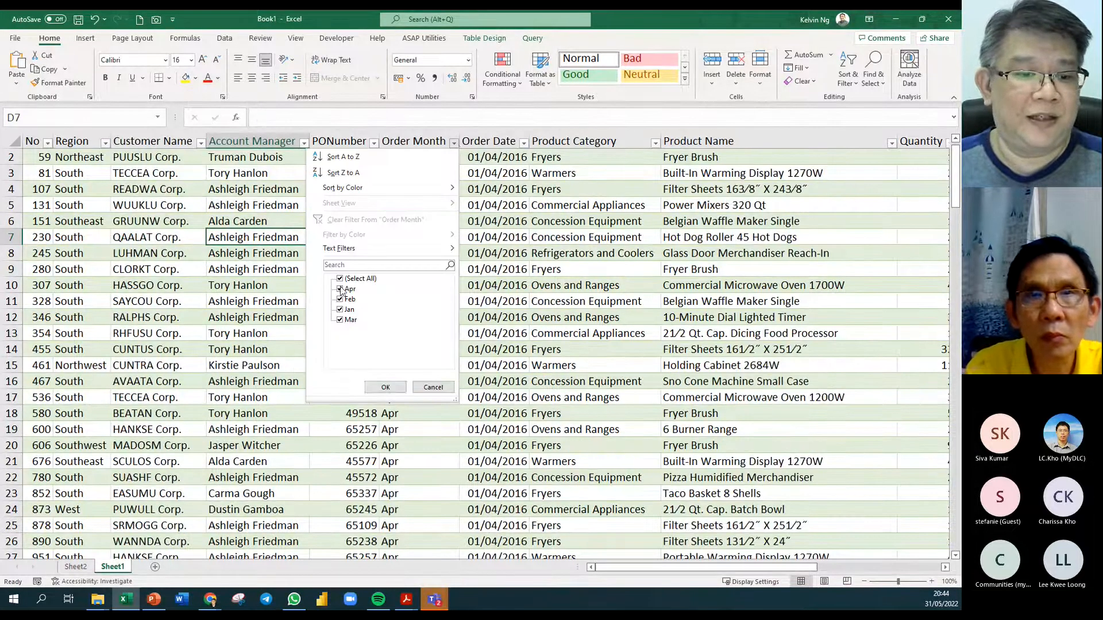
Refresh the PivotTable on Sheet2 to include the newly added April data
{"action": "left_click", "coordinate": [76, 567]}
{"action": "right_click", "coordinate": [316, 254]}
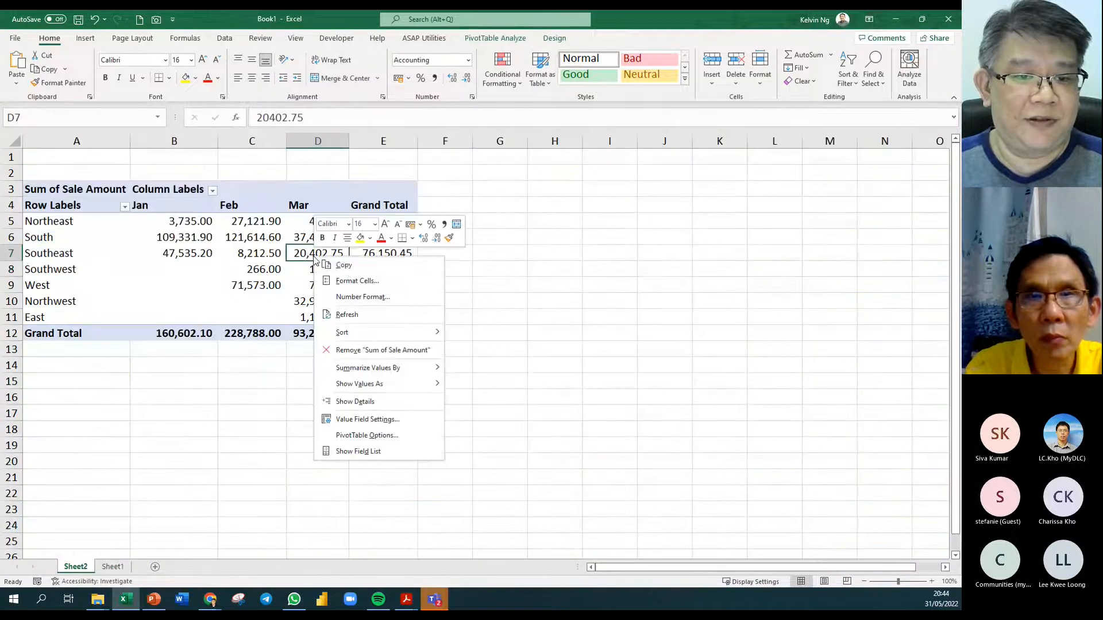
{"action": "left_click", "coordinate": [369, 316]}
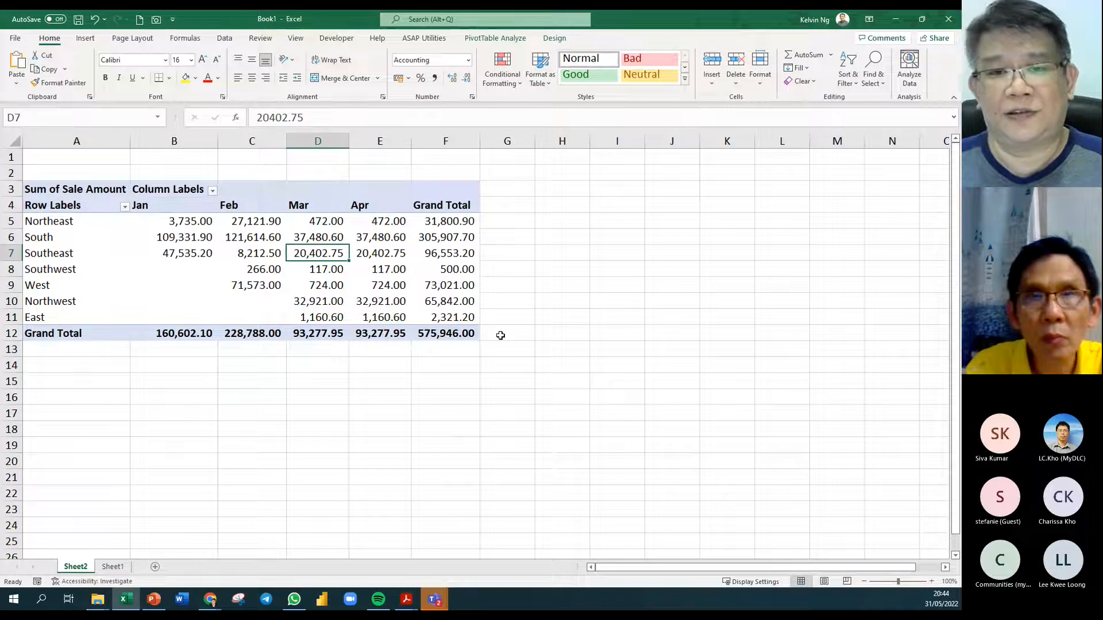
{"action": "left_click", "coordinate": [319, 235]}
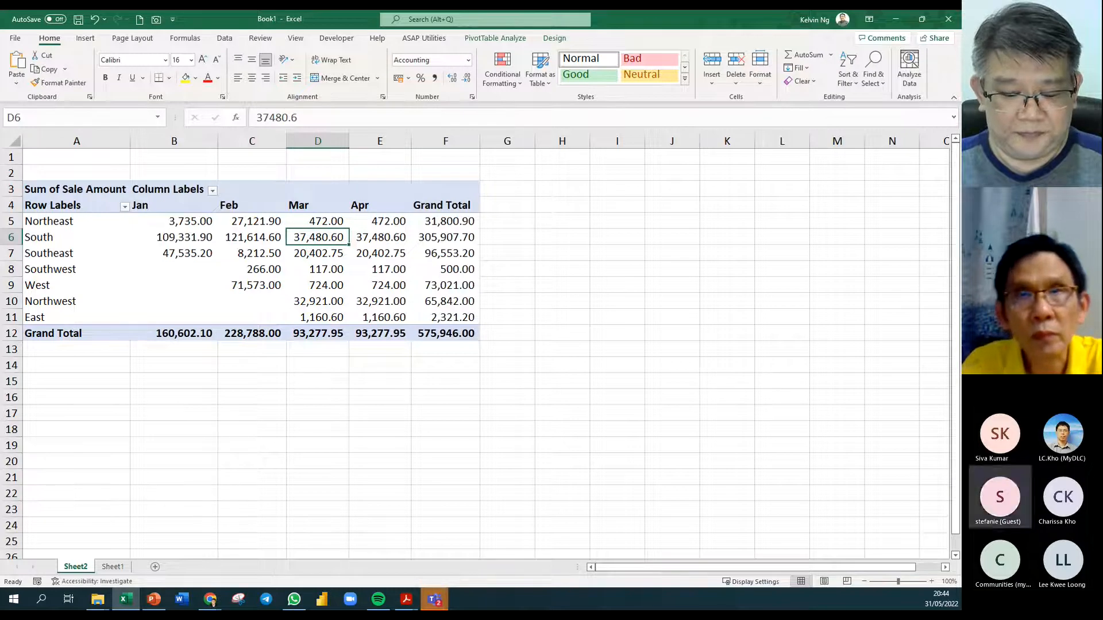
Switch to the Microsoft Teams meeting window to check on the participants, and return to the Excel workbook
{"action": "left_click", "coordinate": [436, 598]}
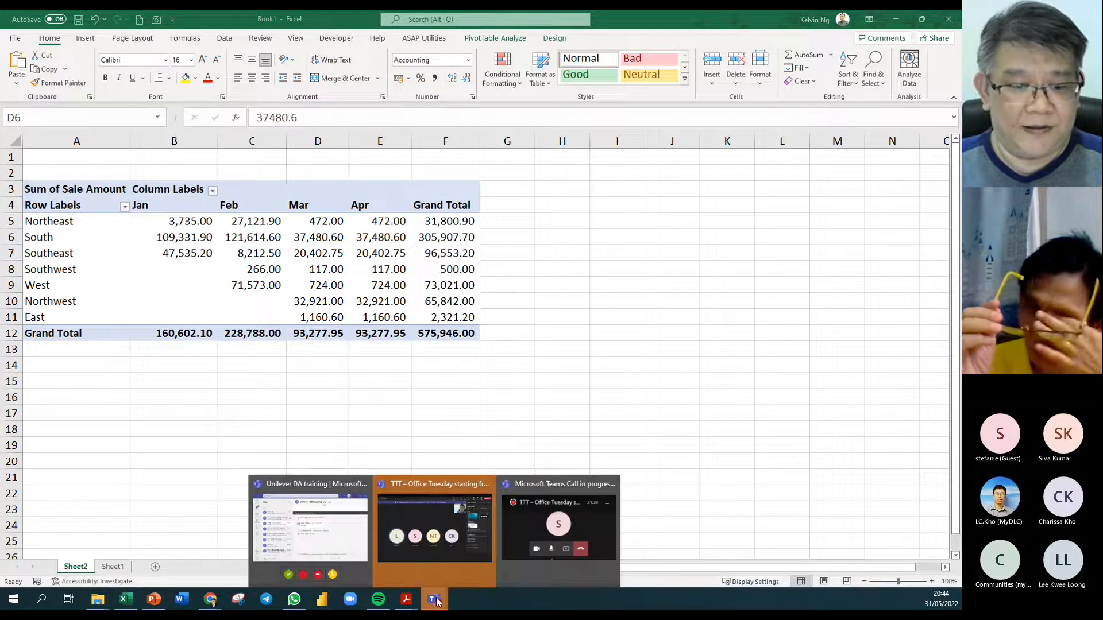
{"action": "left_click", "coordinate": [457, 543]}
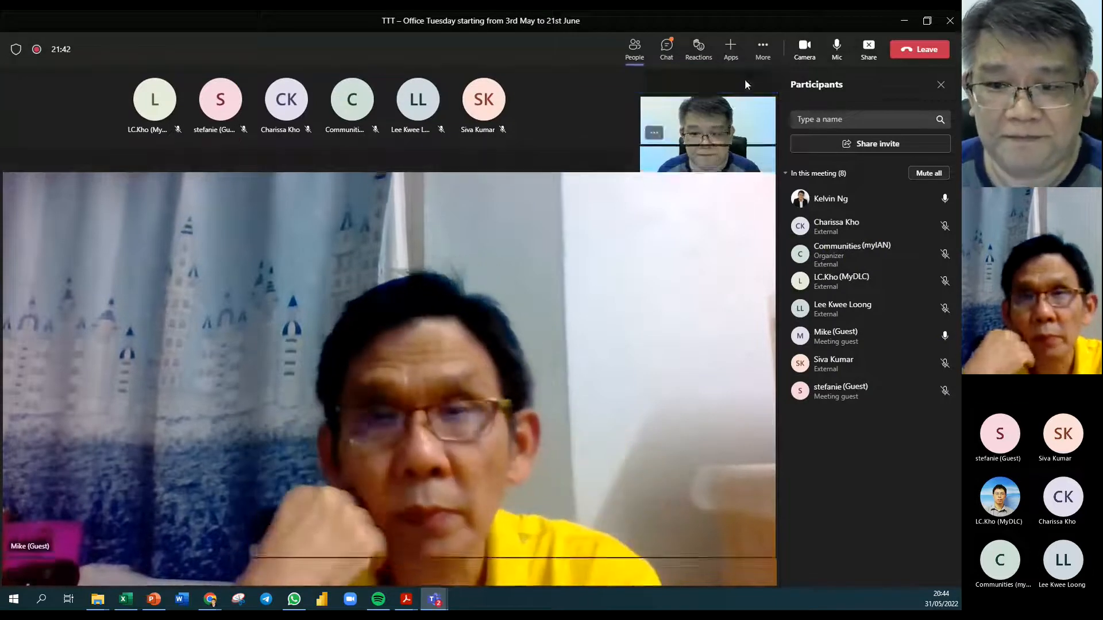
{"action": "left_click", "coordinate": [744, 79]}
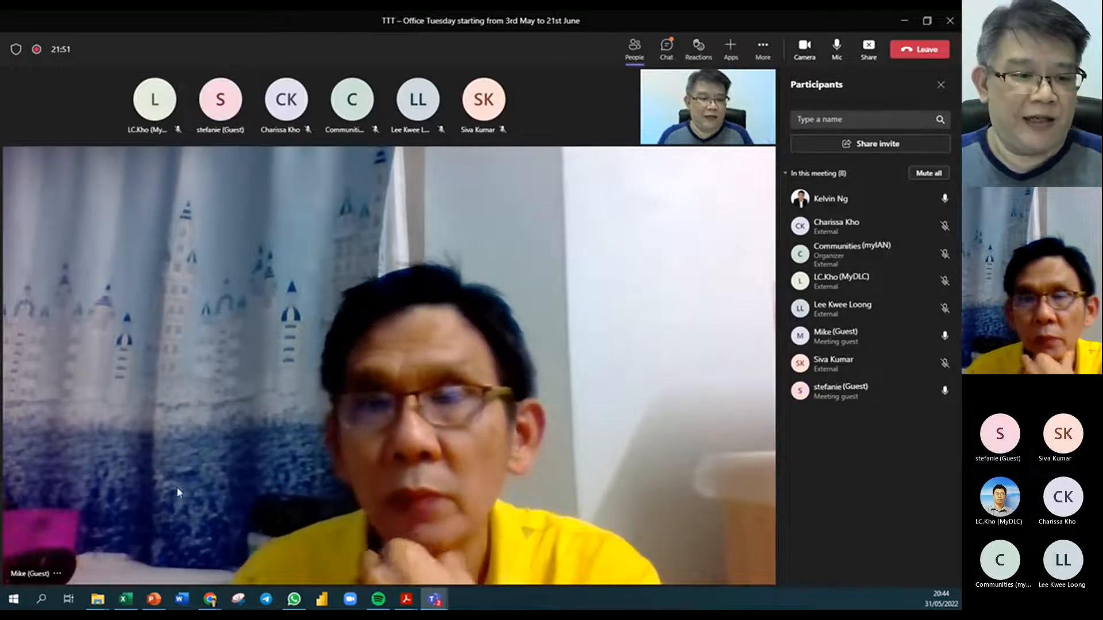
{"action": "left_click", "coordinate": [128, 601]}
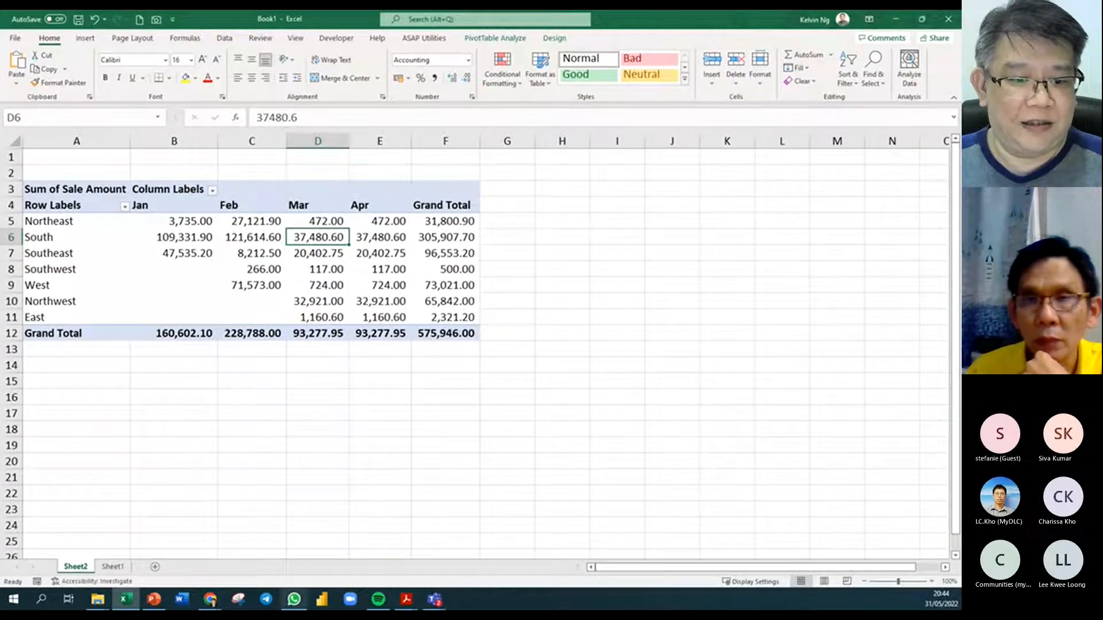
{"action": "left_click", "coordinate": [434, 599]}
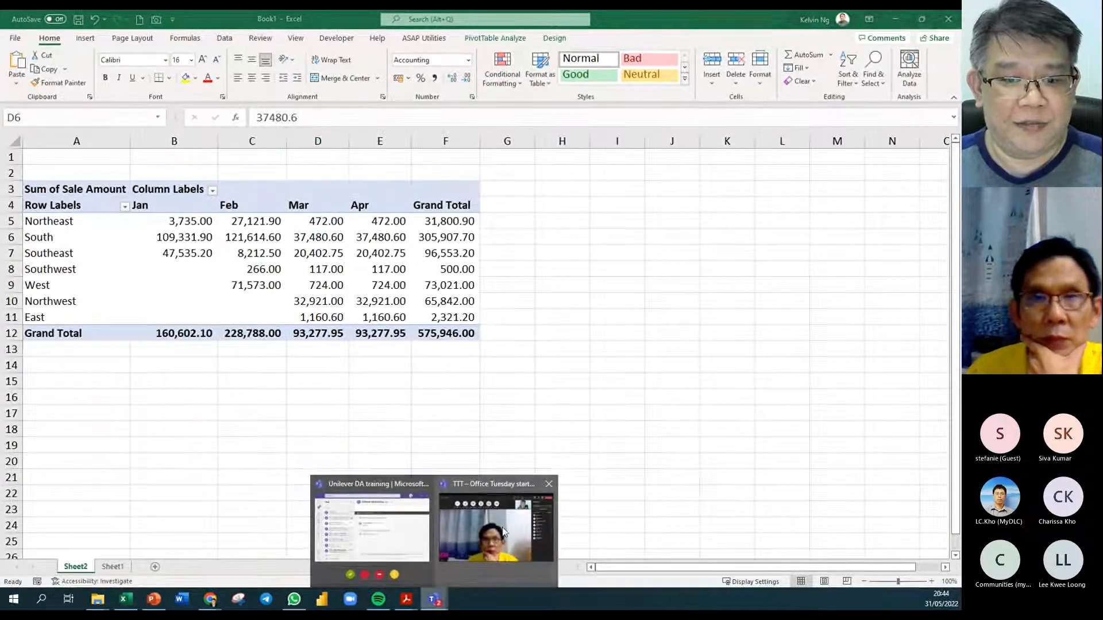
{"action": "left_click", "coordinate": [499, 515]}
{"action": "left_click_drag", "start_coordinate": [605, 26], "coordinate": [598, 609]}
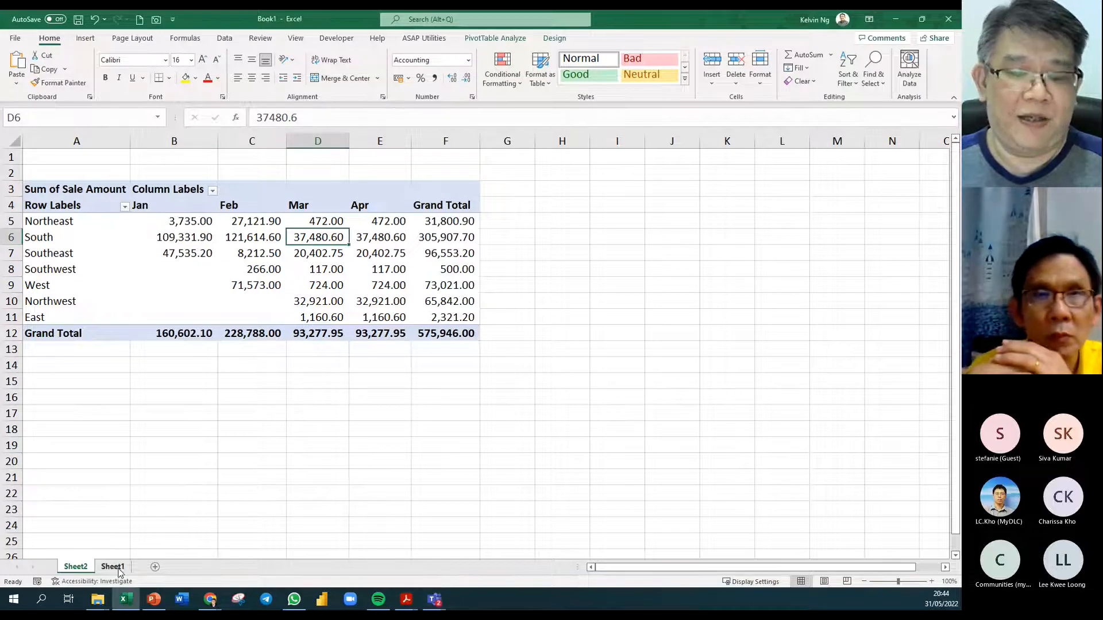
Review the combined source table on Sheet1 against the region-by-month PivotTable on Sheet2
{"action": "left_click", "coordinate": [112, 567]}
{"action": "scroll", "coordinate": [447, 278], "scroll_direction": "up", "scroll_amount": 1}
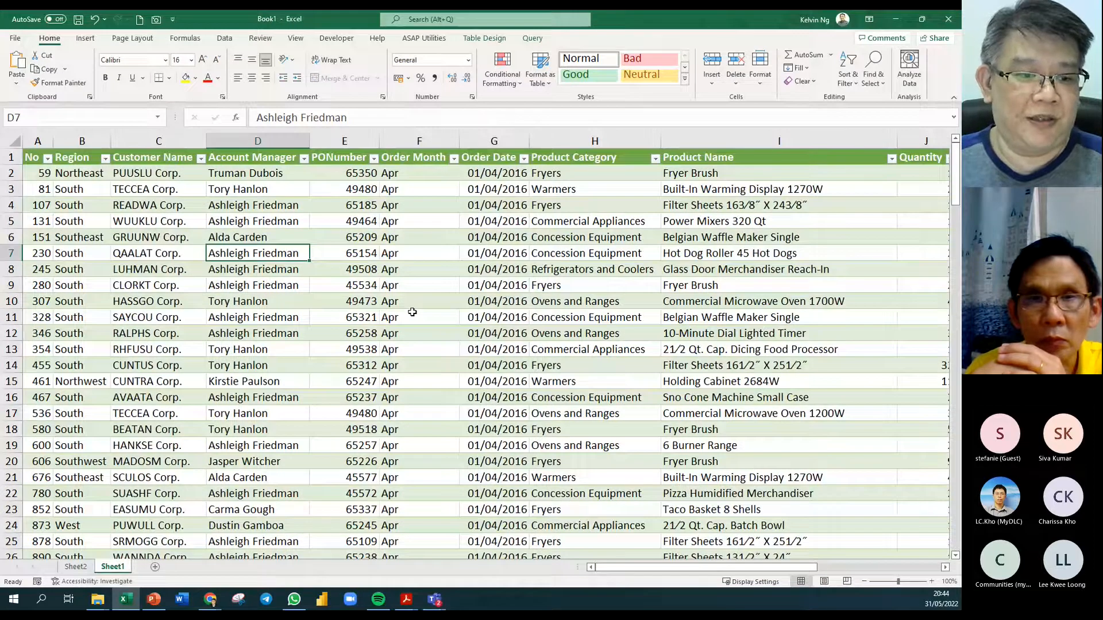
{"action": "left_click", "coordinate": [76, 567]}
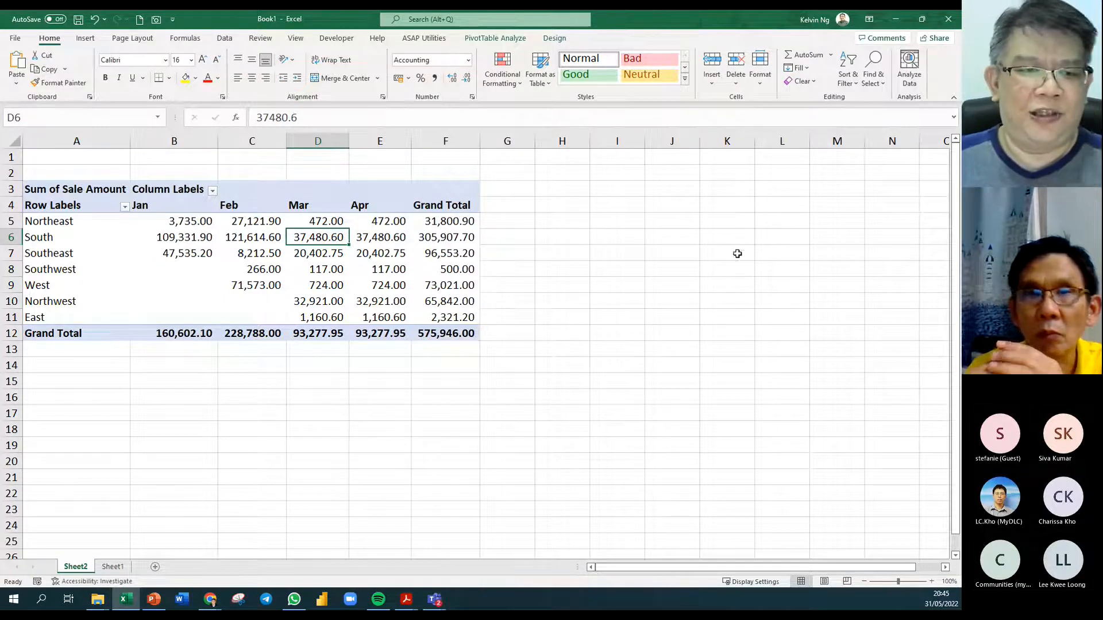
{"action": "mouse_move", "coordinate": [387, 225]}
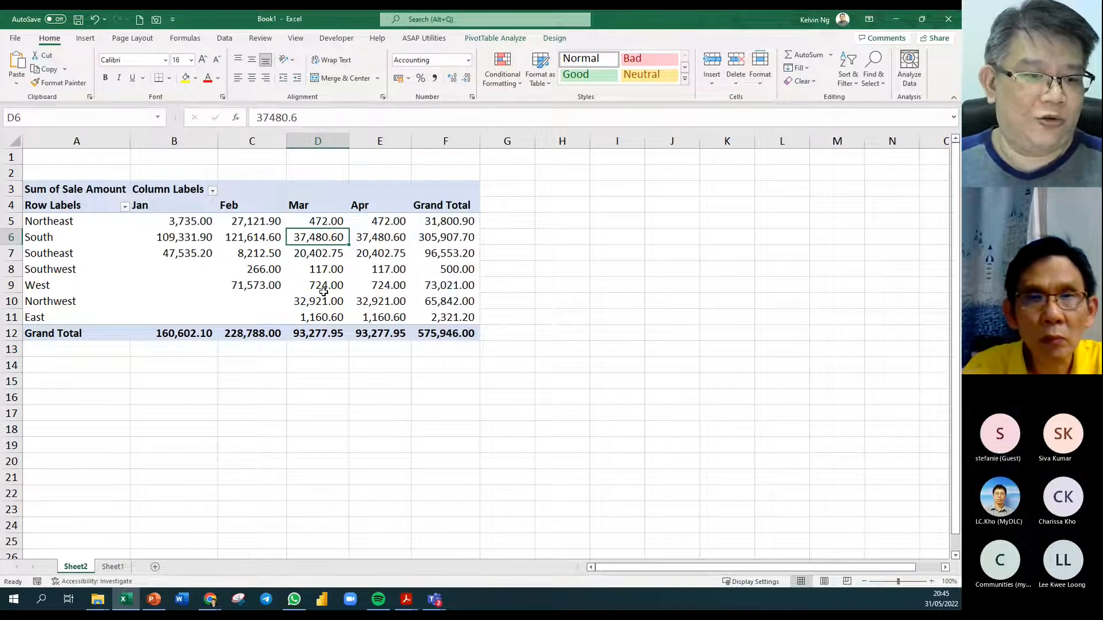
{"action": "left_click", "coordinate": [113, 568]}
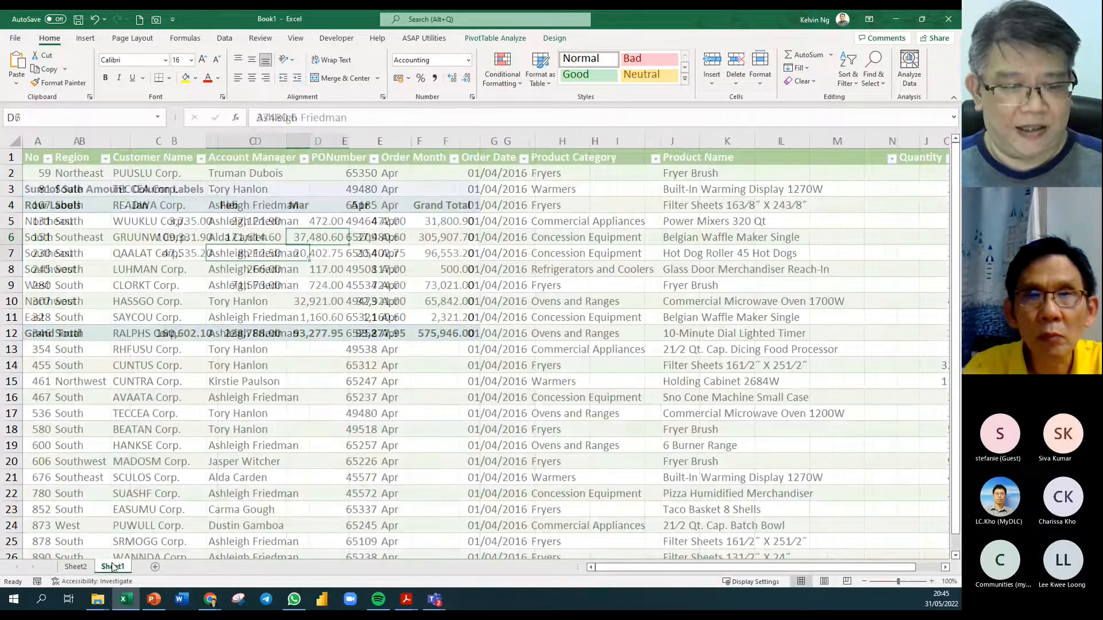
{"action": "left_click", "coordinate": [92, 568]}
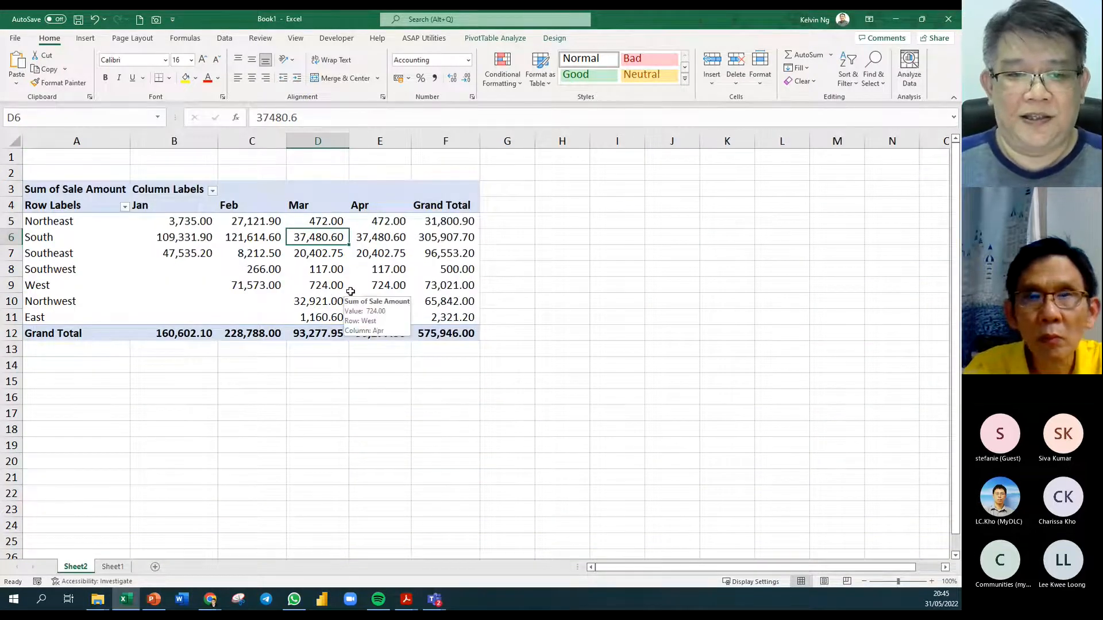
Show the PivotTable field list clear of the report and add Account Manager to the columns below Order Month
{"action": "right_click", "coordinate": [319, 238]}
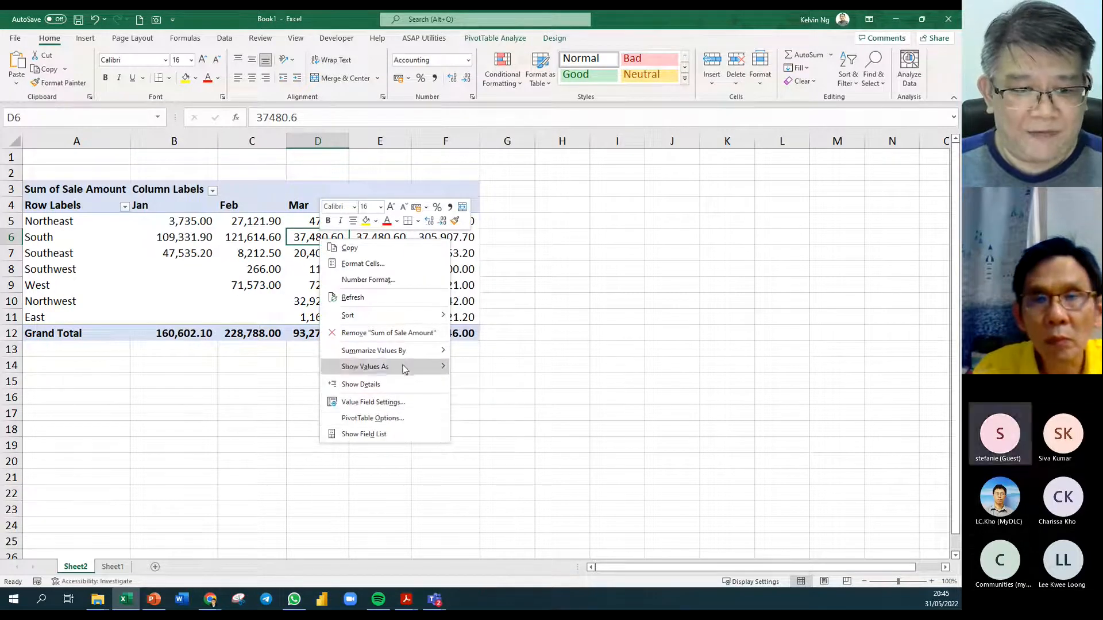
{"action": "left_click", "coordinate": [368, 435]}
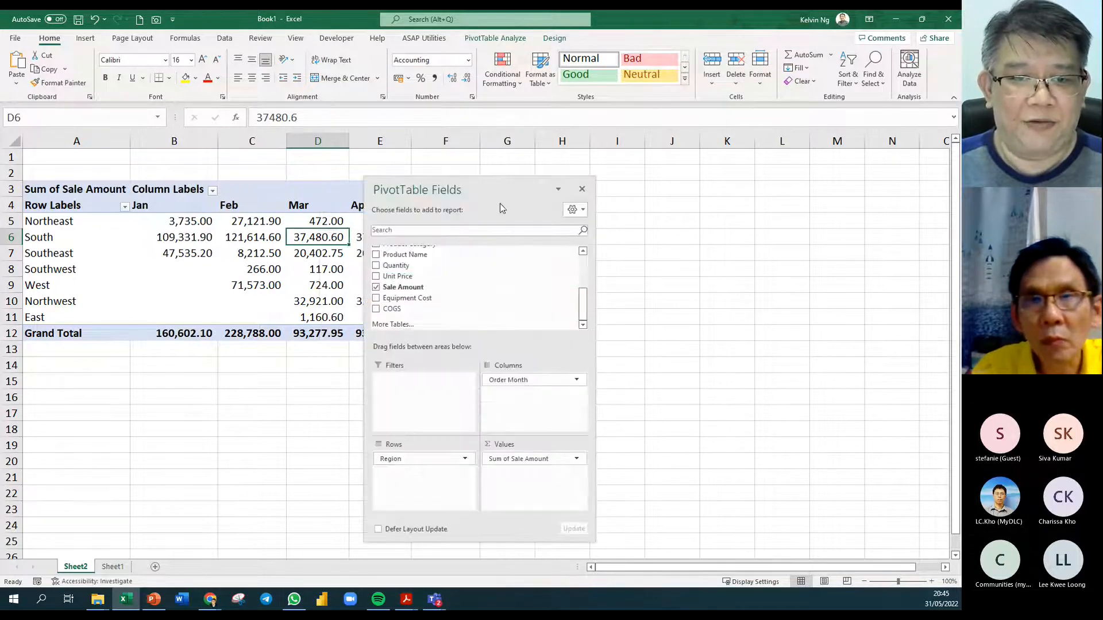
{"action": "left_click_drag", "start_coordinate": [492, 190], "coordinate": [789, 101]}
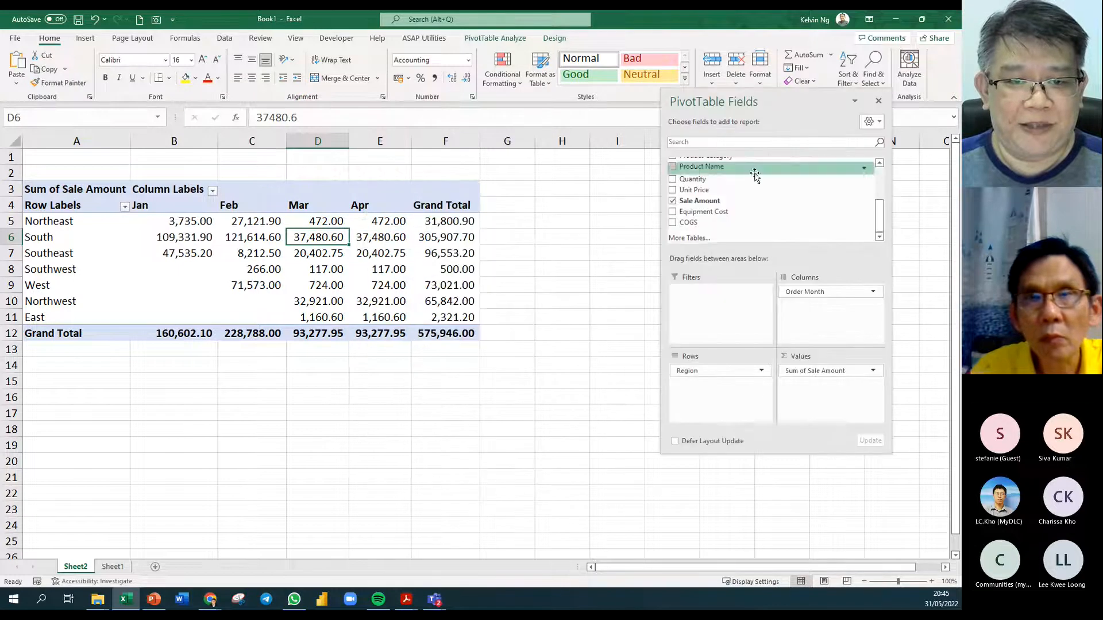
{"action": "left_click", "coordinate": [761, 370]}
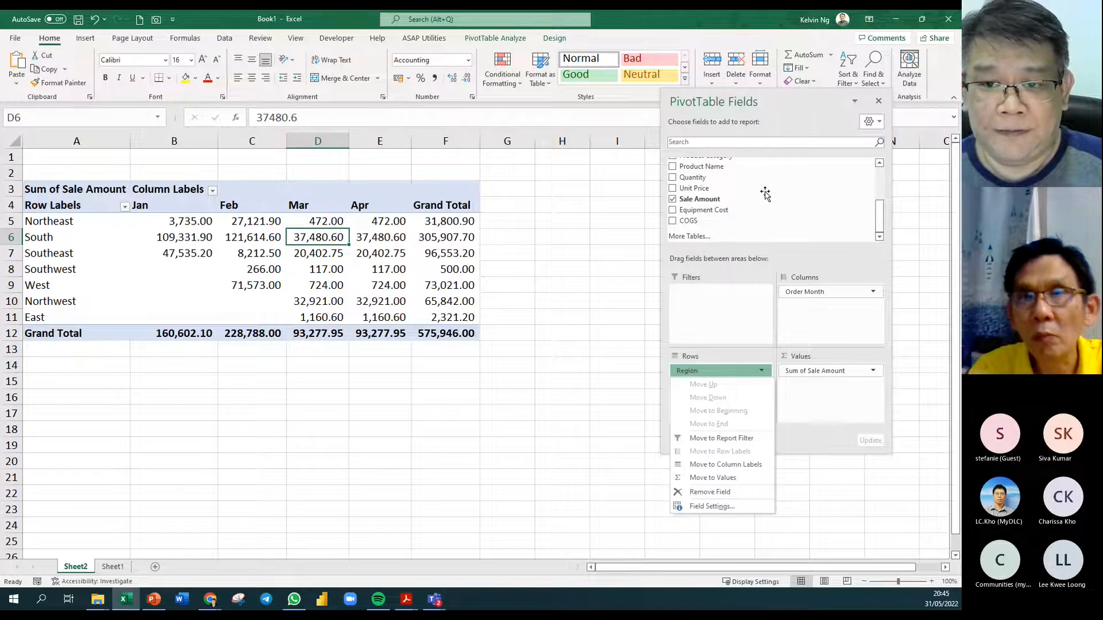
{"action": "left_click_drag", "start_coordinate": [884, 223], "coordinate": [877, 178]}
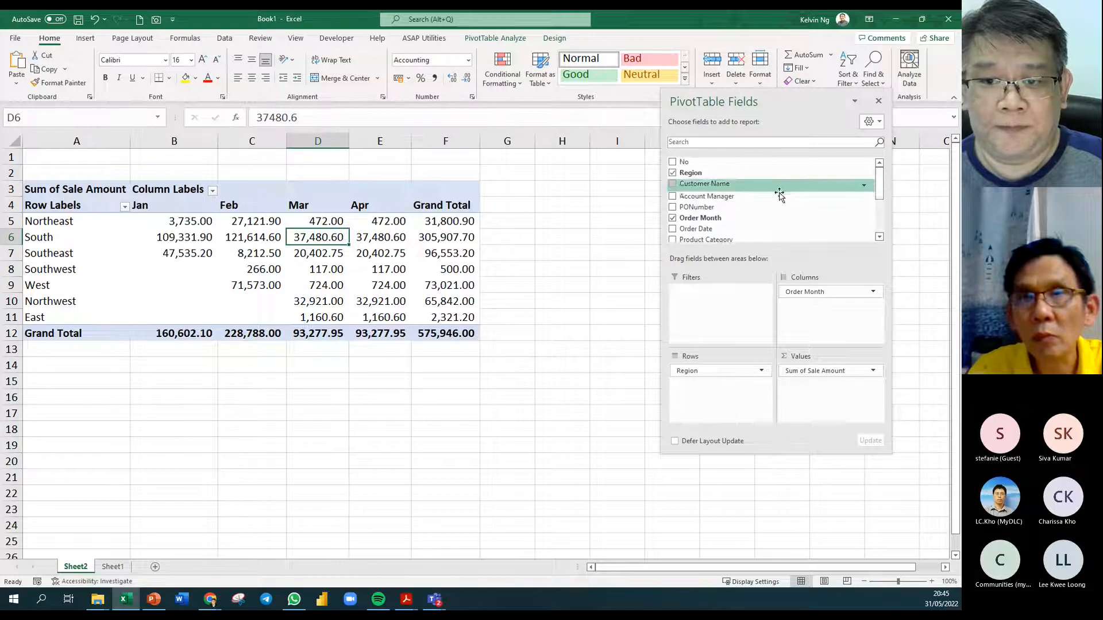
{"action": "left_click_drag", "start_coordinate": [749, 201], "coordinate": [812, 314]}
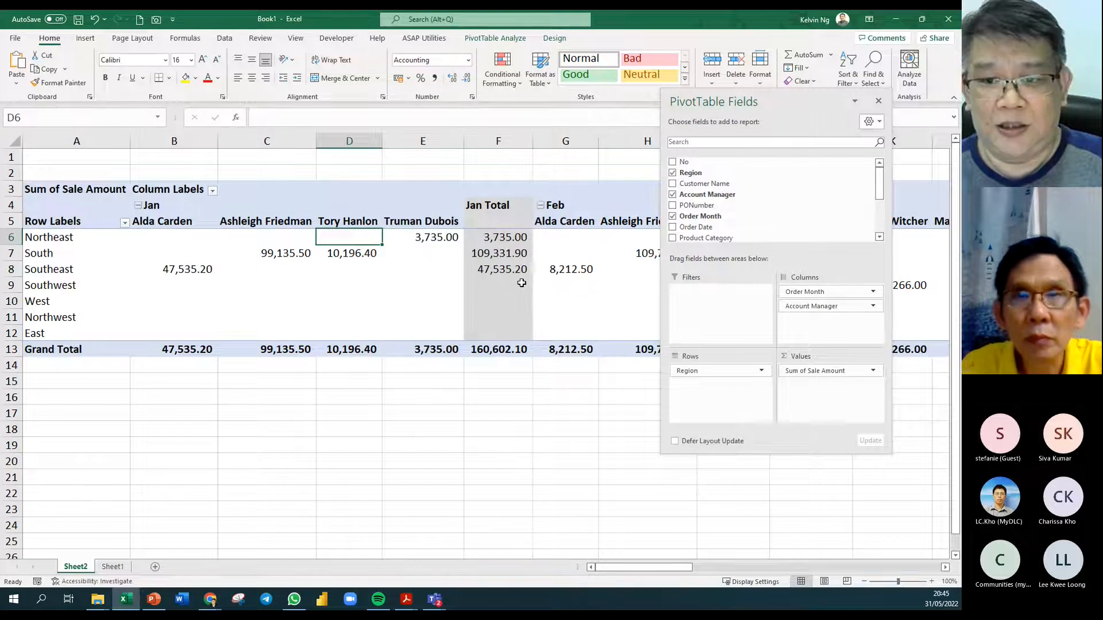
Move Region from the PivotTable rows to the columns and place it between Order Month and Account Manager
{"action": "scroll", "coordinate": [744, 222], "scroll_direction": "down", "scroll_amount": 2}
{"action": "scroll", "coordinate": [745, 224], "scroll_direction": "down", "scroll_amount": 1}
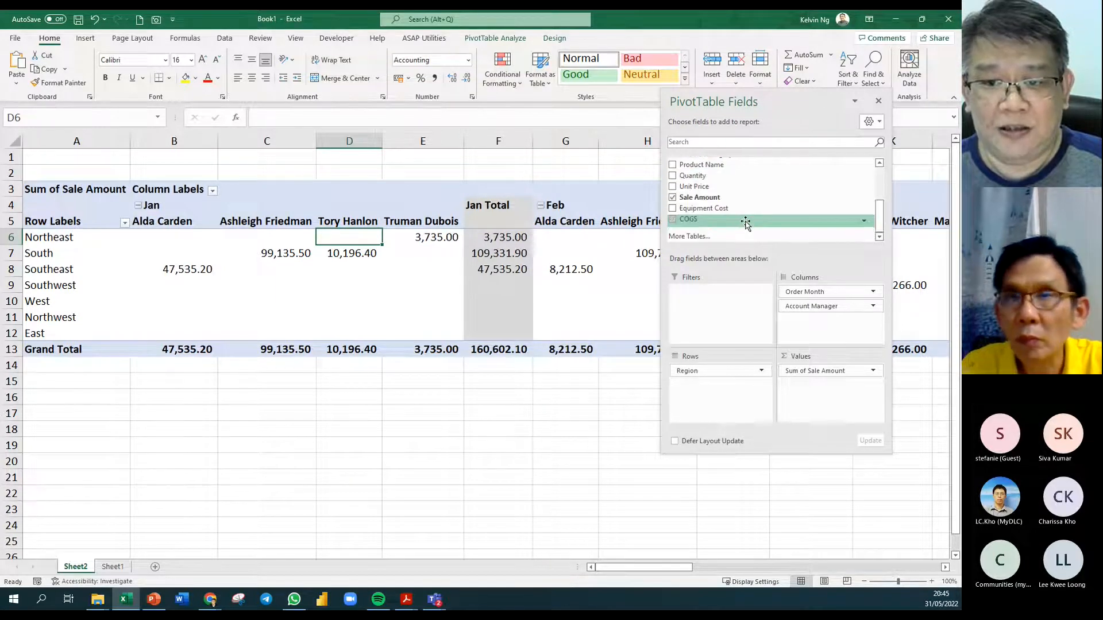
{"action": "scroll", "coordinate": [746, 224], "scroll_direction": "up", "scroll_amount": 3}
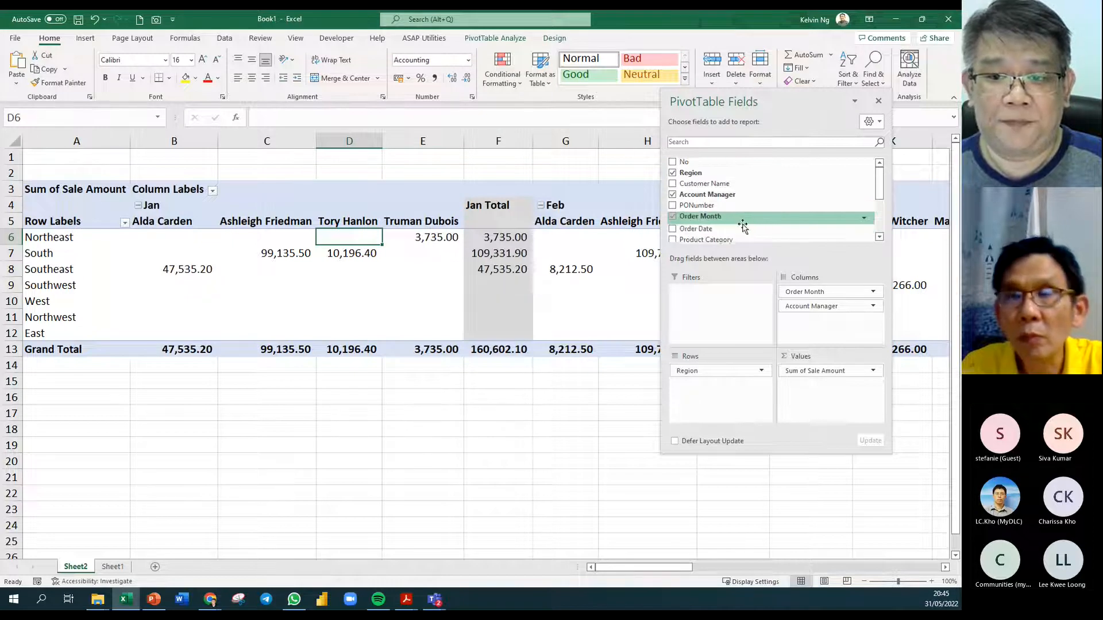
{"action": "left_click_drag", "start_coordinate": [698, 374], "coordinate": [816, 329]}
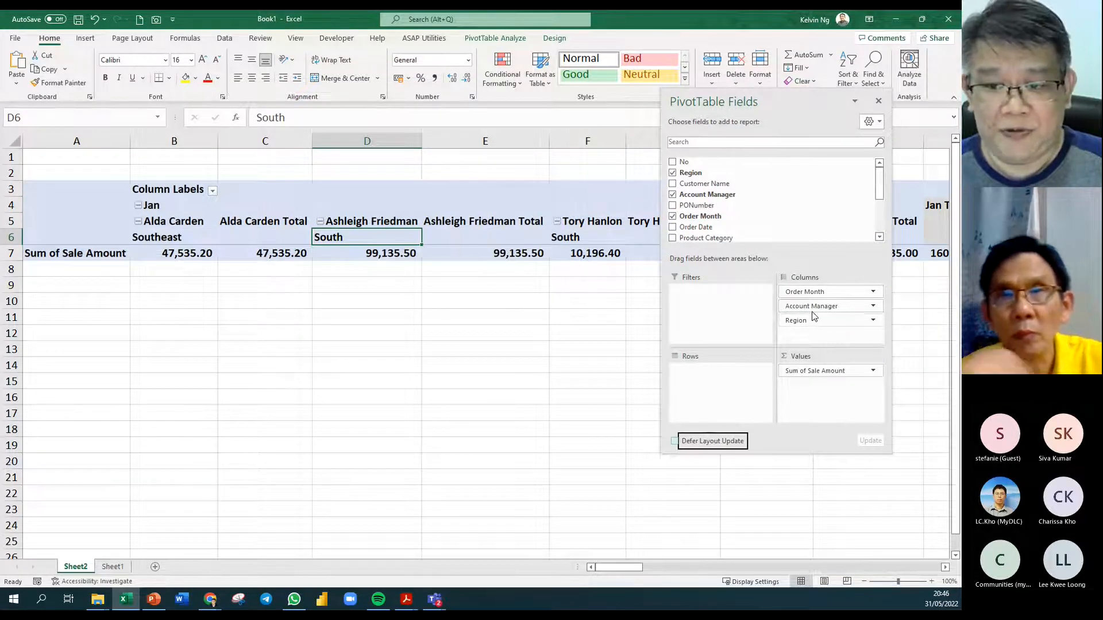
{"action": "left_click_drag", "start_coordinate": [814, 317], "coordinate": [807, 304]}
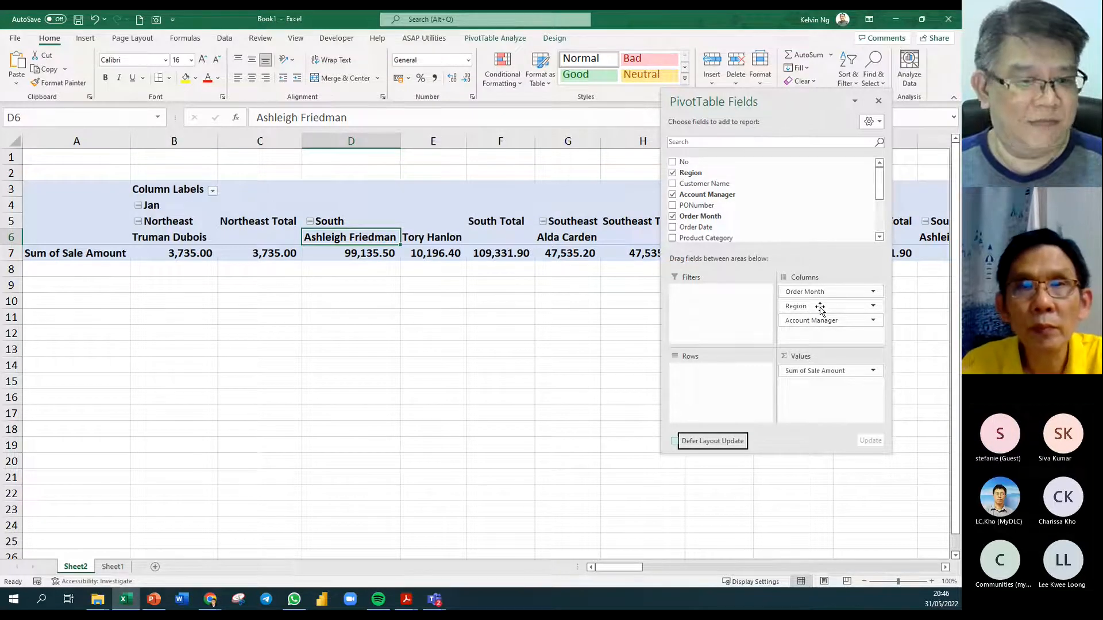
Return Region to the PivotTable rows and remove Account Manager from the columns
{"action": "left_click_drag", "start_coordinate": [820, 309], "coordinate": [725, 381]}
{"action": "left_click_drag", "start_coordinate": [813, 307], "coordinate": [543, 419]}
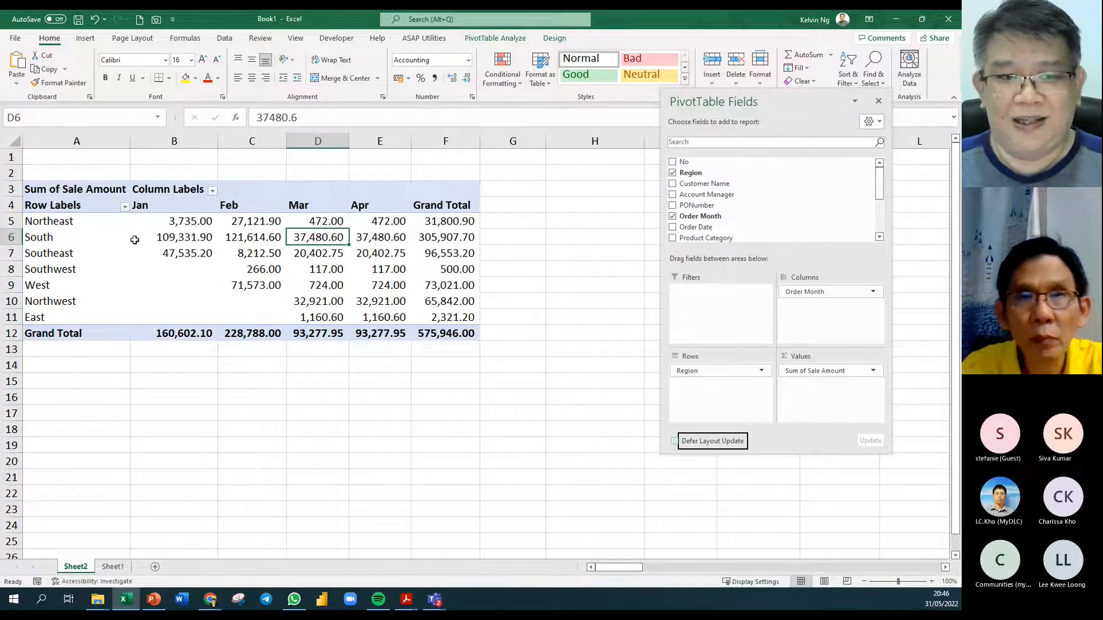
{"action": "mouse_move", "coordinate": [374, 248]}
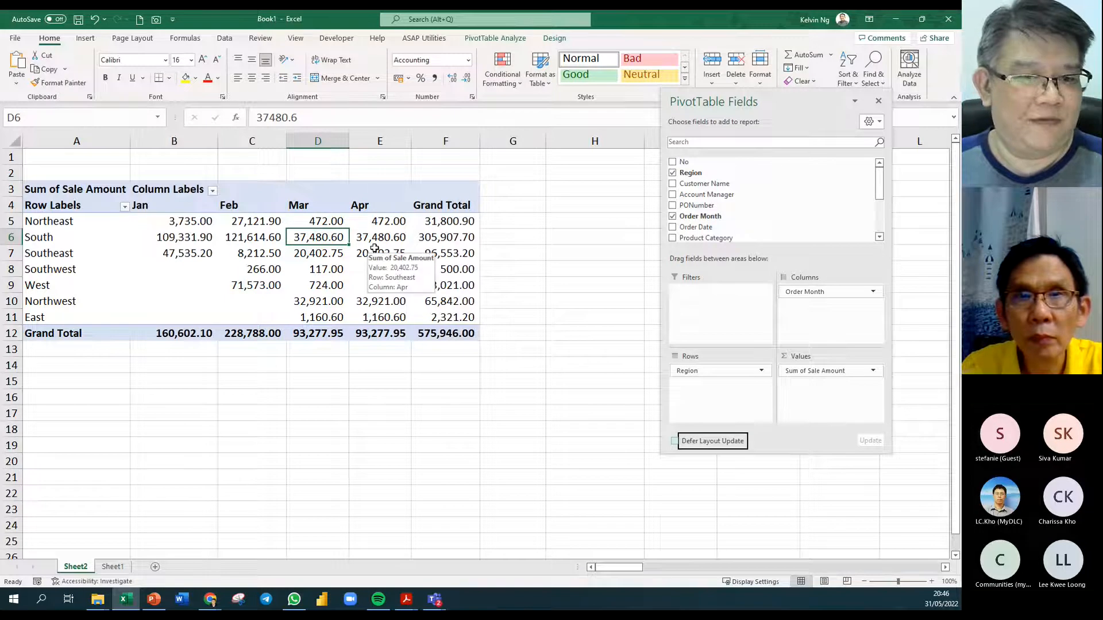
{"action": "left_click", "coordinate": [364, 224]}
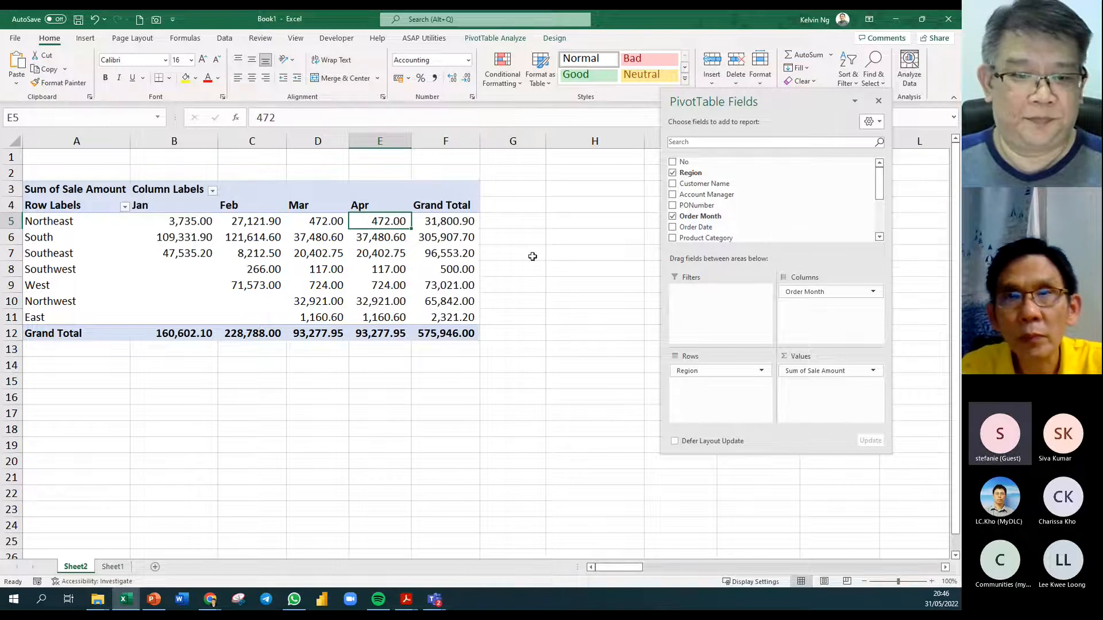
Review the combined table's columns on Sheet1 through COGS and return to the PivotTable on Sheet2
{"action": "left_click", "coordinate": [113, 568]}
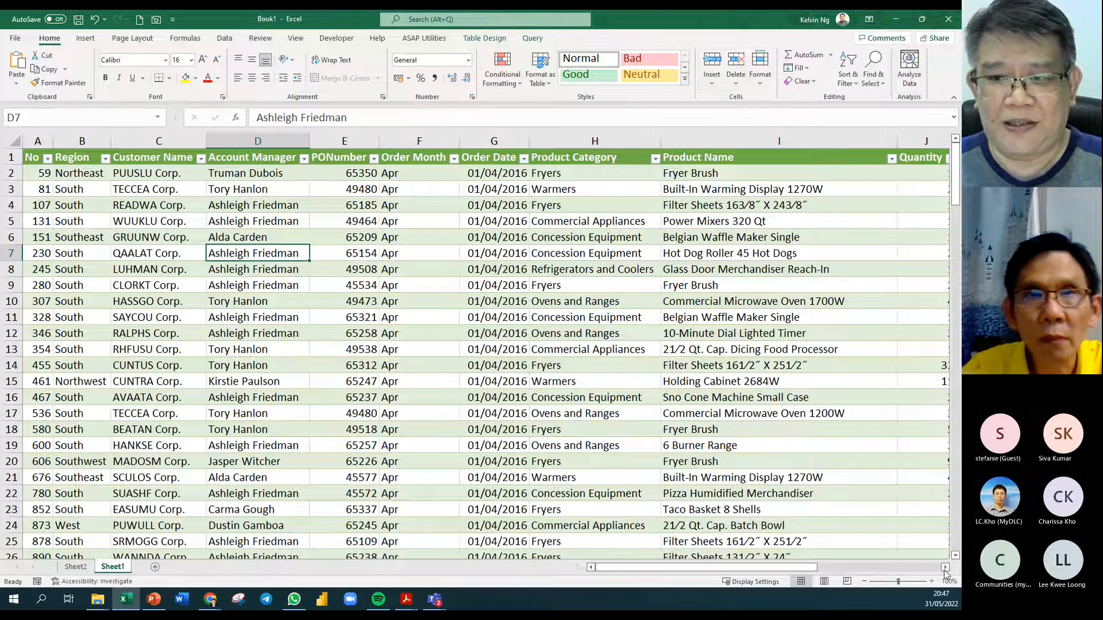
{"action": "scroll", "coordinate": [945, 567], "scroll_direction": "right", "scroll_amount": 7}
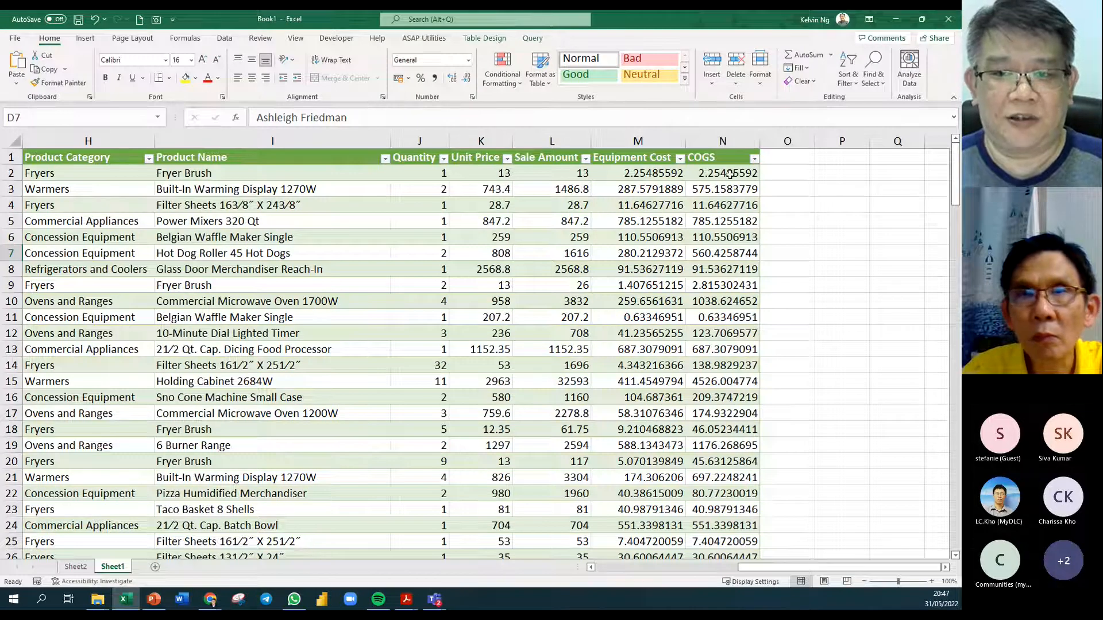
{"action": "left_click", "coordinate": [582, 304]}
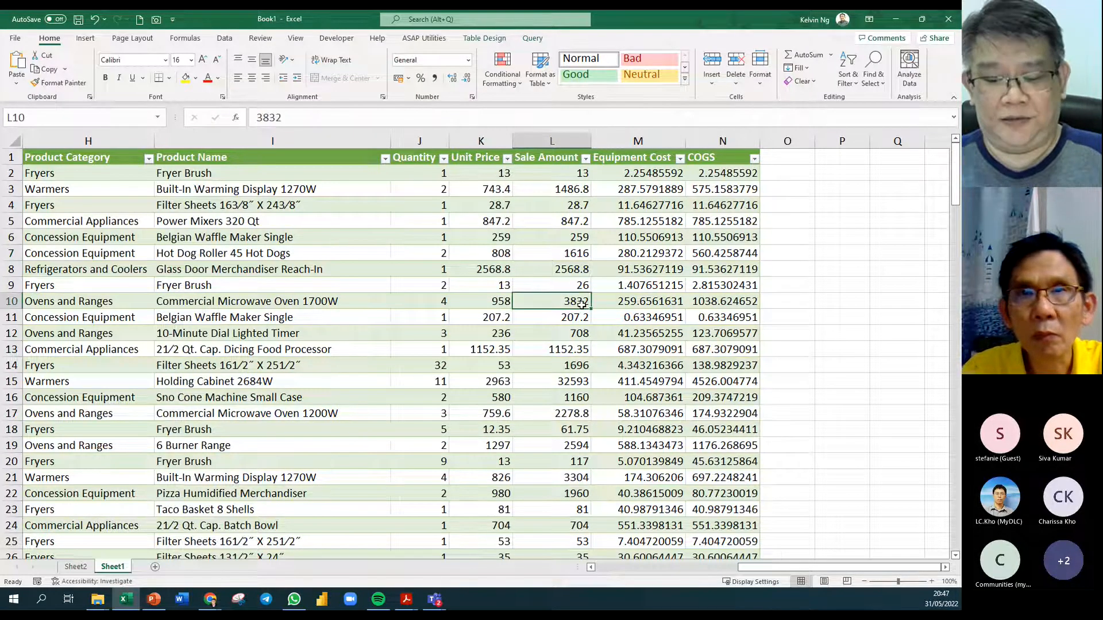
{"action": "left_click_drag", "start_coordinate": [775, 569], "coordinate": [620, 569]}
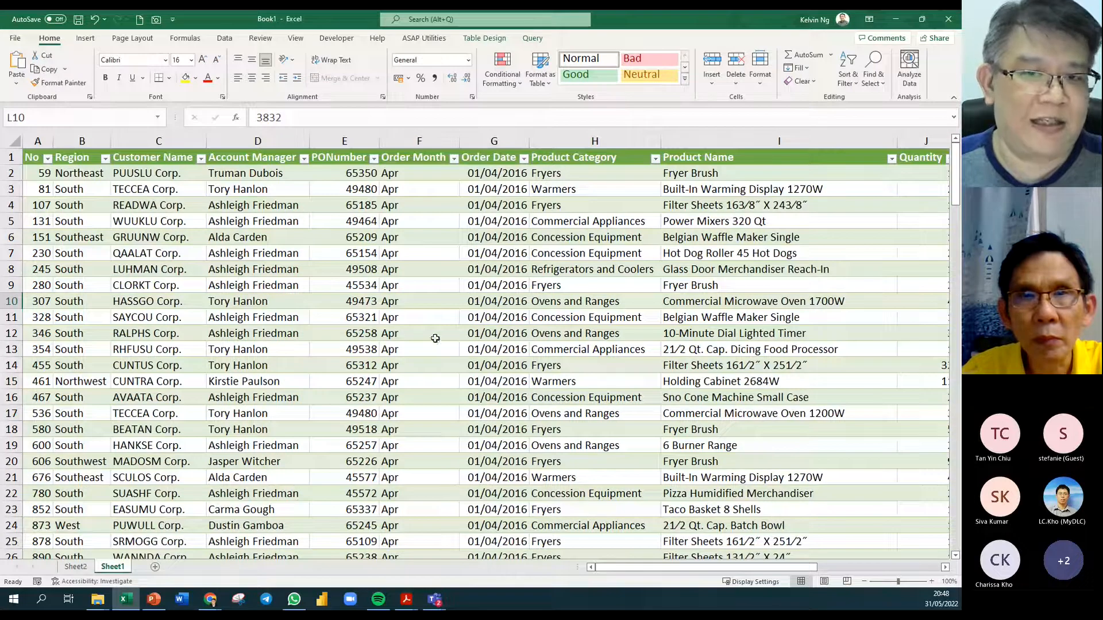
{"action": "left_click", "coordinate": [75, 567]}
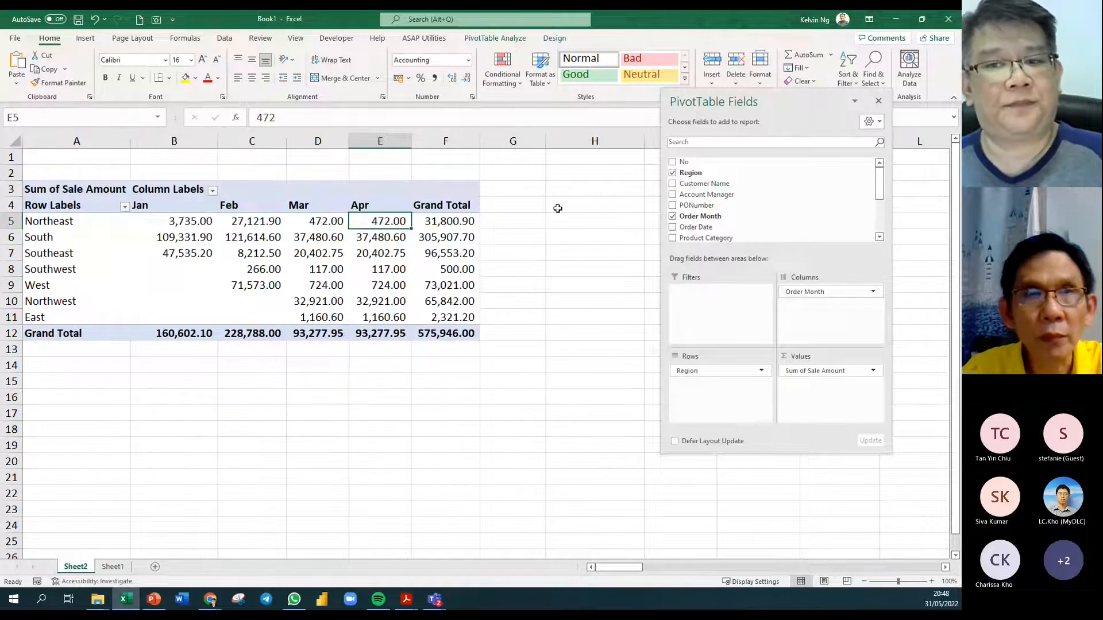
Close the Book1 workbook without saving the changes
{"action": "left_click", "coordinate": [948, 21]}
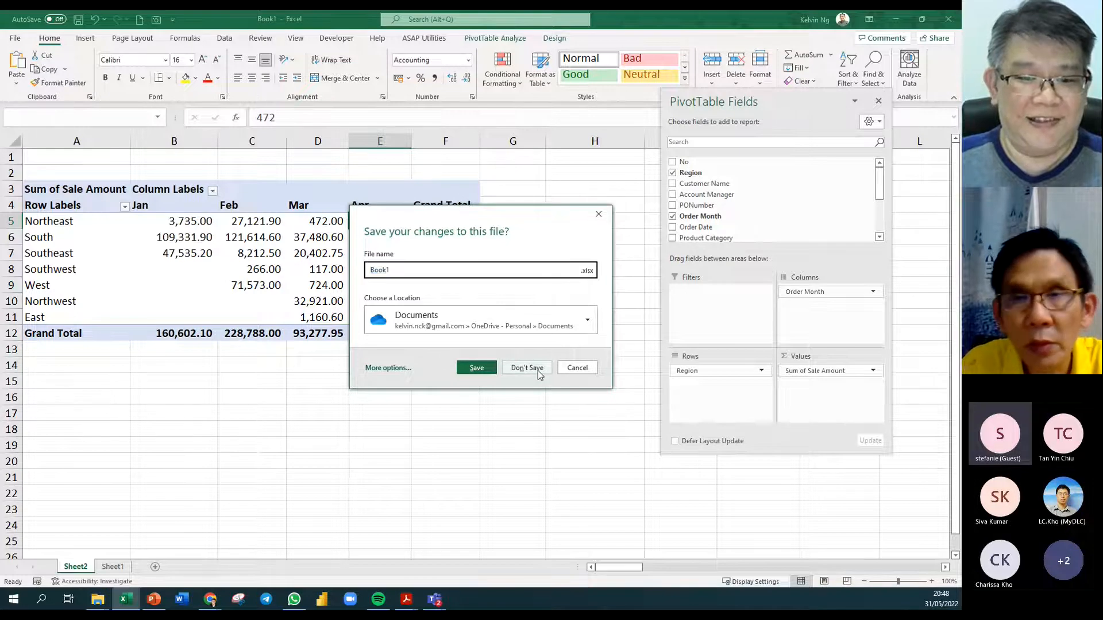
{"action": "left_click", "coordinate": [527, 368]}
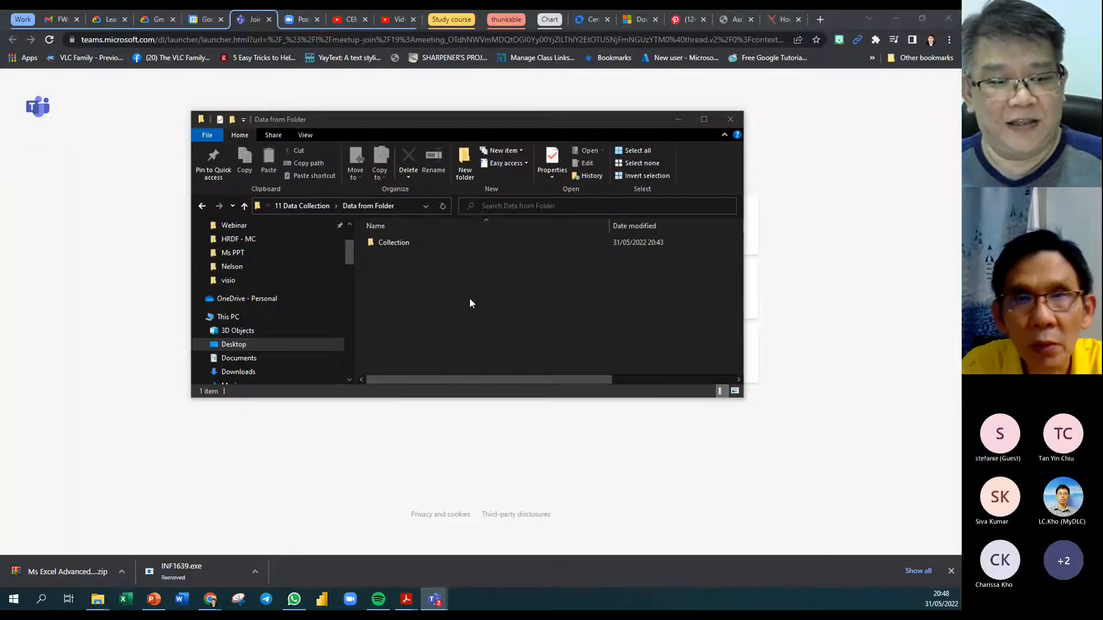
Browse the training workbooks in the TTT folder of the personal OneDrive in File Explorer
{"action": "left_click", "coordinate": [264, 303]}
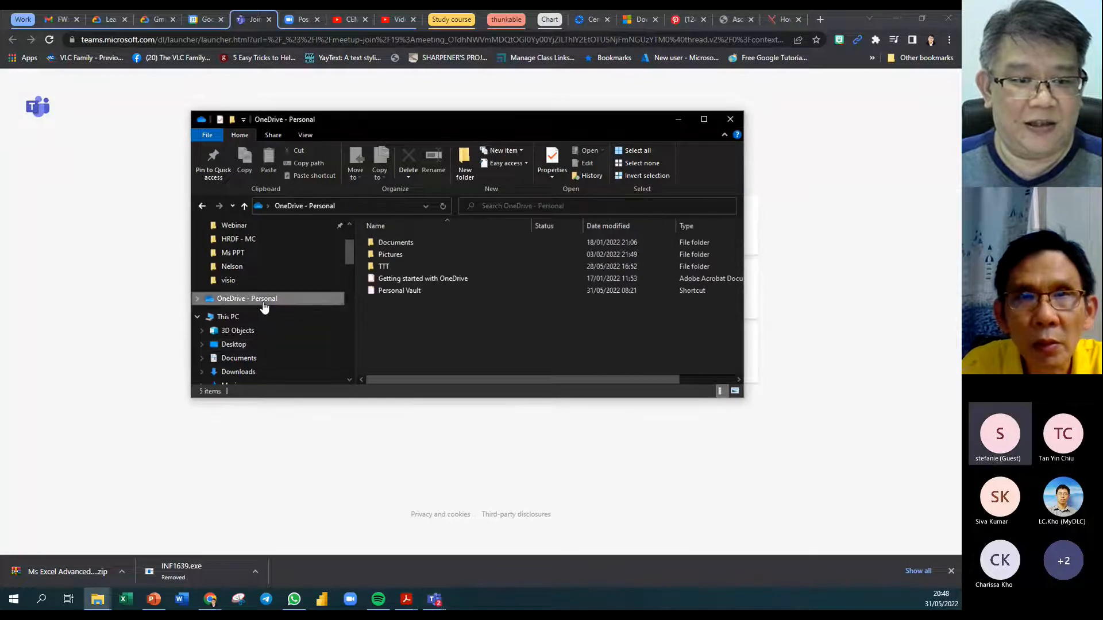
{"action": "double_click", "coordinate": [384, 267]}
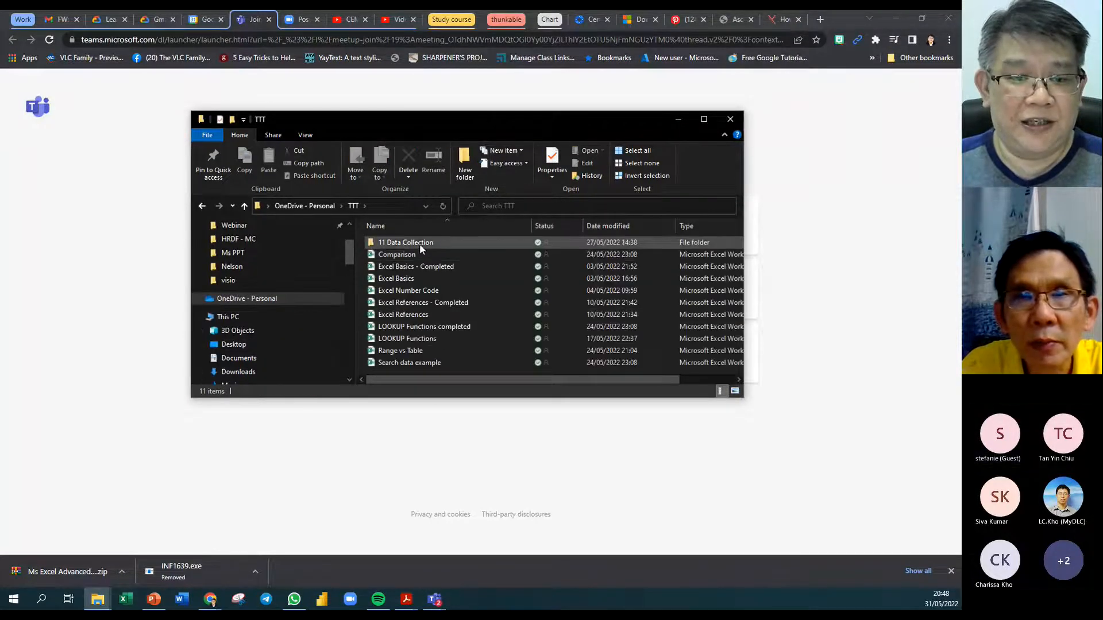
{"action": "mouse_move", "coordinate": [417, 247]}
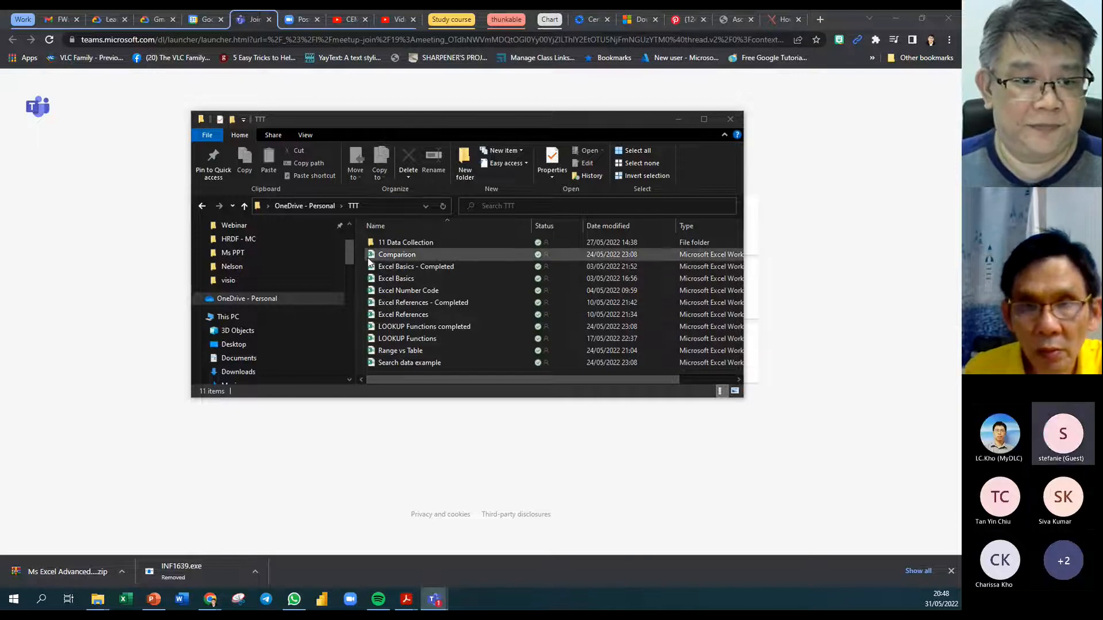
{"action": "left_click", "coordinate": [91, 235]}
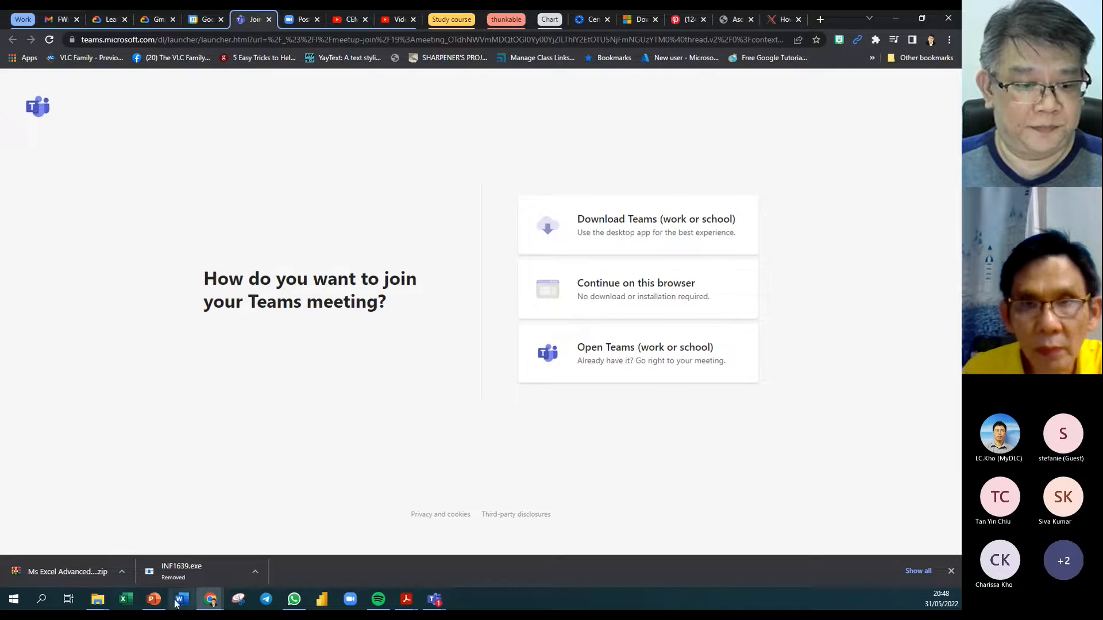
{"action": "left_click", "coordinate": [131, 600]}
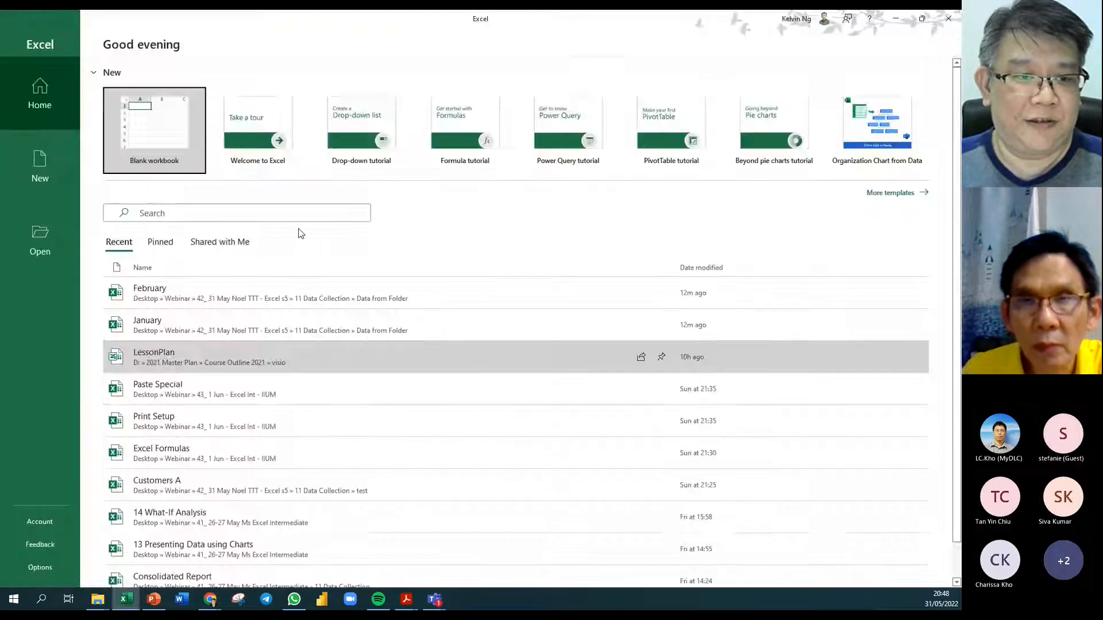
{"action": "left_click", "coordinate": [948, 23]}
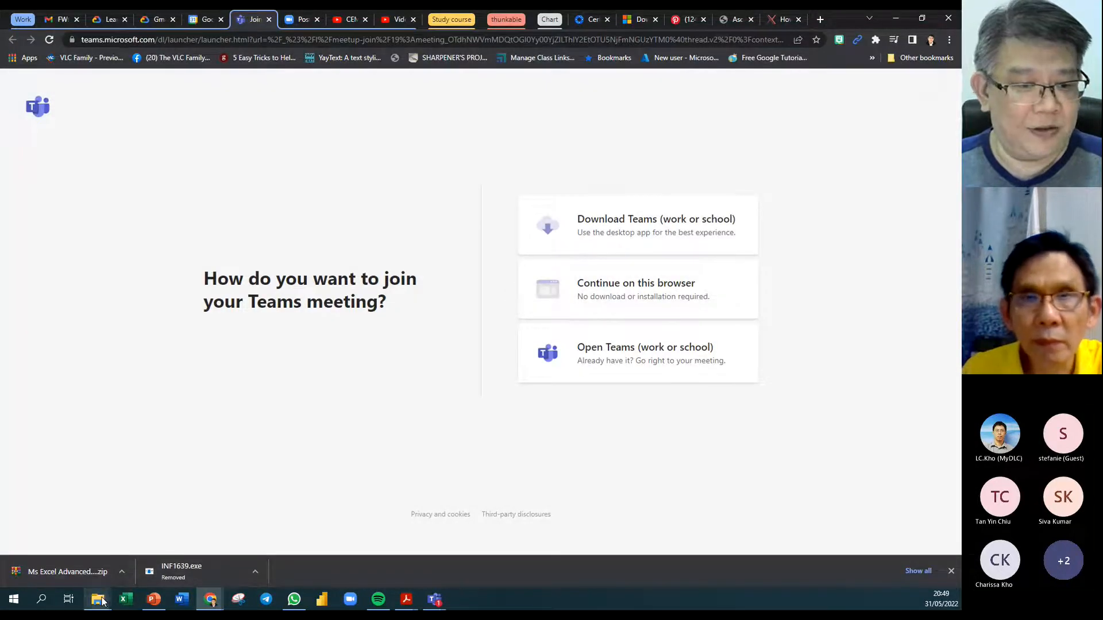
Switch to File Explorer and open the test folder within 11 Data Collection in the 31 May Webinar folder to find the Customers workbooks
{"action": "mouse_move", "coordinate": [97, 599]}
{"action": "left_click", "coordinate": [170, 550]}
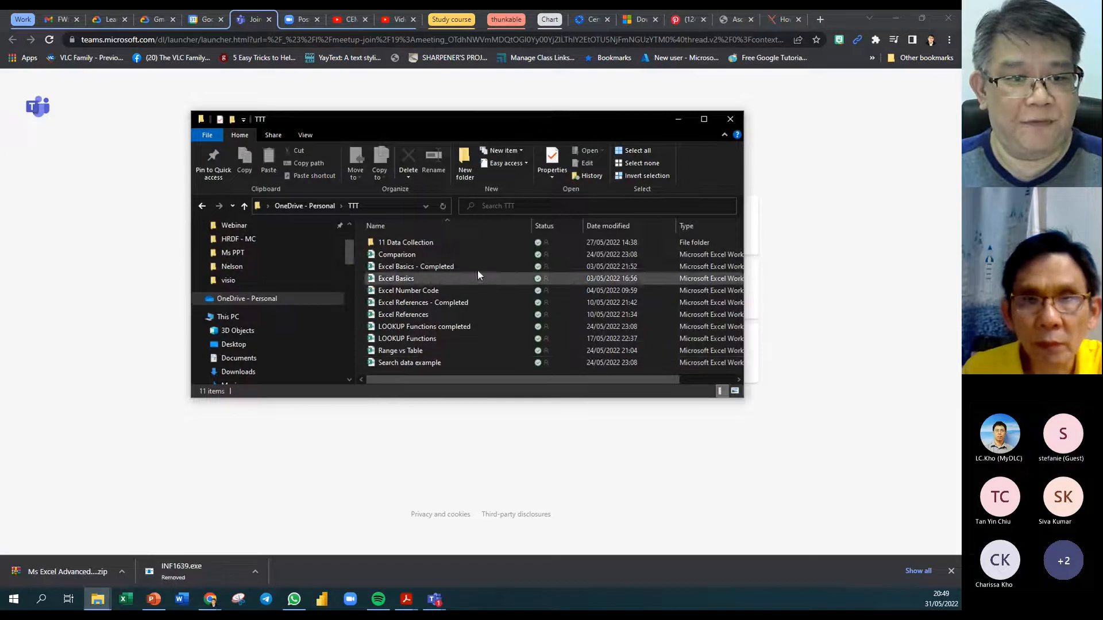
{"action": "left_click", "coordinate": [281, 230]}
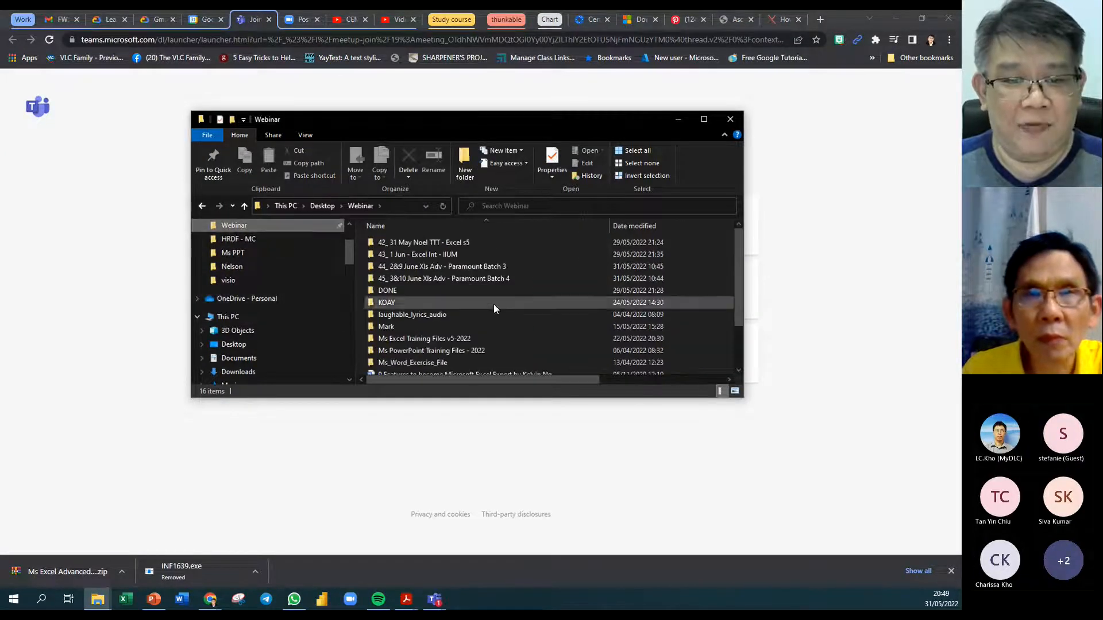
{"action": "double_click", "coordinate": [470, 247]}
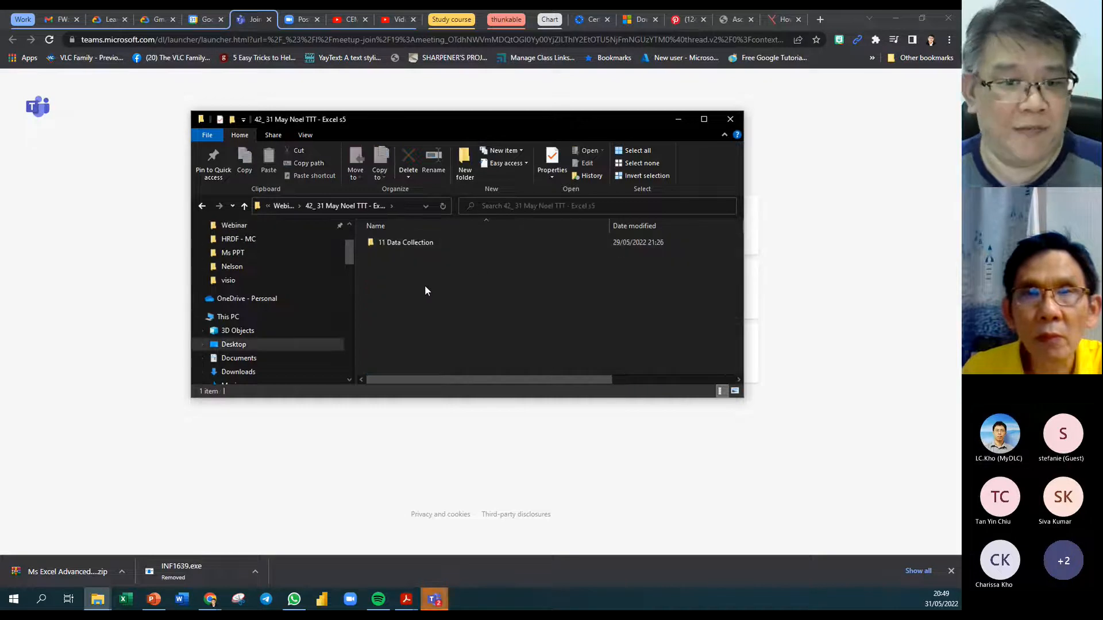
{"action": "double_click", "coordinate": [408, 243]}
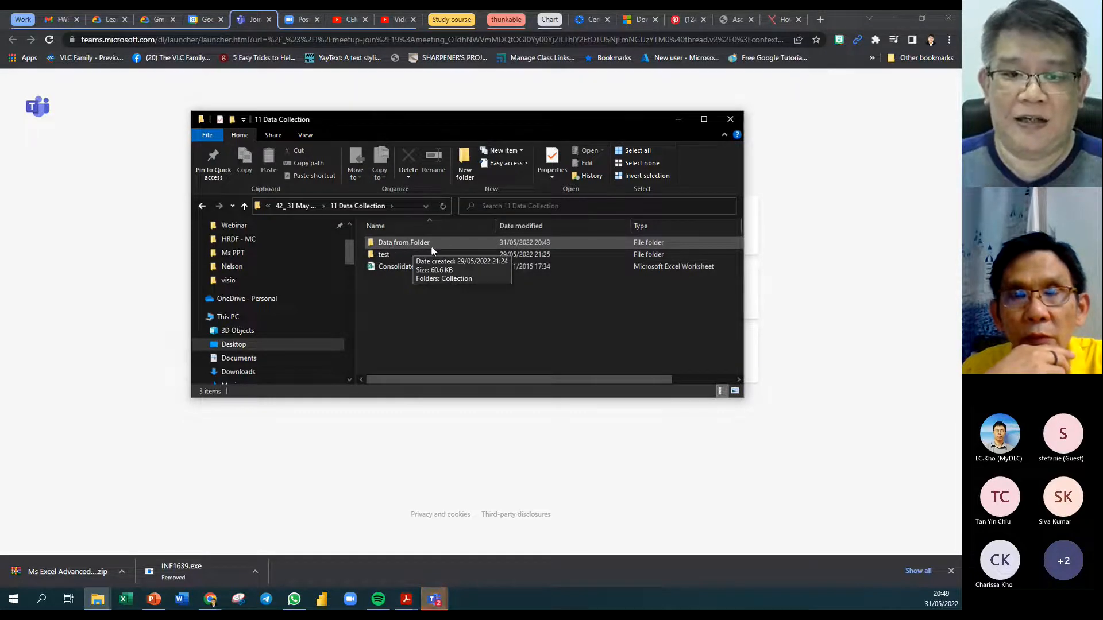
{"action": "double_click", "coordinate": [374, 256]}
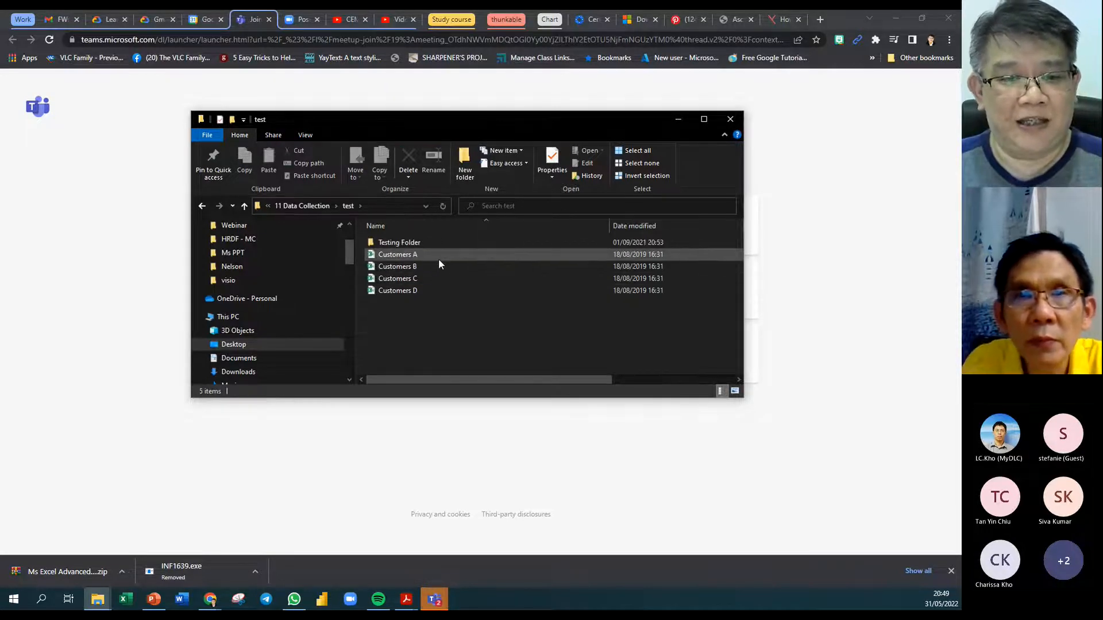
{"action": "left_click", "coordinate": [437, 278]}
{"action": "left_click", "coordinate": [435, 291]}
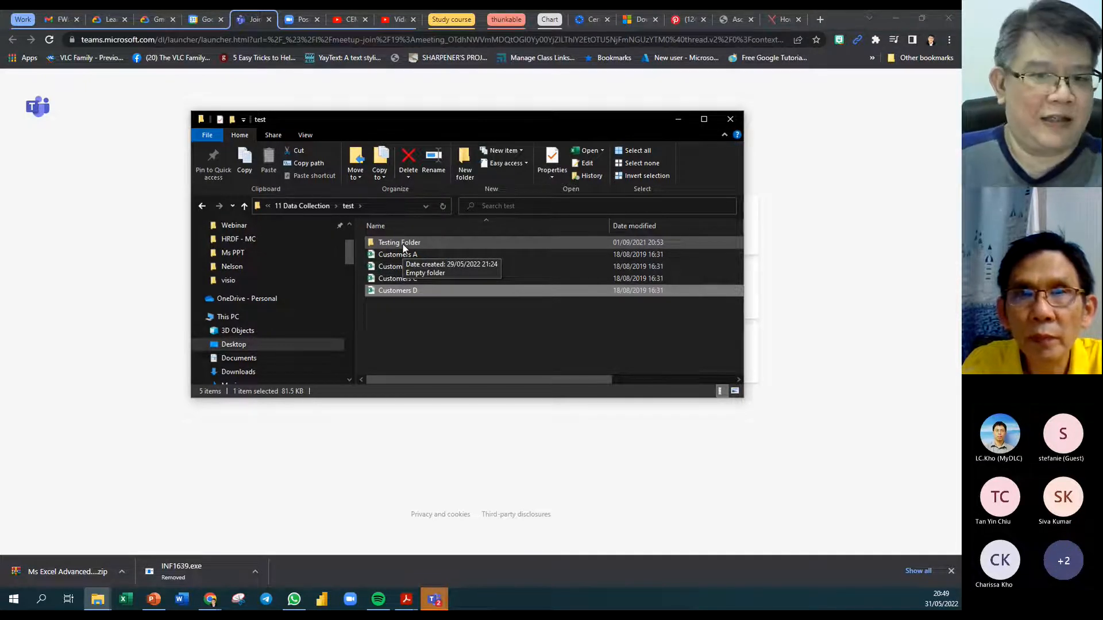
Open the Customers A workbook and enlarge the Sales Report sheet to 115% with its header rows in view
{"action": "double_click", "coordinate": [372, 256]}
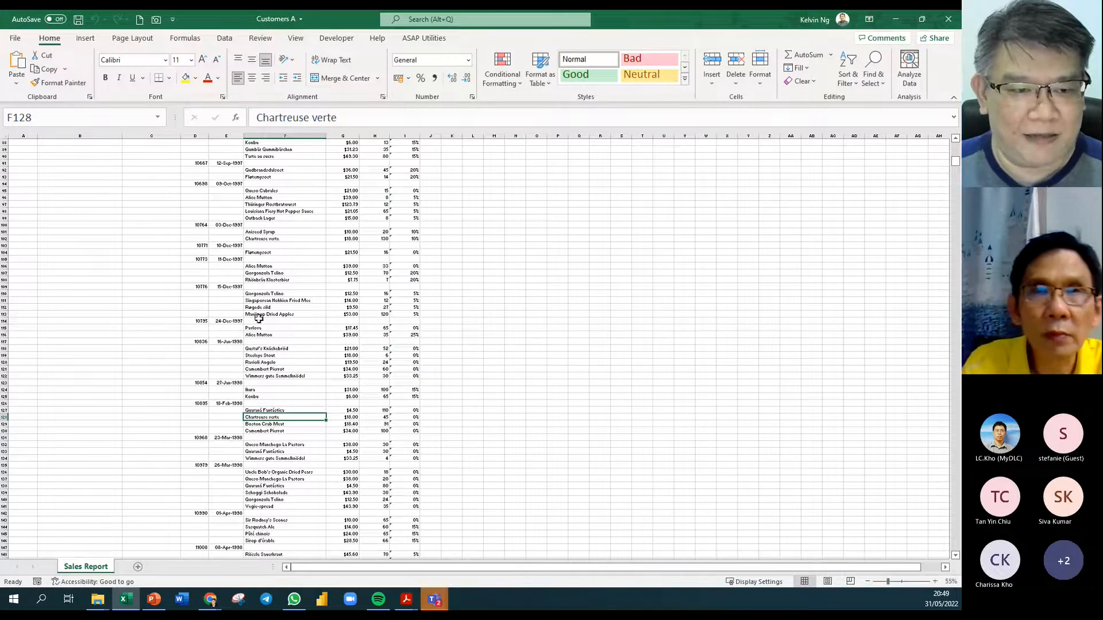
{"action": "scroll", "coordinate": [269, 320], "scroll_direction": "up", "scroll_amount": 15}
{"action": "scroll", "coordinate": [269, 320], "scroll_direction": "up", "scroll_amount": 14}
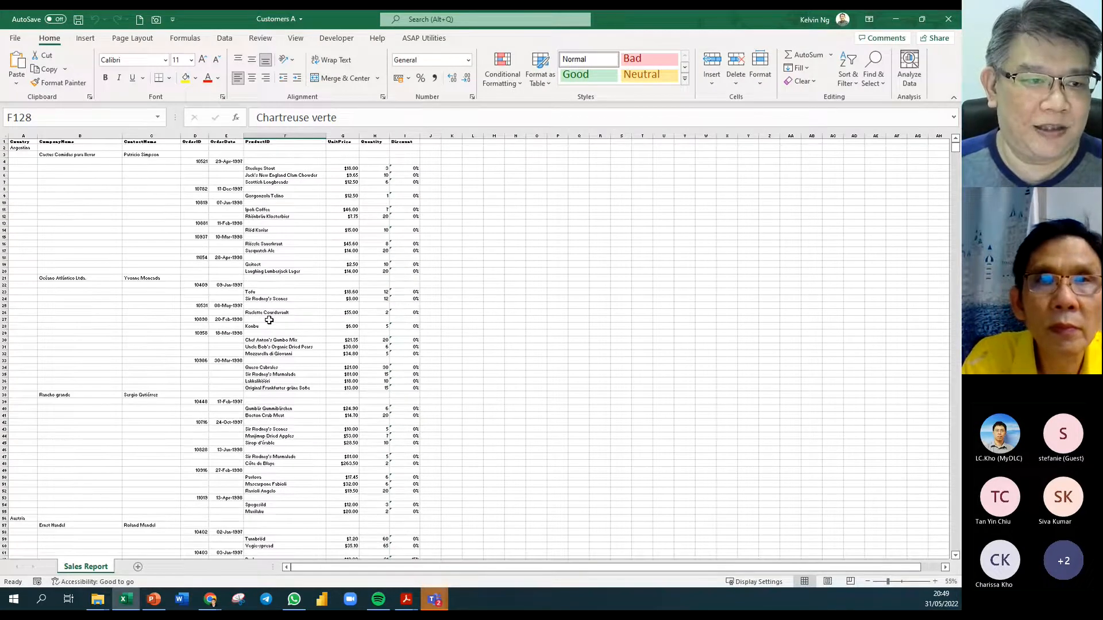
{"action": "scroll", "coordinate": [157, 227], "scroll_direction": "up", "scroll_amount": 4, "text": "ctrl"}
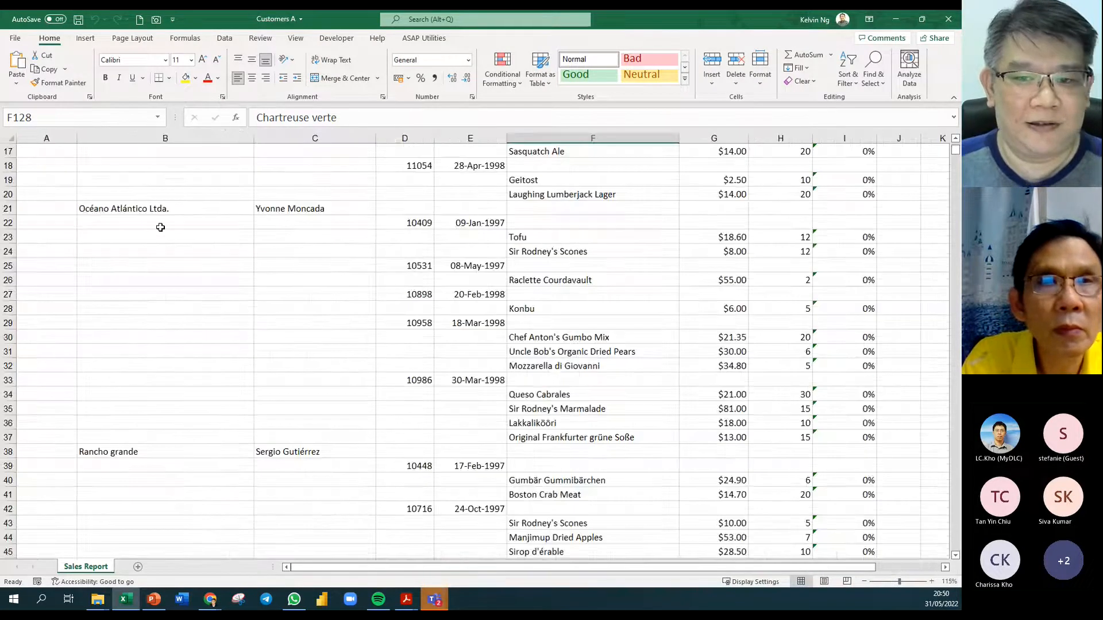
{"action": "scroll", "coordinate": [255, 260], "scroll_direction": "up", "scroll_amount": 5}
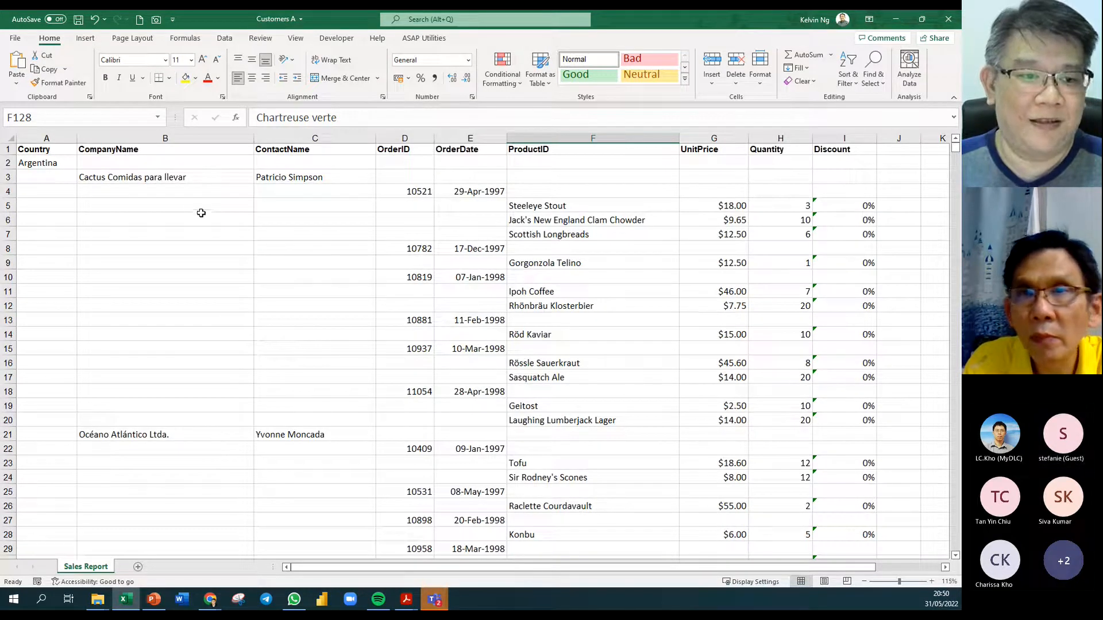
Fill the first company name and its contact name down through row 20 of the Sales Report
{"action": "left_click", "coordinate": [173, 177]}
{"action": "left_click_drag", "start_coordinate": [253, 184], "coordinate": [224, 429]}
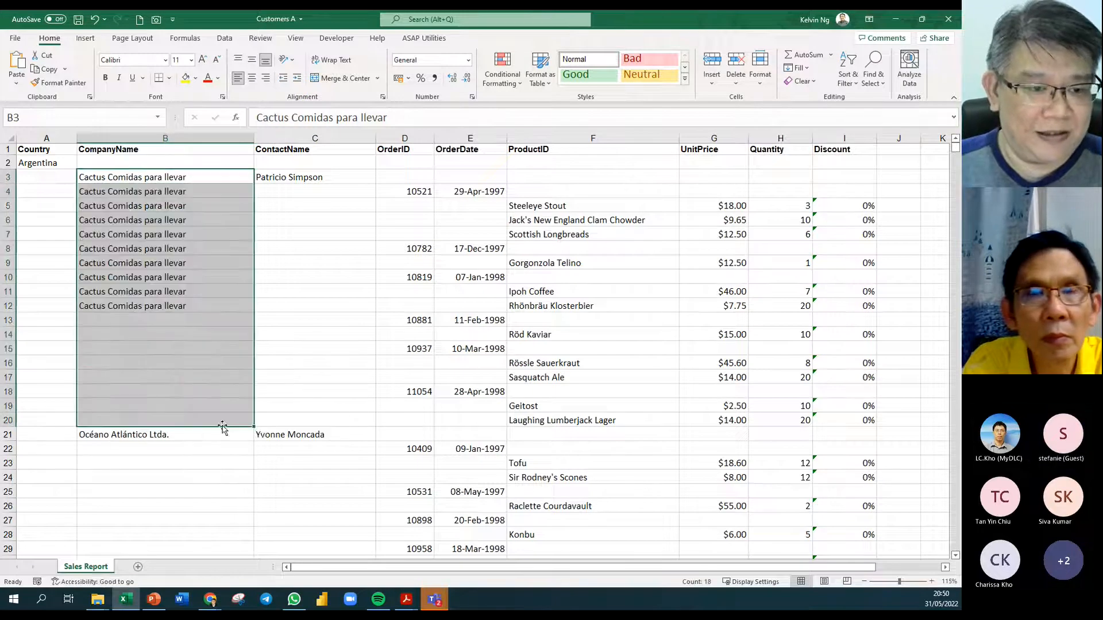
{"action": "left_click", "coordinate": [366, 183]}
{"action": "left_click_drag", "start_coordinate": [375, 185], "coordinate": [370, 428]}
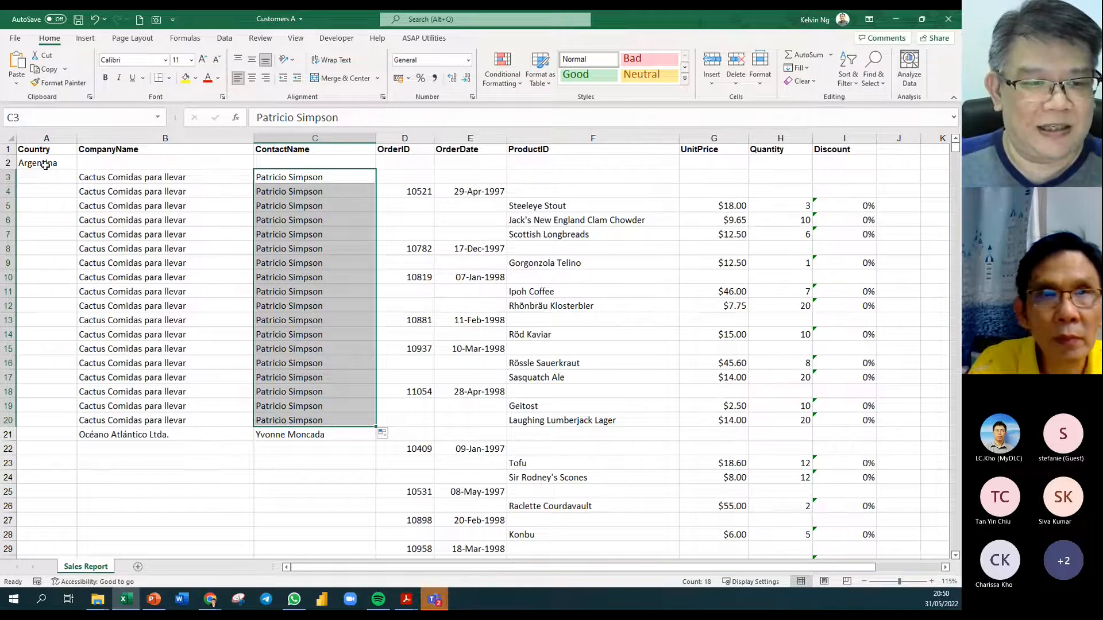
Examine the remaining gaps in the Country, CompanyName and ContactName columns further down the Sales Report
{"action": "scroll", "coordinate": [150, 365], "scroll_direction": "down", "scroll_amount": 17}
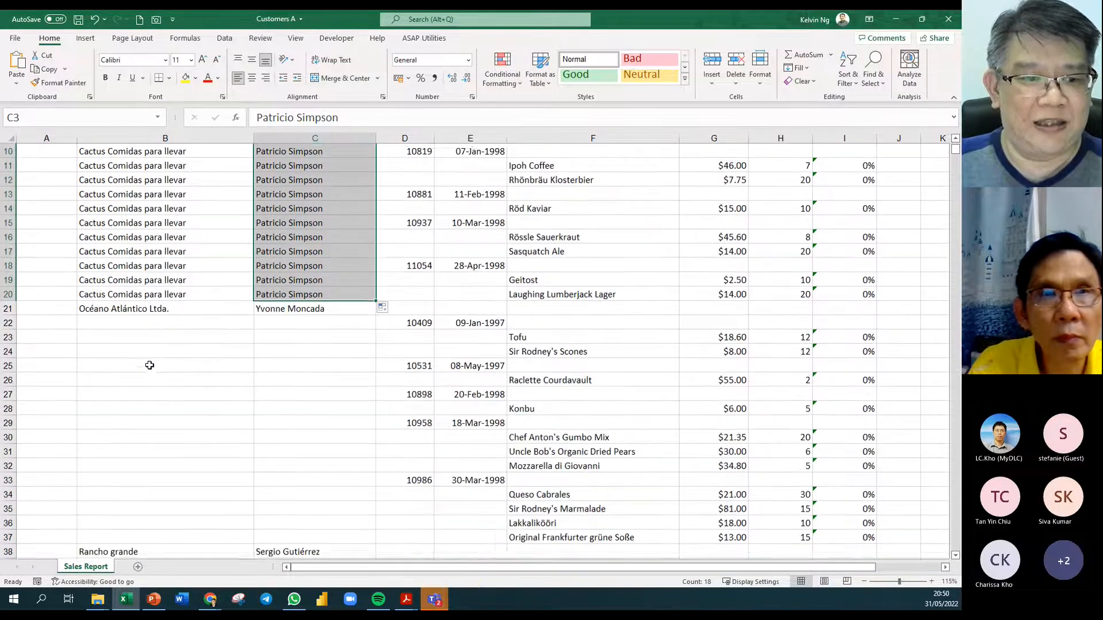
{"action": "scroll", "coordinate": [187, 384], "scroll_direction": "down", "scroll_amount": 18}
{"action": "scroll", "coordinate": [188, 386], "scroll_direction": "down", "scroll_amount": 20}
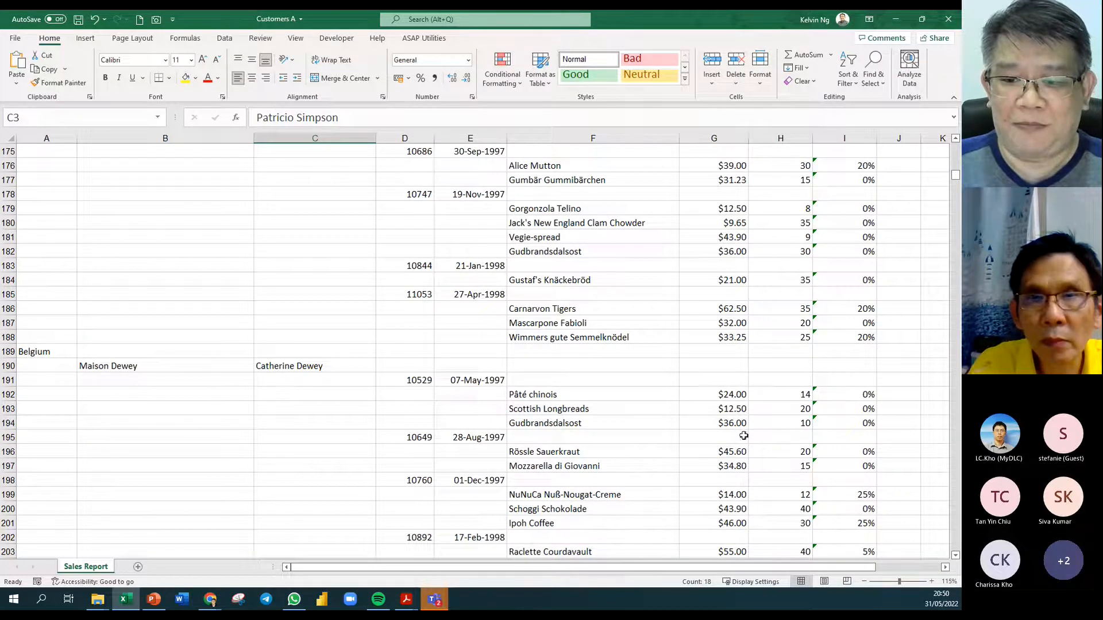
{"action": "scroll", "coordinate": [704, 430], "scroll_direction": "up", "scroll_amount": 20}
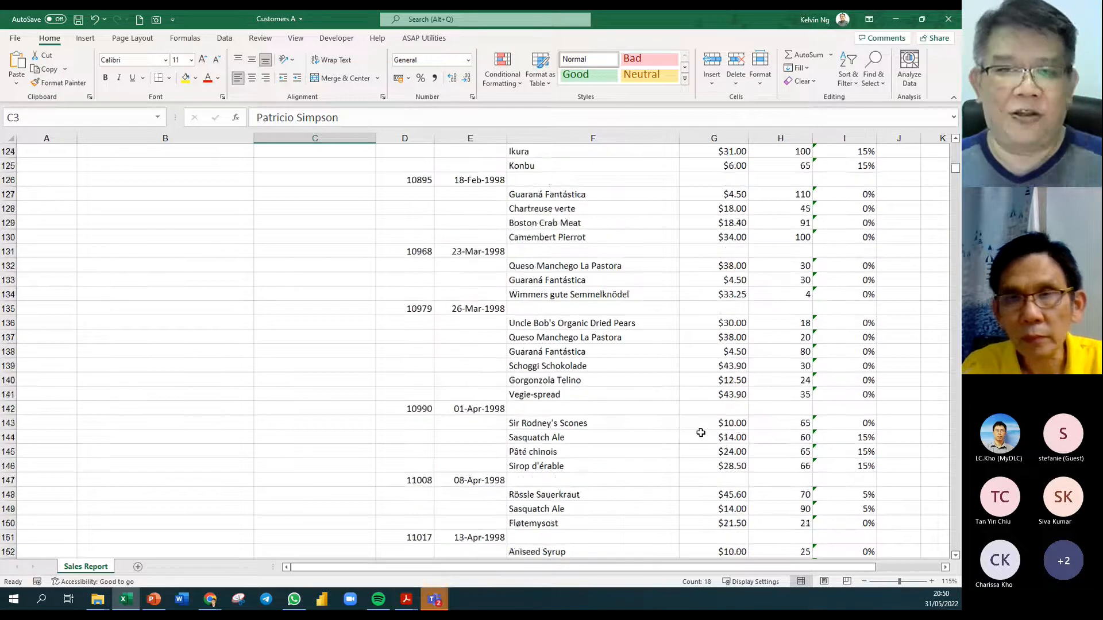
Close the Customers A workbook without saving the changes made to its Sales Report
{"action": "scroll", "coordinate": [701, 433], "scroll_direction": "up", "scroll_amount": 20}
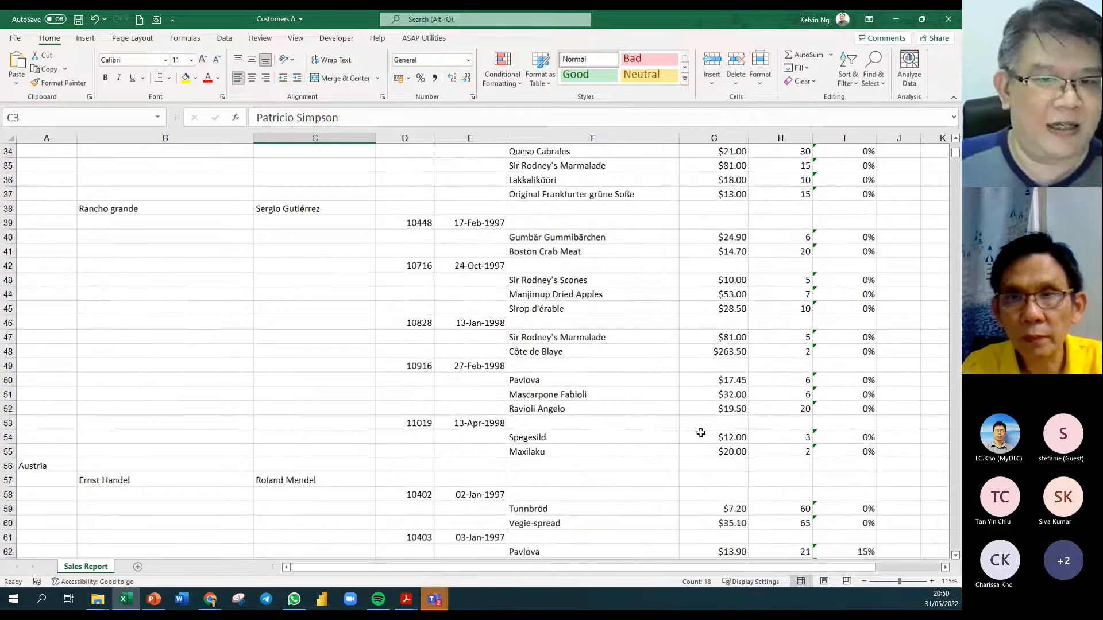
{"action": "scroll", "coordinate": [701, 432], "scroll_direction": "up", "scroll_amount": 1}
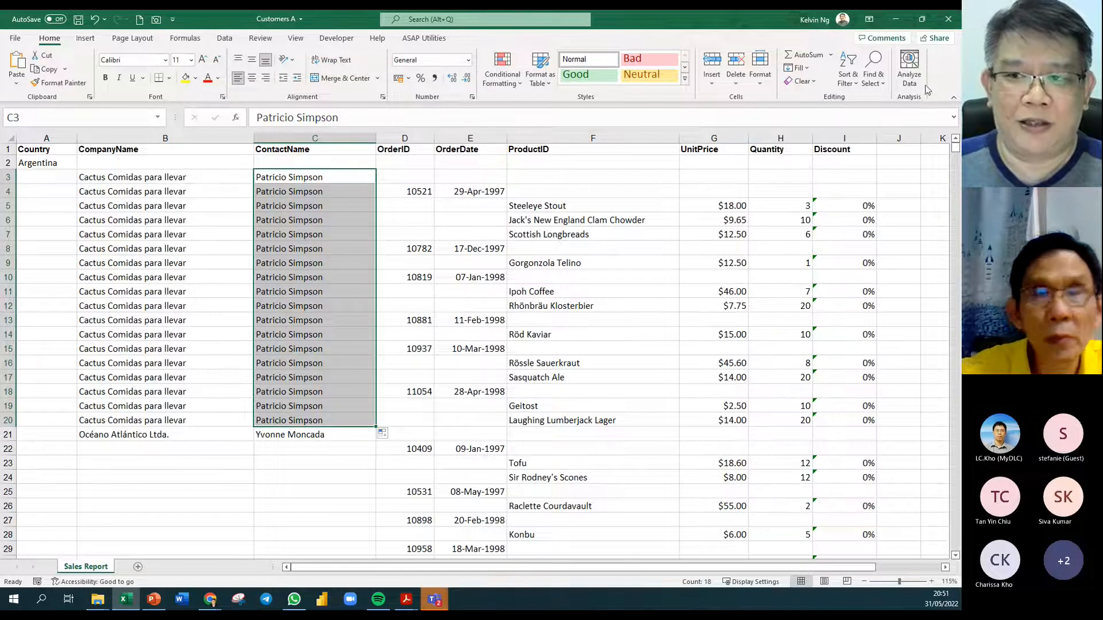
{"action": "left_click", "coordinate": [948, 19]}
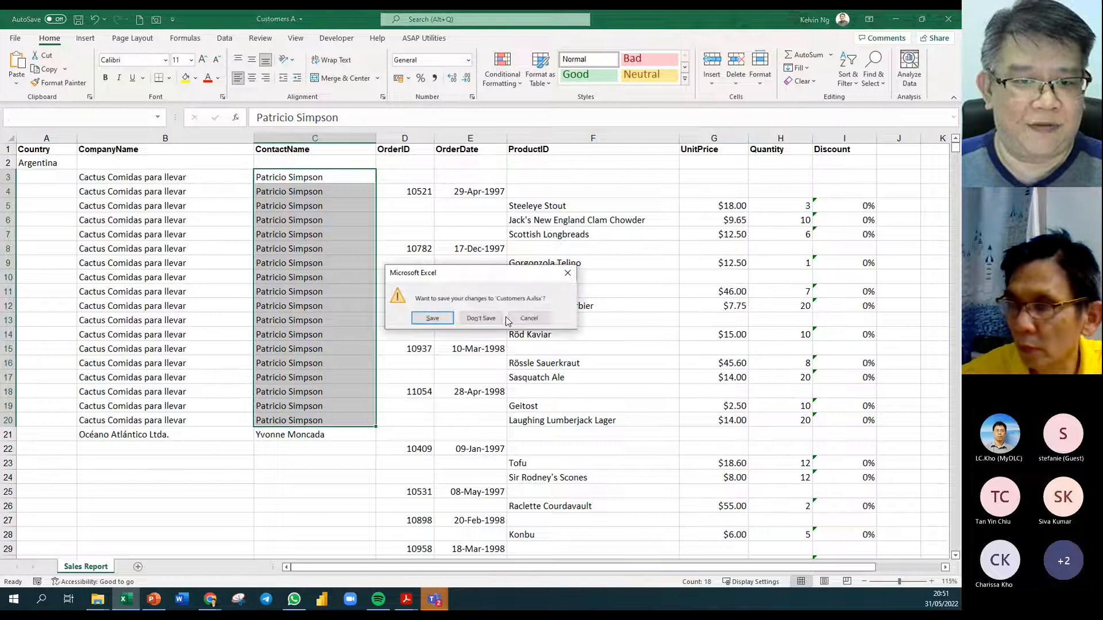
{"action": "left_click", "coordinate": [472, 323]}
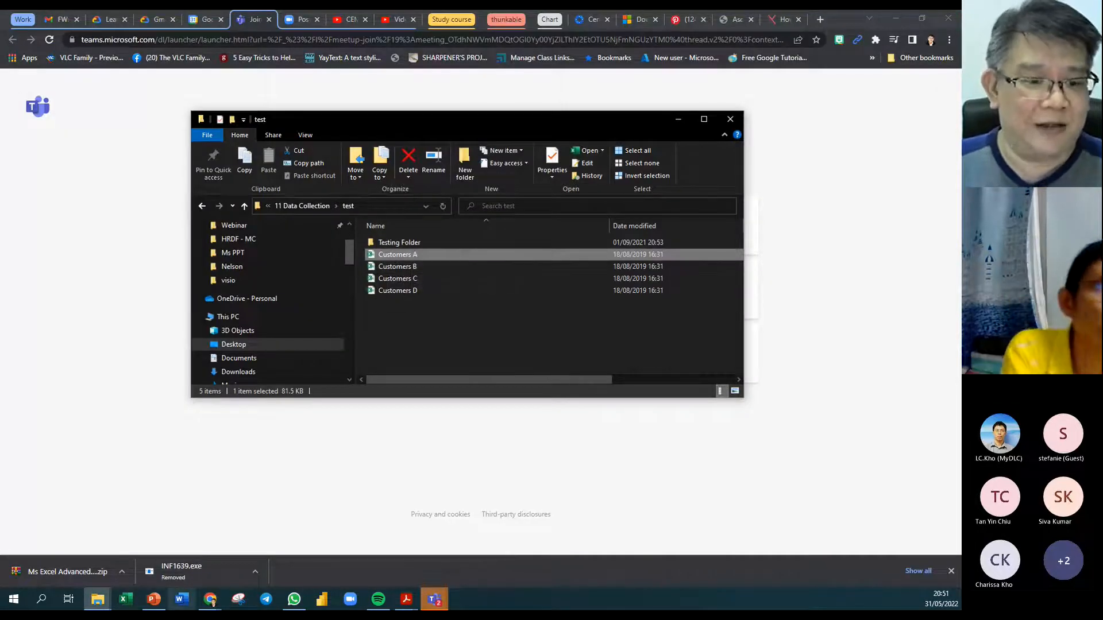
Return to Excel and create a new blank workbook
{"action": "left_click", "coordinate": [130, 605]}
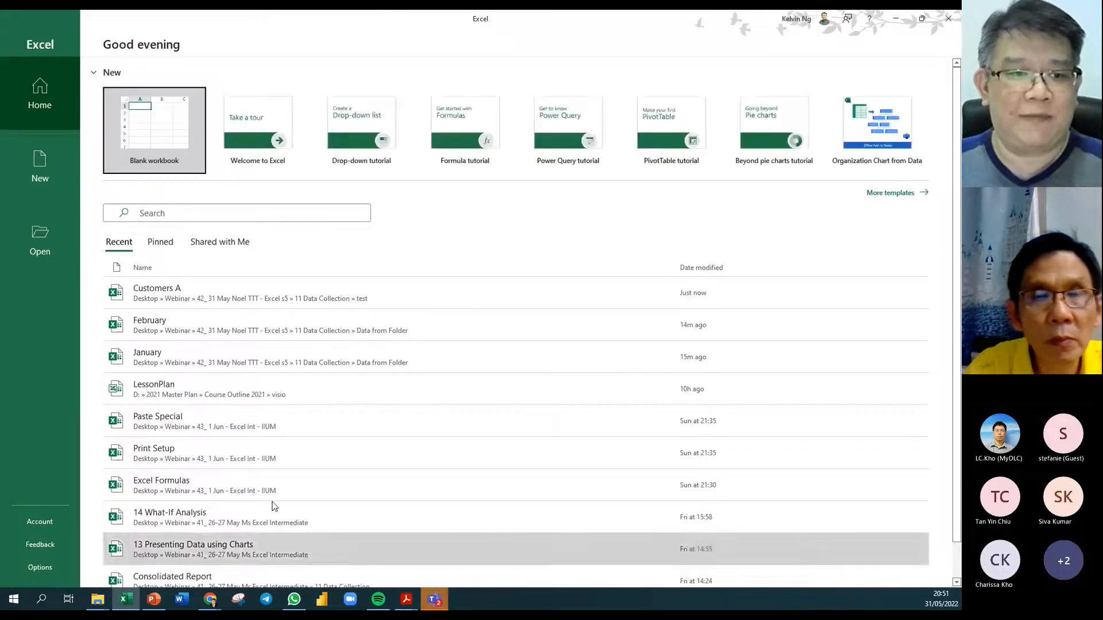
{"action": "left_click", "coordinate": [173, 140]}
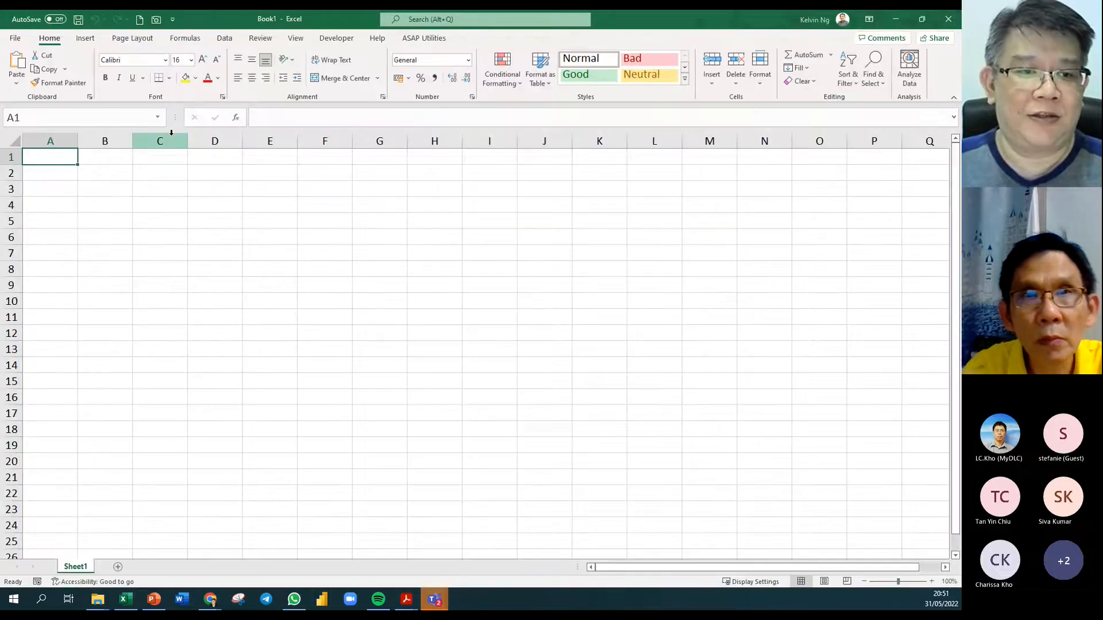
{"action": "left_click", "coordinate": [230, 40]}
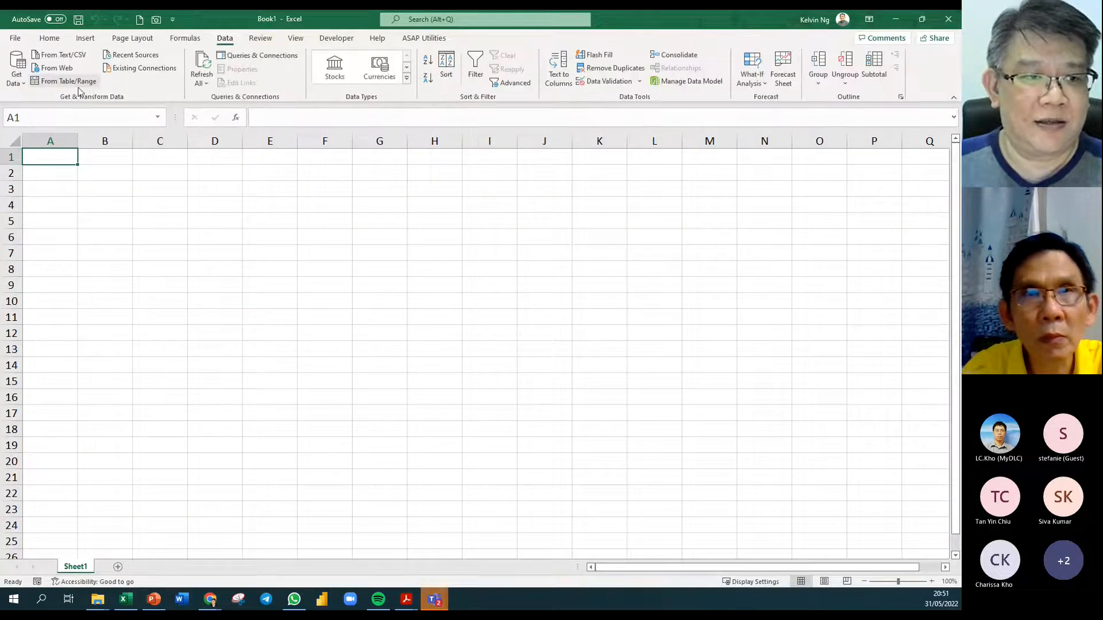
{"action": "left_click", "coordinate": [16, 72]}
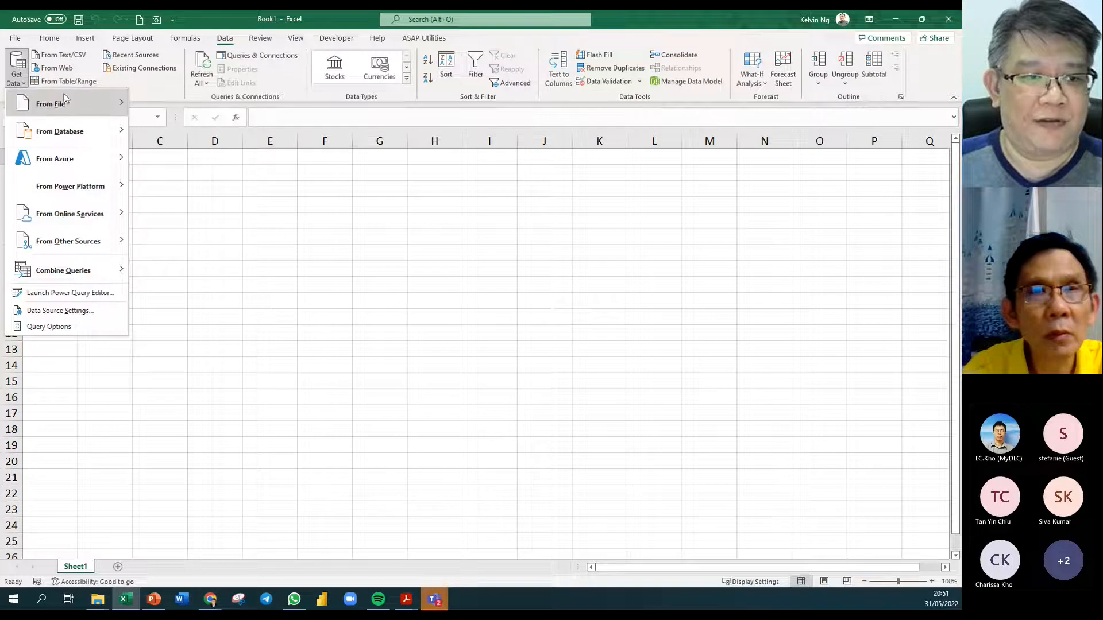
{"action": "mouse_move", "coordinate": [98, 109]}
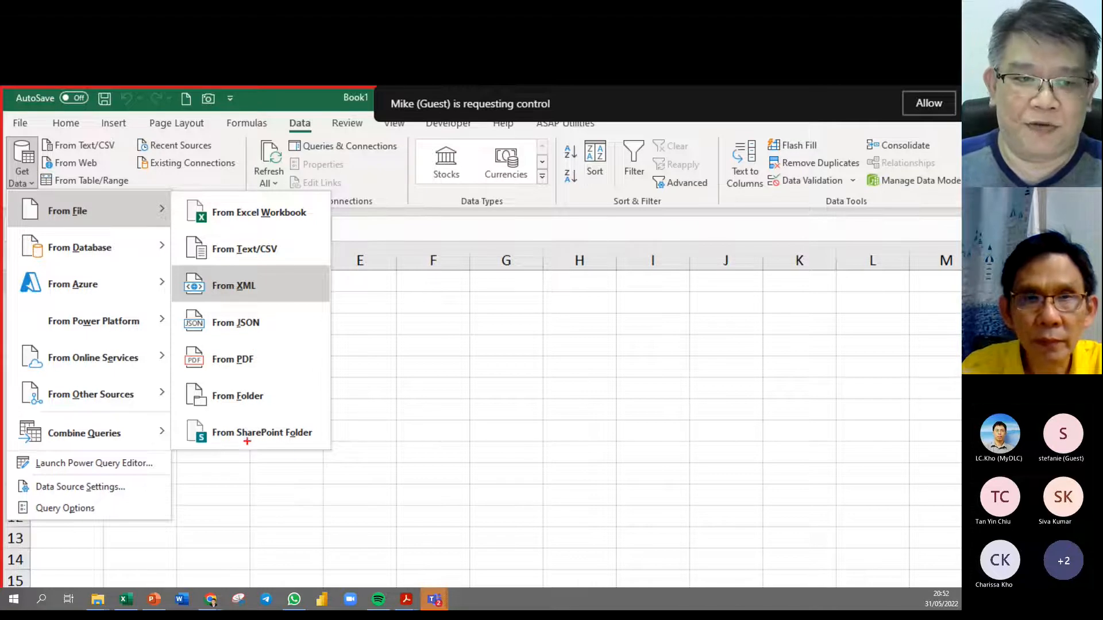
{"action": "left_click_drag", "start_coordinate": [285, 375], "coordinate": [172, 414]}
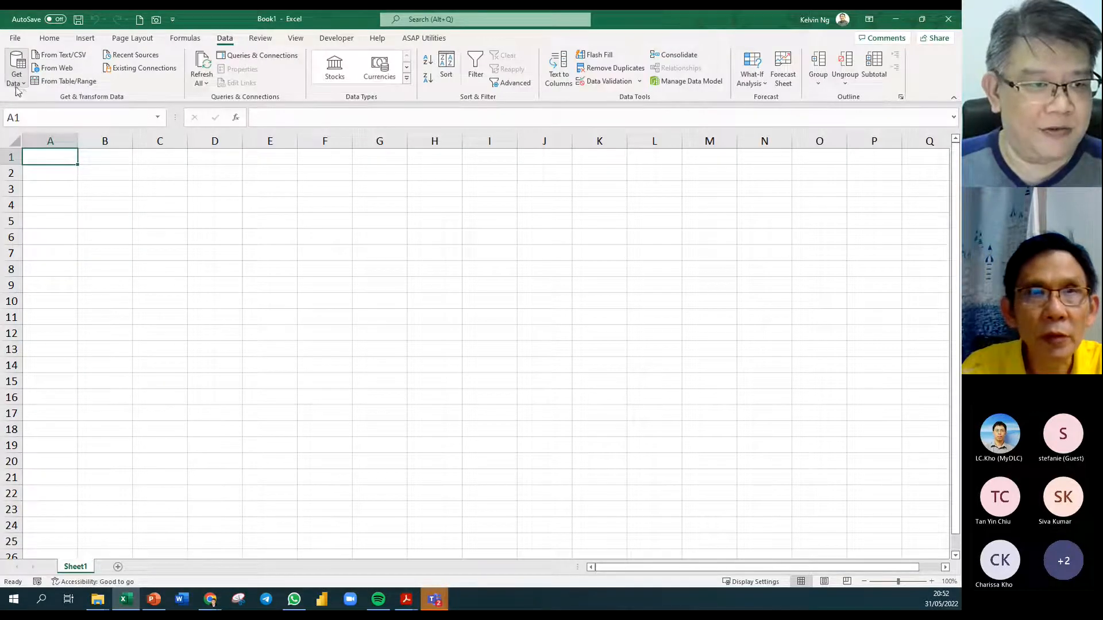
{"action": "left_click", "coordinate": [17, 90]}
{"action": "left_click", "coordinate": [257, 462]}
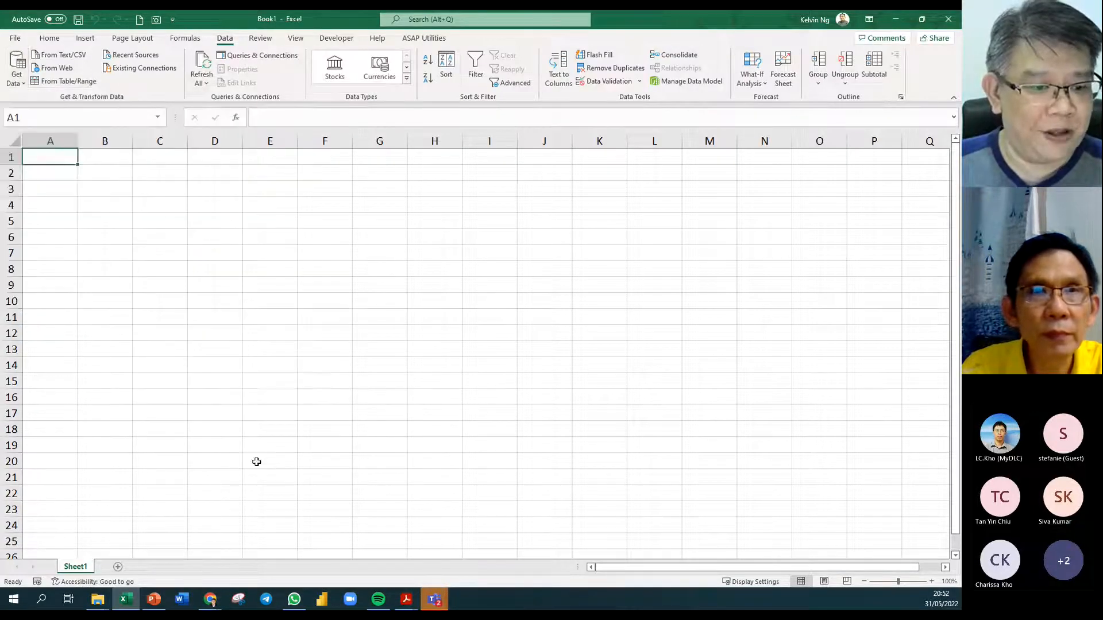
Switch to File Explorer and move the Customers A workbook from the test folder into its Testing Folder
{"action": "mouse_move", "coordinate": [97, 600]}
{"action": "left_click", "coordinate": [167, 546]}
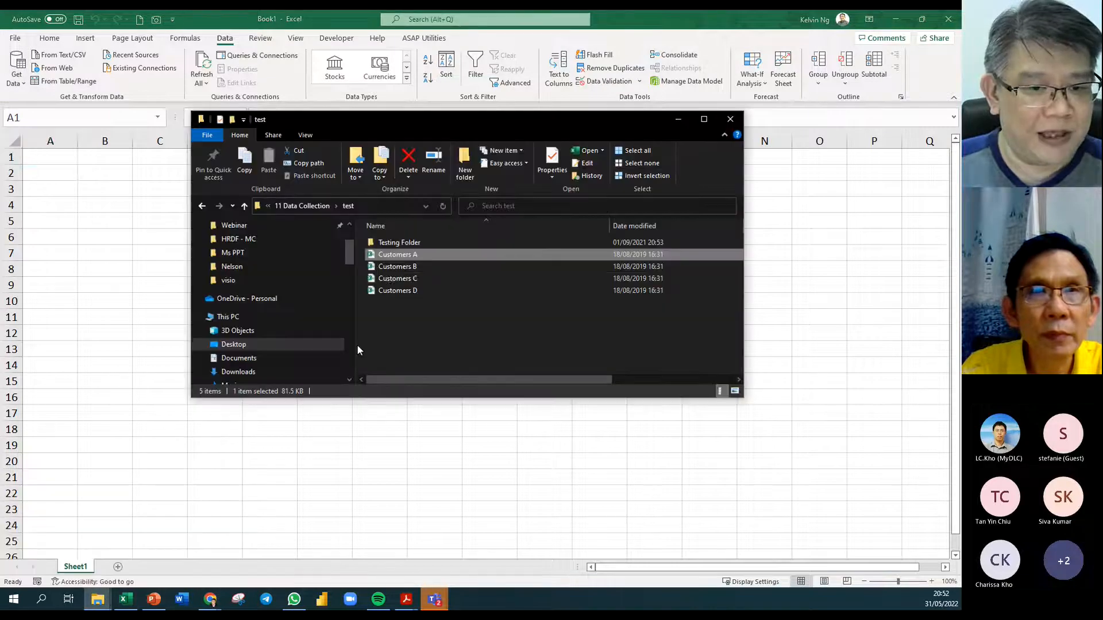
{"action": "left_click_drag", "start_coordinate": [392, 256], "coordinate": [401, 244]}
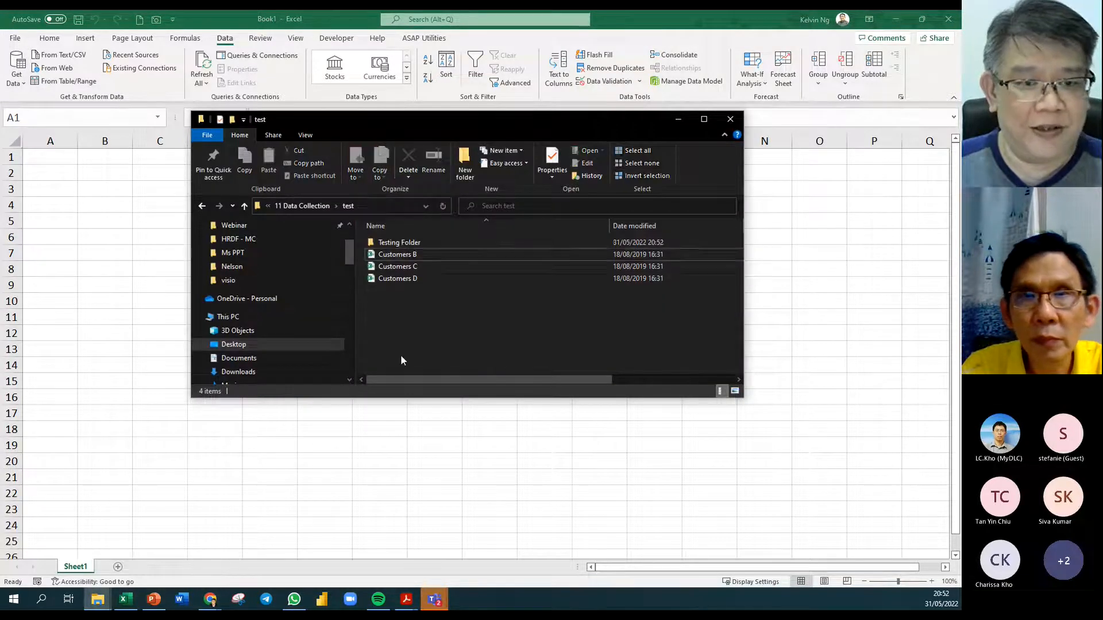
Back in Excel, get data from the Testing Folder located in the test folder of 11 Data Collection under the 31 May Webinar folder
{"action": "left_click", "coordinate": [125, 599]}
{"action": "left_click", "coordinate": [17, 68]}
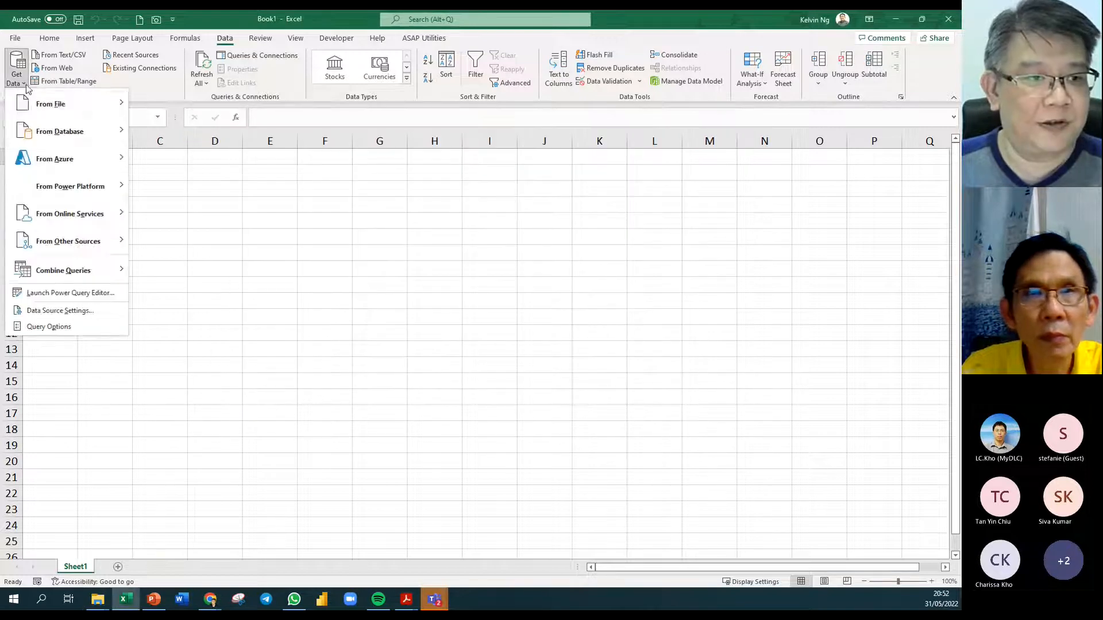
{"action": "mouse_move", "coordinate": [86, 104]}
{"action": "left_click", "coordinate": [190, 242]}
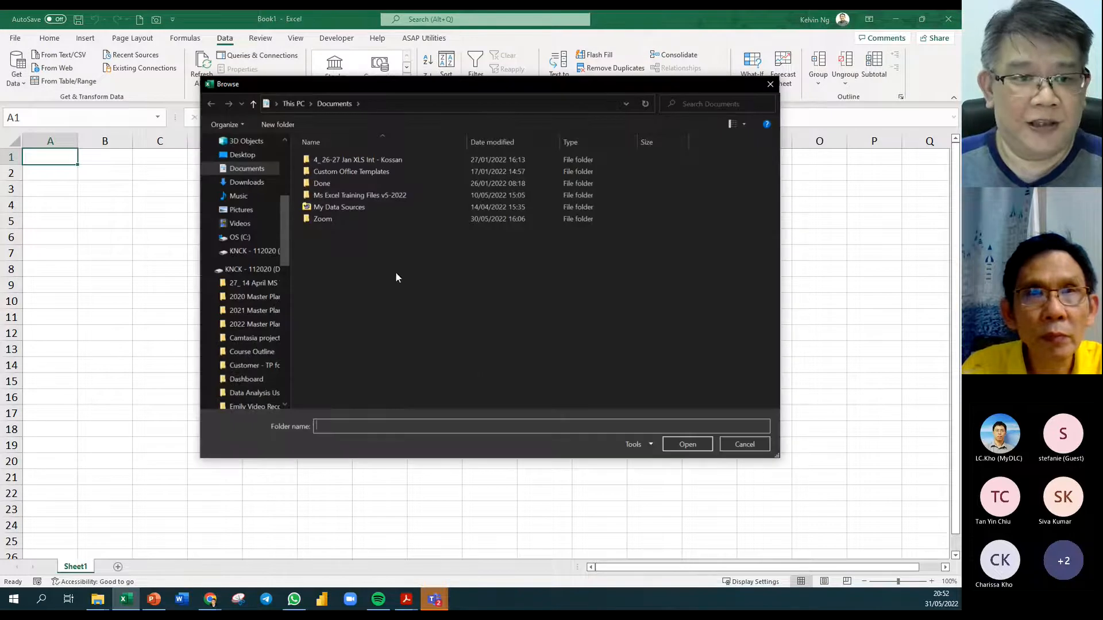
{"action": "left_click", "coordinate": [257, 154]}
{"action": "left_click_drag", "start_coordinate": [284, 221], "coordinate": [286, 177]}
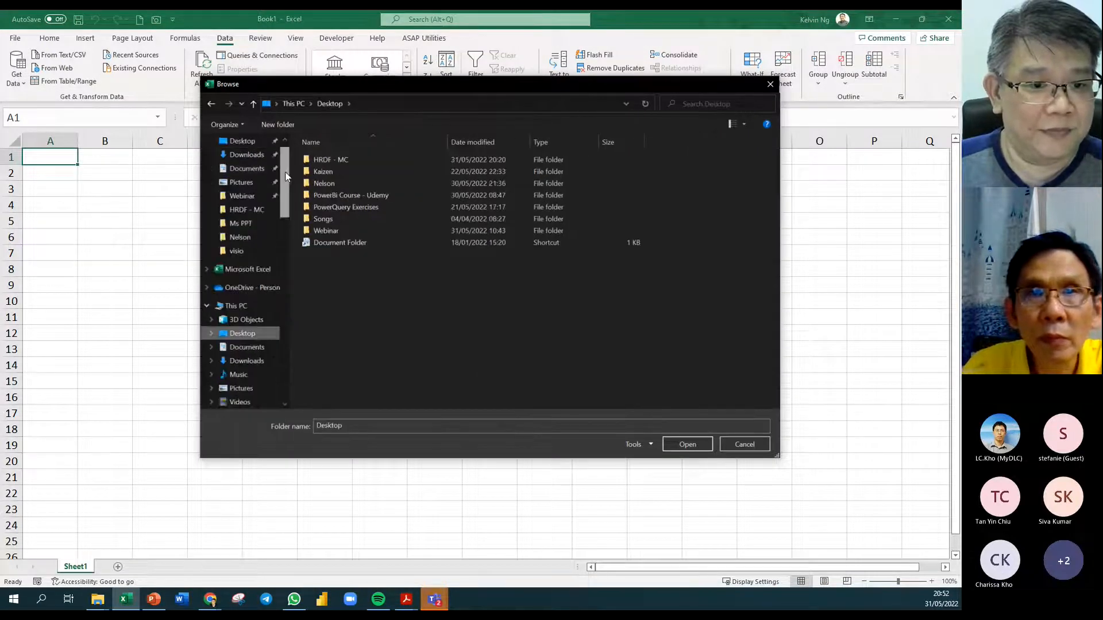
{"action": "double_click", "coordinate": [326, 230]}
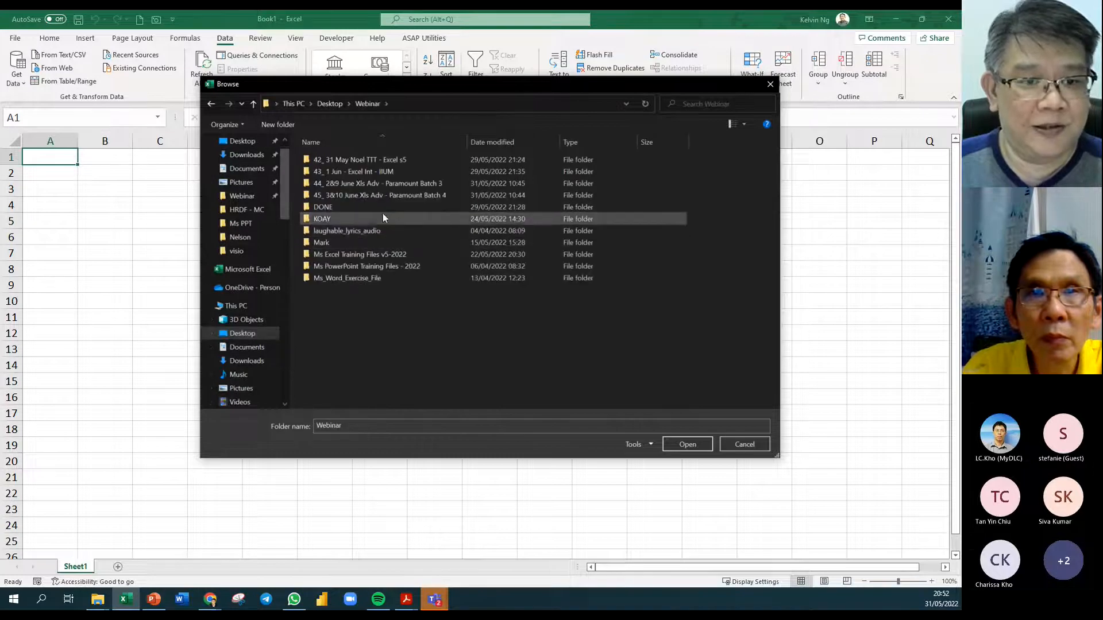
{"action": "double_click", "coordinate": [370, 162]}
{"action": "double_click", "coordinate": [357, 163]}
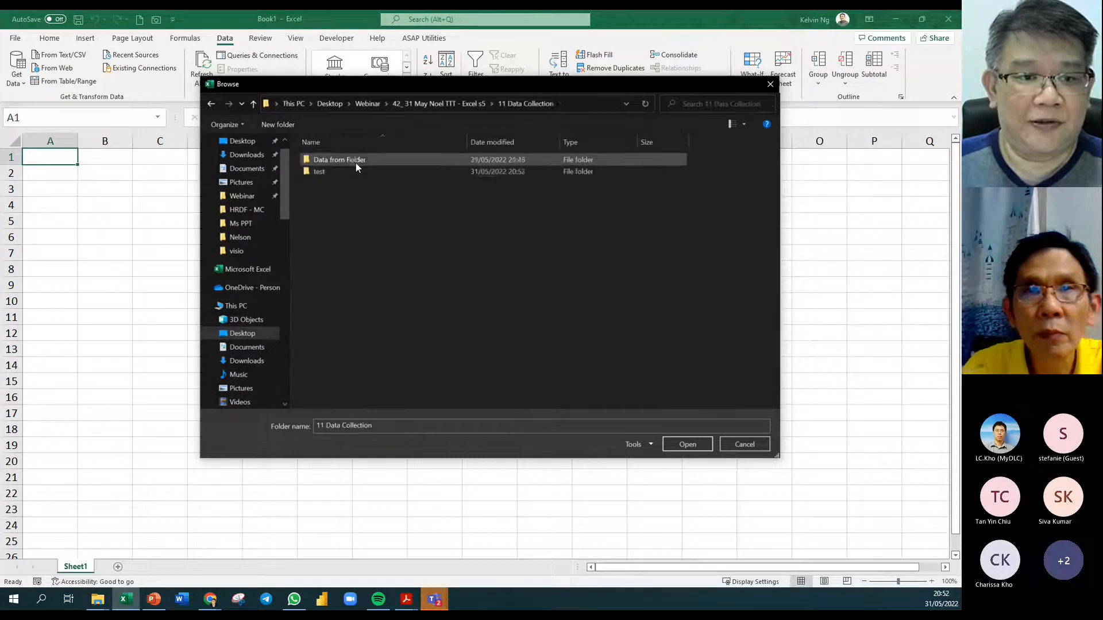
{"action": "double_click", "coordinate": [326, 174]}
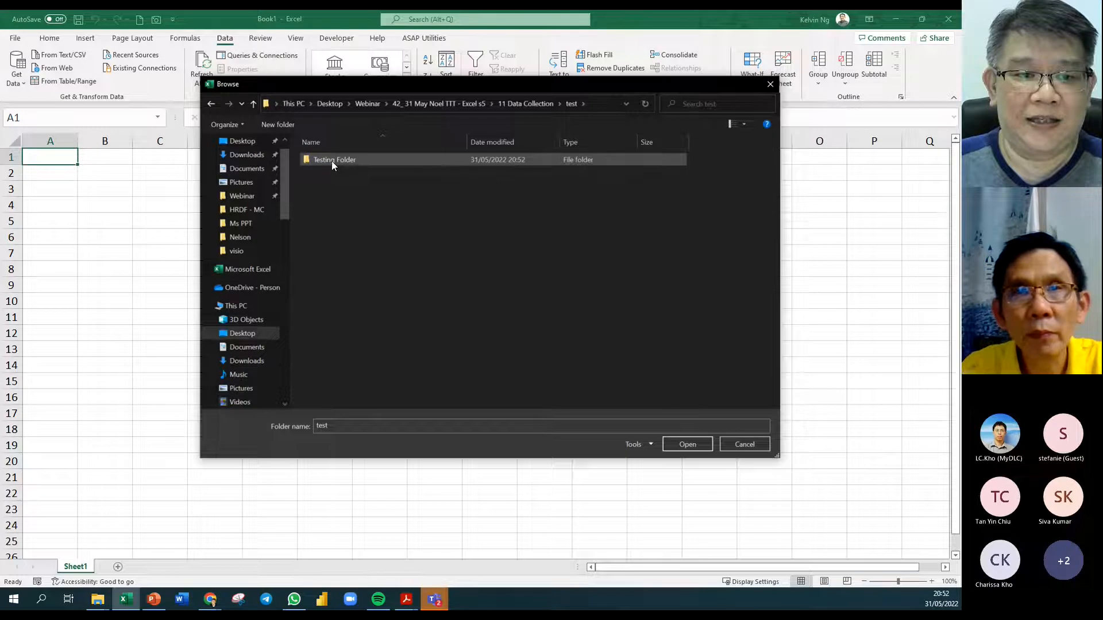
{"action": "double_click", "coordinate": [332, 161]}
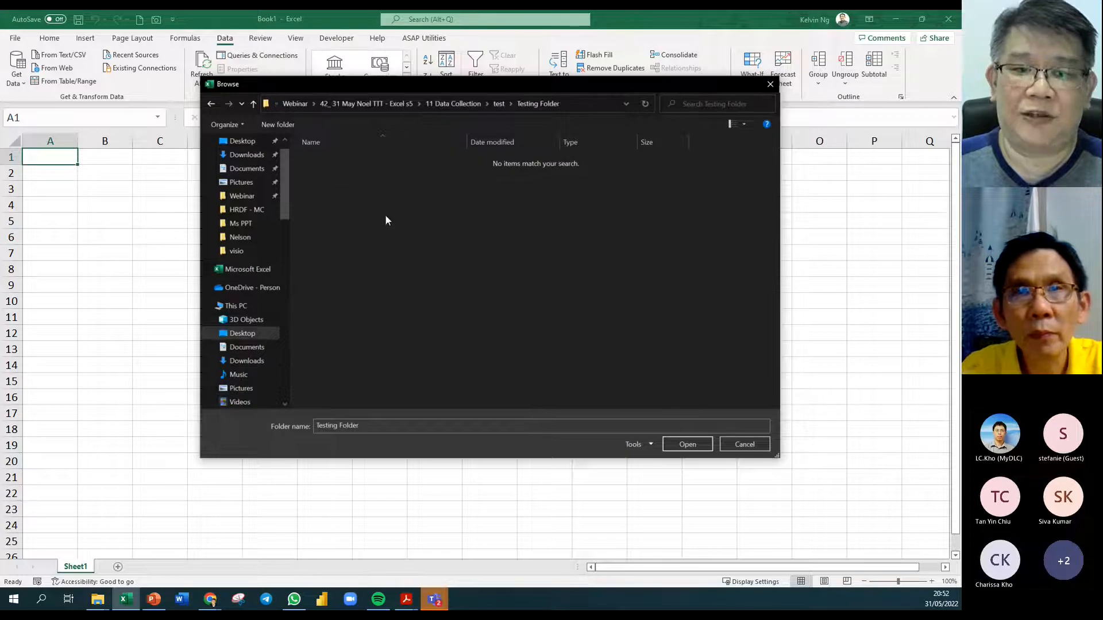
{"action": "left_click", "coordinate": [681, 447]}
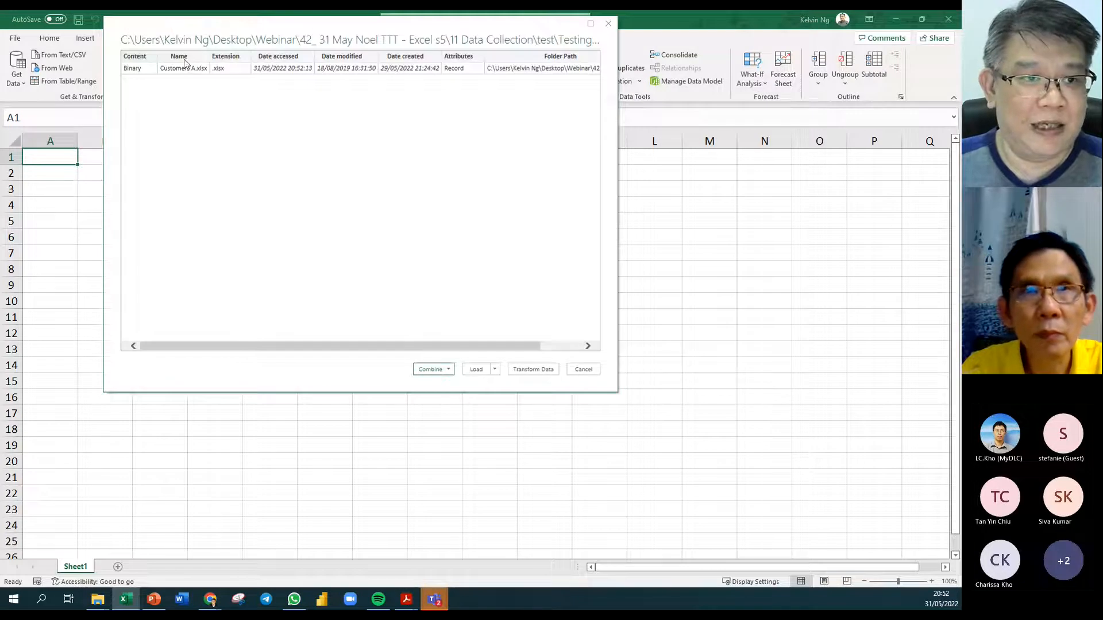
Combine and transform the folder's files, extracting the Sales Report sheet with the first file as the sample
{"action": "left_click_drag", "start_coordinate": [194, 30], "coordinate": [369, 162]}
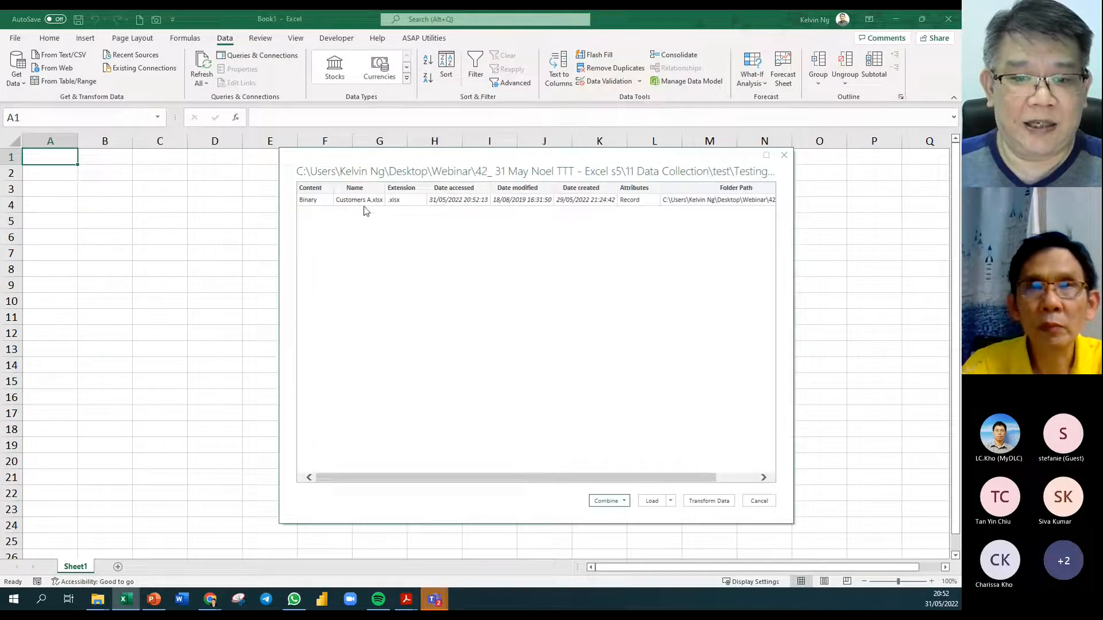
{"action": "left_click", "coordinate": [624, 502]}
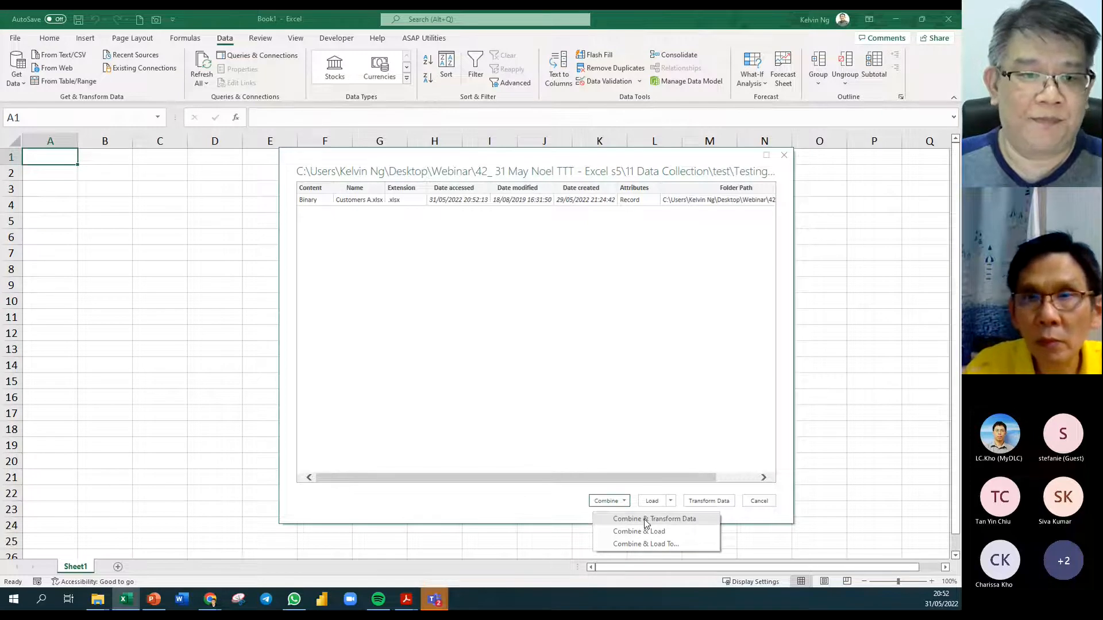
{"action": "left_click", "coordinate": [646, 520]}
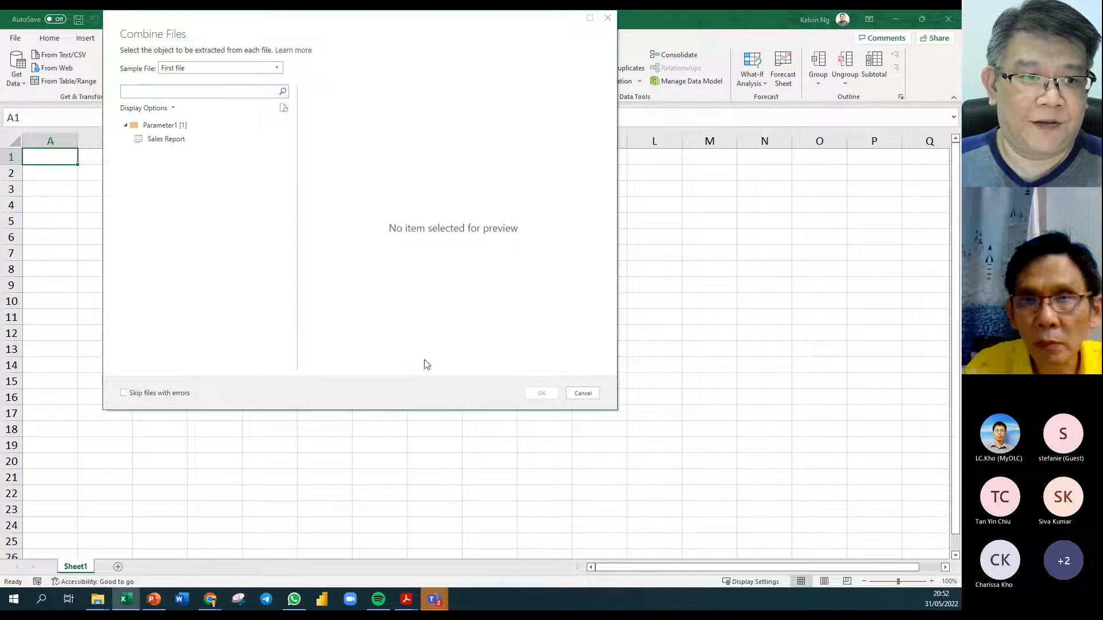
{"action": "left_click", "coordinate": [181, 141]}
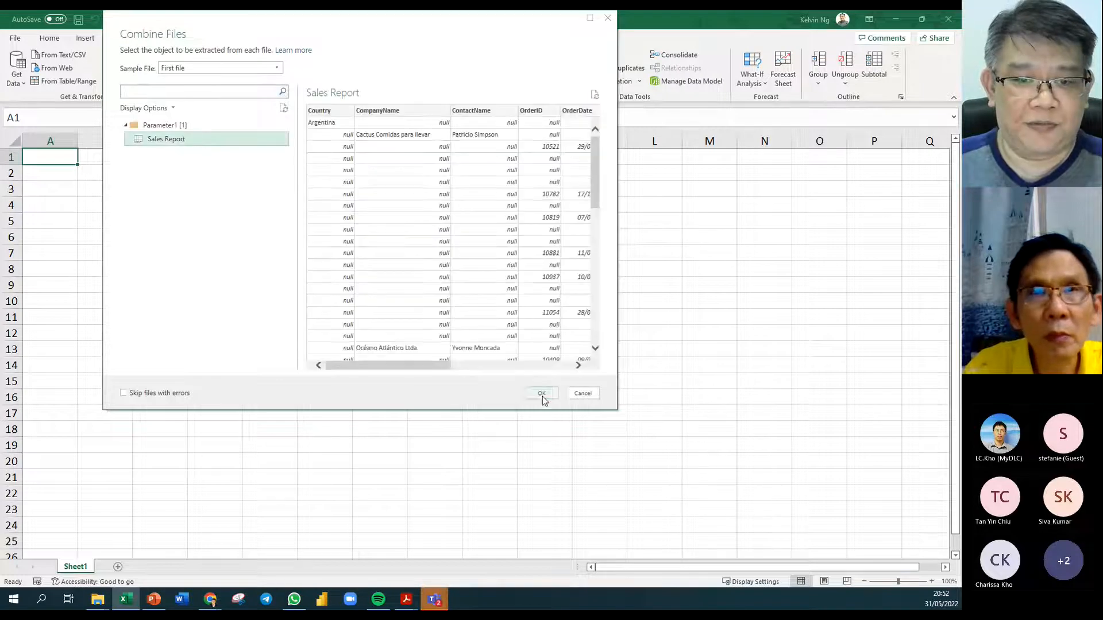
{"action": "left_click", "coordinate": [542, 395]}
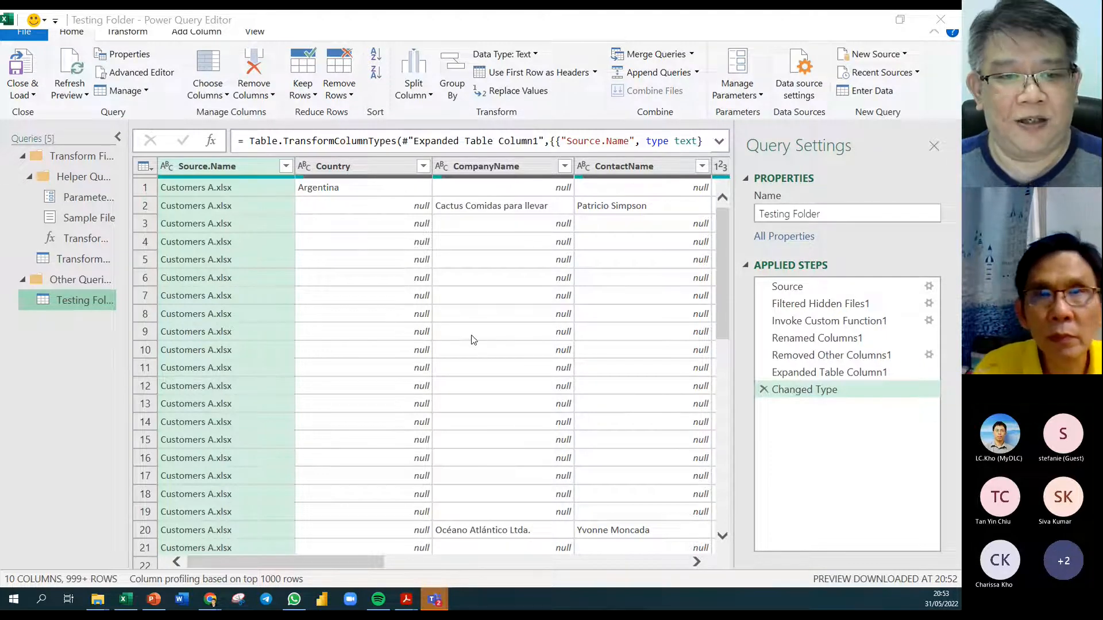
Inspect the second-row cells of the CompanyName, ContactName and Country columns in the Testing Folder query
{"action": "left_click", "coordinate": [544, 211]}
{"action": "left_click", "coordinate": [629, 208]}
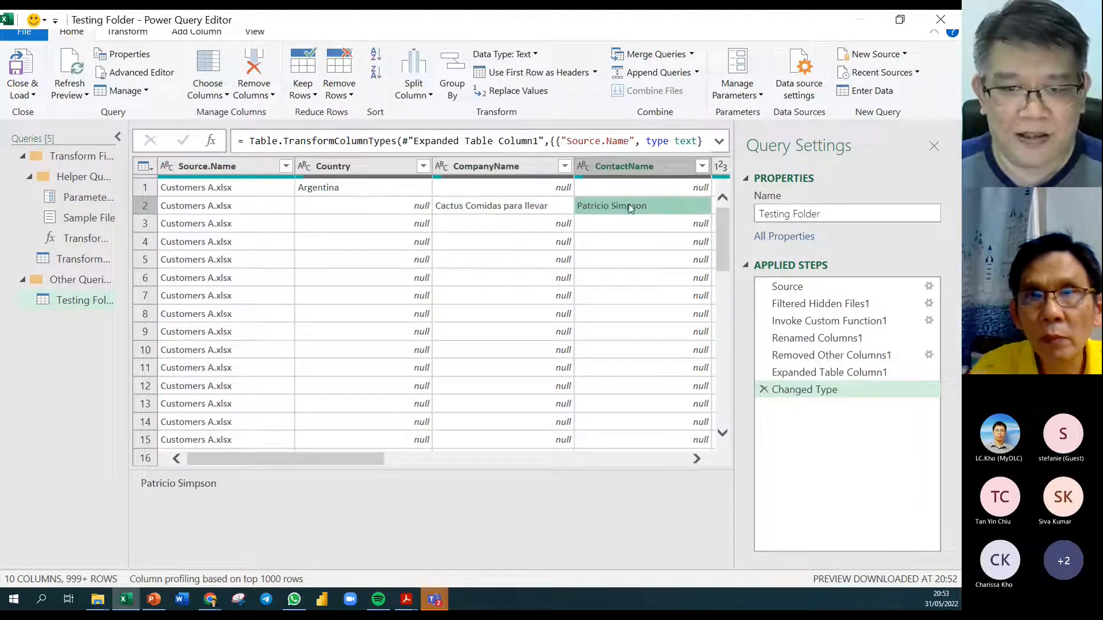
{"action": "left_click", "coordinate": [507, 212]}
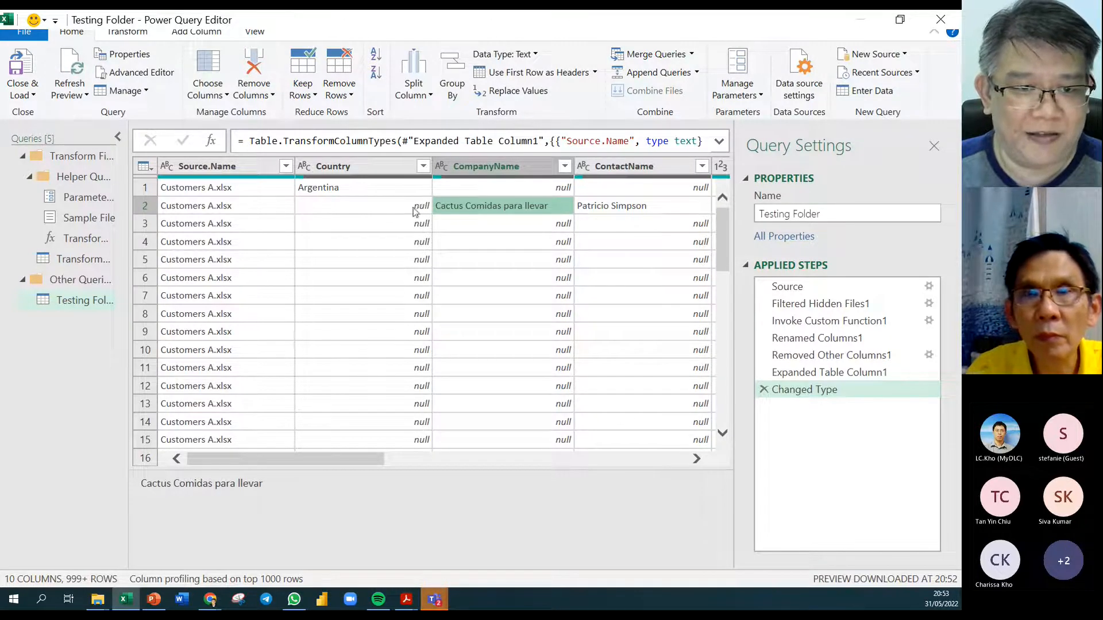
{"action": "left_click", "coordinate": [418, 205]}
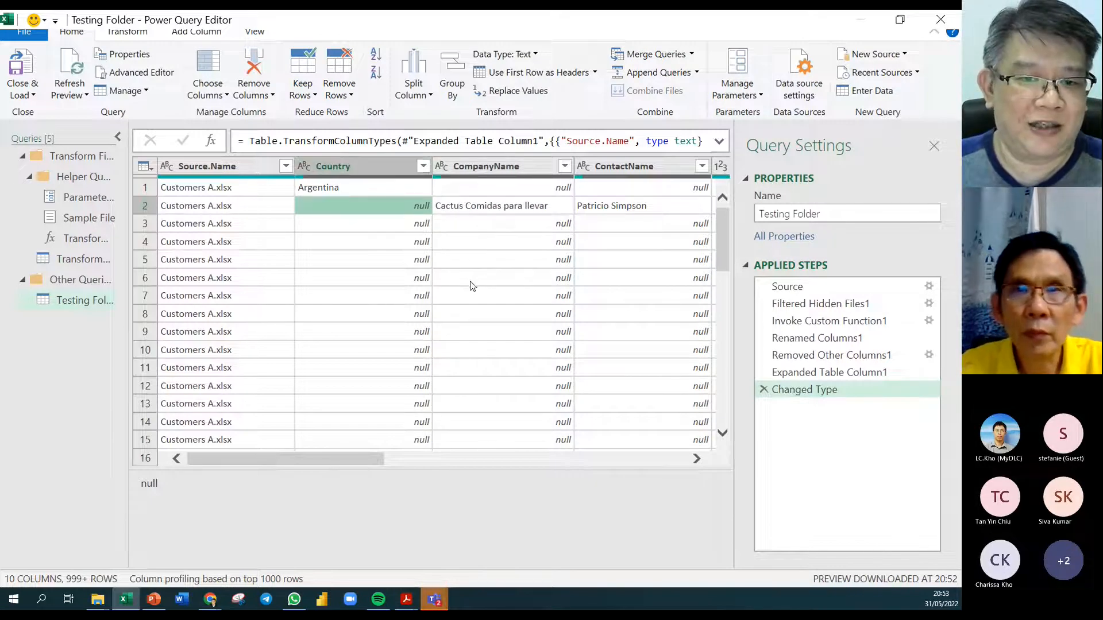
Fill the null cells downward in all columns from Country through OrderDate of the Testing Folder query
{"action": "left_click", "coordinate": [396, 168]}
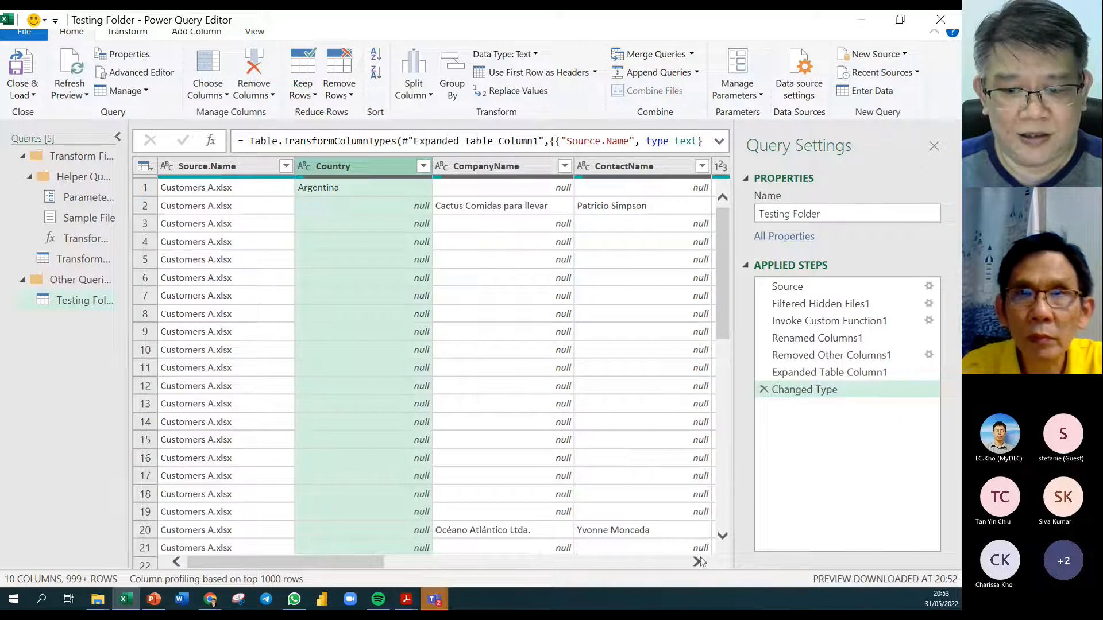
{"action": "left_click", "coordinate": [696, 562]}
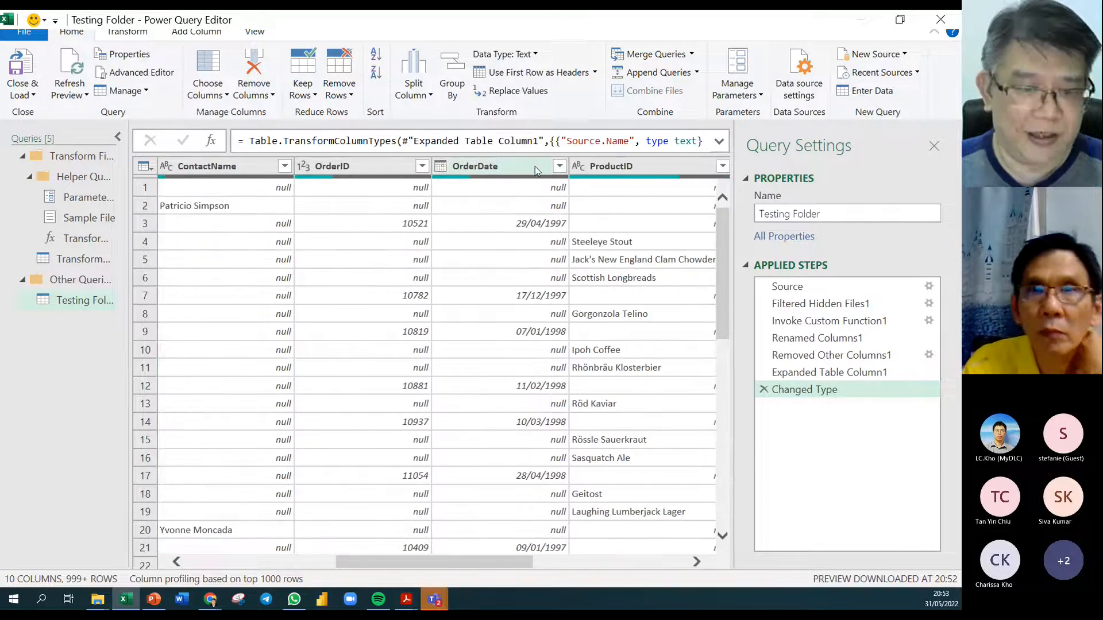
{"action": "left_click", "coordinate": [535, 171], "text": "shift"}
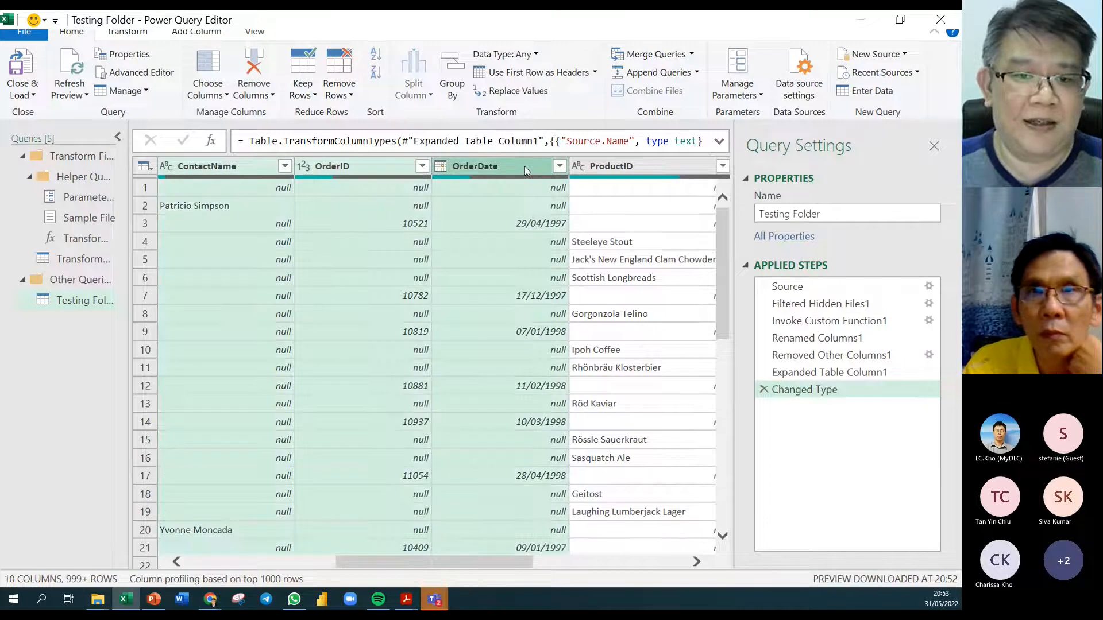
{"action": "right_click", "coordinate": [357, 167]}
{"action": "mouse_move", "coordinate": [451, 303]}
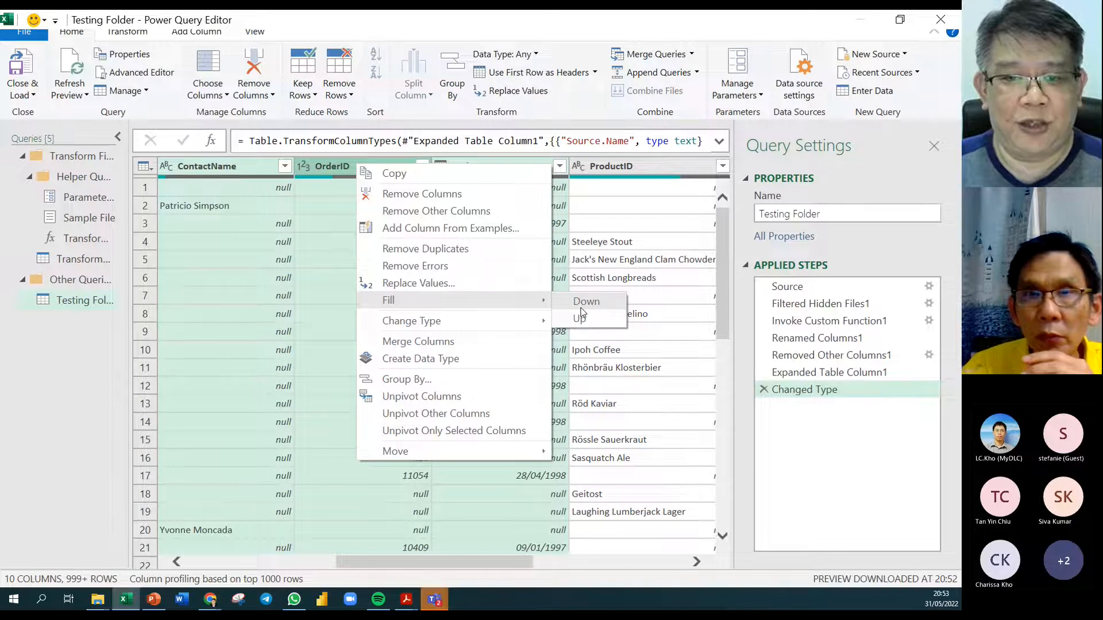
{"action": "left_click", "coordinate": [145, 35]}
{"action": "left_click", "coordinate": [305, 73]}
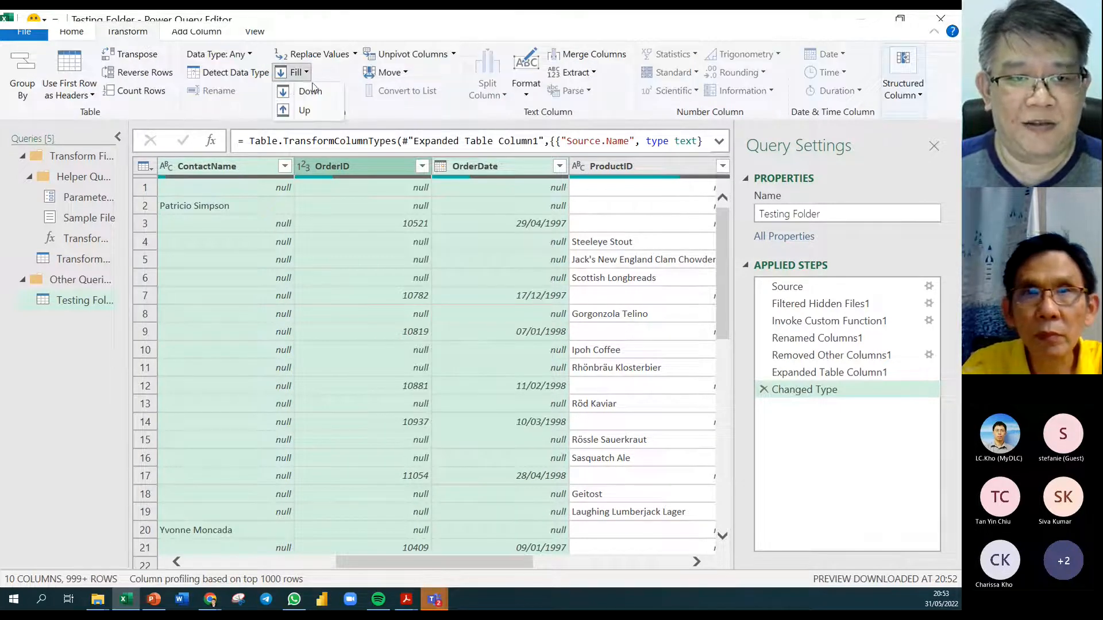
{"action": "left_click", "coordinate": [313, 92]}
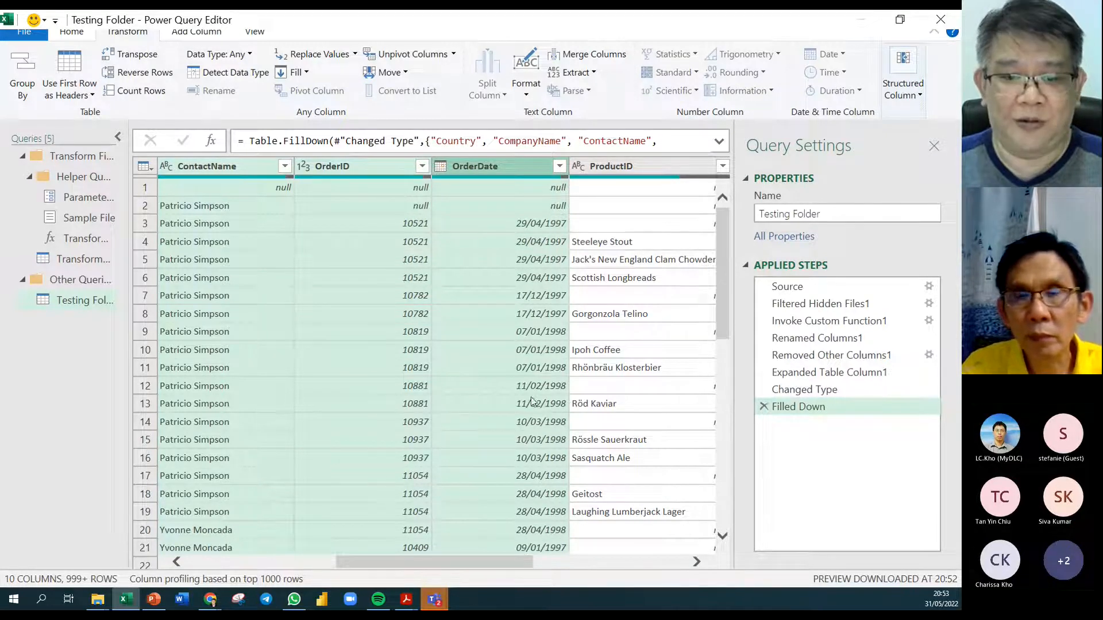
Filter the null values out of the ProductID column in the Testing Folder query
{"action": "left_click_drag", "start_coordinate": [508, 572], "coordinate": [609, 572]}
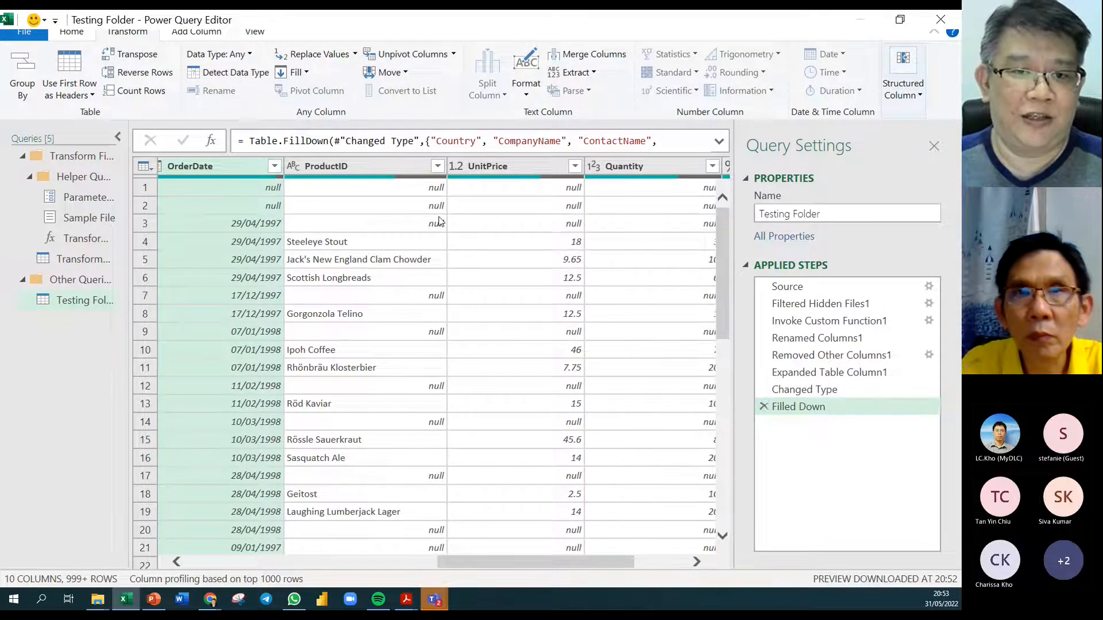
{"action": "left_click", "coordinate": [439, 168]}
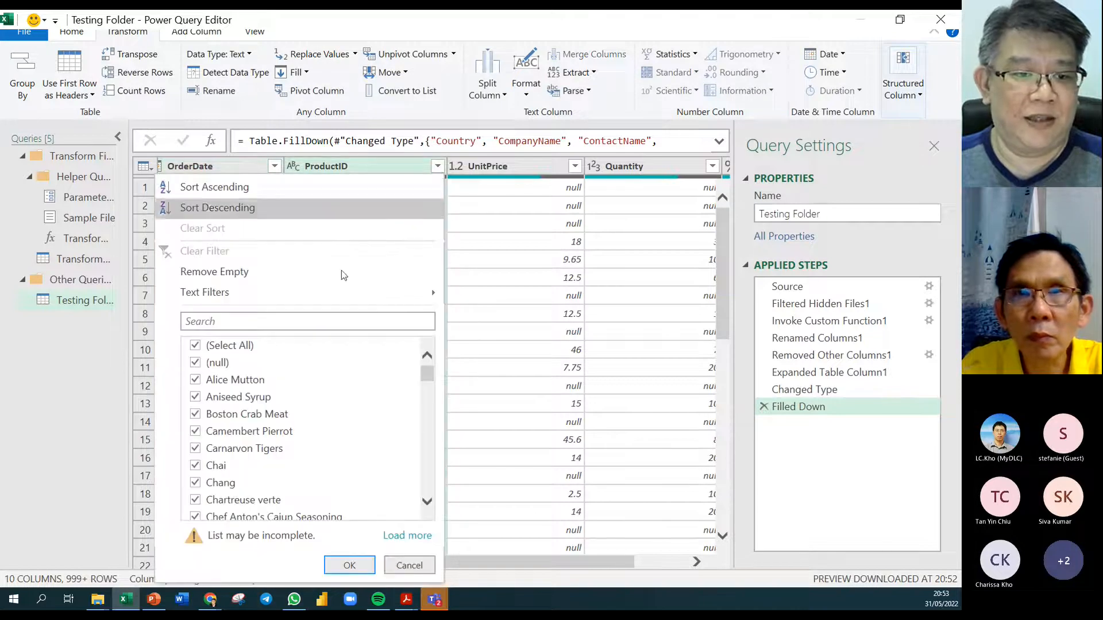
{"action": "left_click", "coordinate": [195, 362]}
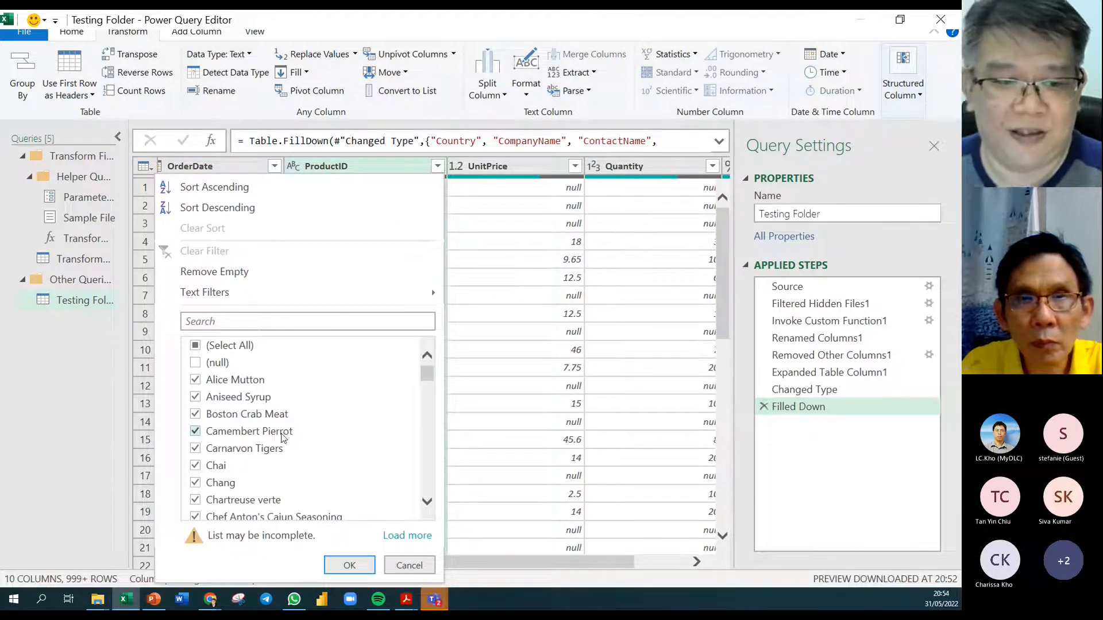
{"action": "left_click", "coordinate": [350, 566]}
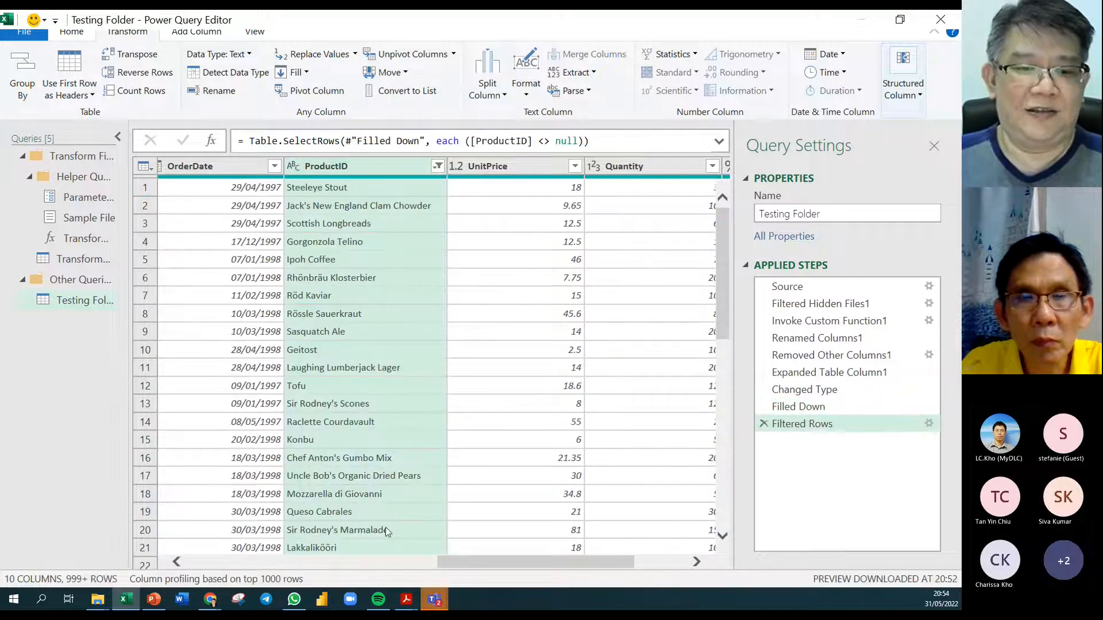
{"action": "left_click_drag", "start_coordinate": [559, 566], "coordinate": [246, 544]}
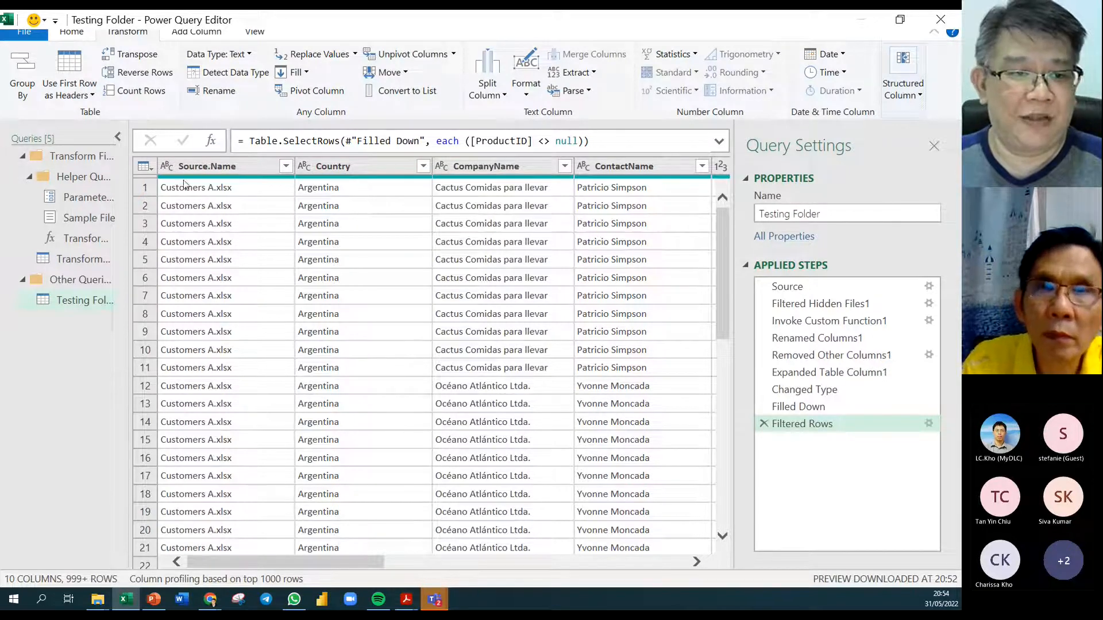
Set the data type of the UnitPrice column to Currency and the Quantity column to Whole Number
{"action": "left_click_drag", "start_coordinate": [299, 563], "coordinate": [601, 572]}
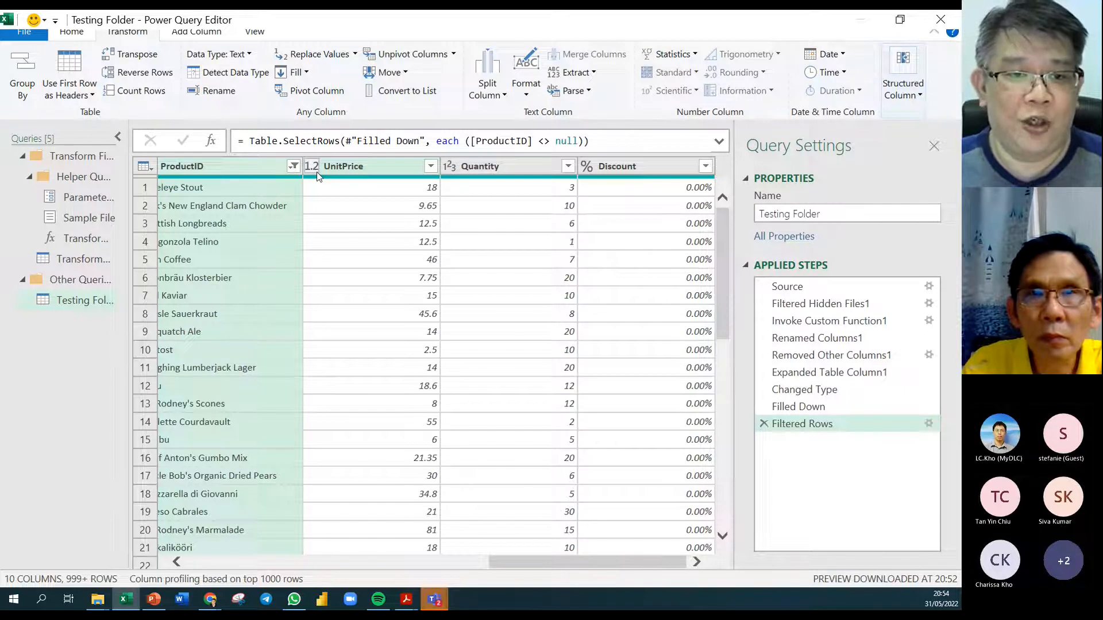
{"action": "left_click", "coordinate": [313, 170]}
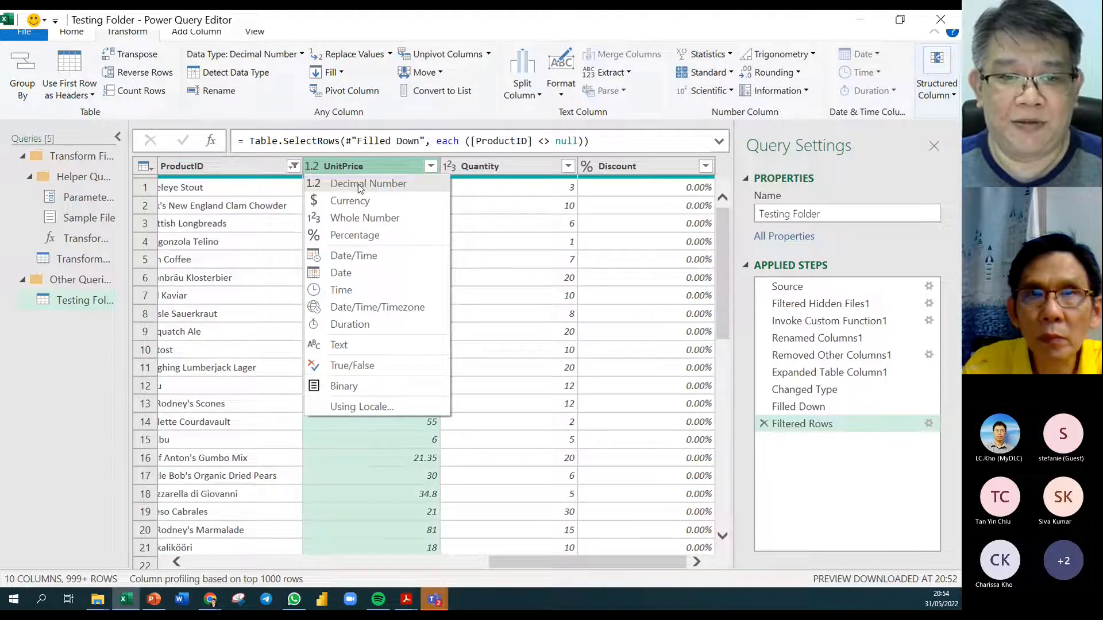
{"action": "left_click", "coordinate": [351, 201]}
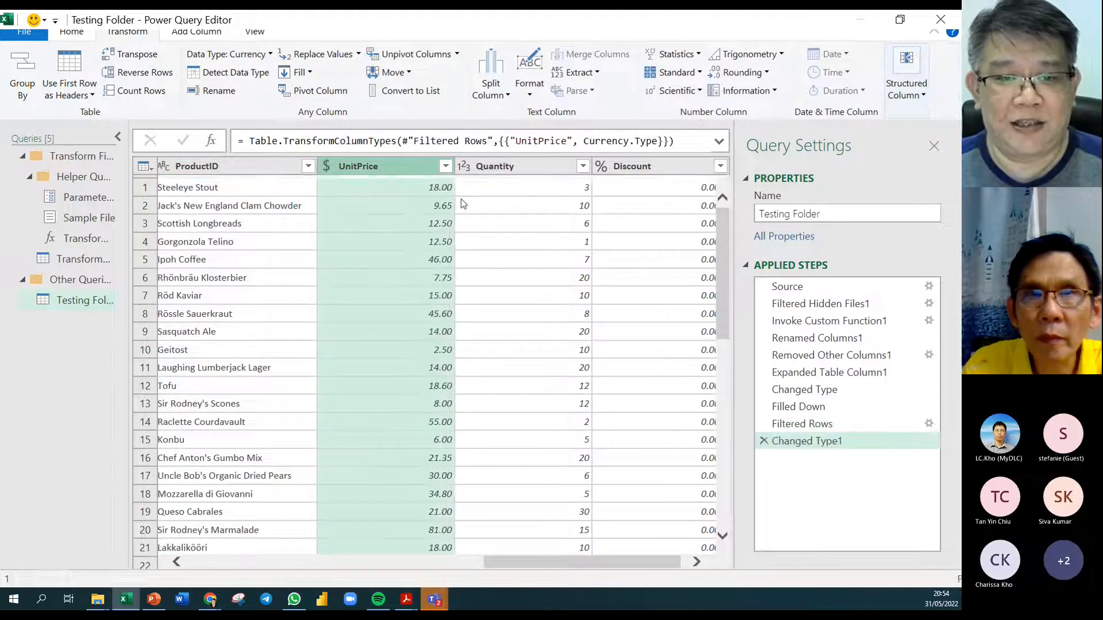
{"action": "left_click", "coordinate": [465, 171]}
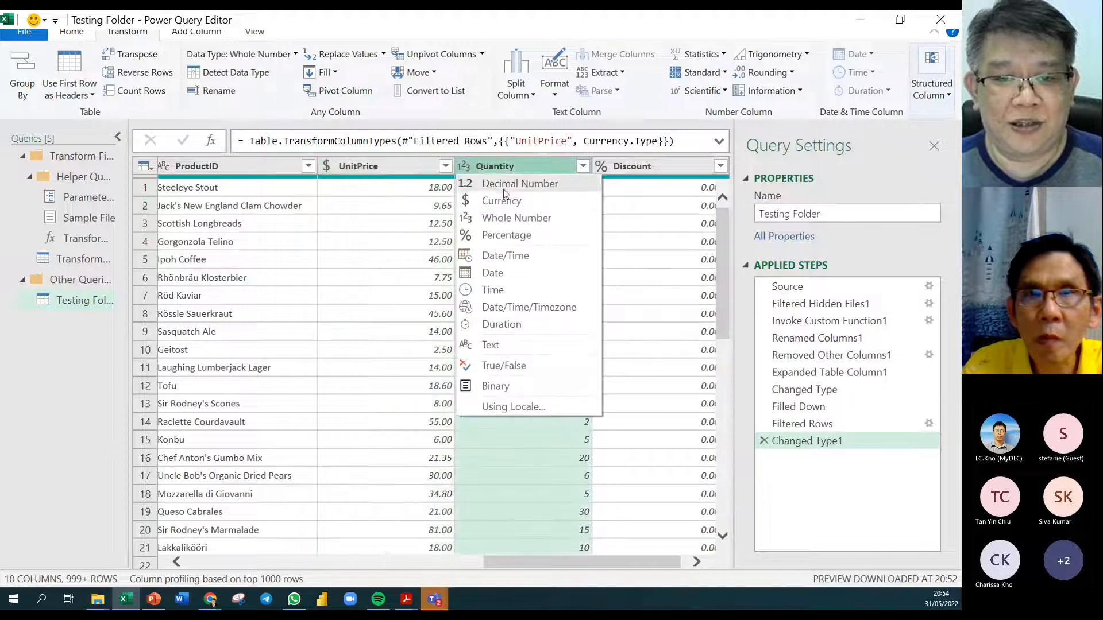
{"action": "left_click", "coordinate": [510, 224]}
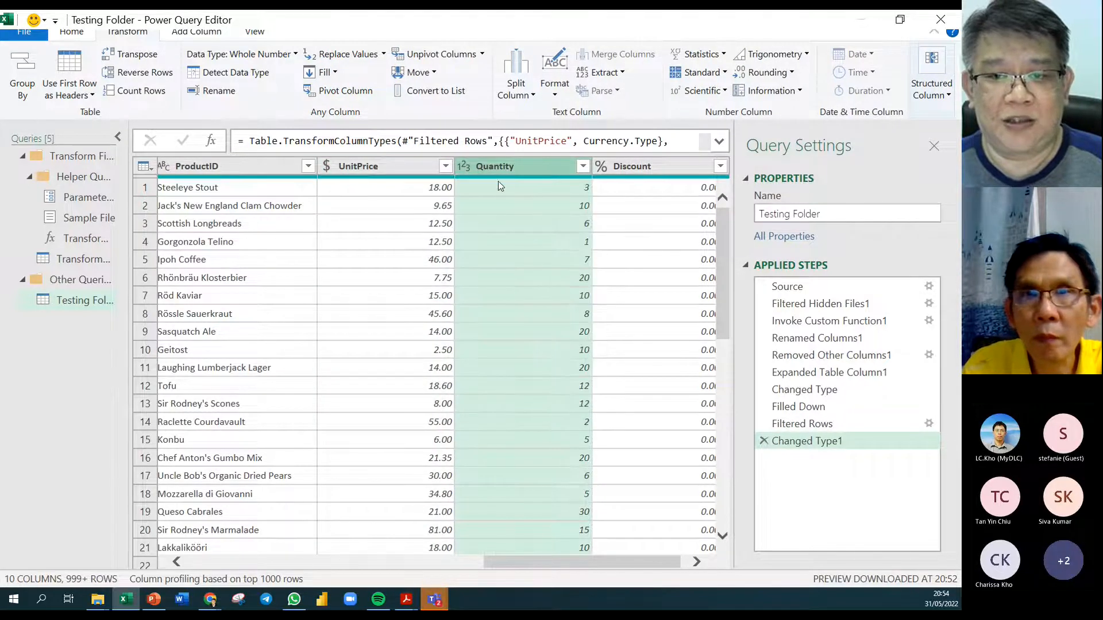
{"action": "left_click", "coordinate": [696, 563]}
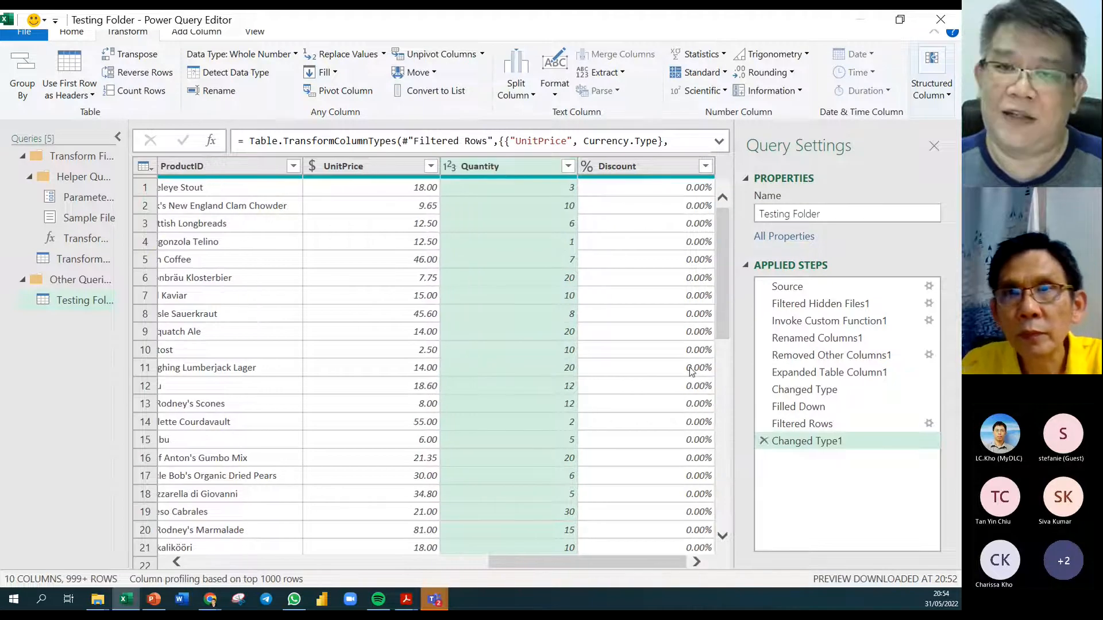
{"action": "left_click", "coordinate": [653, 353]}
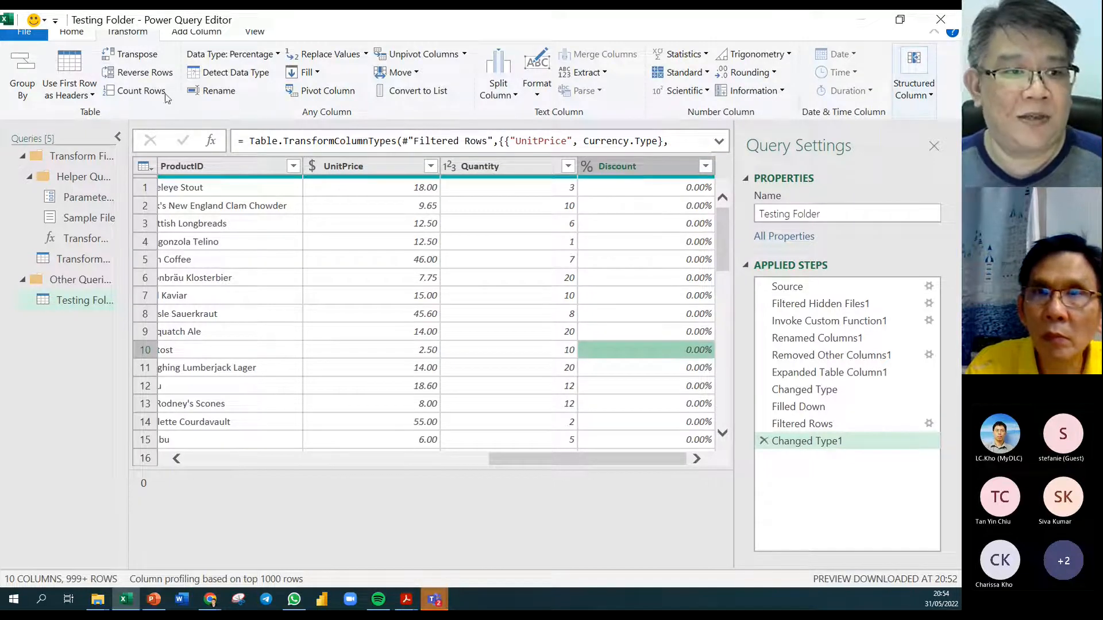
Start a custom column in the Testing Folder query and name it Amount
{"action": "left_click", "coordinate": [193, 33]}
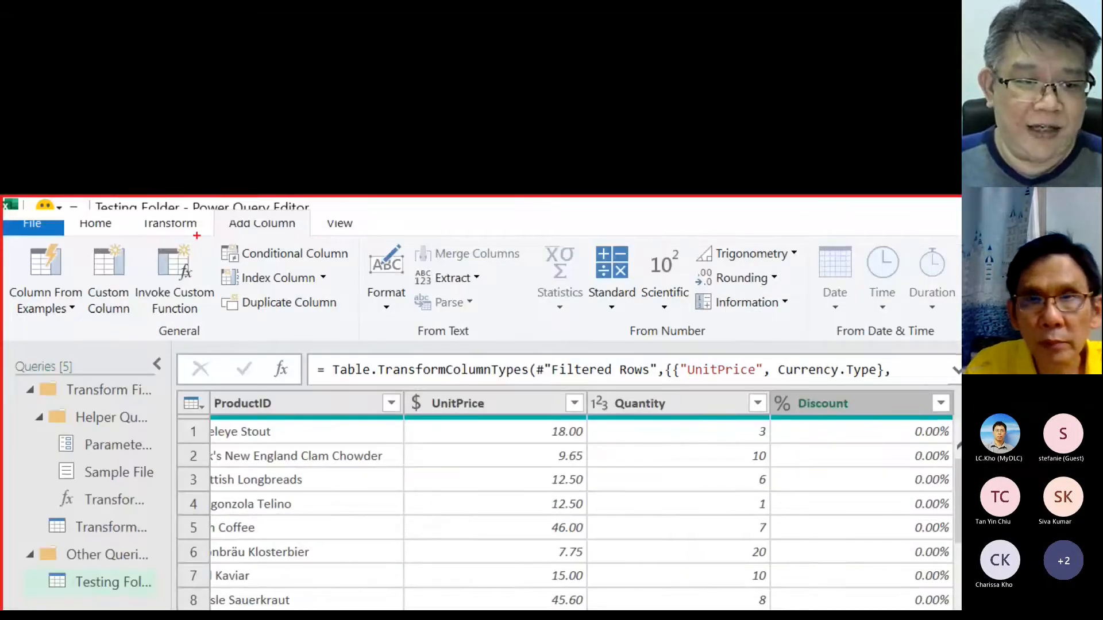
{"action": "left_click_drag", "start_coordinate": [197, 266], "coordinate": [197, 237]}
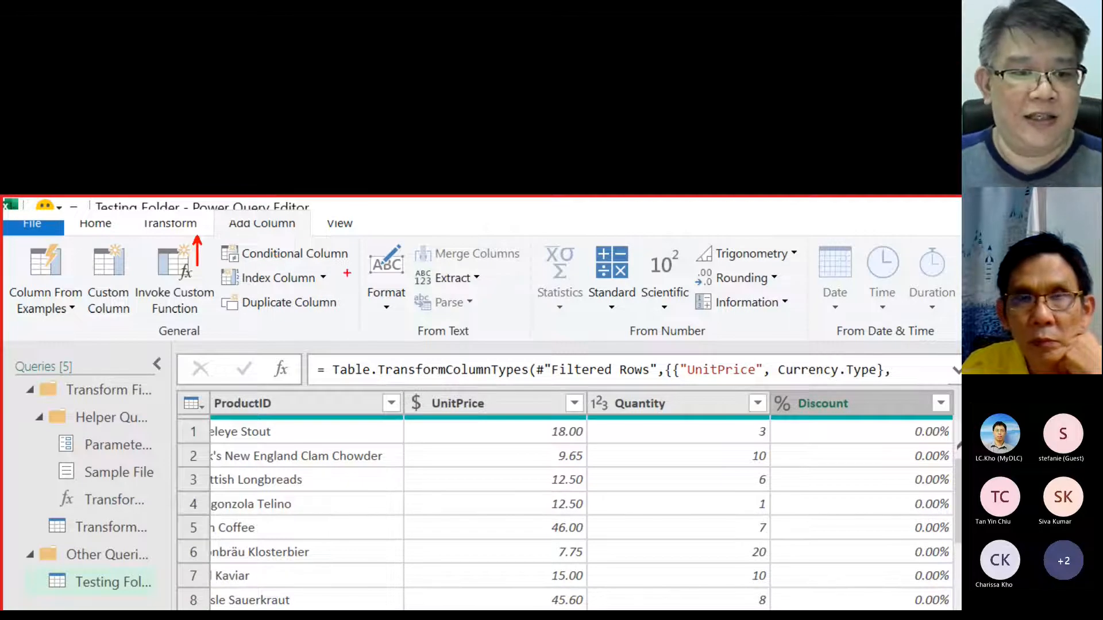
{"action": "left_click_drag", "start_coordinate": [150, 237], "coordinate": [70, 331]}
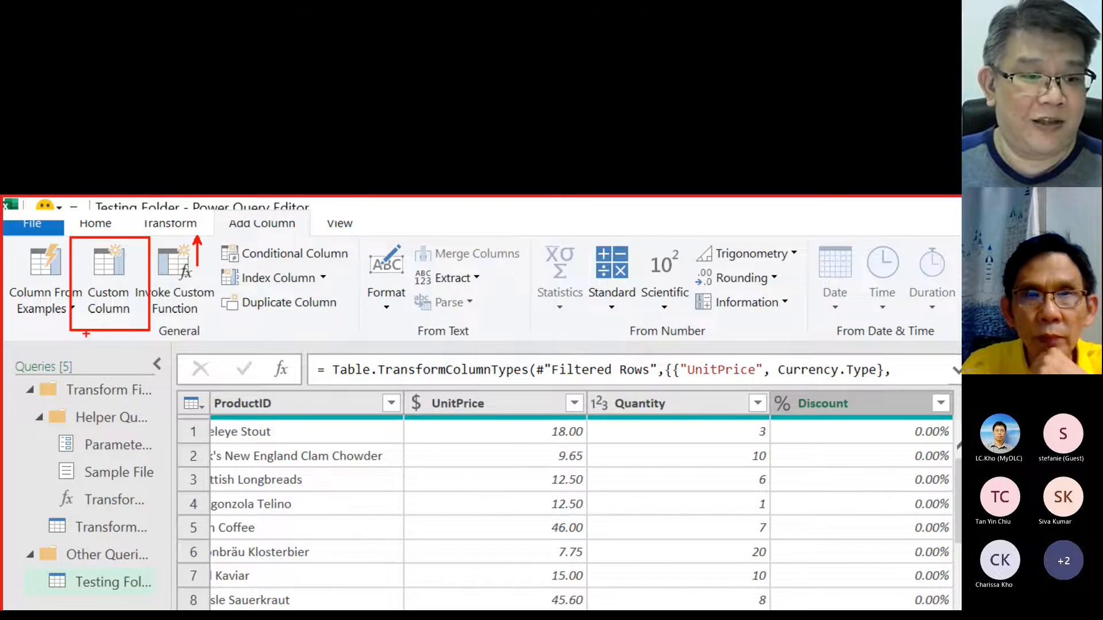
{"action": "key", "text": "Escape"}
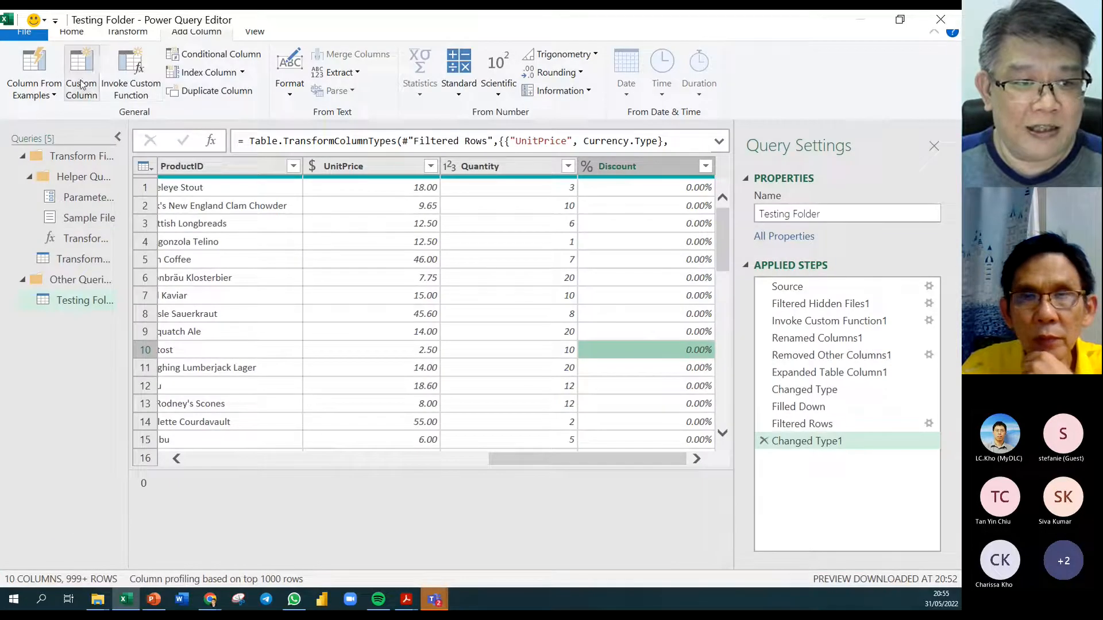
{"action": "left_click", "coordinate": [81, 84]}
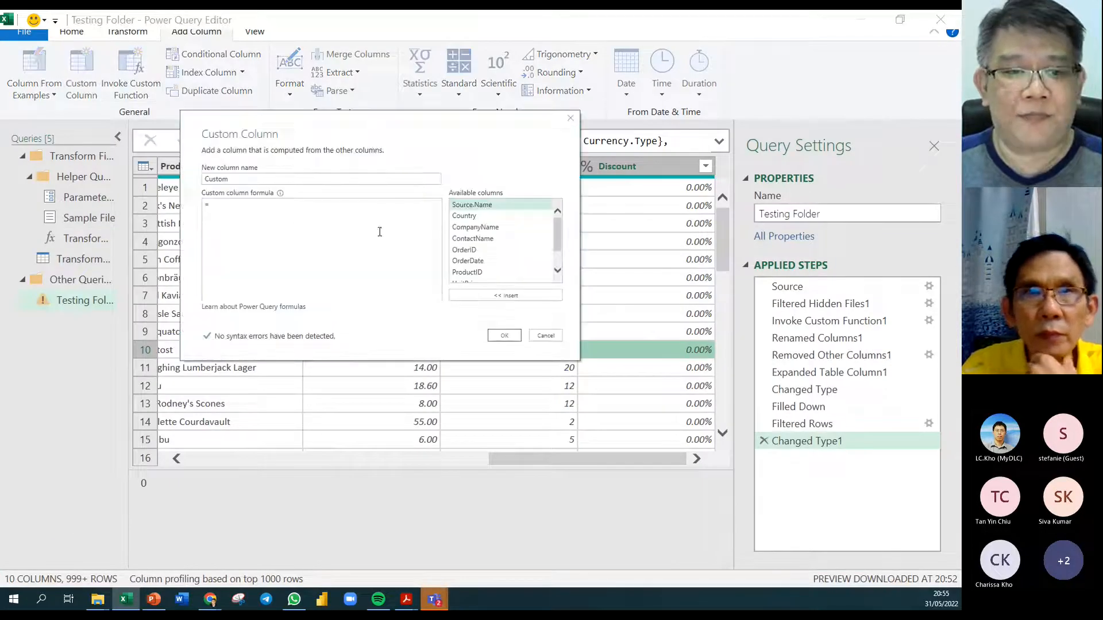
{"action": "left_click_drag", "start_coordinate": [247, 178], "coordinate": [186, 182]}
{"action": "type", "text": "Ao"}
{"action": "type", "text": "mount"}
{"action": "left_click", "coordinate": [246, 216]}
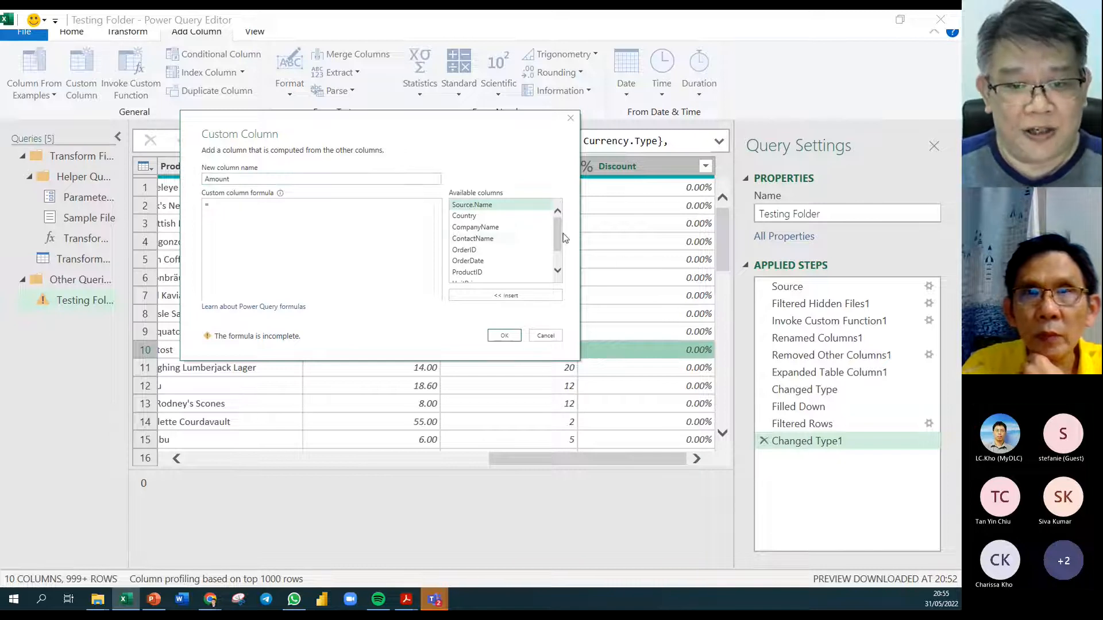
Define the Amount column's formula as [UnitPrice]*[Quantity]*(1-[Discount]) and add the column to the query
{"action": "scroll", "coordinate": [560, 247], "scroll_direction": "down", "scroll_amount": 1}
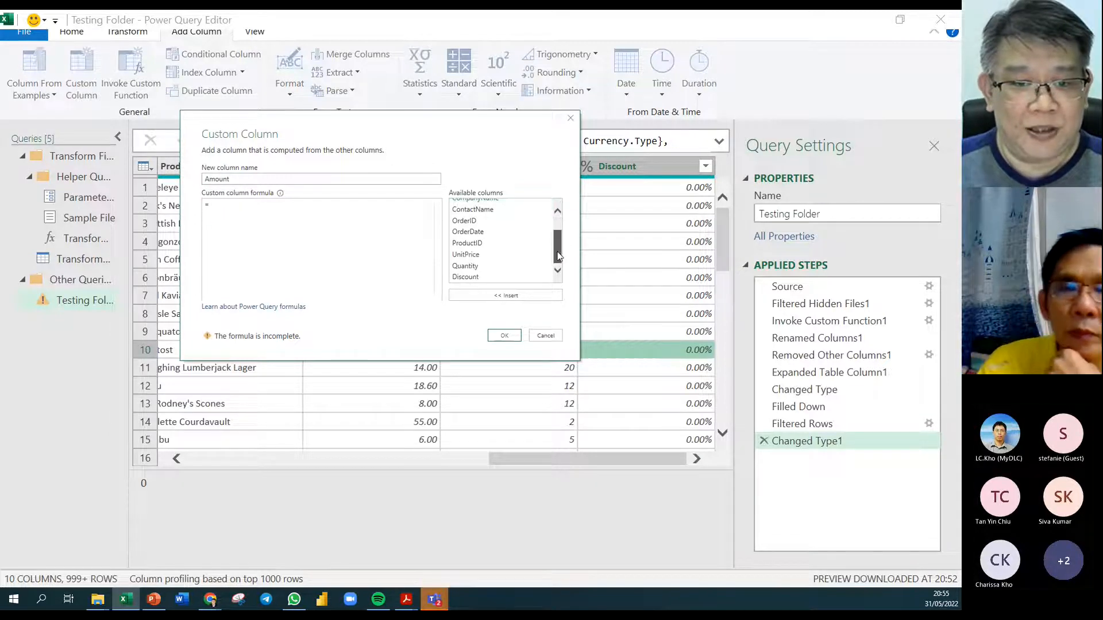
{"action": "double_click", "coordinate": [475, 257]}
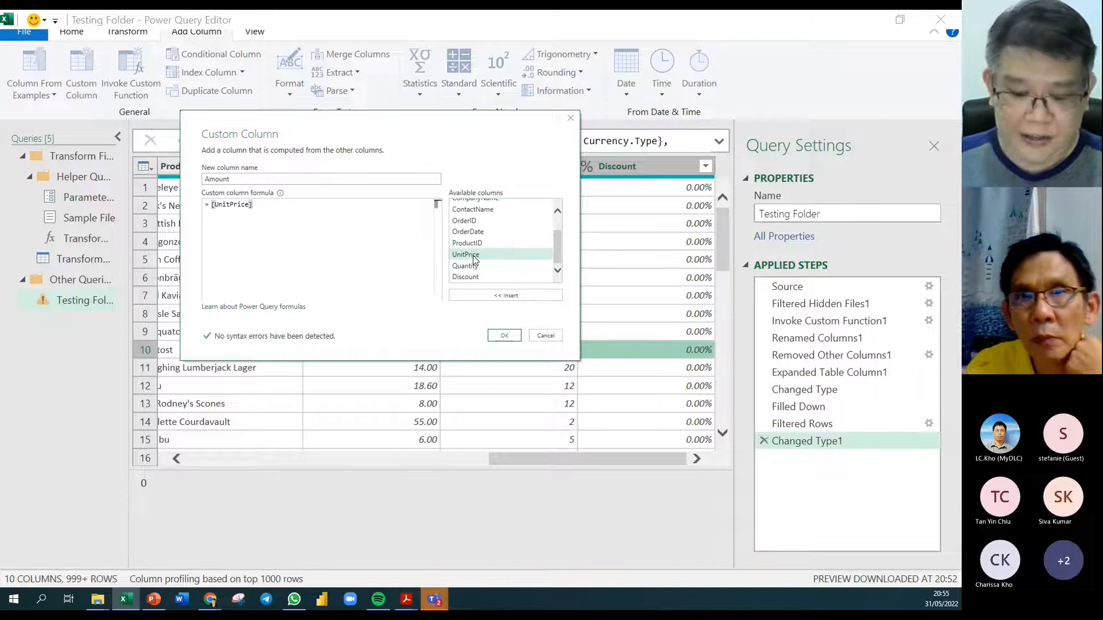
{"action": "type", "text": "*"}
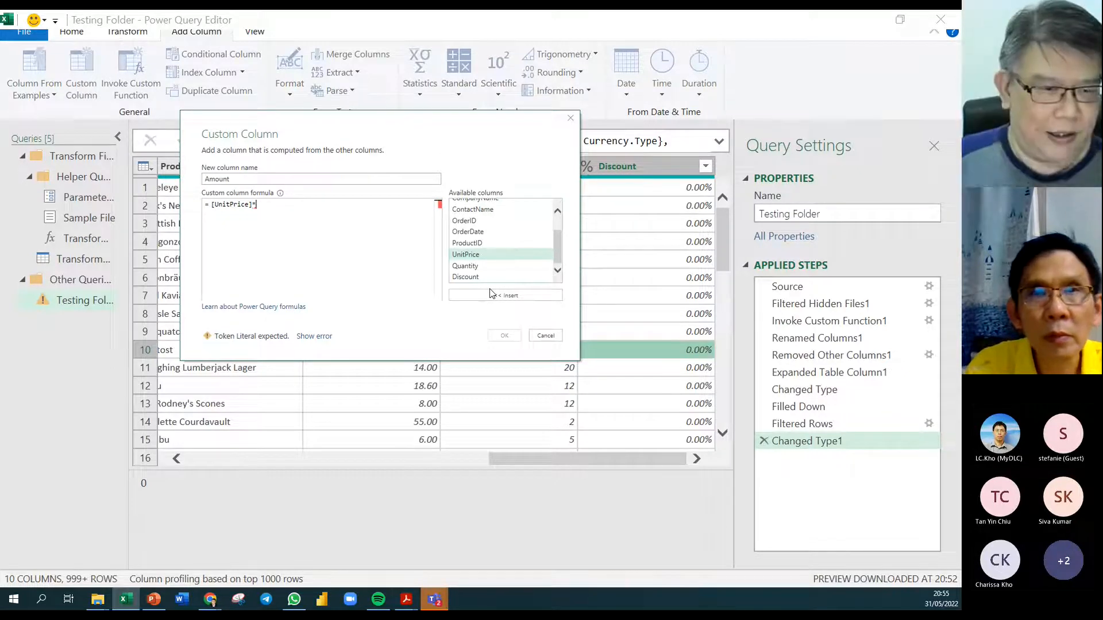
{"action": "left_click", "coordinate": [467, 266]}
{"action": "double_click", "coordinate": [467, 266]}
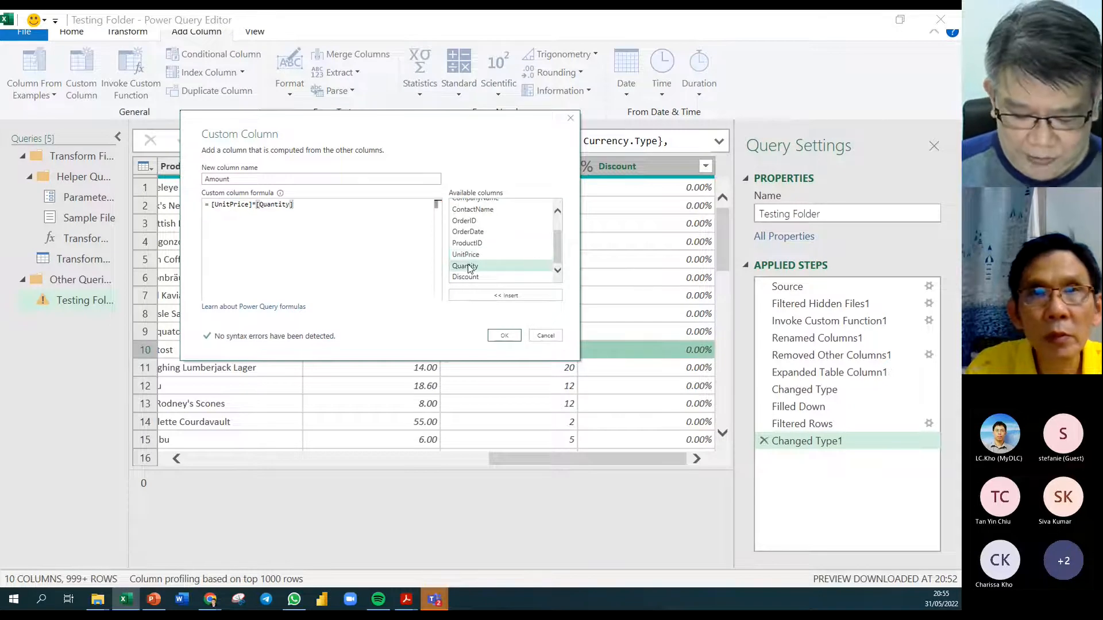
{"action": "type", "text": "*(1-"}
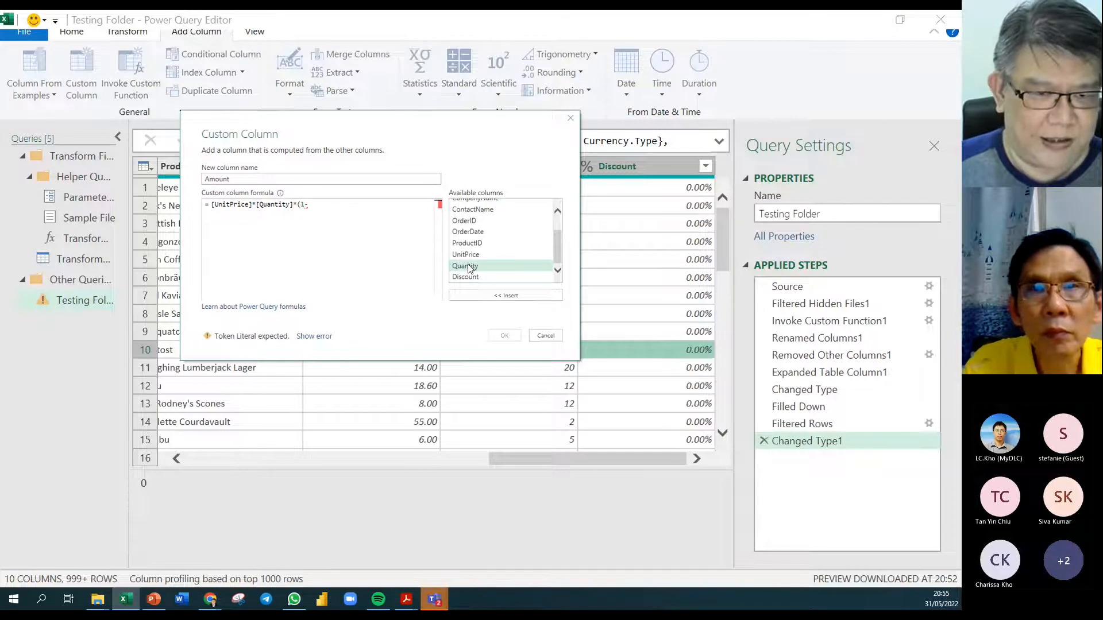
{"action": "double_click", "coordinate": [485, 277]}
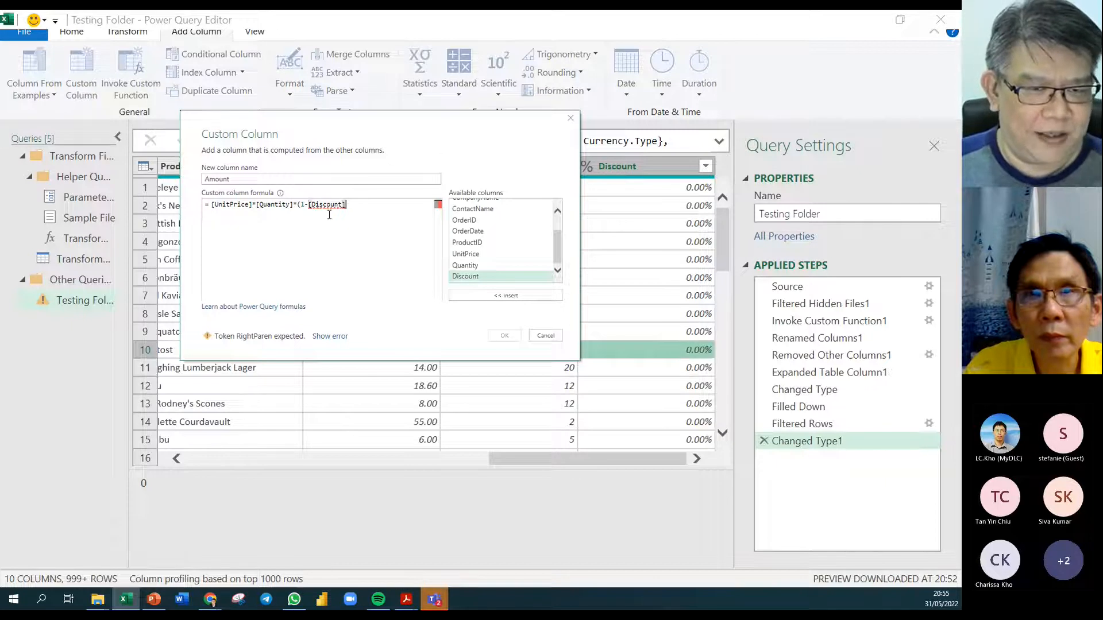
{"action": "type", "text": ")"}
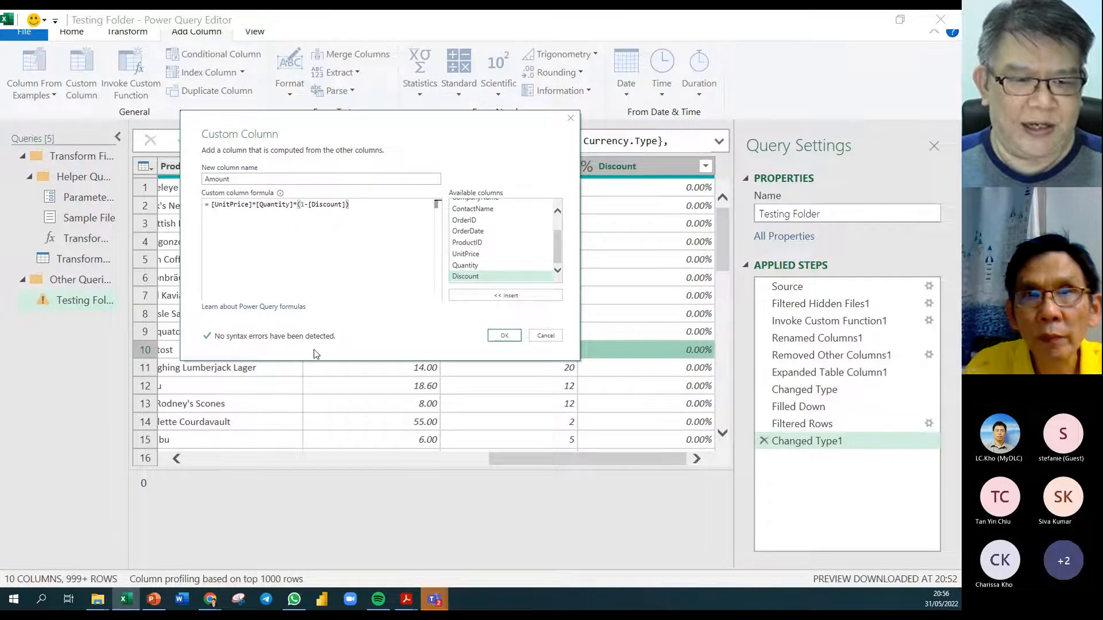
{"action": "left_click", "coordinate": [504, 336]}
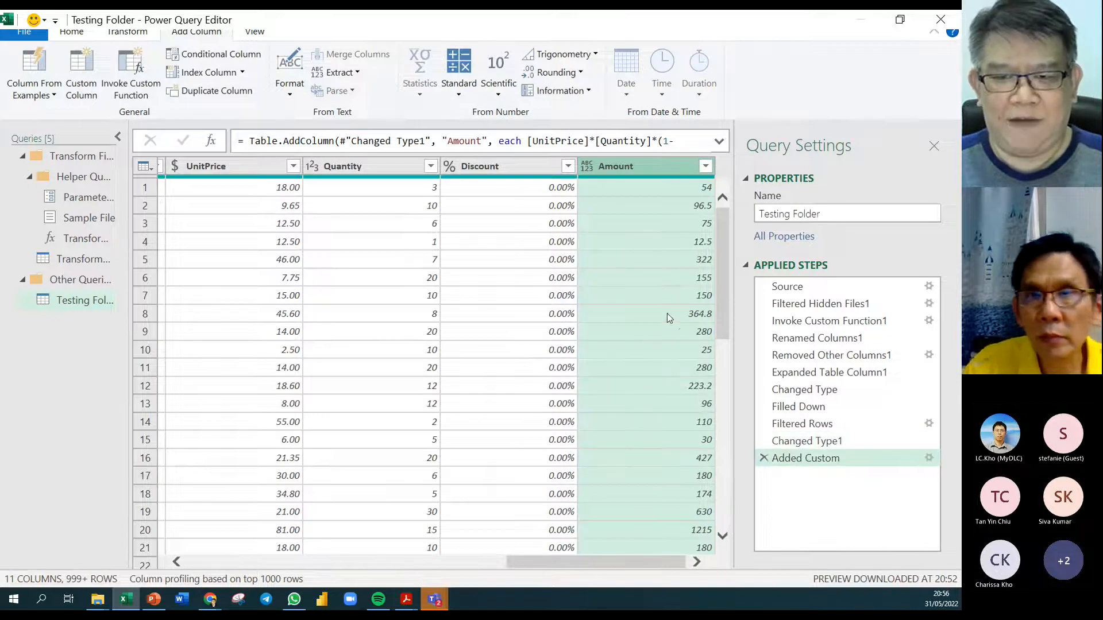
Change the data type of the Amount column to Currency
{"action": "left_click", "coordinate": [588, 168]}
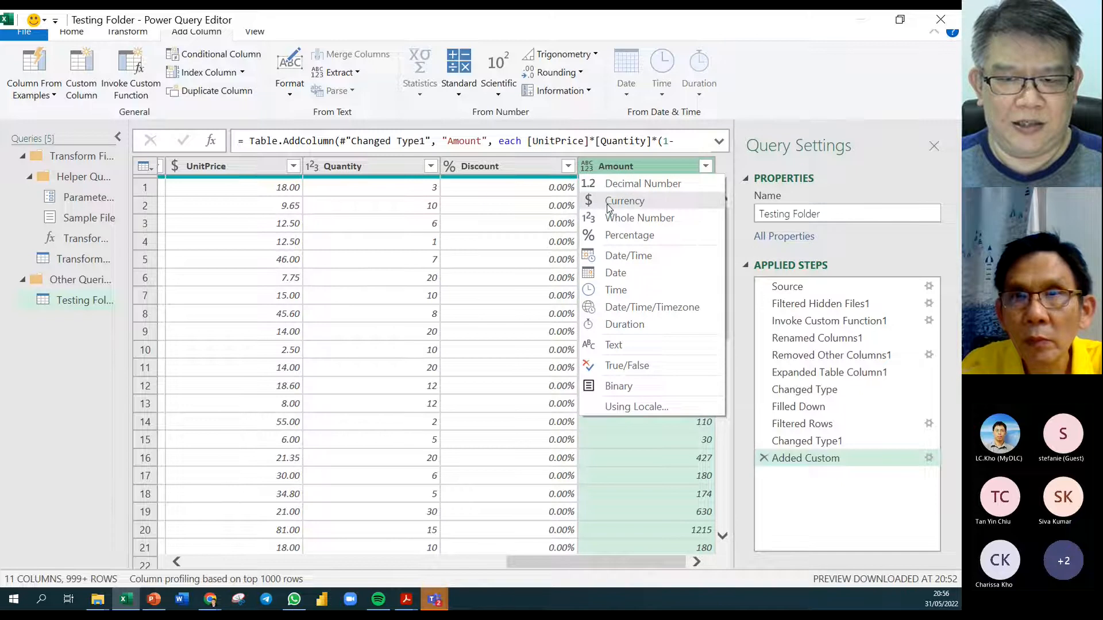
{"action": "left_click", "coordinate": [608, 204]}
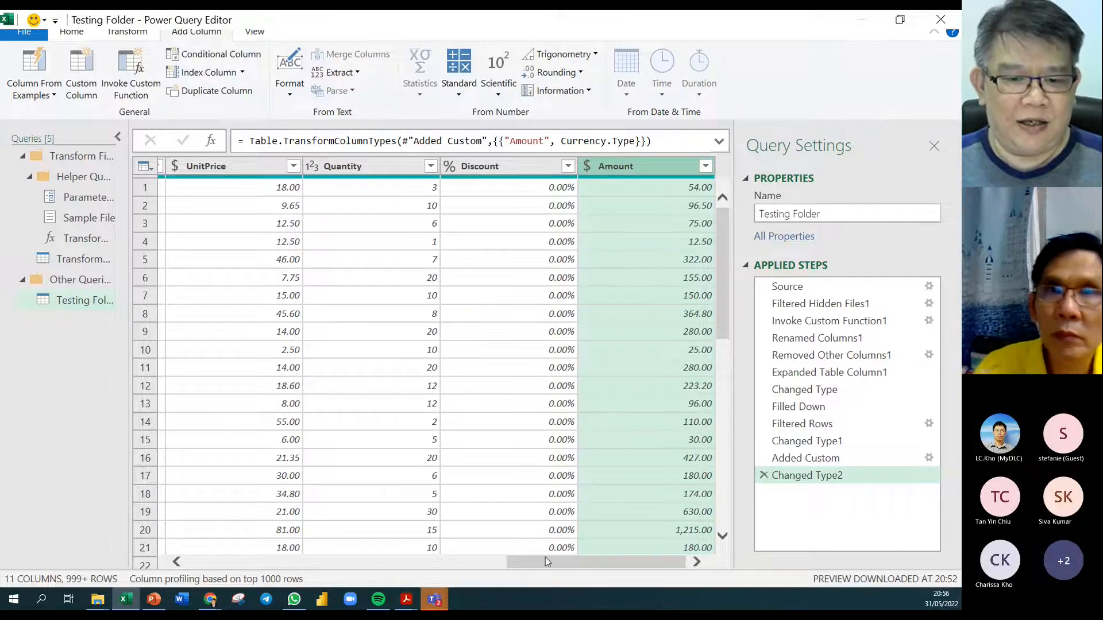
{"action": "left_click_drag", "start_coordinate": [545, 568], "coordinate": [227, 568]}
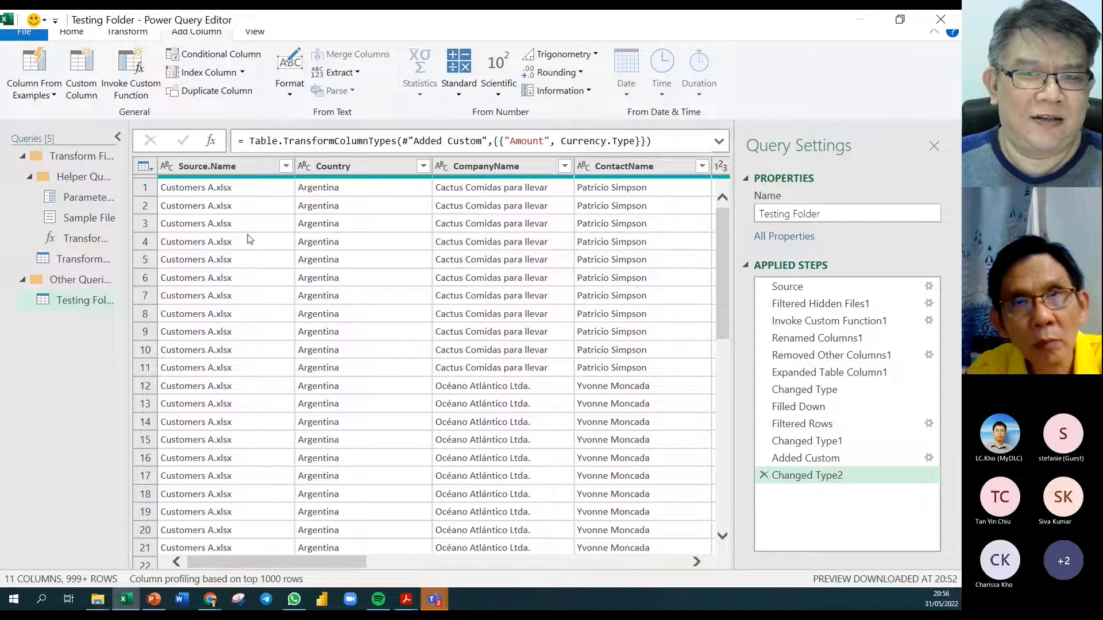
Load the query as a PivotTable Report in the existing worksheet at cell A1 and enlarge the PivotTable field list
{"action": "left_click", "coordinate": [78, 35]}
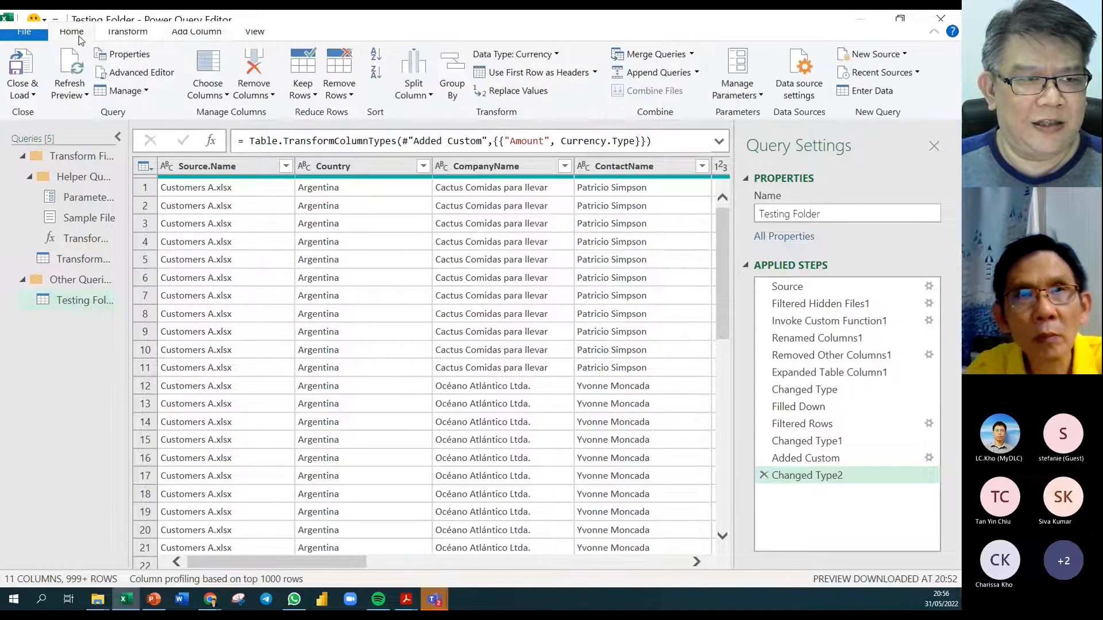
{"action": "left_click", "coordinate": [29, 93]}
{"action": "left_click", "coordinate": [52, 131]}
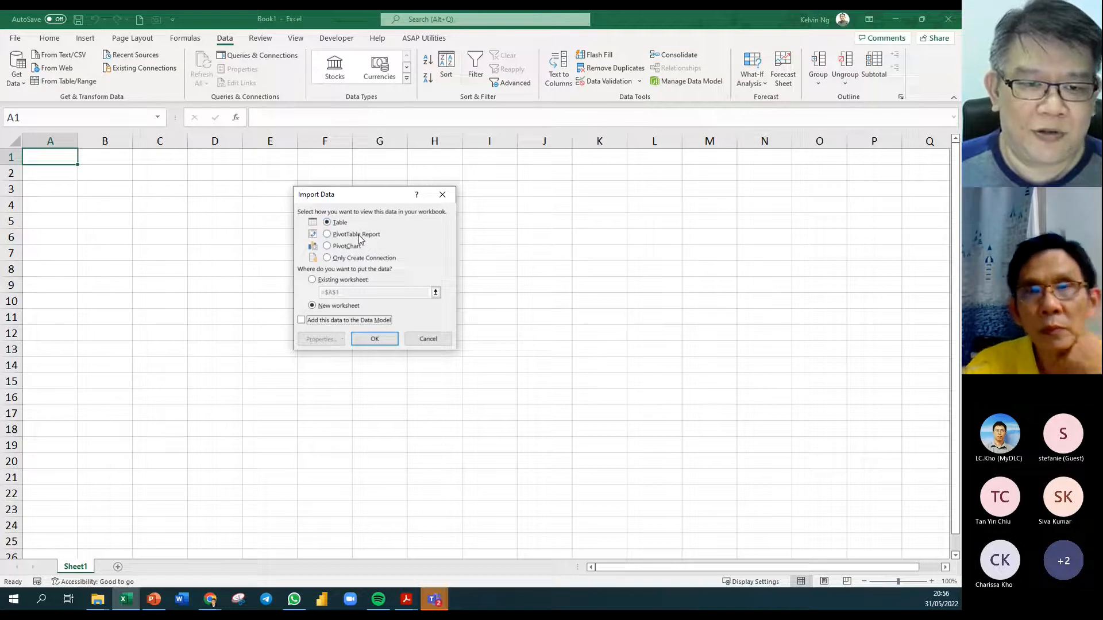
{"action": "left_click", "coordinate": [358, 235]}
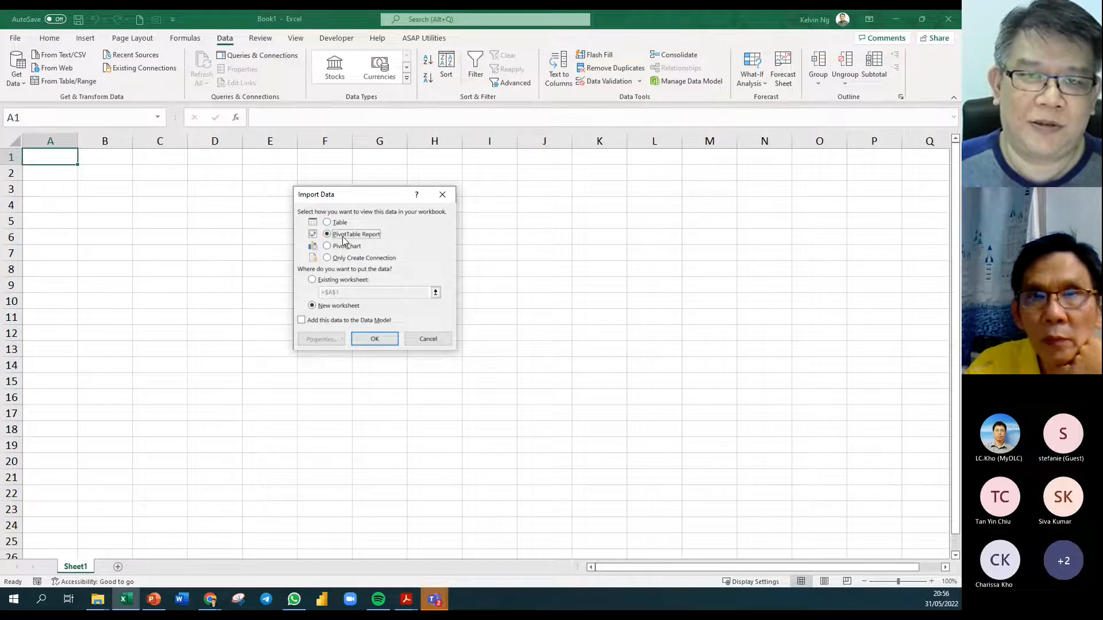
{"action": "left_click", "coordinate": [332, 281]}
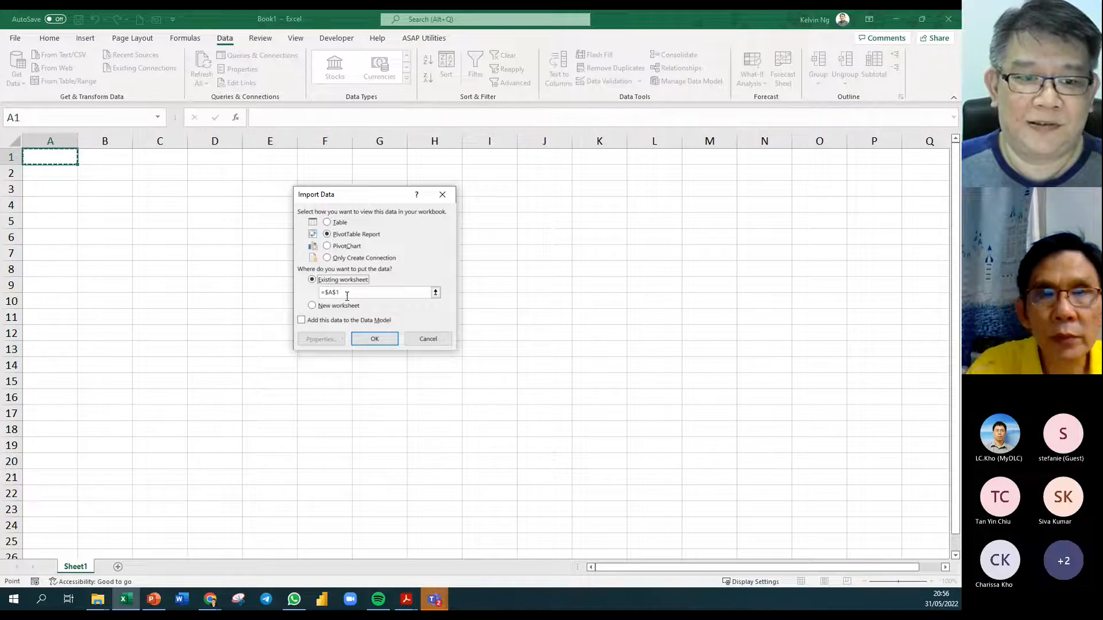
{"action": "left_click", "coordinate": [374, 339]}
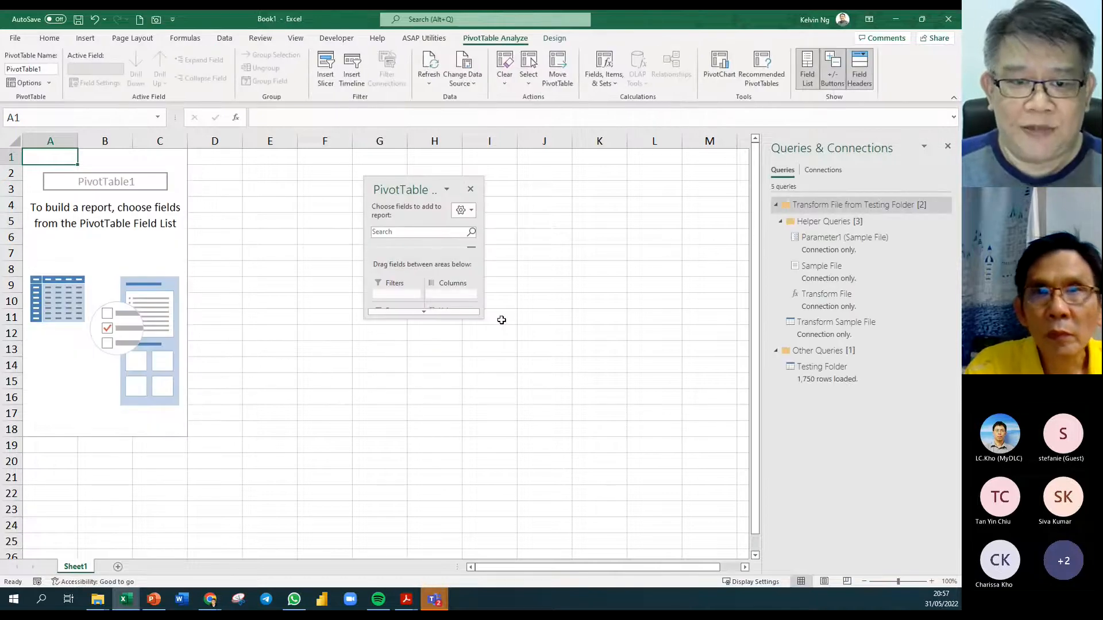
{"action": "left_click_drag", "start_coordinate": [482, 316], "coordinate": [596, 552]}
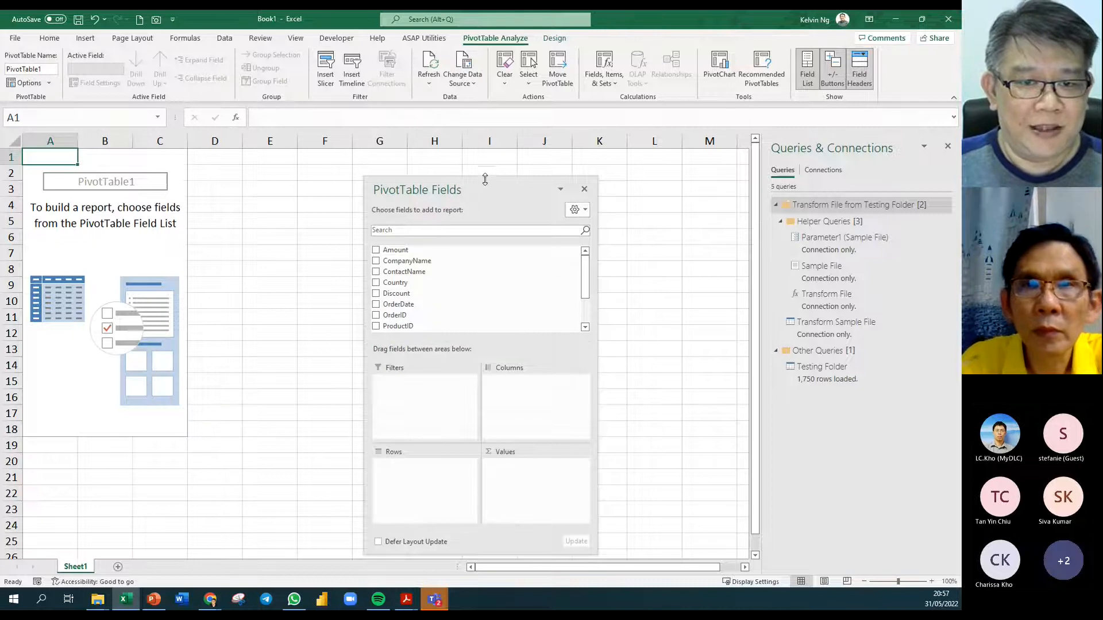
Enlarge the PivotTable field list upward and sort its fields in data source order
{"action": "left_click_drag", "start_coordinate": [485, 178], "coordinate": [486, 65]}
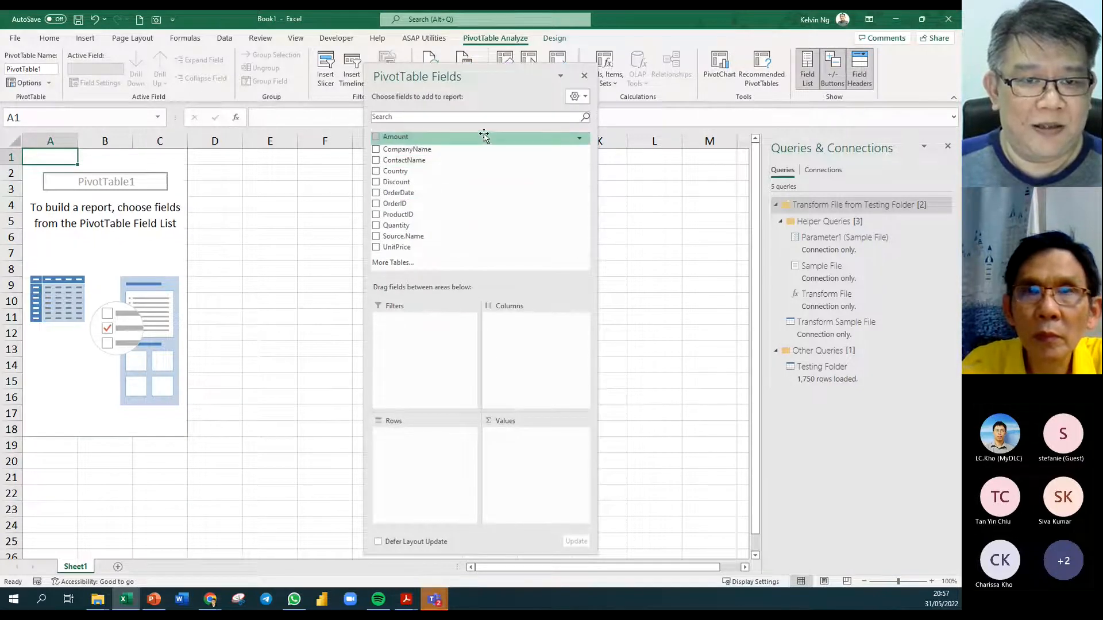
{"action": "left_click", "coordinate": [578, 97]}
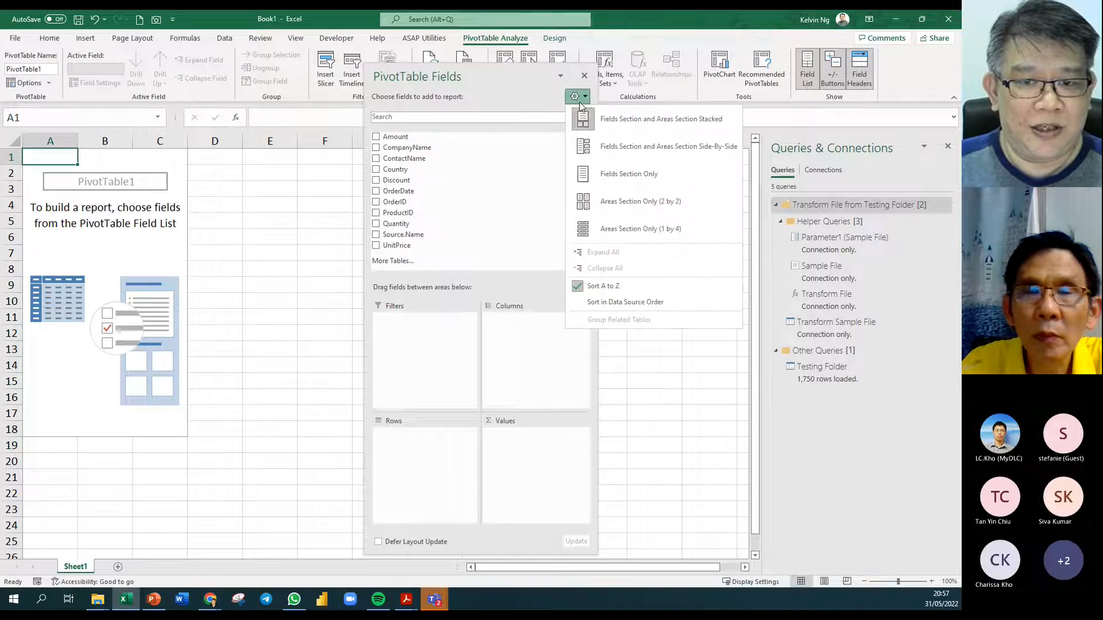
{"action": "left_click", "coordinate": [603, 303]}
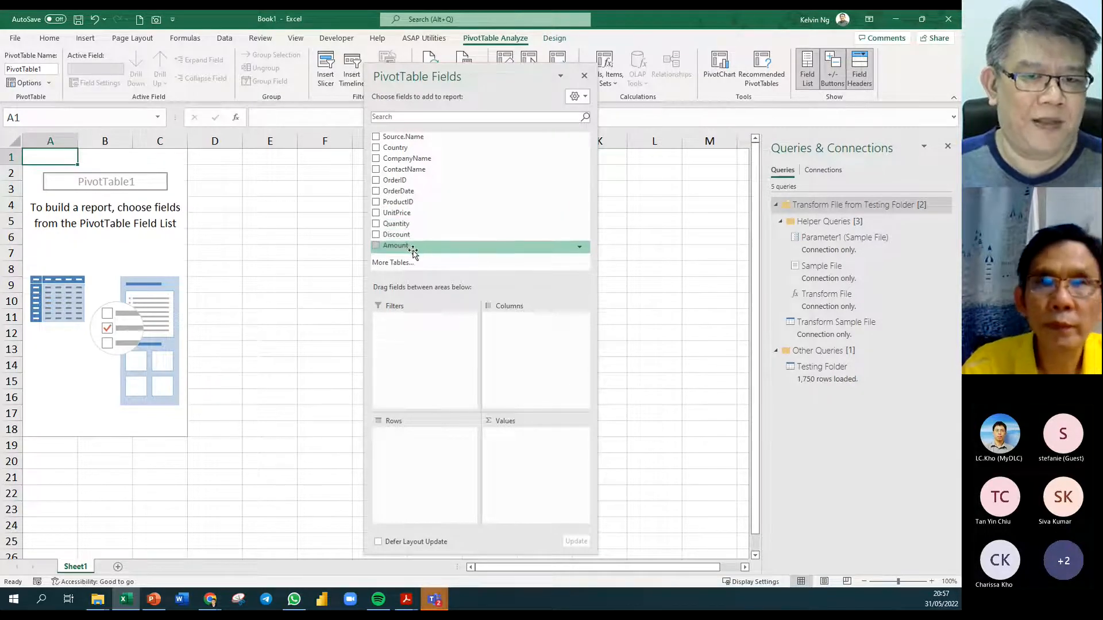
Lay out the PivotTable with Amount summed in Values, Country in Rows and Source.Name in Columns
{"action": "left_click_drag", "start_coordinate": [413, 253], "coordinate": [514, 458]}
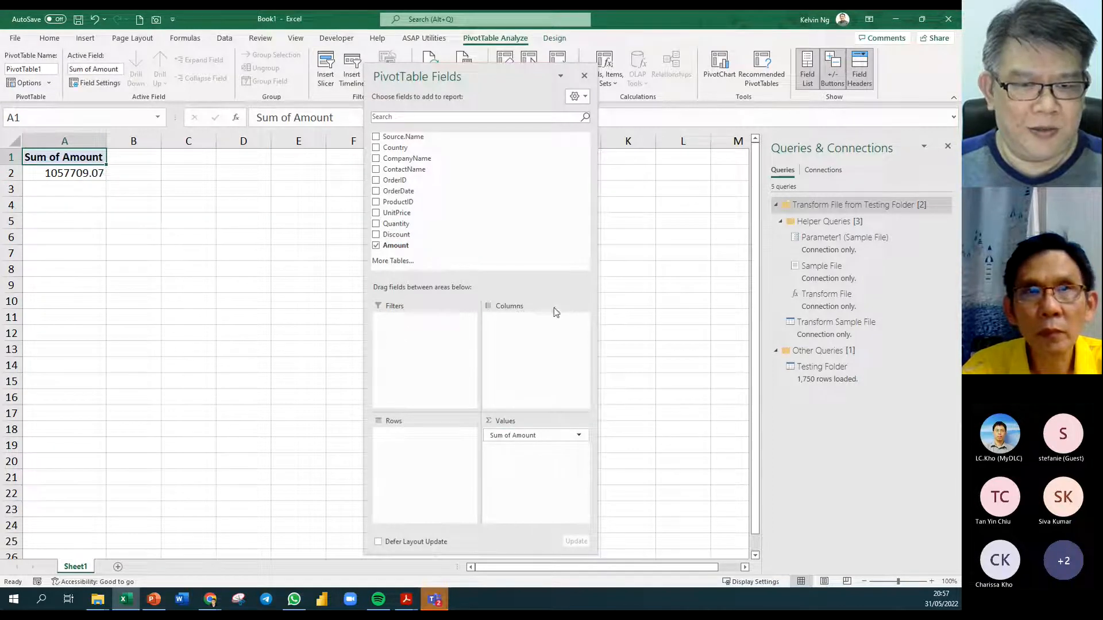
{"action": "left_click_drag", "start_coordinate": [453, 147], "coordinate": [438, 454]}
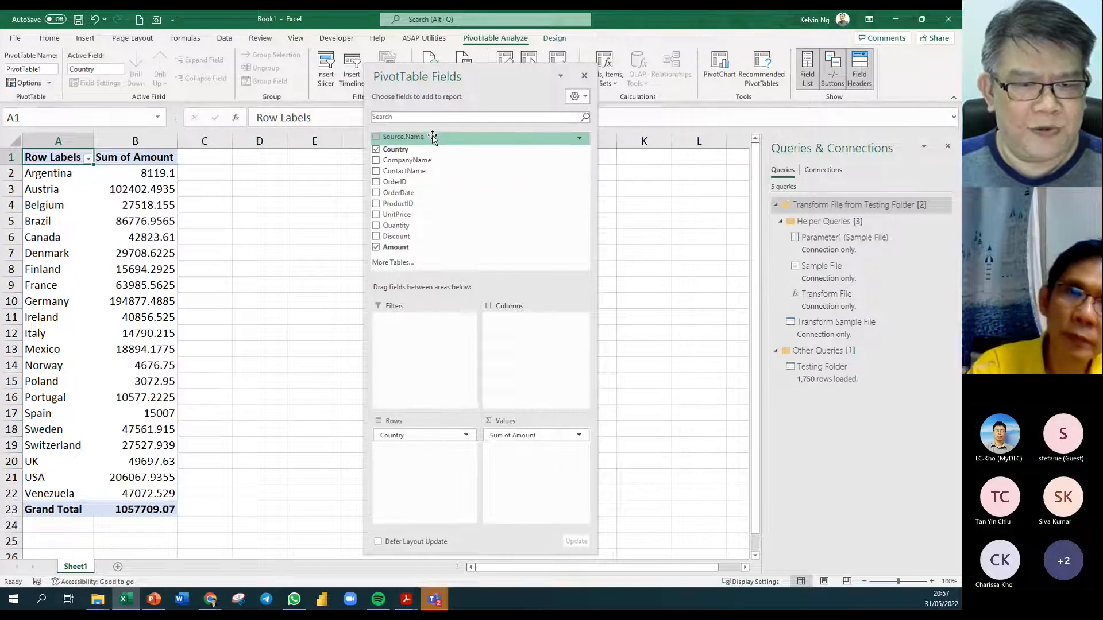
{"action": "left_click_drag", "start_coordinate": [432, 139], "coordinate": [537, 329]}
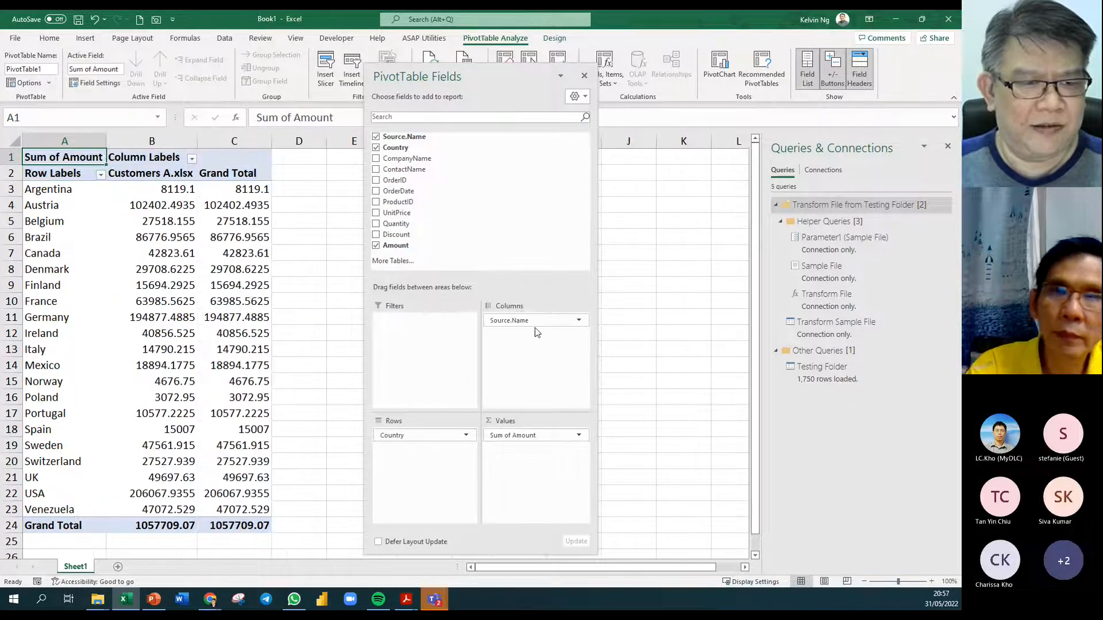
Apply the Comma Style number format to the PivotTable amounts in B3:C24, moving the field list out of the way
{"action": "left_click_drag", "start_coordinate": [169, 187], "coordinate": [255, 526]}
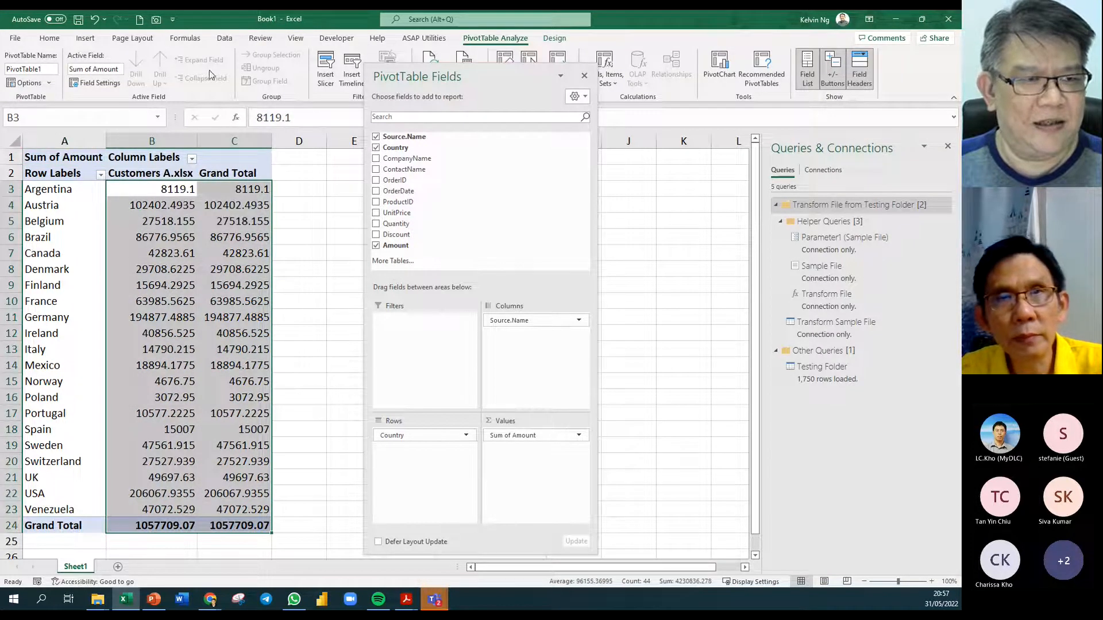
{"action": "left_click", "coordinate": [57, 41]}
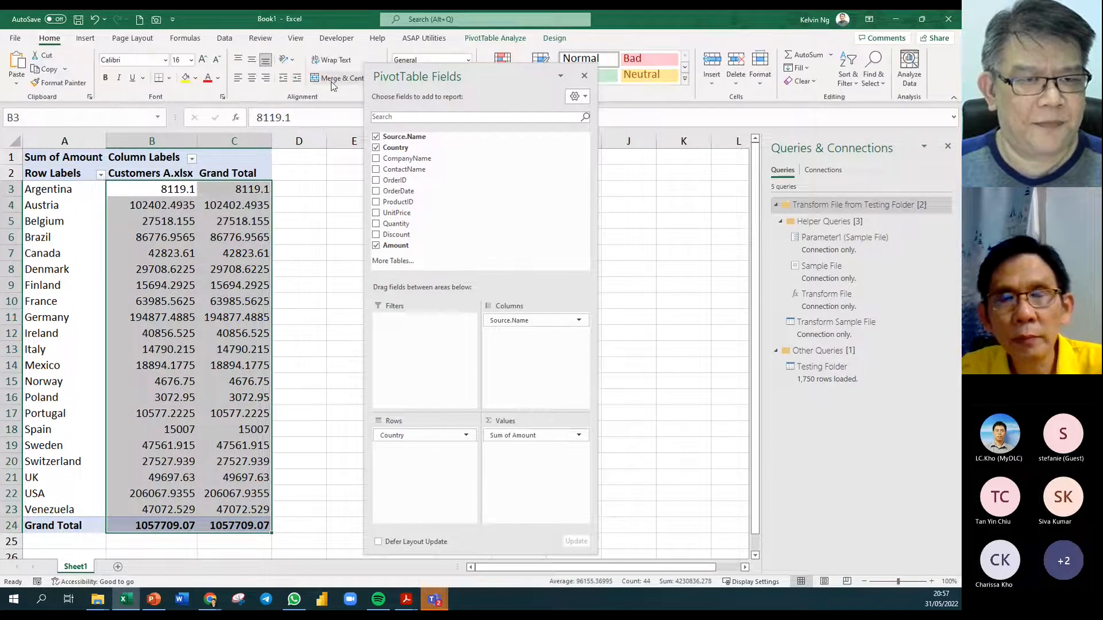
{"action": "left_click_drag", "start_coordinate": [432, 73], "coordinate": [556, 145]}
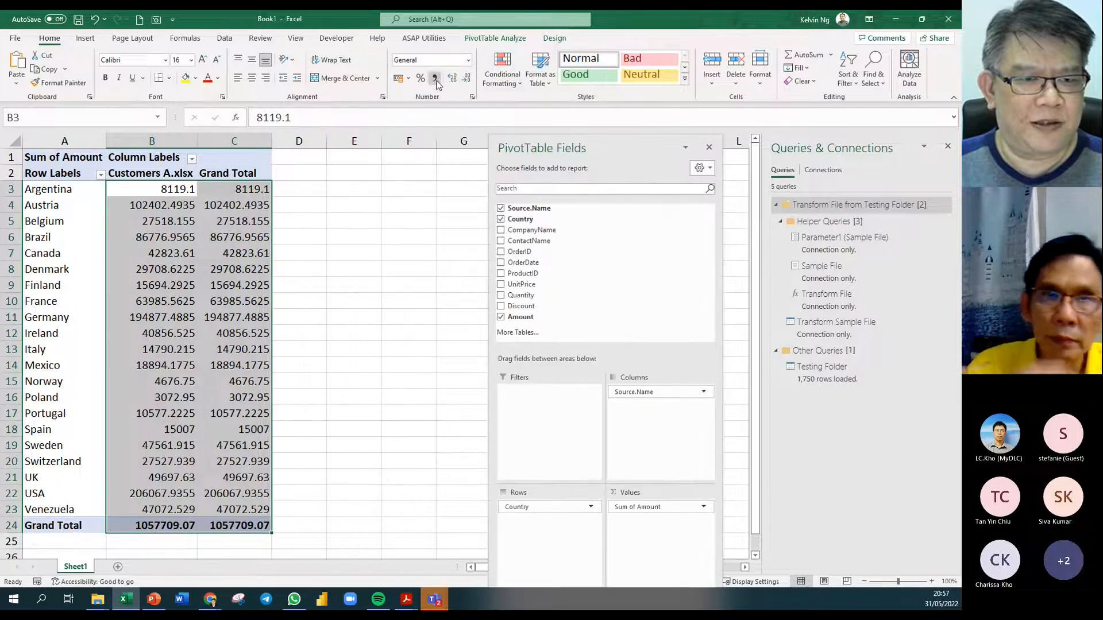
{"action": "left_click", "coordinate": [435, 78]}
{"action": "left_click", "coordinate": [185, 284]}
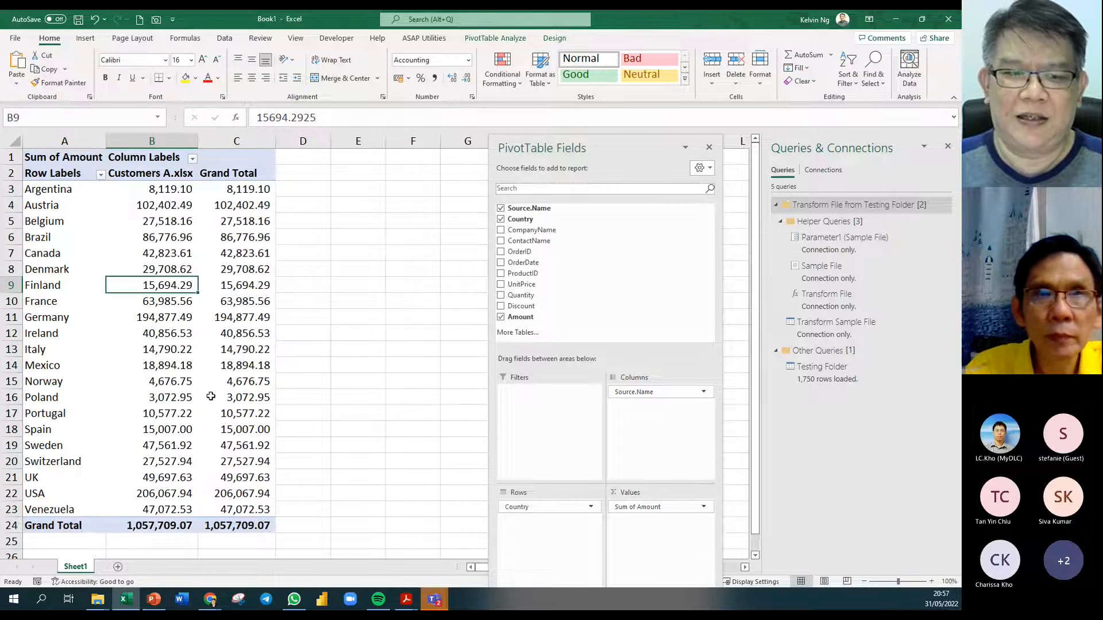
Switch to the test folder in File Explorer and move the Customers B workbook into Testing Folder
{"action": "left_click", "coordinate": [94, 600]}
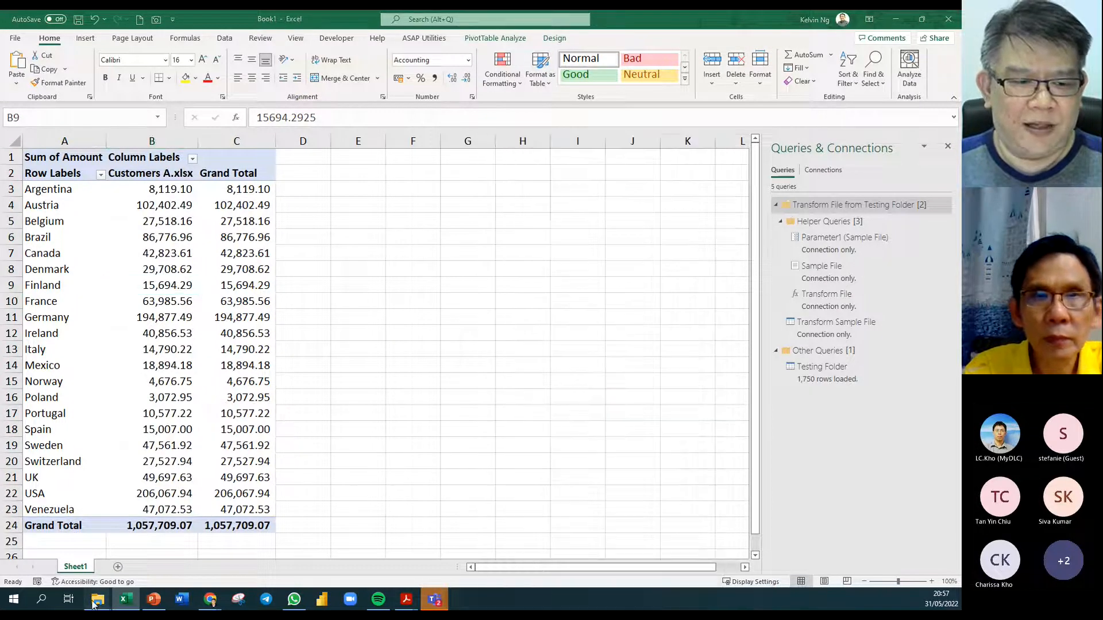
{"action": "left_click", "coordinate": [166, 556]}
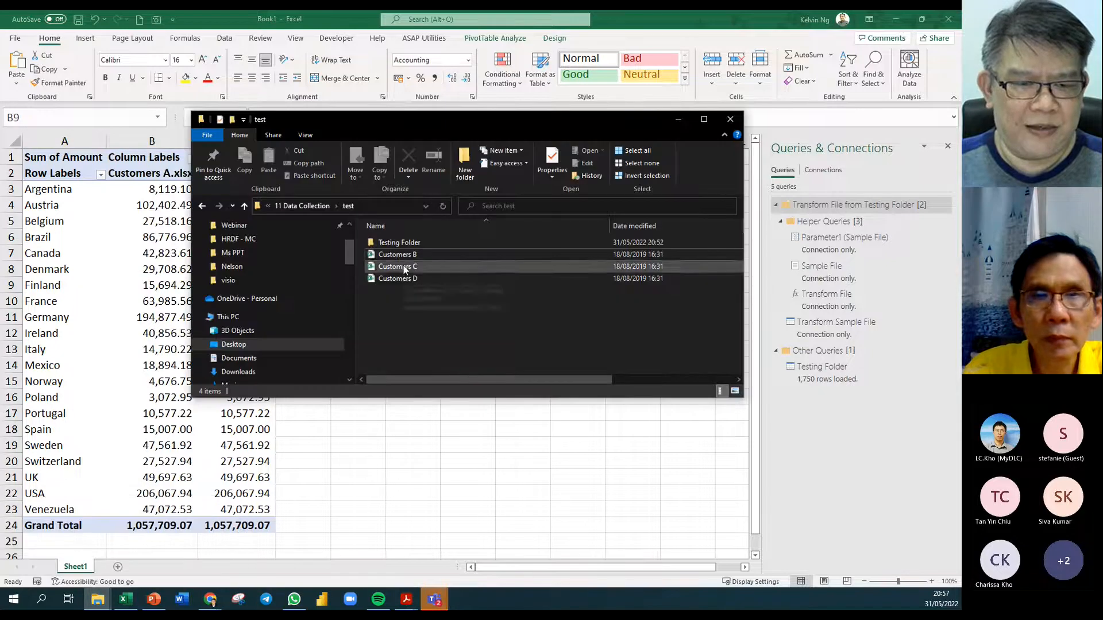
{"action": "left_click", "coordinate": [381, 257]}
{"action": "left_click_drag", "start_coordinate": [371, 262], "coordinate": [398, 242]}
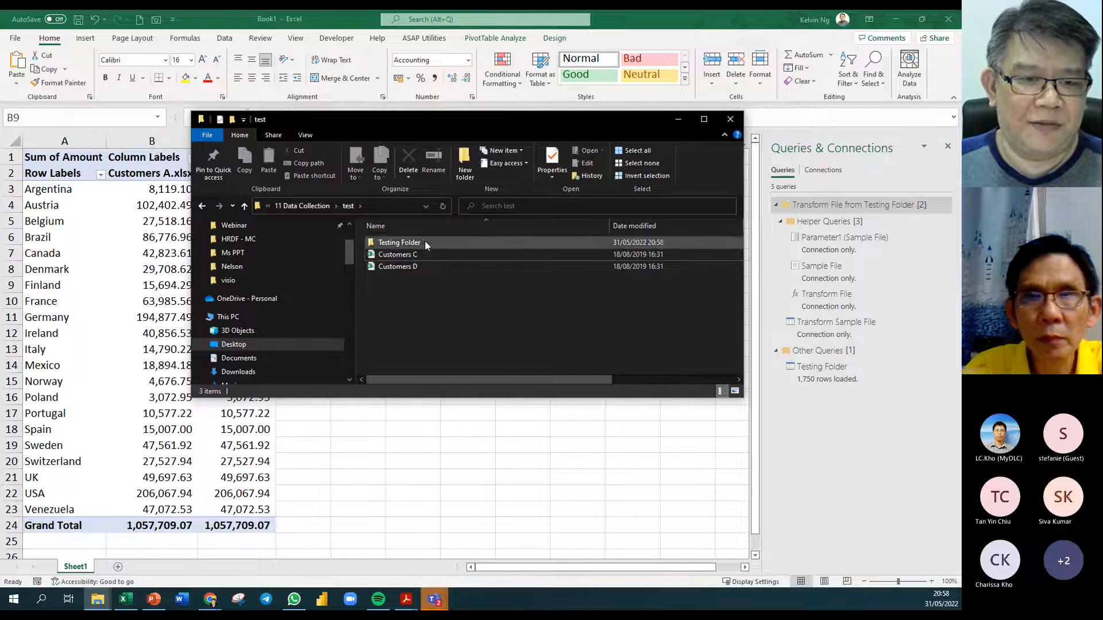
Return to the Excel workbook and refresh the PivotTable to include the Customers B data
{"action": "left_click", "coordinate": [158, 290]}
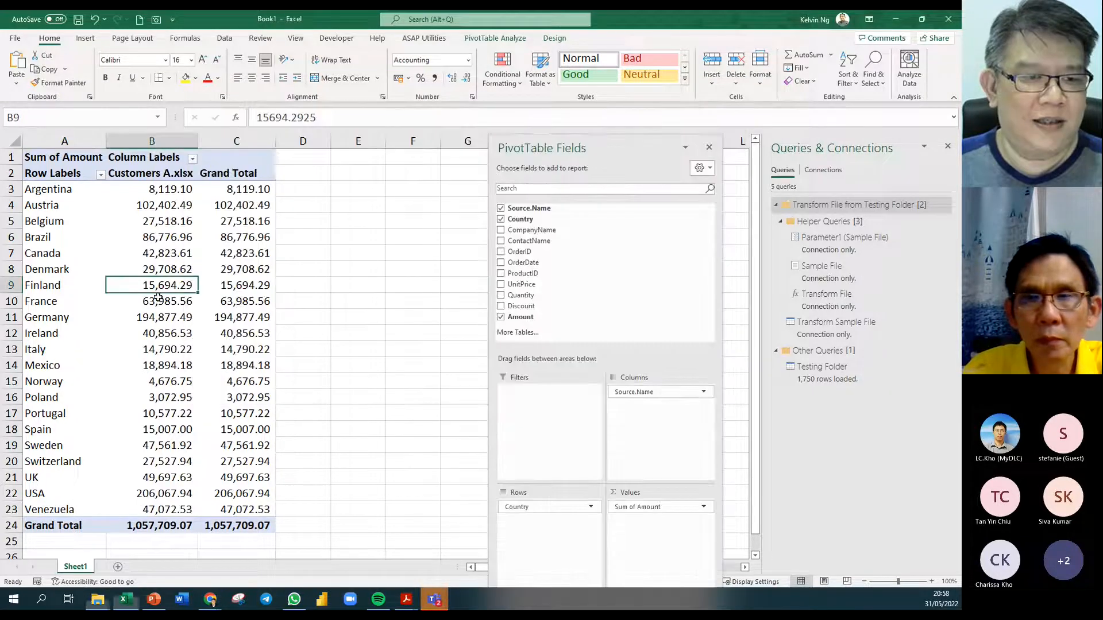
{"action": "right_click", "coordinate": [164, 242]}
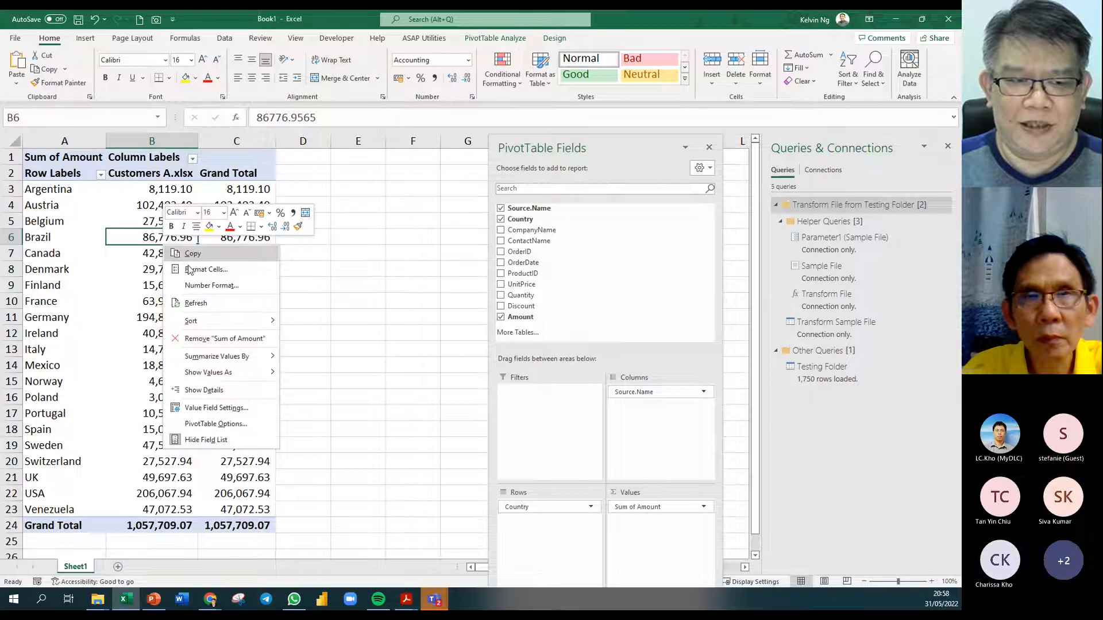
{"action": "left_click", "coordinate": [219, 306]}
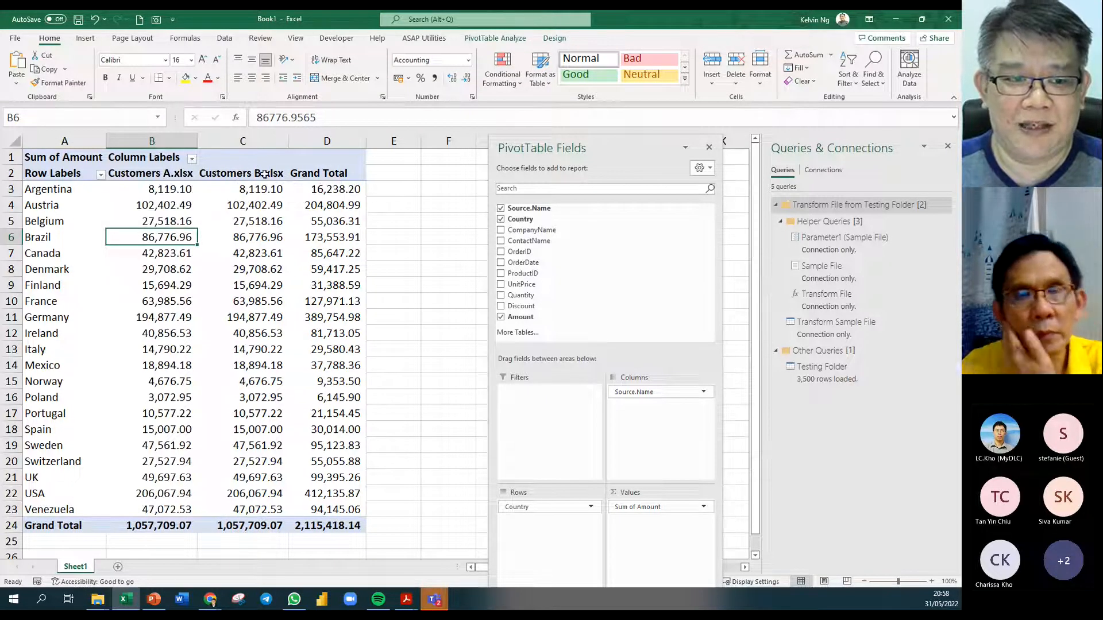
Switch to the test folder in File Explorer and move the Customers C and Customers D workbooks into Testing Folder
{"action": "left_click", "coordinate": [97, 599]}
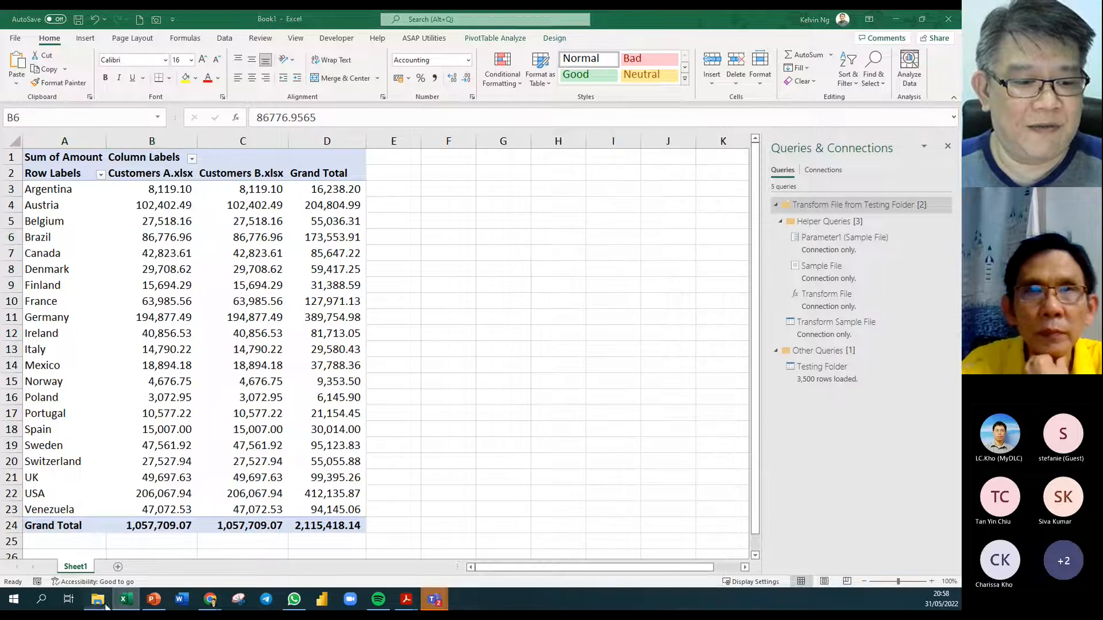
{"action": "left_click", "coordinate": [185, 565]}
{"action": "left_click_drag", "start_coordinate": [432, 280], "coordinate": [392, 244]}
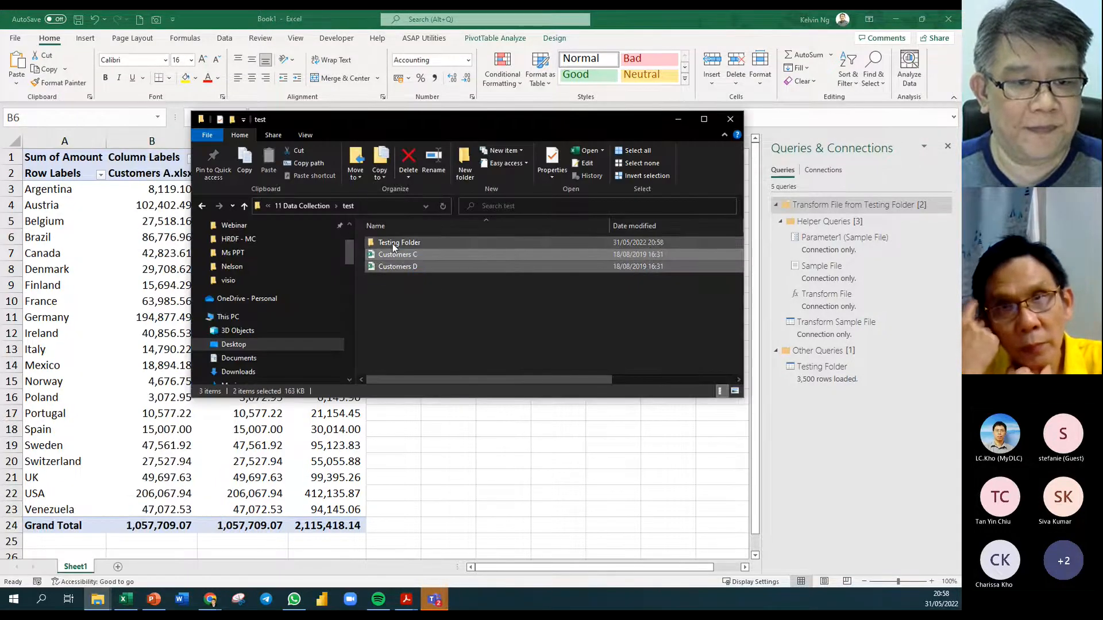
Return to Excel, refresh the PivotTable to include Customers C and D, and move the field list off the Grand Total column
{"action": "left_click", "coordinate": [171, 232]}
{"action": "right_click", "coordinate": [247, 218]}
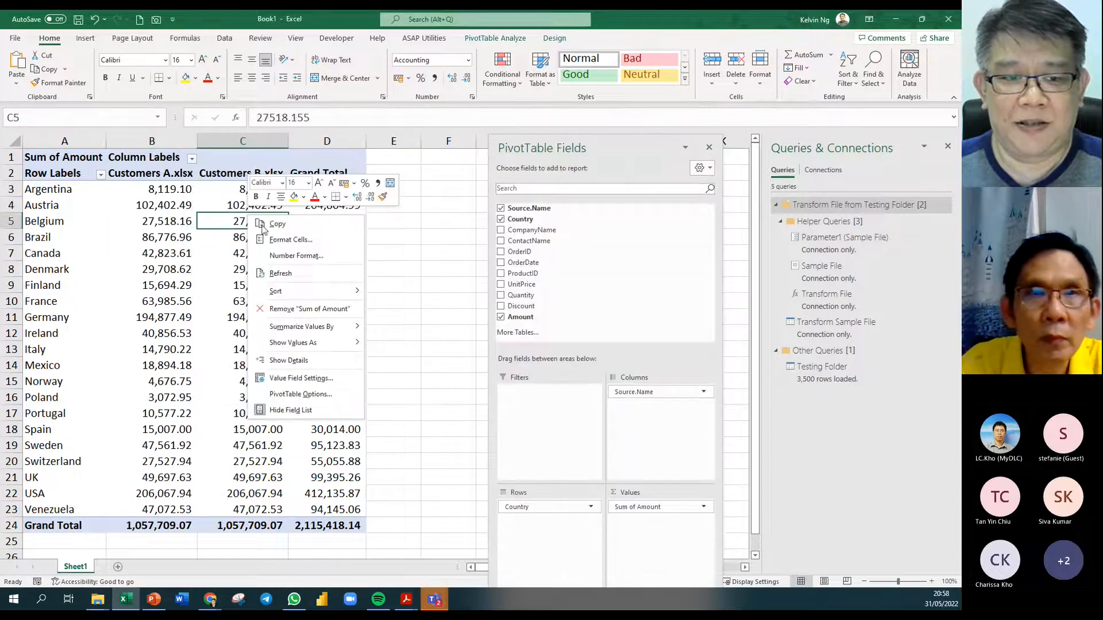
{"action": "left_click", "coordinate": [310, 274]}
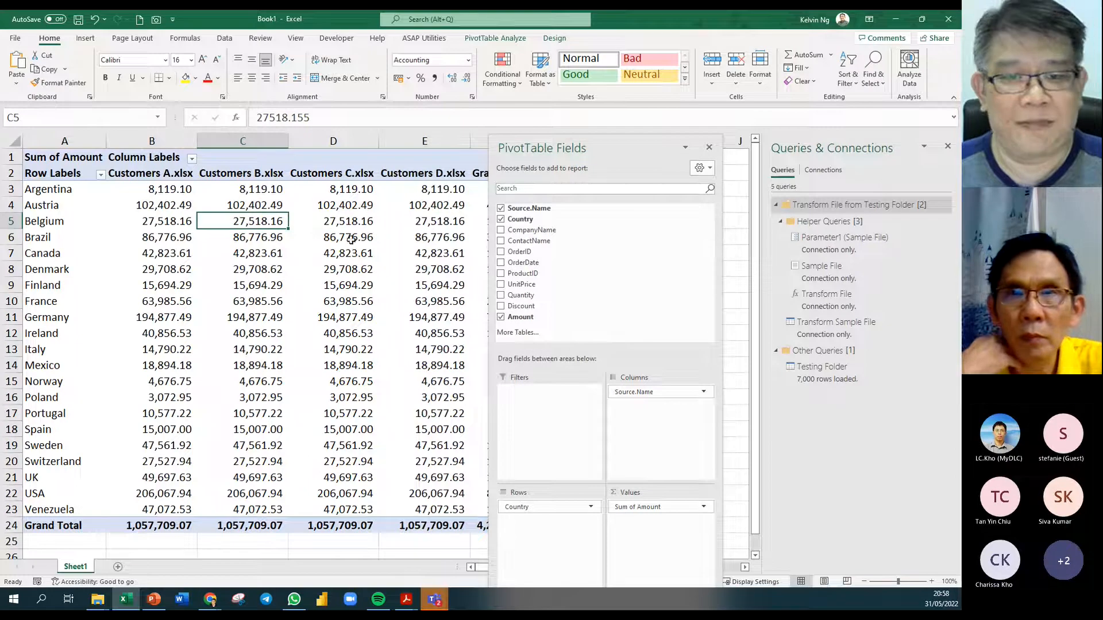
{"action": "left_click_drag", "start_coordinate": [572, 153], "coordinate": [668, 124]}
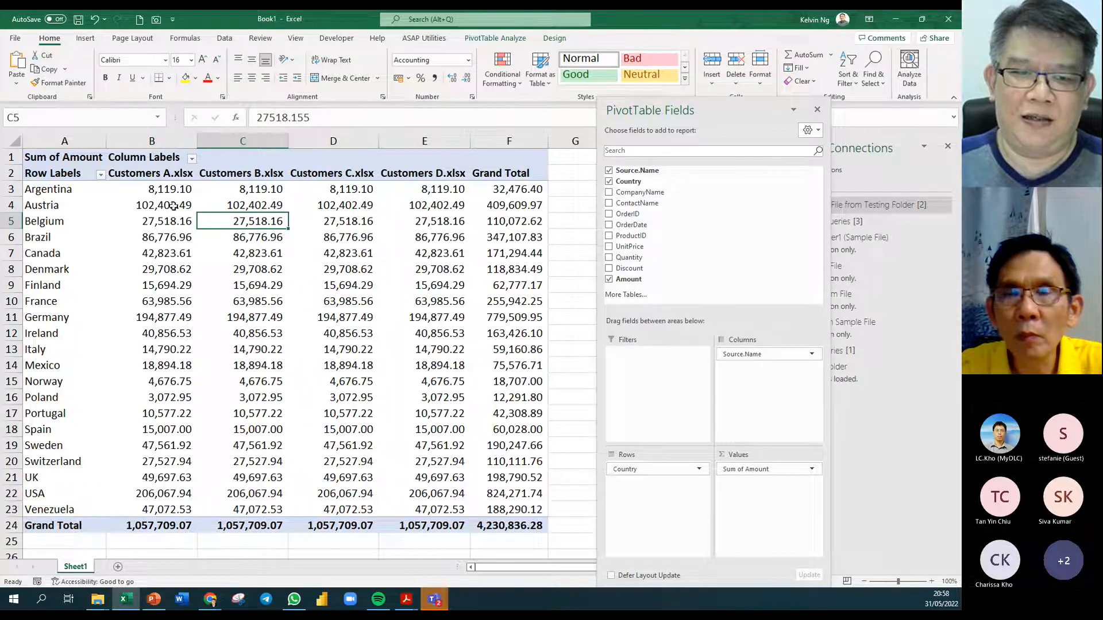
{"action": "mouse_move", "coordinate": [437, 326]}
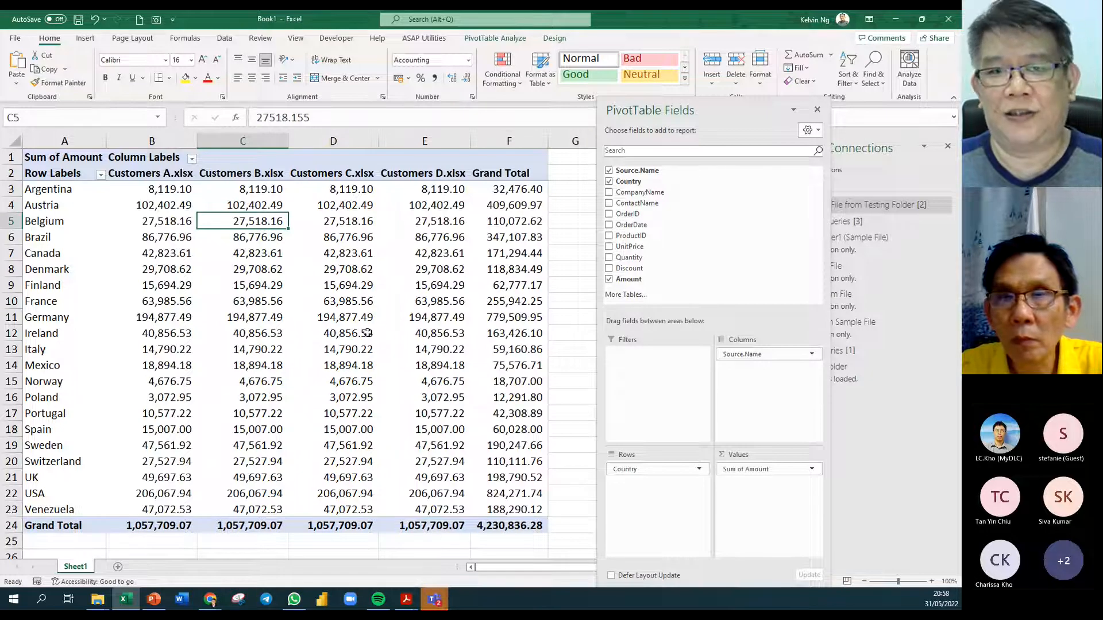
{"action": "mouse_move", "coordinate": [382, 339]}
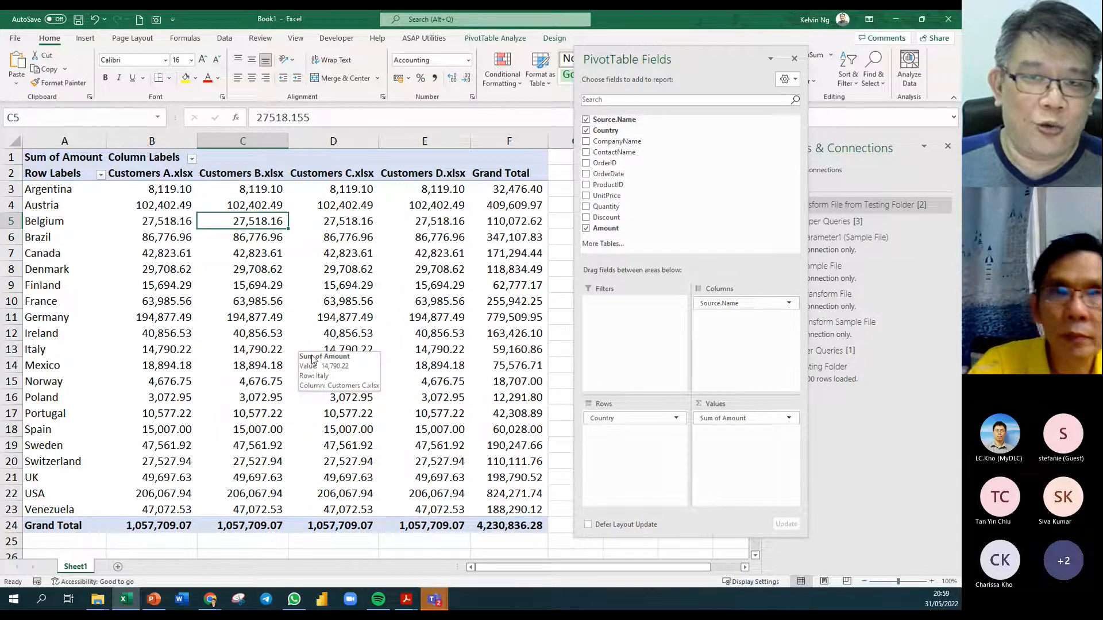
Switch to File Explorer and go up from the test folder to the 11 Data Collection folder
{"action": "mouse_move", "coordinate": [313, 349]}
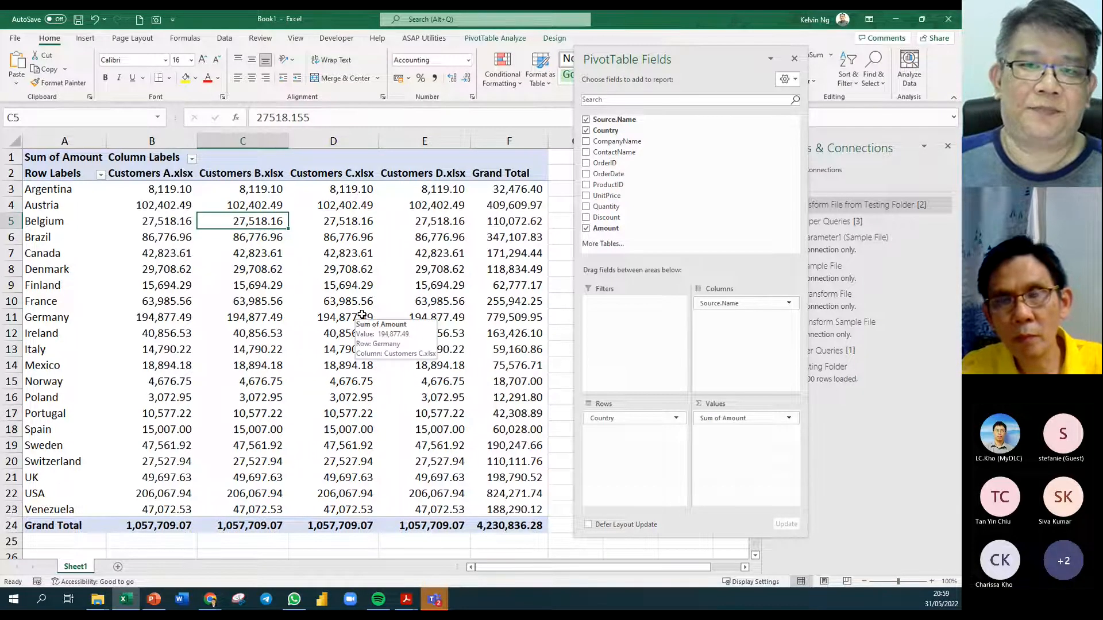
{"action": "left_click_drag", "start_coordinate": [655, 67], "coordinate": [676, 45]}
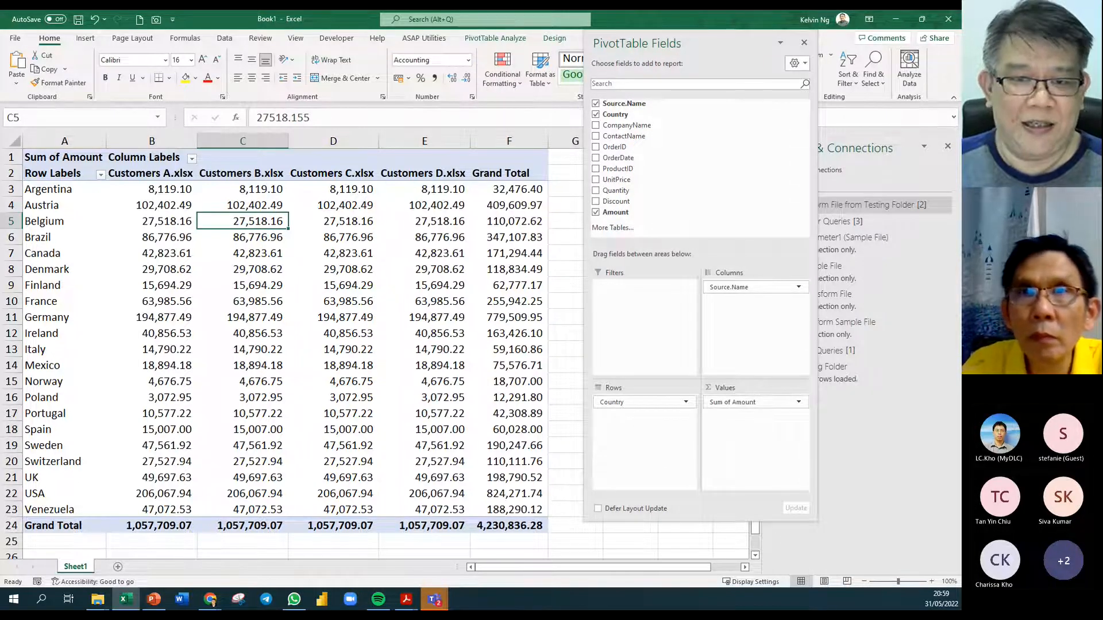
{"action": "left_click", "coordinate": [127, 602]}
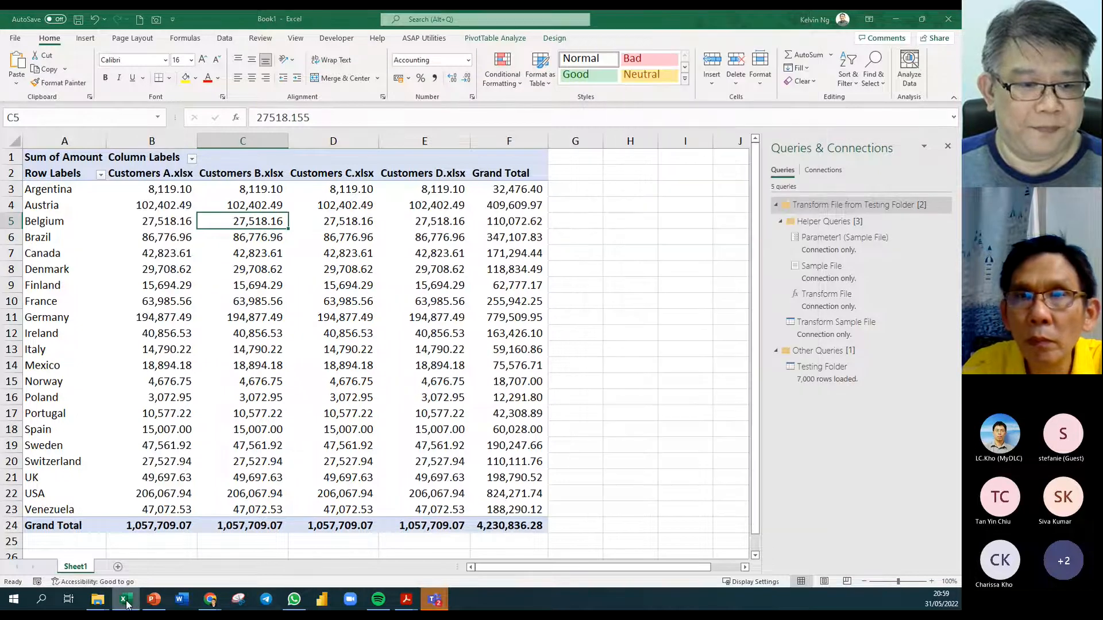
{"action": "left_click", "coordinate": [127, 602]}
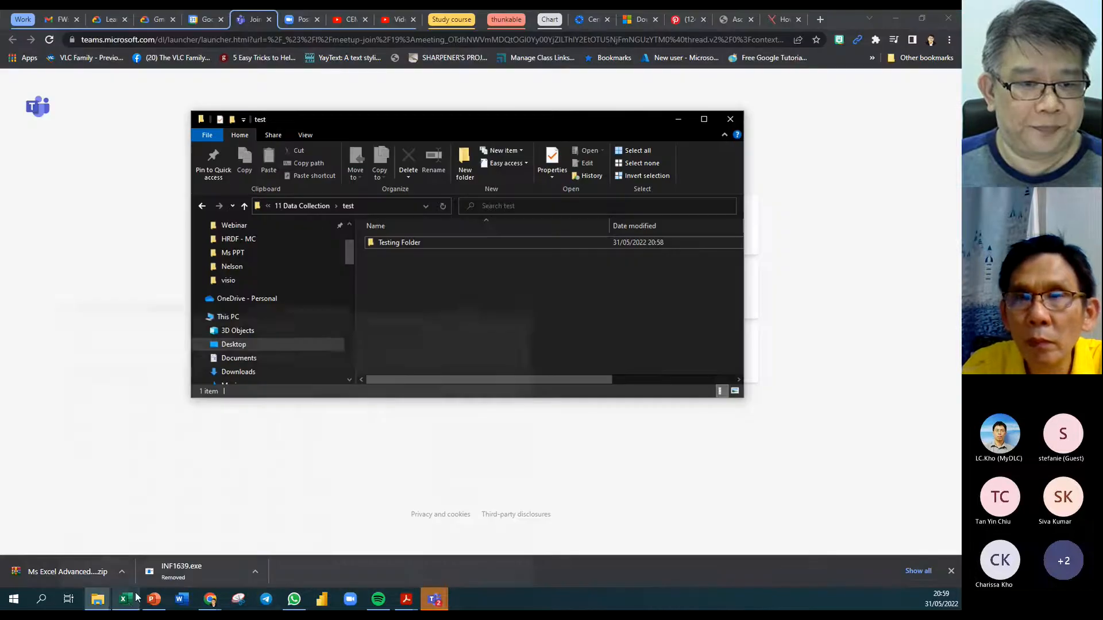
{"action": "left_click", "coordinate": [305, 208]}
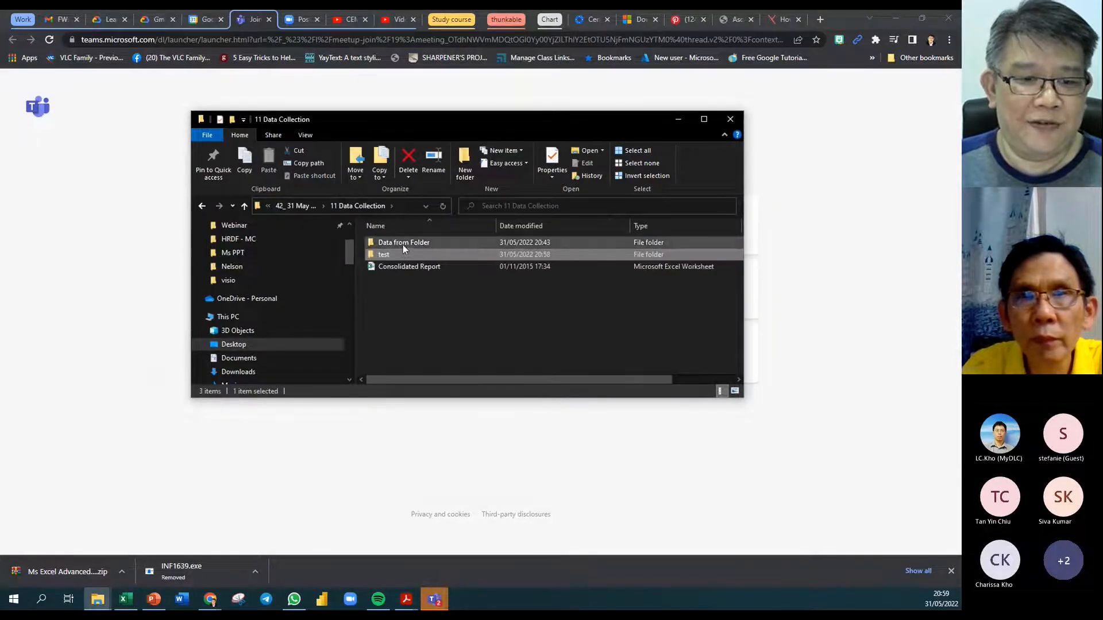
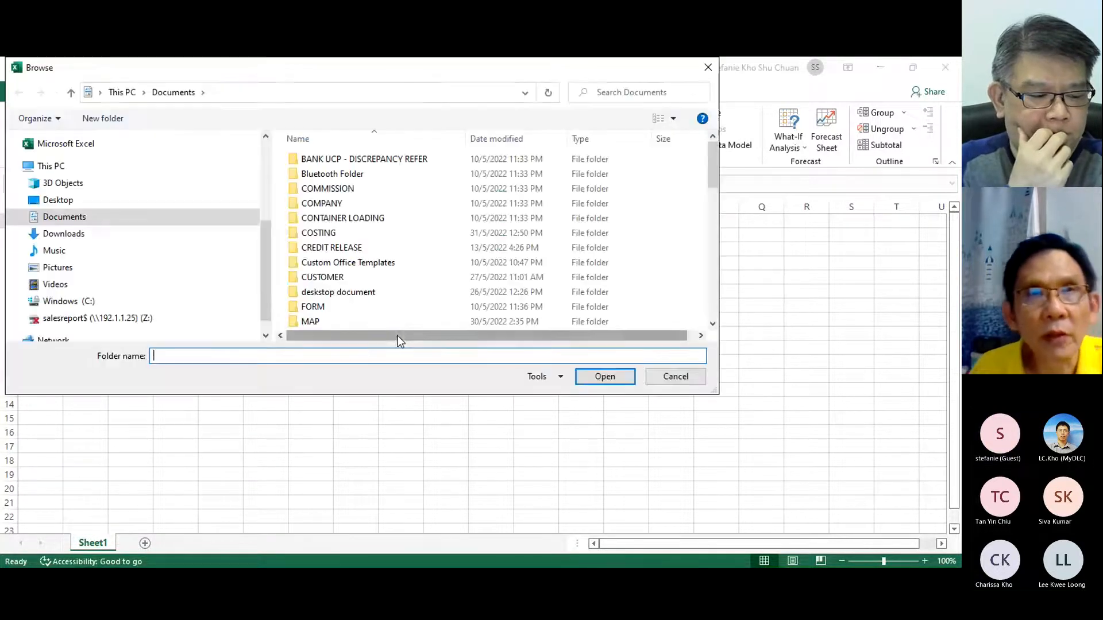
{"action": "left_click", "coordinate": [100, 93]}
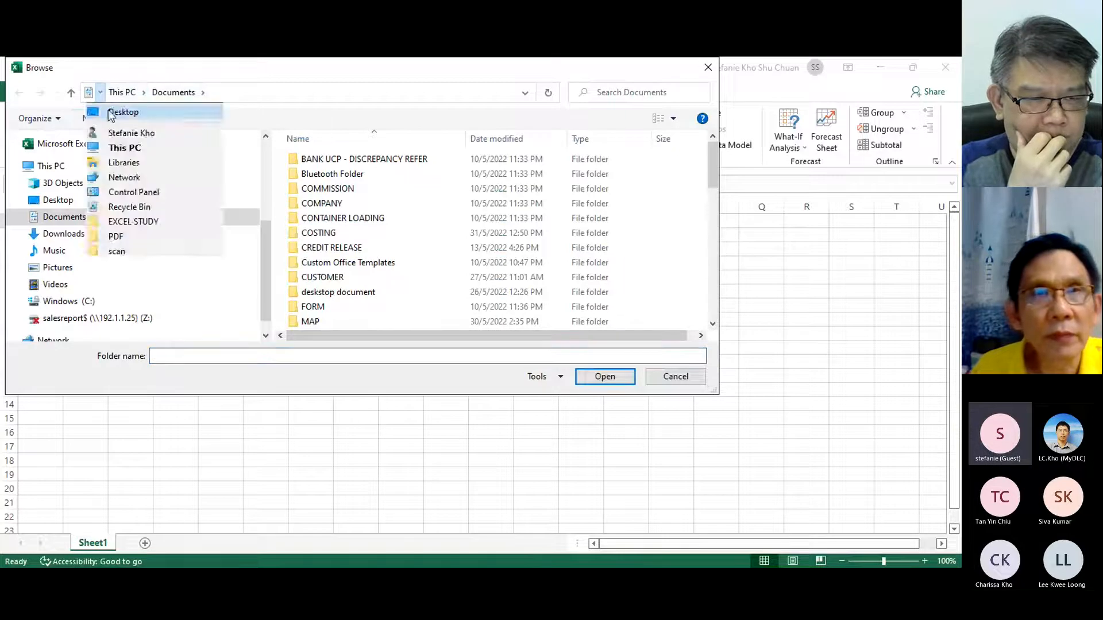
{"action": "left_click", "coordinate": [112, 112]}
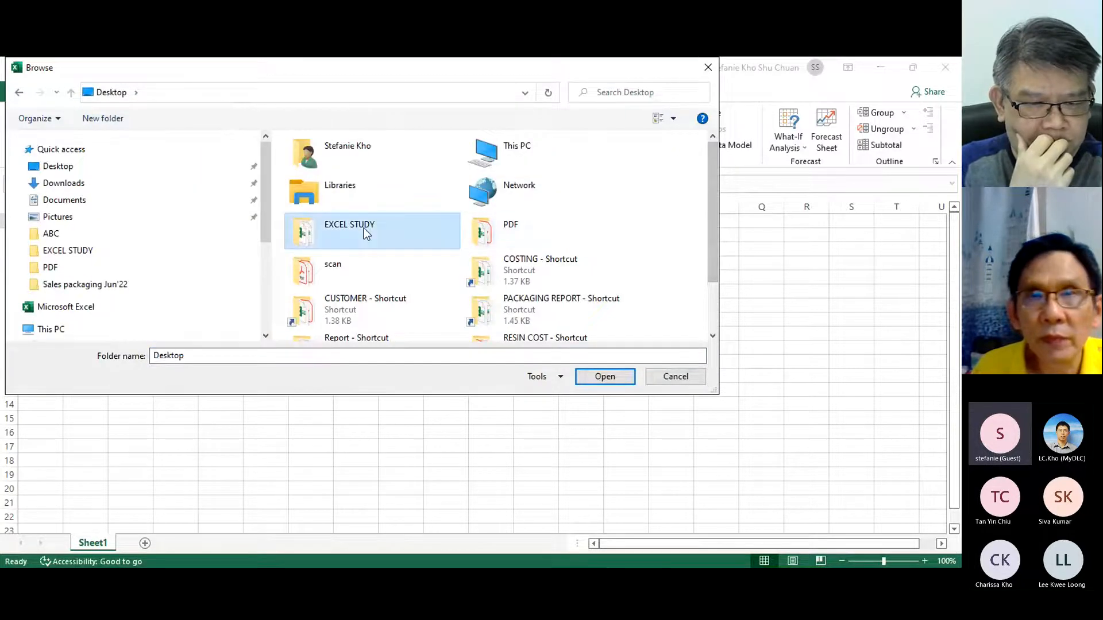
{"action": "double_click", "coordinate": [364, 229]}
{"action": "double_click", "coordinate": [367, 179]}
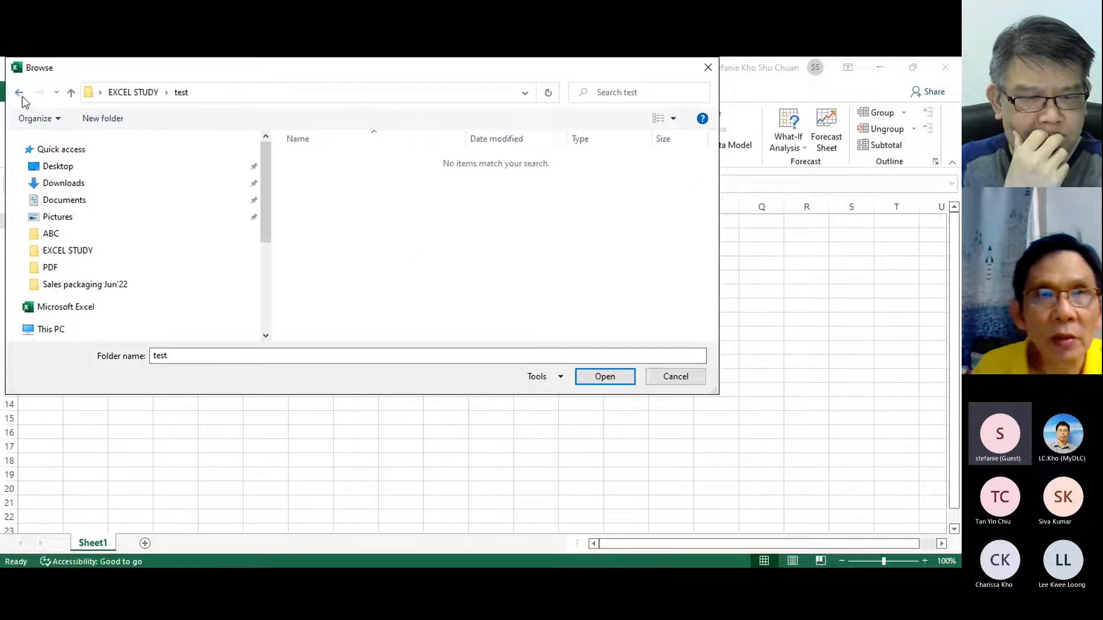
{"action": "left_click", "coordinate": [19, 93]}
{"action": "double_click", "coordinate": [348, 164]}
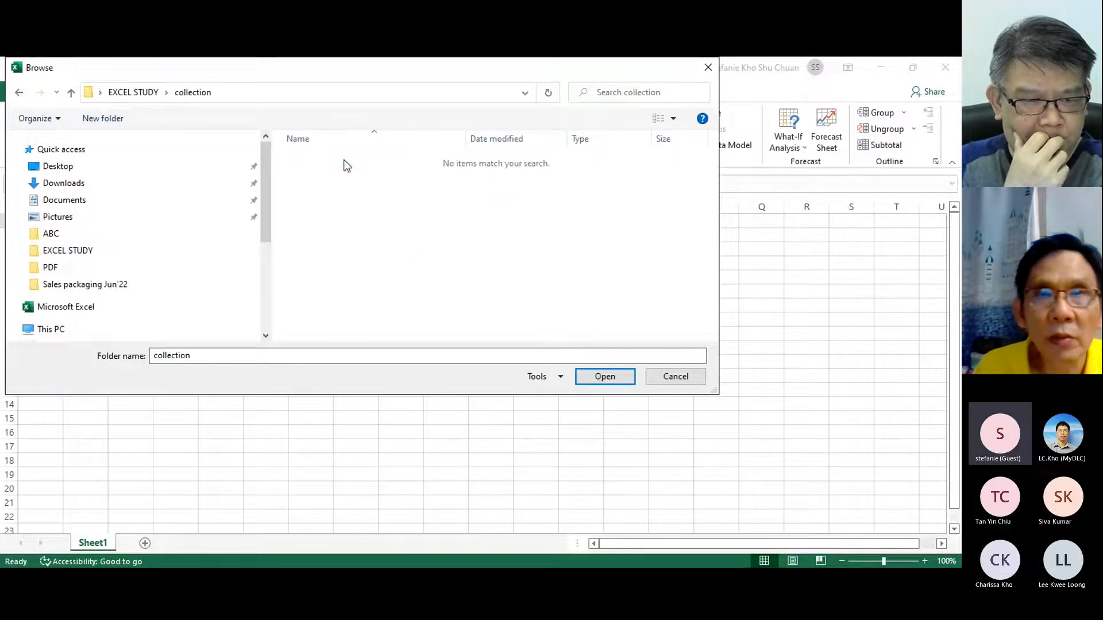
{"action": "left_click", "coordinate": [19, 93]}
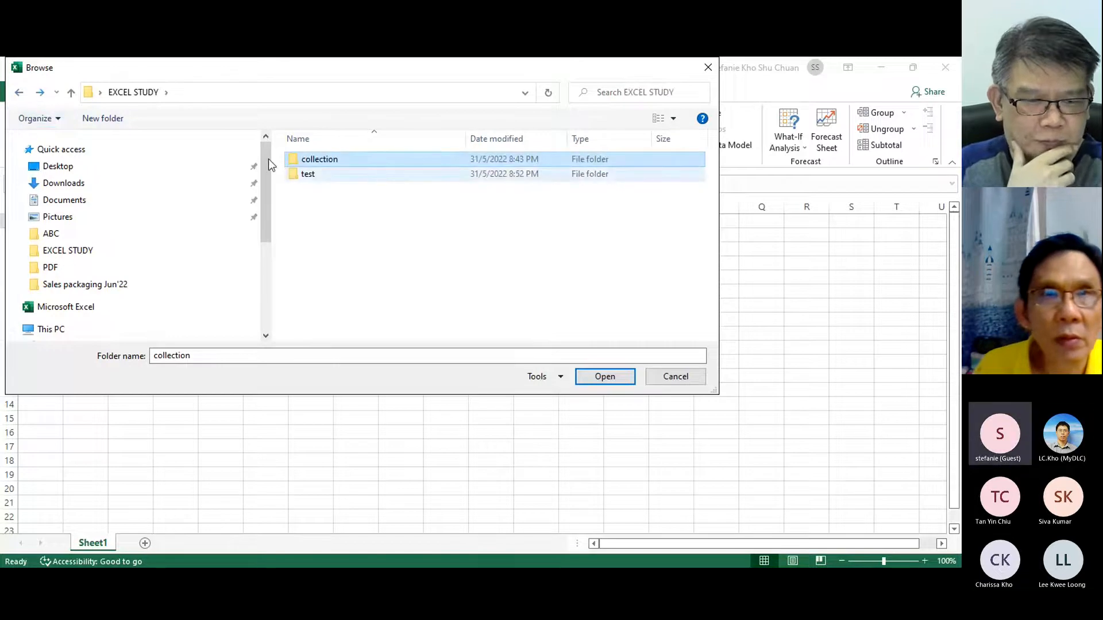
{"action": "left_click", "coordinate": [342, 176]}
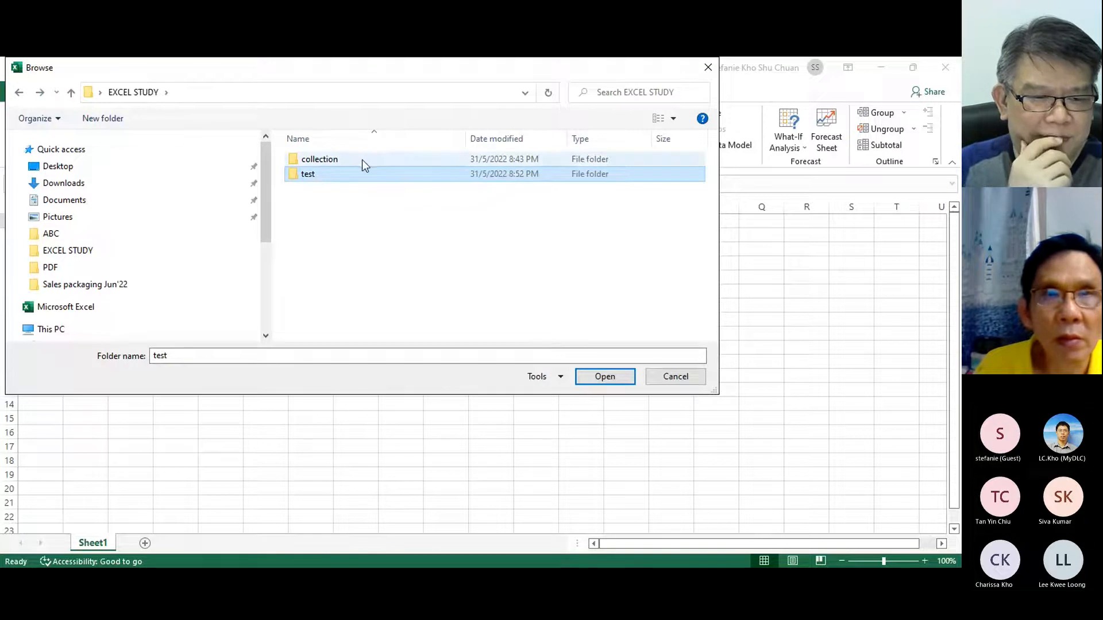
{"action": "left_click", "coordinate": [18, 94]}
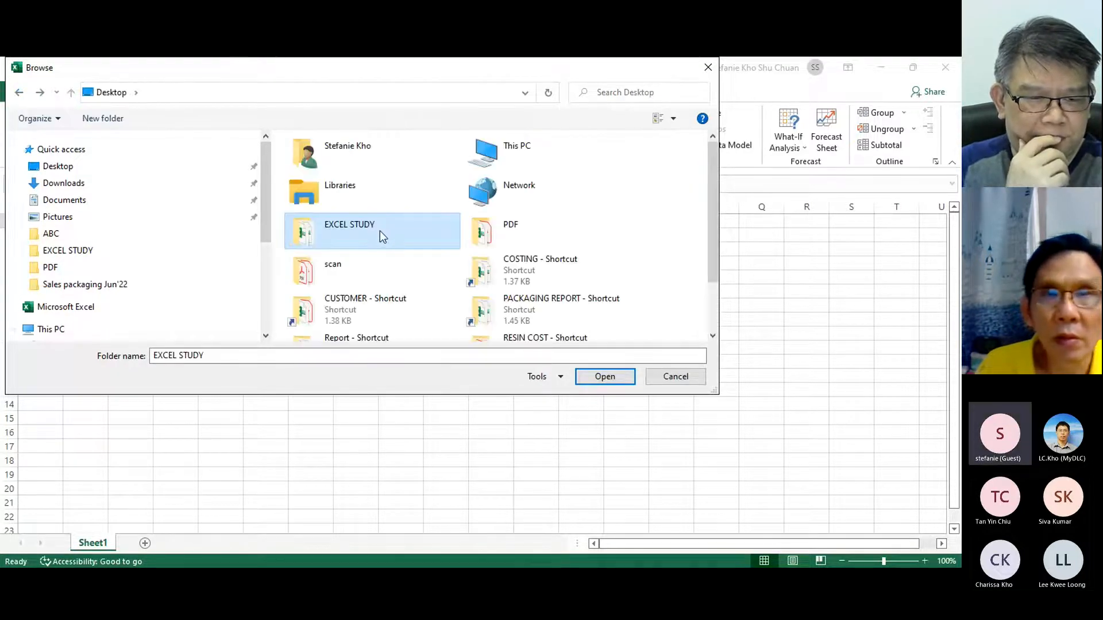
{"action": "double_click", "coordinate": [380, 231]}
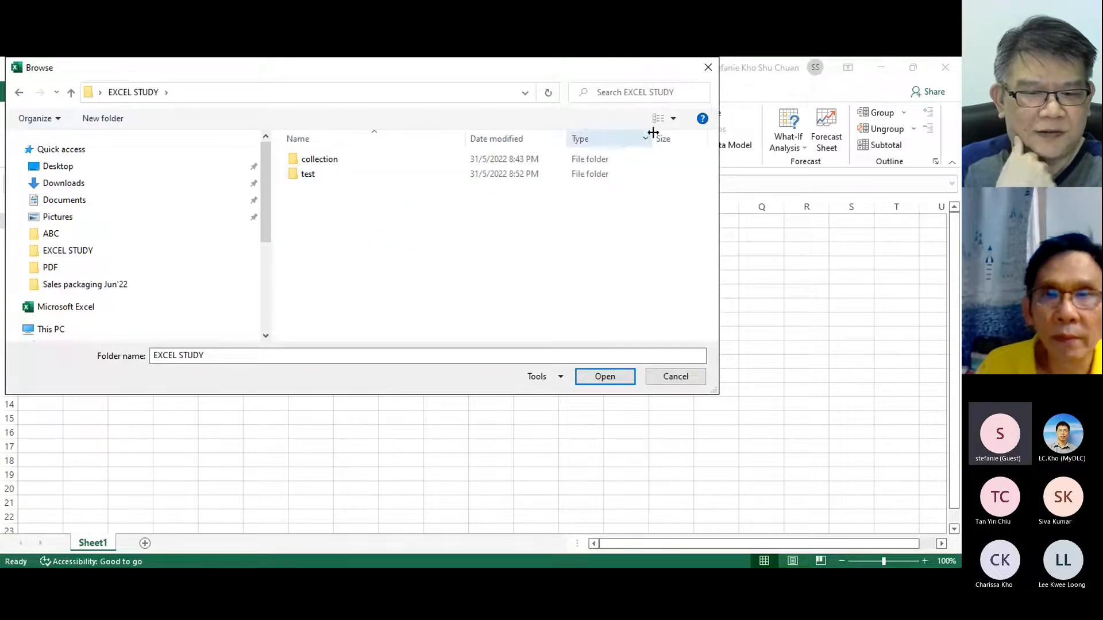
{"action": "double_click", "coordinate": [323, 161]}
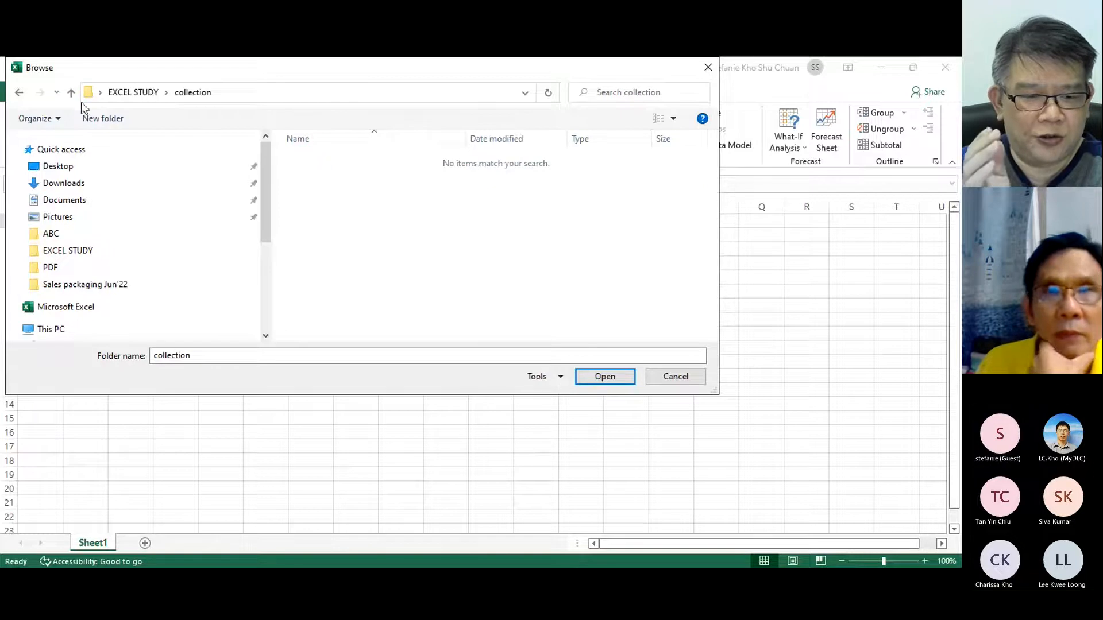
{"action": "left_click", "coordinate": [19, 94]}
{"action": "left_click", "coordinate": [20, 93]}
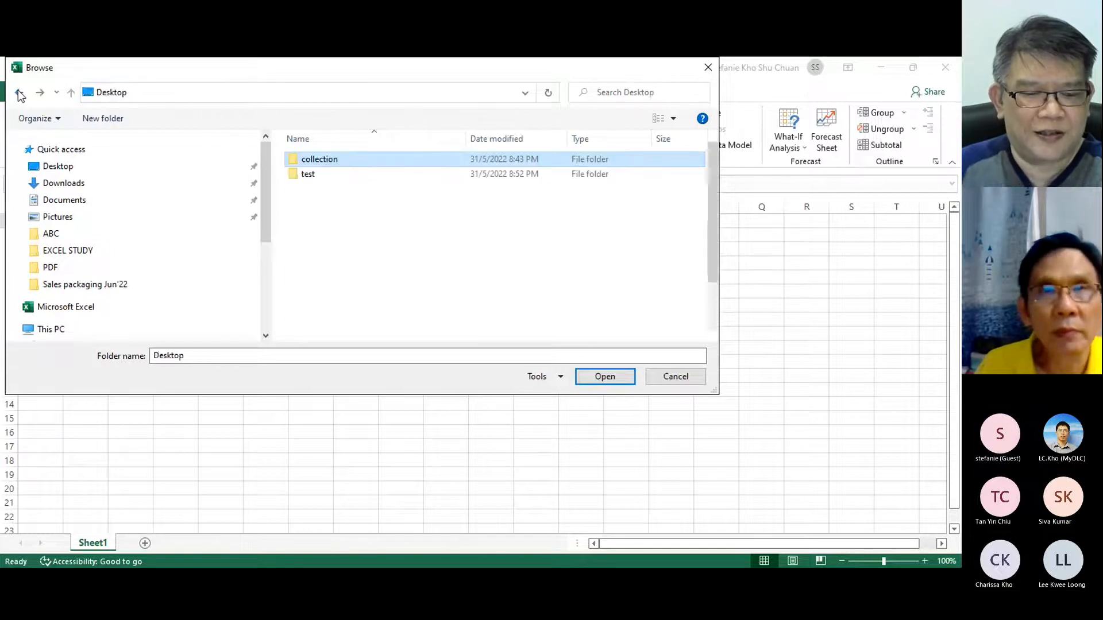
{"action": "key", "text": "Escape"}
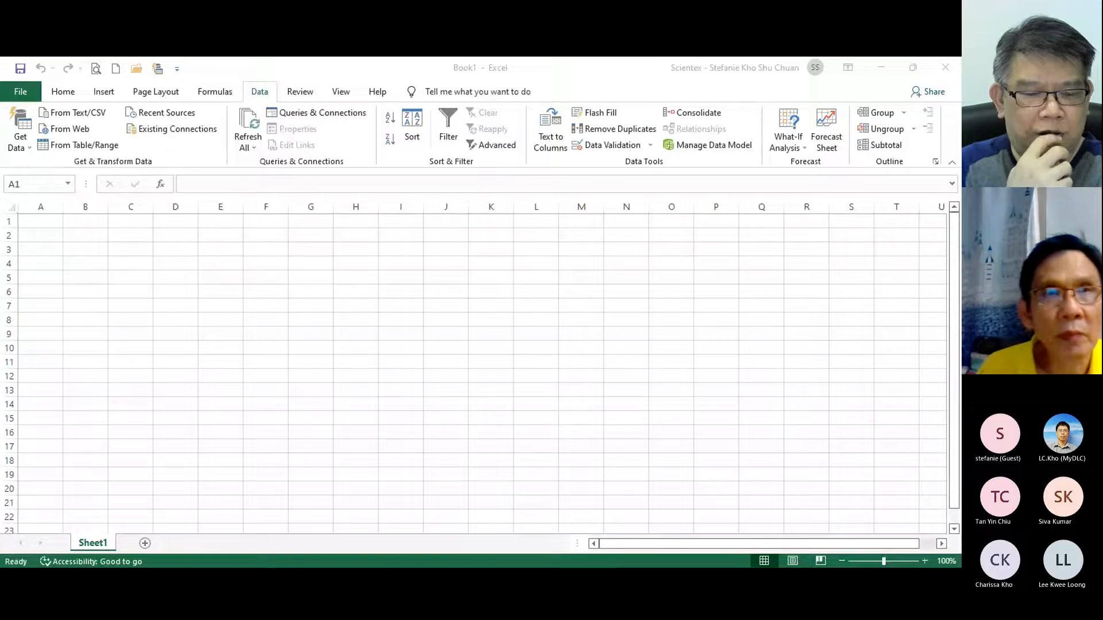
{"action": "left_click", "coordinate": [22, 93]}
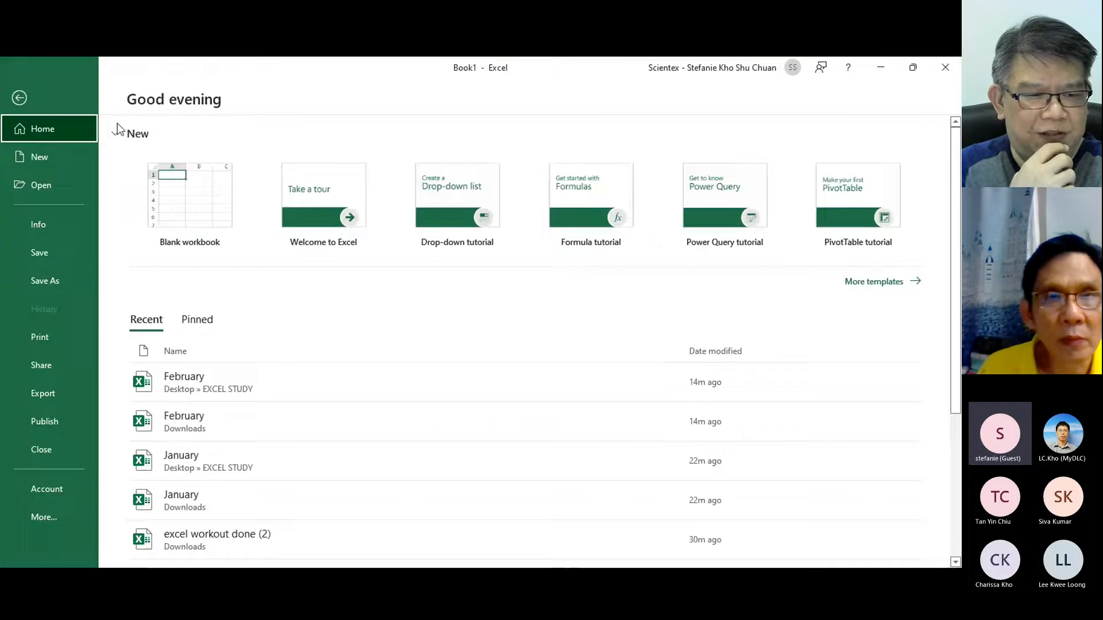
{"action": "key", "text": "Escape"}
Import data from a folder, choosing the test folder inside EXCEL STUDY on the desktop
{"action": "left_click", "coordinate": [26, 150]}
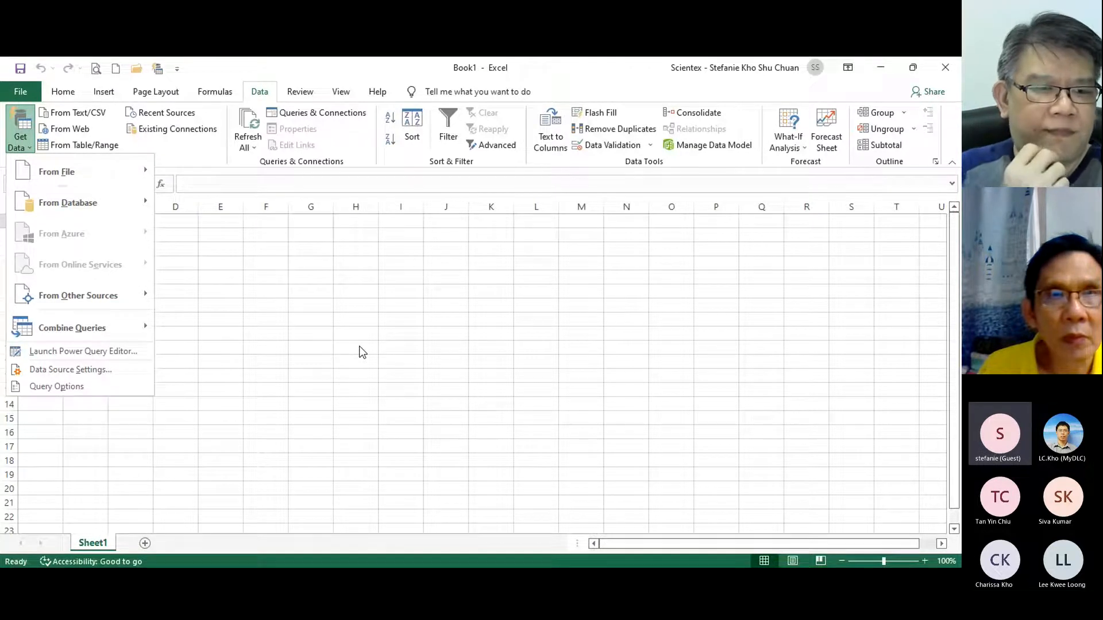
{"action": "mouse_move", "coordinate": [84, 179]}
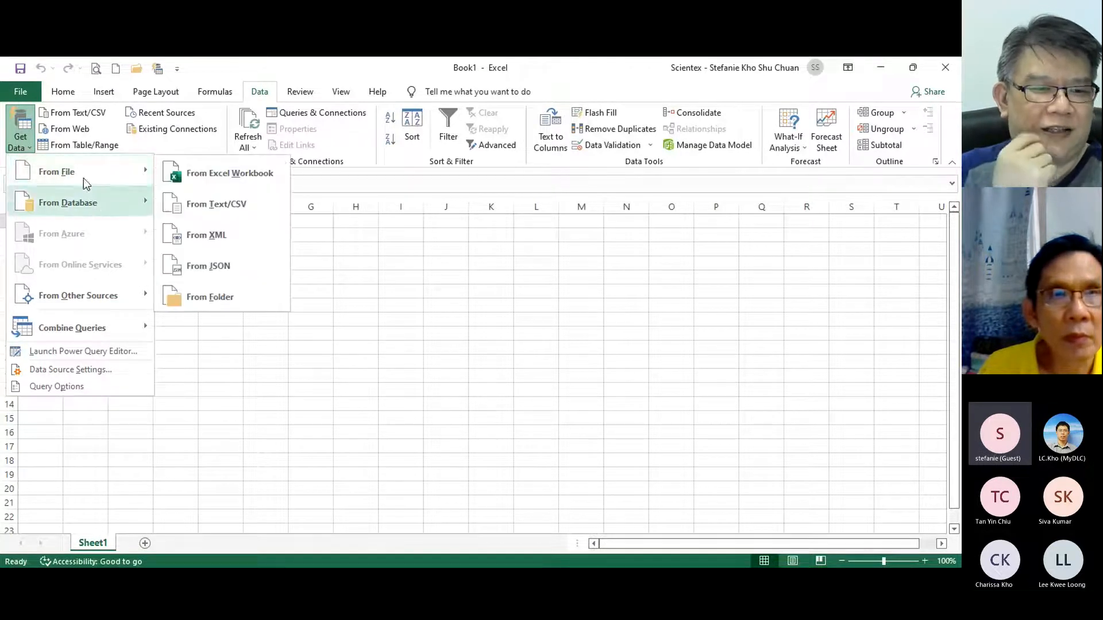
{"action": "left_click", "coordinate": [189, 305]}
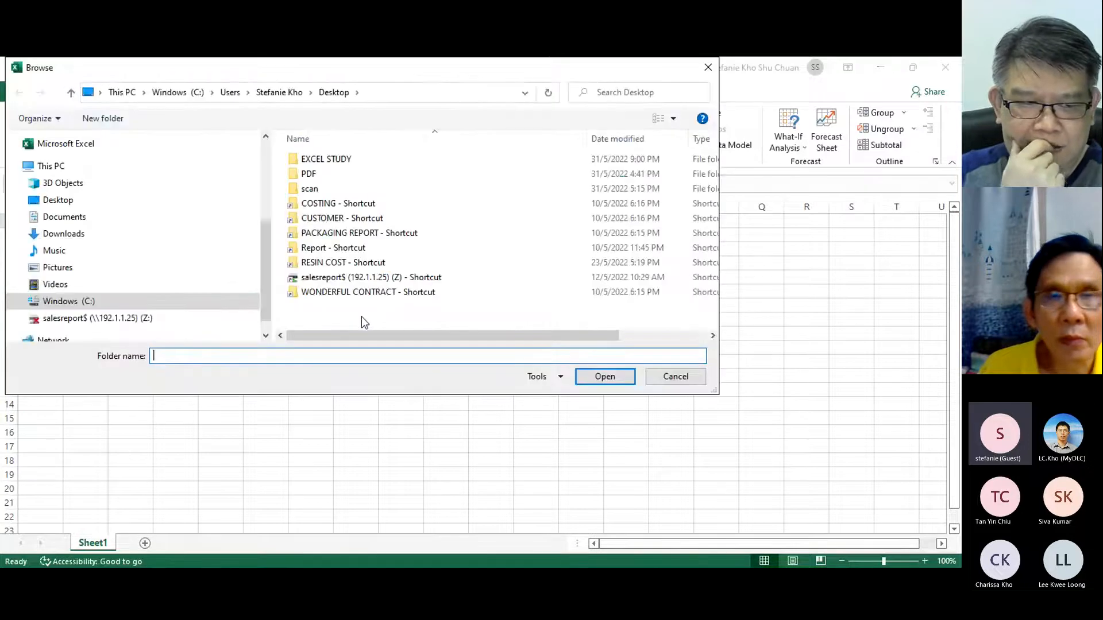
{"action": "double_click", "coordinate": [361, 159]}
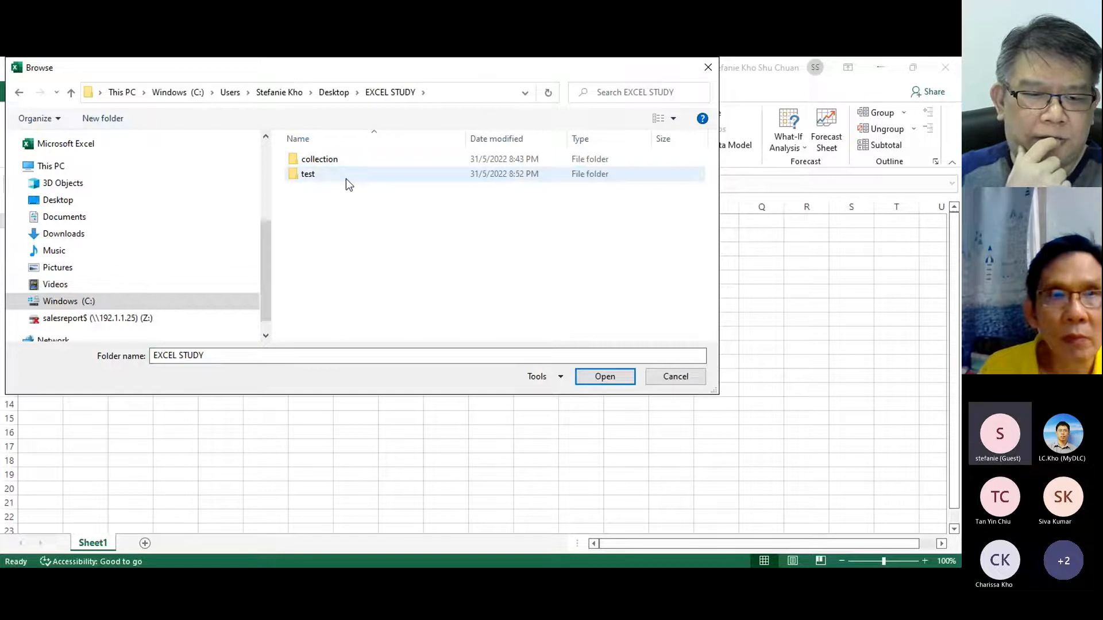
{"action": "left_click", "coordinate": [346, 178]}
{"action": "double_click", "coordinate": [346, 179]}
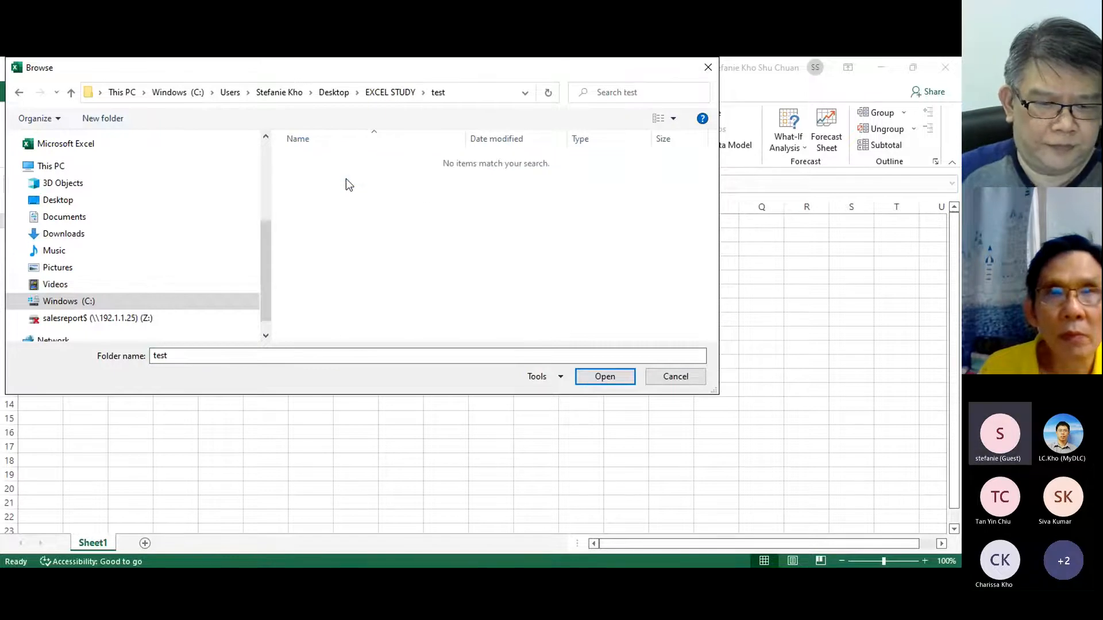
{"action": "left_click", "coordinate": [603, 380]}
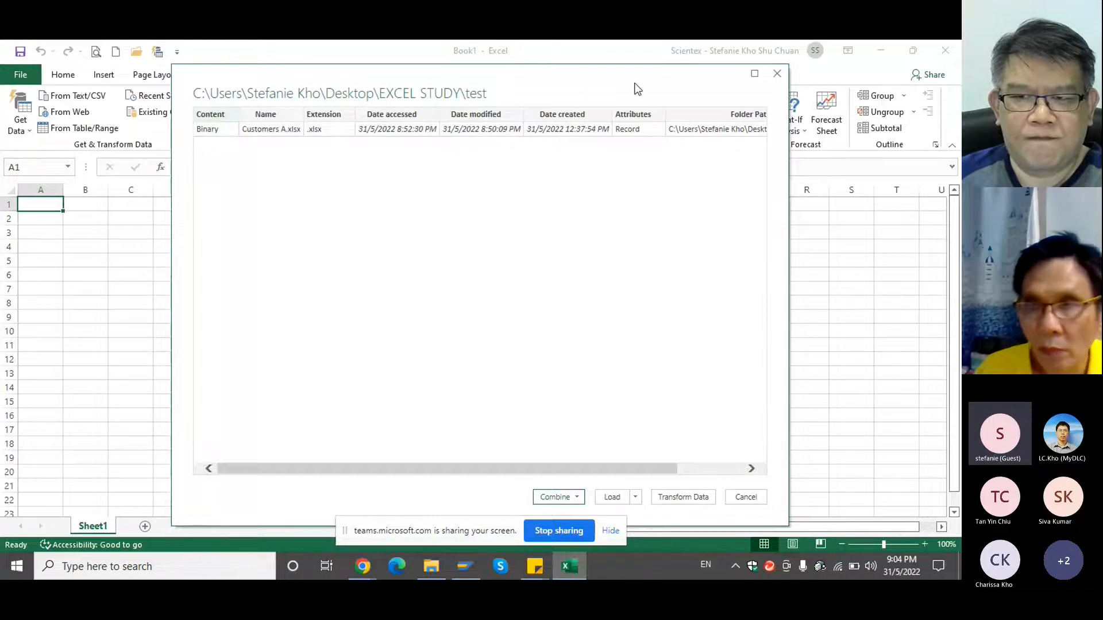
Combine and transform the folder's files, extracting the Sales Report sheet from each file
{"action": "left_click_drag", "start_coordinate": [629, 81], "coordinate": [642, 219]}
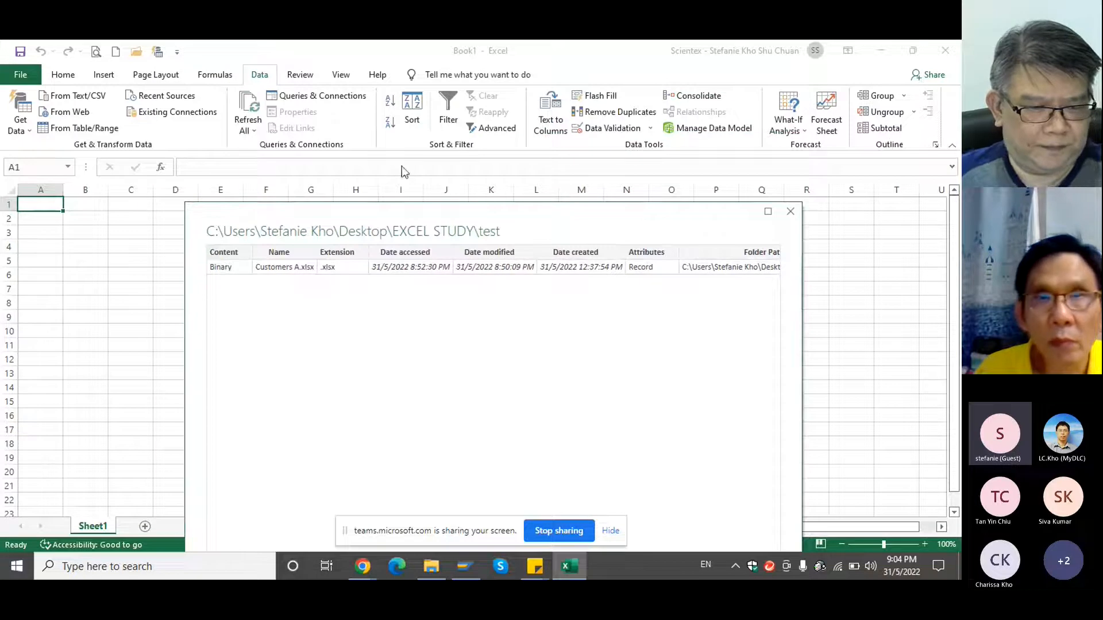
{"action": "left_click_drag", "start_coordinate": [485, 222], "coordinate": [480, 136]}
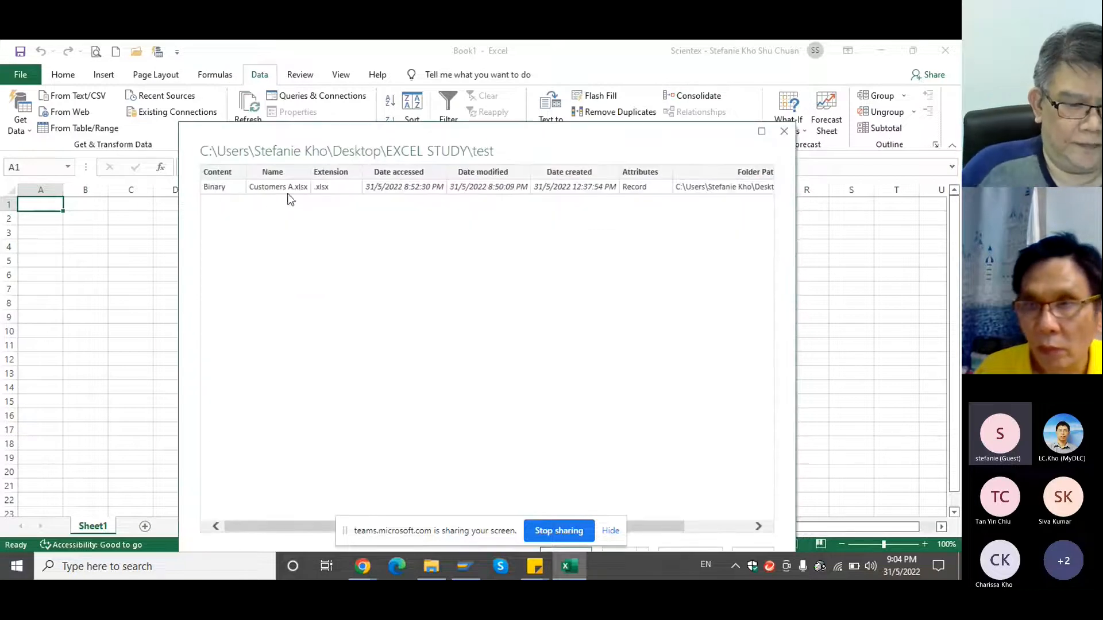
{"action": "left_click_drag", "start_coordinate": [620, 139], "coordinate": [636, 88]}
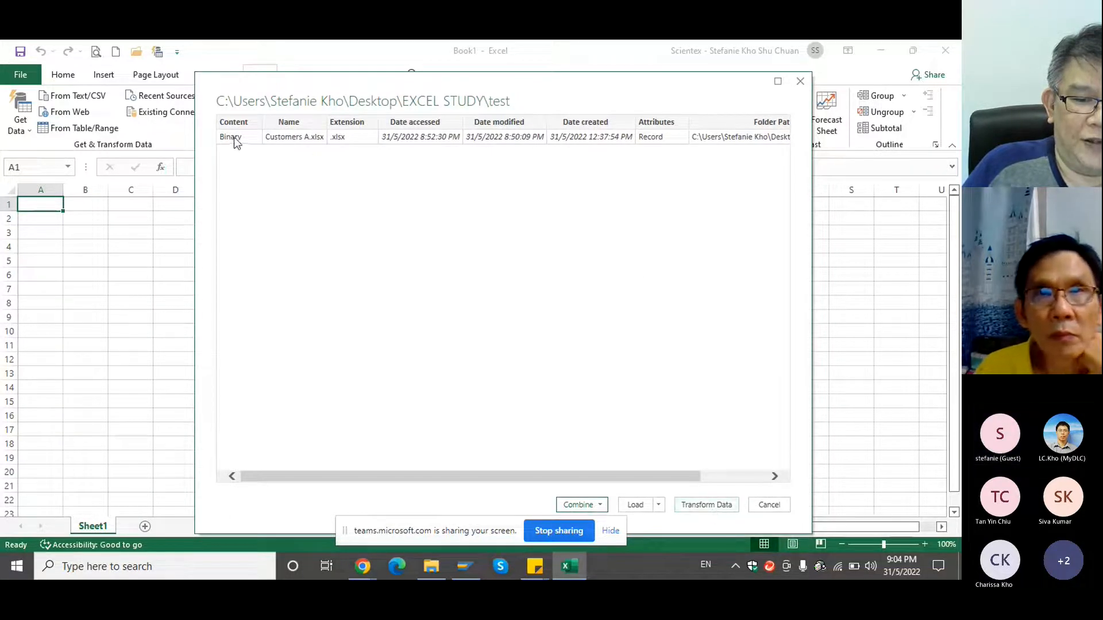
{"action": "left_click", "coordinate": [599, 507]}
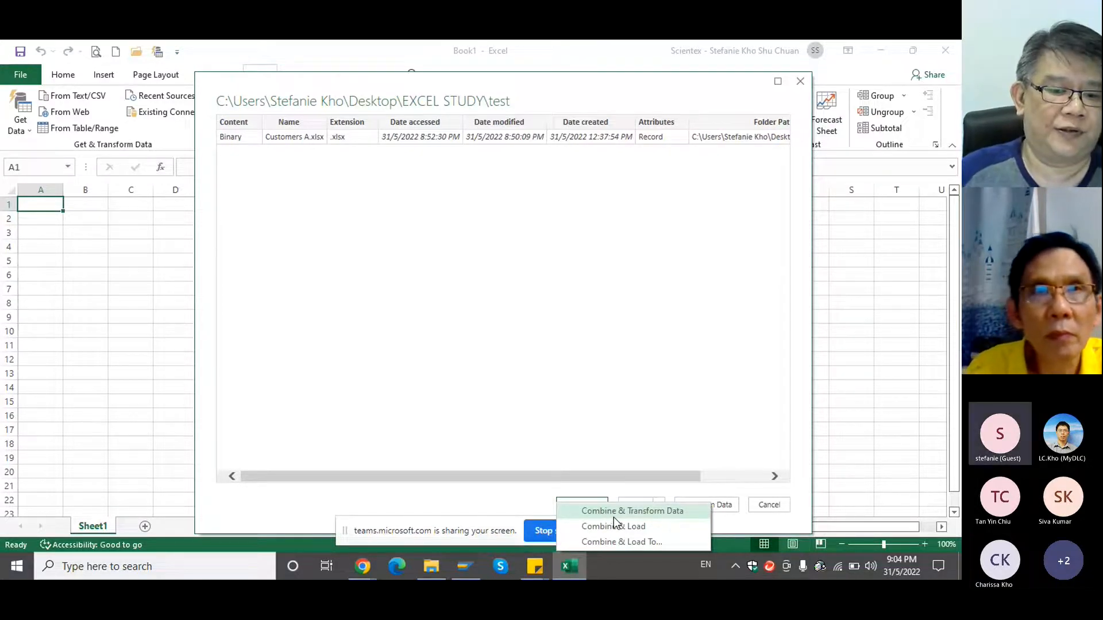
{"action": "left_click", "coordinate": [653, 511]}
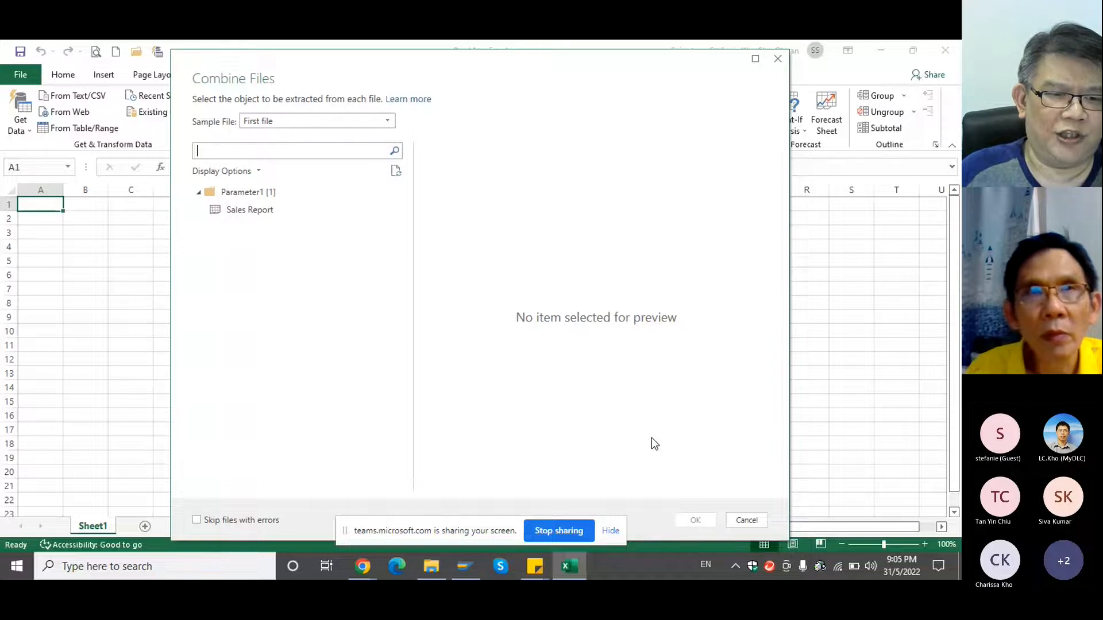
{"action": "double_click", "coordinate": [274, 211]}
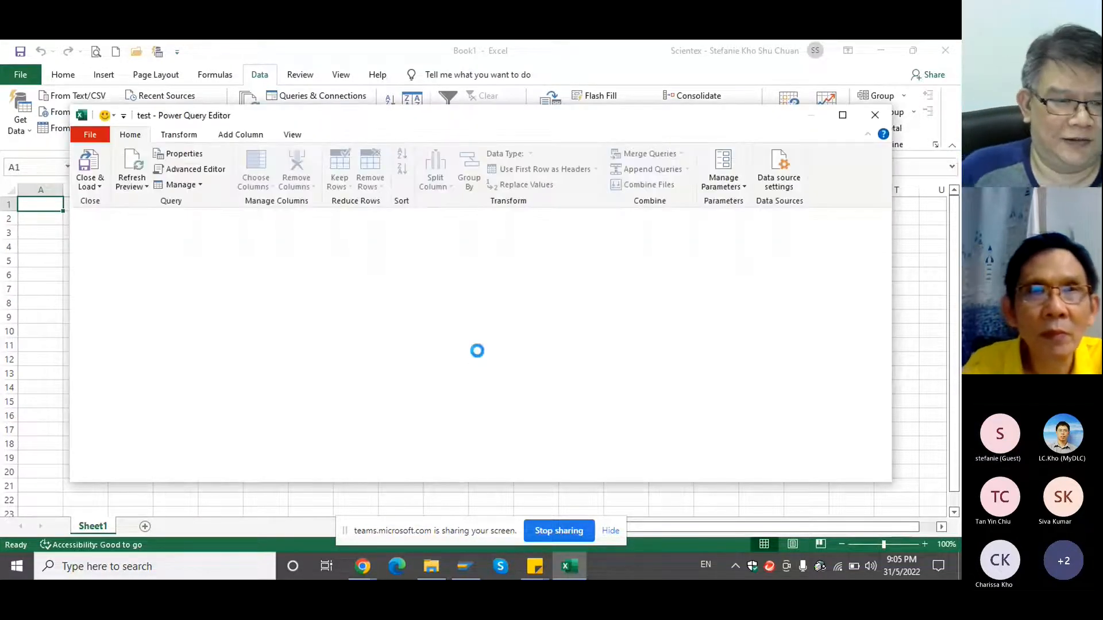
Maximize the Power Query Editor window and look through the combined rows of the test query
{"action": "left_click", "coordinate": [842, 115]}
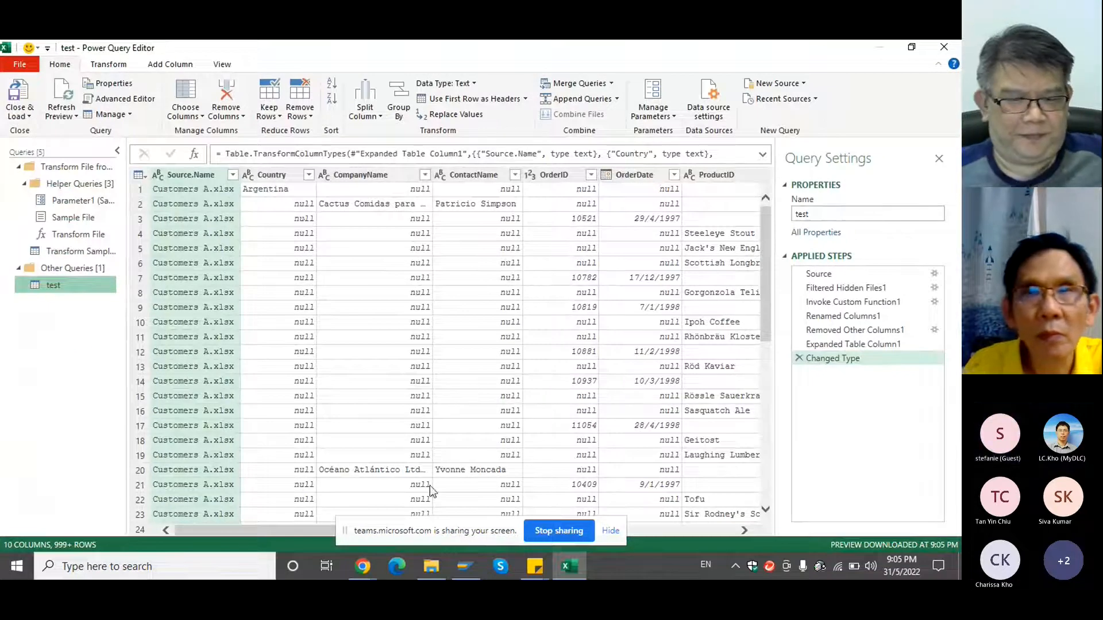
{"action": "scroll", "coordinate": [507, 426], "scroll_direction": "down", "scroll_amount": 6}
{"action": "scroll", "coordinate": [507, 427], "scroll_direction": "up", "scroll_amount": 6}
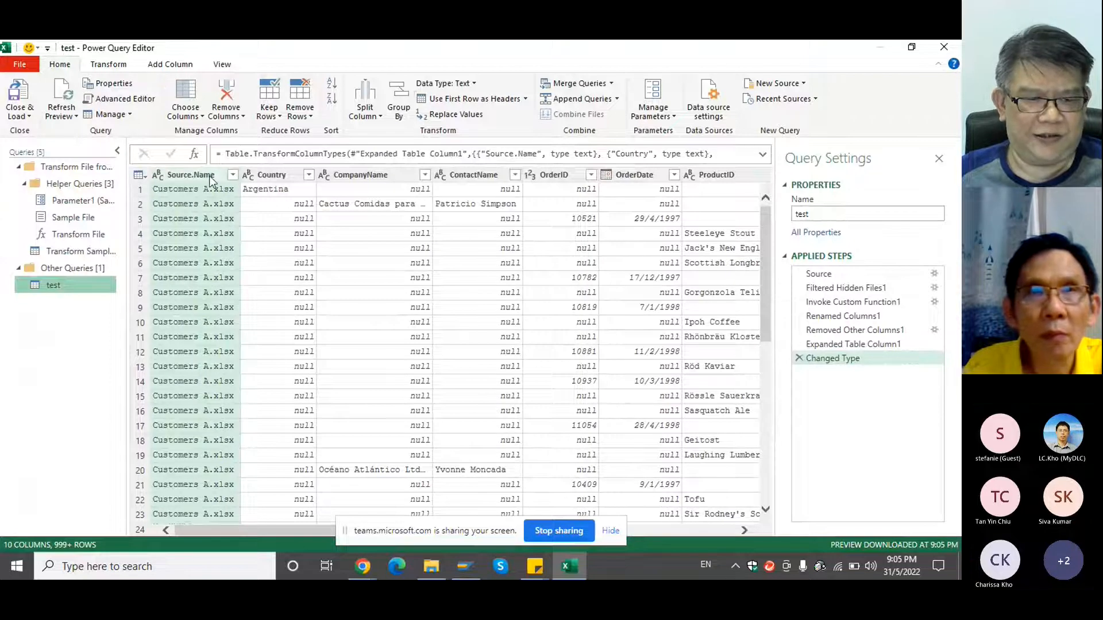
Select the adjacent columns from Country through OrderDate in the test query
{"action": "left_click", "coordinate": [289, 176]}
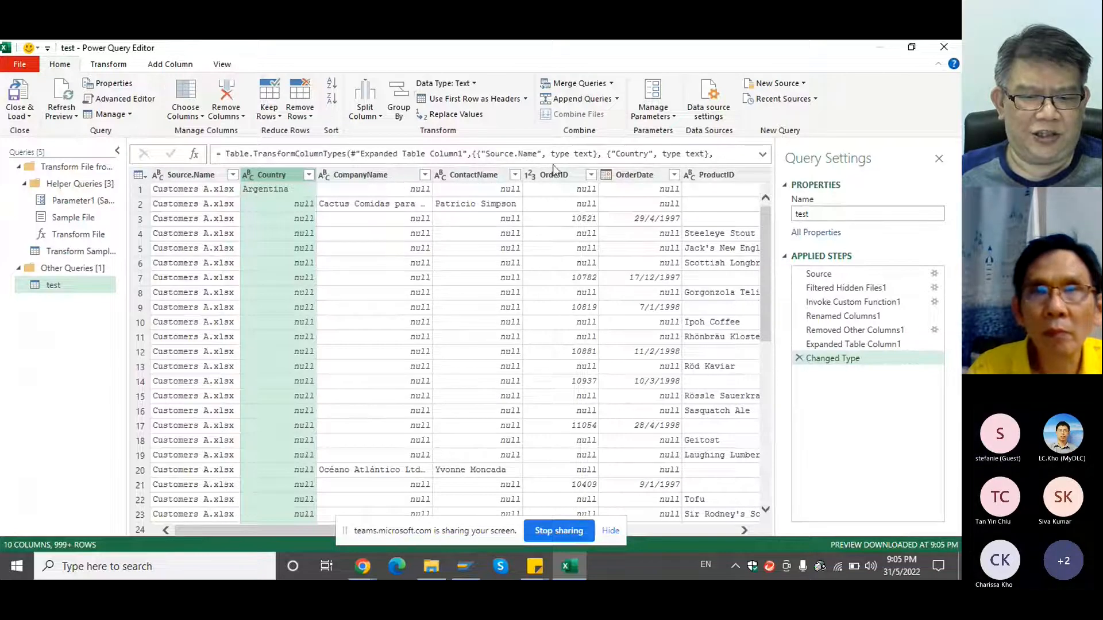
{"action": "left_click", "coordinate": [659, 186], "text": "shift"}
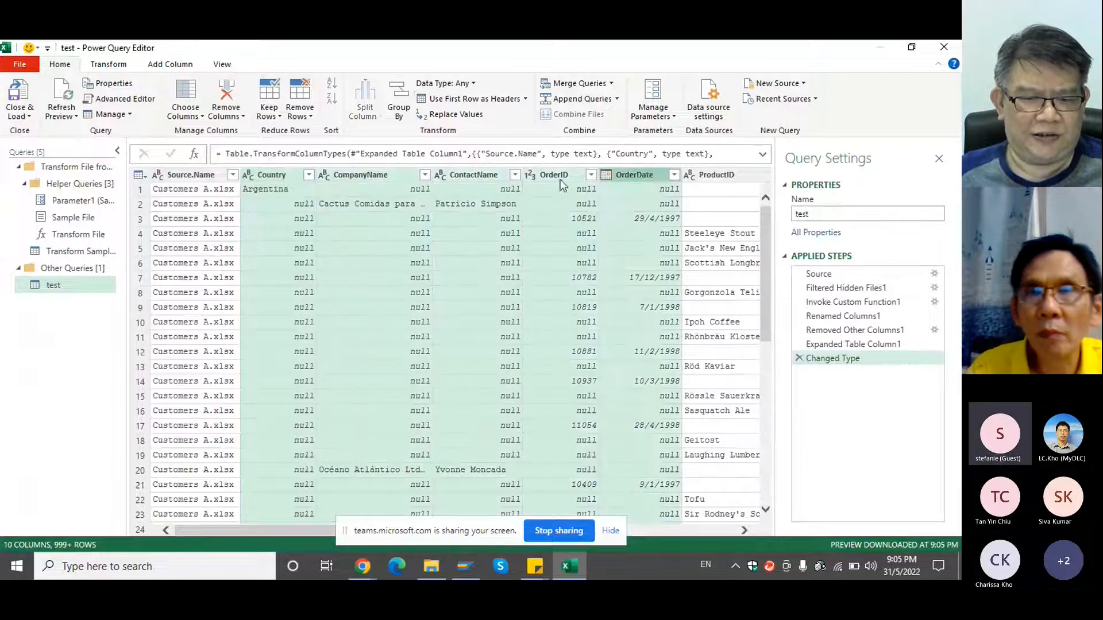
{"action": "left_click", "coordinate": [285, 175]}
{"action": "left_click", "coordinate": [637, 175], "text": "ctrl"}
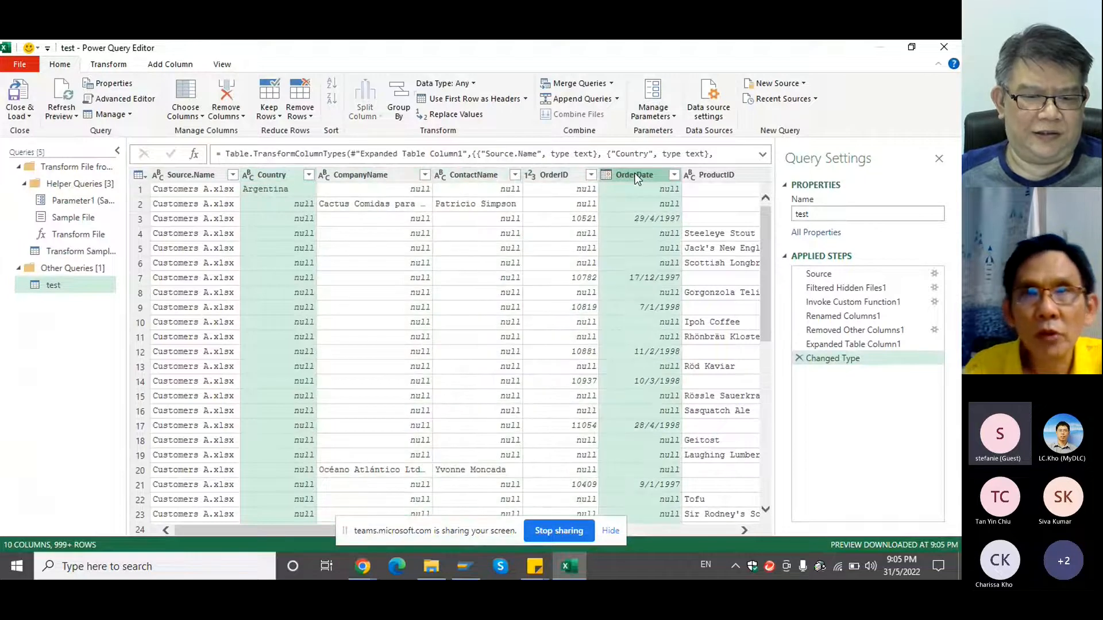
{"action": "left_click", "coordinate": [307, 175]}
{"action": "left_click", "coordinate": [308, 176]}
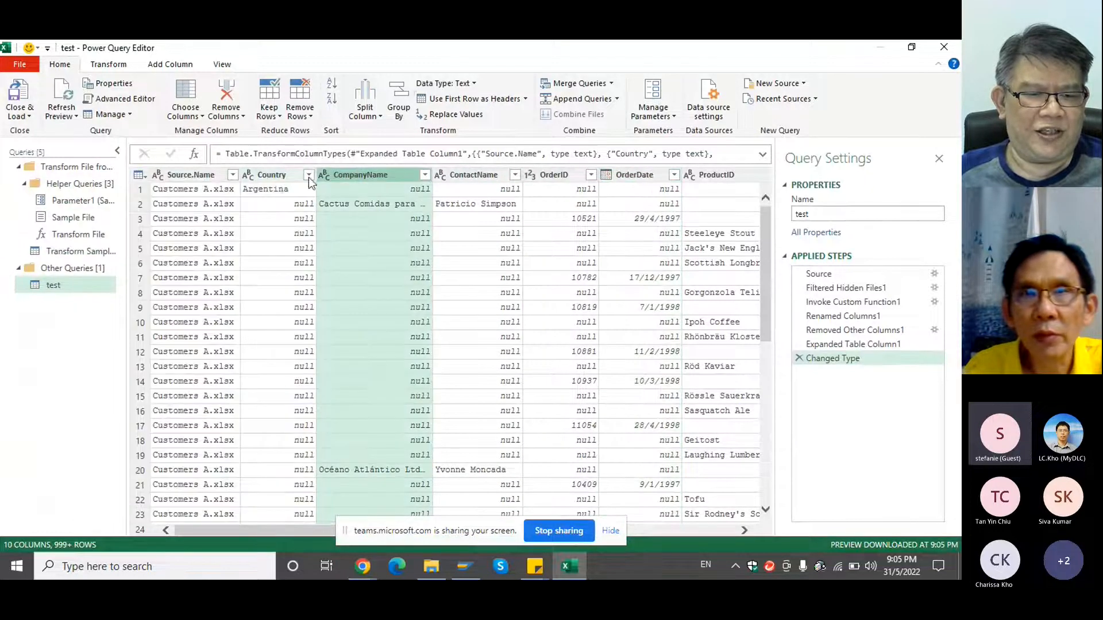
{"action": "left_click", "coordinate": [281, 178]}
{"action": "left_click", "coordinate": [628, 179], "text": "ctrl"}
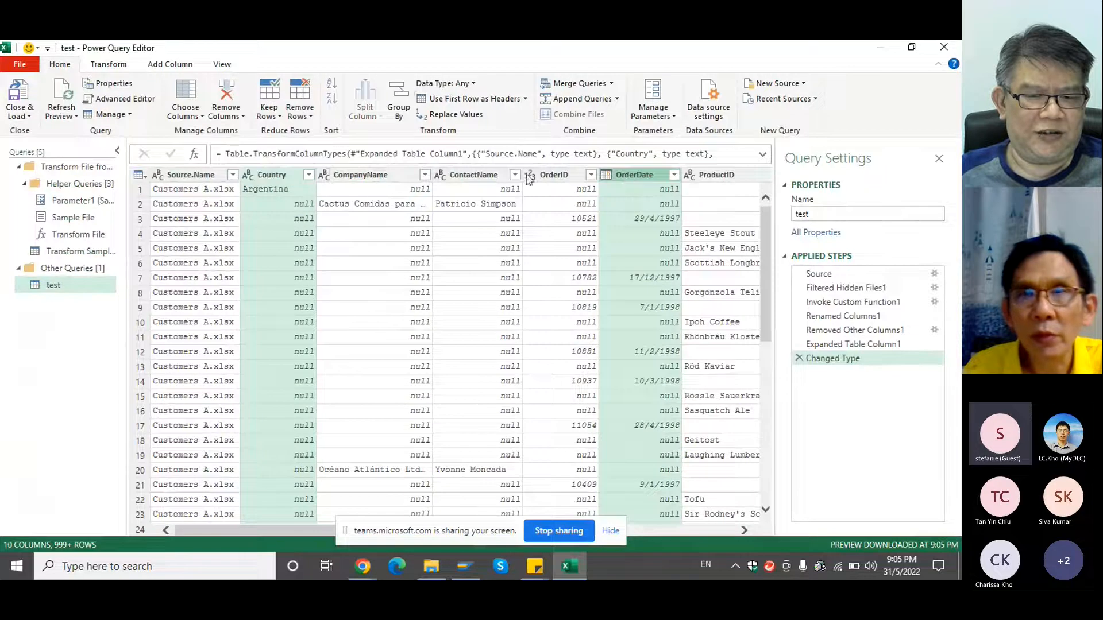
{"action": "left_click", "coordinate": [302, 177]}
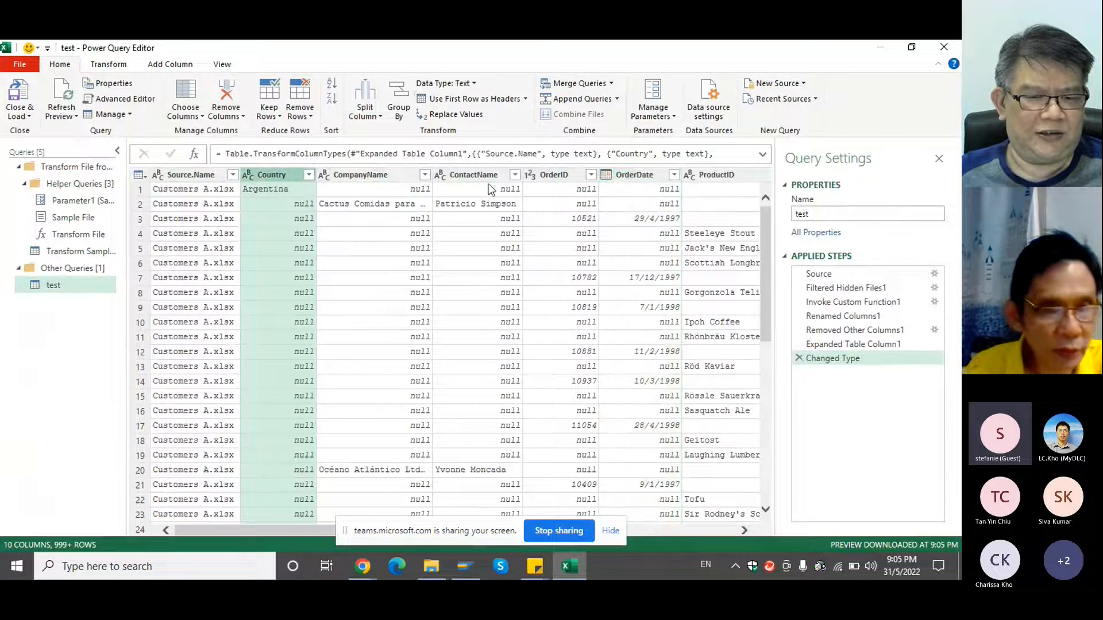
{"action": "left_click", "coordinate": [639, 177], "text": "shift"}
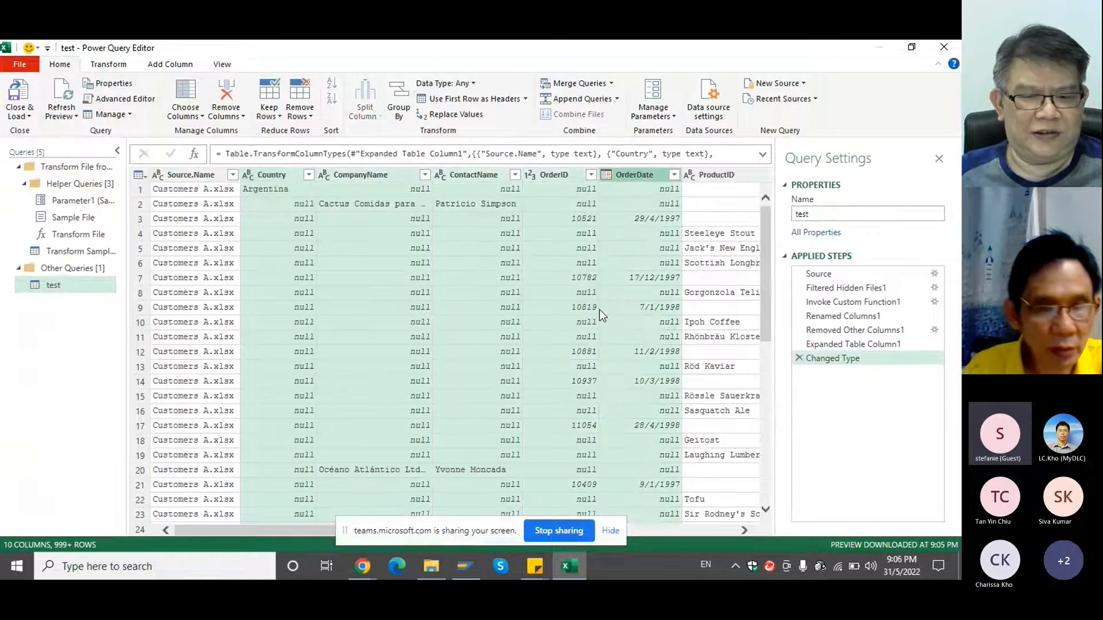
Fill the null cells downward in the selected Country through OrderDate columns, dismissing the custom data types tip
{"action": "left_click", "coordinate": [743, 530]}
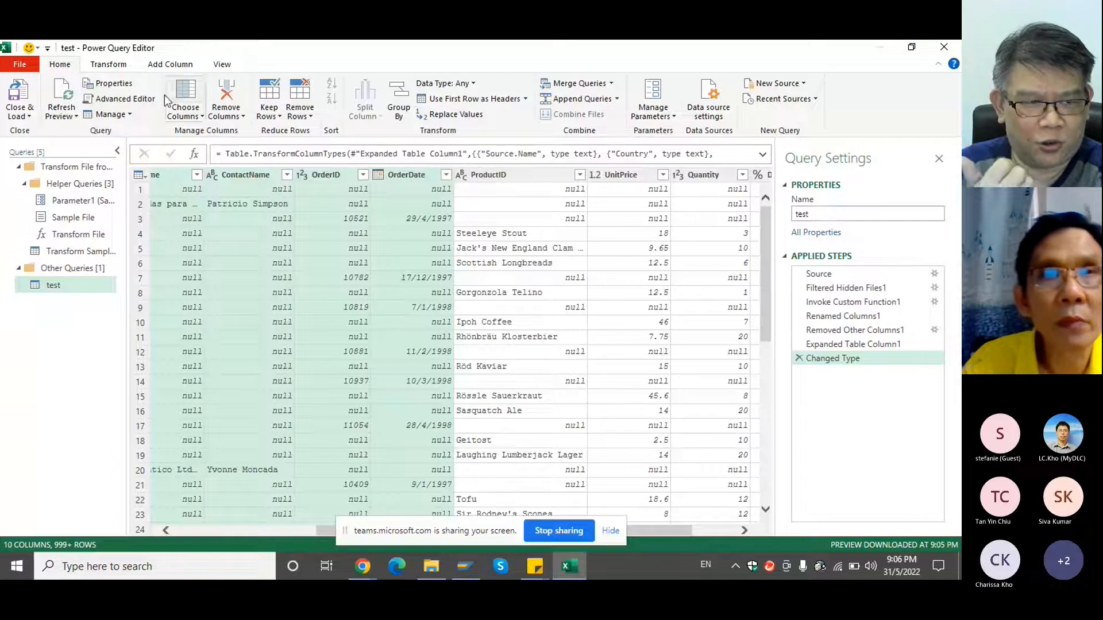
{"action": "left_click", "coordinate": [114, 67]}
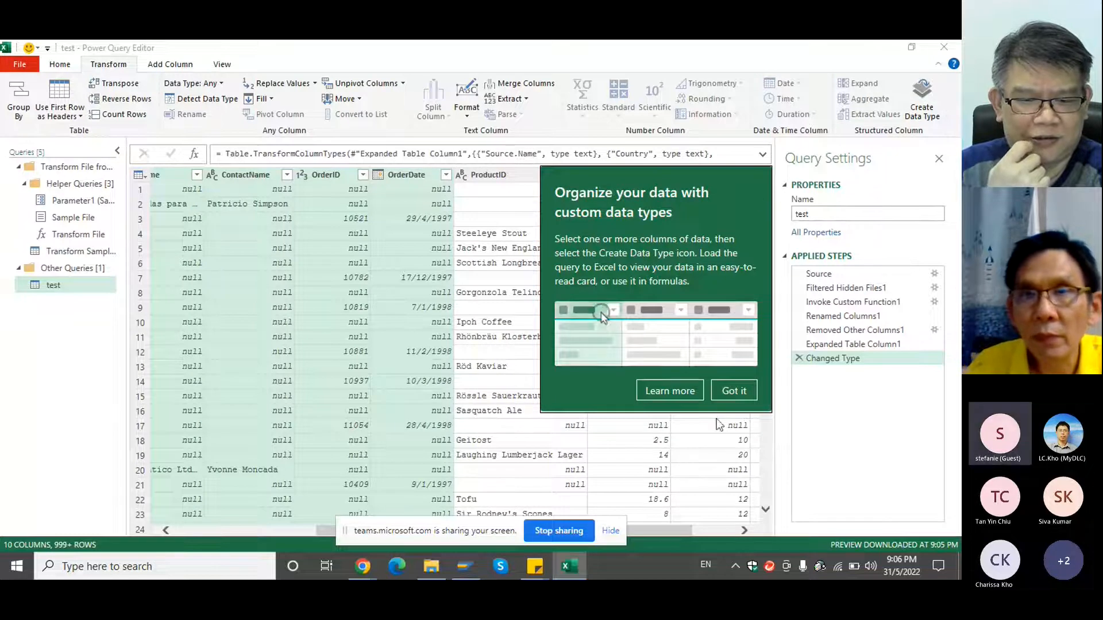
{"action": "left_click", "coordinate": [734, 390]}
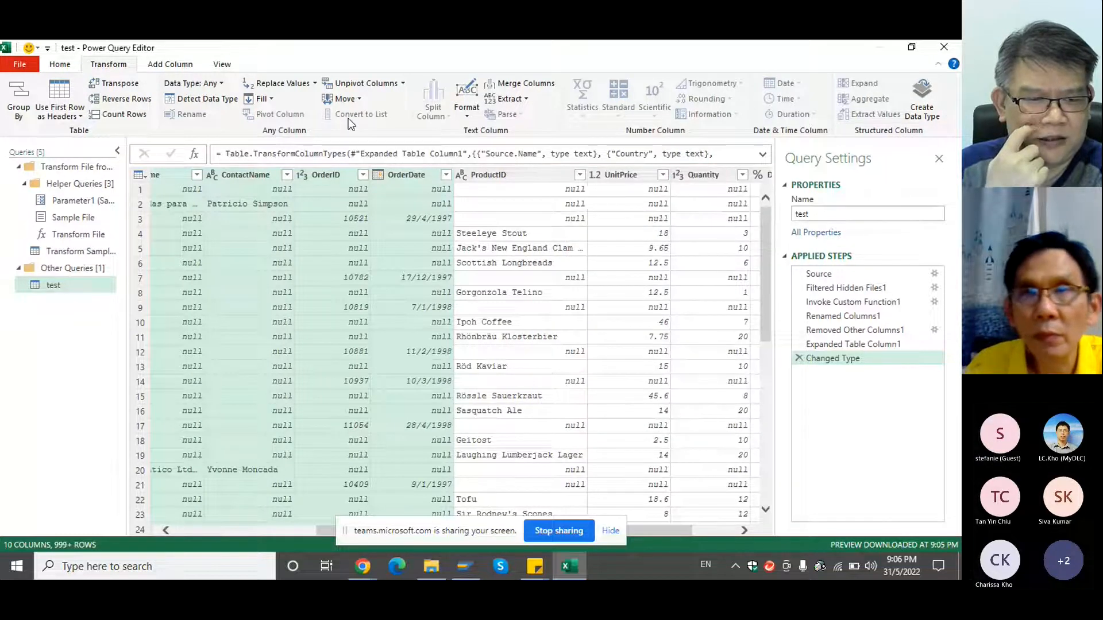
{"action": "left_click", "coordinate": [267, 98]}
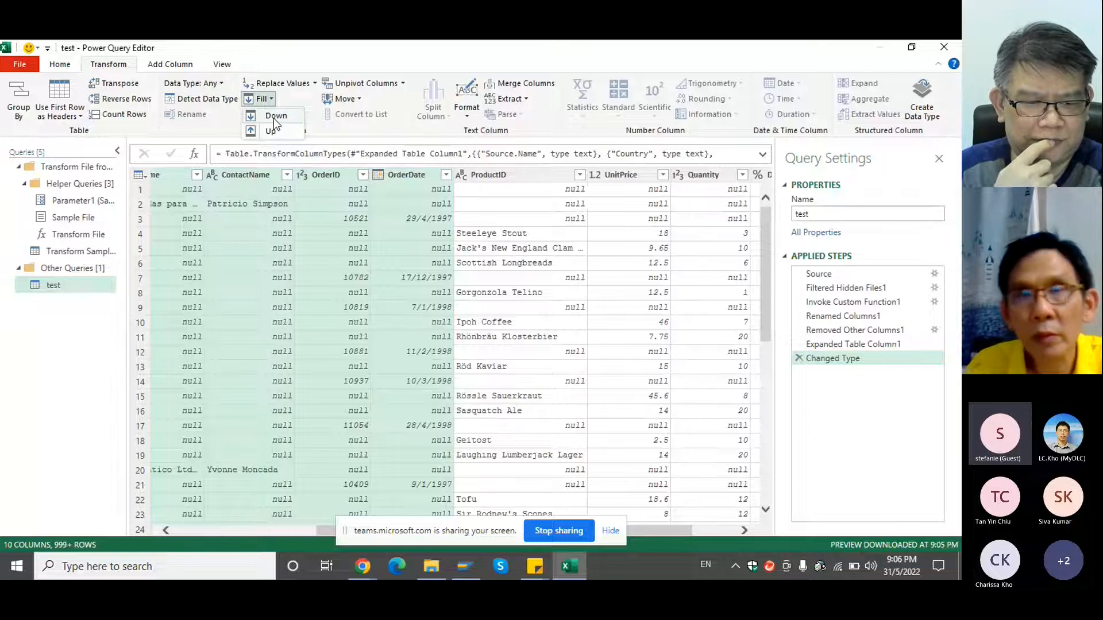
{"action": "left_click", "coordinate": [274, 117]}
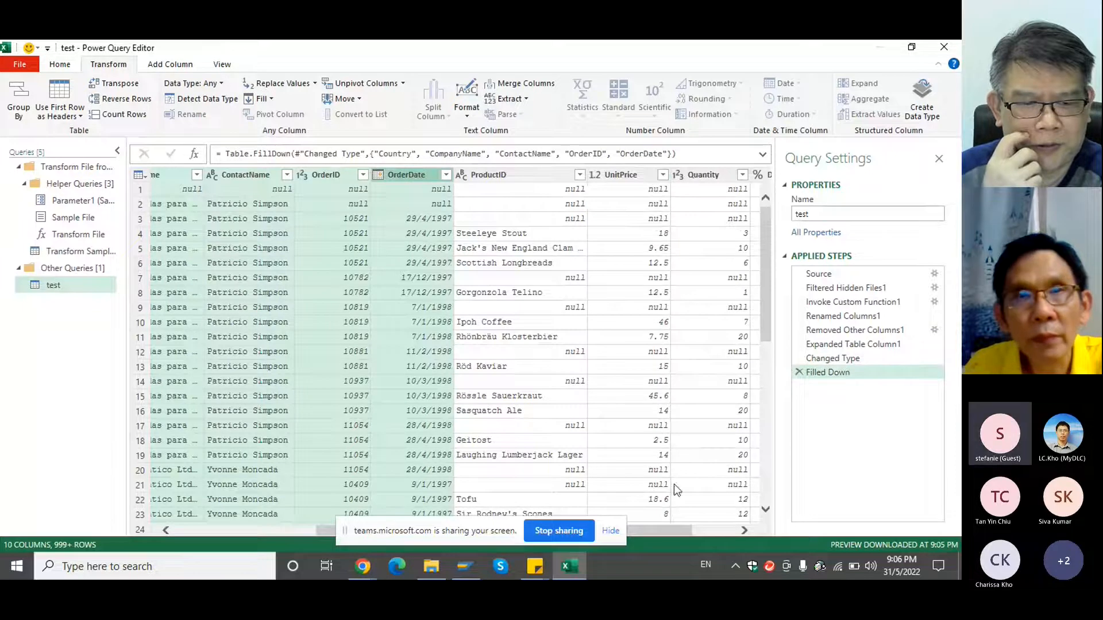
Delete the Filled Down step from the test query and review the unfilled rows
{"action": "left_click_drag", "start_coordinate": [668, 526], "coordinate": [580, 536]}
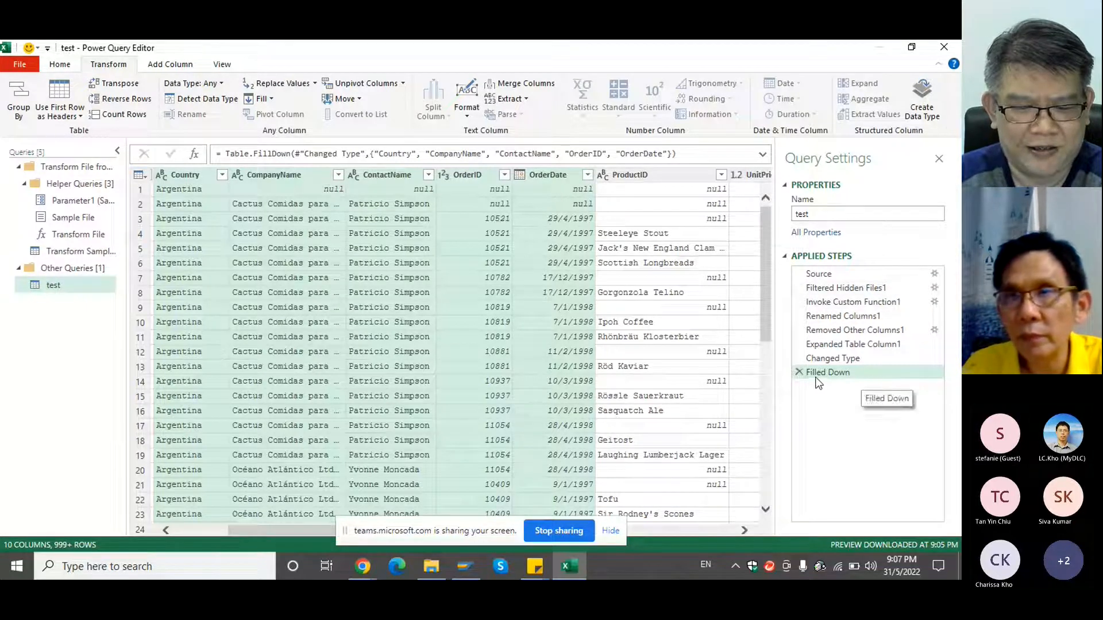
{"action": "left_click", "coordinate": [799, 373]}
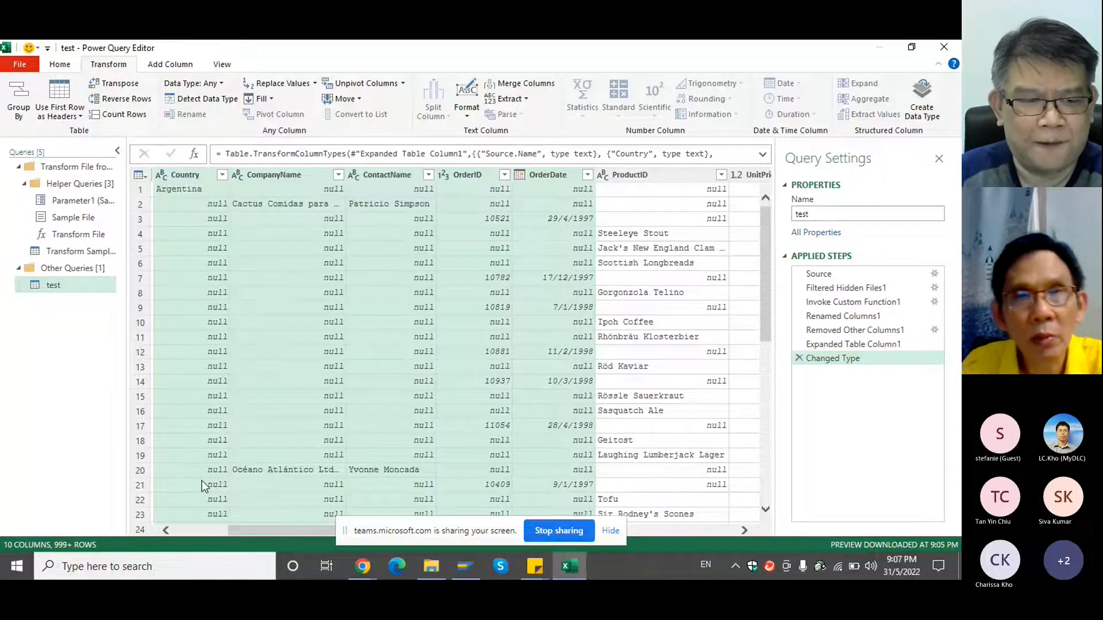
{"action": "scroll", "coordinate": [212, 457], "scroll_direction": "down", "scroll_amount": 8}
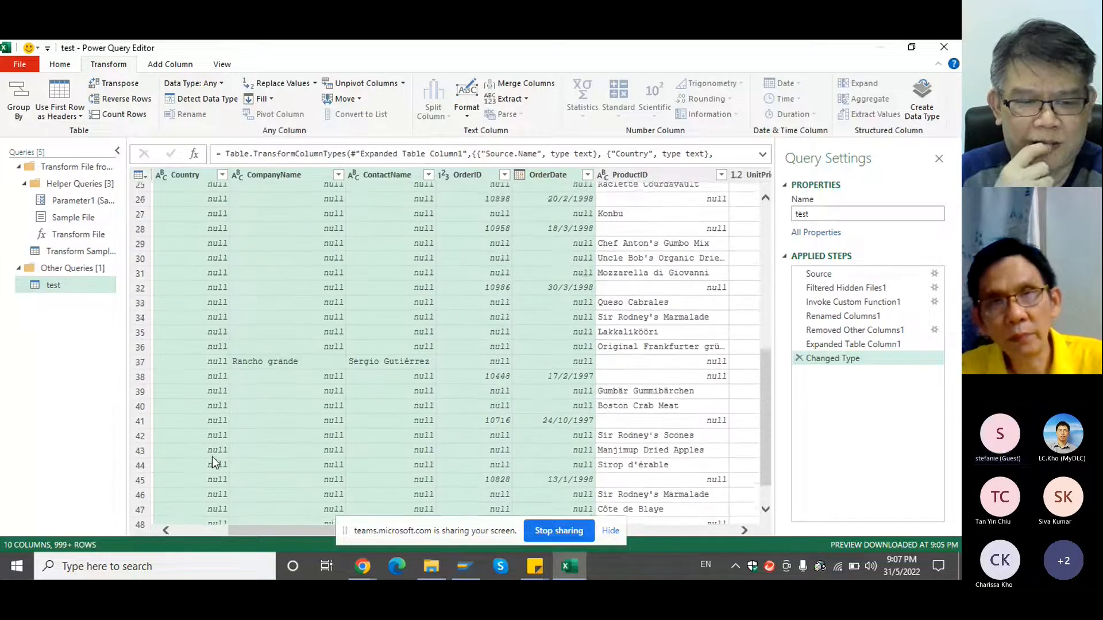
{"action": "scroll", "coordinate": [212, 457], "scroll_direction": "up", "scroll_amount": 8}
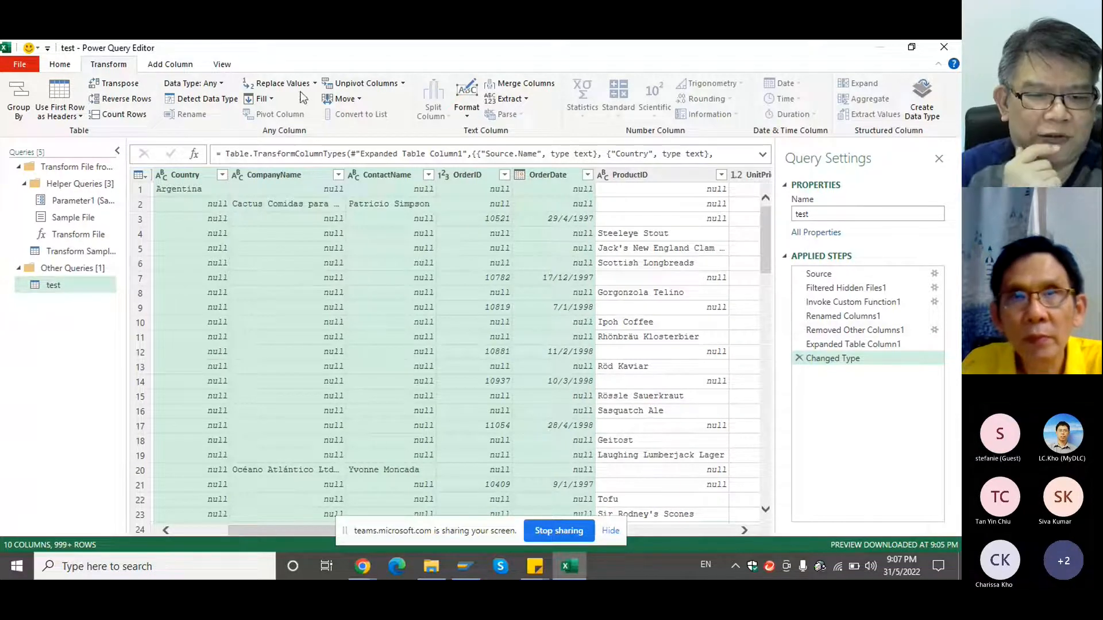
Apply Fill Down again to the Country, CompanyName, ContactName, OrderID and OrderDate columns
{"action": "left_click", "coordinate": [184, 65]}
{"action": "left_click", "coordinate": [123, 67]}
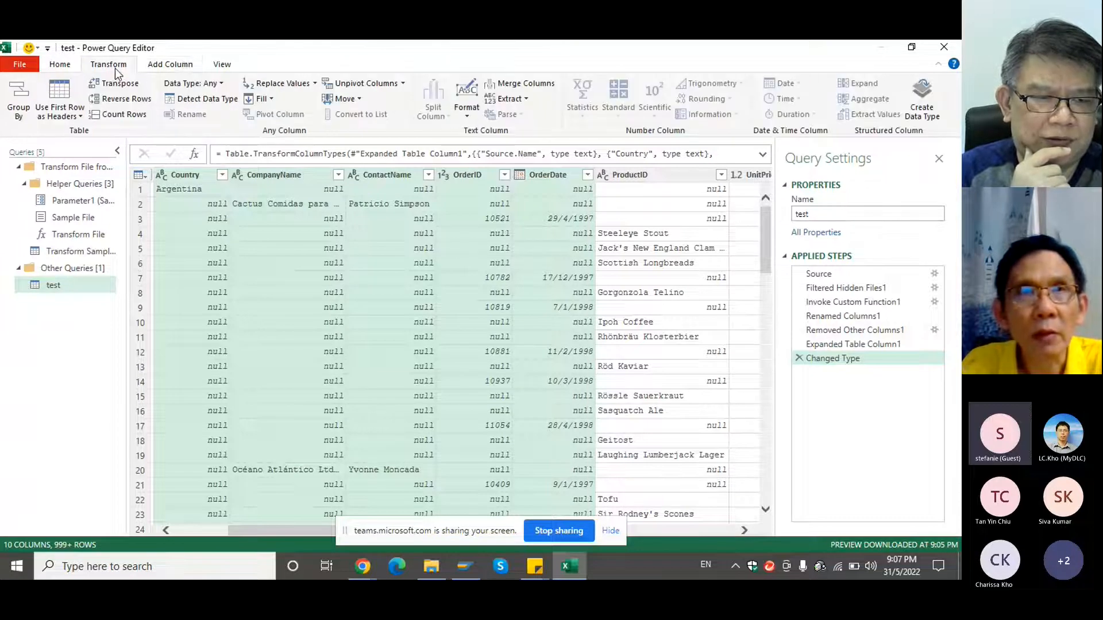
{"action": "left_click", "coordinate": [267, 102]}
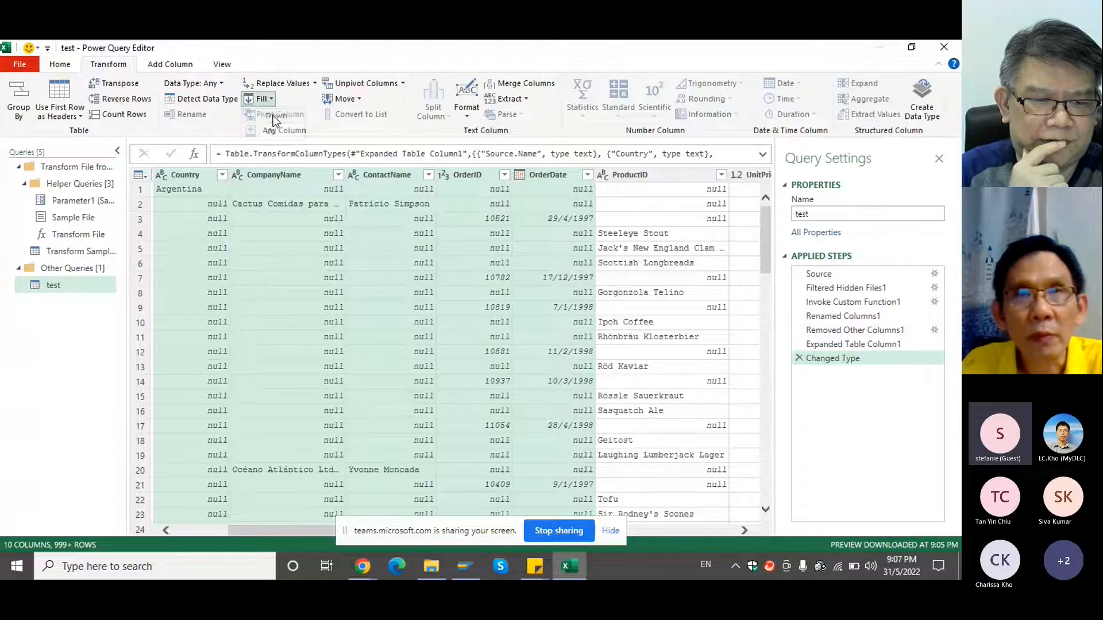
{"action": "left_click", "coordinate": [276, 116]}
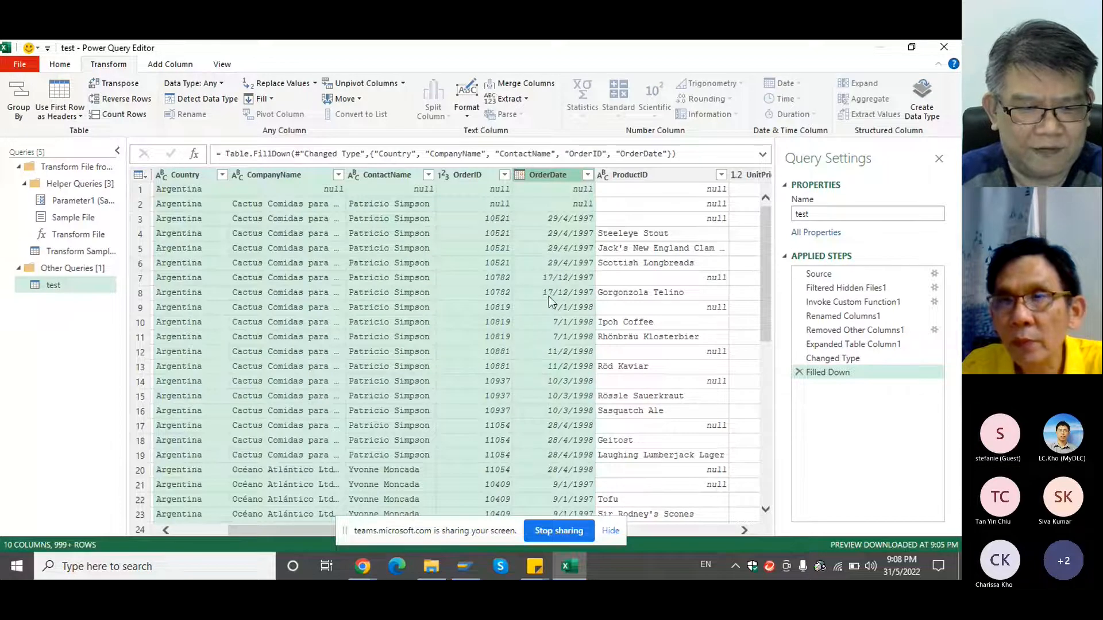
Reselect the Country through OrderDate columns in the filled table, leaving the OrderDate filter unchanged
{"action": "left_click", "coordinate": [587, 174]}
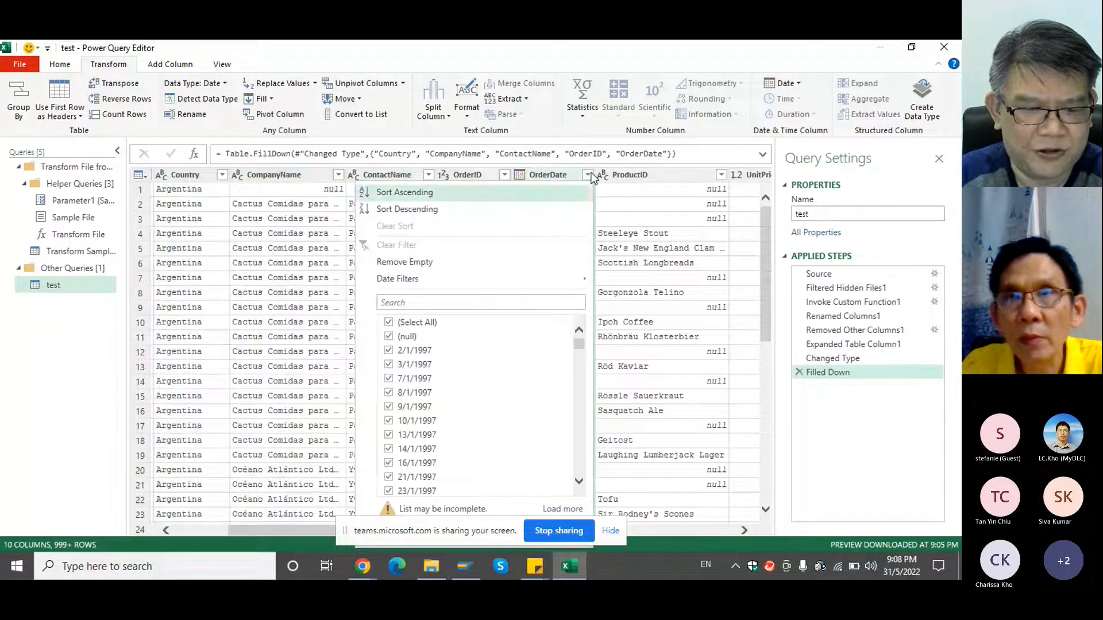
{"action": "left_click", "coordinate": [622, 174]}
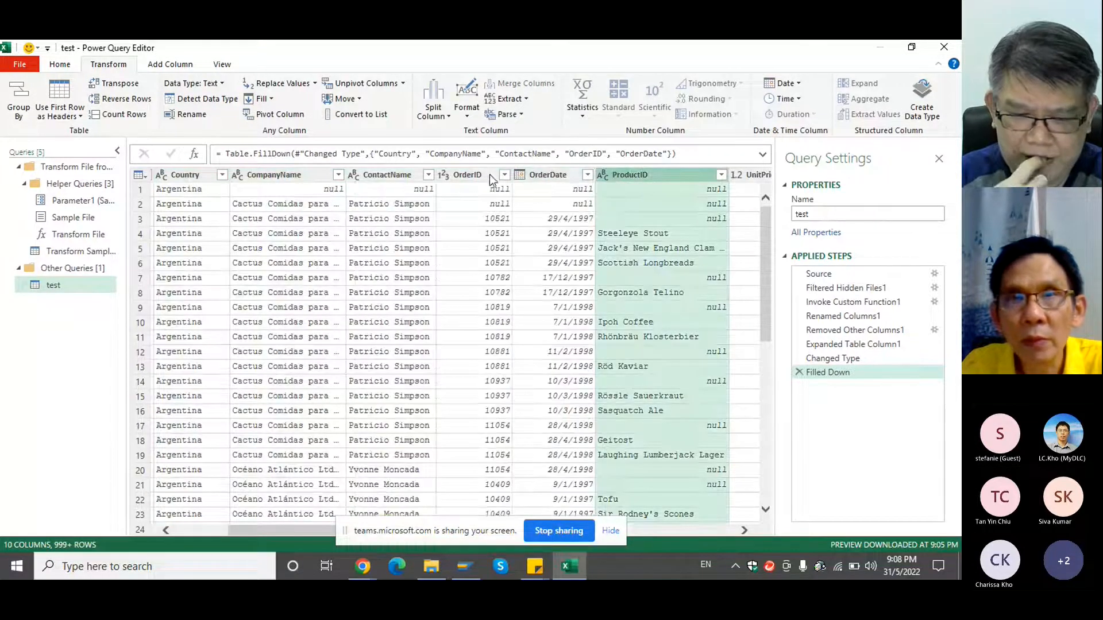
{"action": "left_click", "coordinate": [185, 173]}
{"action": "left_click", "coordinate": [552, 175], "text": "ctrl"}
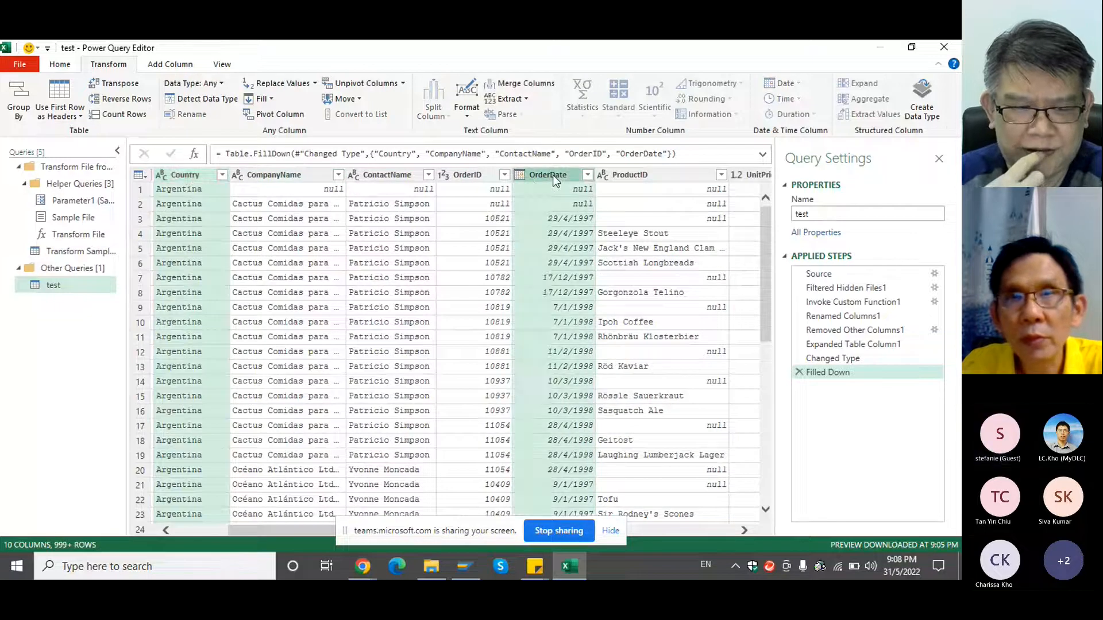
{"action": "left_click", "coordinate": [177, 174]}
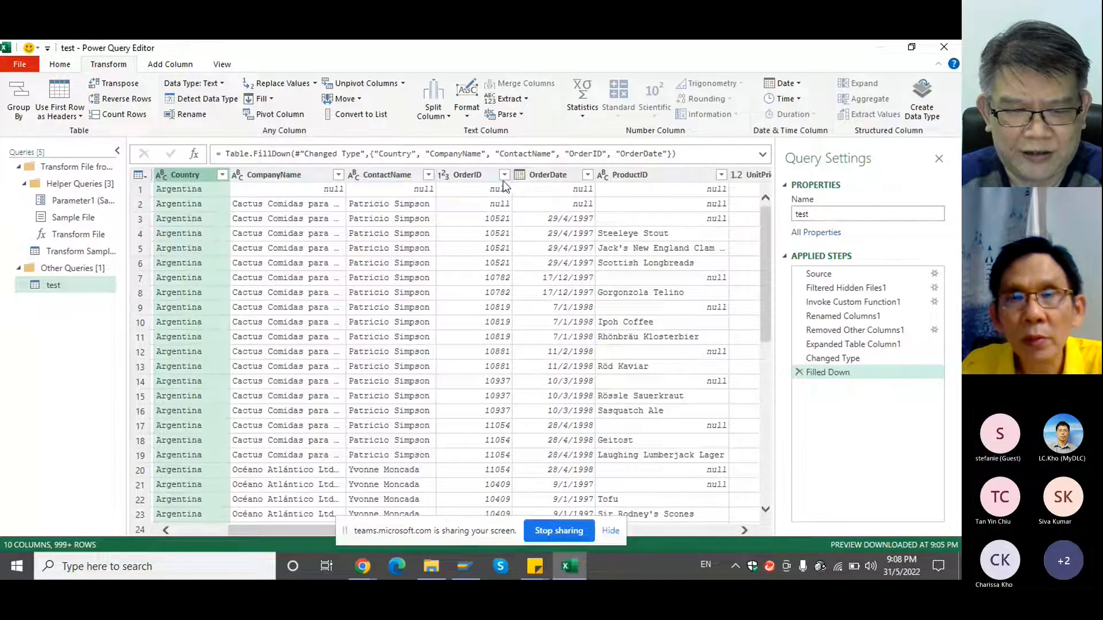
{"action": "left_click", "coordinate": [544, 177], "text": "shift"}
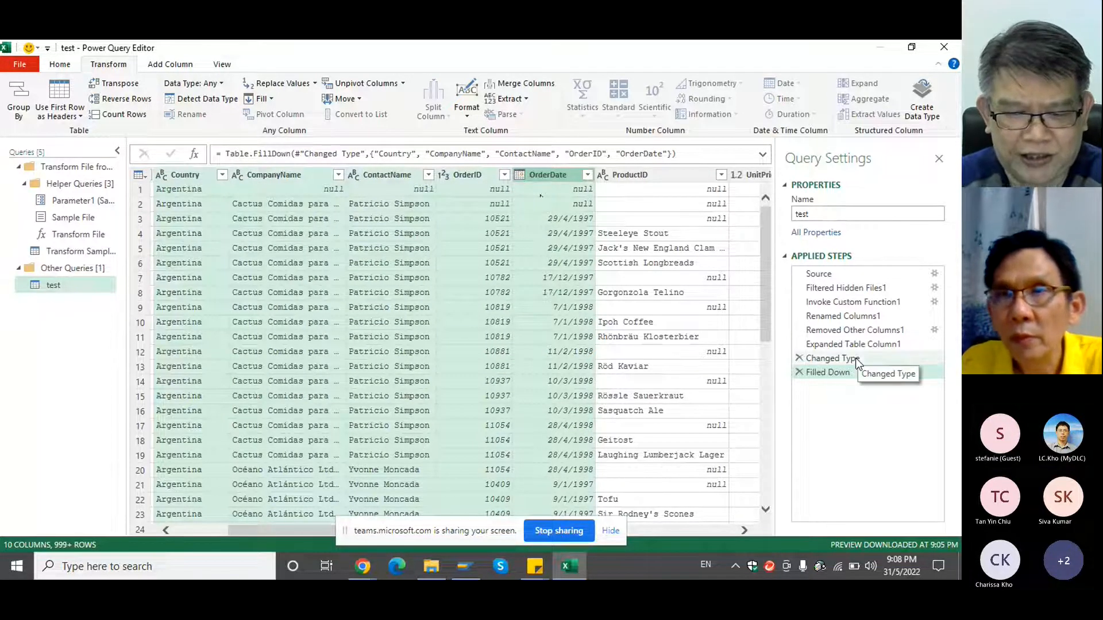
Filter the ProductID column to exclude null values and check the remaining rows
{"action": "left_click", "coordinate": [666, 175]}
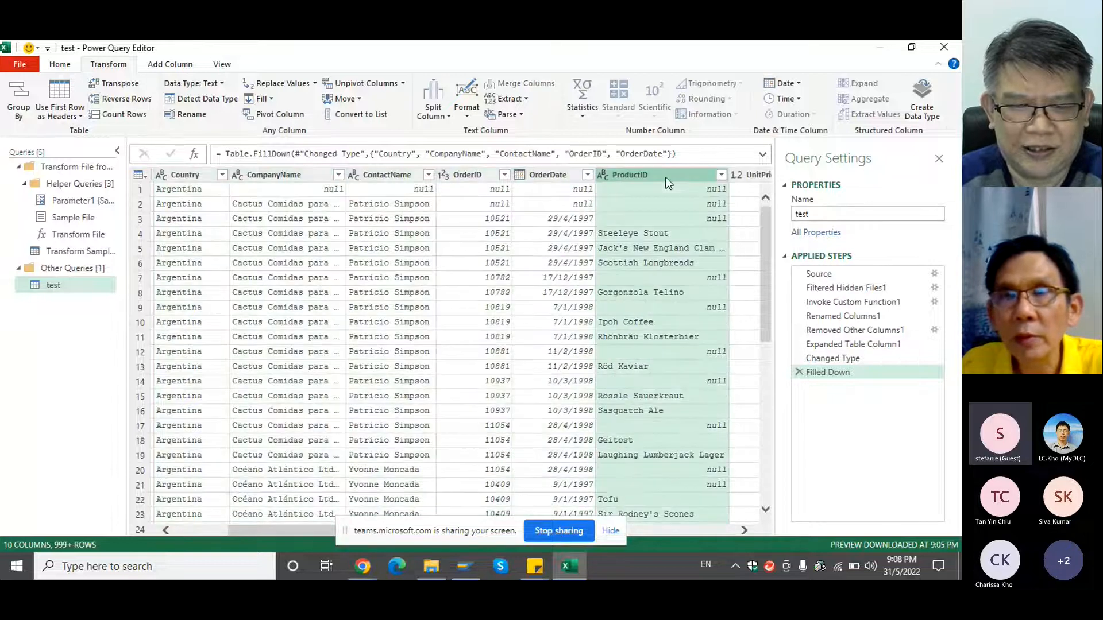
{"action": "left_click", "coordinate": [722, 176]}
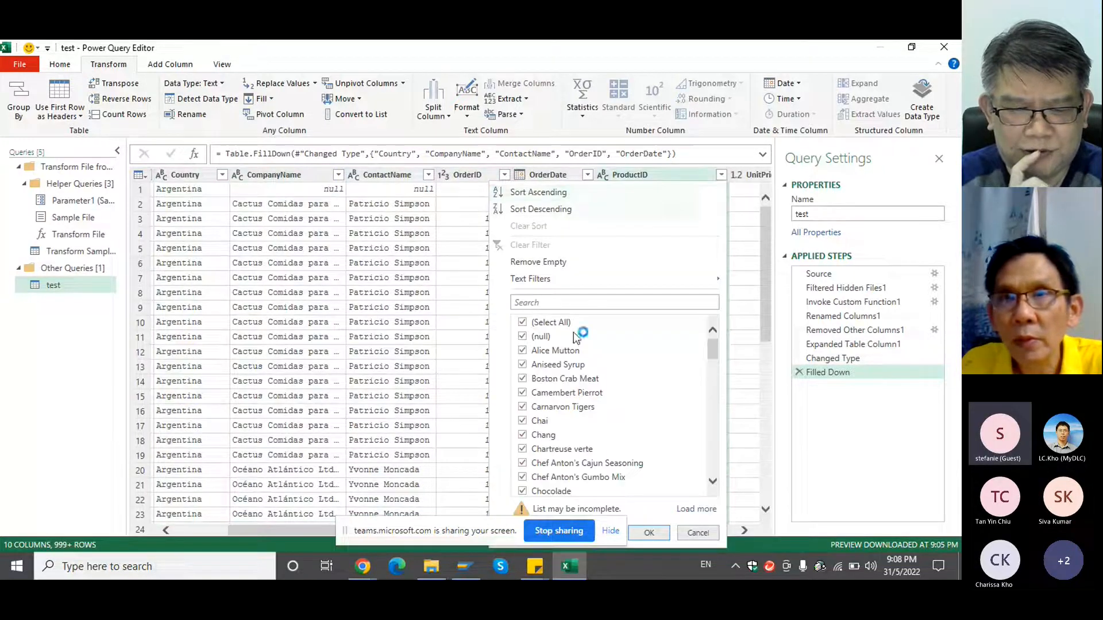
{"action": "left_click", "coordinate": [523, 337]}
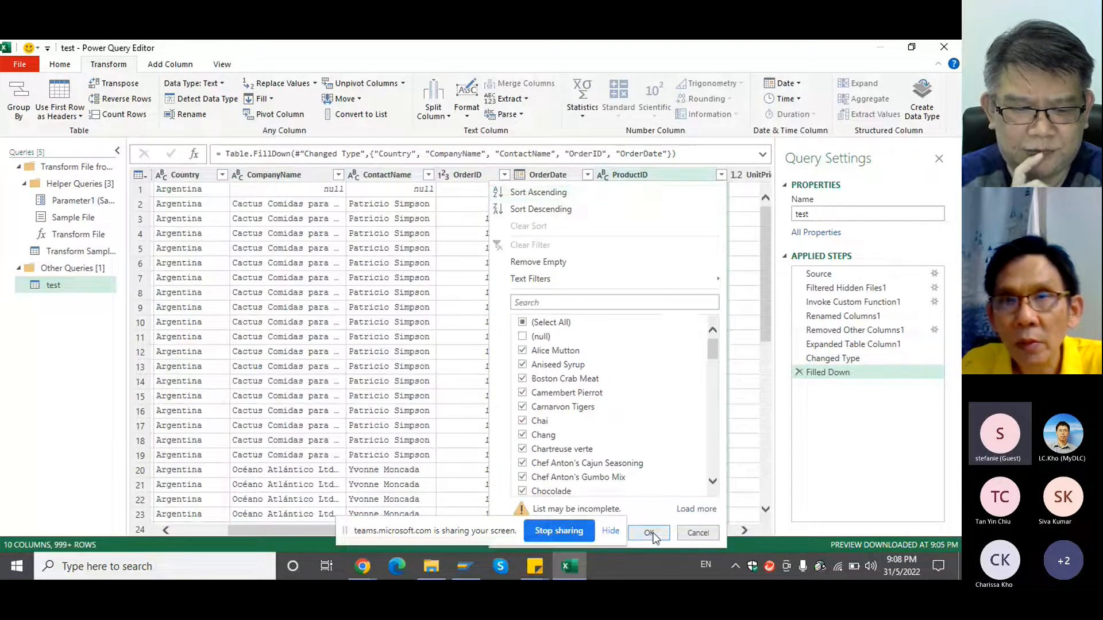
{"action": "left_click", "coordinate": [649, 533]}
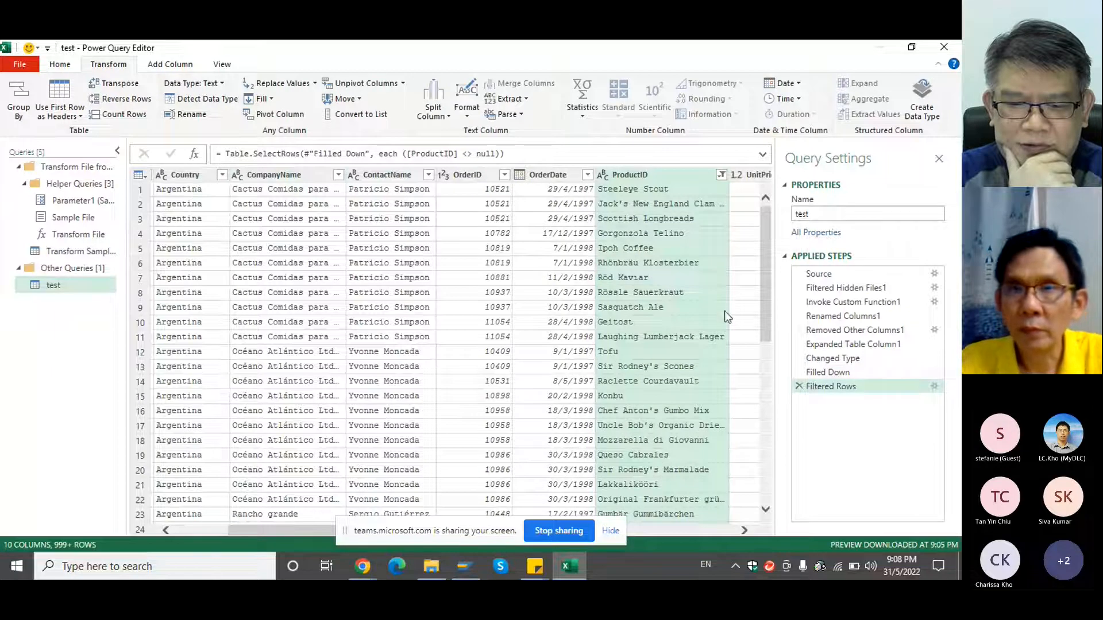
{"action": "left_click_drag", "start_coordinate": [766, 333], "coordinate": [761, 215]}
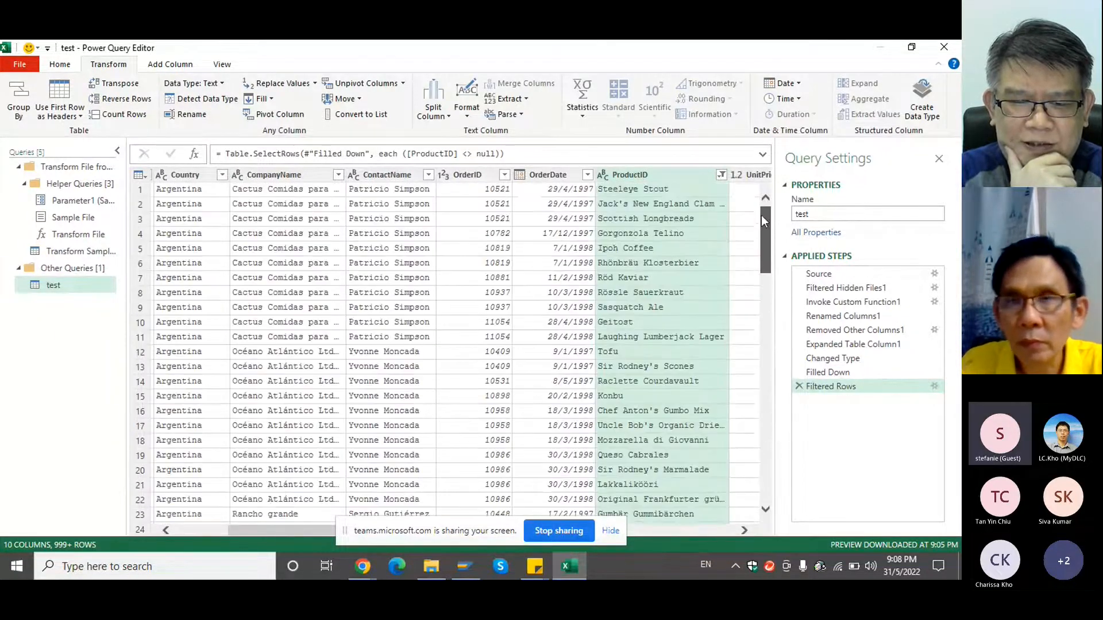
Start a custom column in the test query and name it AMOUNT
{"action": "left_click", "coordinate": [643, 173]}
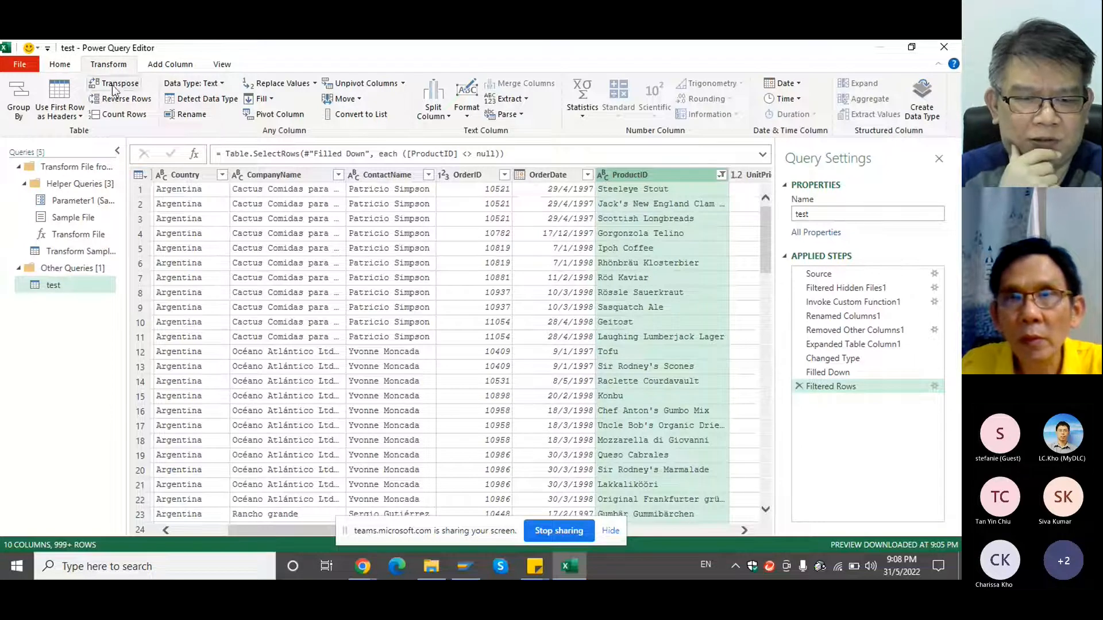
{"action": "left_click", "coordinate": [162, 66]}
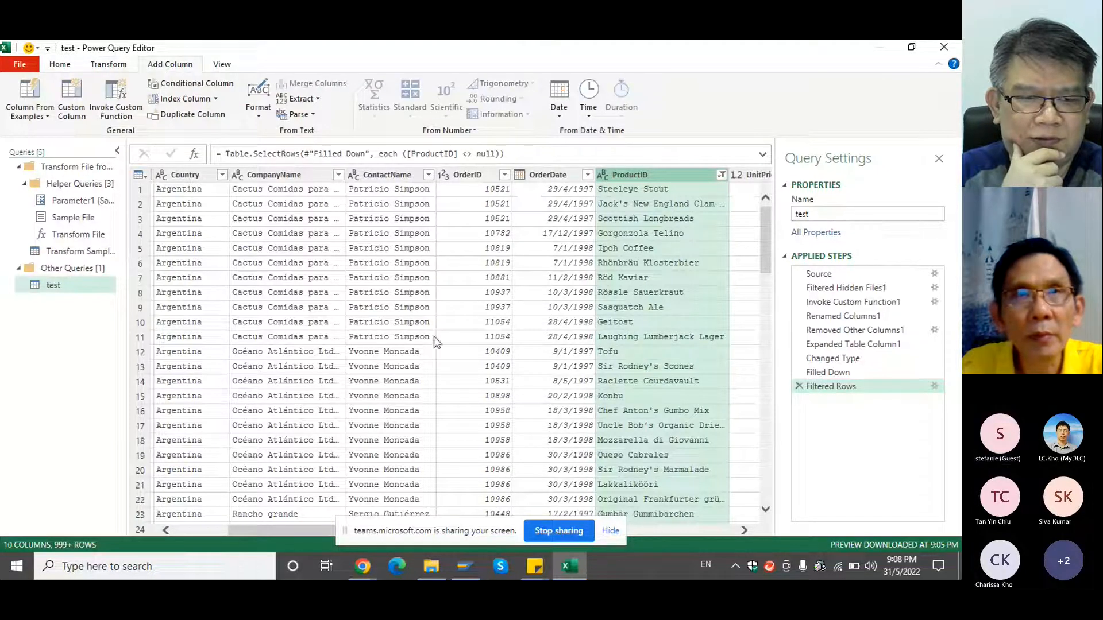
{"action": "left_click", "coordinate": [78, 113]}
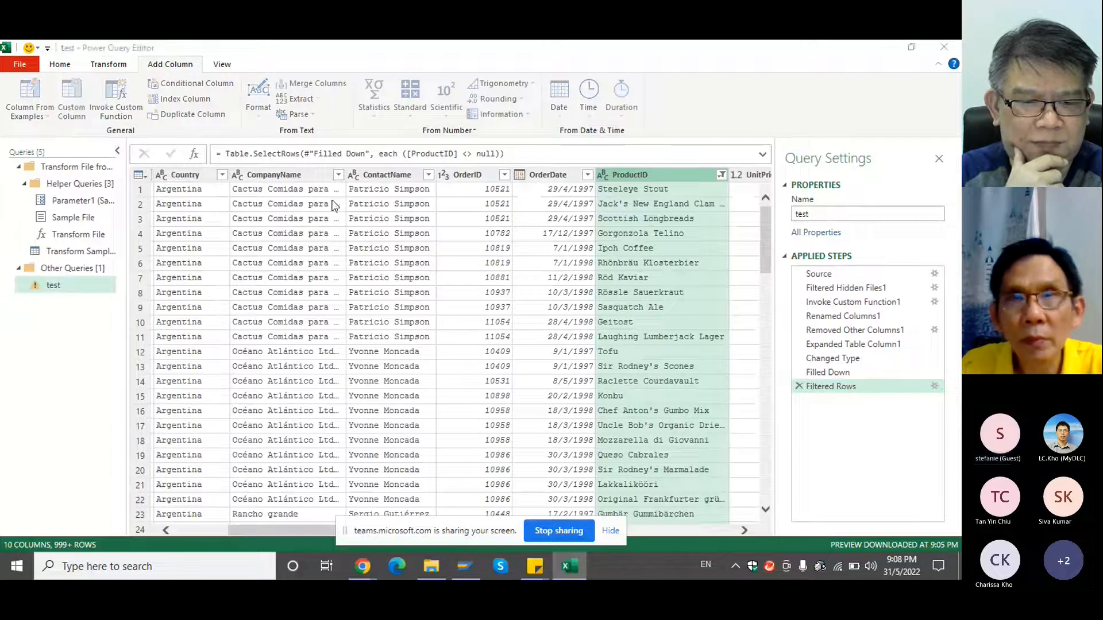
{"action": "type", "text": "am"}
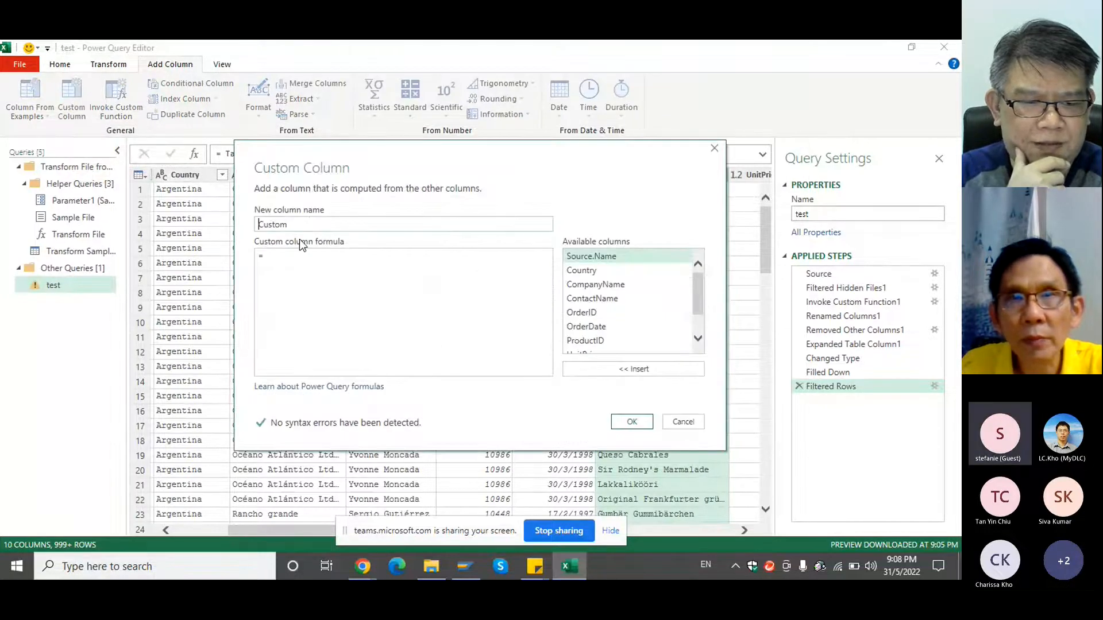
{"action": "key", "text": "BackSpace"}
{"action": "key", "text": "BackSpace"}
{"action": "key", "text": "BackSpace"}
{"action": "key", "text": "BackSpace"}
{"action": "key", "text": "BackSpace"}
{"action": "key", "text": "Delete"}
{"action": "key", "text": "Delete"}
{"action": "key", "text": "Delete"}
{"action": "key", "text": "Delete"}
{"action": "key", "text": "Delete"}
{"action": "key", "text": "Delete"}
{"action": "type", "text": "AMOUNT"}
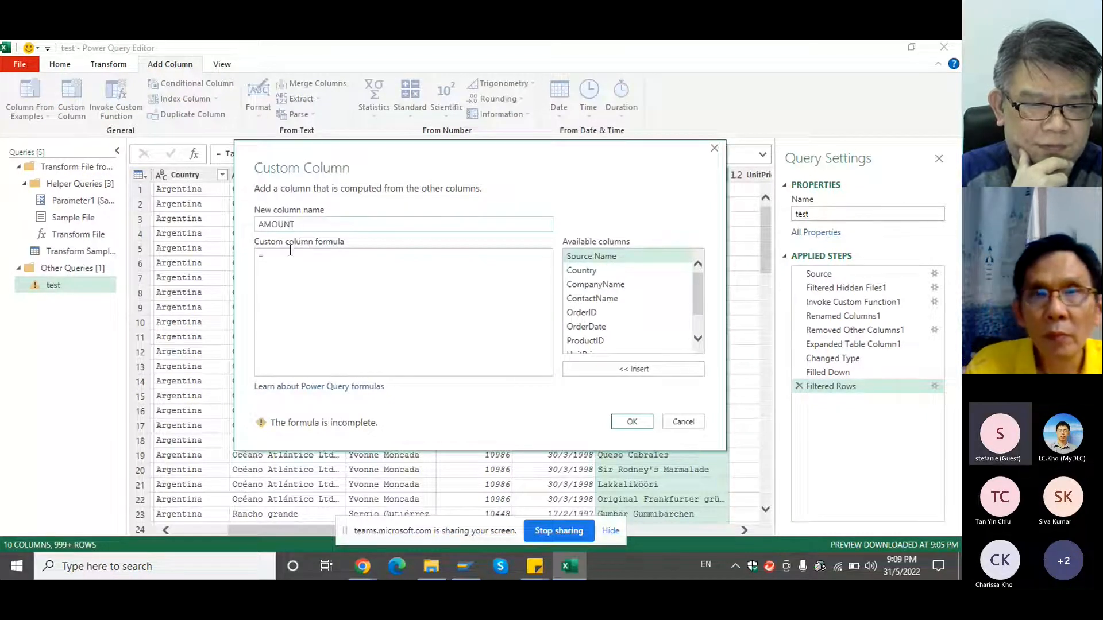
Begin the AMOUNT formula by multiplying the columns as [UnitPrice]*[Quantity]
{"action": "left_click", "coordinate": [698, 340]}
{"action": "left_click", "coordinate": [698, 341]}
{"action": "double_click", "coordinate": [598, 318]}
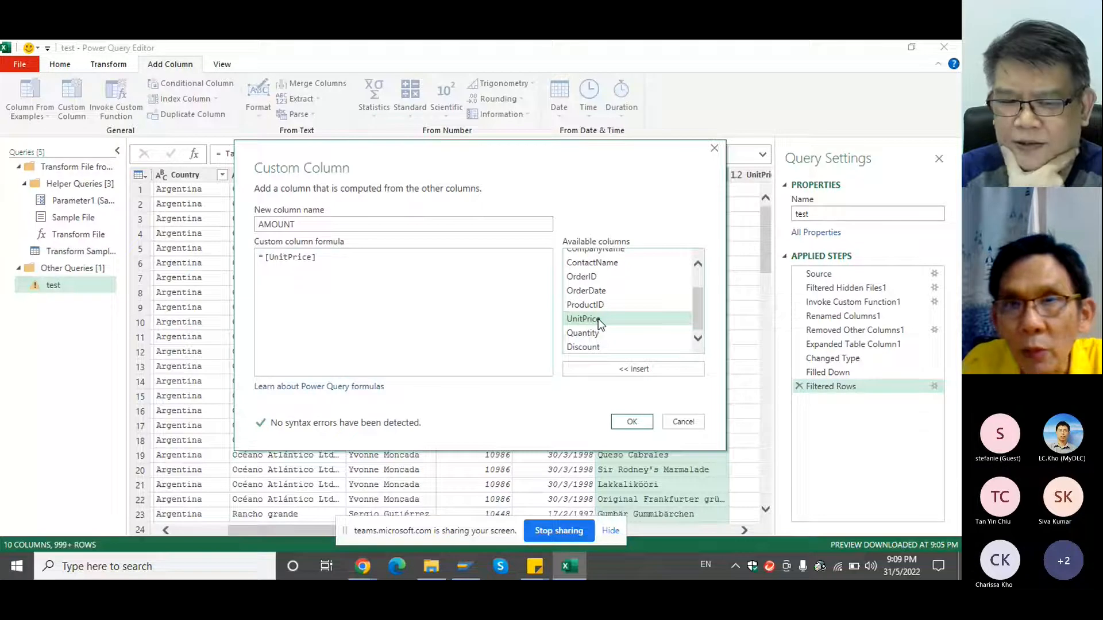
{"action": "type", "text": "*"}
{"action": "double_click", "coordinate": [595, 332]}
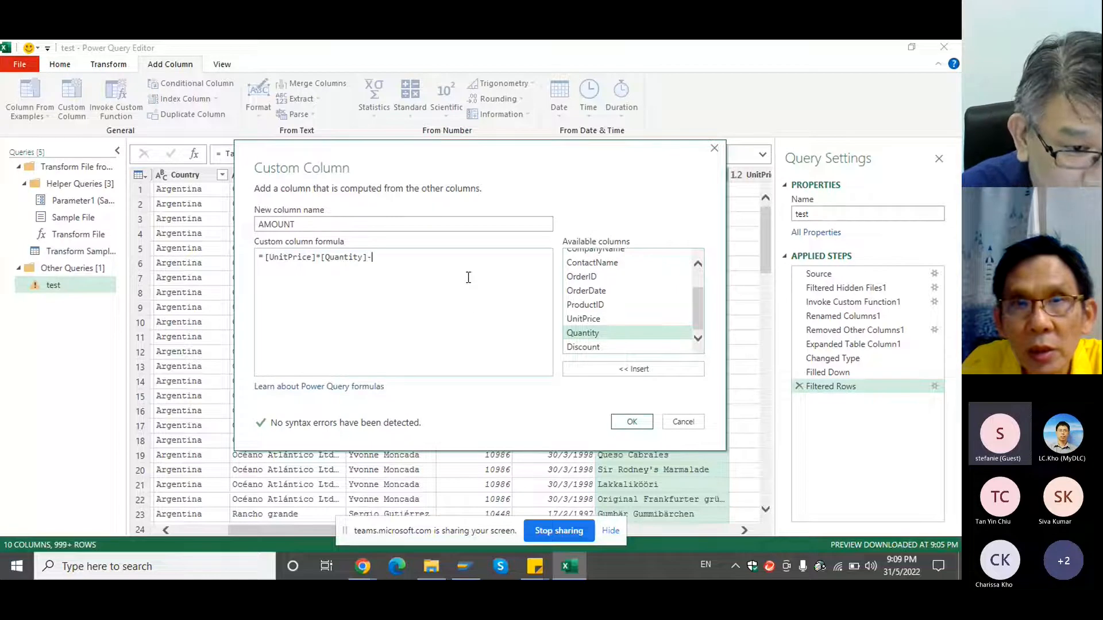
{"action": "type", "text": "-"}
{"action": "double_click", "coordinate": [580, 348]}
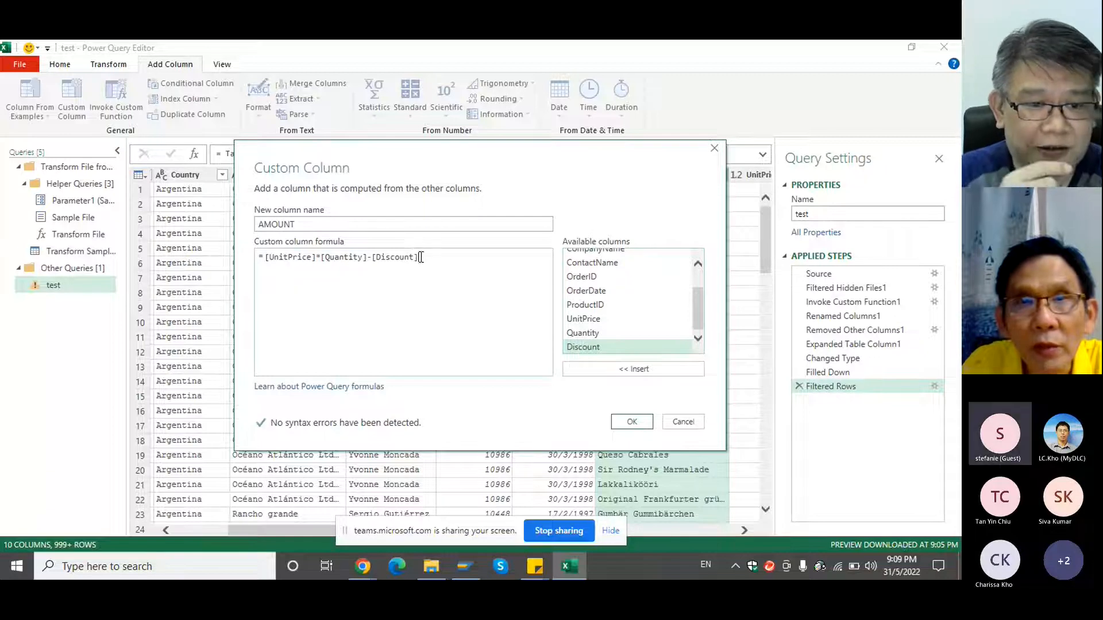
{"action": "key", "text": "BackSpace"}
{"action": "key", "text": "BackSpace"}
{"action": "key", "text": "BackSpace"}
{"action": "key", "text": "BackSpace"}
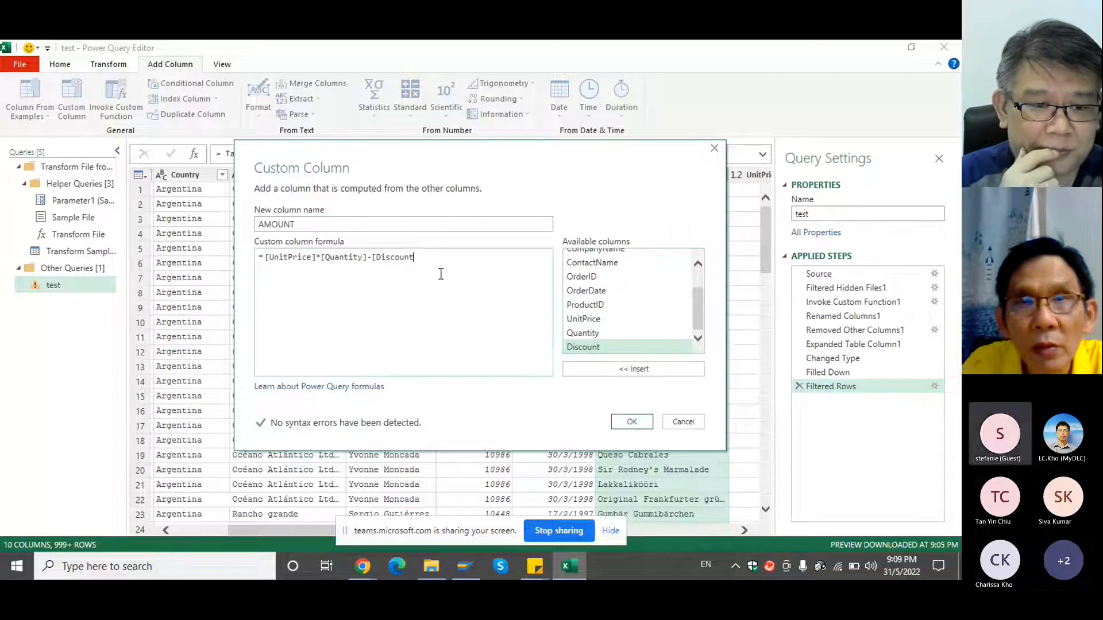
{"action": "key", "text": "BackSpace"}
{"action": "key", "text": "BackSpace"}
{"action": "key", "text": "BackSpace"}
{"action": "key", "text": "BackSpace"}
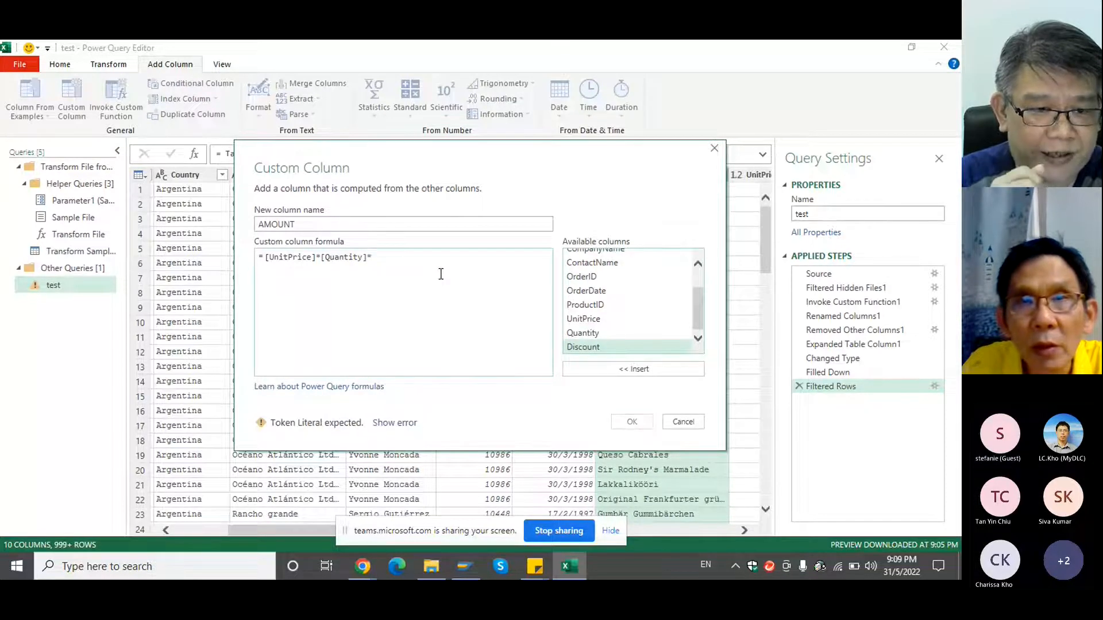
Complete the formula as [UnitPrice]*[Quantity]*(1-[Discount]) and create the AMOUNT column
{"action": "type", "text": "("}
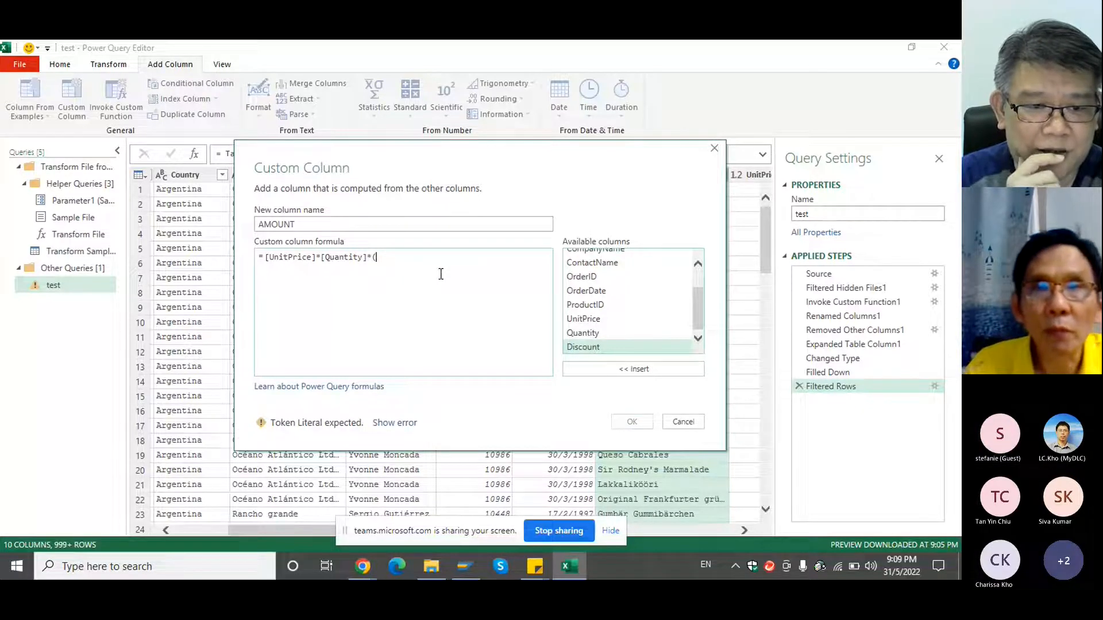
{"action": "type", "text": "1-"}
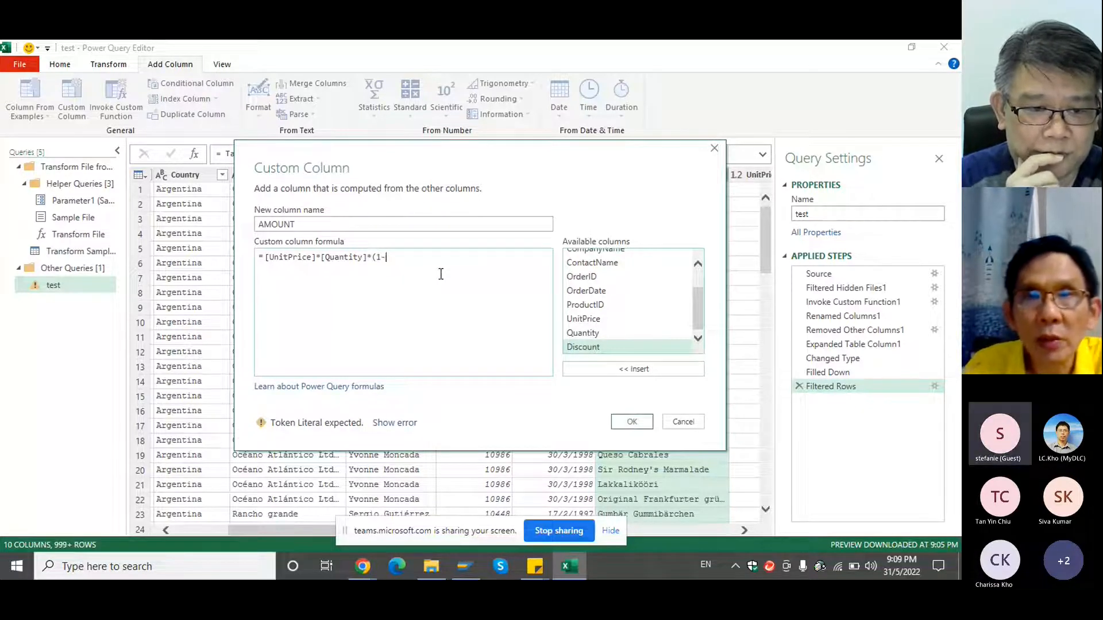
{"action": "double_click", "coordinate": [627, 346]}
{"action": "type", "text": ")"}
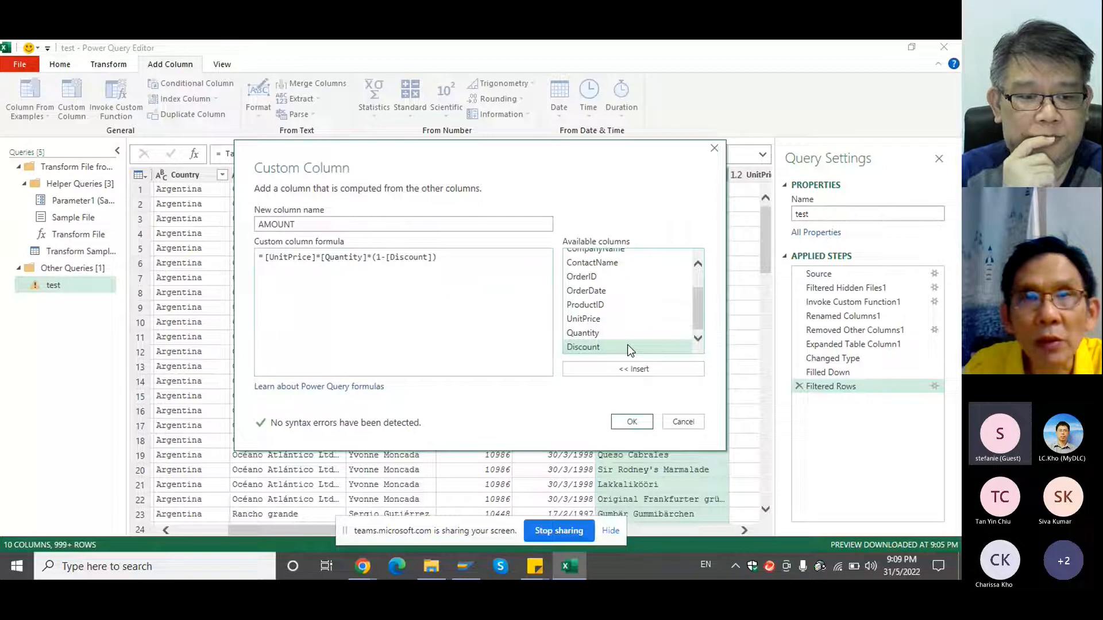
{"action": "left_click", "coordinate": [632, 422]}
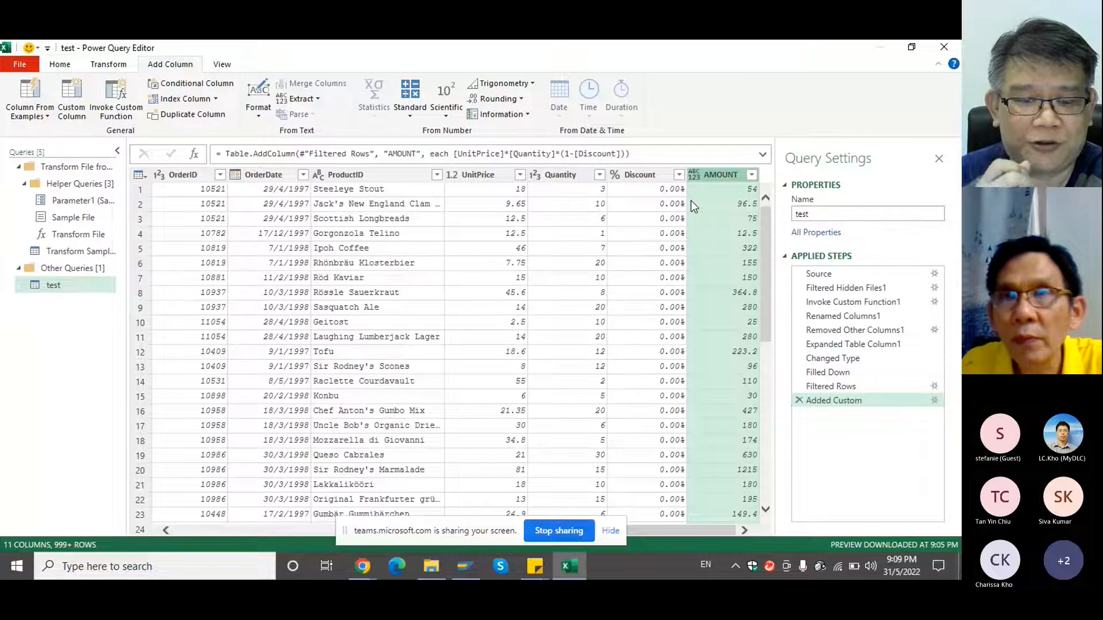
Set the AMOUNT column's data type to Currency
{"action": "right_click", "coordinate": [709, 175]}
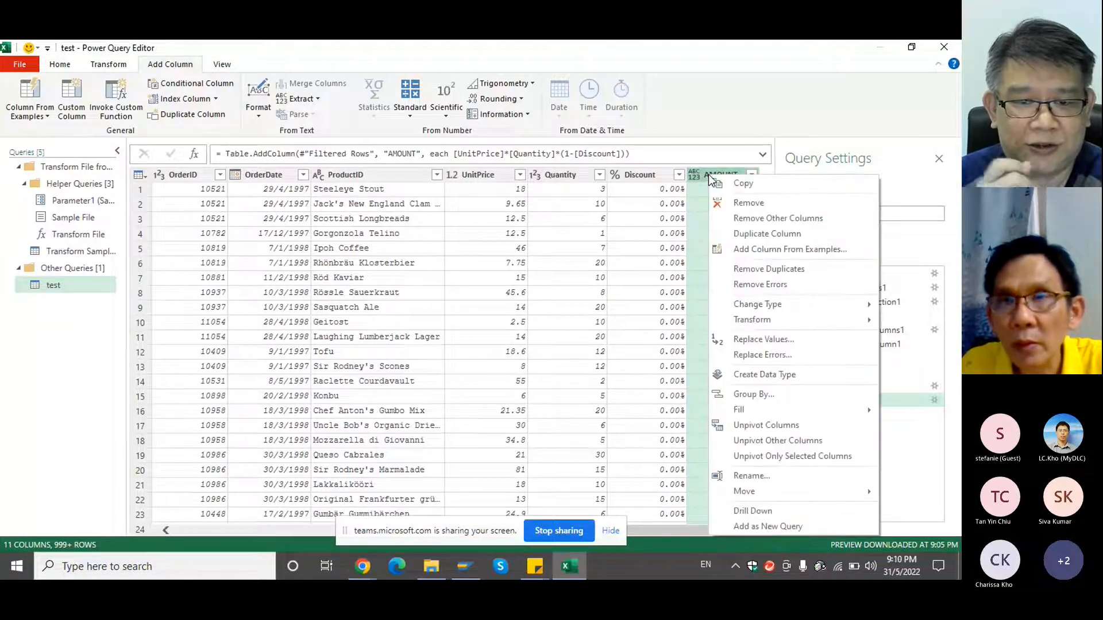
{"action": "left_click", "coordinate": [696, 174]}
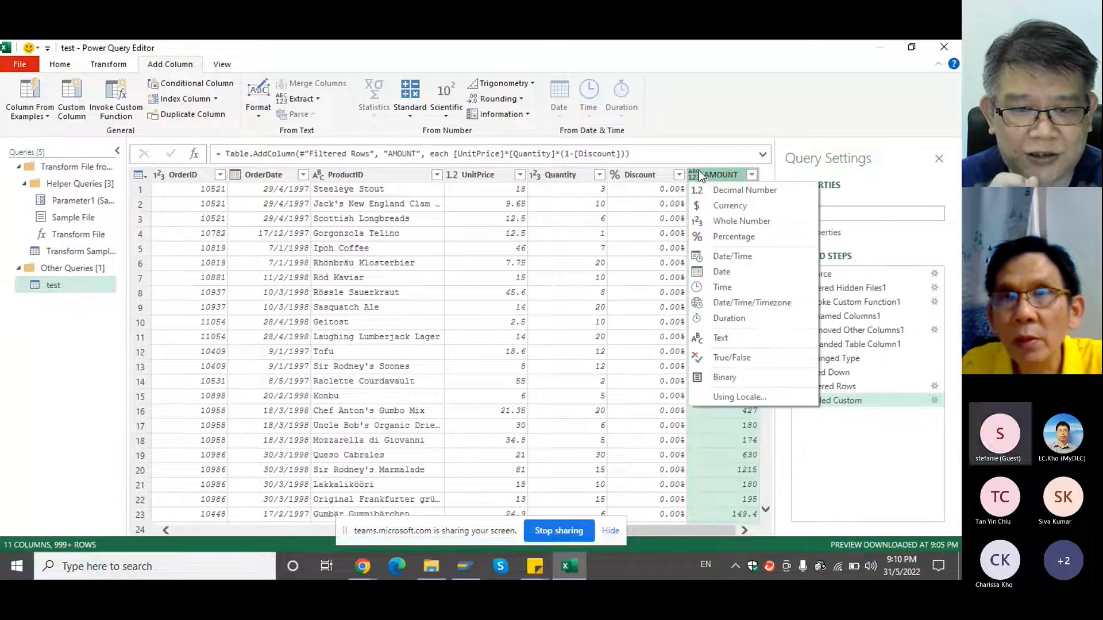
{"action": "left_click", "coordinate": [715, 206]}
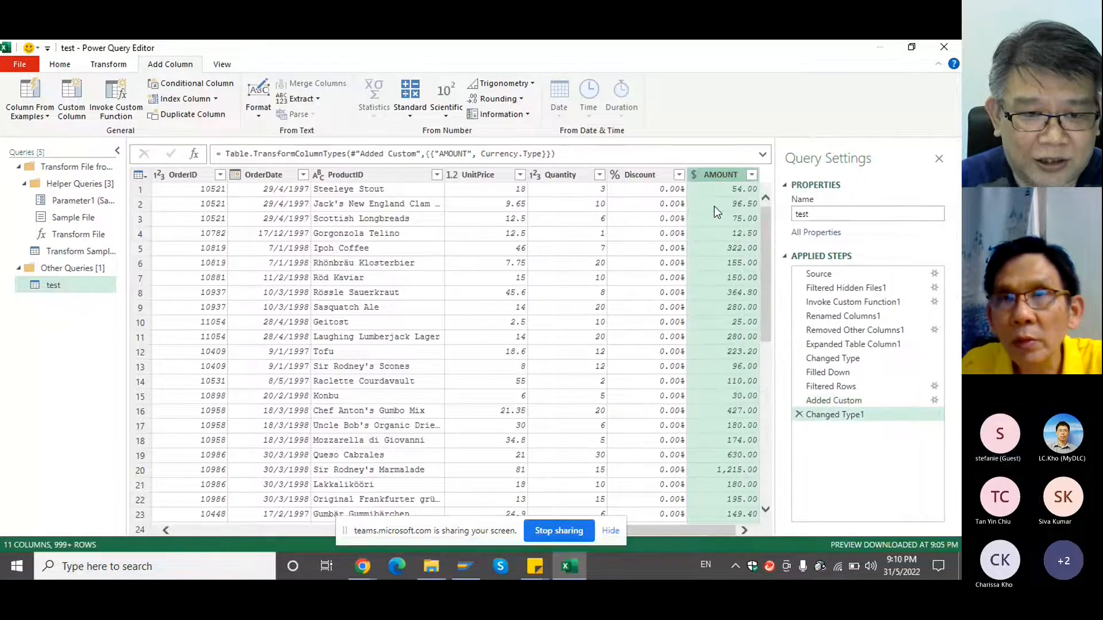
Change the Quantity column's data type to Decimal Number
{"action": "left_click", "coordinate": [564, 177]}
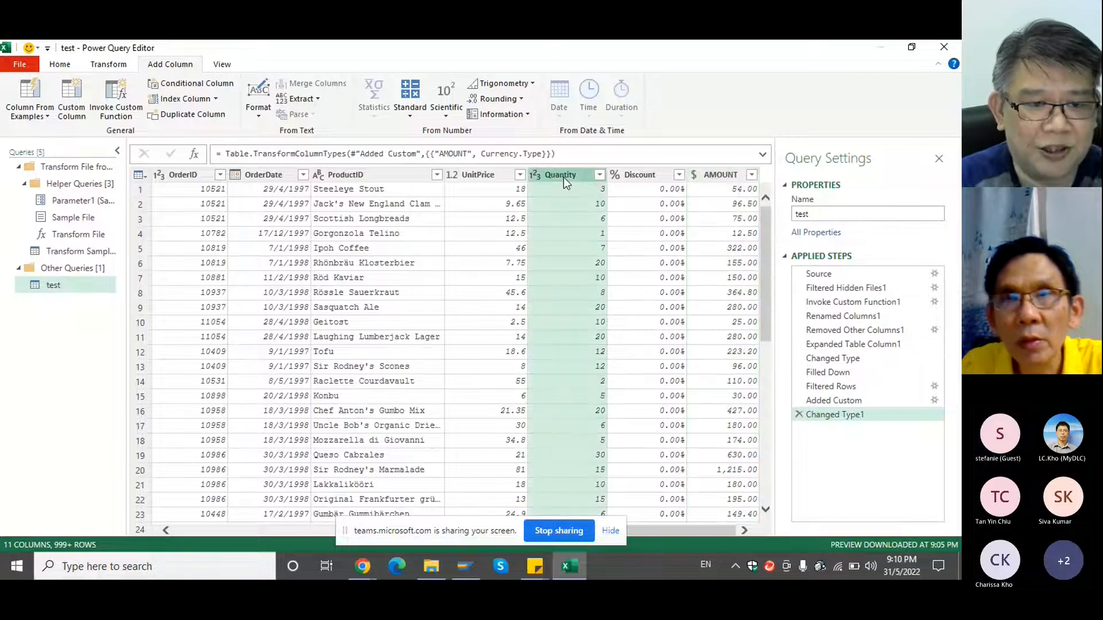
{"action": "double_click", "coordinate": [564, 177]}
{"action": "left_click", "coordinate": [533, 176]}
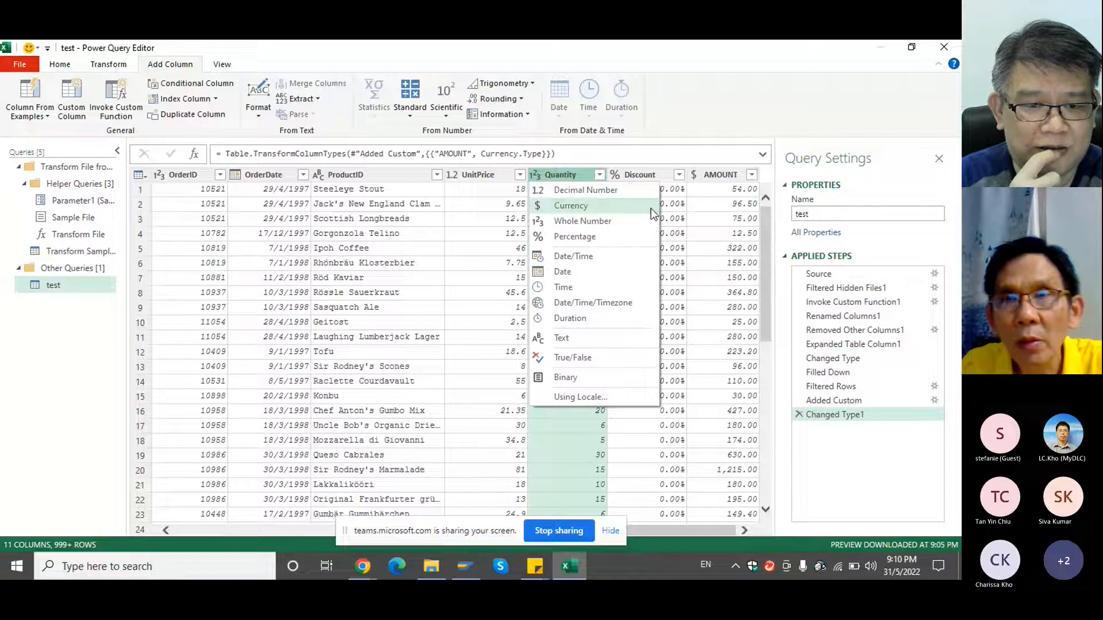
{"action": "left_click", "coordinate": [617, 190]}
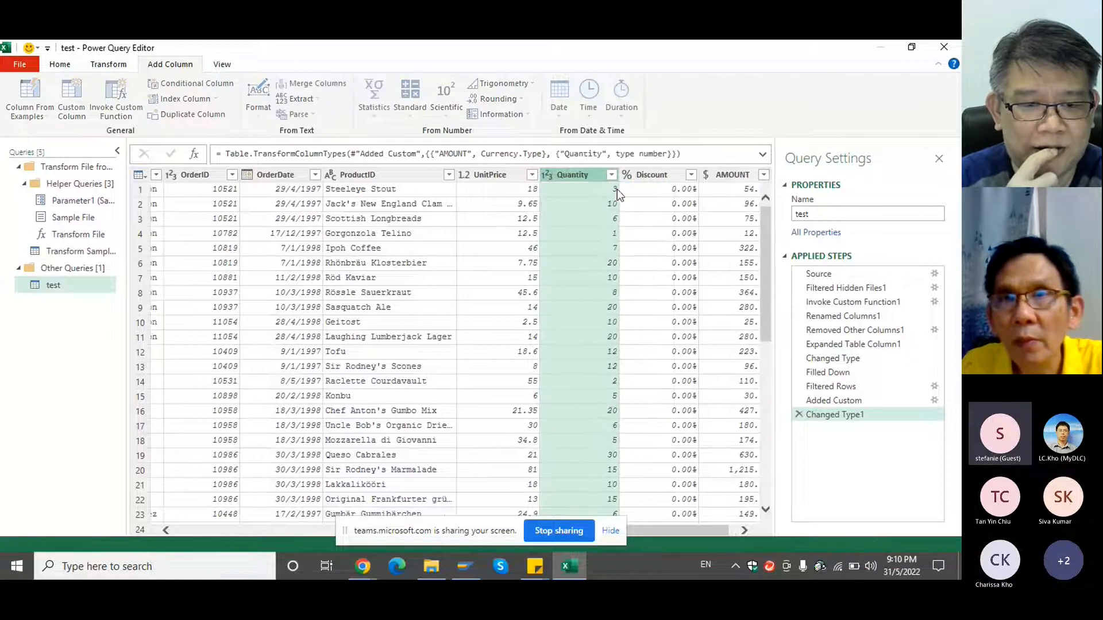
Set the Quantity column's data type to Whole Number, replacing the current conversion
{"action": "double_click", "coordinate": [587, 177]}
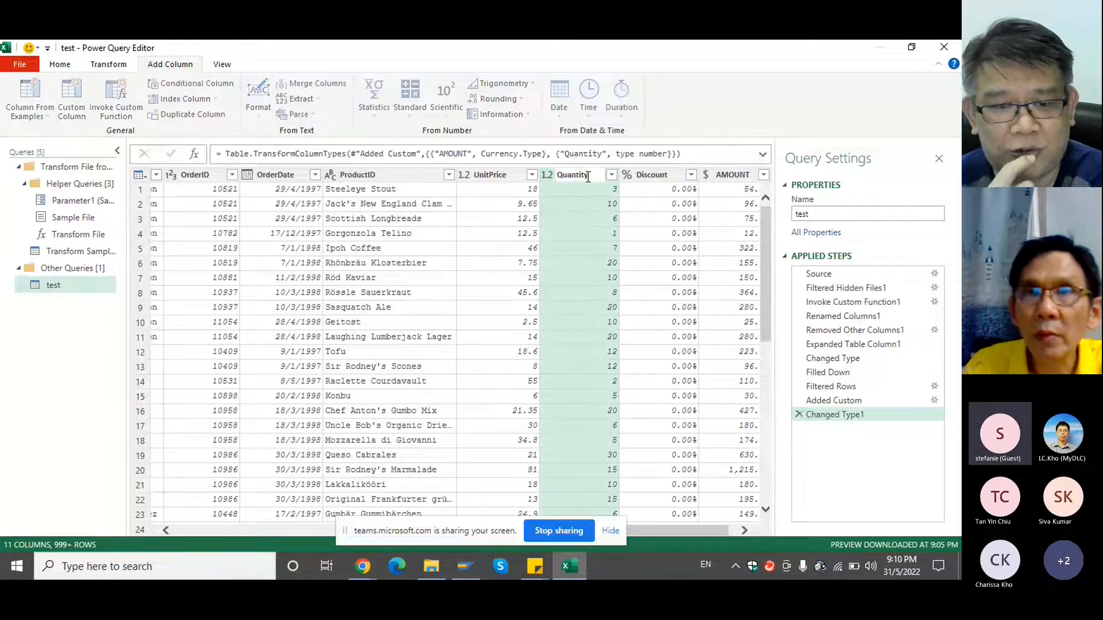
{"action": "left_click", "coordinate": [550, 180]}
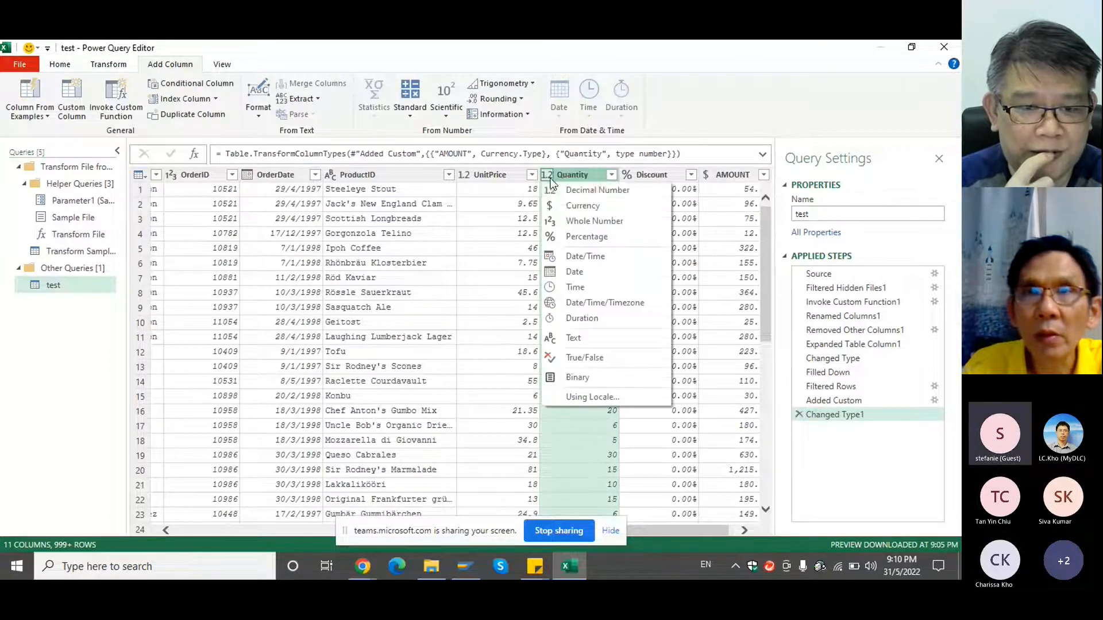
{"action": "left_click", "coordinate": [622, 223]}
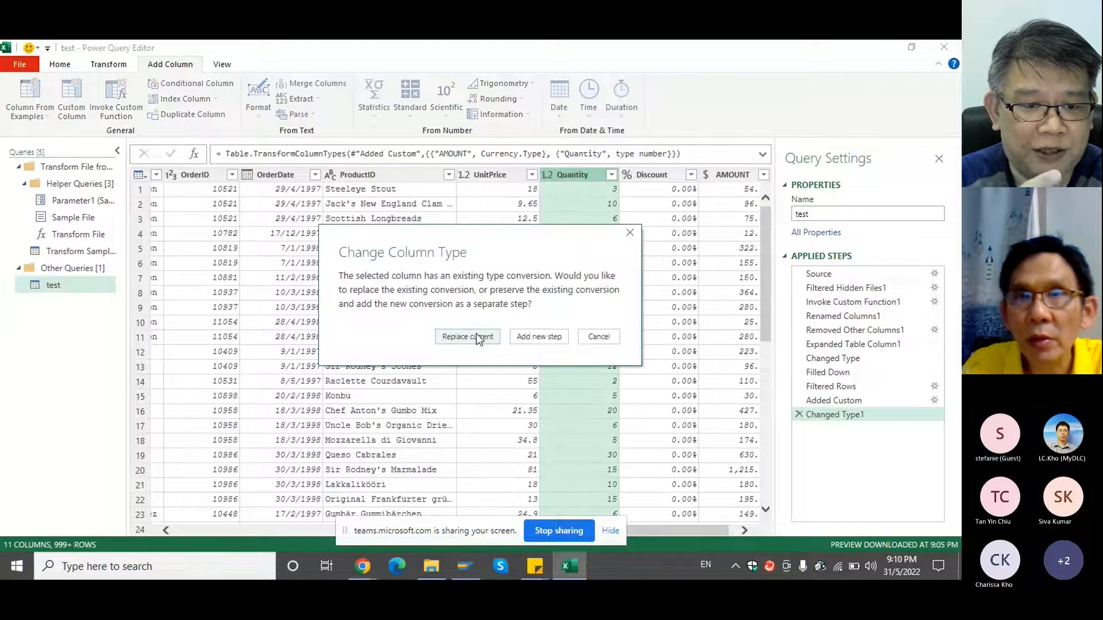
{"action": "left_click", "coordinate": [479, 338]}
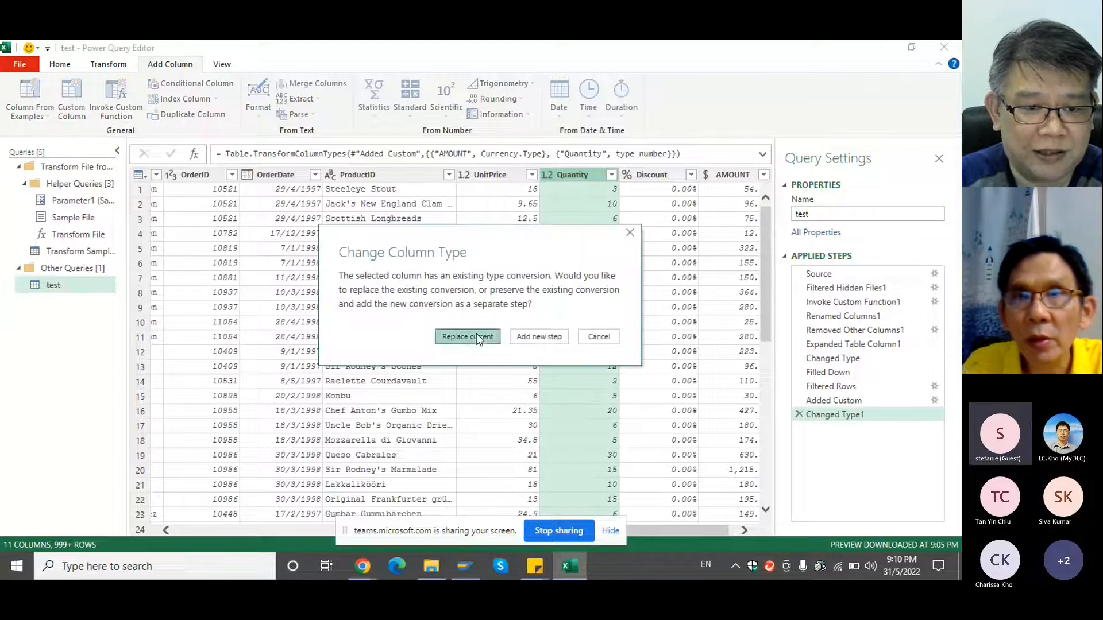
Set the UnitPrice column's data type to Currency
{"action": "left_click", "coordinate": [494, 175]}
{"action": "double_click", "coordinate": [493, 173]}
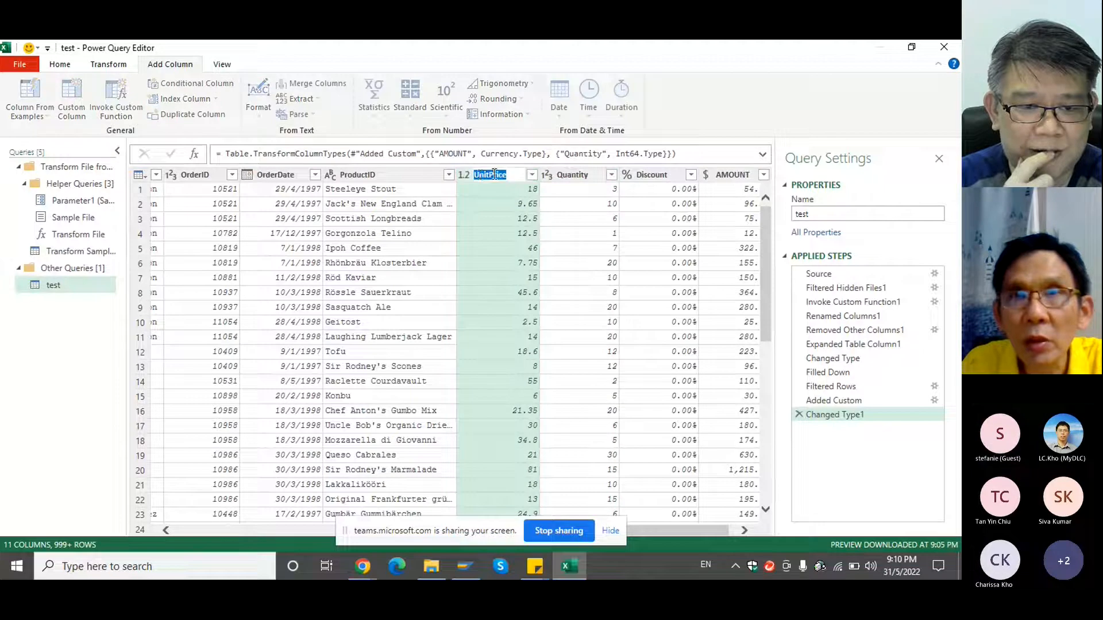
{"action": "left_click", "coordinate": [464, 176]}
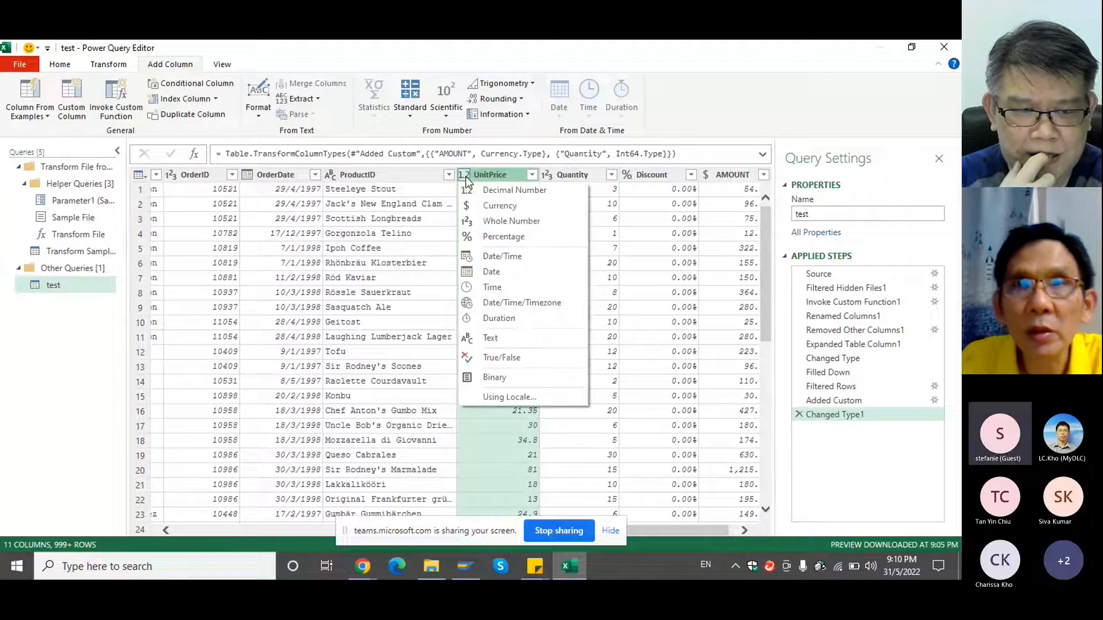
{"action": "left_click", "coordinate": [502, 196]}
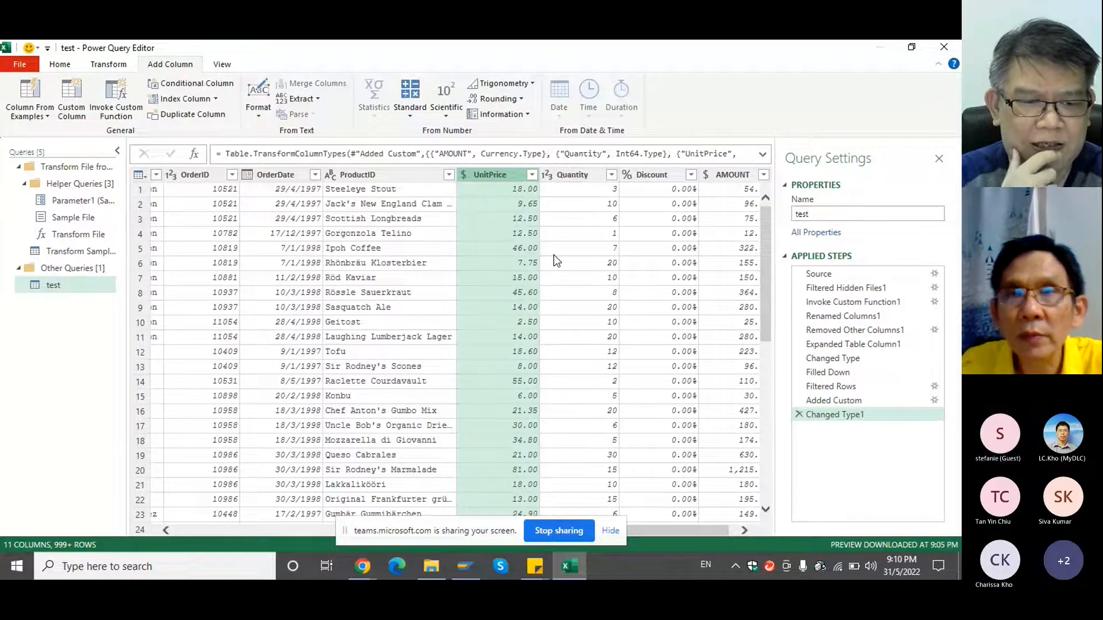
{"action": "scroll", "coordinate": [557, 260], "scroll_direction": "down", "scroll_amount": 14}
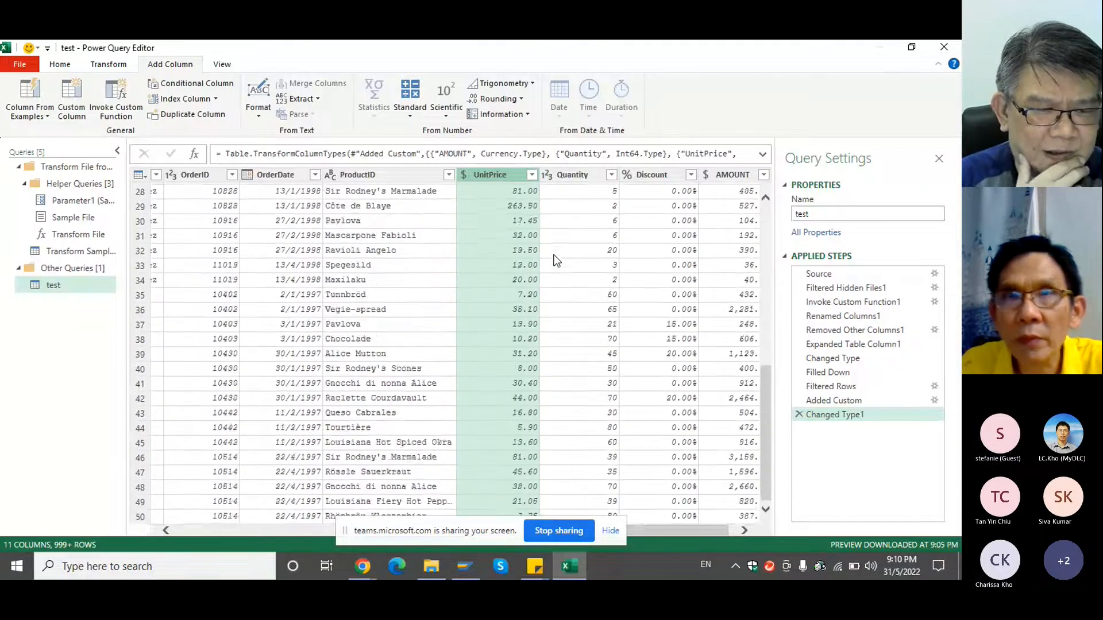
{"action": "scroll", "coordinate": [556, 261], "scroll_direction": "up", "scroll_amount": 14}
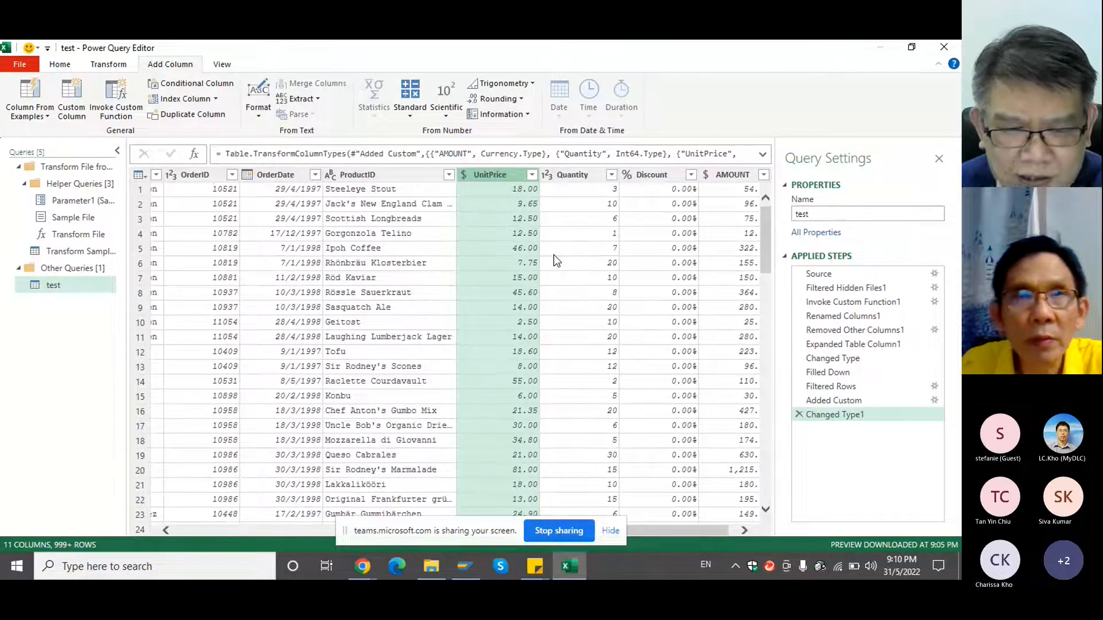
{"action": "scroll", "coordinate": [460, 429], "scroll_direction": "down", "scroll_amount": 15}
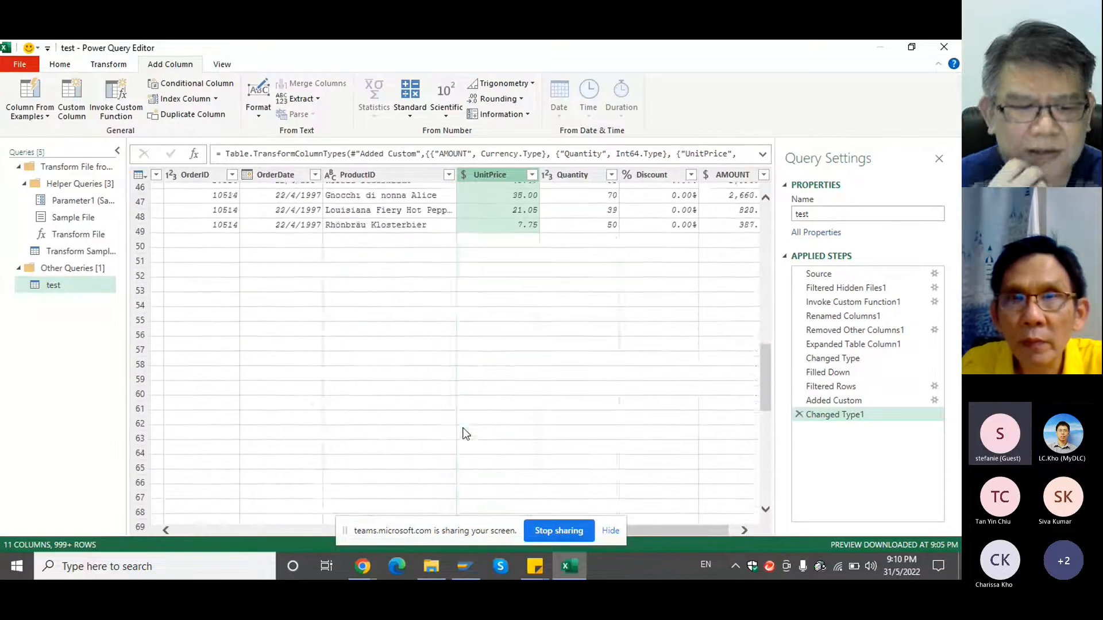
{"action": "scroll", "coordinate": [464, 428], "scroll_direction": "up", "scroll_amount": 15}
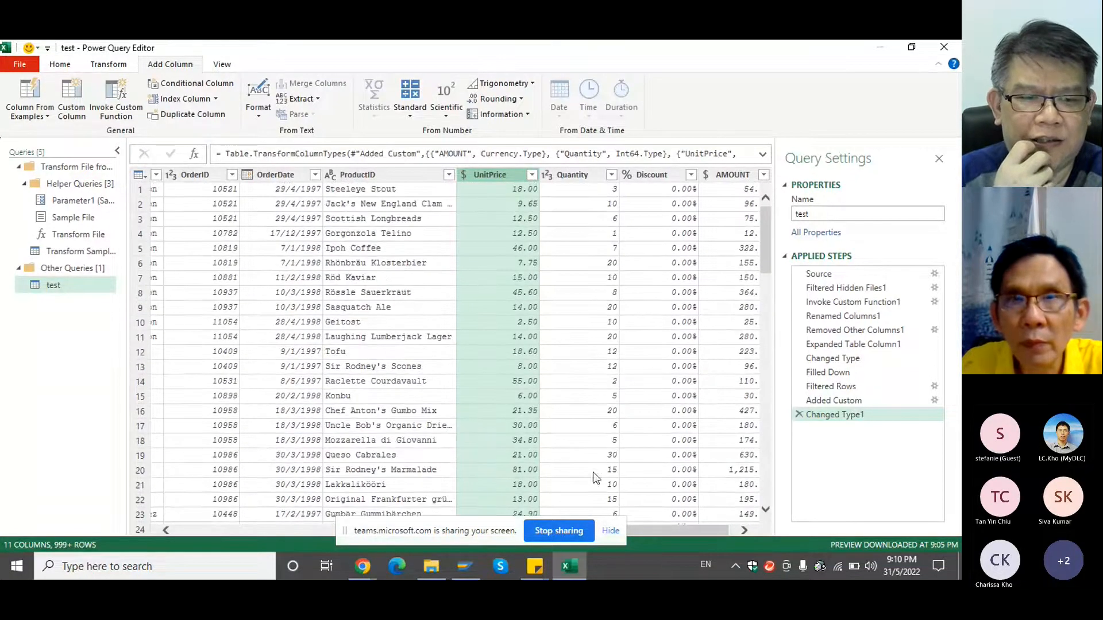
{"action": "left_click_drag", "start_coordinate": [695, 530], "coordinate": [533, 523]}
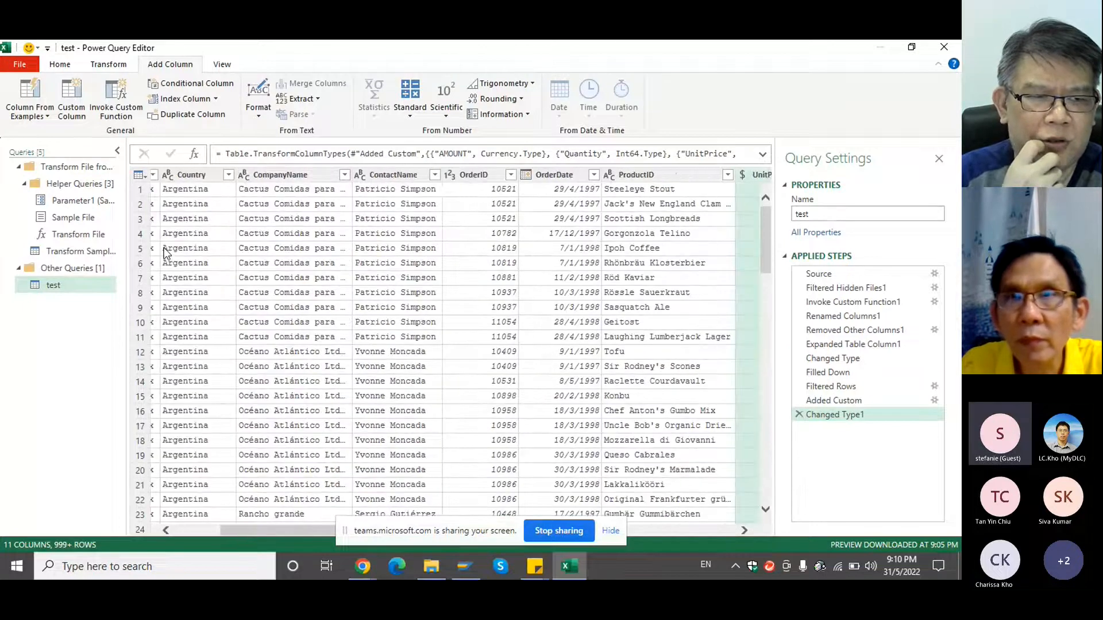
Close the query editor and load the test query as a PivotTable Report on a new worksheet
{"action": "left_click", "coordinate": [63, 66]}
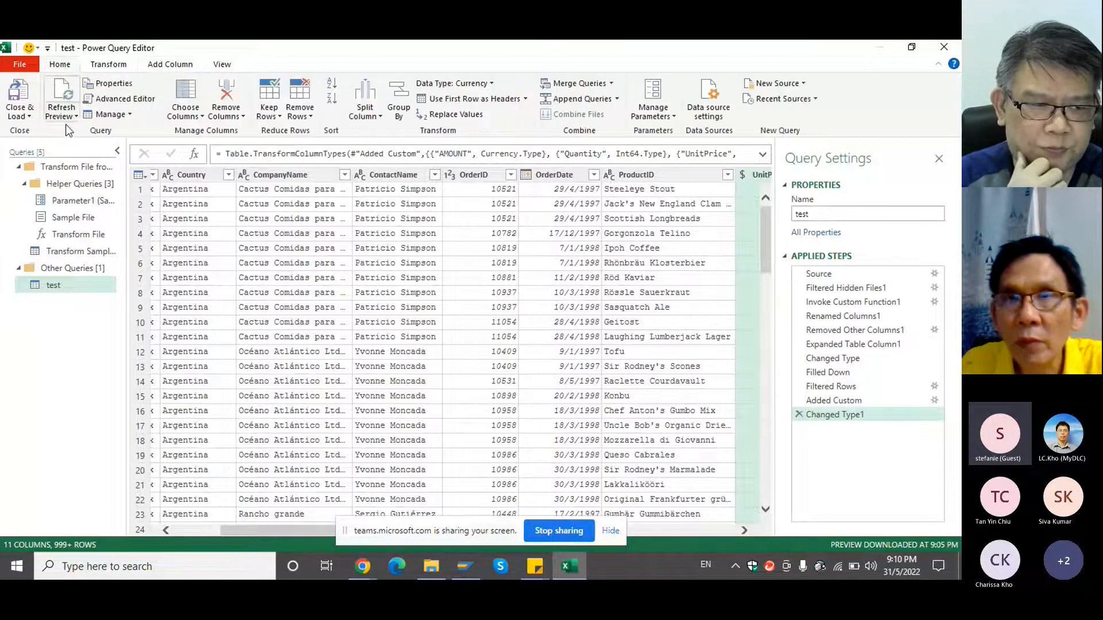
{"action": "left_click", "coordinate": [20, 116]}
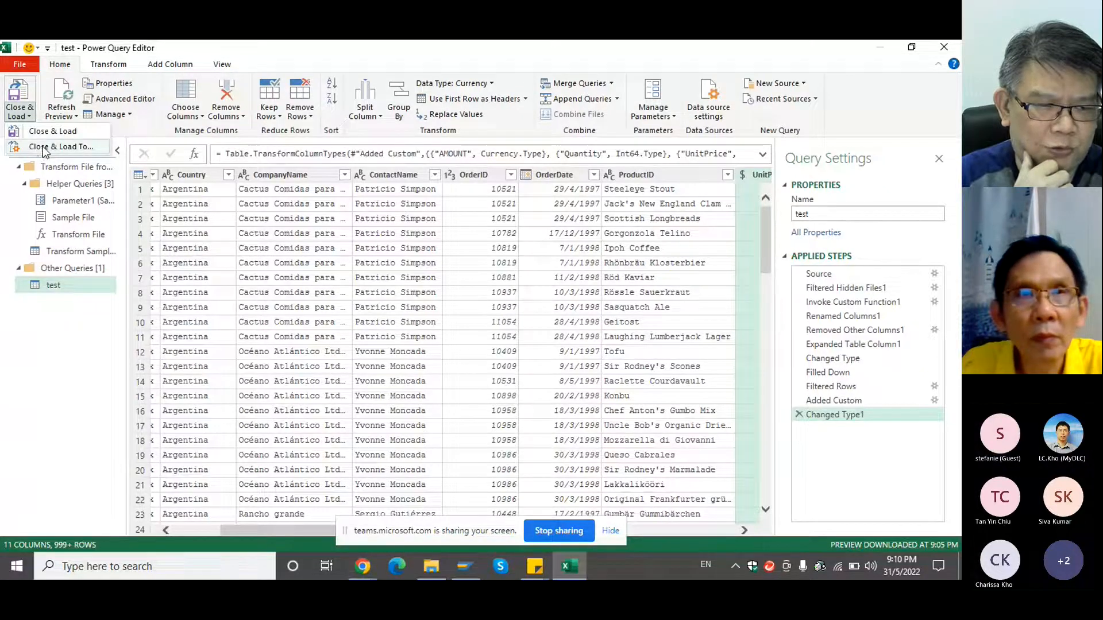
{"action": "left_click", "coordinate": [45, 147]}
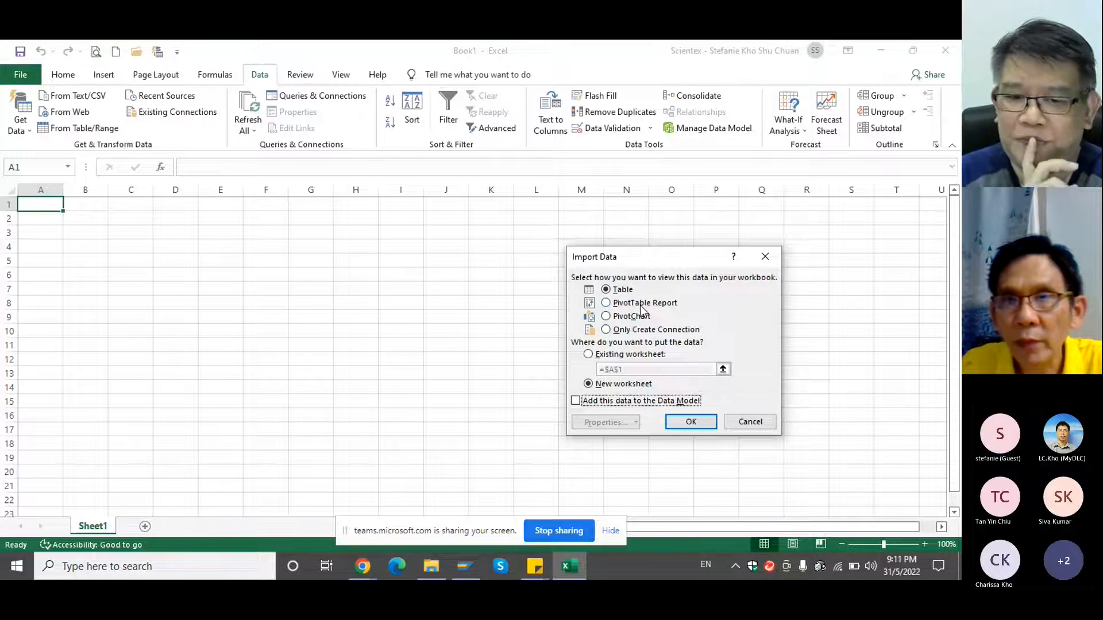
{"action": "left_click", "coordinate": [619, 304]}
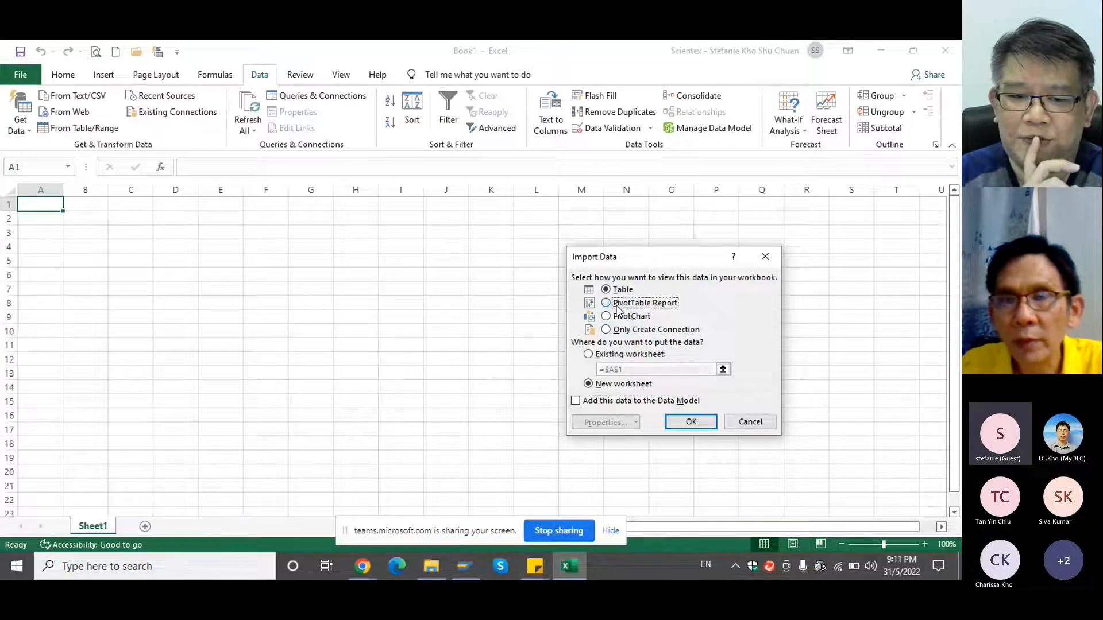
{"action": "left_click", "coordinate": [691, 422]}
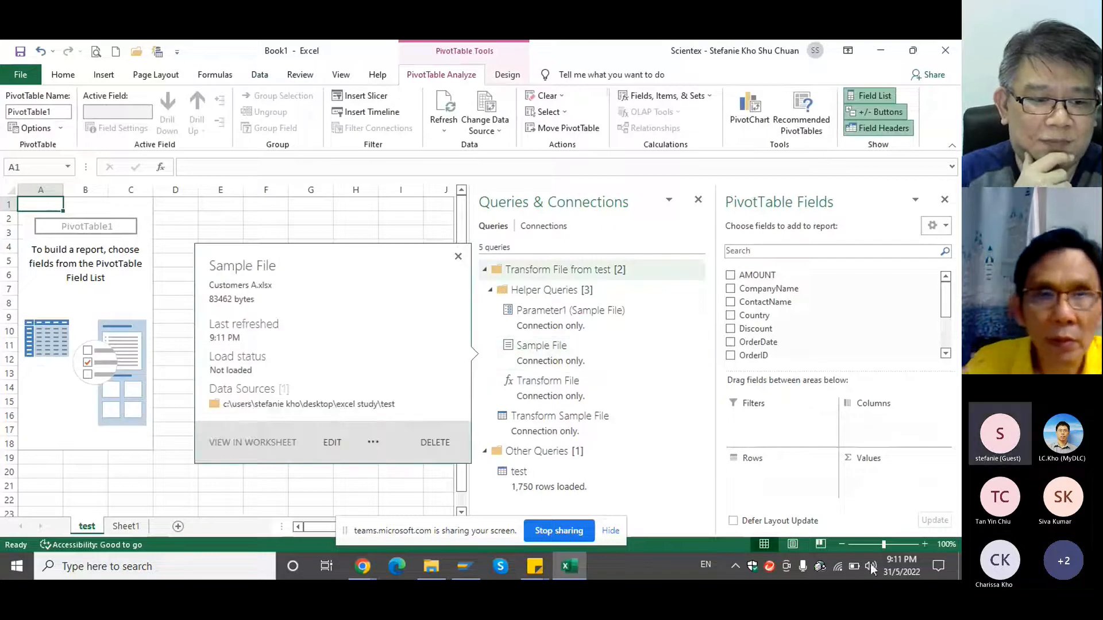
Build the PivotTable with CompanyName as rows and the sum of AMOUNT as values, closing the Queries & Connections pane
{"action": "left_click", "coordinate": [732, 291]}
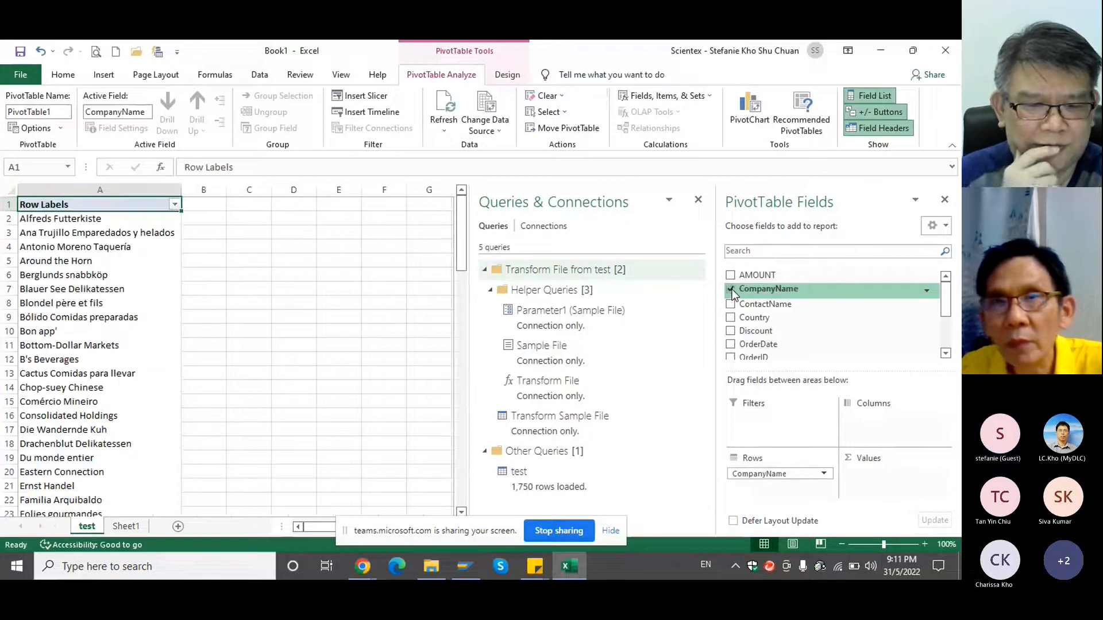
{"action": "left_click", "coordinate": [732, 291]}
{"action": "left_click", "coordinate": [698, 199]}
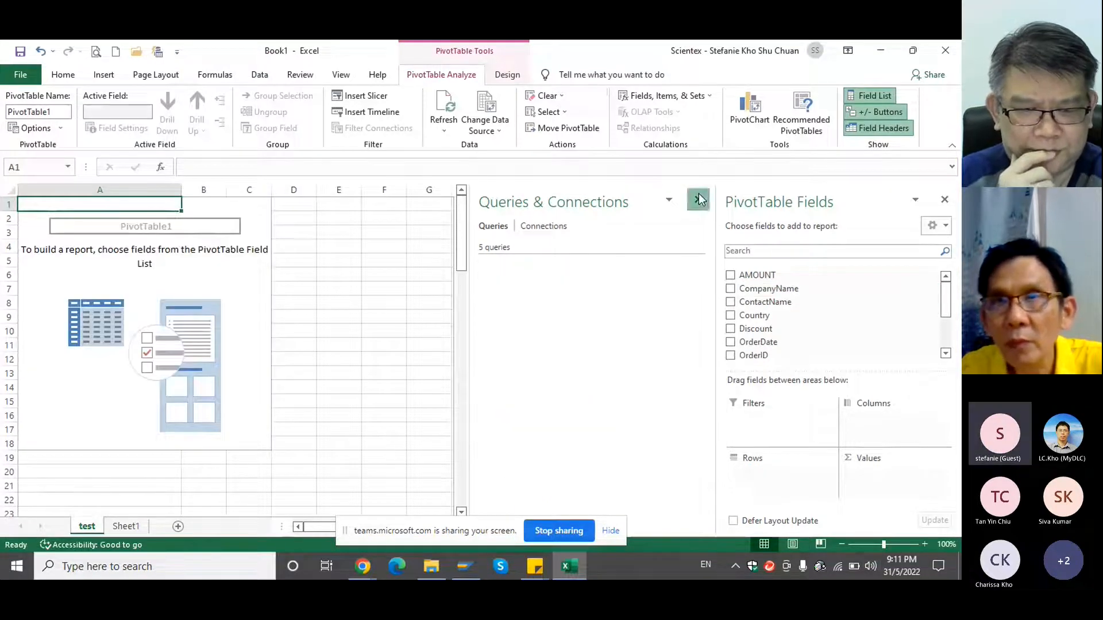
{"action": "left_click", "coordinate": [730, 291]}
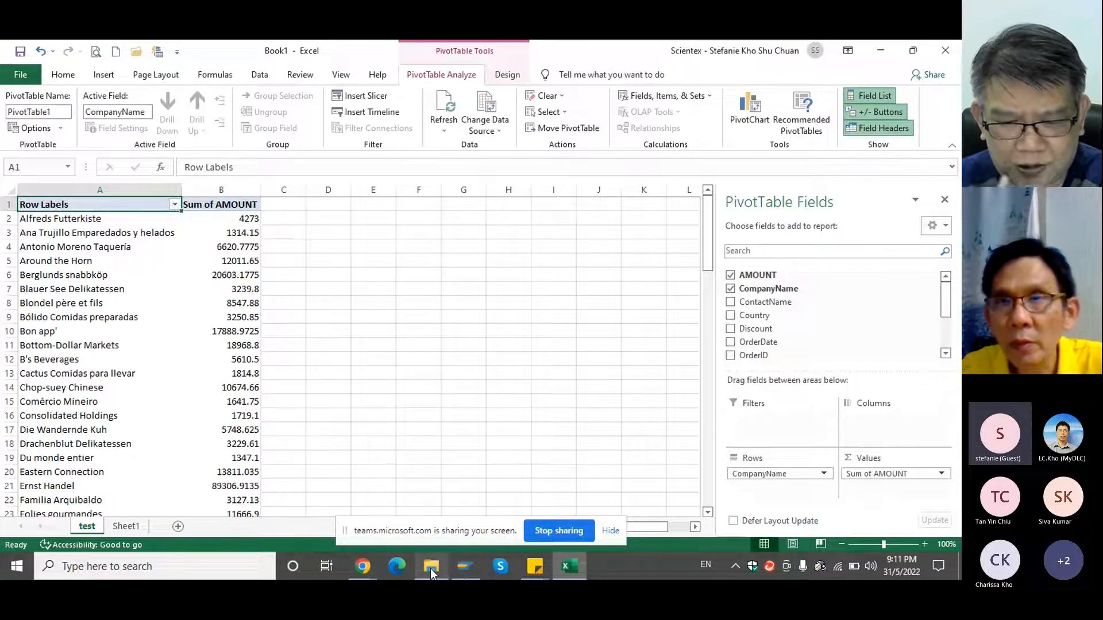
{"action": "mouse_move", "coordinate": [431, 572]}
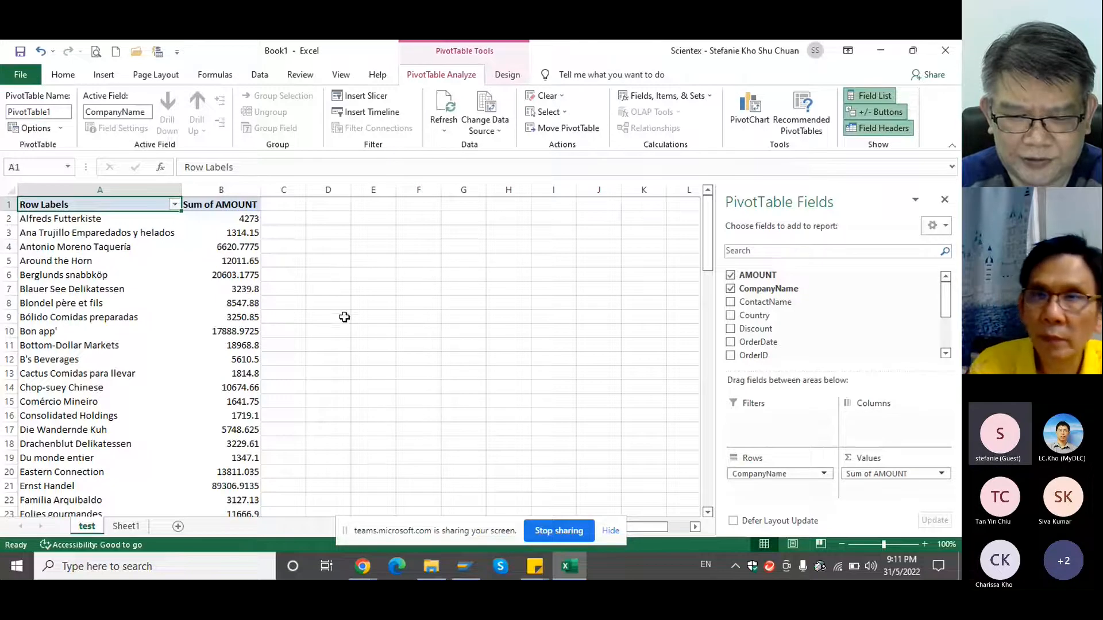
{"action": "scroll", "coordinate": [156, 378], "scroll_direction": "down", "scroll_amount": 8}
{"action": "scroll", "coordinate": [156, 378], "scroll_direction": "down", "scroll_amount": 5}
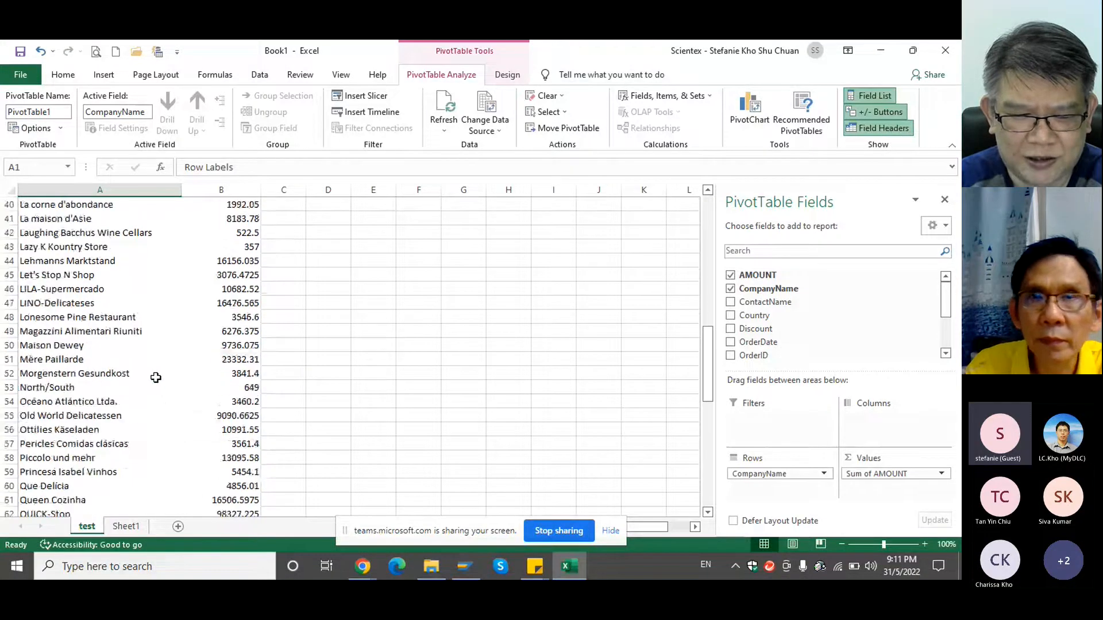
{"action": "scroll", "coordinate": [153, 374], "scroll_direction": "up", "scroll_amount": 5}
{"action": "scroll", "coordinate": [435, 384], "scroll_direction": "up", "scroll_amount": 8}
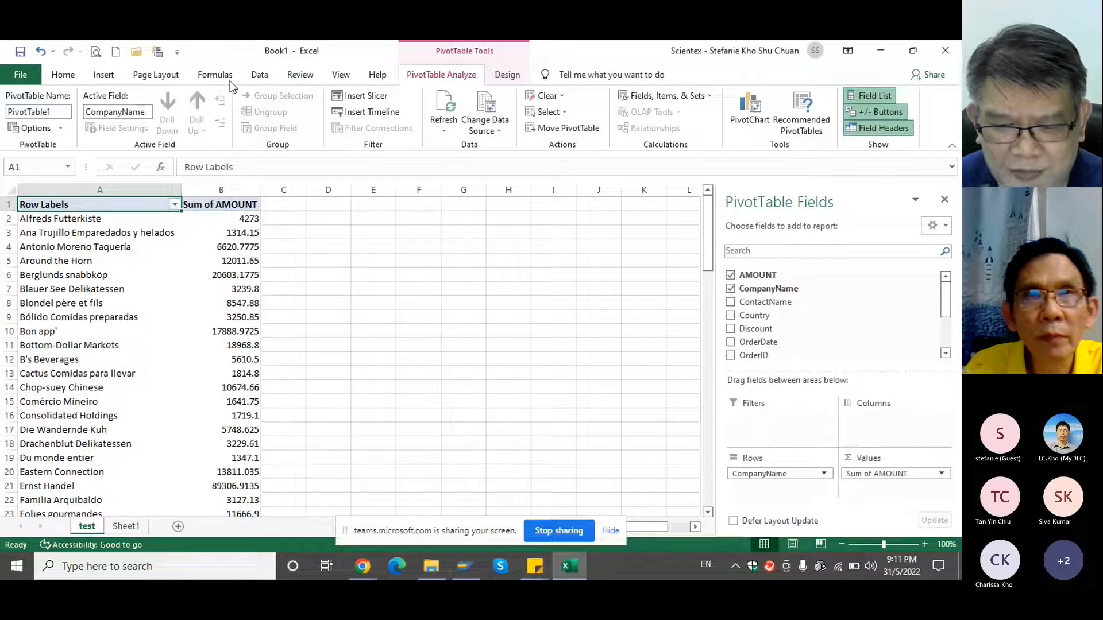
{"action": "left_click", "coordinate": [264, 81]}
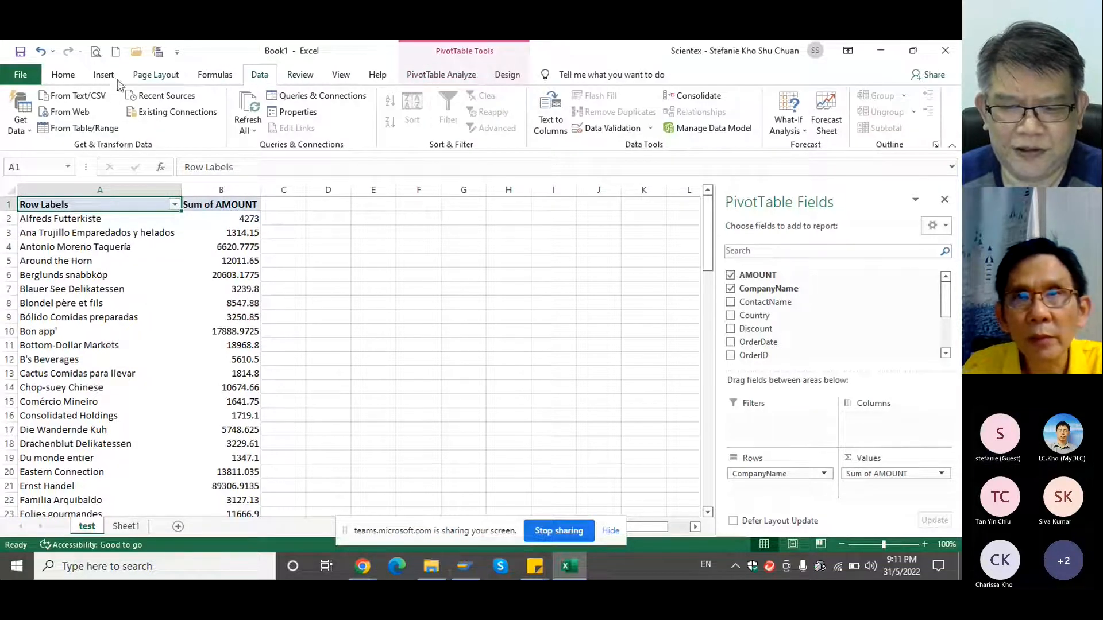
Add the Source.Name field to the PivotTable and place it as the column field
{"action": "left_click_drag", "start_coordinate": [946, 303], "coordinate": [943, 273]}
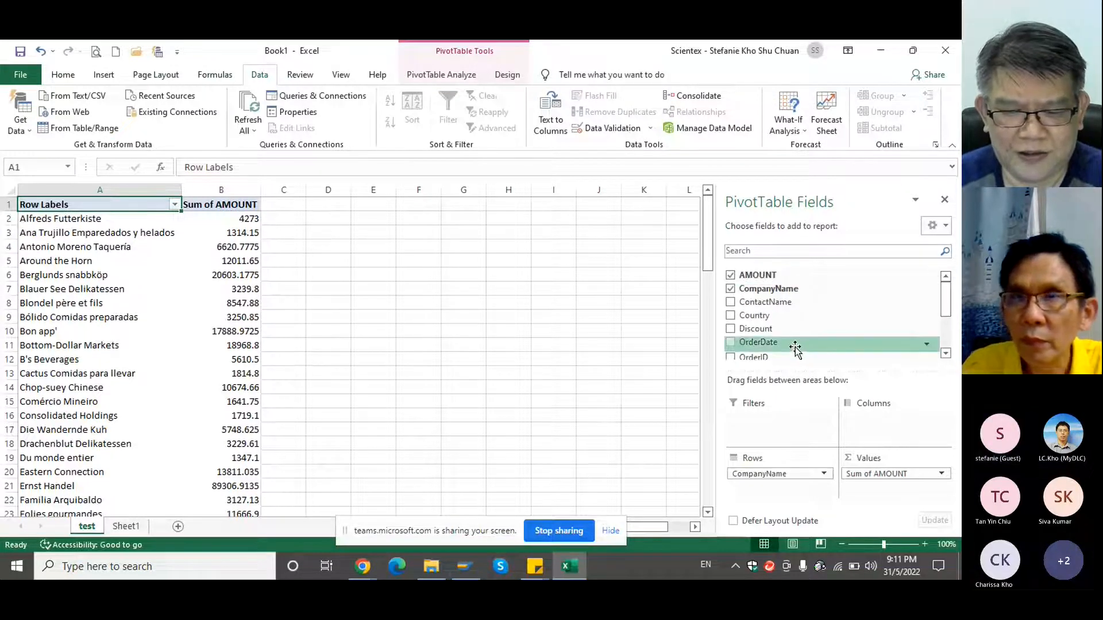
{"action": "left_click_drag", "start_coordinate": [948, 300], "coordinate": [946, 329]}
{"action": "left_click", "coordinate": [730, 325]}
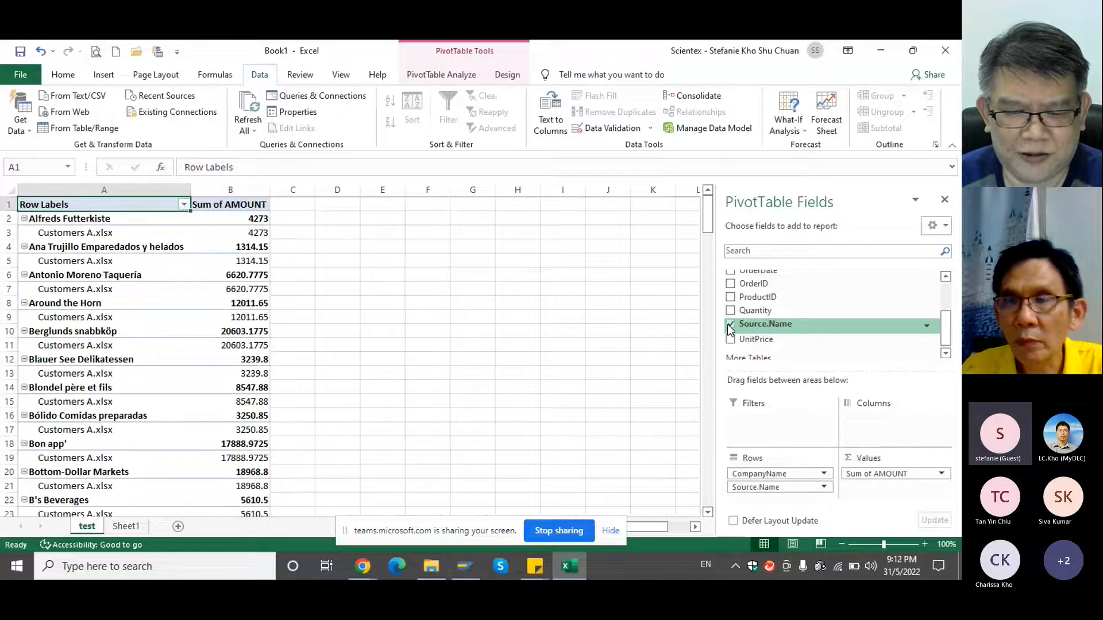
{"action": "left_click_drag", "start_coordinate": [731, 326], "coordinate": [871, 419]}
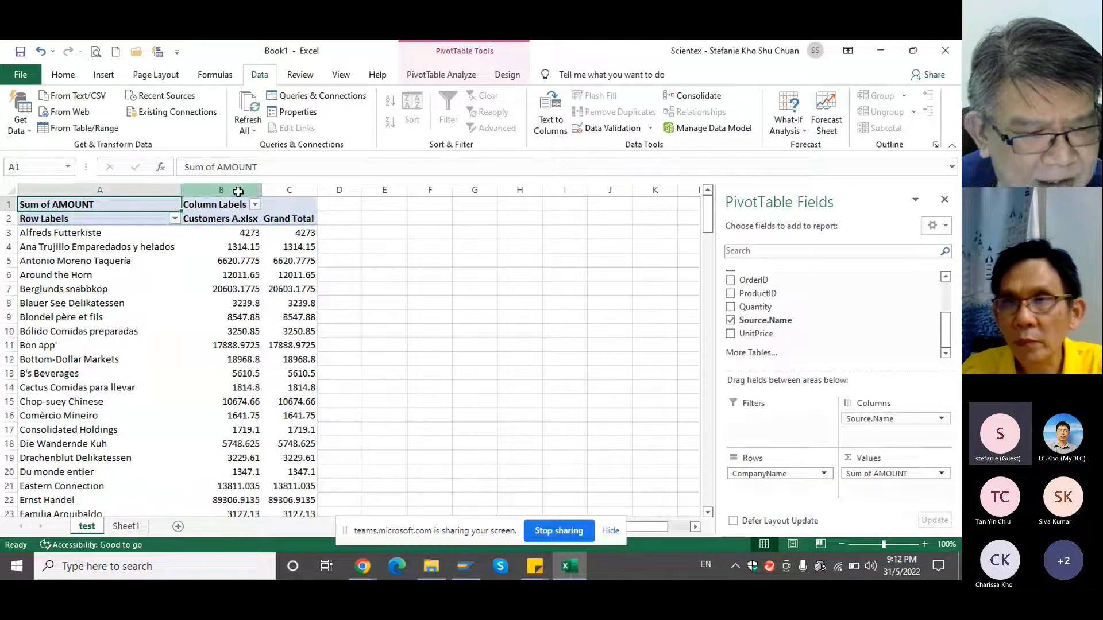
{"action": "left_click", "coordinate": [287, 206]}
{"action": "left_click", "coordinate": [430, 288]}
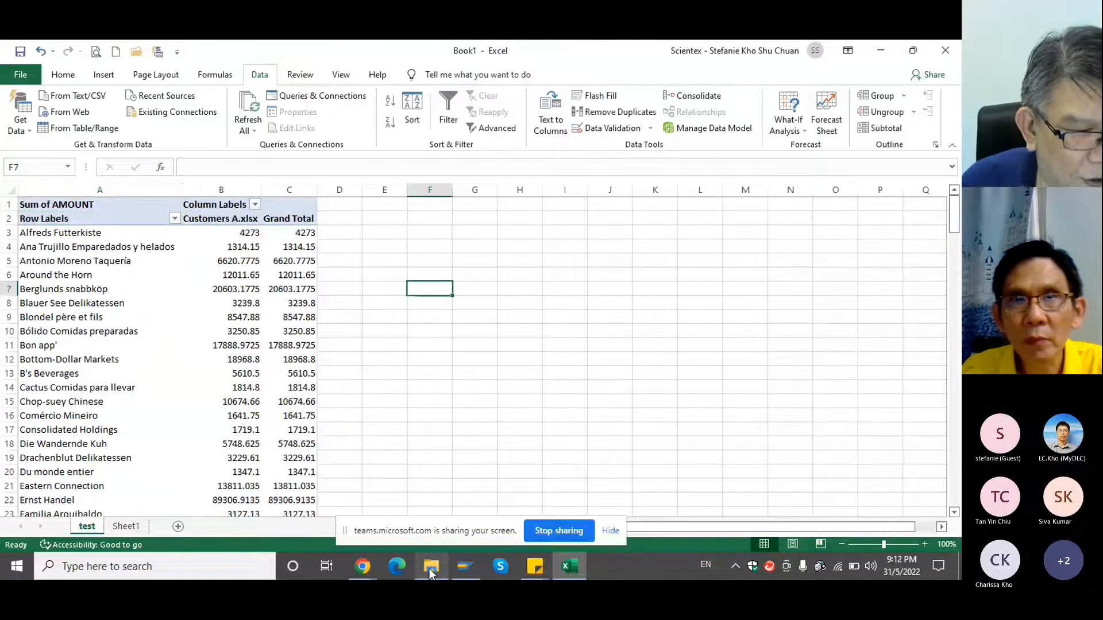
{"action": "mouse_move", "coordinate": [431, 571]}
{"action": "left_click", "coordinate": [289, 289]}
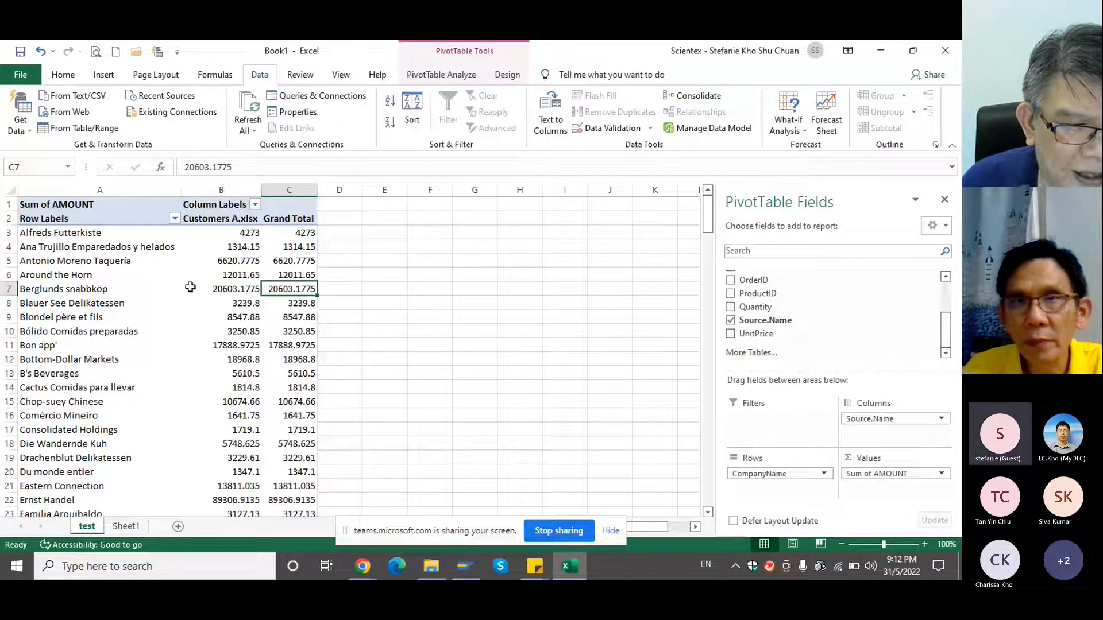
{"action": "left_click", "coordinate": [173, 222]}
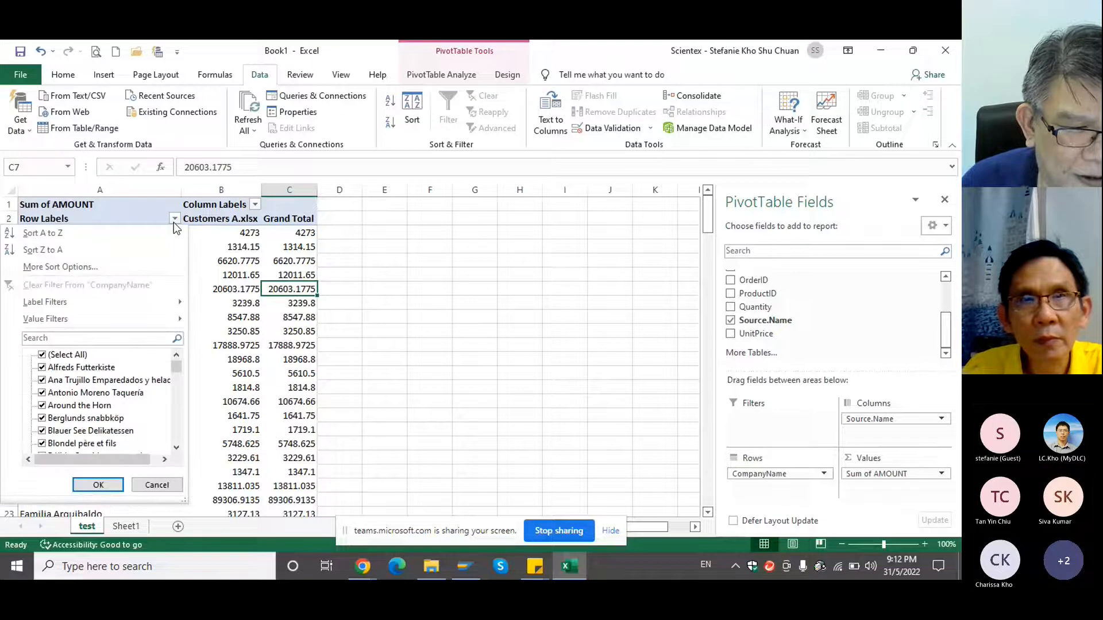
{"action": "left_click", "coordinate": [422, 244]}
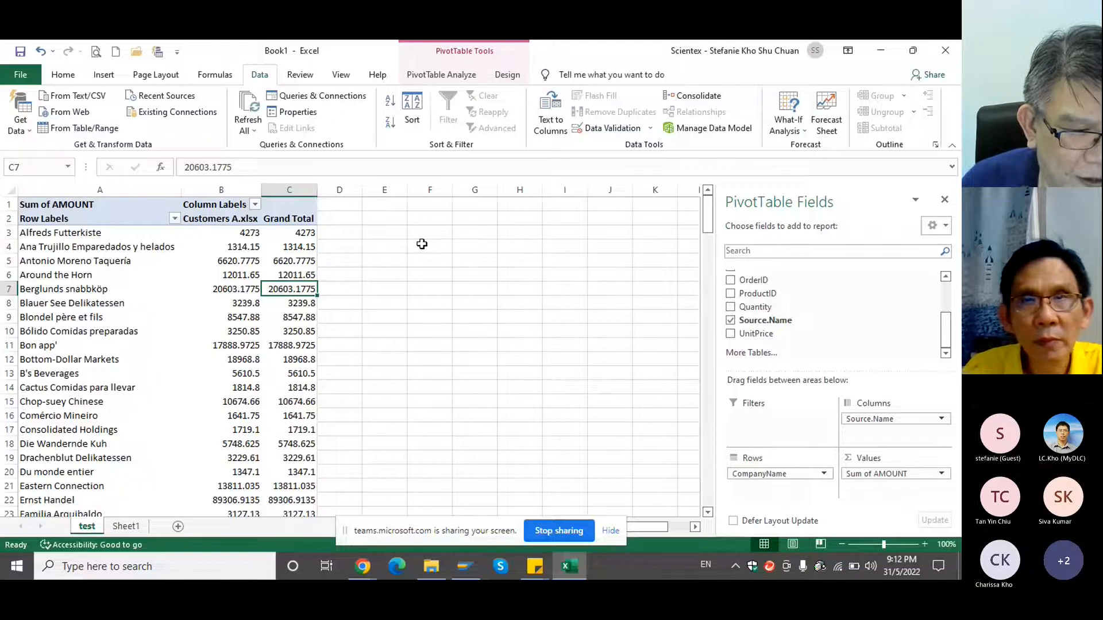
{"action": "left_click", "coordinate": [176, 218]}
{"action": "left_click", "coordinate": [424, 254]}
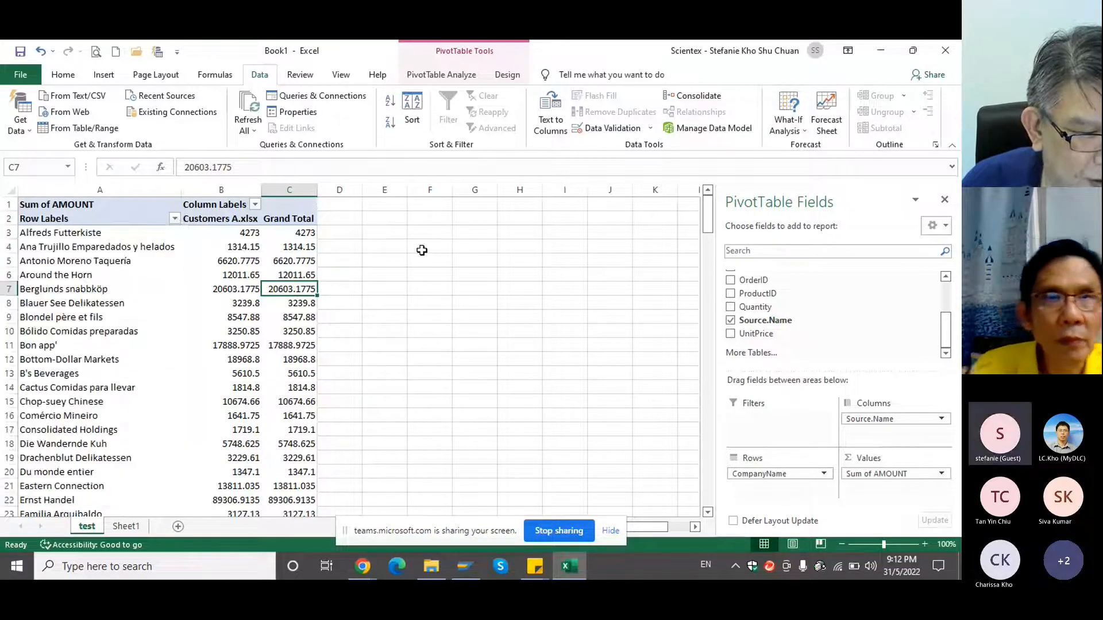
{"action": "left_click", "coordinate": [174, 219]}
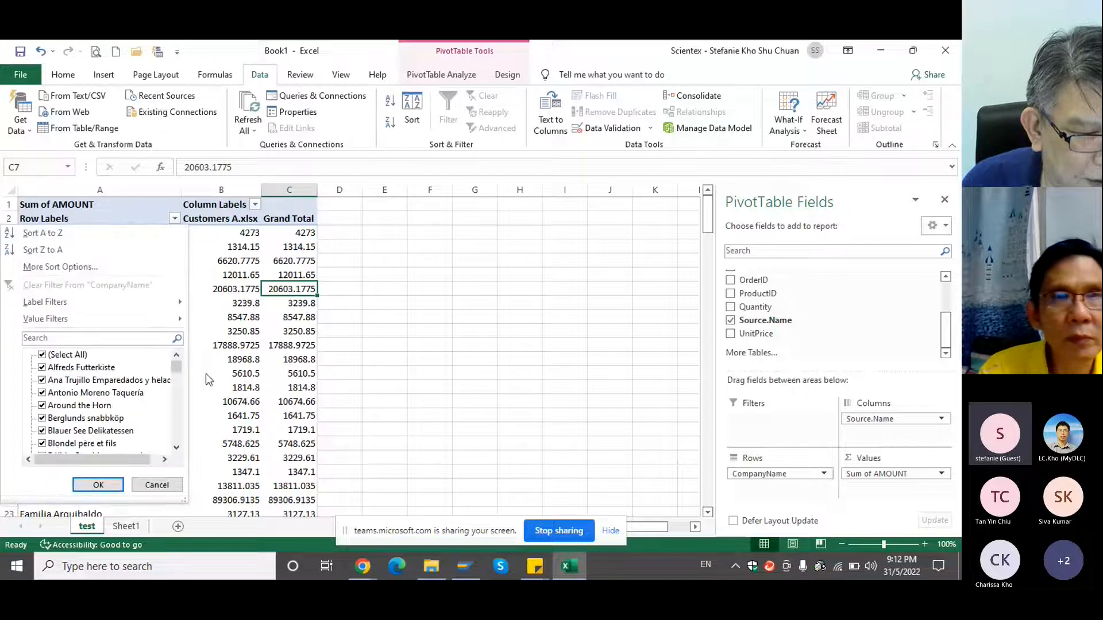
{"action": "left_click_drag", "start_coordinate": [176, 362], "coordinate": [171, 460]}
{"action": "left_click", "coordinate": [157, 484]}
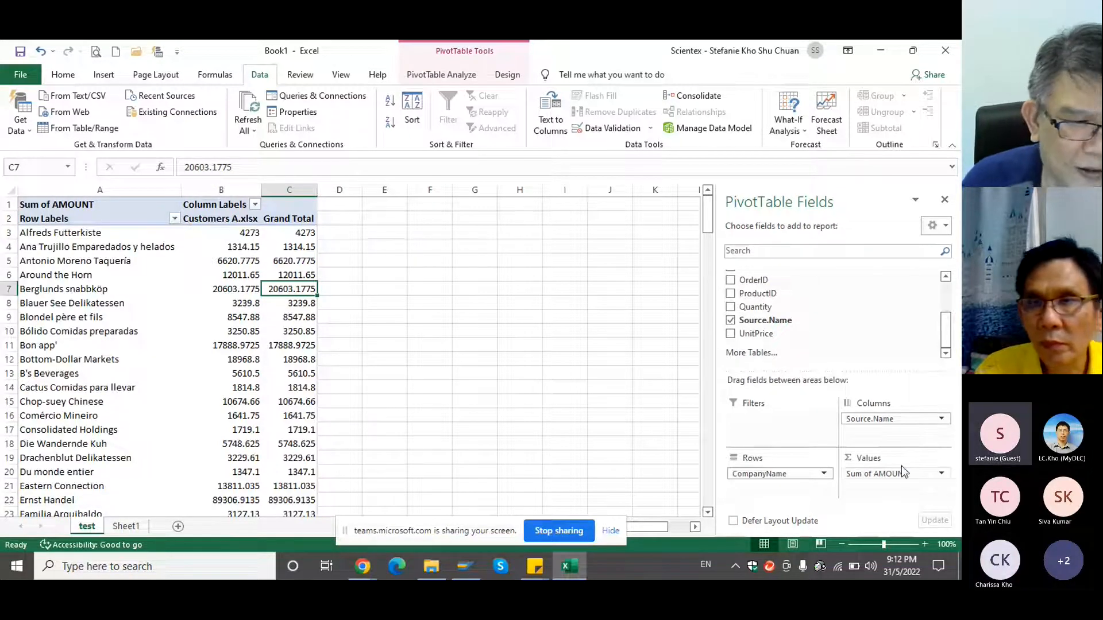
Filter the PivotTable's company rows to the top 10 items by Sum of AMOUNT
{"action": "left_click", "coordinate": [175, 218]}
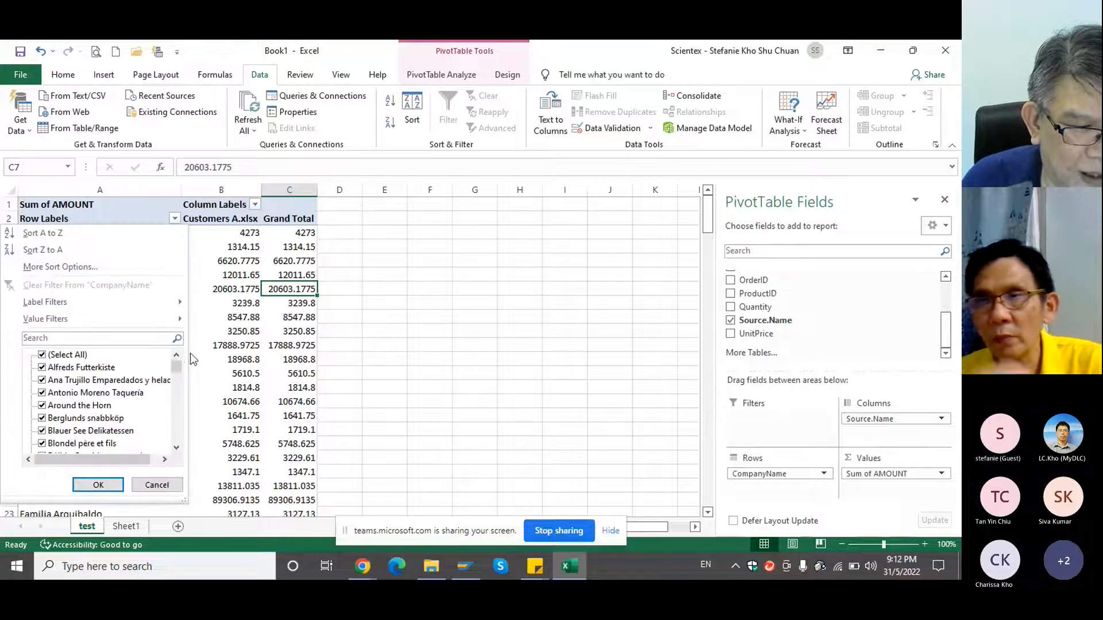
{"action": "mouse_move", "coordinate": [117, 324]}
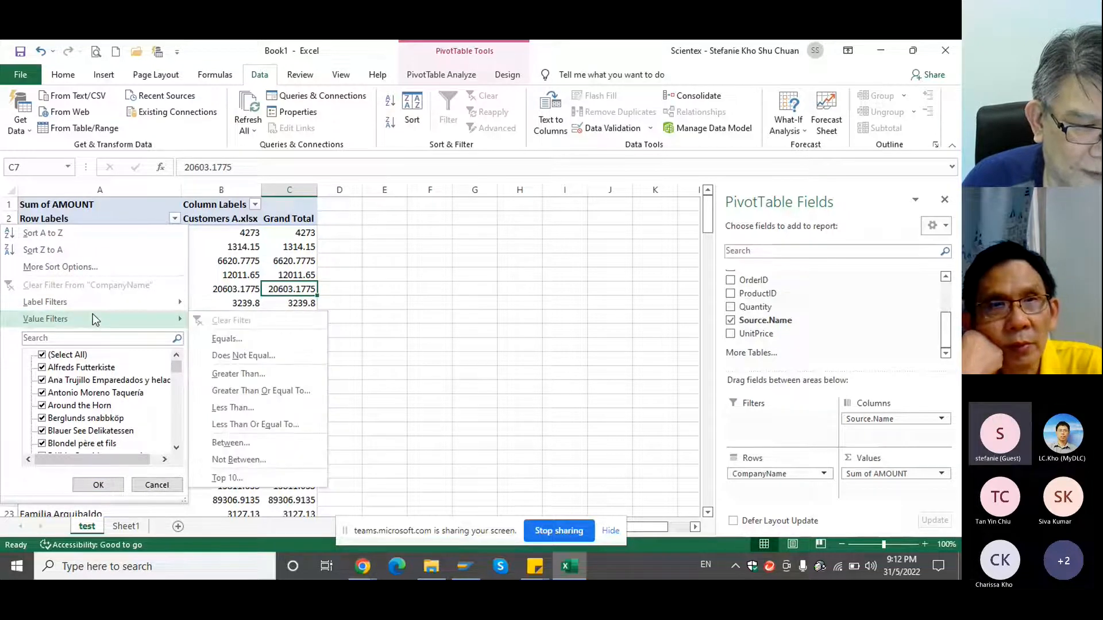
{"action": "left_click", "coordinate": [240, 478]}
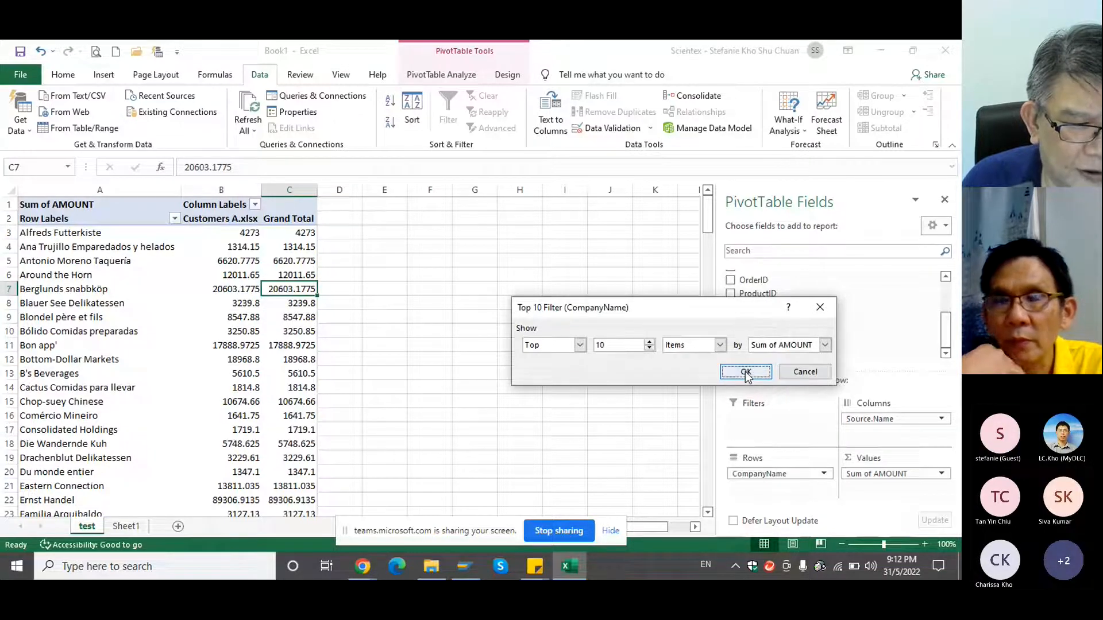
{"action": "left_click", "coordinate": [745, 372]}
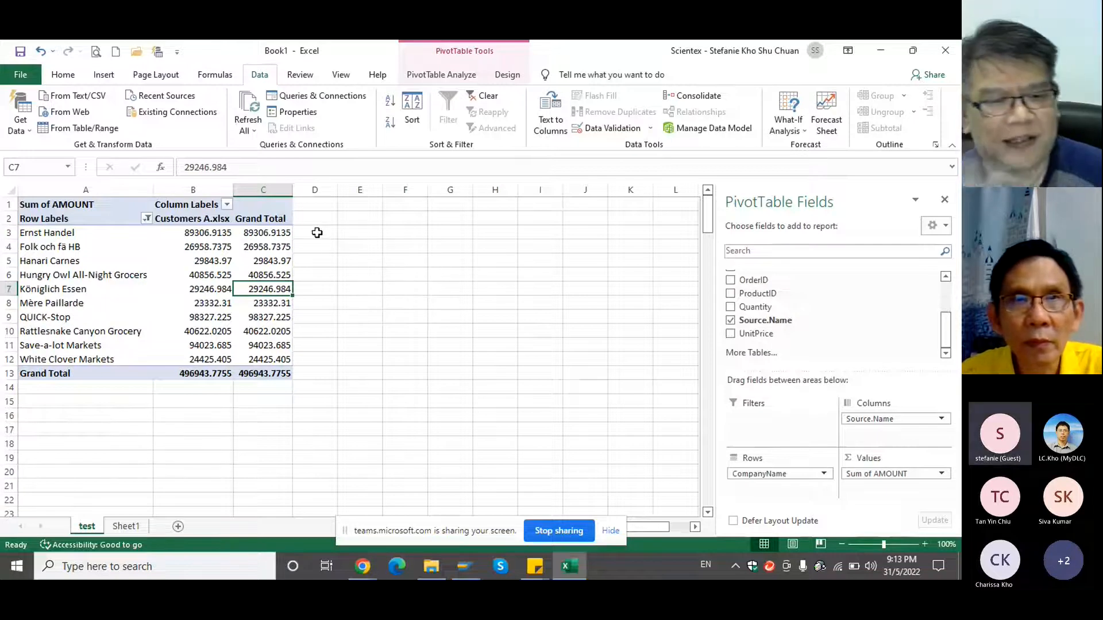
Try the comma number format on the whole of columns B and C, and undo it
{"action": "left_click_drag", "start_coordinate": [209, 189], "coordinate": [249, 195]}
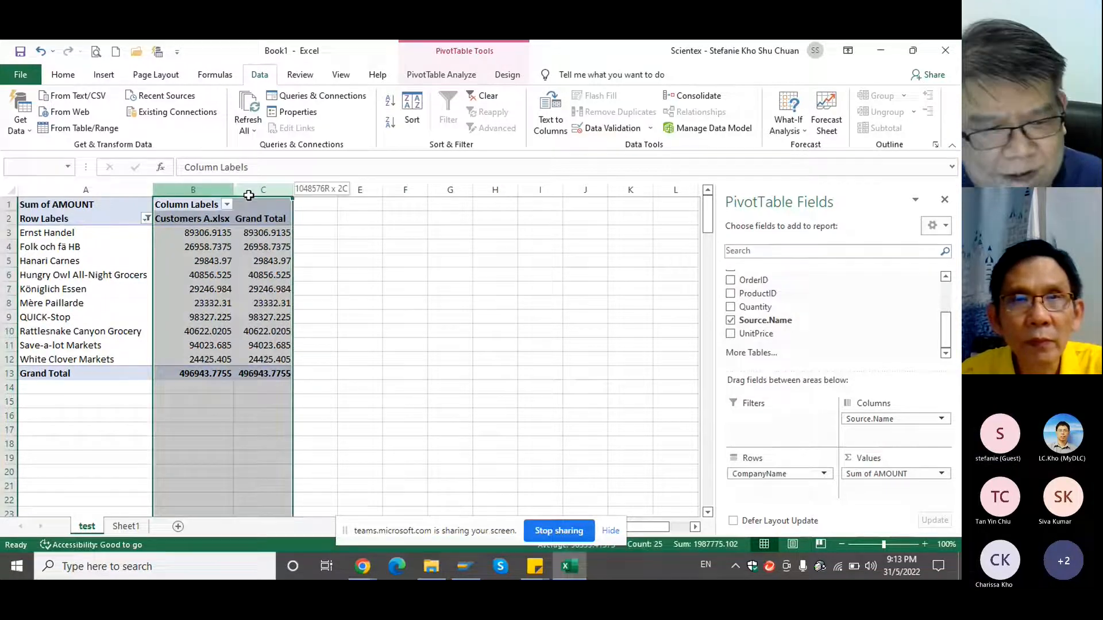
{"action": "left_click", "coordinate": [63, 74]}
{"action": "left_click", "coordinate": [486, 123]}
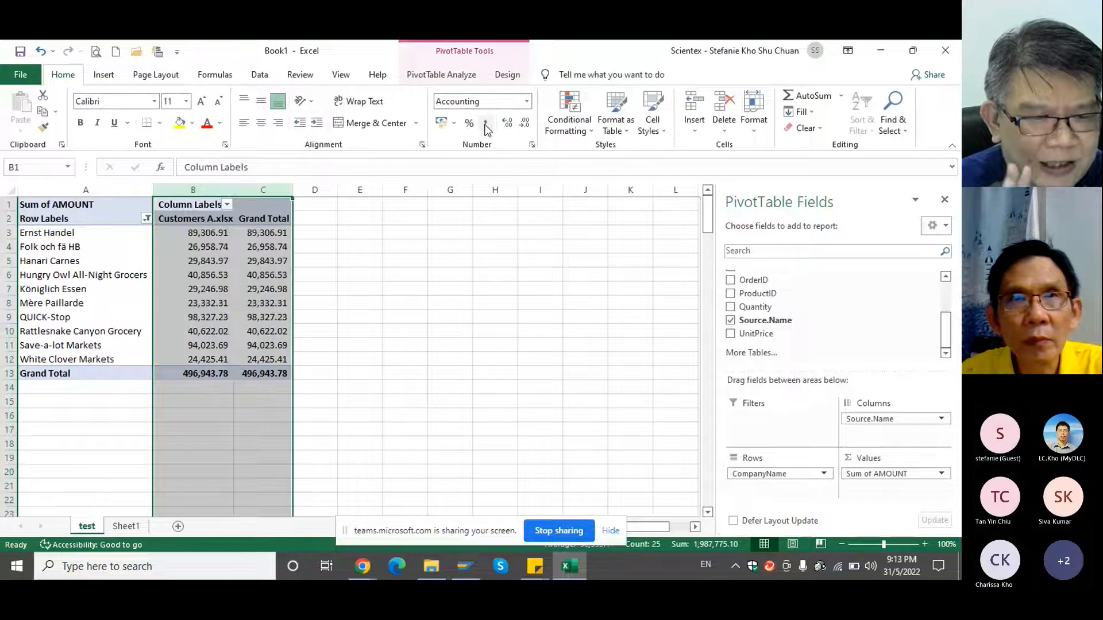
{"action": "left_click", "coordinate": [40, 51]}
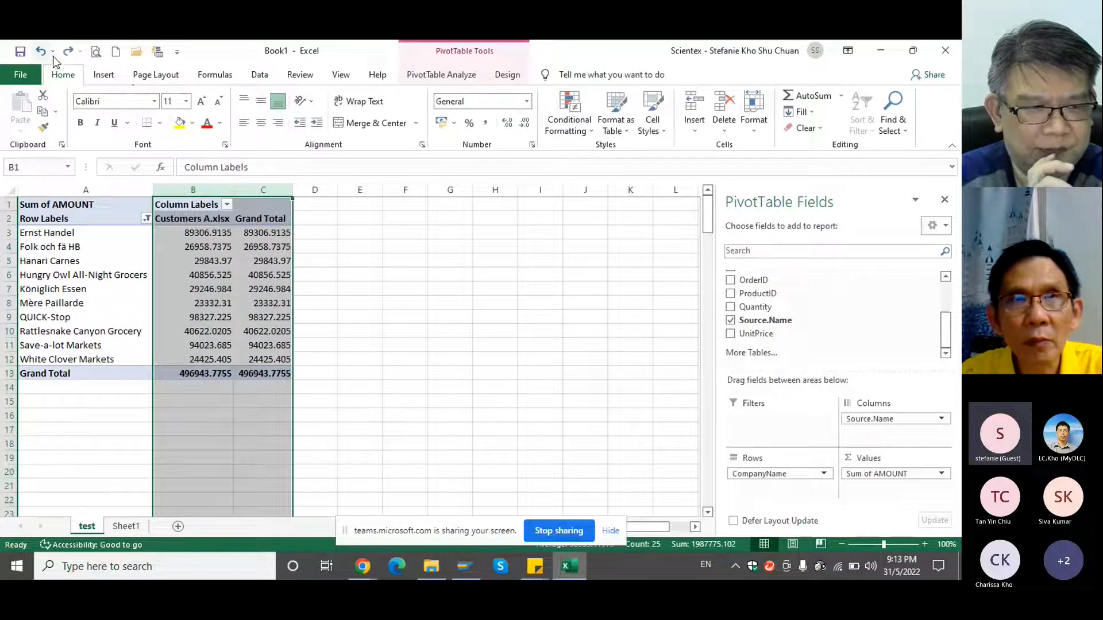
{"action": "left_click", "coordinate": [482, 328]}
Apply the comma number format to the PivotTable's company amounts and grand totals in B3:C13
{"action": "left_click_drag", "start_coordinate": [210, 233], "coordinate": [270, 356]}
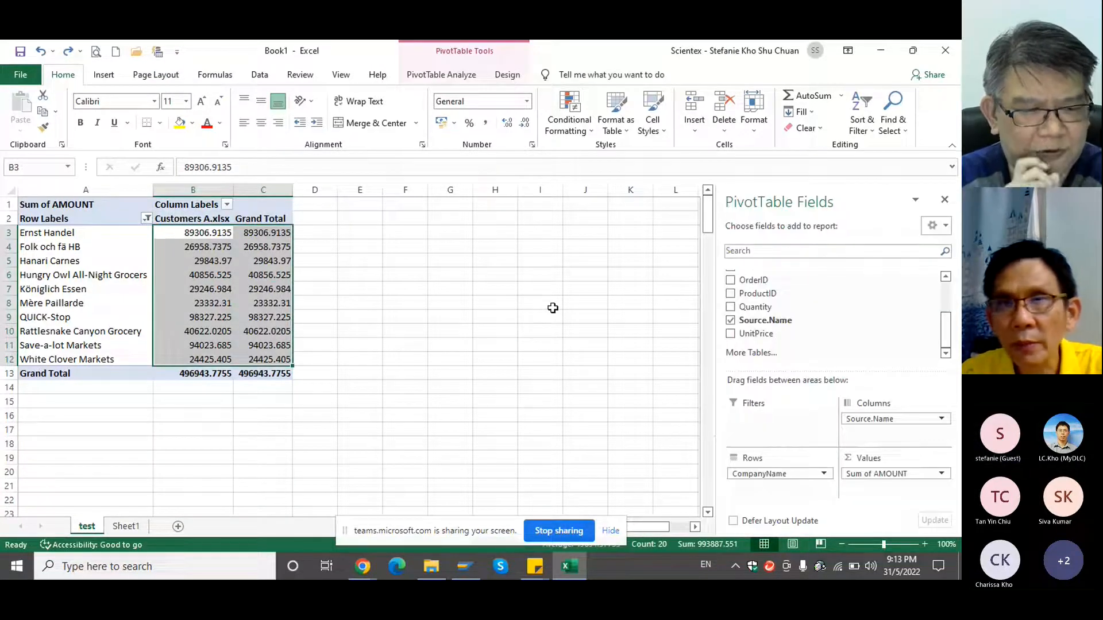
{"action": "left_click", "coordinate": [195, 213]}
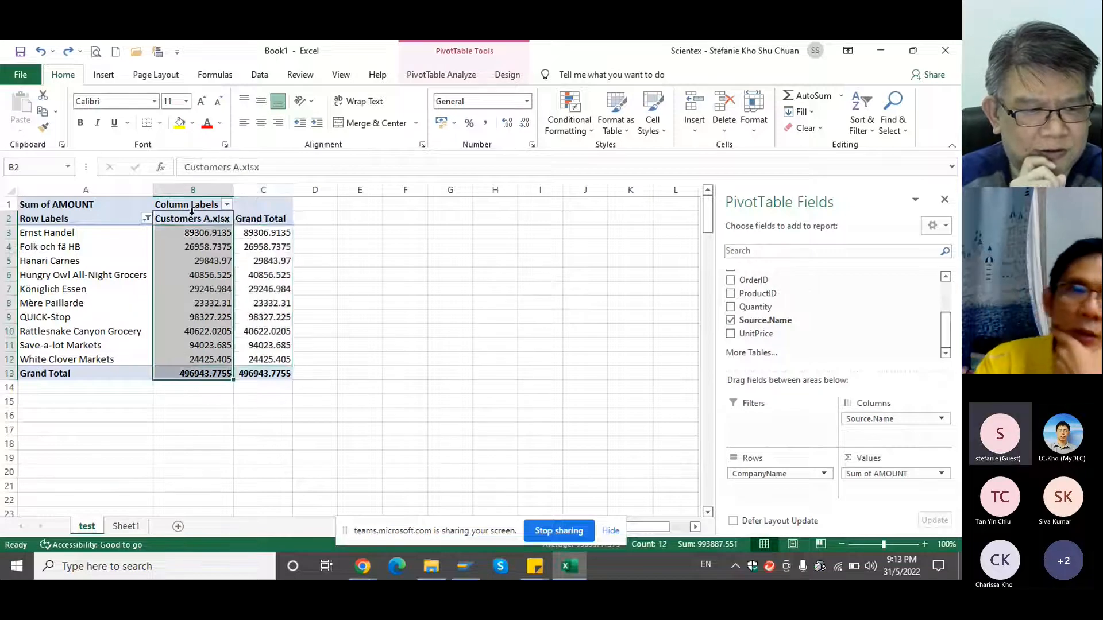
{"action": "left_click", "coordinate": [256, 213]}
{"action": "left_click_drag", "start_coordinate": [174, 204], "coordinate": [258, 371]}
{"action": "left_click", "coordinate": [372, 301]}
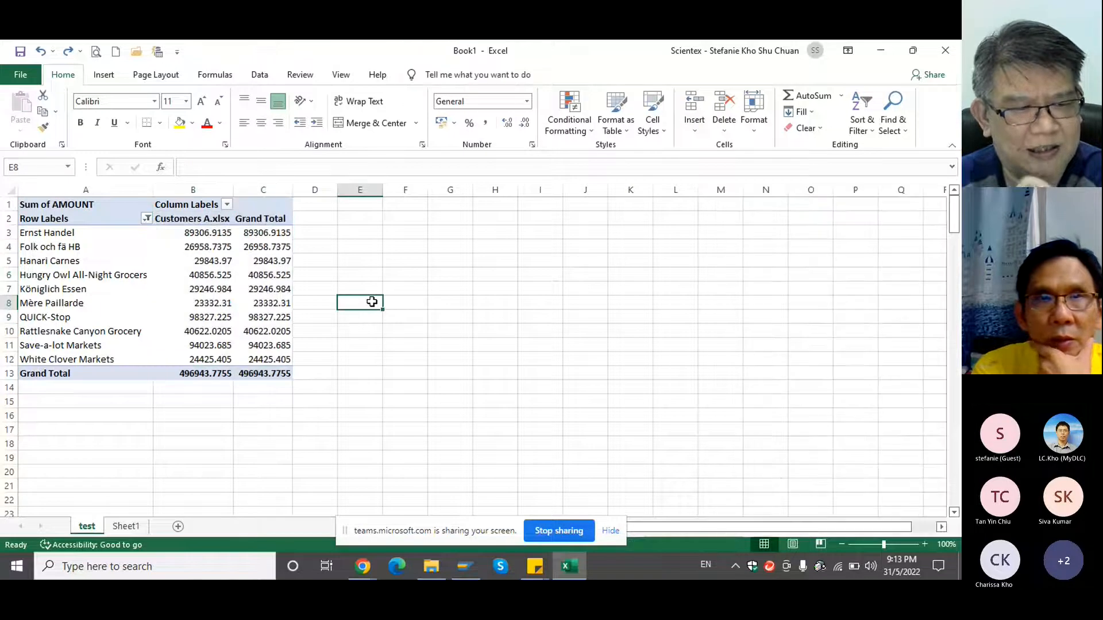
{"action": "left_click_drag", "start_coordinate": [201, 233], "coordinate": [268, 382]}
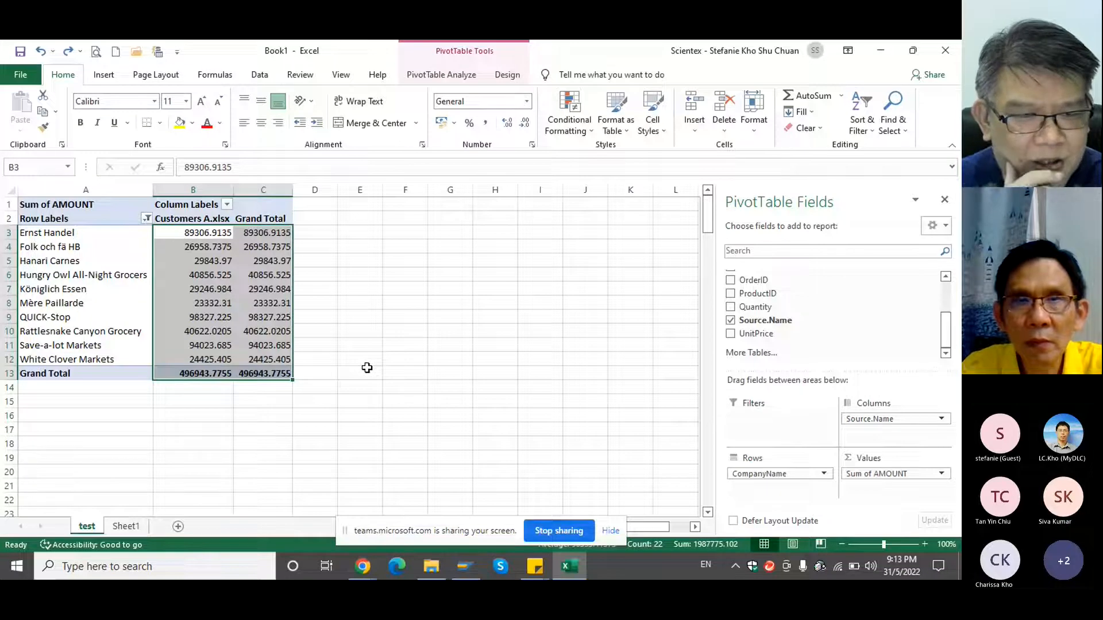
{"action": "left_click", "coordinate": [485, 122]}
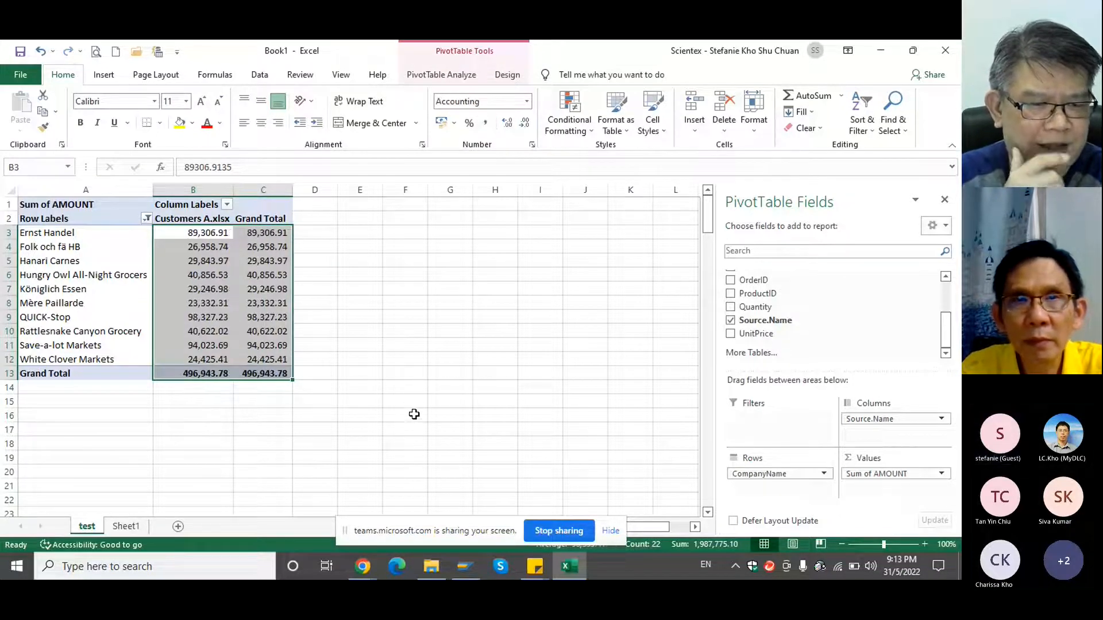
{"action": "left_click", "coordinate": [414, 414]}
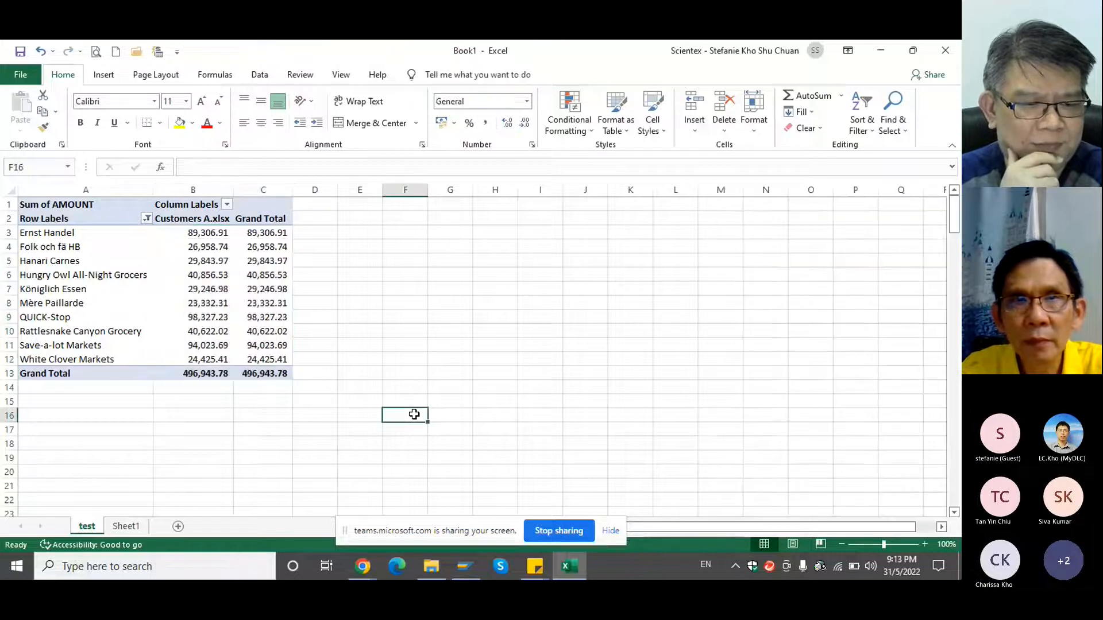
Switch to File Explorer and move the Customers B workbook from the EXCEL STUDY folder into its test subfolder
{"action": "left_click", "coordinate": [431, 569]}
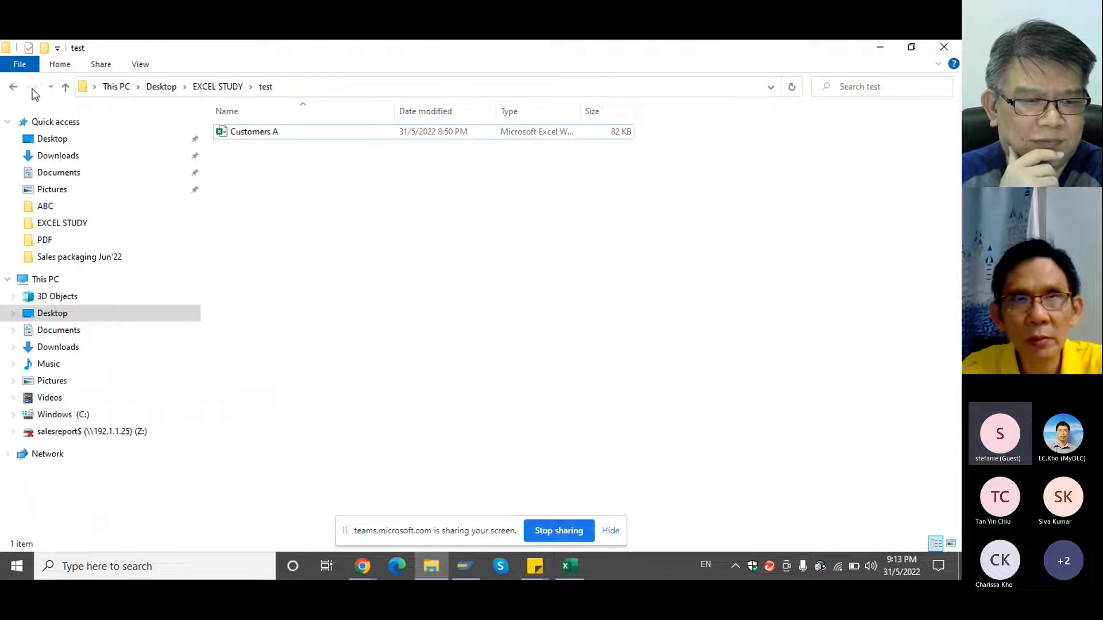
{"action": "left_click", "coordinate": [208, 90]}
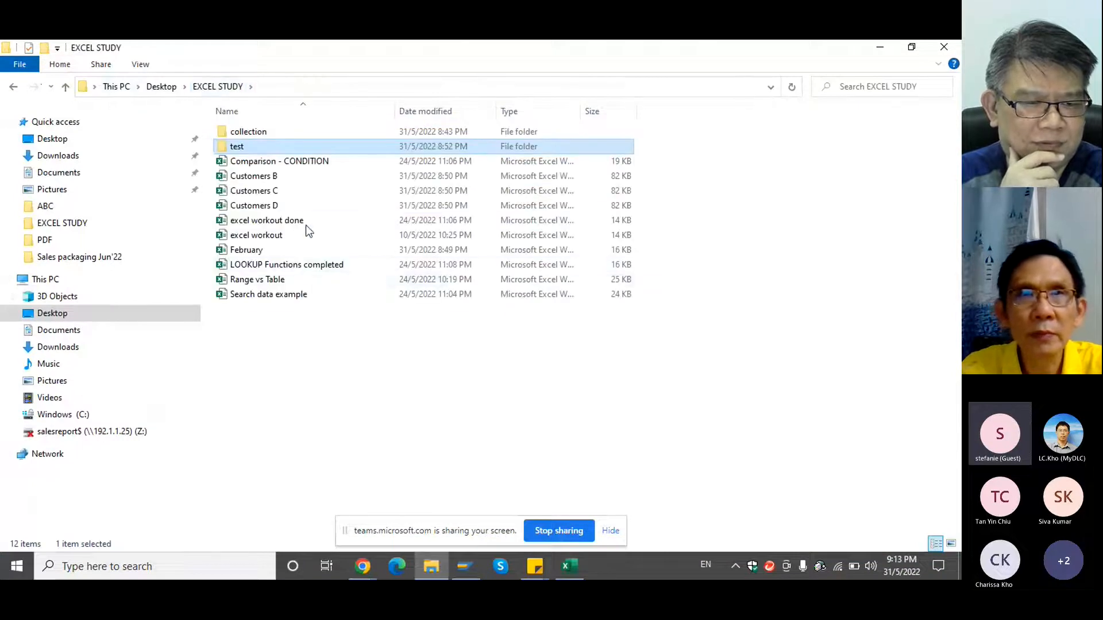
{"action": "left_click", "coordinate": [277, 178]}
{"action": "mouse_move", "coordinate": [279, 154]}
{"action": "left_mouse_down"}
{"action": "mouse_move", "coordinate": [280, 135]}
{"action": "mouse_move", "coordinate": [281, 144]}
{"action": "left_mouse_up"}
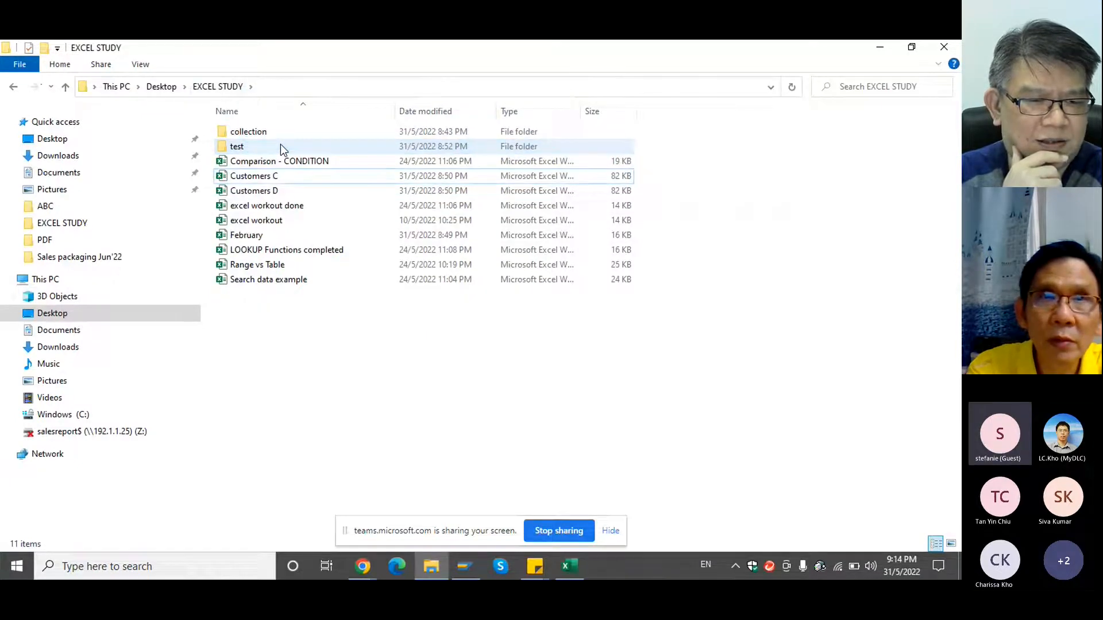
{"action": "double_click", "coordinate": [280, 145]}
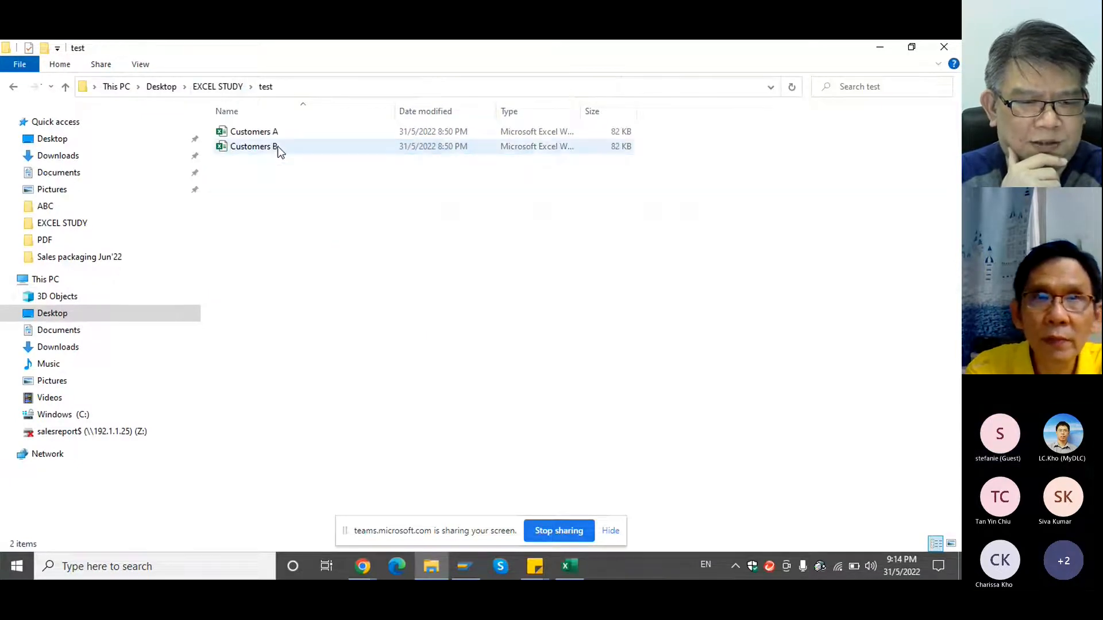
Return to the Book1 workbook in Excel and refresh the PivotTable
{"action": "left_click", "coordinate": [877, 49]}
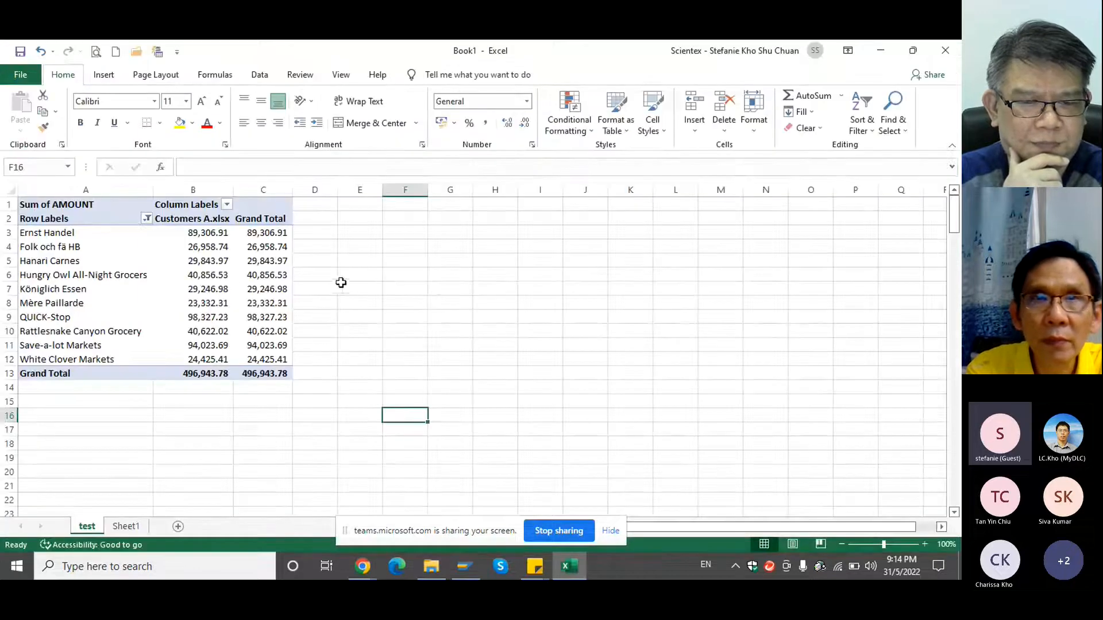
{"action": "right_click", "coordinate": [227, 288]}
{"action": "left_click", "coordinate": [315, 346]}
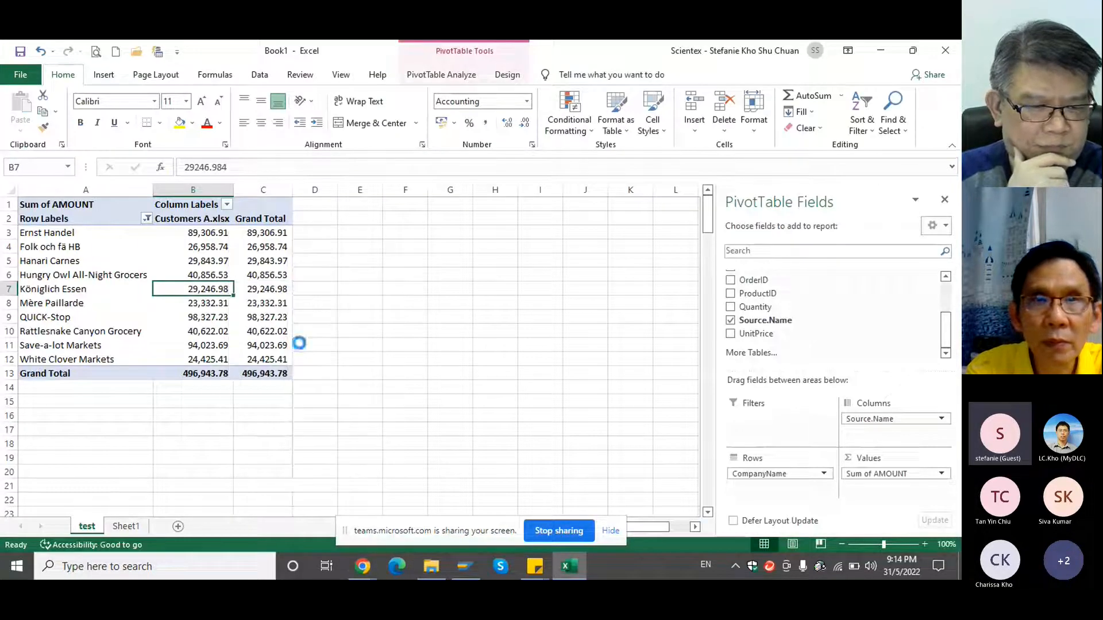
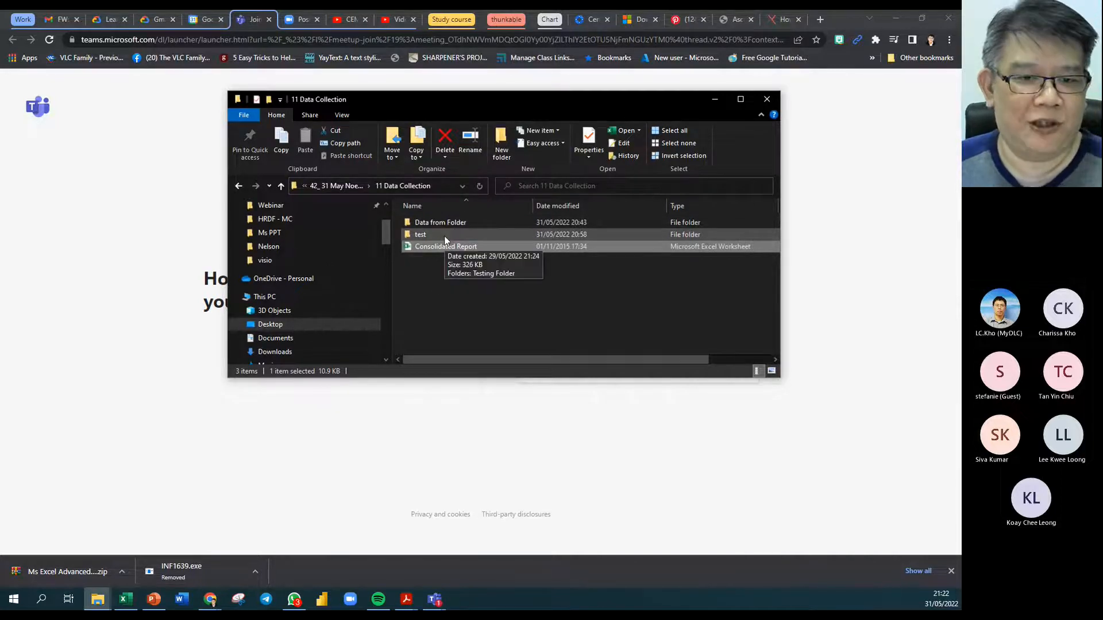
Open the Consolidated Report workbook and examine its YR 2013 and YR 2014 country-by-month blocks
{"action": "double_click", "coordinate": [412, 247]}
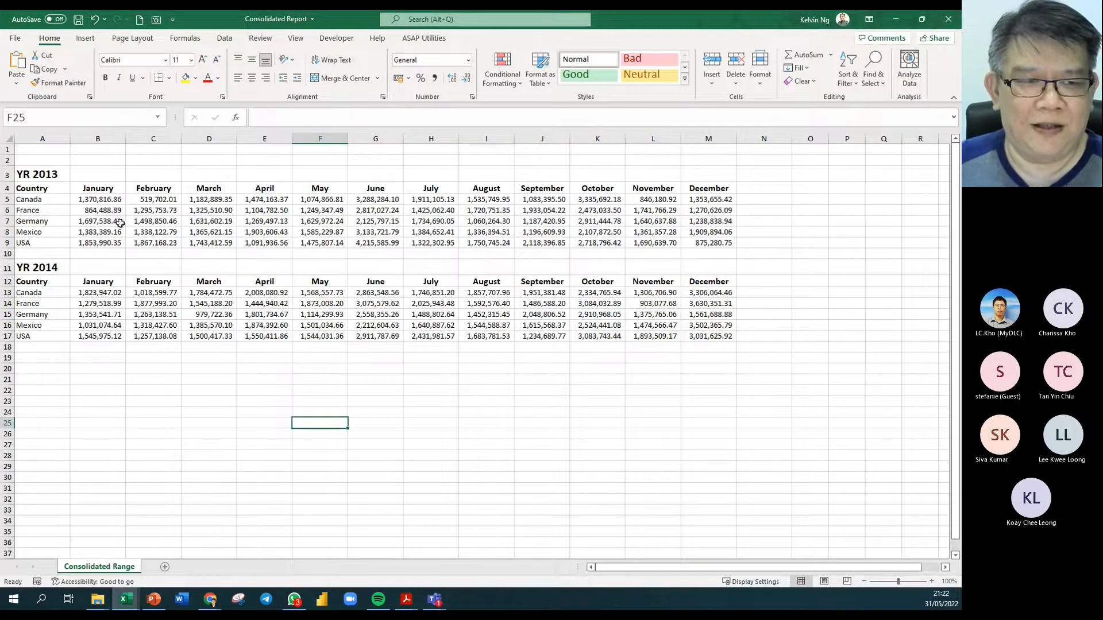
{"action": "left_click_drag", "start_coordinate": [37, 175], "coordinate": [727, 244]}
{"action": "left_click_drag", "start_coordinate": [37, 267], "coordinate": [732, 349]}
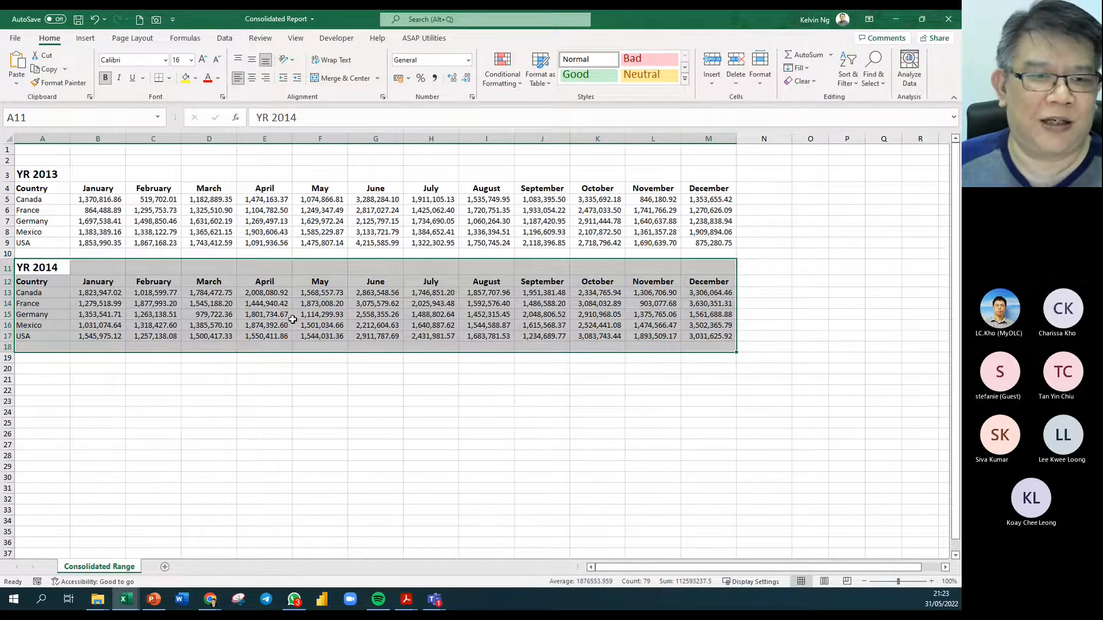
{"action": "left_click", "coordinate": [430, 412]}
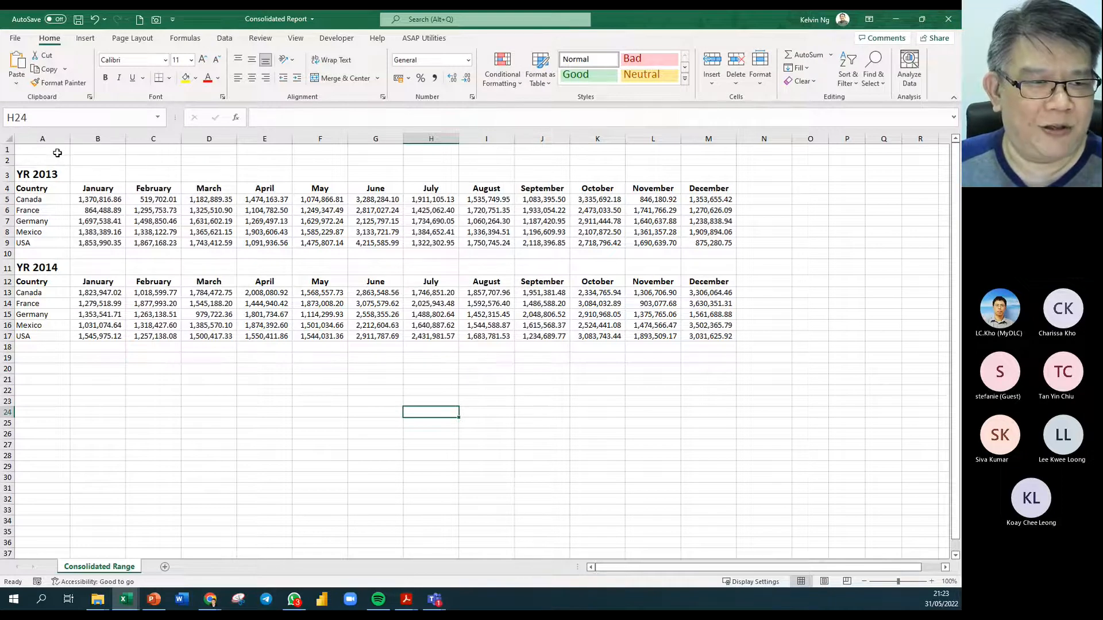
Load the range A1:M19, covering both year blocks, into Power Query as a table without headers
{"action": "left_click_drag", "start_coordinate": [57, 152], "coordinate": [713, 359]}
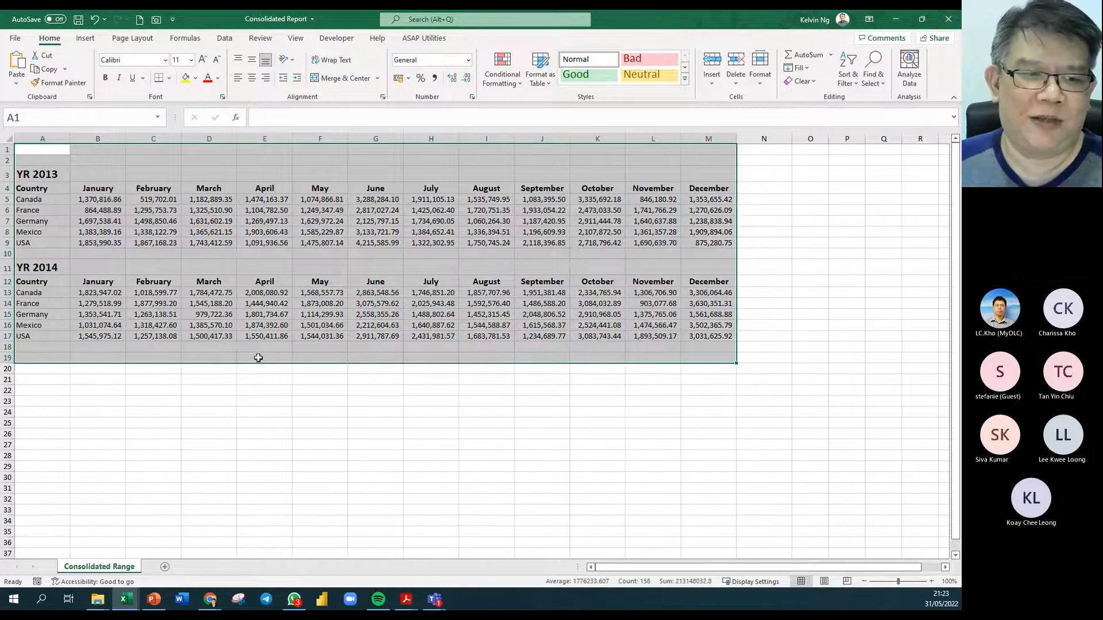
{"action": "left_click", "coordinate": [226, 40]}
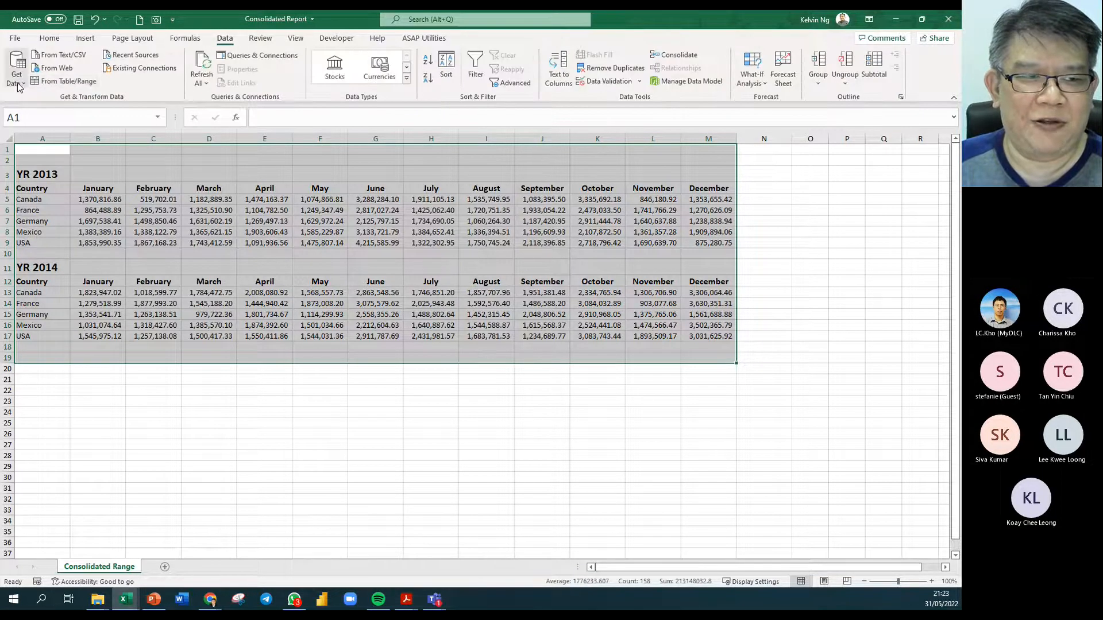
{"action": "left_click", "coordinate": [82, 86]}
{"action": "left_click_drag", "start_coordinate": [544, 391], "coordinate": [467, 190]}
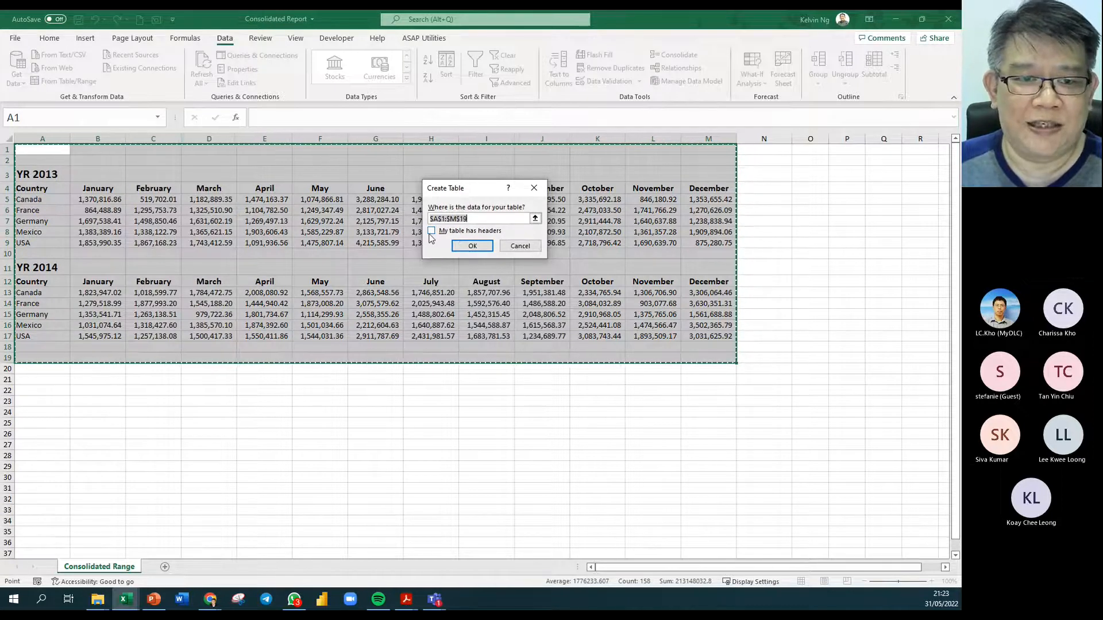
{"action": "left_click", "coordinate": [472, 246]}
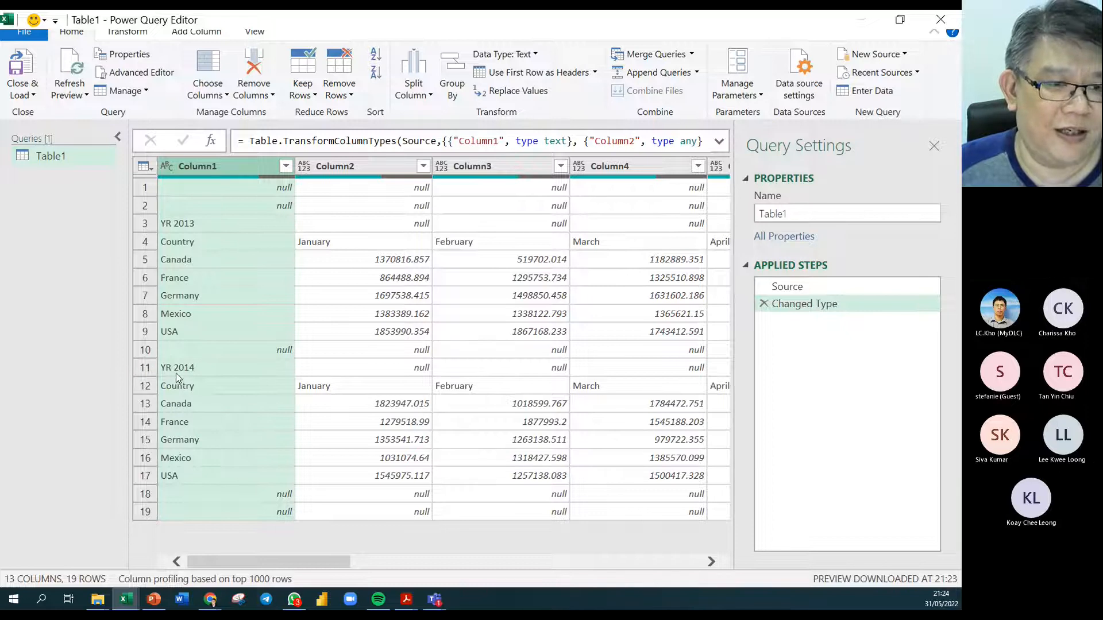
Add a conditional column named Custom that outputs Column1 when Column2 equals null, leaving the else value empty
{"action": "left_click", "coordinate": [196, 32]}
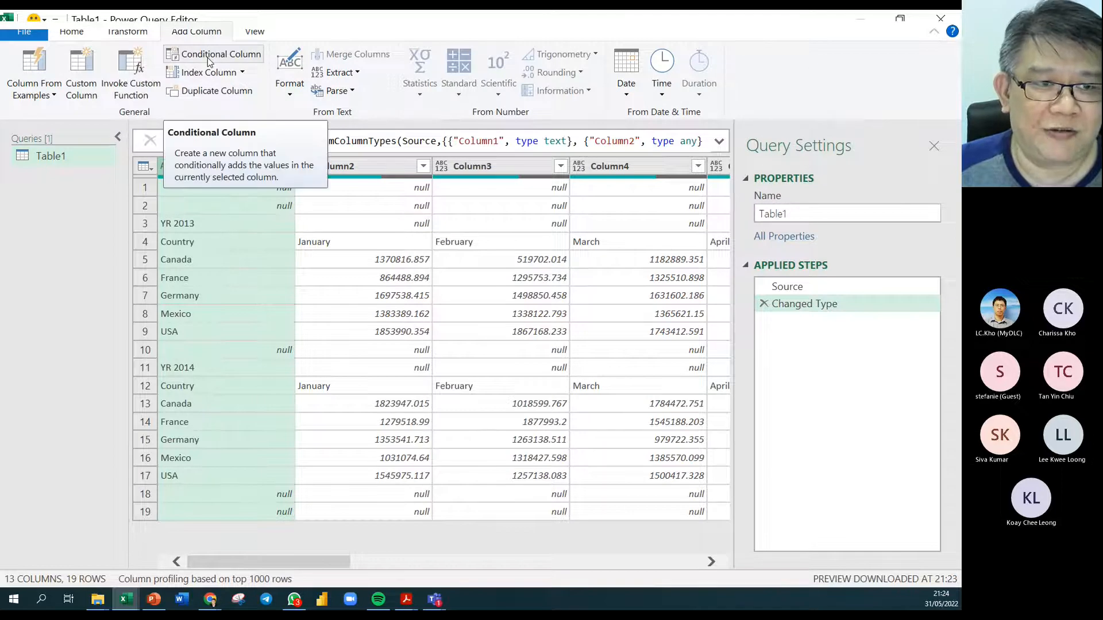
{"action": "left_click", "coordinate": [208, 57]}
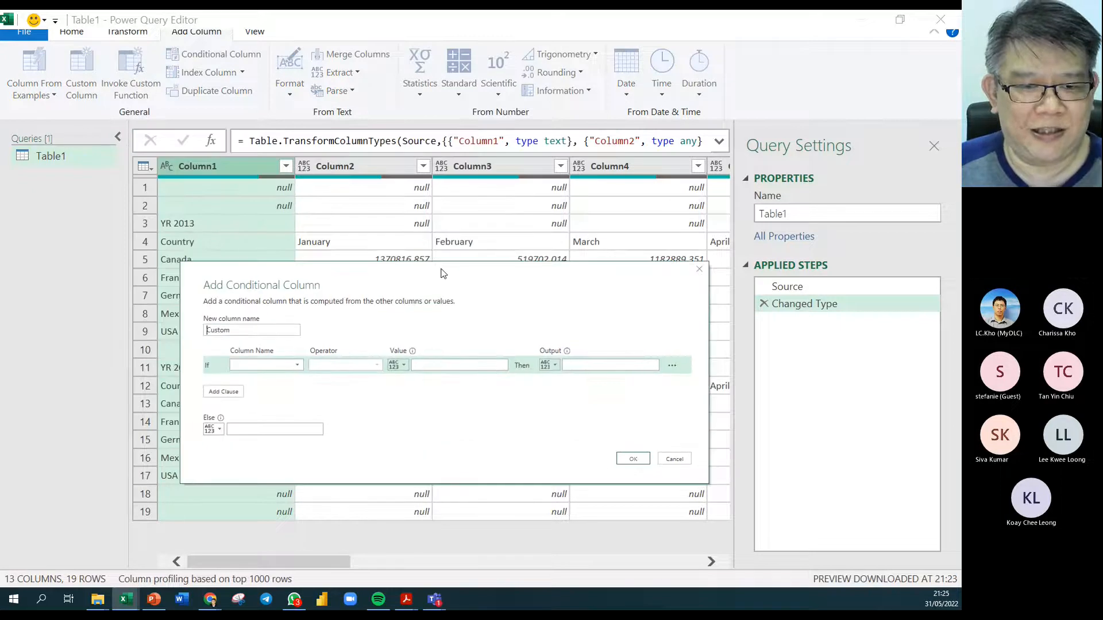
{"action": "left_click", "coordinate": [295, 366]}
{"action": "left_click", "coordinate": [284, 391]}
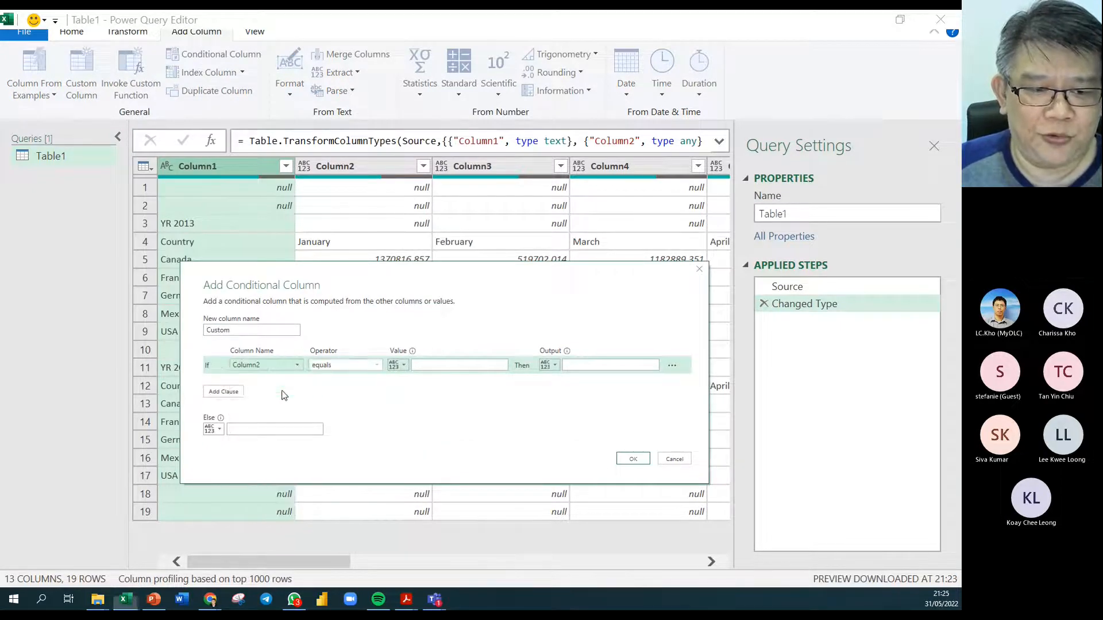
{"action": "left_click", "coordinate": [437, 366]}
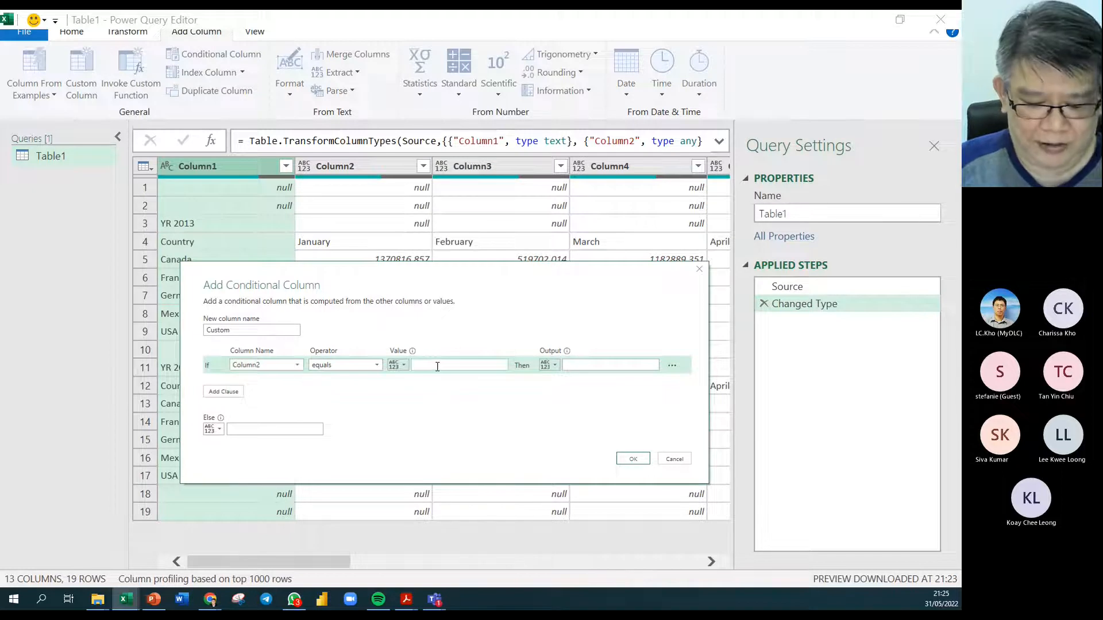
{"action": "type", "text": "u"}
{"action": "type", "text": "null"}
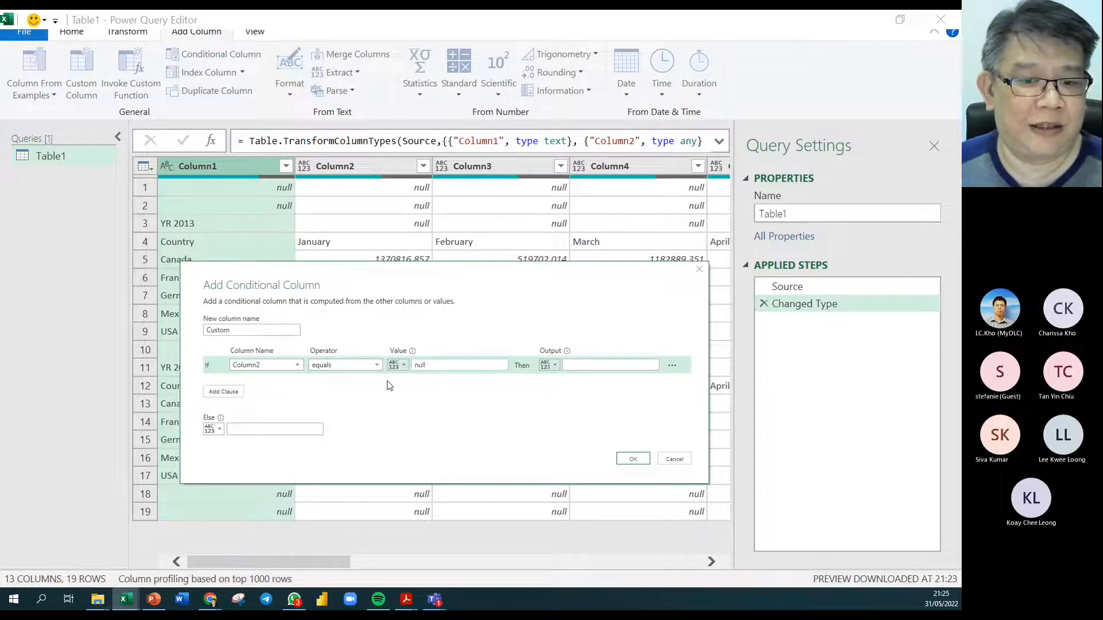
{"action": "left_click", "coordinate": [554, 367]}
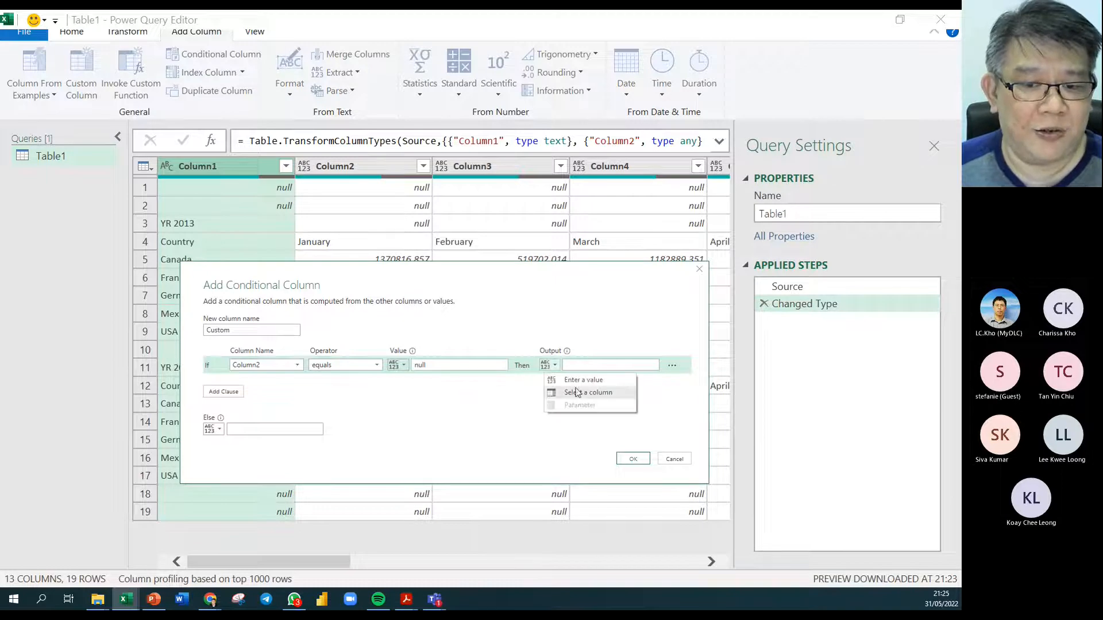
{"action": "left_click", "coordinate": [577, 395]}
{"action": "left_click", "coordinate": [582, 366]}
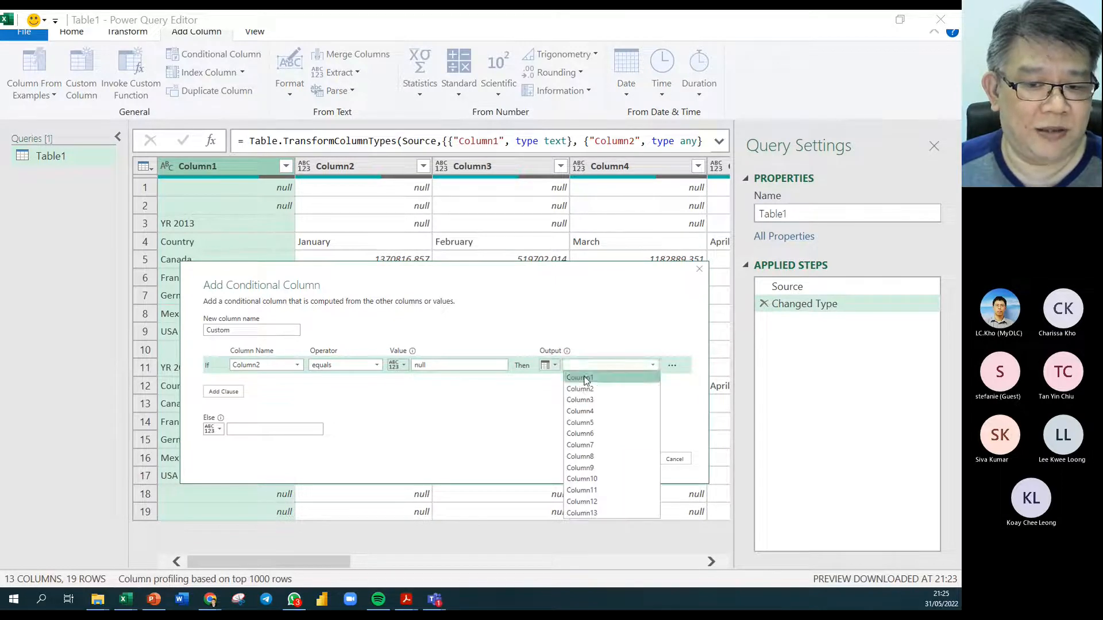
{"action": "left_click", "coordinate": [578, 377]}
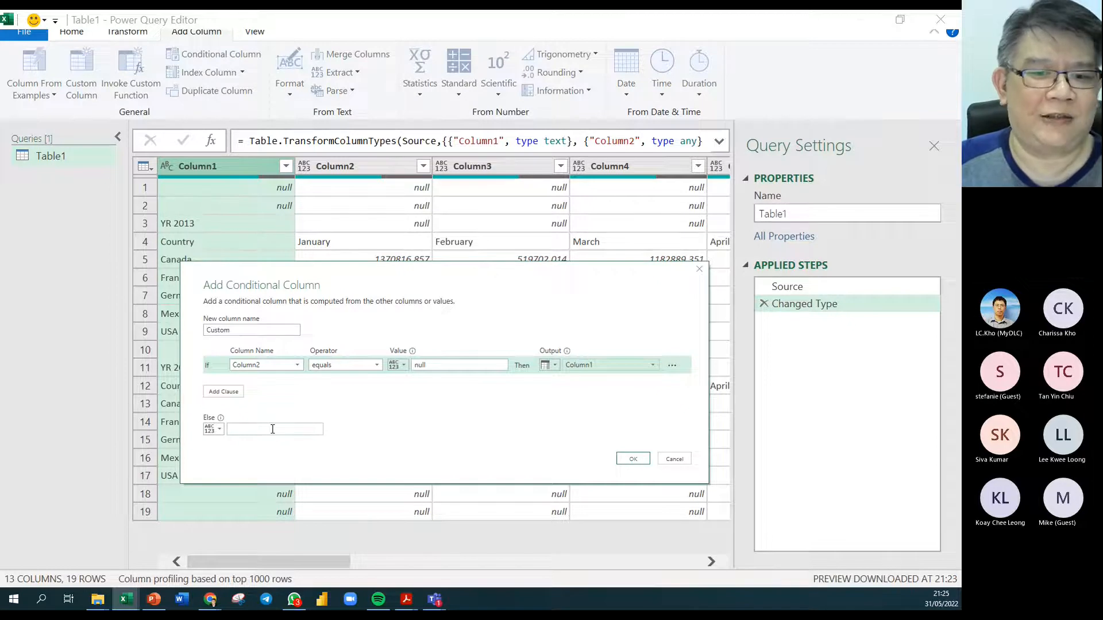
{"action": "left_click", "coordinate": [634, 459]}
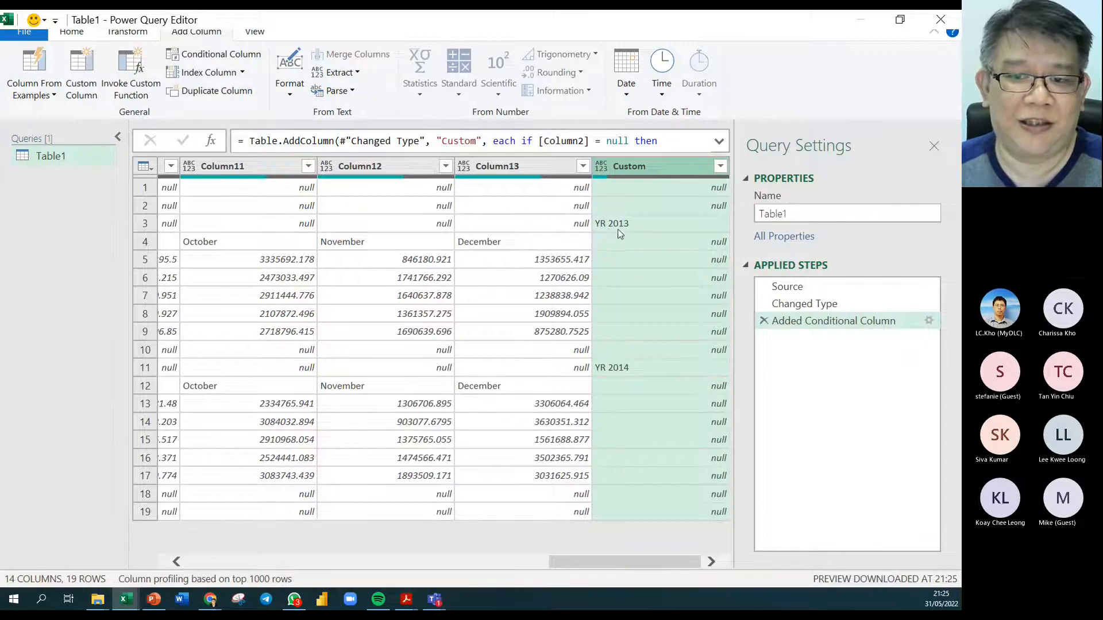
Split the Custom column by a space delimiter, splitting only at the left-most delimiter
{"action": "right_click", "coordinate": [626, 168]}
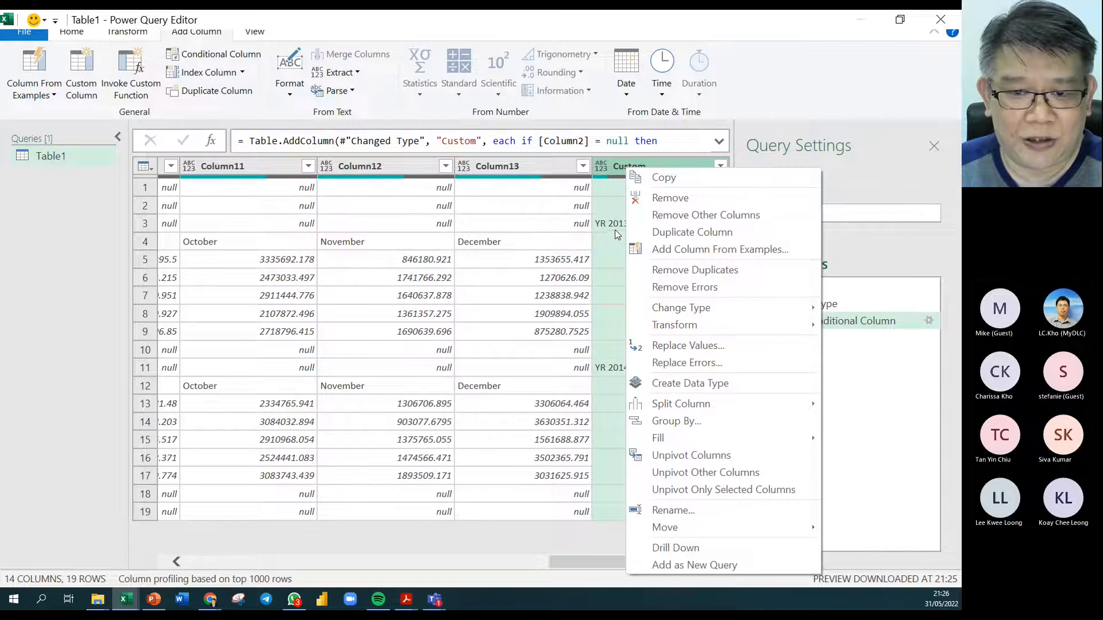
{"action": "left_click", "coordinate": [619, 285]}
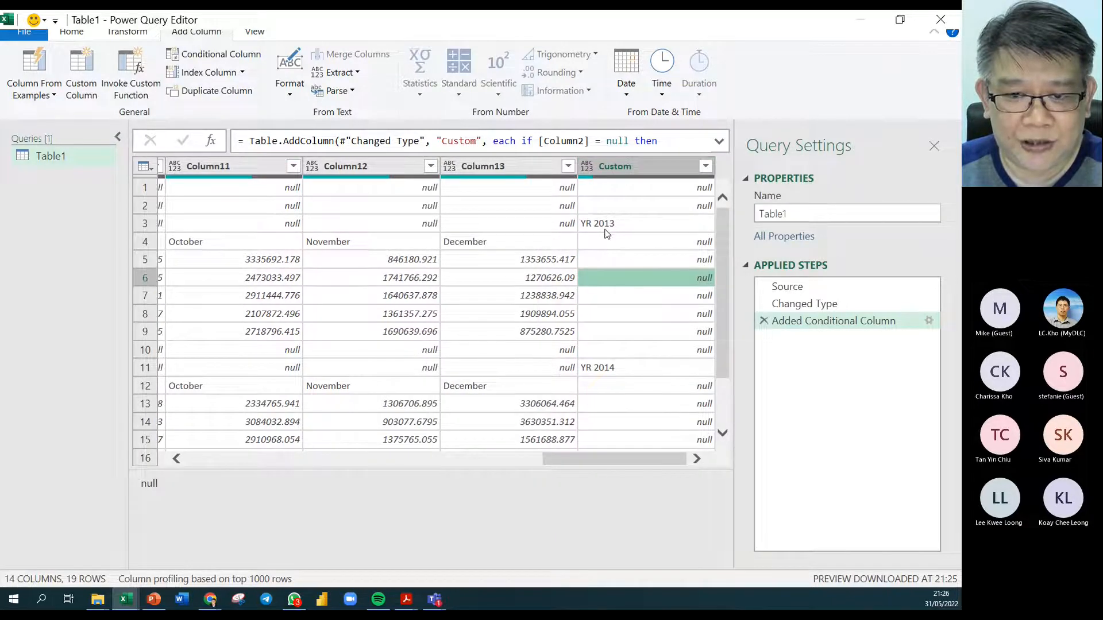
{"action": "left_click", "coordinate": [605, 166]}
{"action": "right_click", "coordinate": [605, 166]}
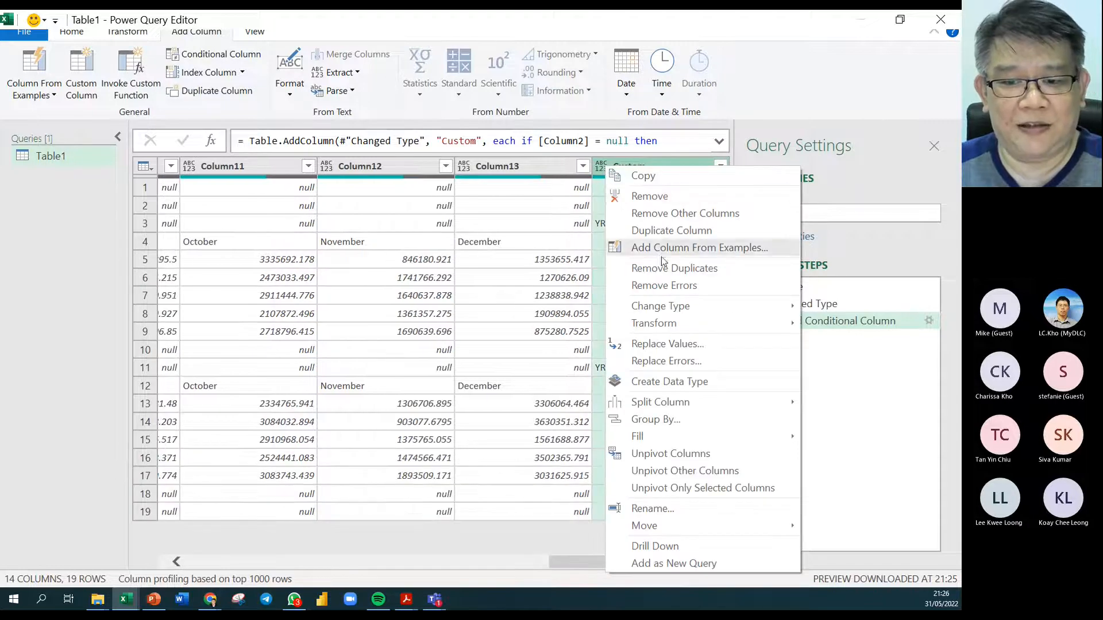
{"action": "mouse_move", "coordinate": [681, 408]}
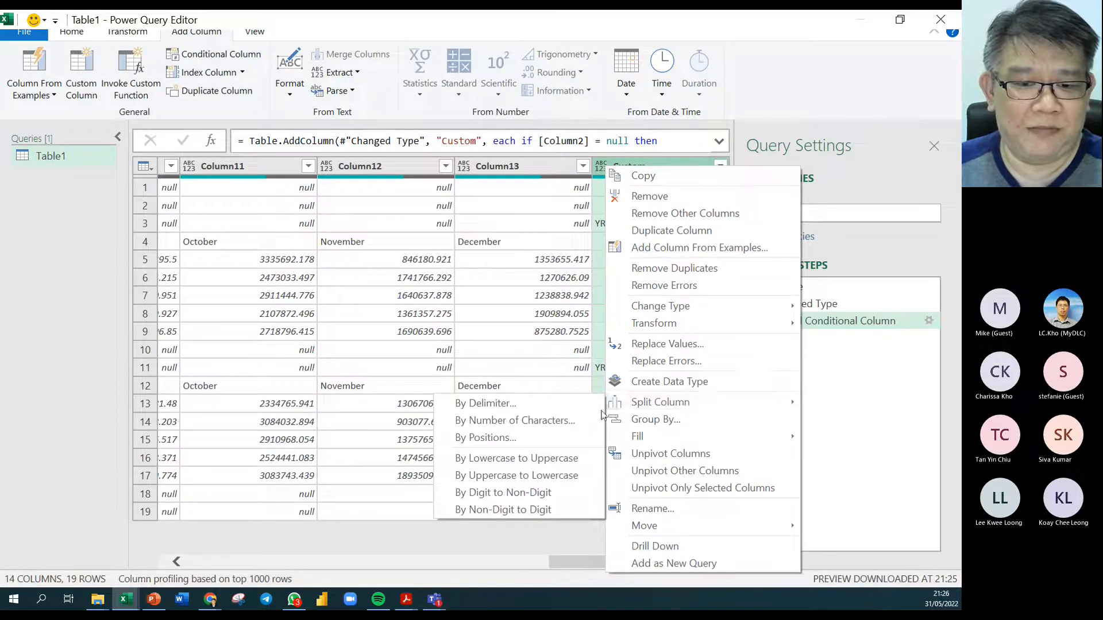
{"action": "left_click", "coordinate": [558, 406]}
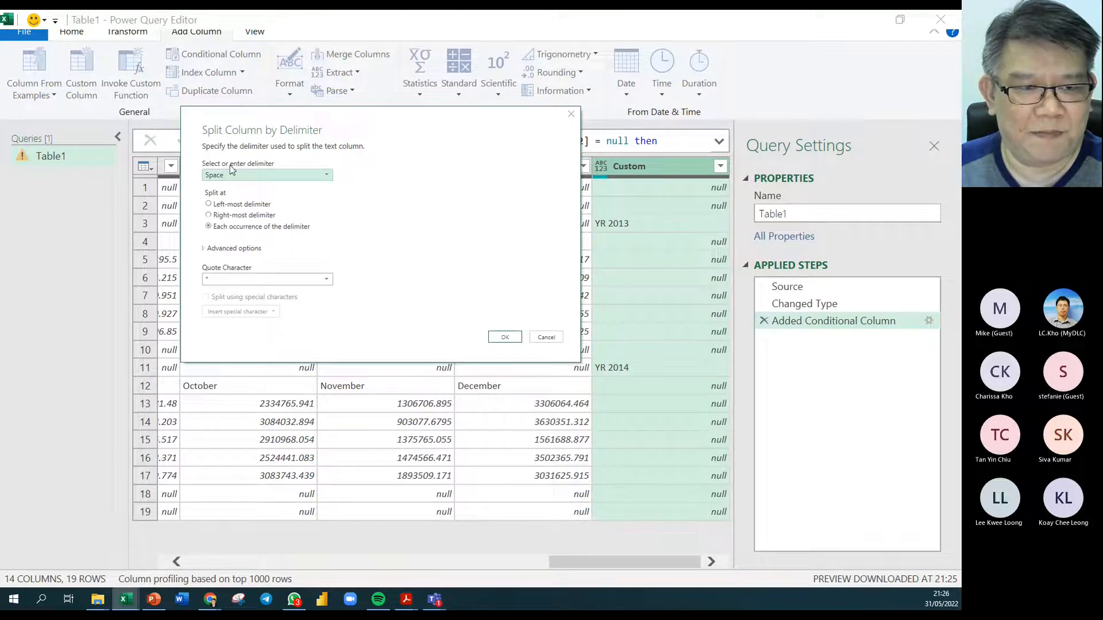
{"action": "left_click", "coordinate": [264, 205]}
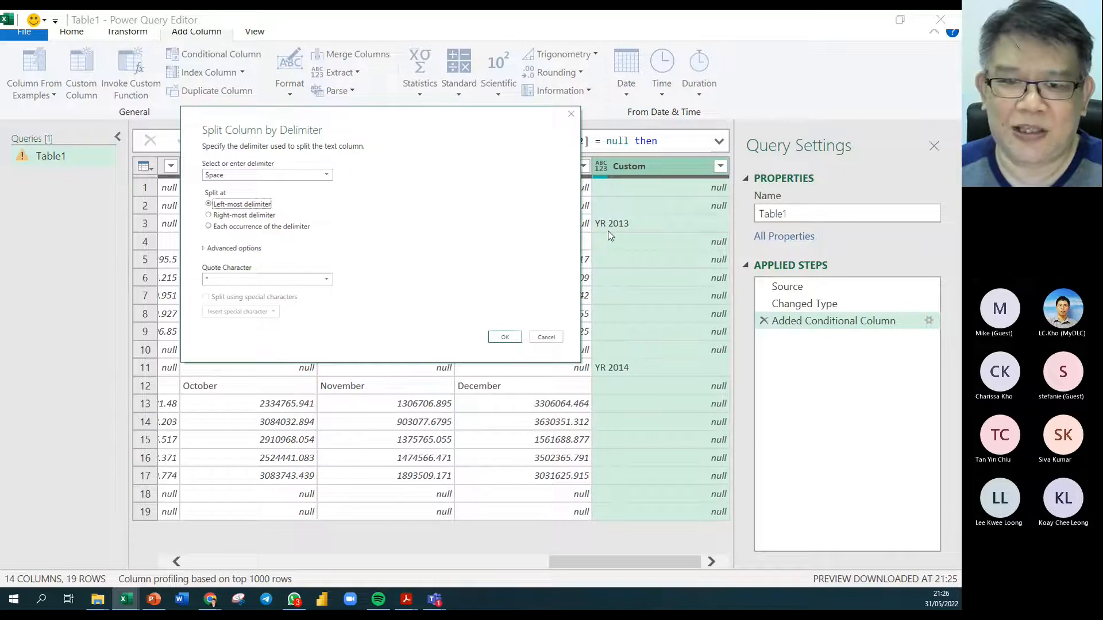
{"action": "left_click", "coordinate": [504, 338]}
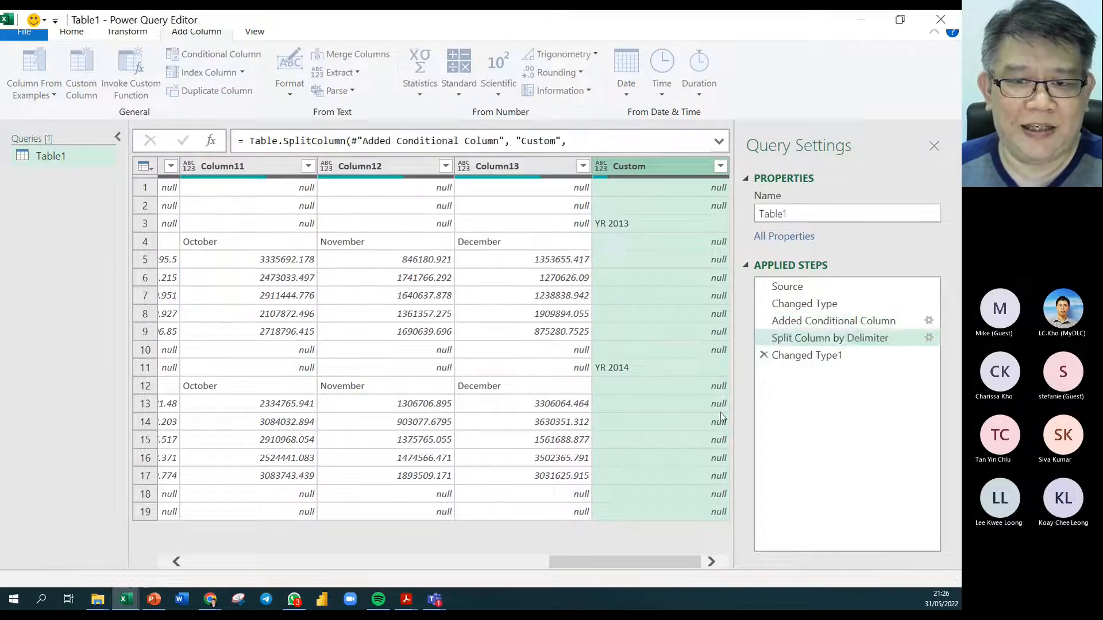
Remove the Custom.1 column that holds the YR prefix
{"action": "left_click", "coordinate": [711, 561]}
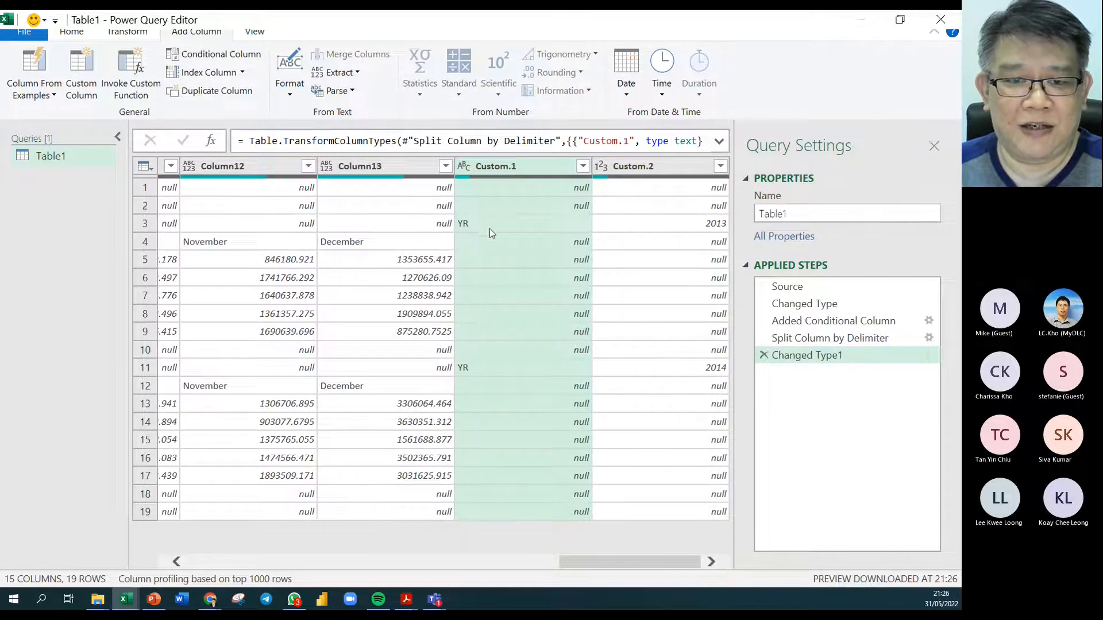
{"action": "right_click", "coordinate": [526, 170]}
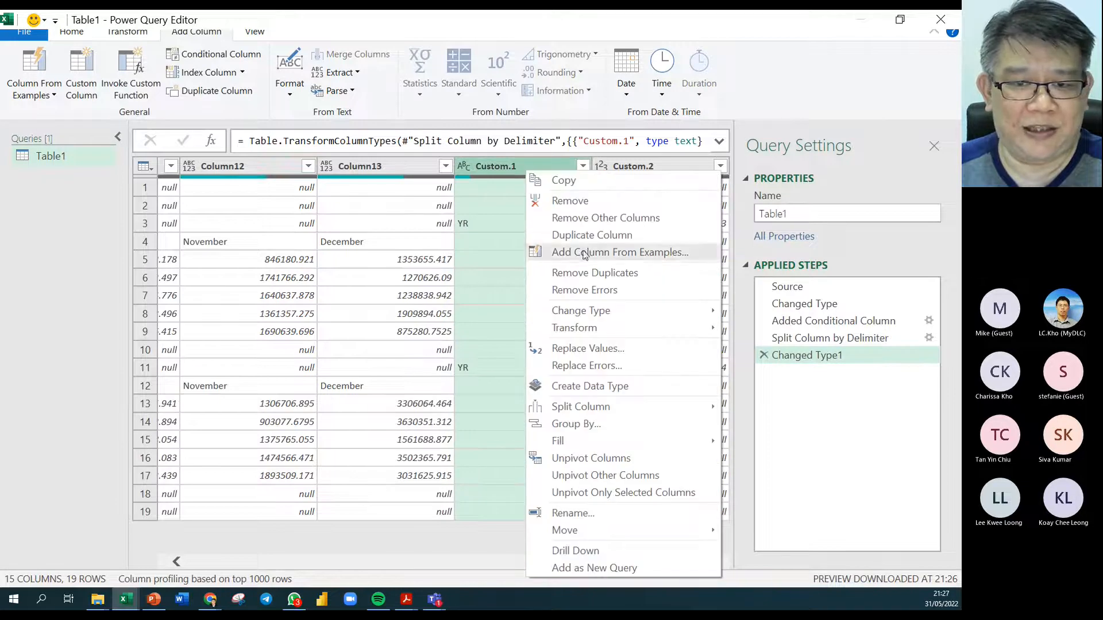
{"action": "left_click", "coordinate": [574, 201]}
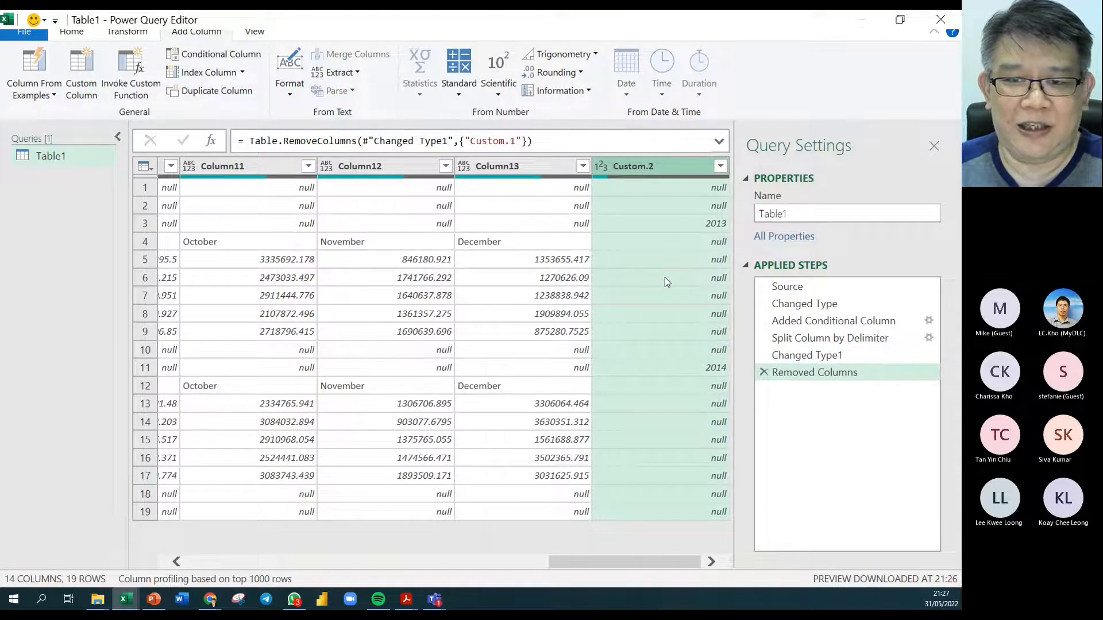
Fill the year values down in Custom.2 and move that column to the beginning of the table
{"action": "right_click", "coordinate": [639, 170]}
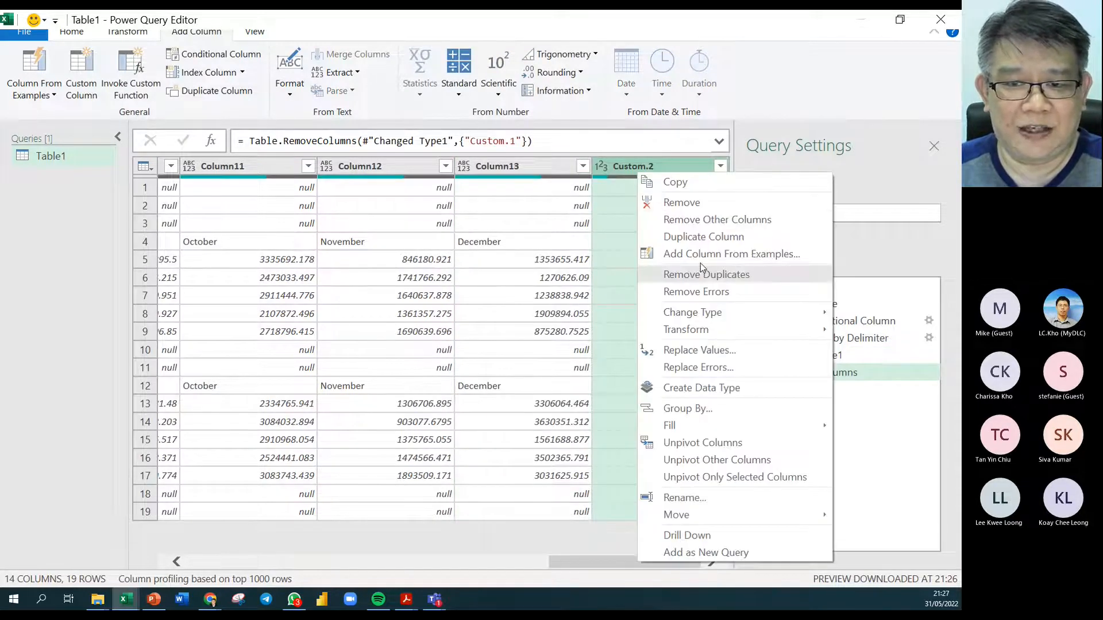
{"action": "mouse_move", "coordinate": [709, 426]}
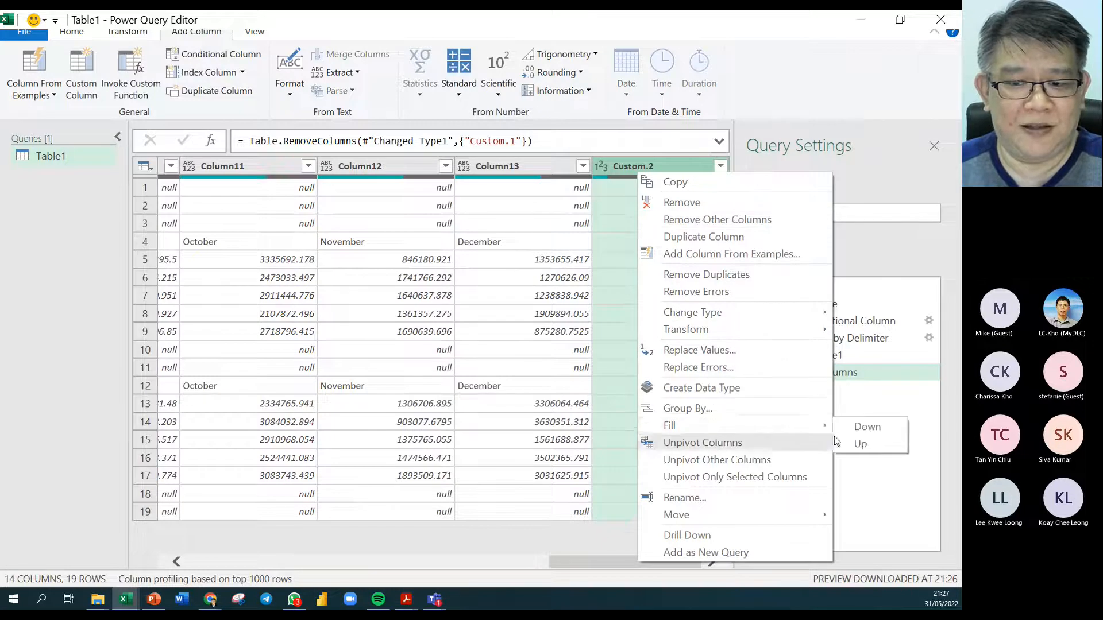
{"action": "left_click", "coordinate": [868, 427]}
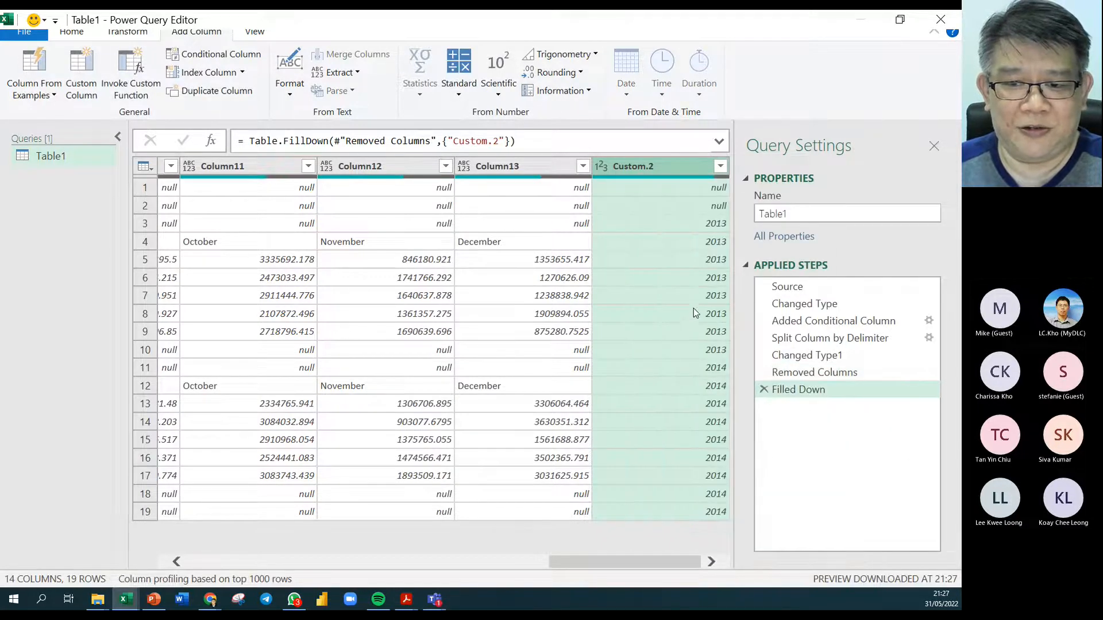
{"action": "right_click", "coordinate": [622, 164]}
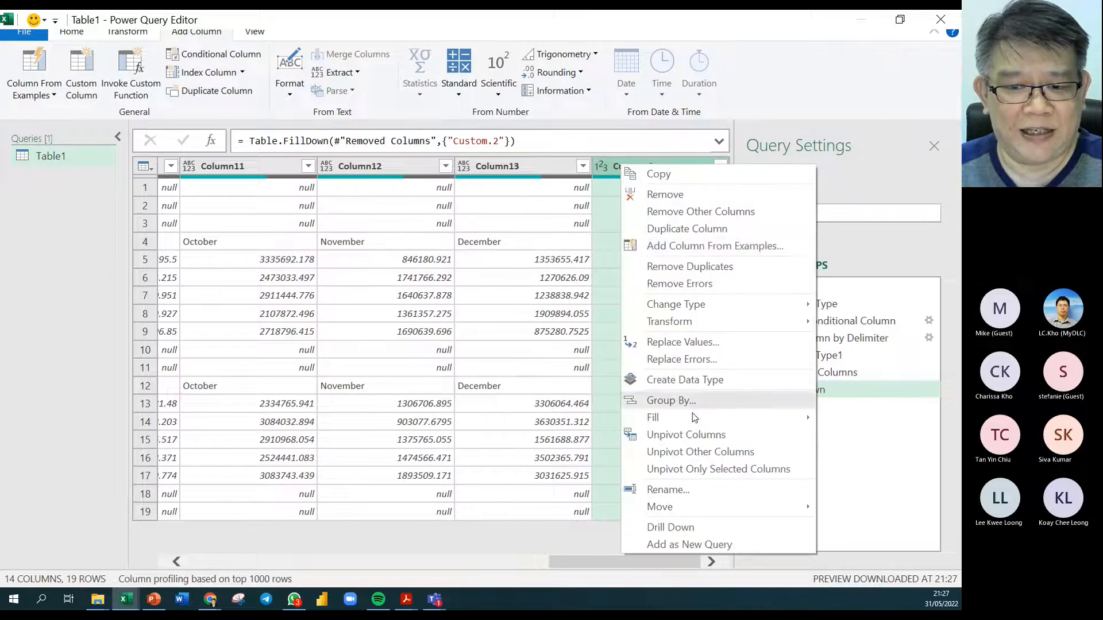
{"action": "mouse_move", "coordinate": [694, 510]}
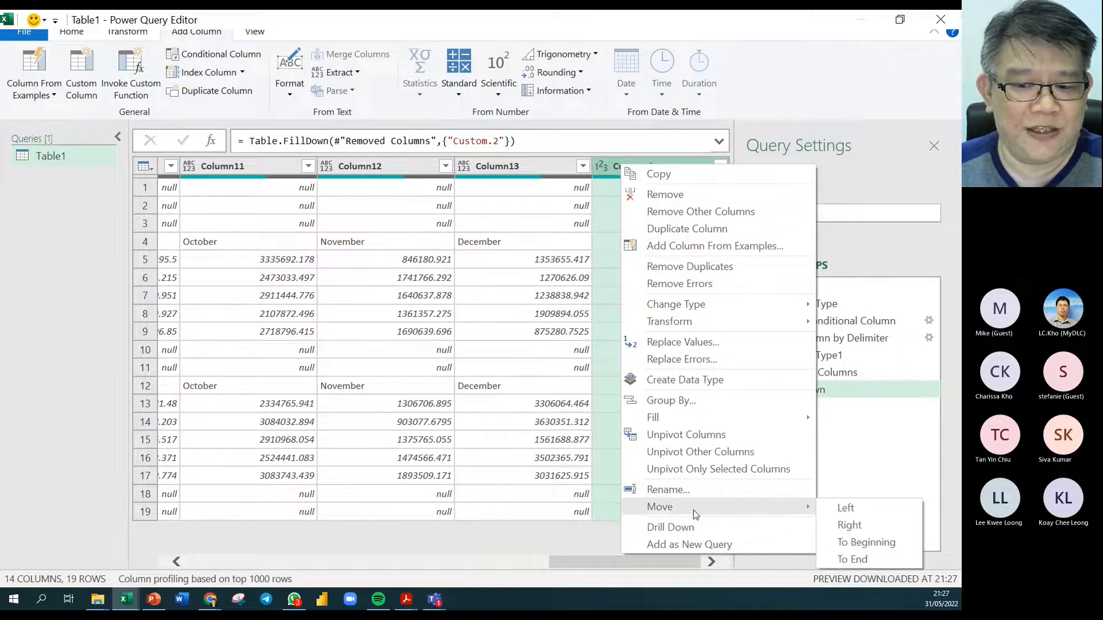
{"action": "left_click", "coordinate": [873, 549]}
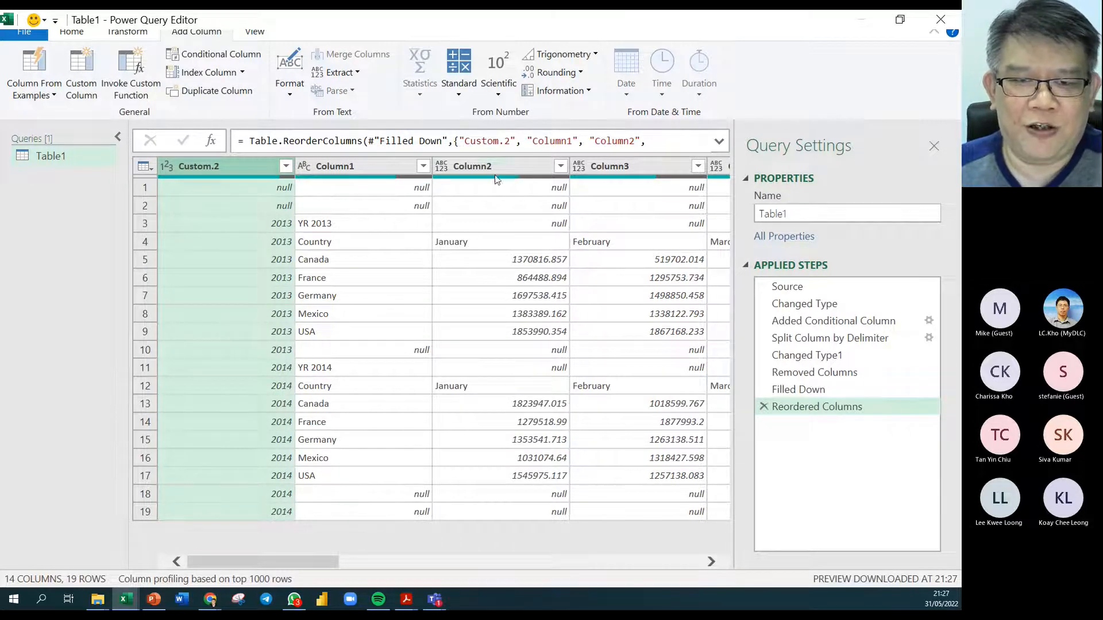
Filter out the null rows in Column2
{"action": "left_click", "coordinate": [560, 166]}
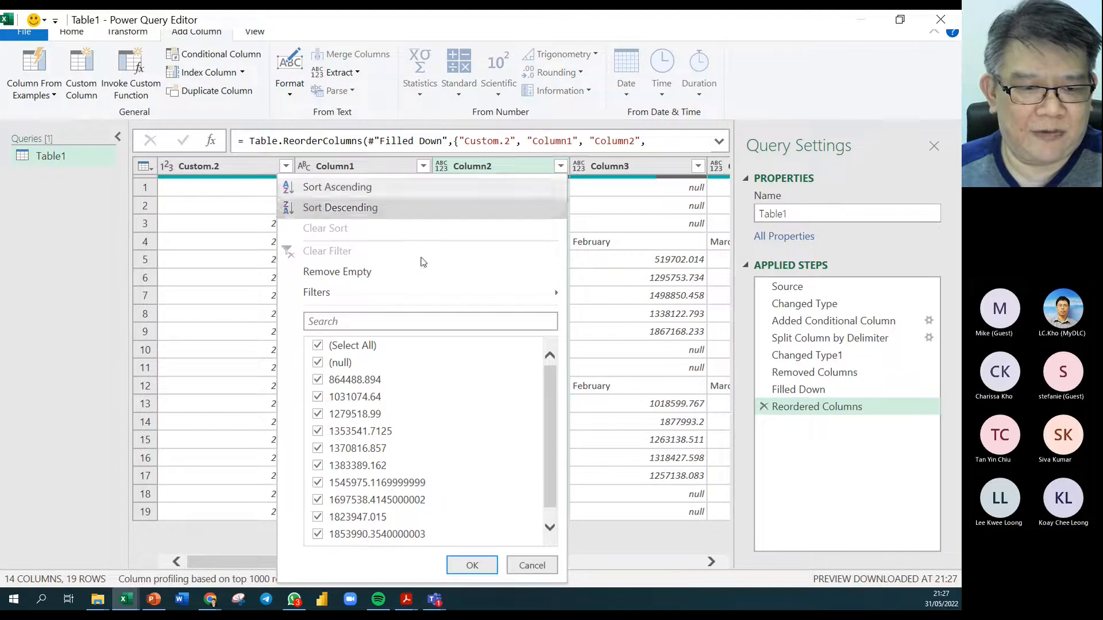
{"action": "left_click", "coordinate": [318, 362]}
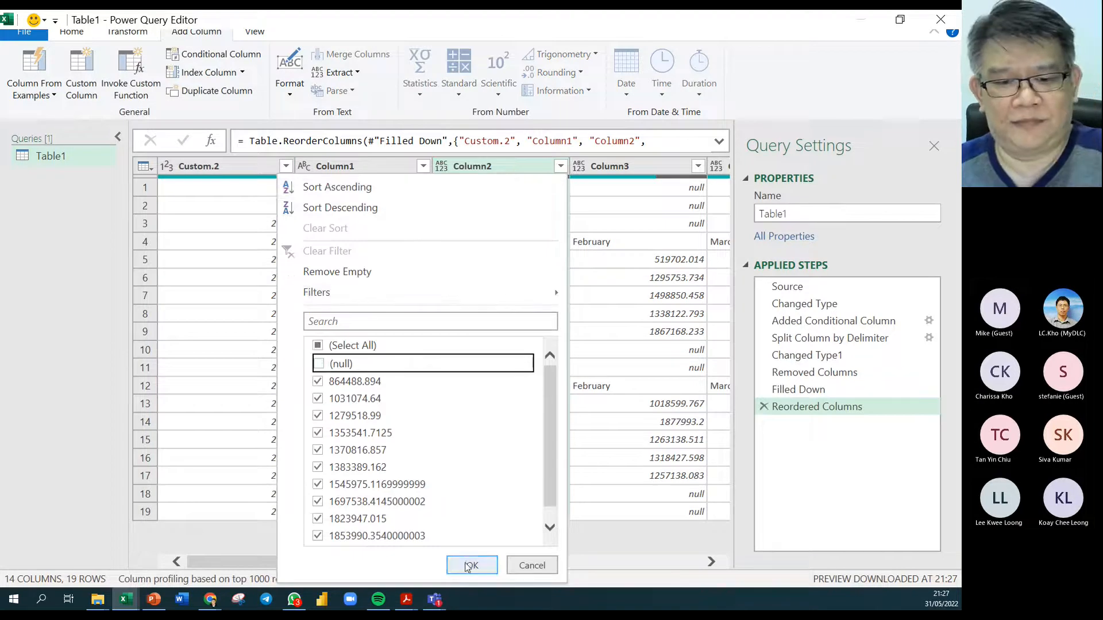
{"action": "left_click", "coordinate": [469, 566]}
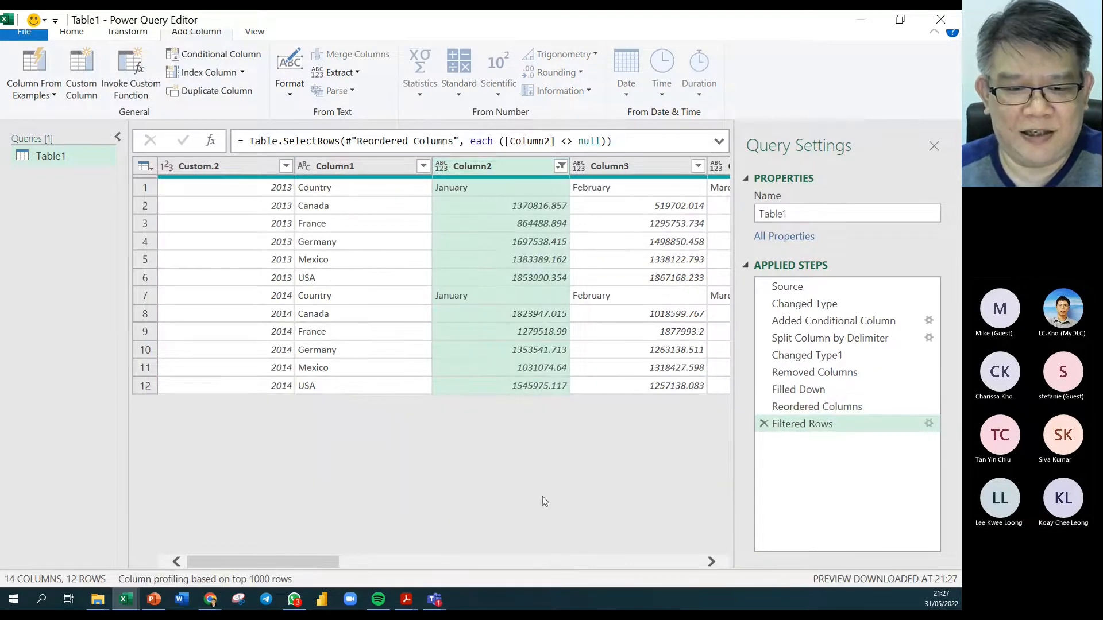
{"action": "mouse_move", "coordinate": [324, 563]}
{"action": "left_mouse_down"}
{"action": "mouse_move", "coordinate": [379, 565]}
{"action": "mouse_move", "coordinate": [318, 566]}
{"action": "left_mouse_up"}
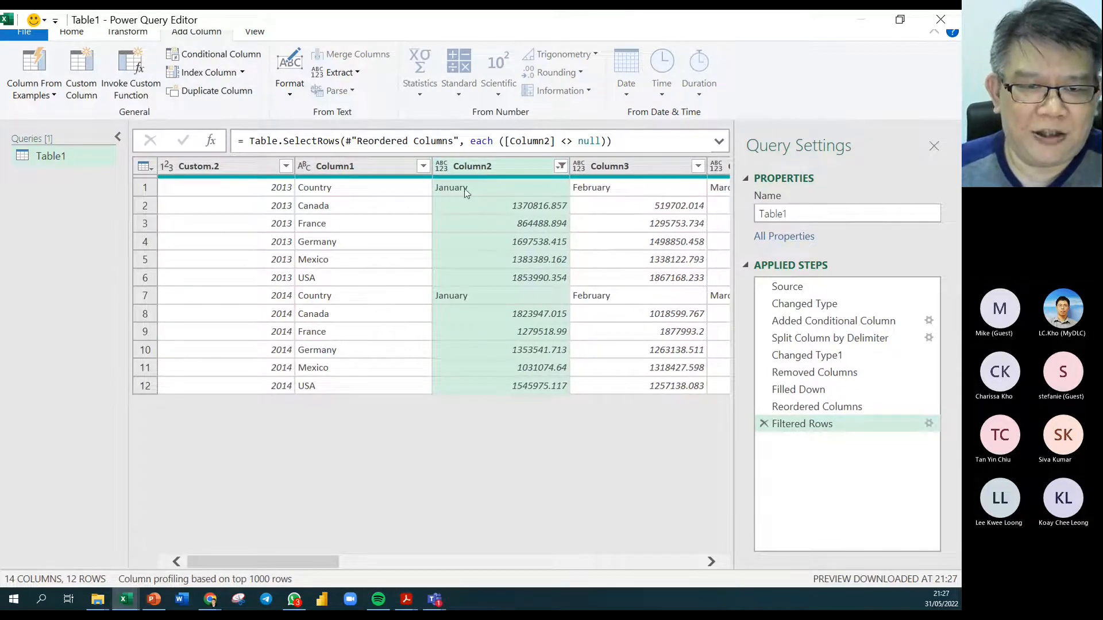
Promote the first row, containing Country and the month names, to column headers
{"action": "left_click", "coordinate": [149, 188]}
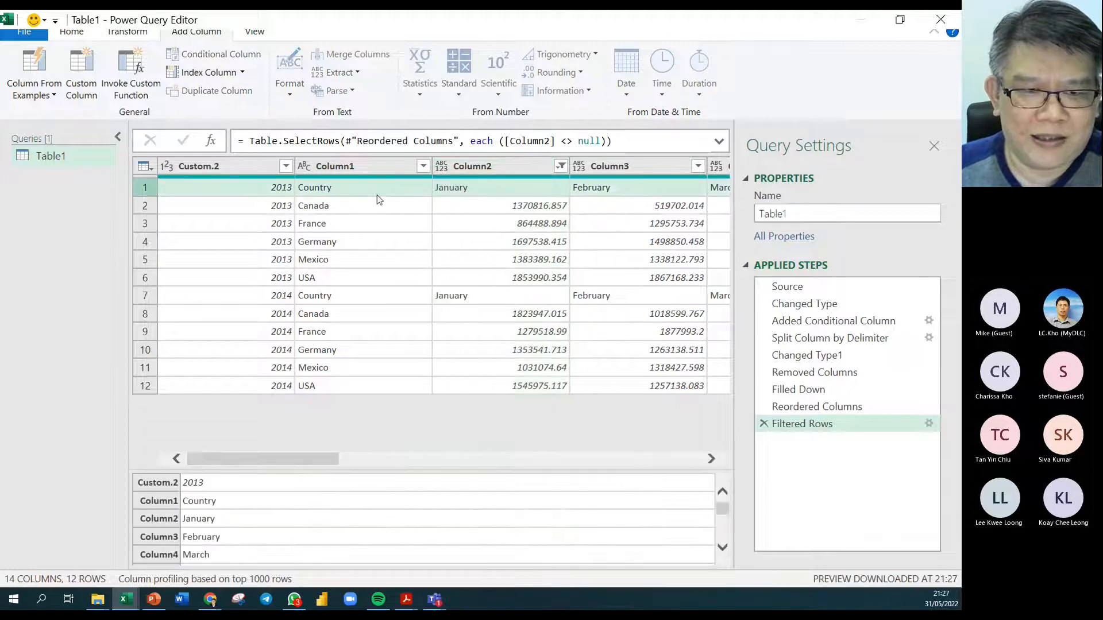
{"action": "left_click", "coordinate": [487, 193]}
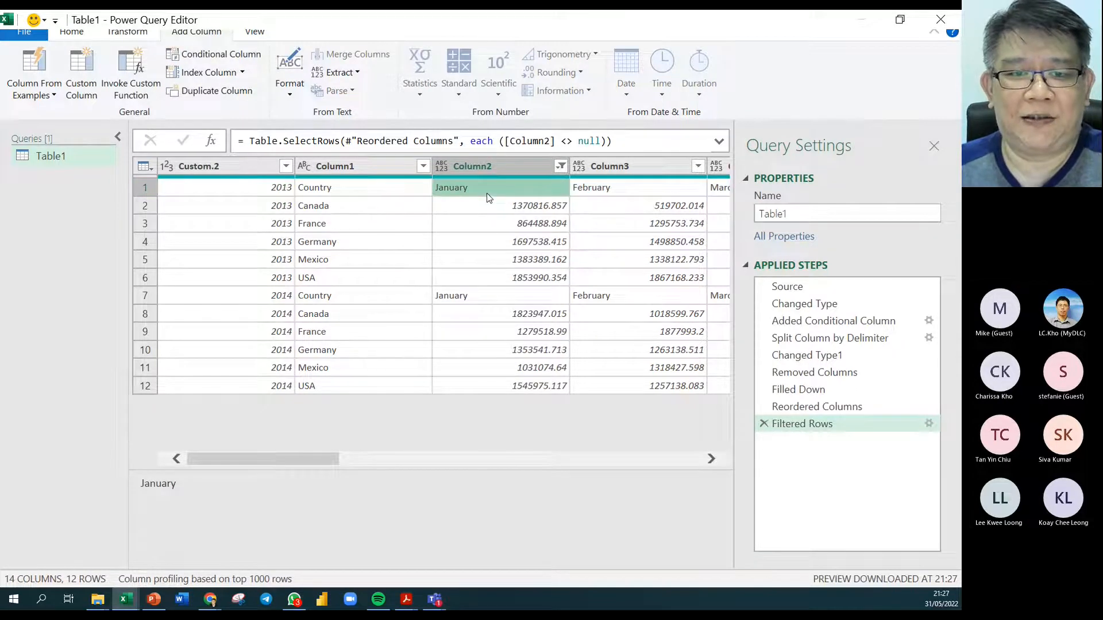
{"action": "left_click", "coordinate": [73, 33]}
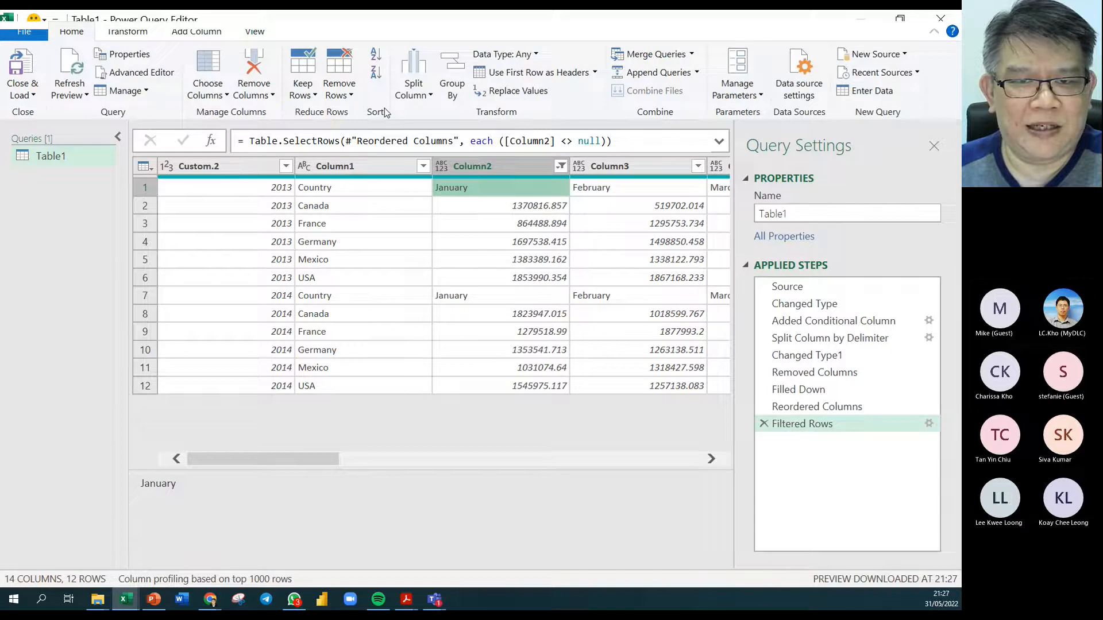
{"action": "left_click", "coordinate": [536, 77]}
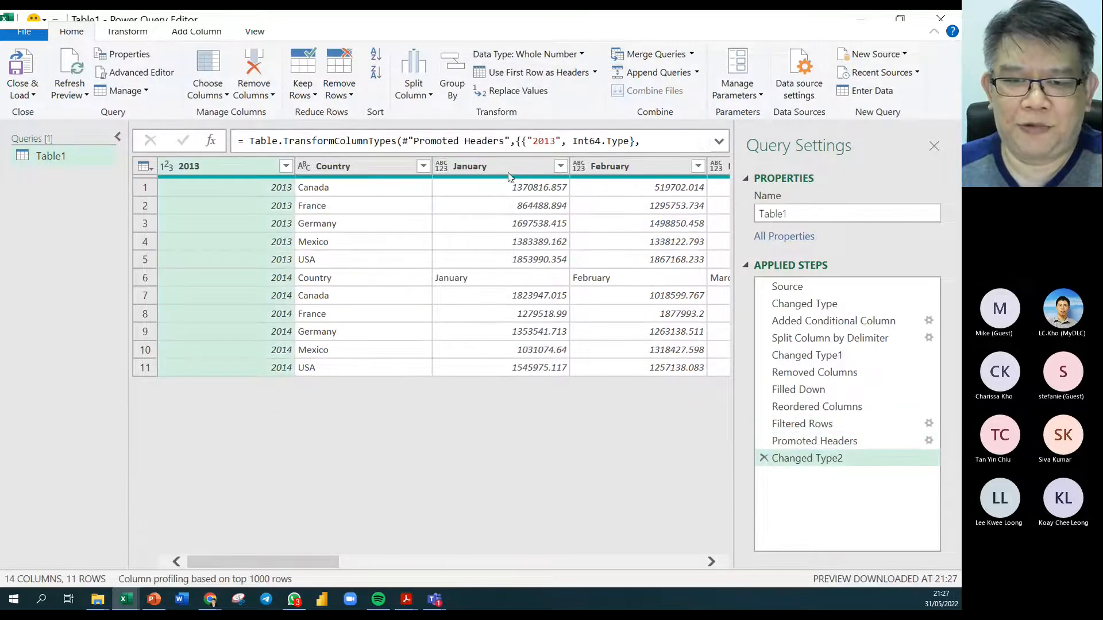
Rename the 2013 column to Year and set its data type to Whole Number
{"action": "double_click", "coordinate": [235, 166]}
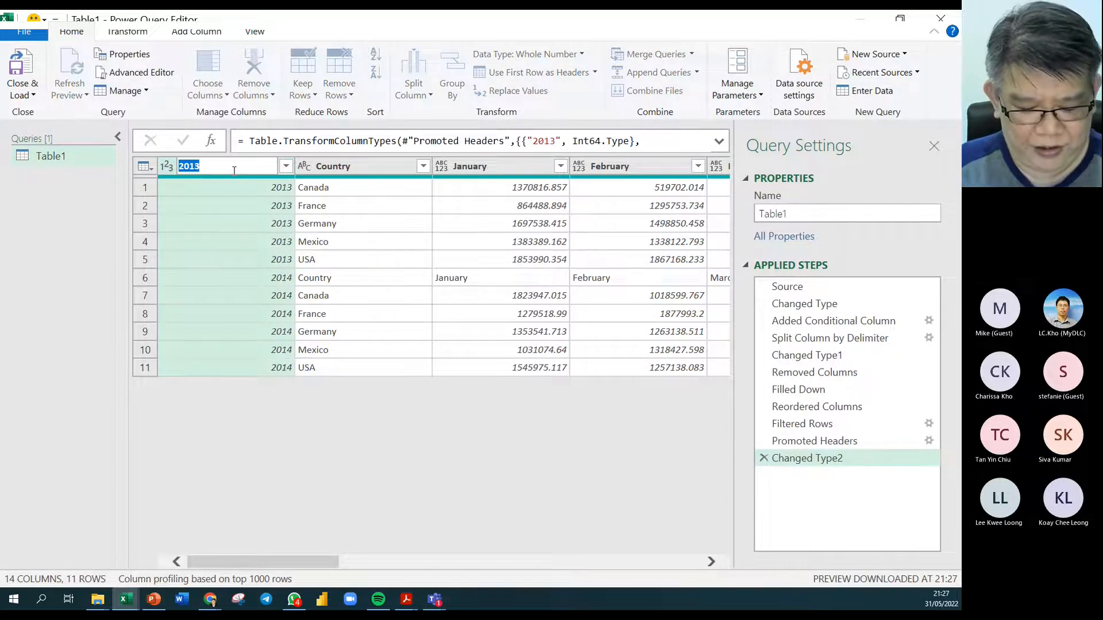
{"action": "type", "text": "Year"}
{"action": "key", "text": "Return"}
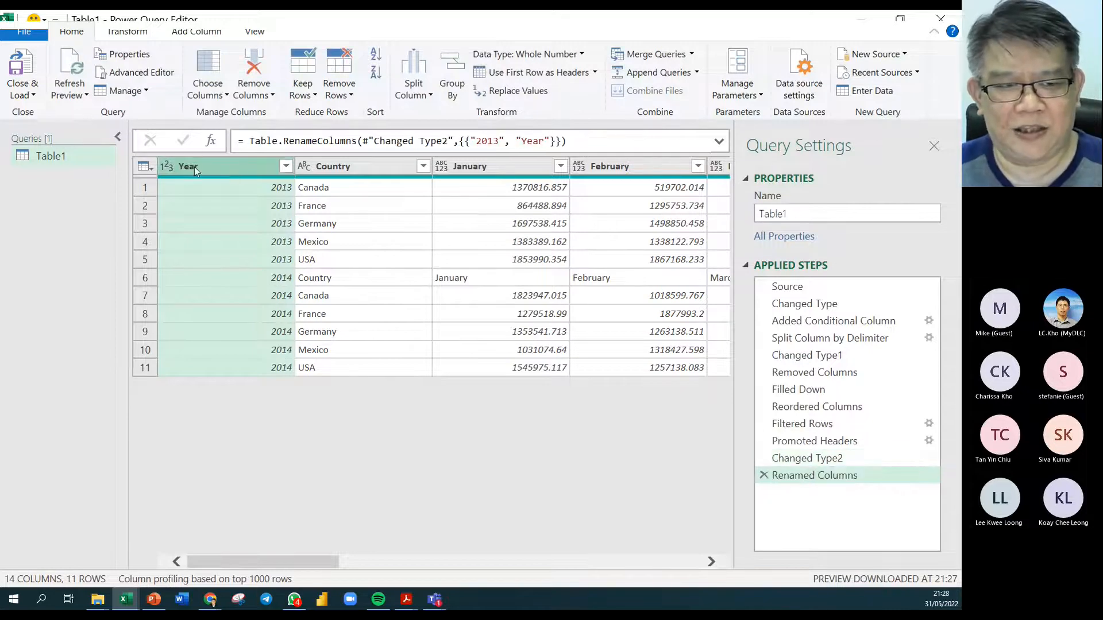
{"action": "left_click", "coordinate": [166, 166]}
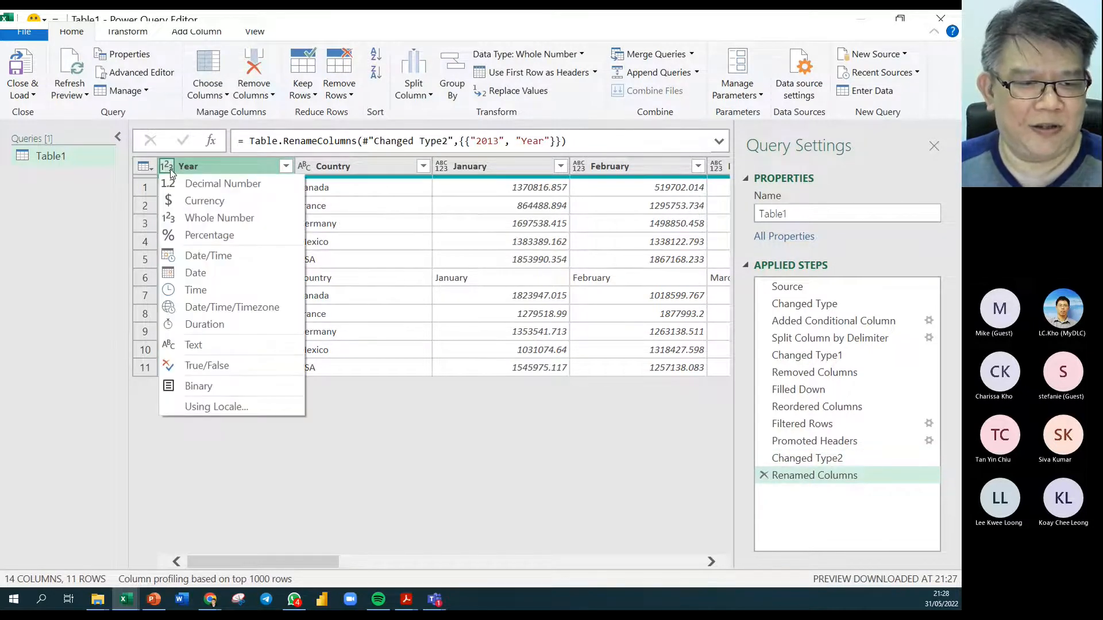
{"action": "left_click", "coordinate": [217, 219]}
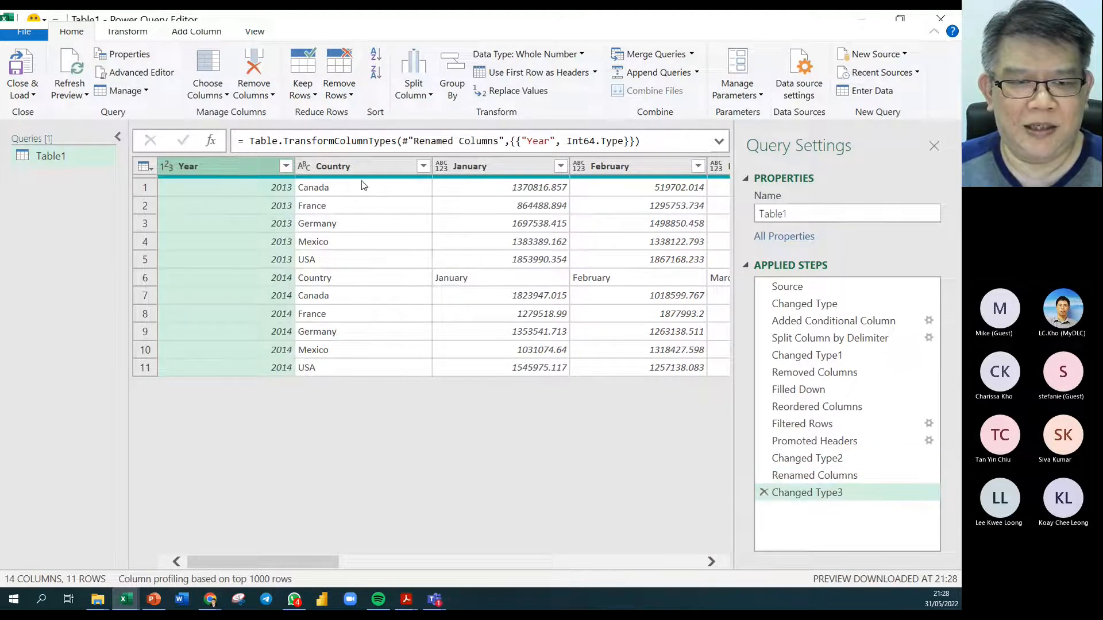
Filter out the repeated header row by excluding the value January from the January column
{"action": "mouse_move", "coordinate": [328, 180]}
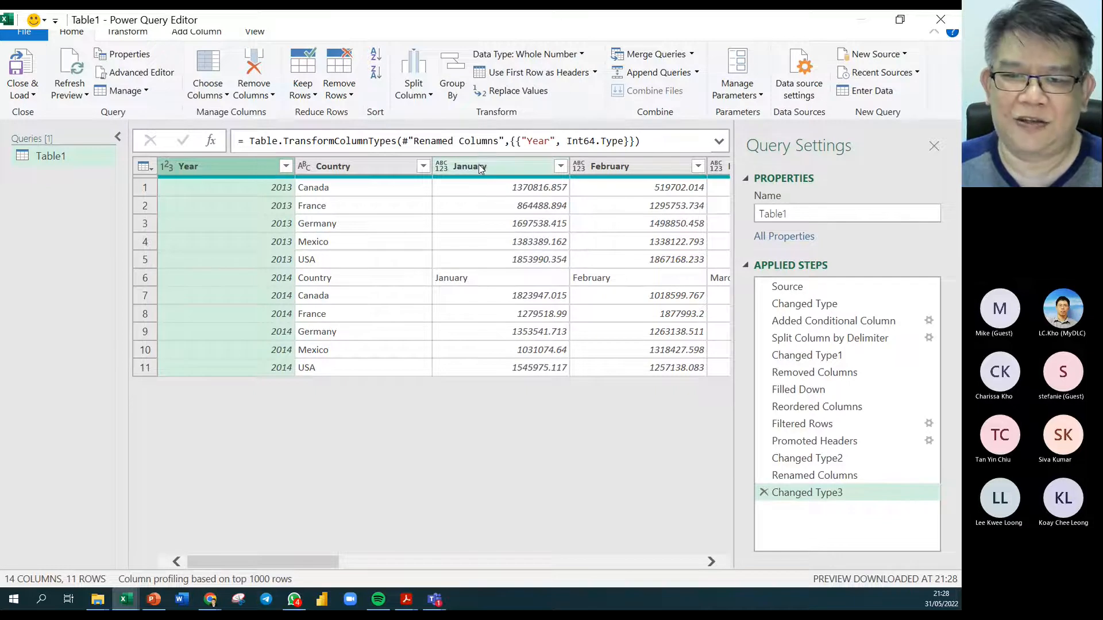
{"action": "left_click", "coordinate": [560, 166]}
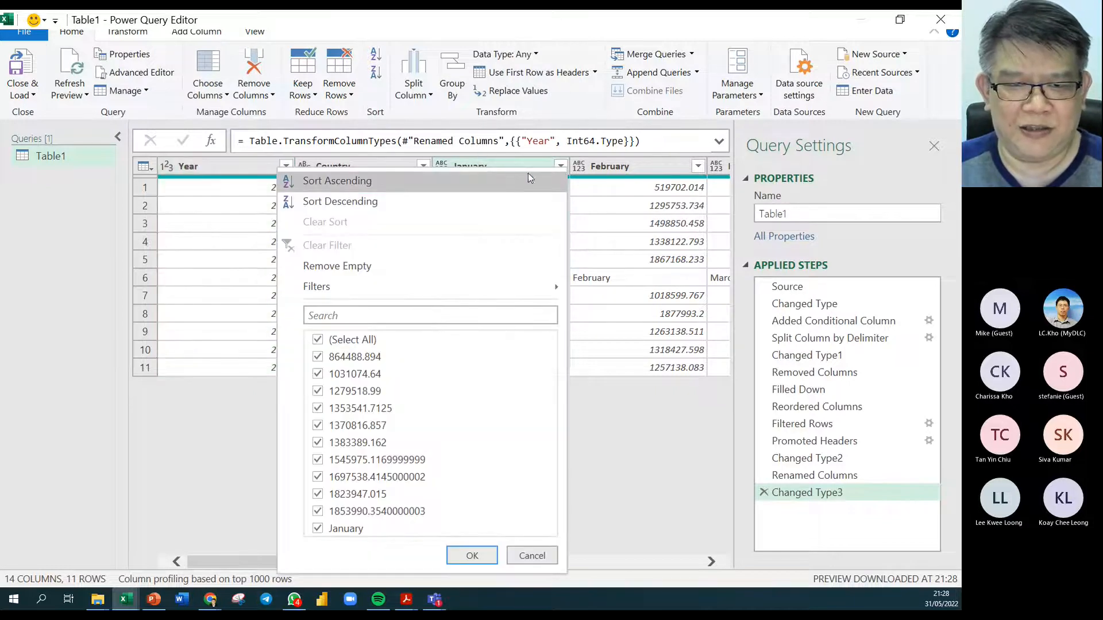
{"action": "left_click", "coordinate": [319, 529]}
{"action": "left_click", "coordinate": [472, 556]}
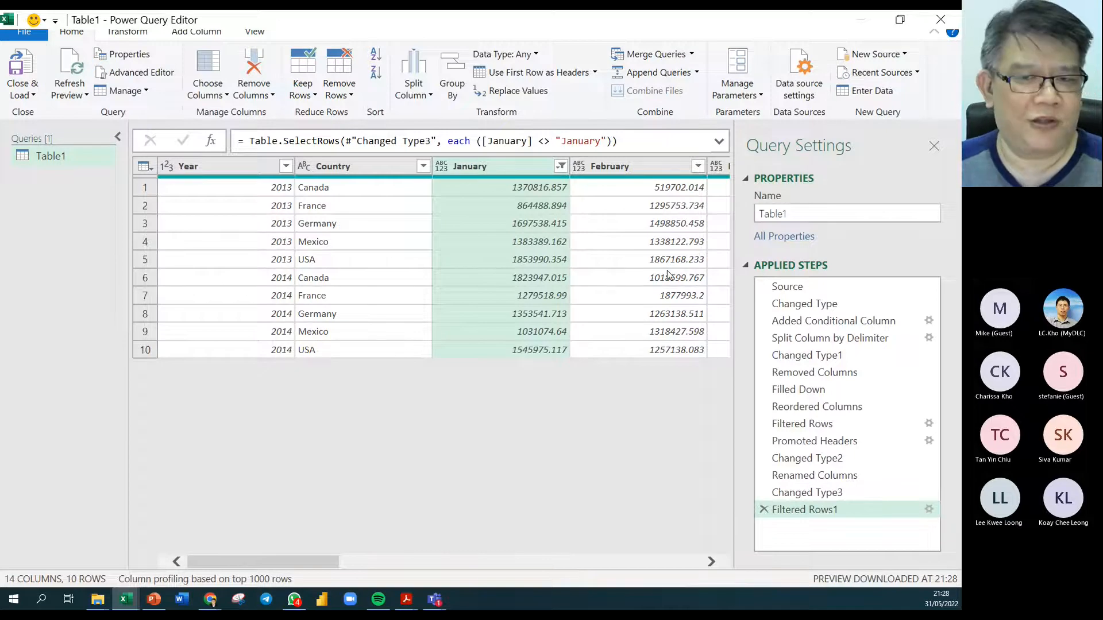
{"action": "left_click", "coordinate": [530, 258]}
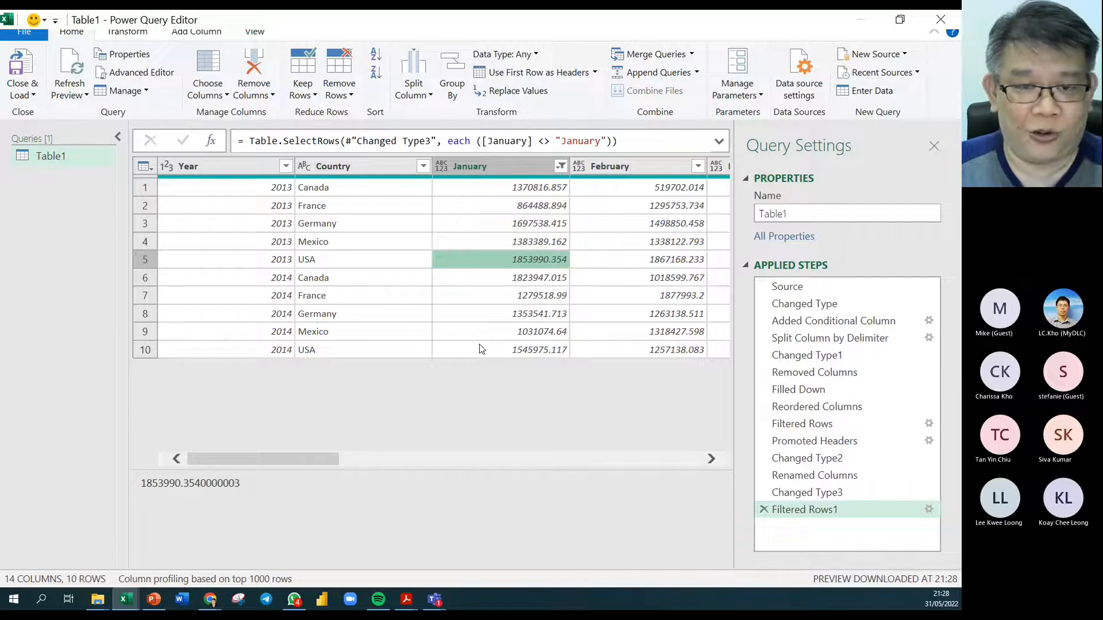
{"action": "left_click", "coordinate": [244, 167]}
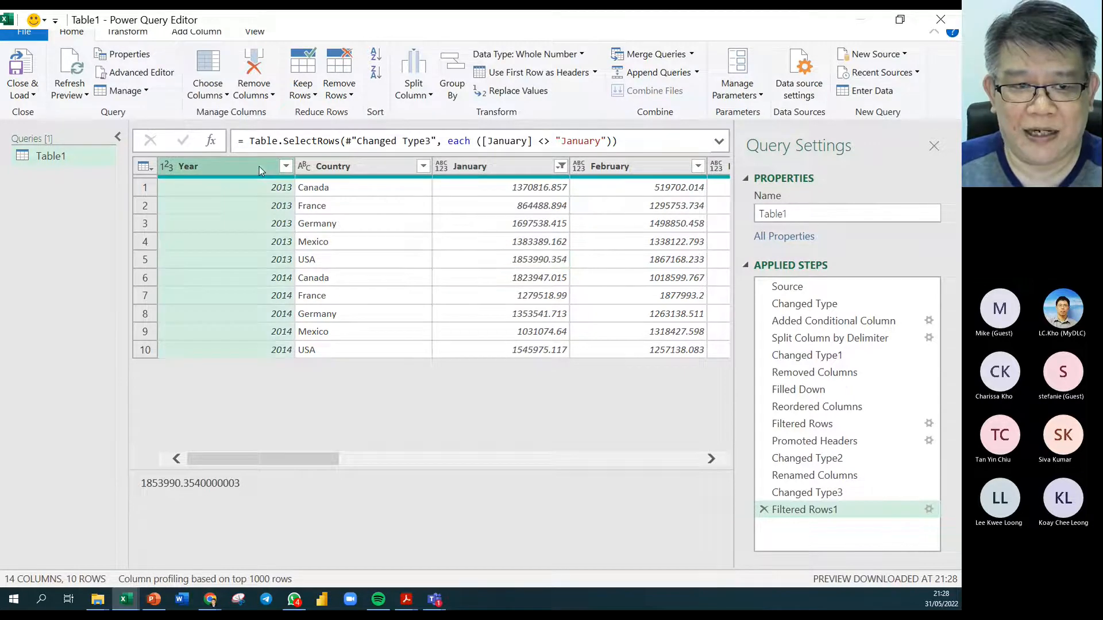
{"action": "left_click", "coordinate": [354, 167], "text": "ctrl"}
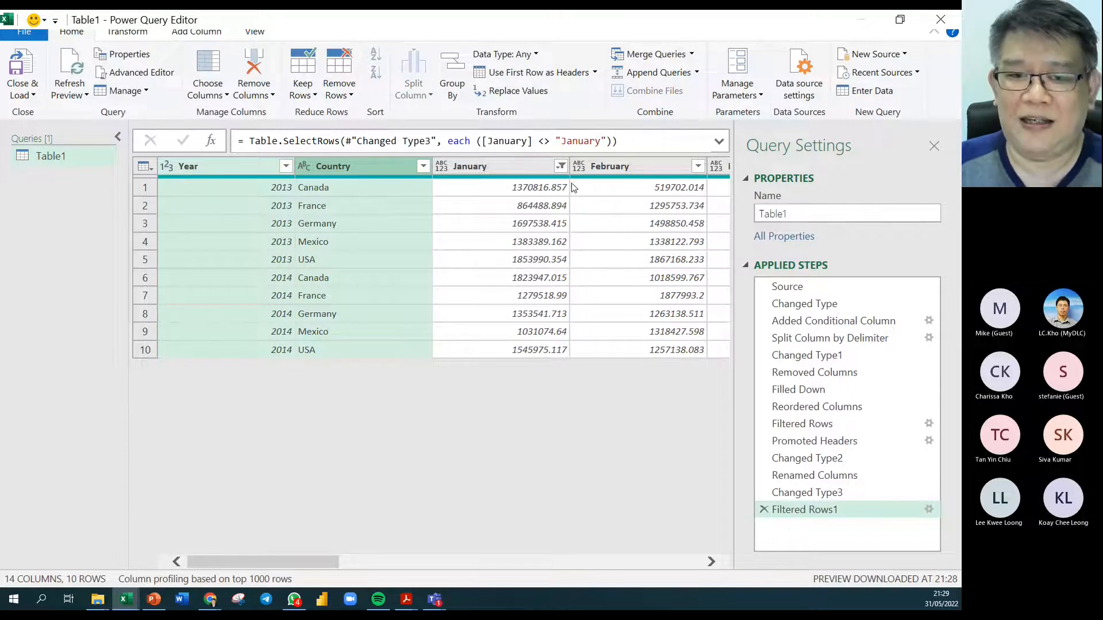
{"action": "right_click", "coordinate": [385, 165]}
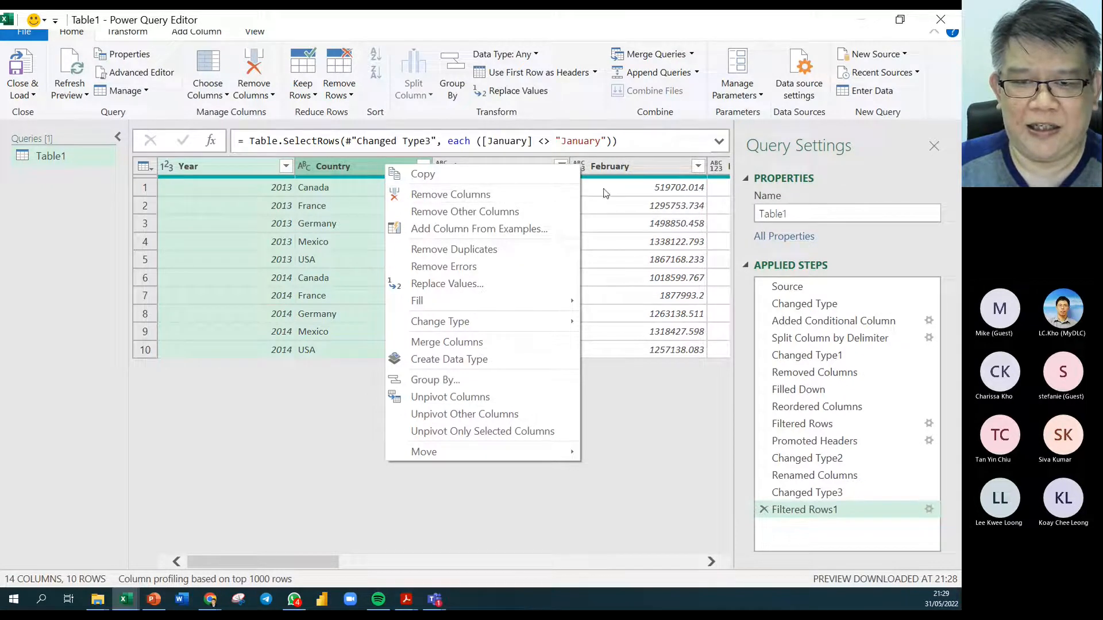
{"action": "left_click", "coordinate": [640, 169]}
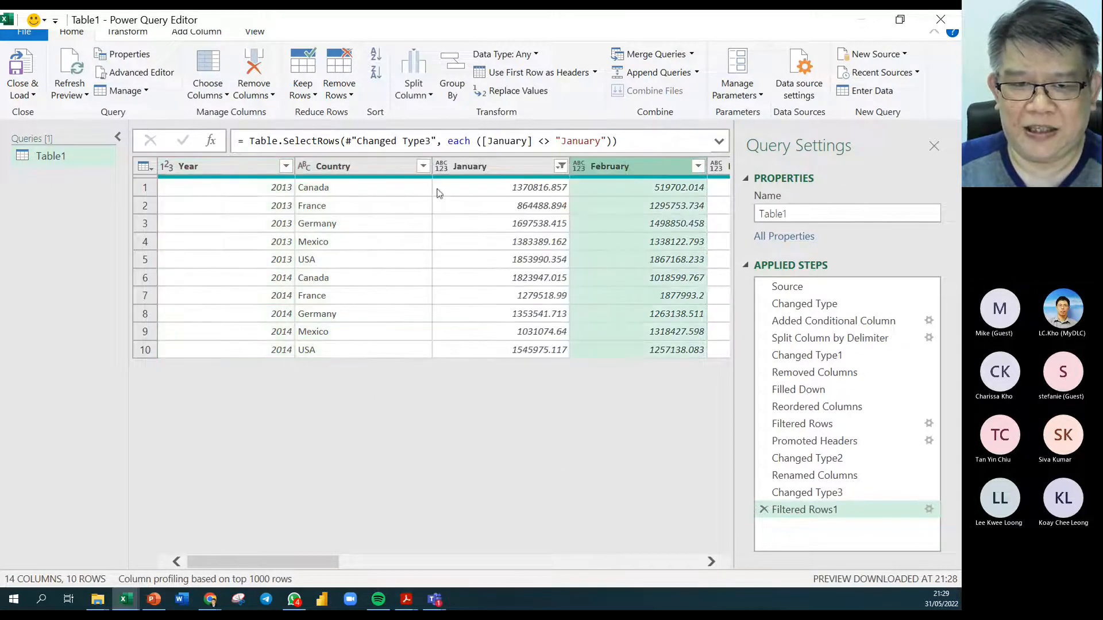
{"action": "left_click", "coordinate": [474, 173]}
{"action": "left_click_drag", "start_coordinate": [295, 563], "coordinate": [649, 556]}
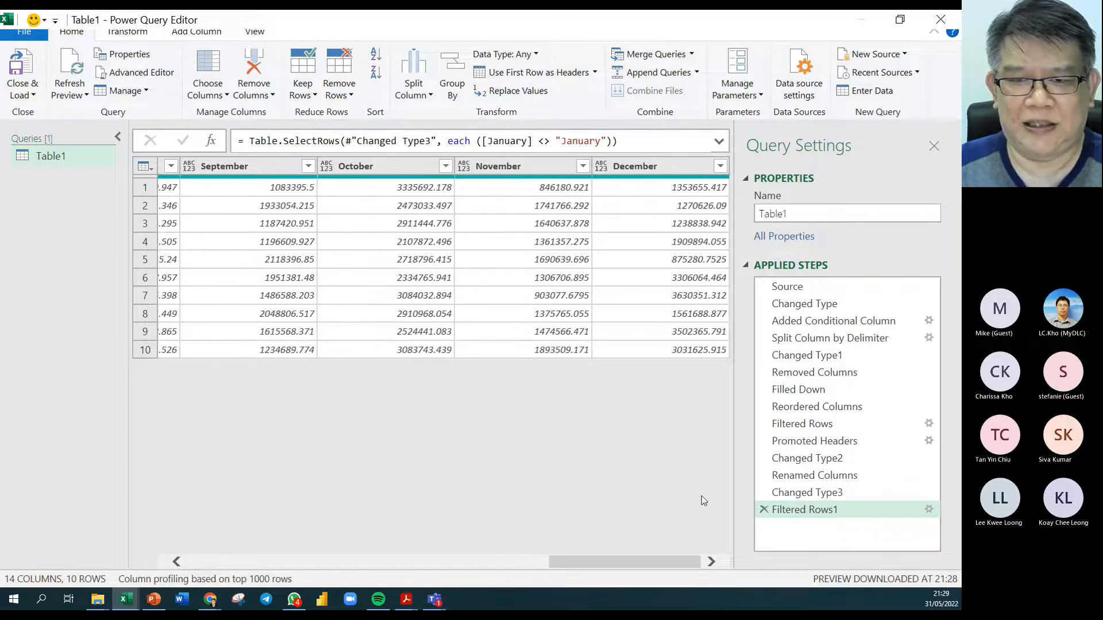
{"action": "left_click_drag", "start_coordinate": [589, 568], "coordinate": [227, 568]}
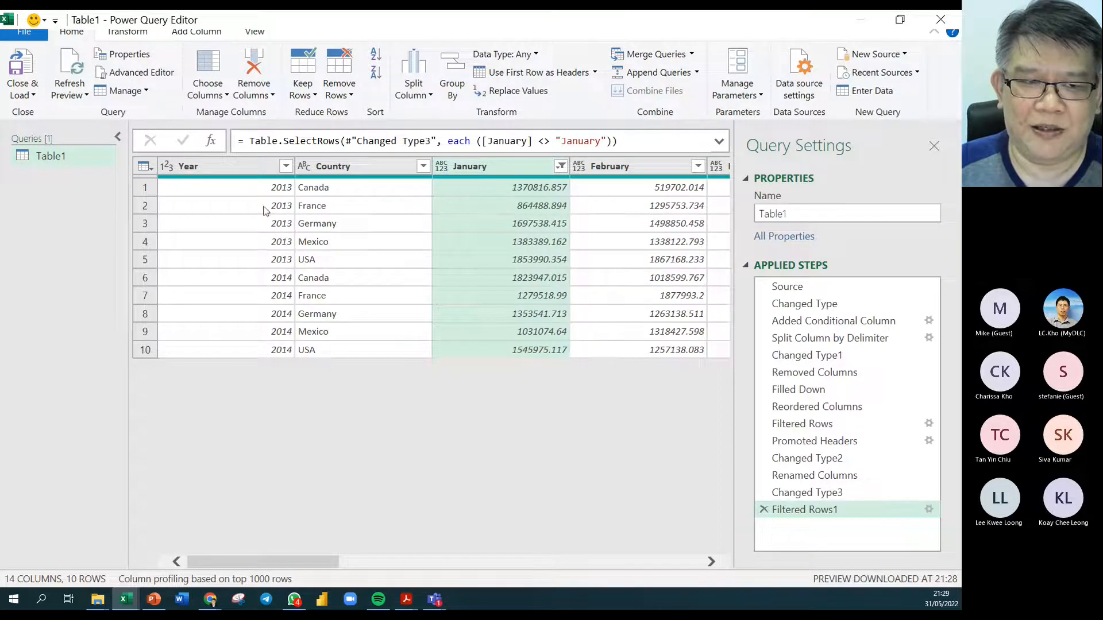
Unpivot all columns other than Year and Country so the months become rows
{"action": "left_click", "coordinate": [260, 172]}
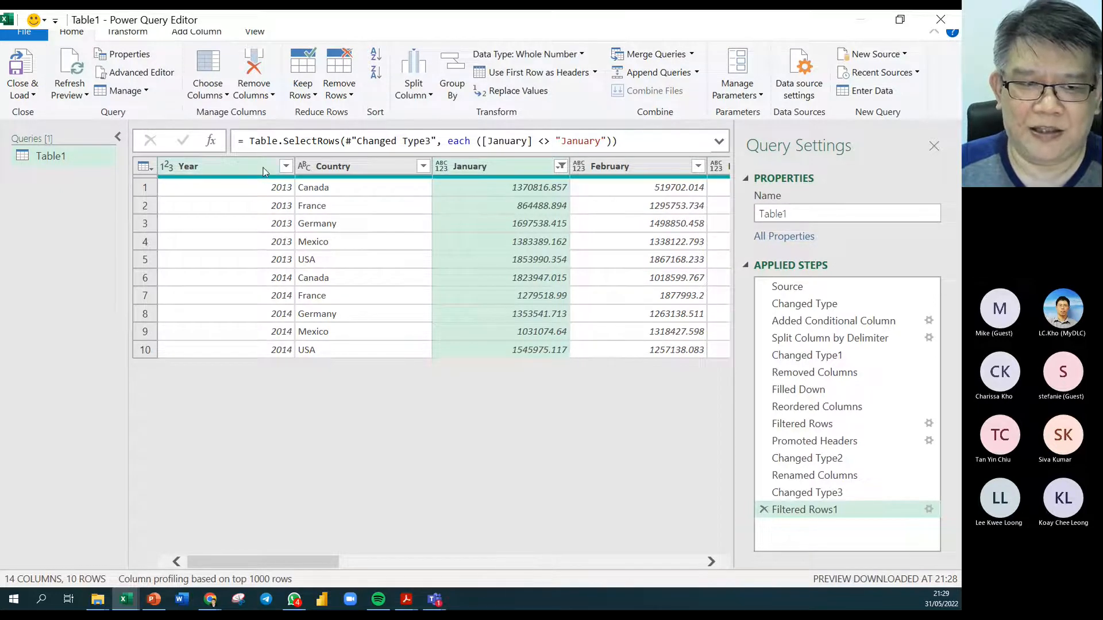
{"action": "left_click", "coordinate": [336, 170], "text": "ctrl"}
{"action": "right_click", "coordinate": [336, 170]}
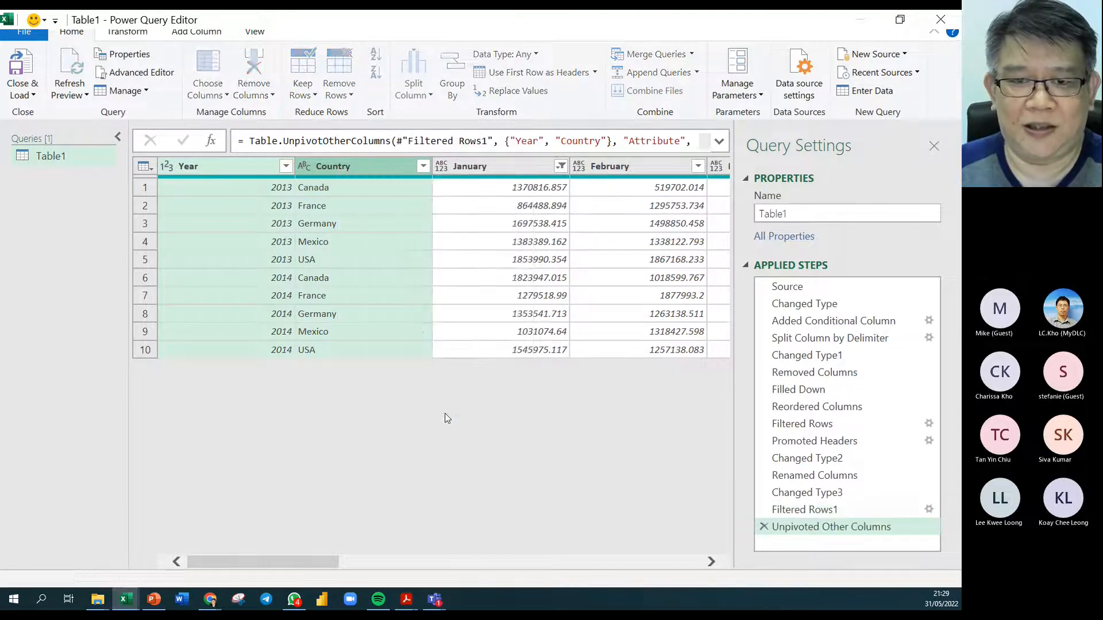
{"action": "left_click", "coordinate": [452, 425]}
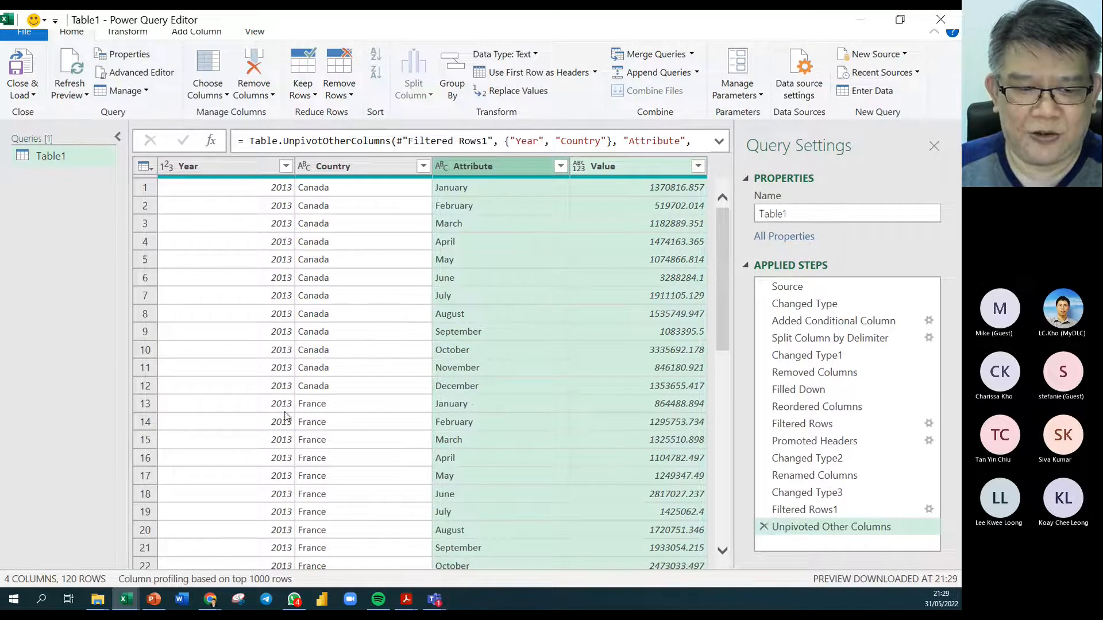
{"action": "scroll", "coordinate": [509, 509], "scroll_direction": "down", "scroll_amount": 3}
{"action": "scroll", "coordinate": [488, 451], "scroll_direction": "up", "scroll_amount": 3}
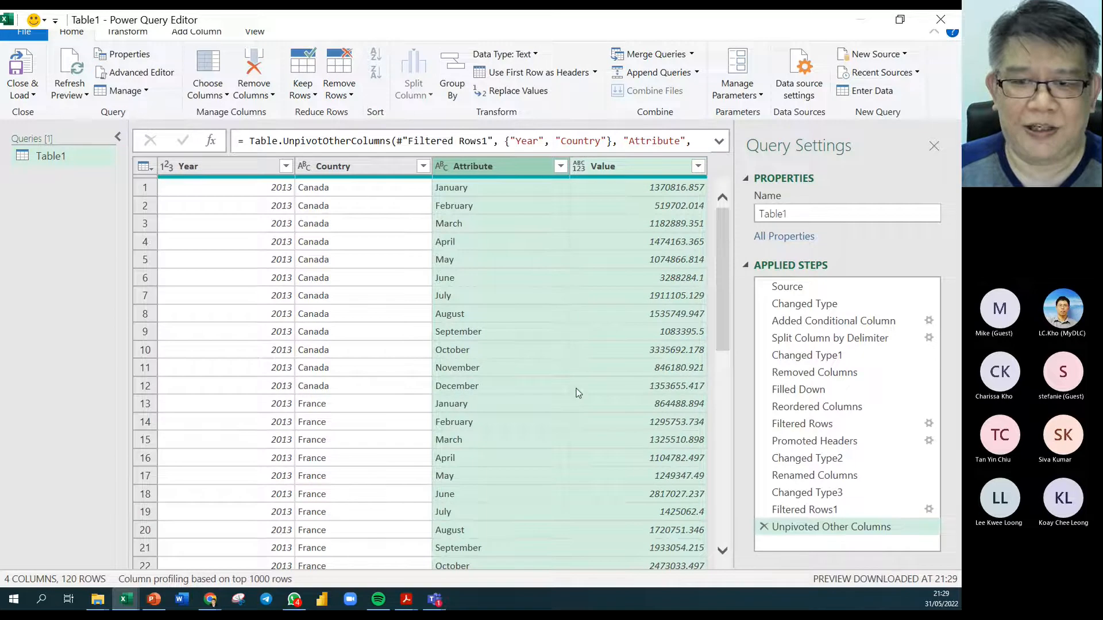
Rename the Attribute column to Months and the Value column to Amount
{"action": "double_click", "coordinate": [477, 167]}
{"action": "type", "text": "Months"}
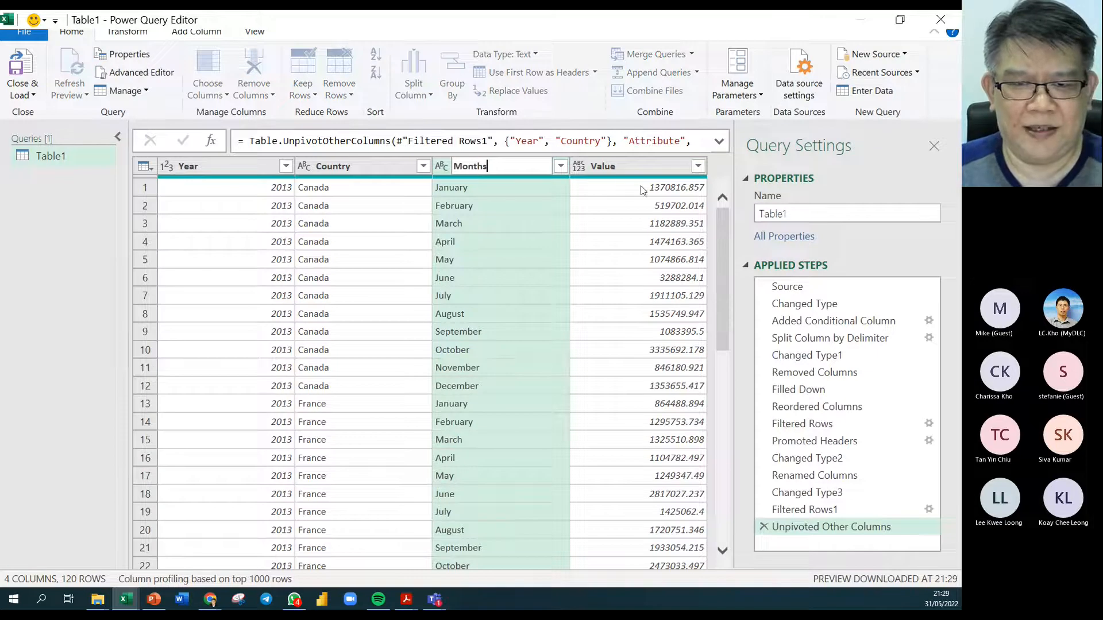
{"action": "double_click", "coordinate": [608, 168]}
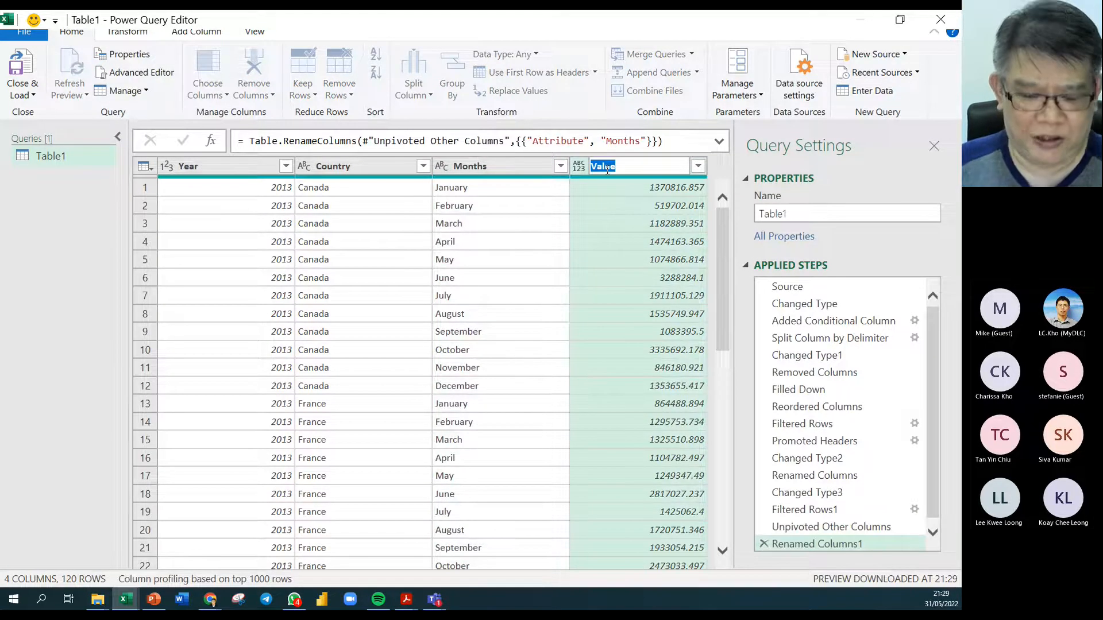
{"action": "type", "text": "Amount"}
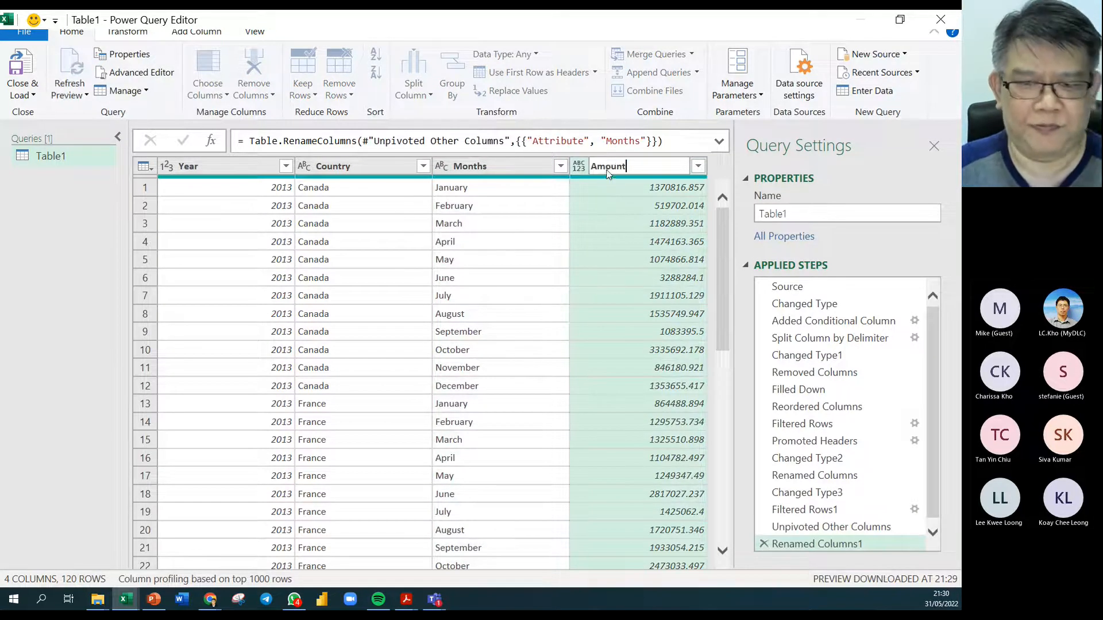
{"action": "key", "text": "Return"}
Set the data type of the Amount column to Currency
{"action": "left_click", "coordinate": [580, 174]}
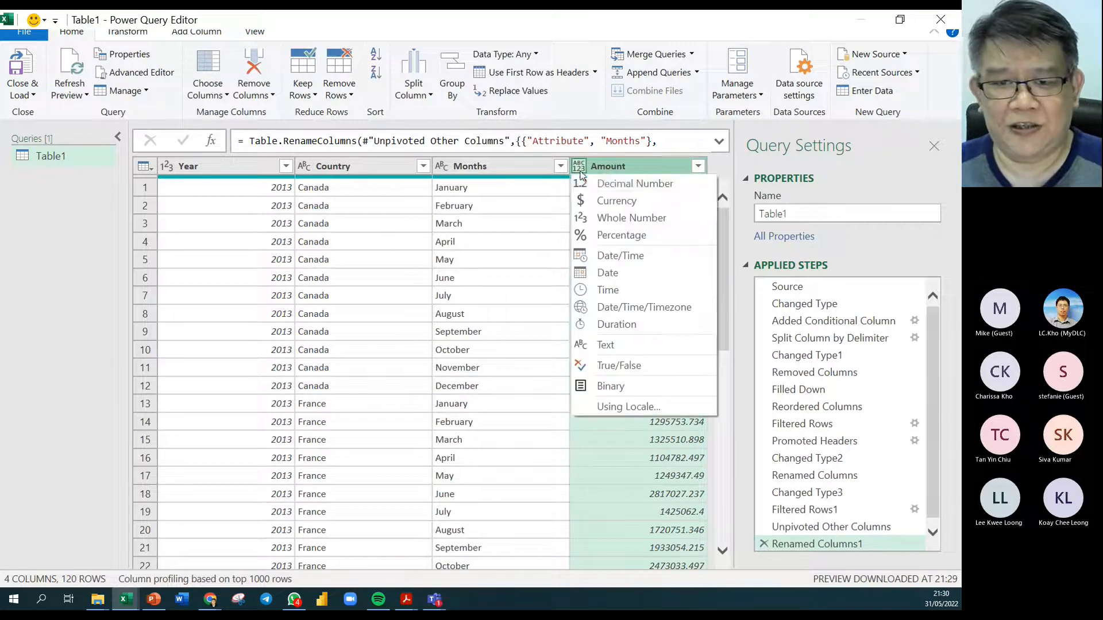
{"action": "left_click", "coordinate": [602, 205]}
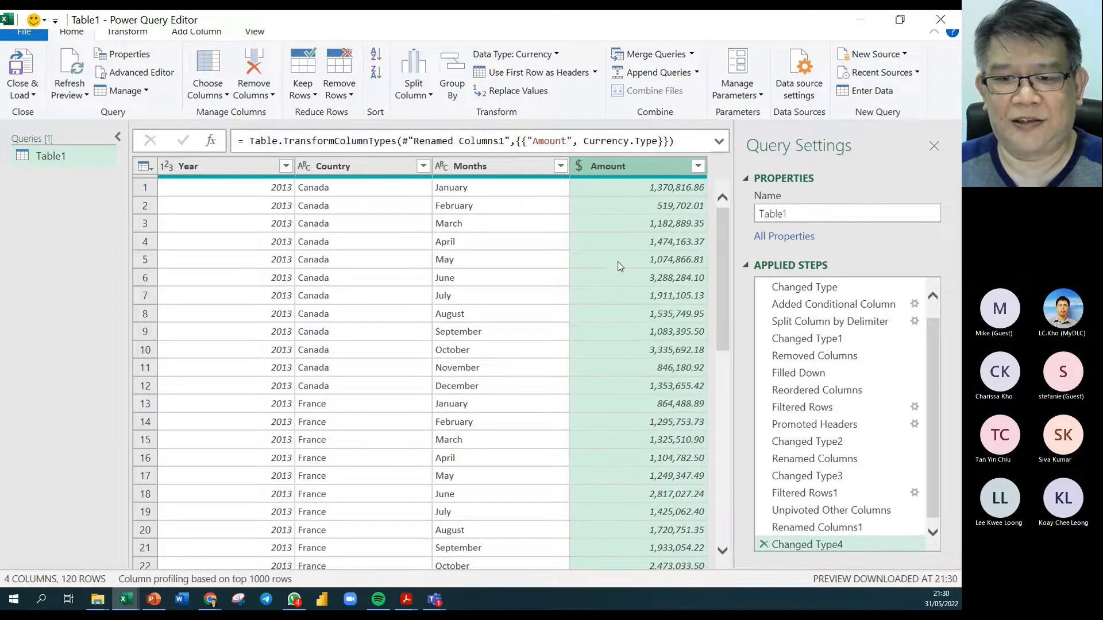
{"action": "left_click", "coordinate": [631, 284]}
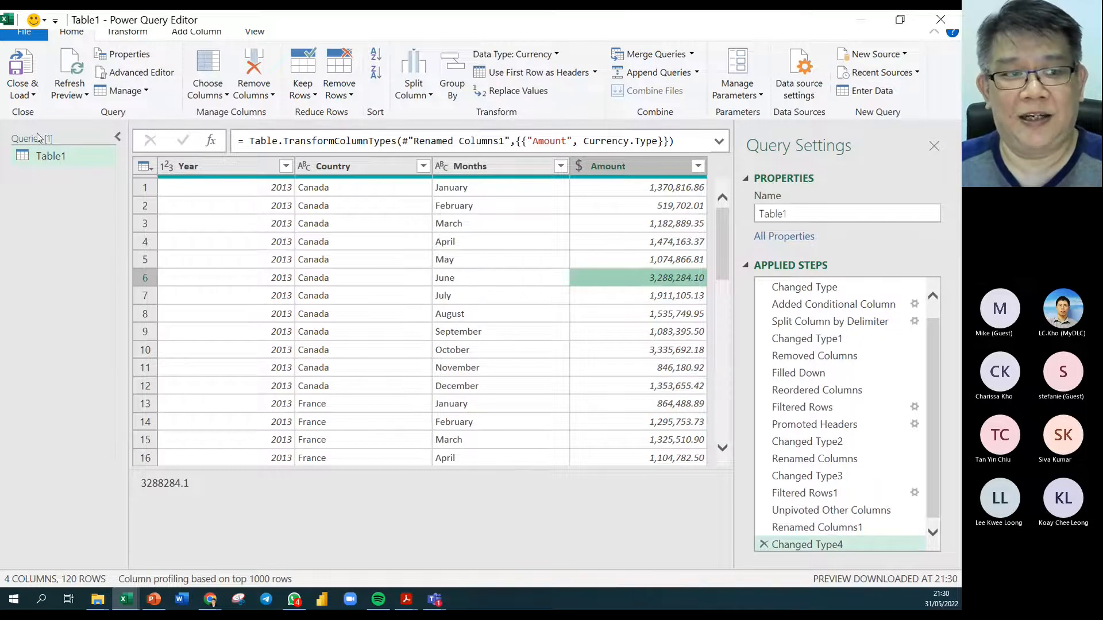
Close the query editor and load the query as a table in a new worksheet
{"action": "left_click", "coordinate": [33, 96]}
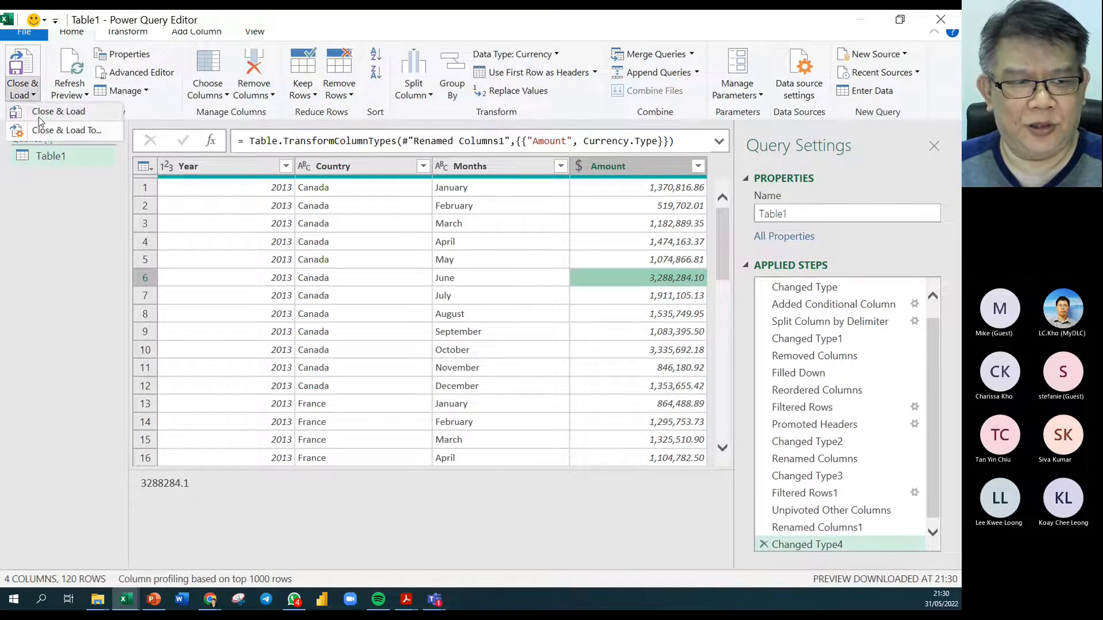
{"action": "left_click", "coordinate": [40, 118]}
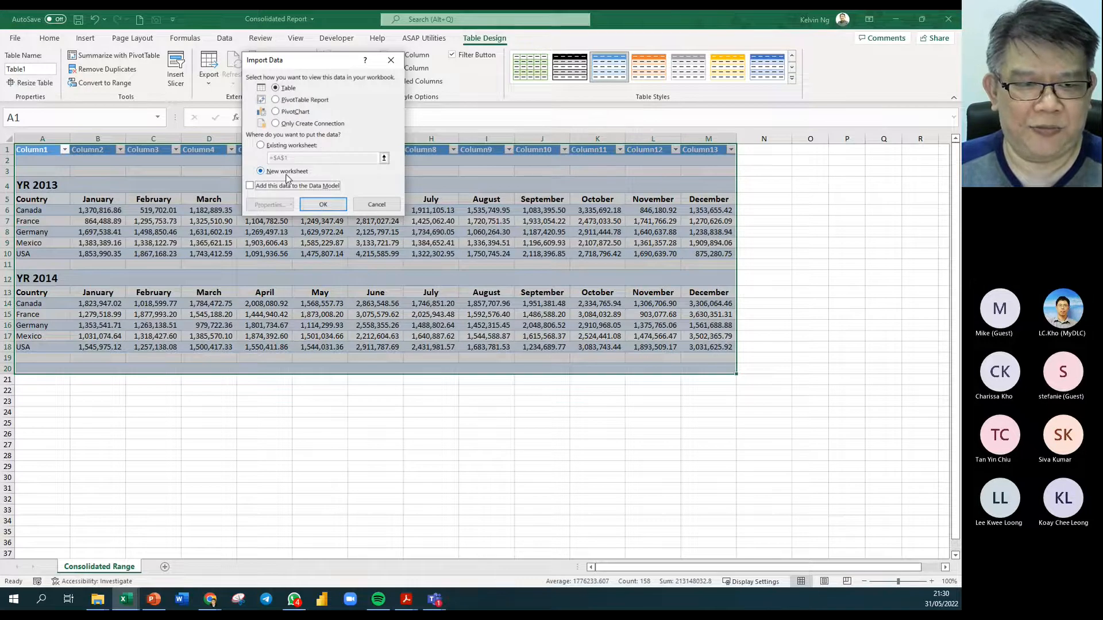
{"action": "left_click", "coordinate": [320, 203]}
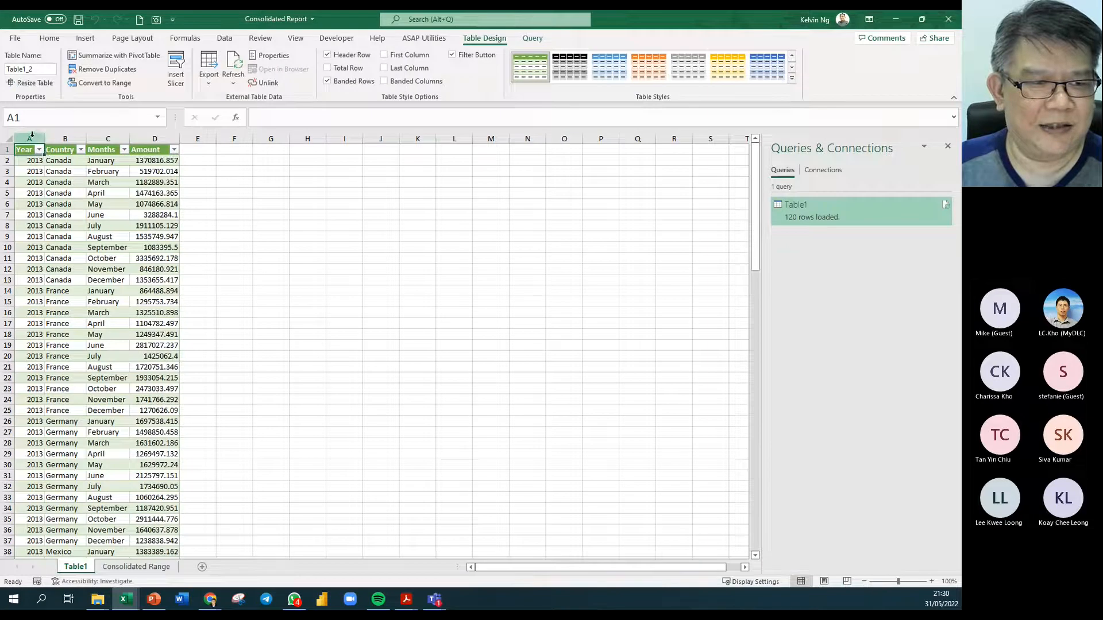
Widen columns A to D of the loaded table to an equal width of about 13
{"action": "left_click_drag", "start_coordinate": [29, 138], "coordinate": [167, 139]}
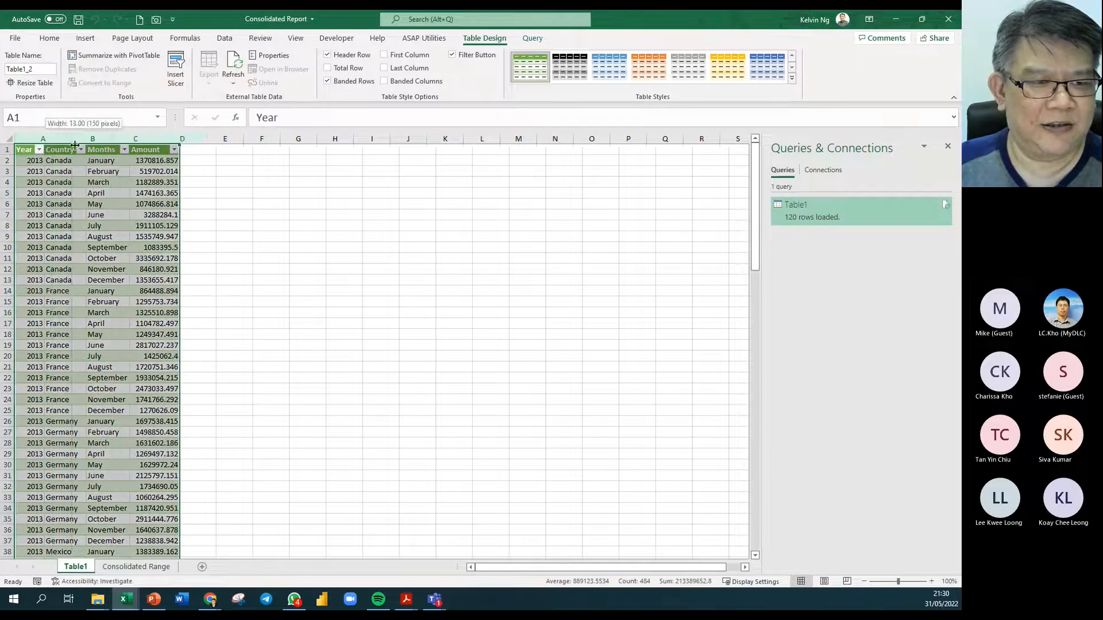
{"action": "double_click", "coordinate": [45, 140]}
{"action": "left_click", "coordinate": [146, 258]}
Look through the loaded table's rows by year, country and month down to its end
{"action": "scroll", "coordinate": [220, 299], "scroll_direction": "down", "scroll_amount": 20}
{"action": "scroll", "coordinate": [192, 301], "scroll_direction": "down", "scroll_amount": 3}
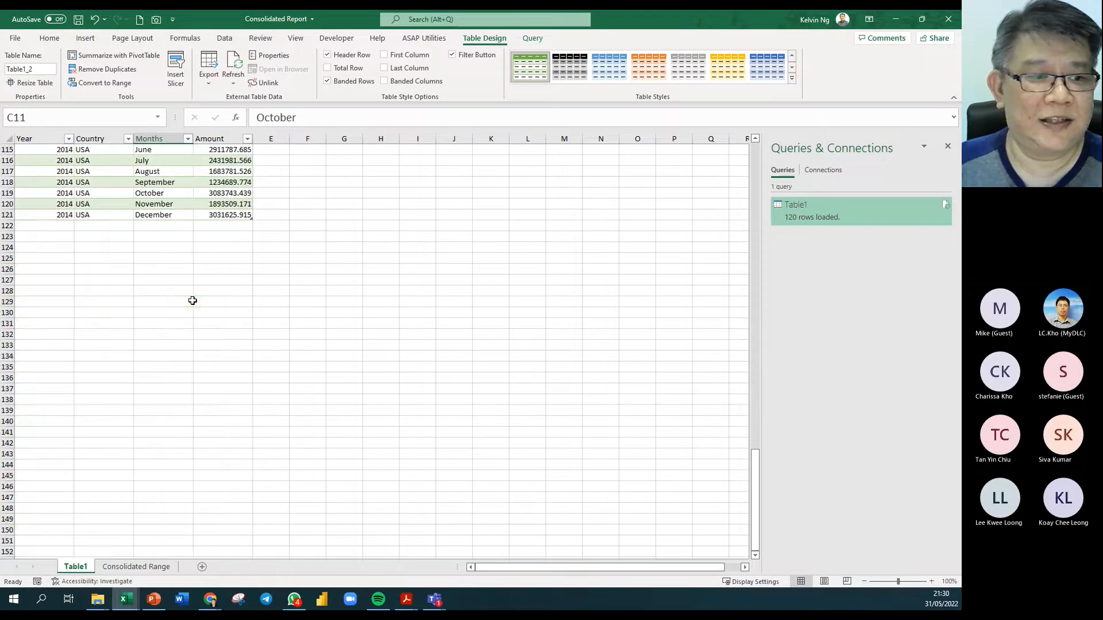
{"action": "scroll", "coordinate": [118, 221], "scroll_direction": "up", "scroll_amount": 9}
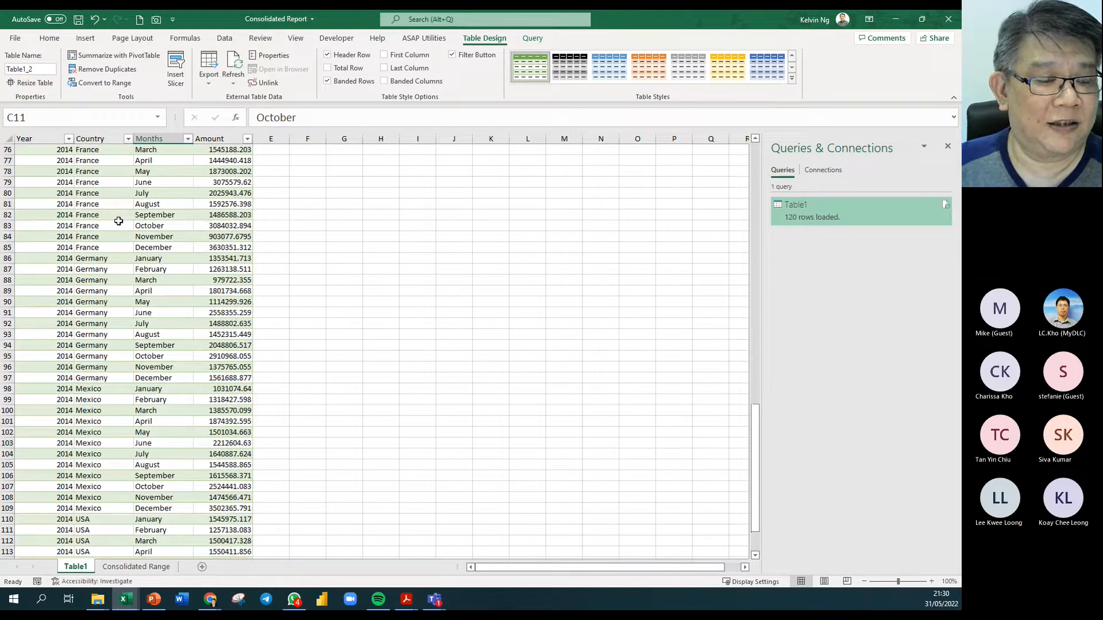
{"action": "scroll", "coordinate": [118, 221], "scroll_direction": "down", "scroll_amount": 5}
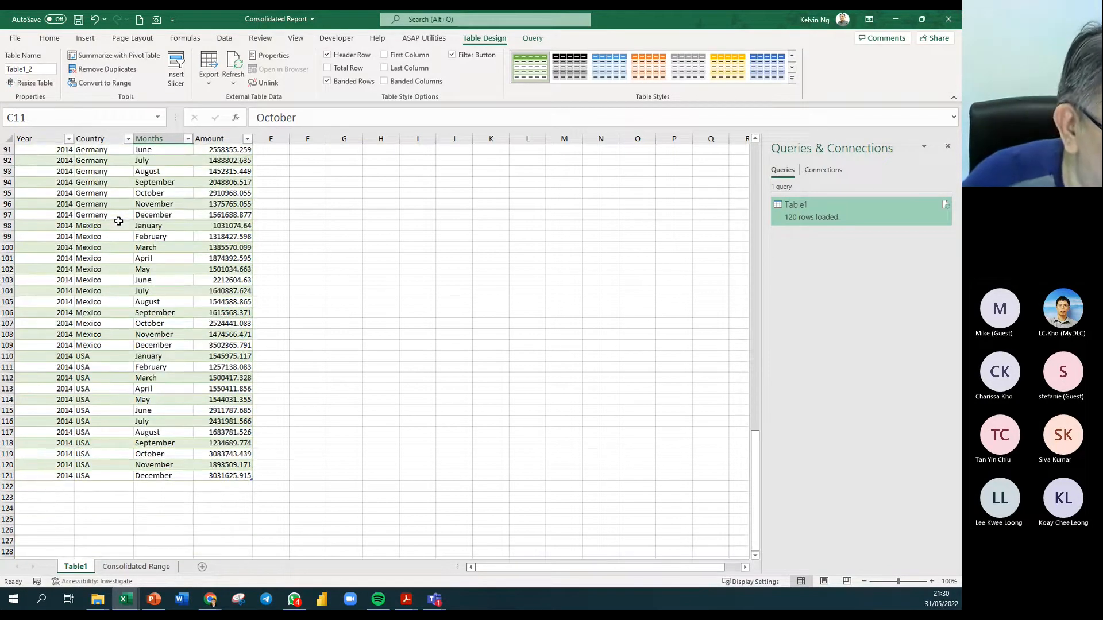
{"action": "scroll", "coordinate": [119, 221], "scroll_direction": "up", "scroll_amount": 11}
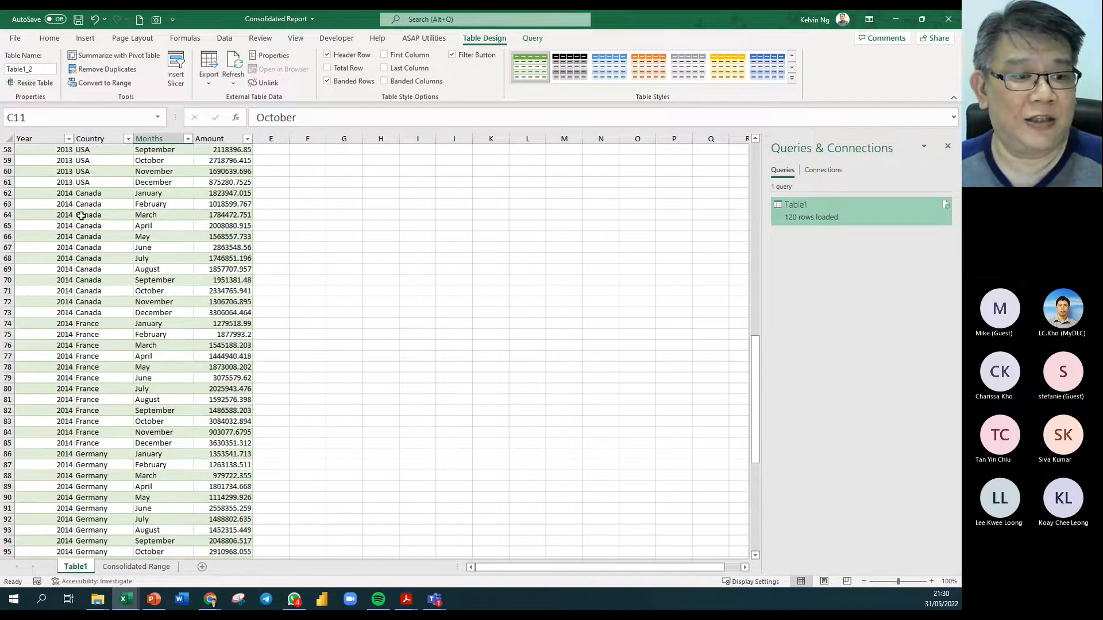
{"action": "scroll", "coordinate": [107, 353], "scroll_direction": "down", "scroll_amount": 10}
{"action": "scroll", "coordinate": [109, 354], "scroll_direction": "up", "scroll_amount": 4}
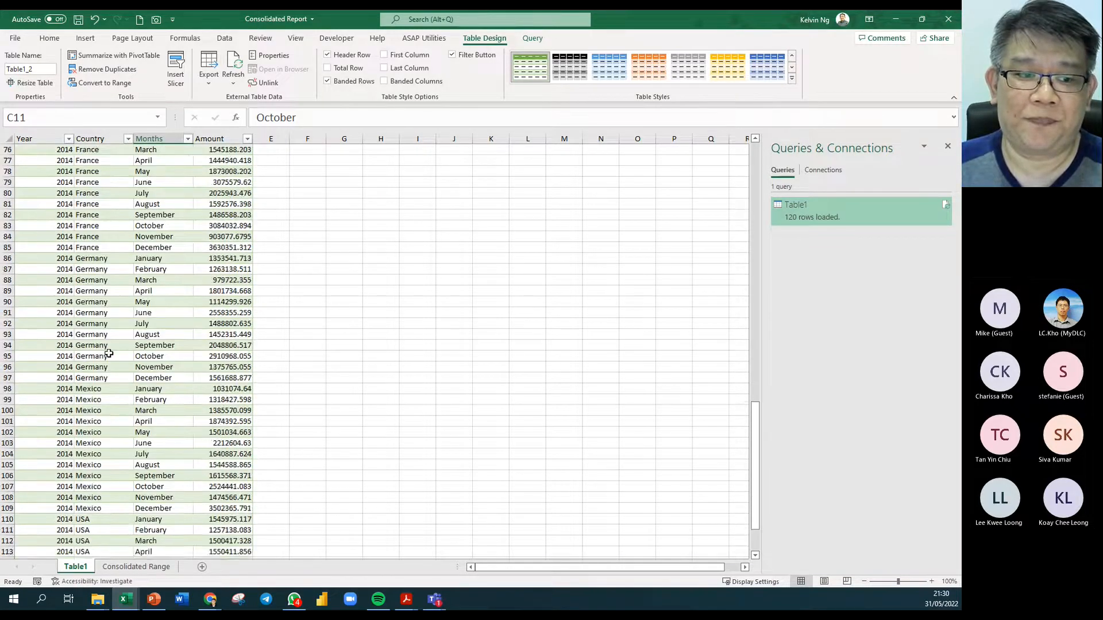
{"action": "scroll", "coordinate": [108, 354], "scroll_direction": "up", "scroll_amount": 20}
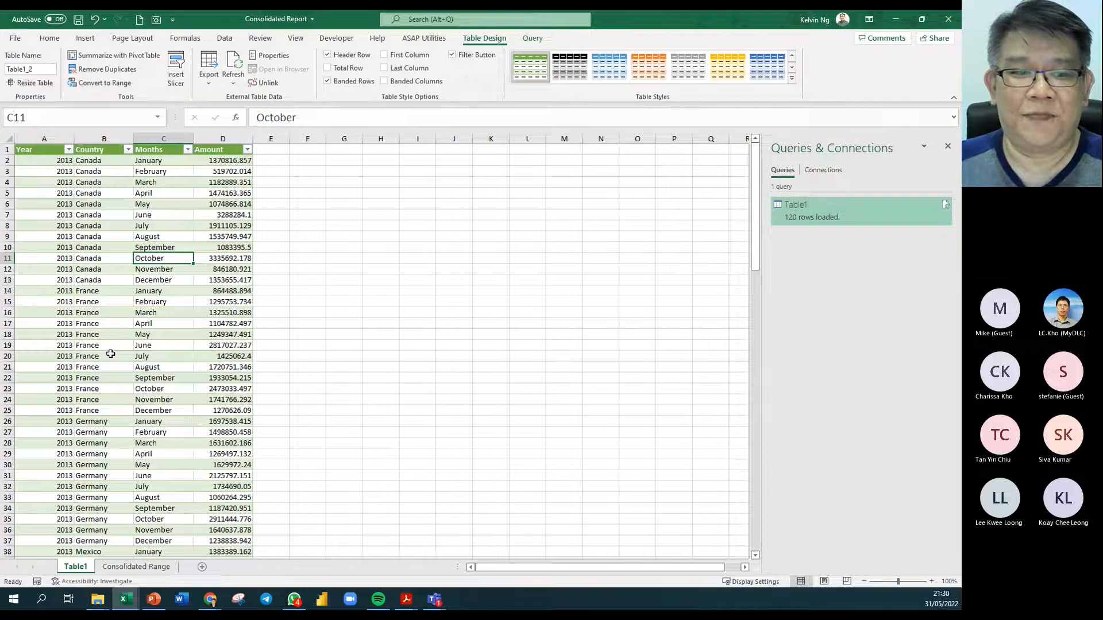
Create a PivotTable from the loaded table on the existing worksheet, placed at cell G3
{"action": "left_click", "coordinate": [166, 236]}
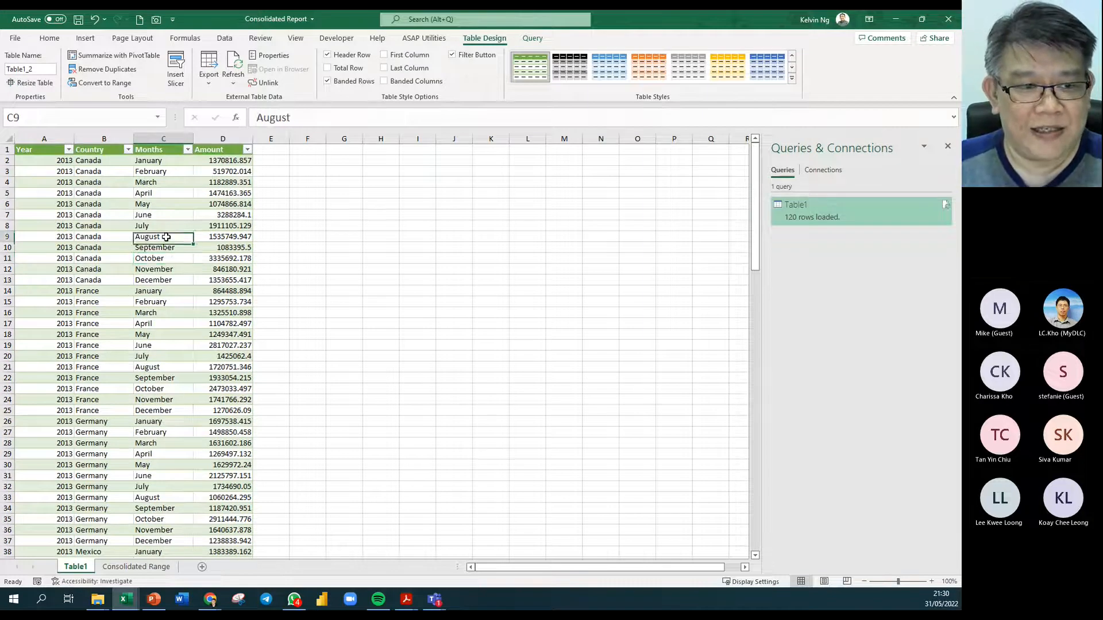
{"action": "left_click", "coordinate": [93, 56]}
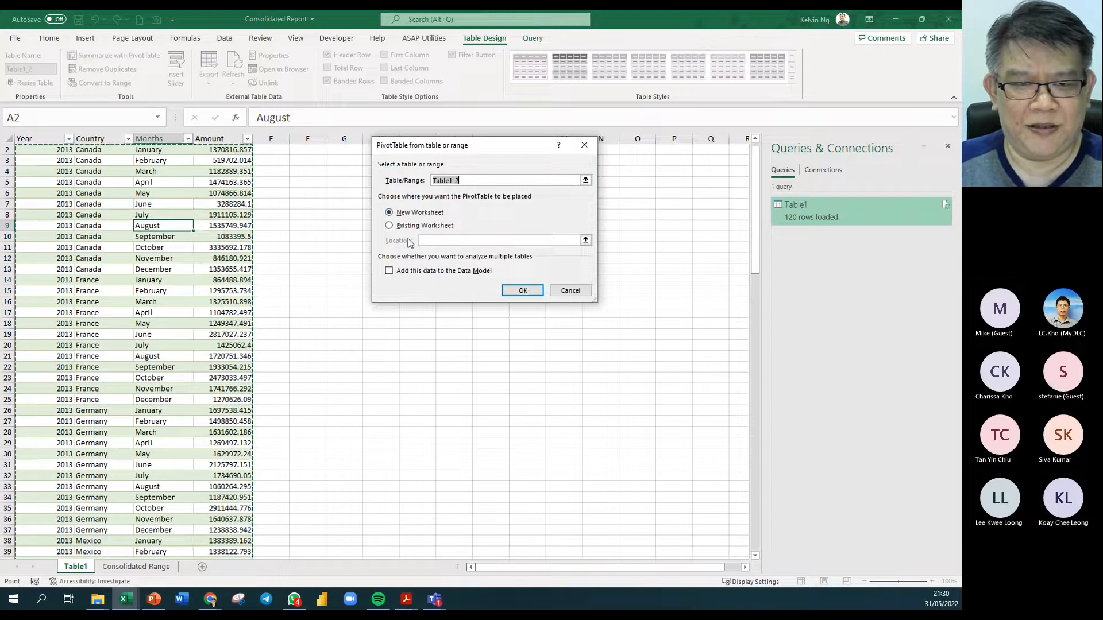
{"action": "left_click", "coordinate": [393, 226]}
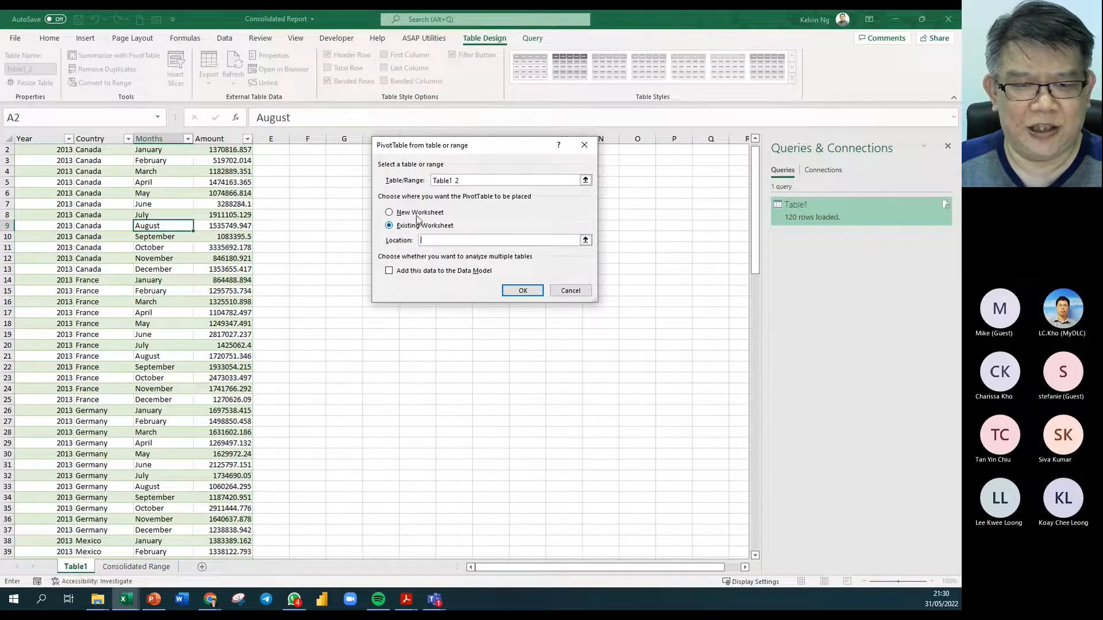
{"action": "left_click_drag", "start_coordinate": [420, 151], "coordinate": [499, 257]}
{"action": "scroll", "coordinate": [310, 301], "scroll_direction": "up", "scroll_amount": 1}
{"action": "left_click", "coordinate": [345, 171]}
{"action": "left_click", "coordinate": [610, 405]}
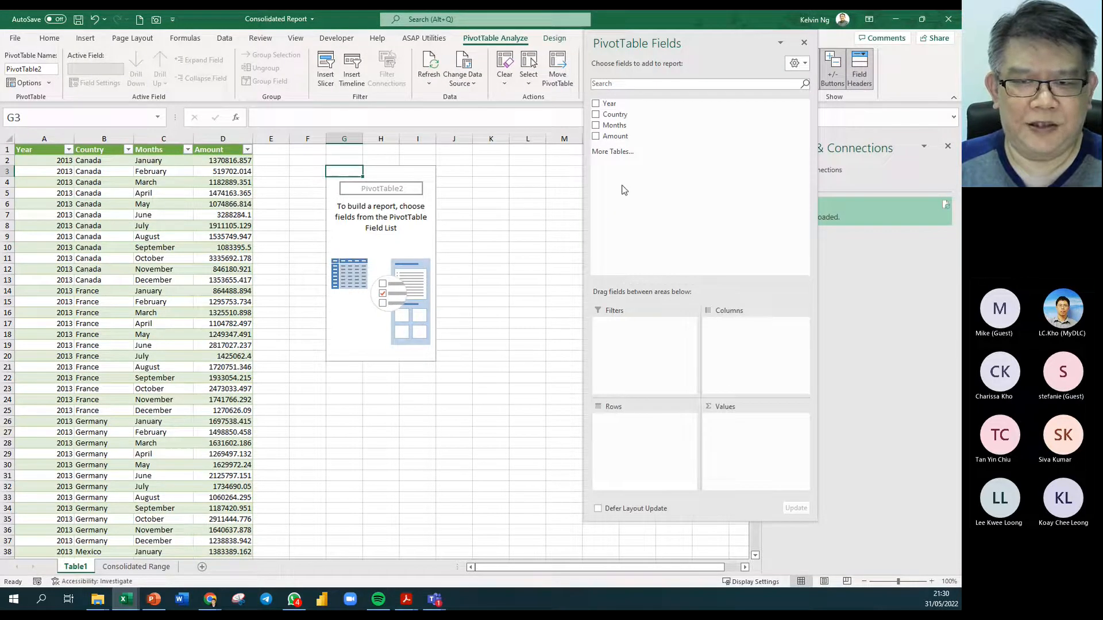
Lay out the PivotTable with Country as rows, Year as columns and the sum of Amount as values
{"action": "left_click_drag", "start_coordinate": [629, 137], "coordinate": [767, 448]}
{"action": "left_click_drag", "start_coordinate": [623, 115], "coordinate": [655, 436]}
{"action": "left_click_drag", "start_coordinate": [610, 103], "coordinate": [758, 352]}
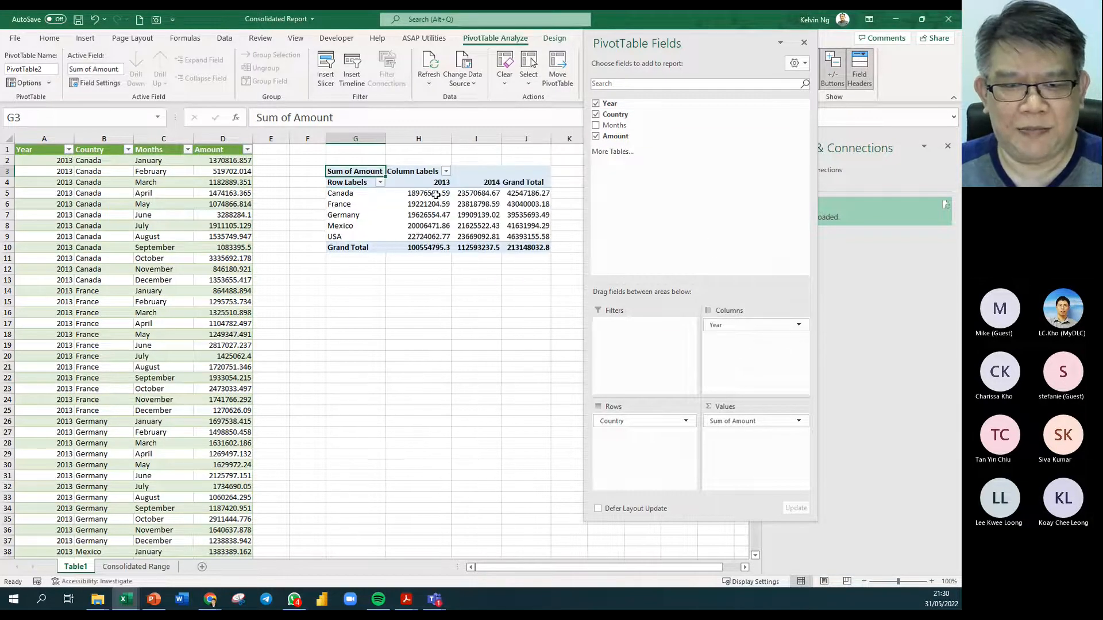
Apply the comma number style to the PivotTable's amounts and grand totals in H5:J10
{"action": "left_click_drag", "start_coordinate": [425, 191], "coordinate": [528, 248]}
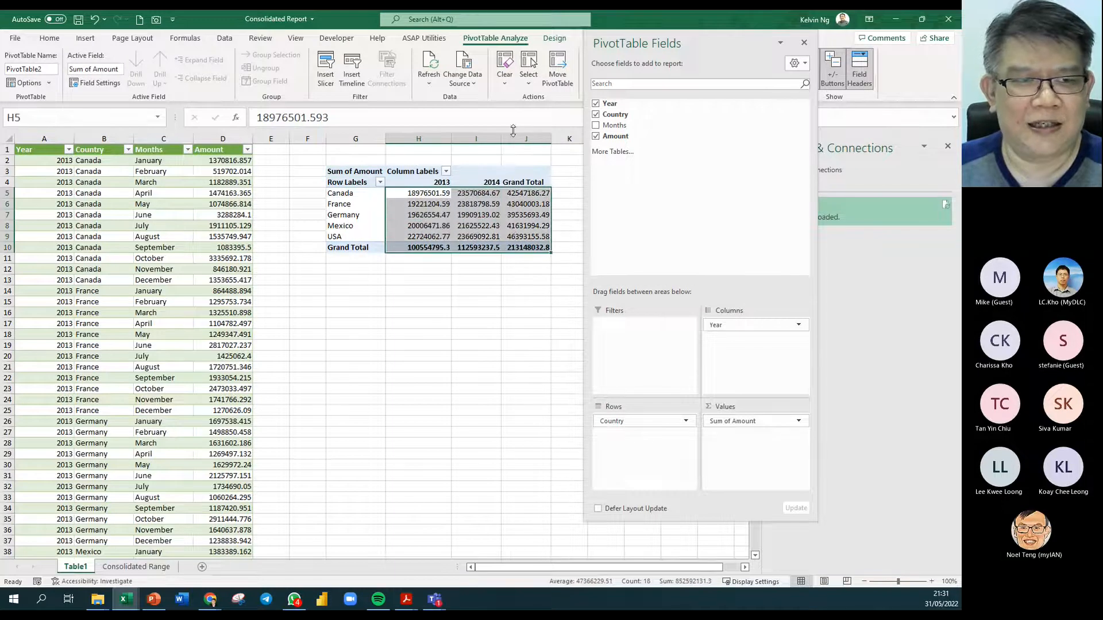
{"action": "left_click", "coordinate": [50, 38]}
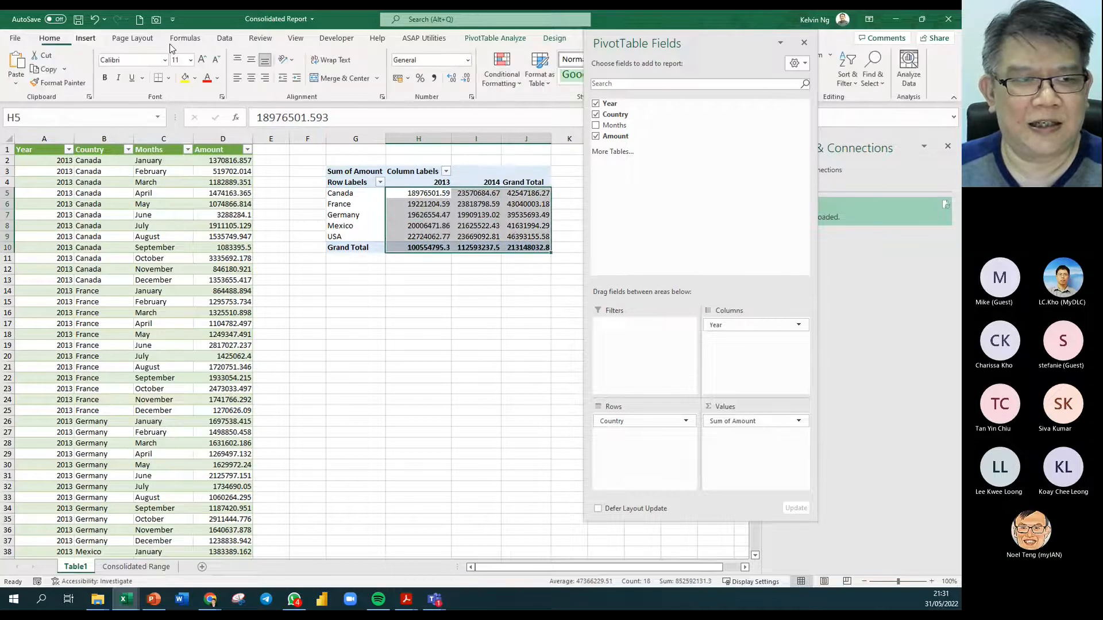
{"action": "left_click", "coordinate": [435, 78]}
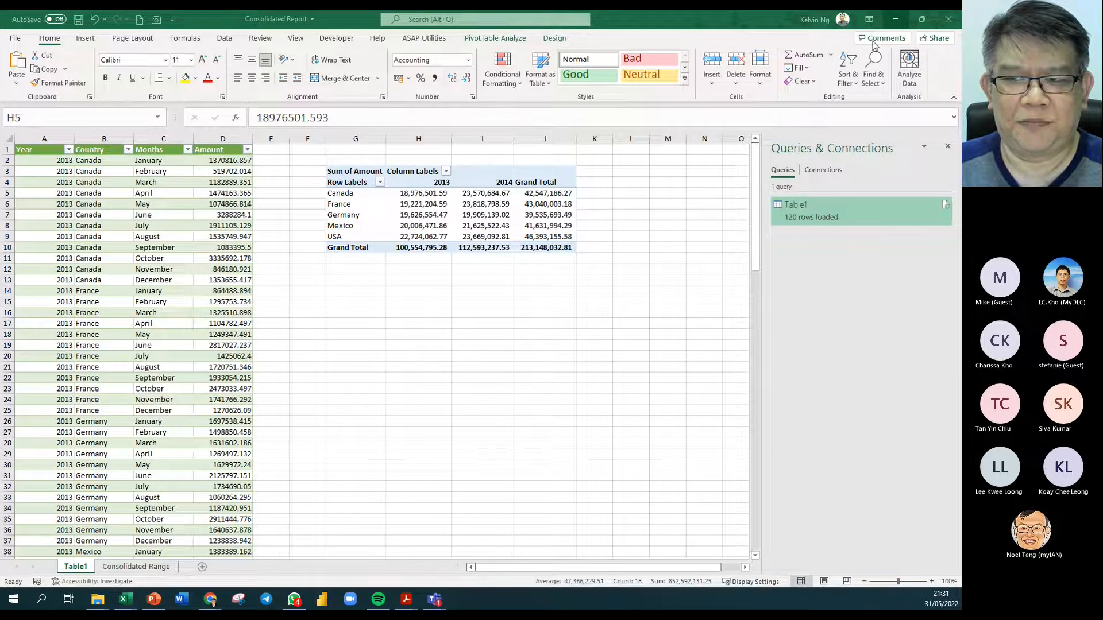
Dock the floating PivotTable Fields pane beside the worksheet and select a single amount inside the PivotTable
{"action": "left_click", "coordinate": [641, 229]}
{"action": "left_click_drag", "start_coordinate": [675, 47], "coordinate": [704, 100]}
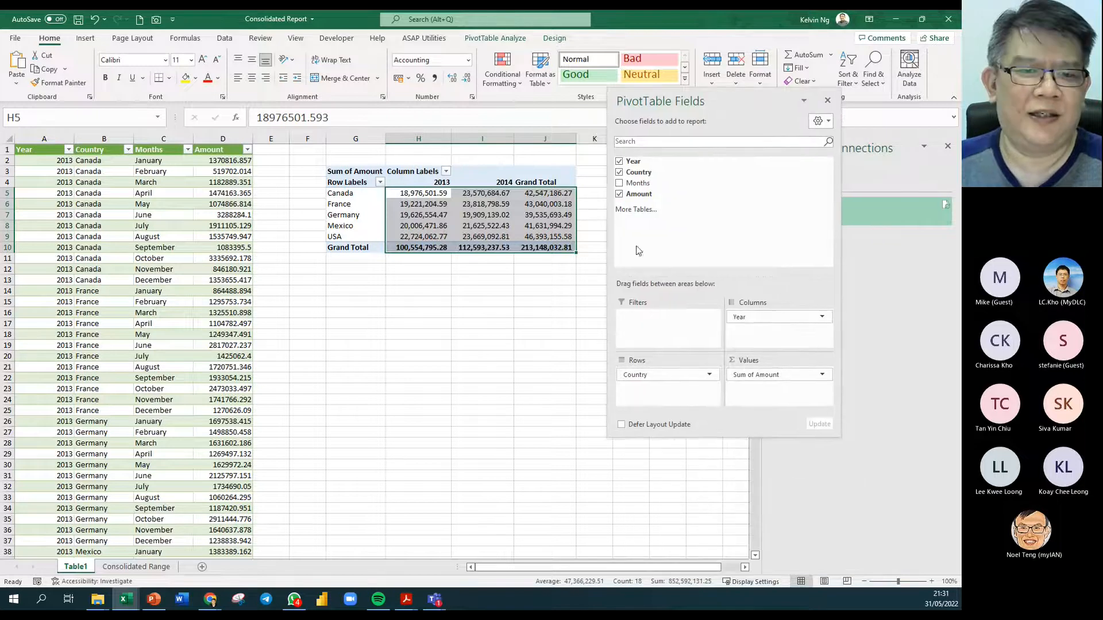
{"action": "double_click", "coordinate": [705, 102]}
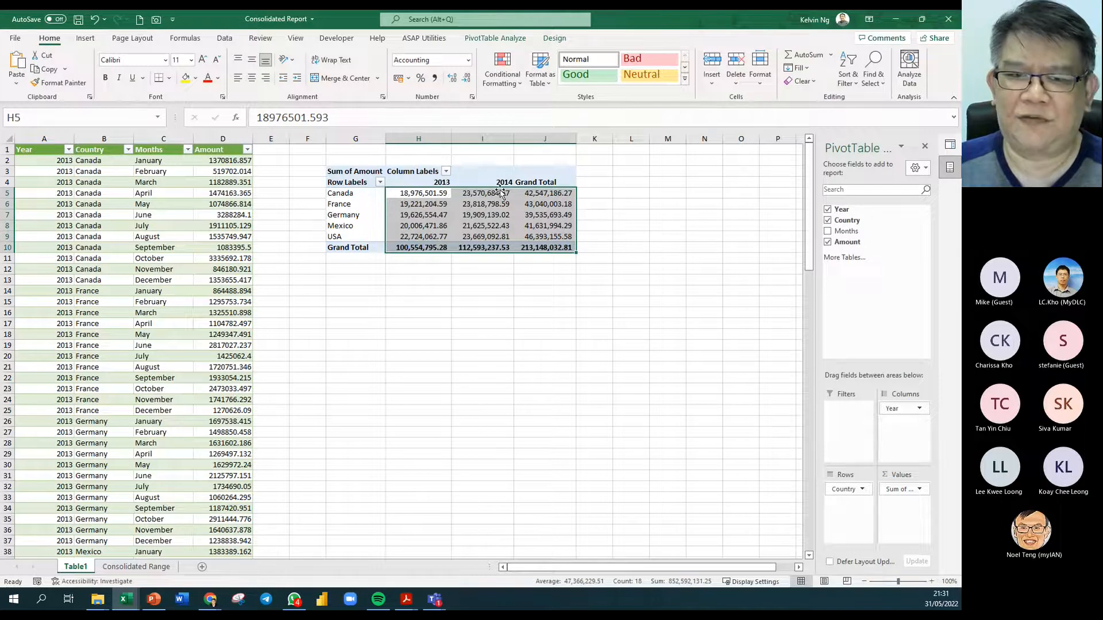
{"action": "left_click", "coordinate": [493, 205]}
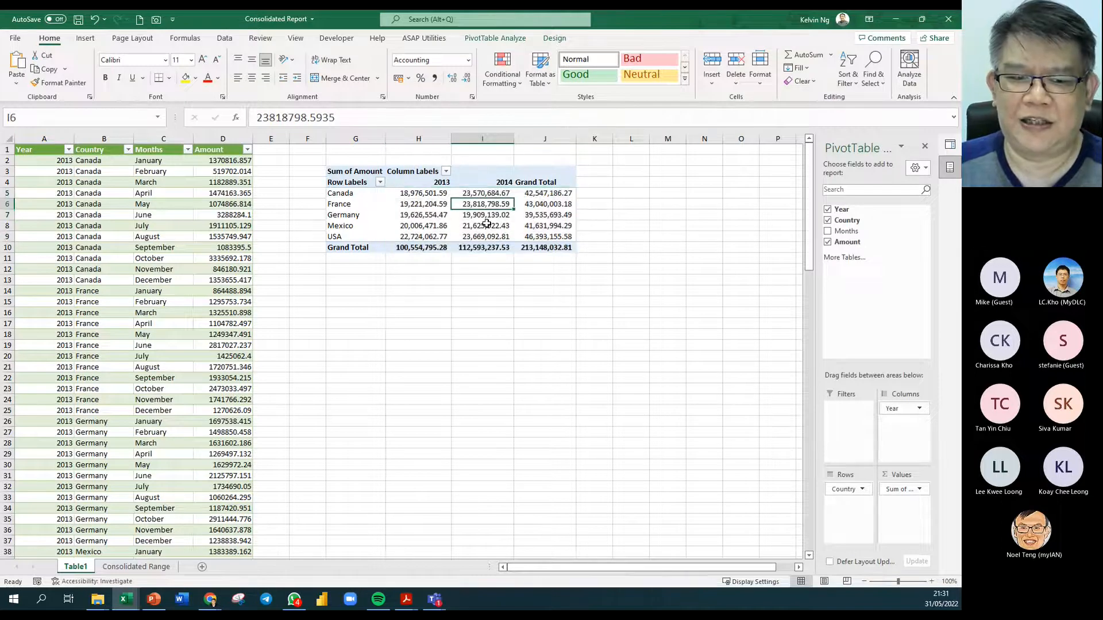
Copy the YR 2014 block, A12:M19, on the Consolidated Range sheet and paste it at A21
{"action": "left_click", "coordinate": [144, 568]}
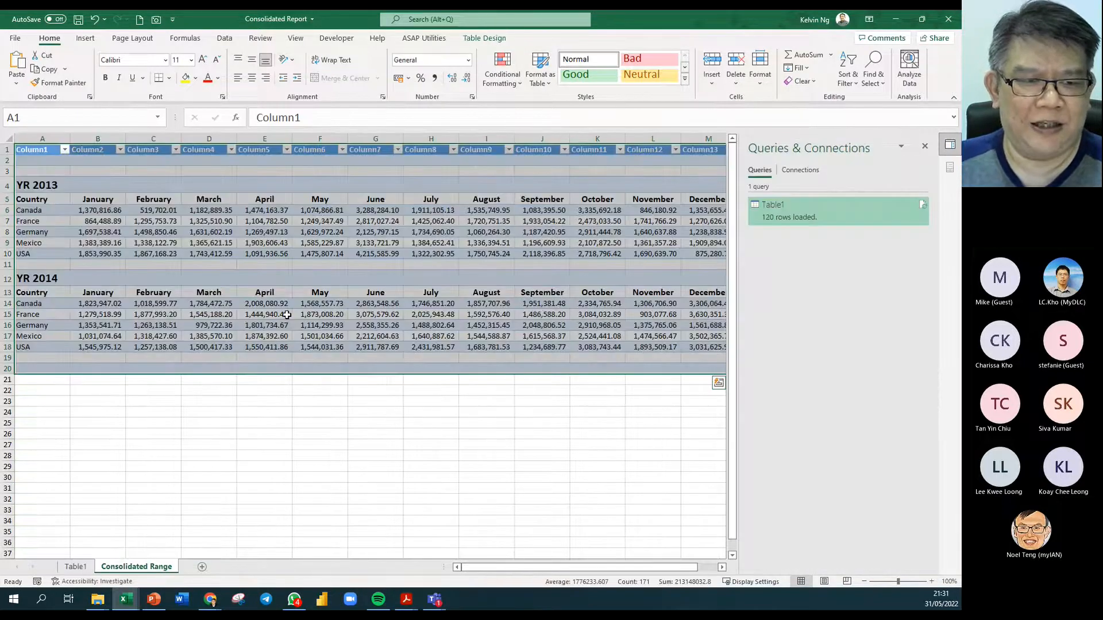
{"action": "left_click", "coordinate": [289, 314]}
{"action": "left_click_drag", "start_coordinate": [53, 278], "coordinate": [590, 353]}
{"action": "key", "text": "ctrl+c"}
{"action": "left_click_drag", "start_coordinate": [552, 566], "coordinate": [518, 566]}
{"action": "left_click", "coordinate": [55, 381]}
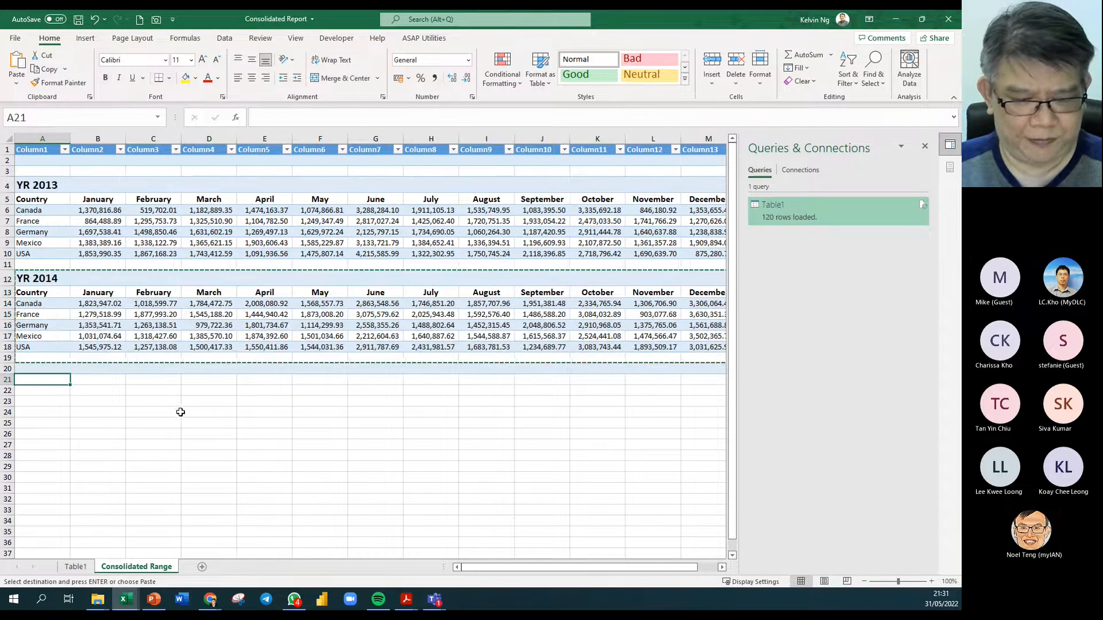
{"action": "key", "text": "ctrl+v"}
Change the heading of the pasted block in A21 to YR 2015
{"action": "left_click", "coordinate": [58, 382]}
{"action": "double_click", "coordinate": [58, 382]}
{"action": "double_click", "coordinate": [60, 382]}
{"action": "left_click", "coordinate": [60, 382]}
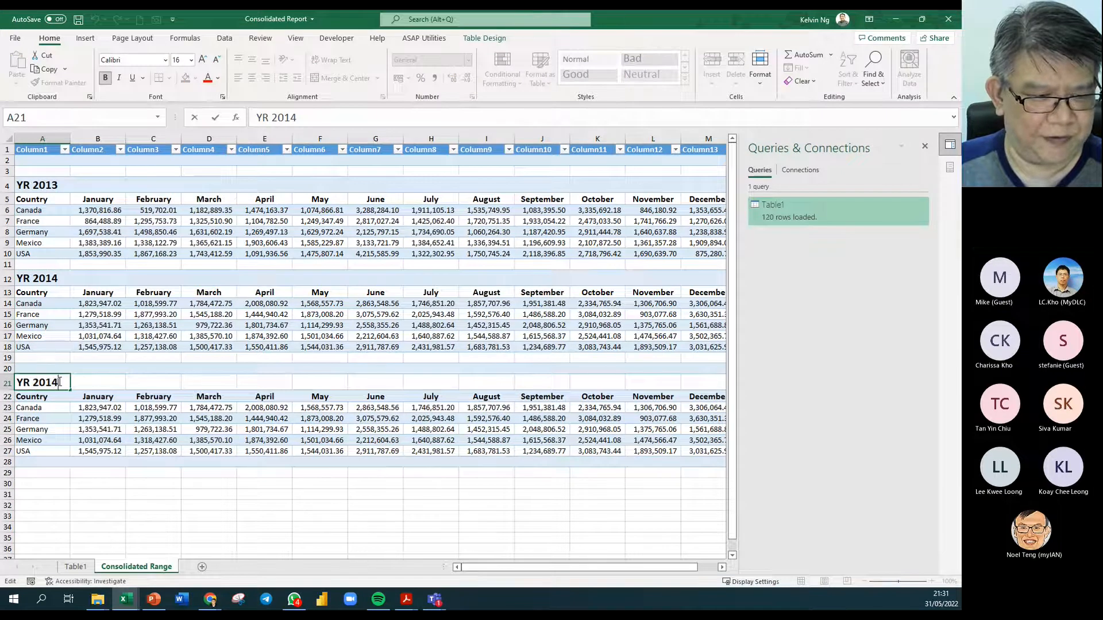
{"action": "key", "text": "BackSpace"}
{"action": "type", "text": "5"}
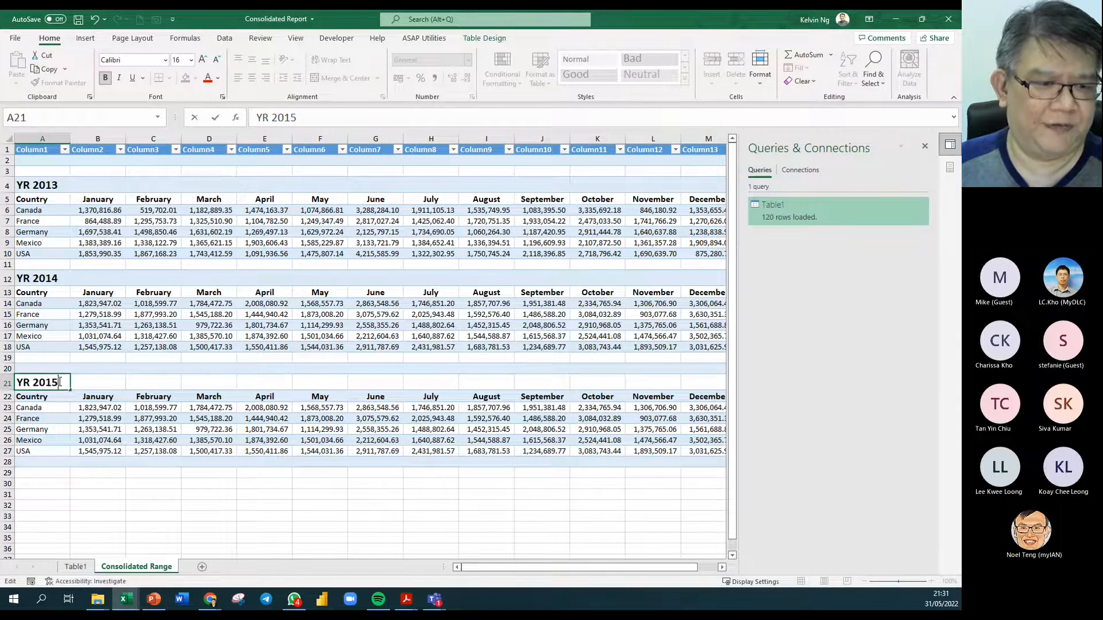
Fill all the YR 2015 amounts in B23:M27 with the formula =RANDBETWEEN(2000000,5000000)
{"action": "left_click_drag", "start_coordinate": [100, 406], "coordinate": [713, 452]}
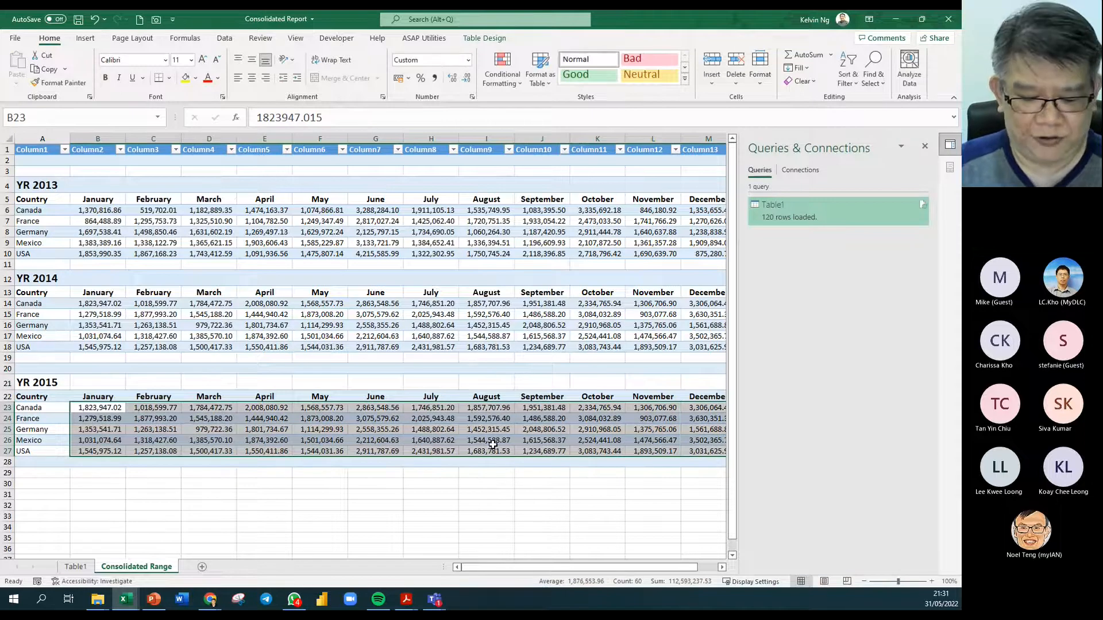
{"action": "type", "text": "=ram"}
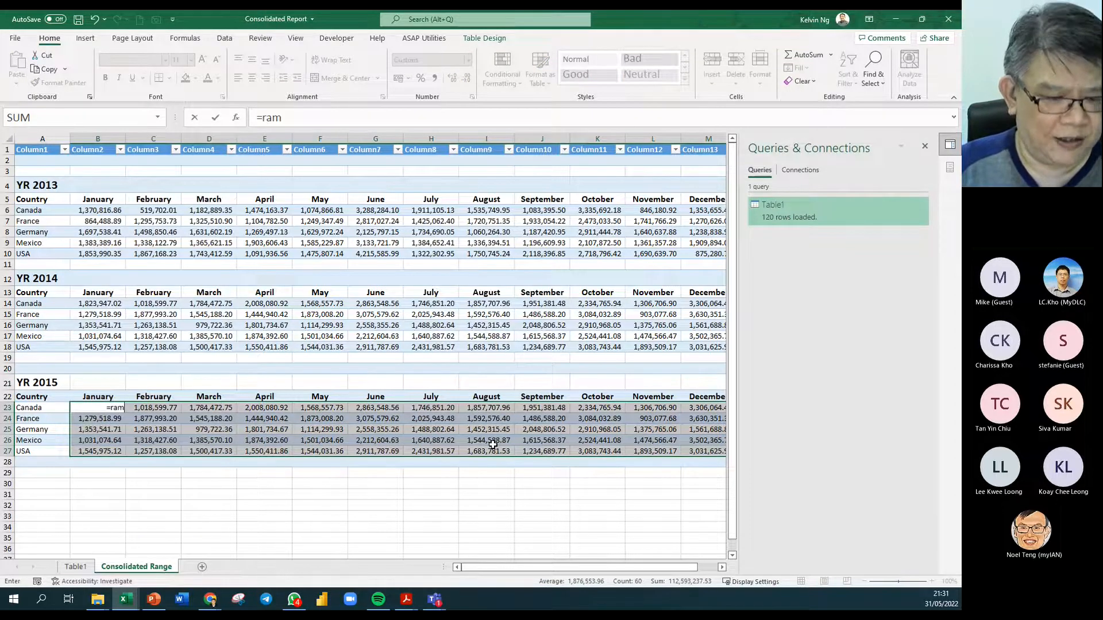
{"action": "key", "text": "BackSpace"}
{"action": "key", "text": "BackSpace"}
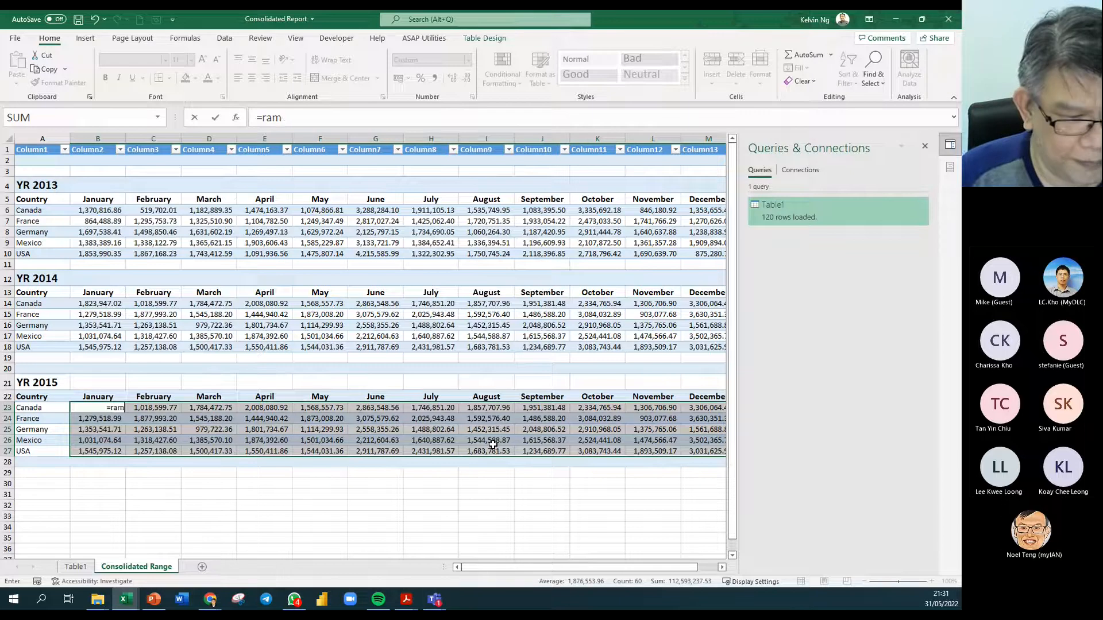
{"action": "type", "text": "ndb"}
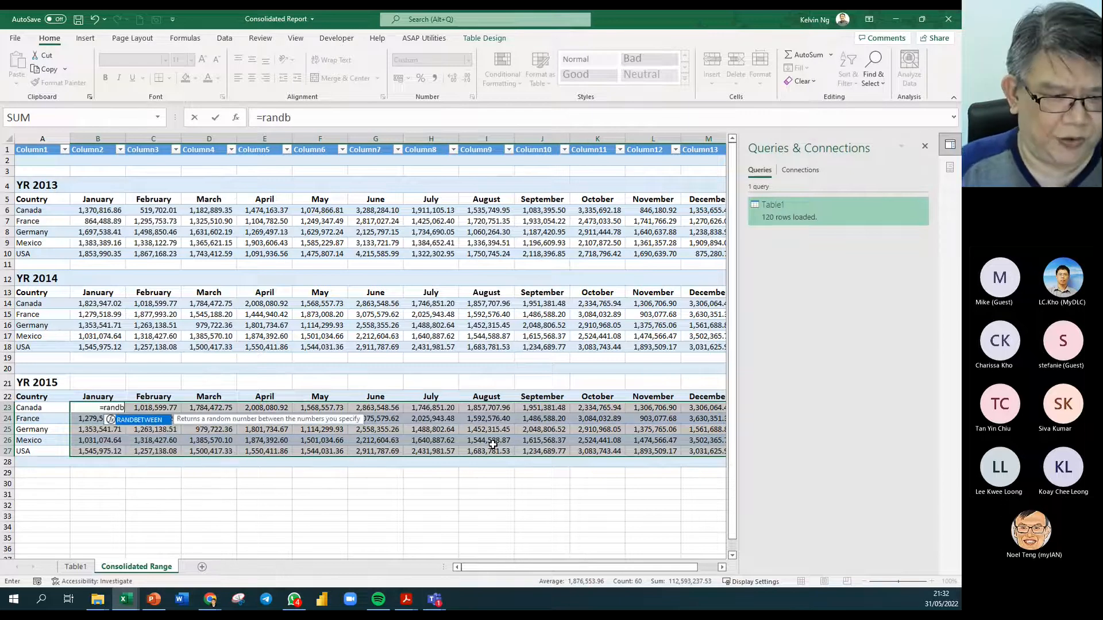
{"action": "key", "text": "Tab"}
{"action": "type", "text": "2000"}
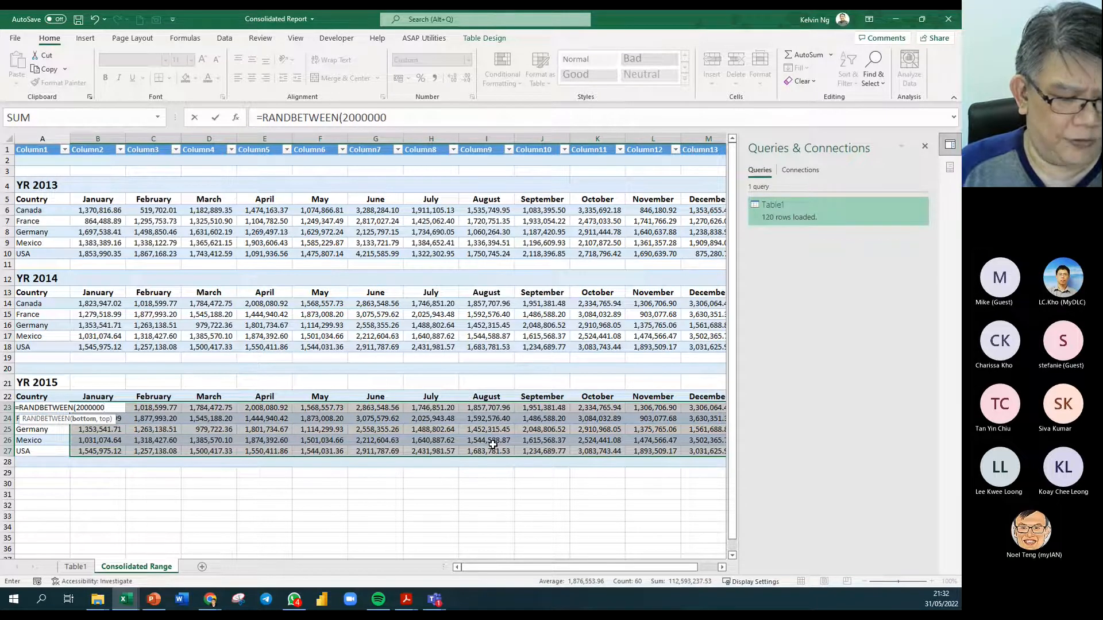
{"action": "type", "text": "000,5000000)"}
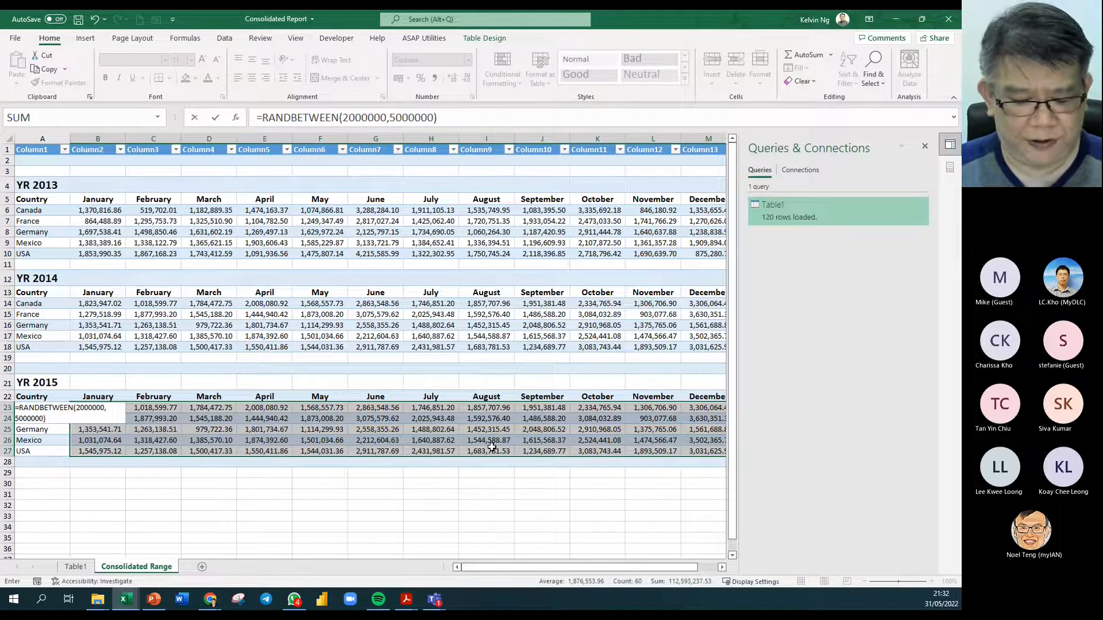
{"action": "key", "text": "ctrl+Return"}
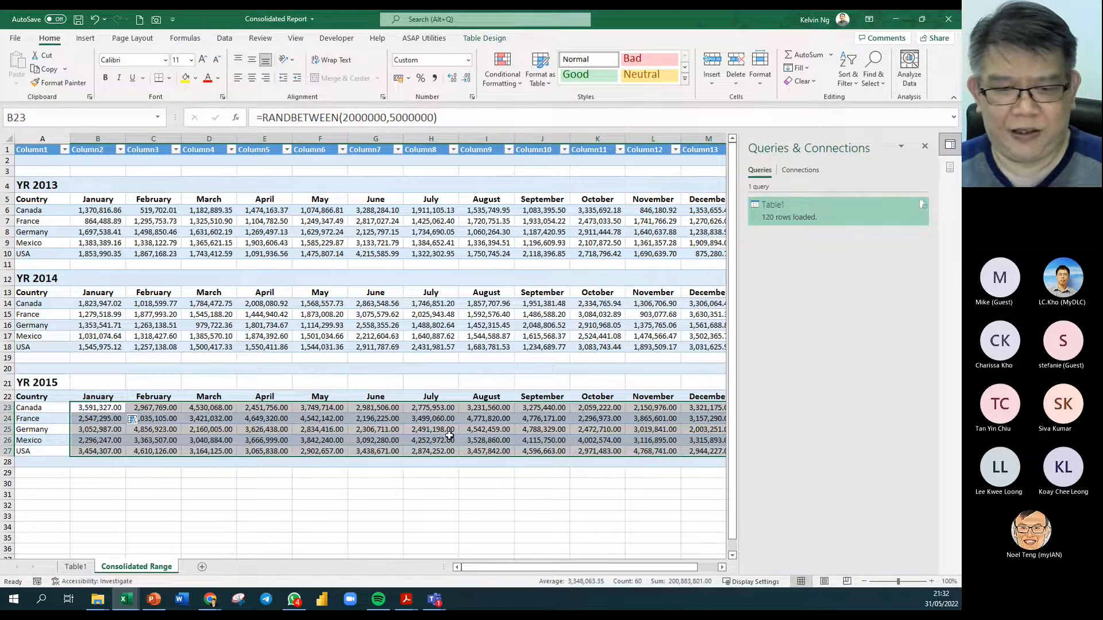
{"action": "left_click", "coordinate": [474, 428]}
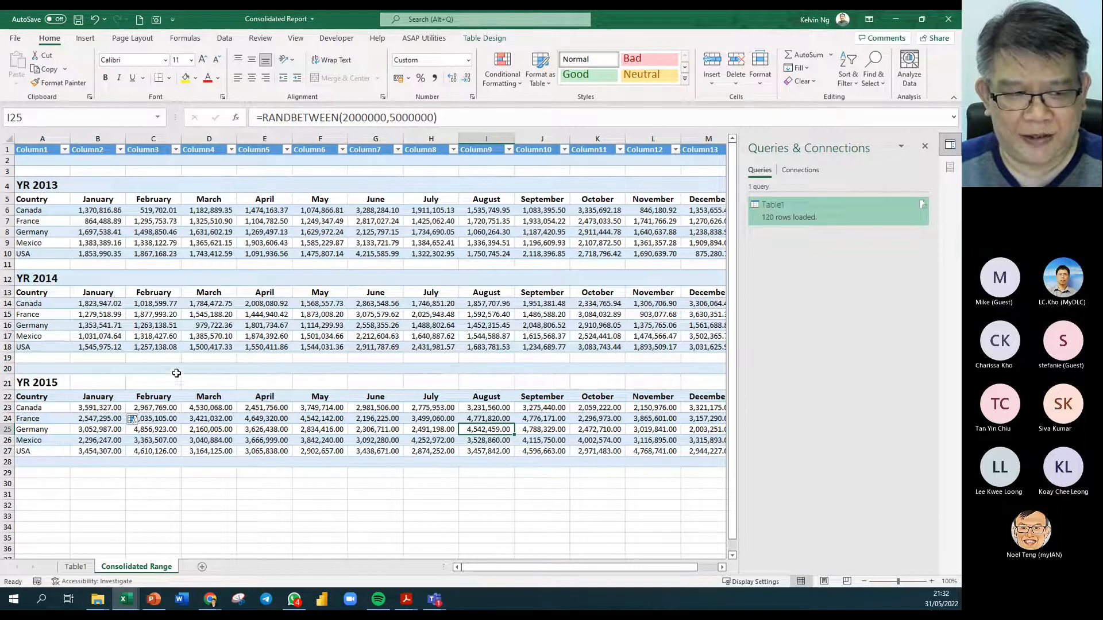
Check the years in the Year filter on the Table1 sheet, and refresh the loaded query table
{"action": "left_click", "coordinate": [76, 567]}
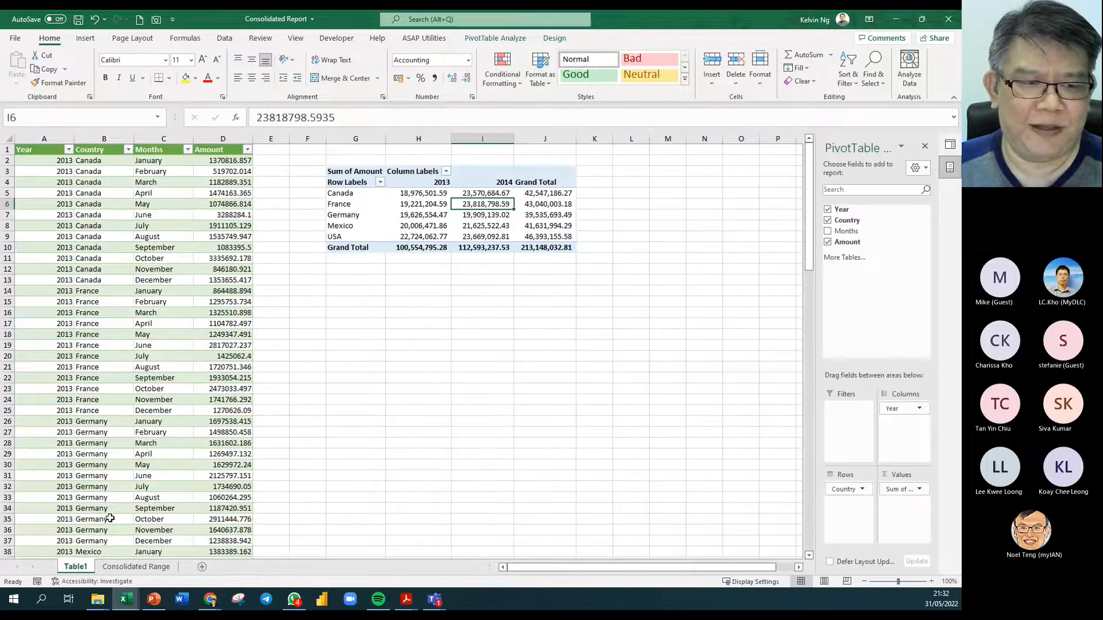
{"action": "left_click", "coordinate": [69, 150]}
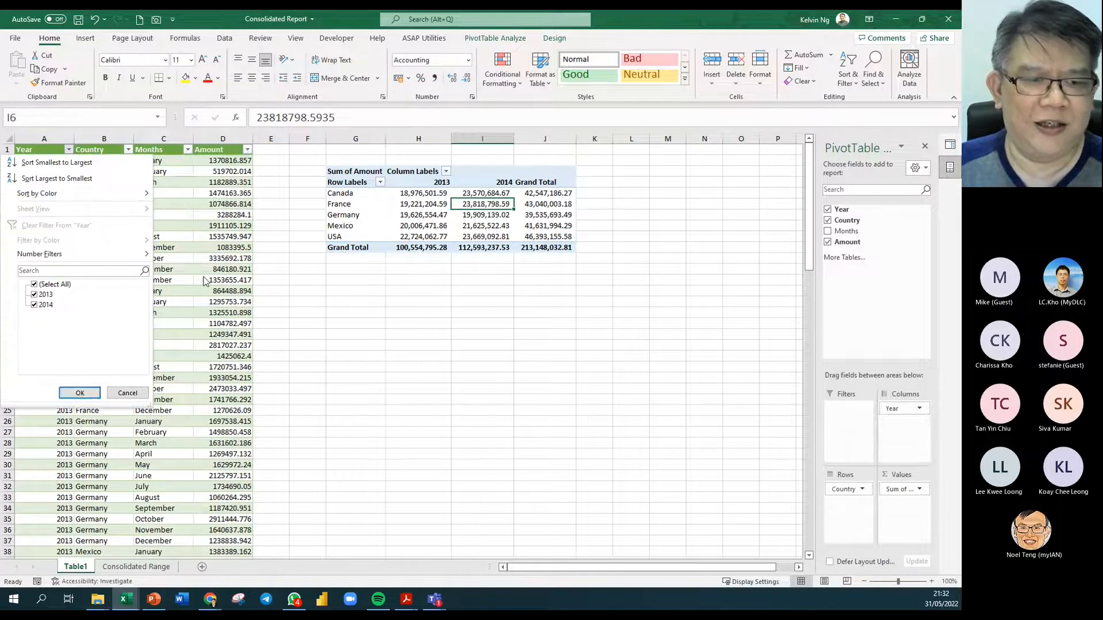
{"action": "left_click", "coordinate": [205, 280]}
{"action": "right_click", "coordinate": [205, 270]}
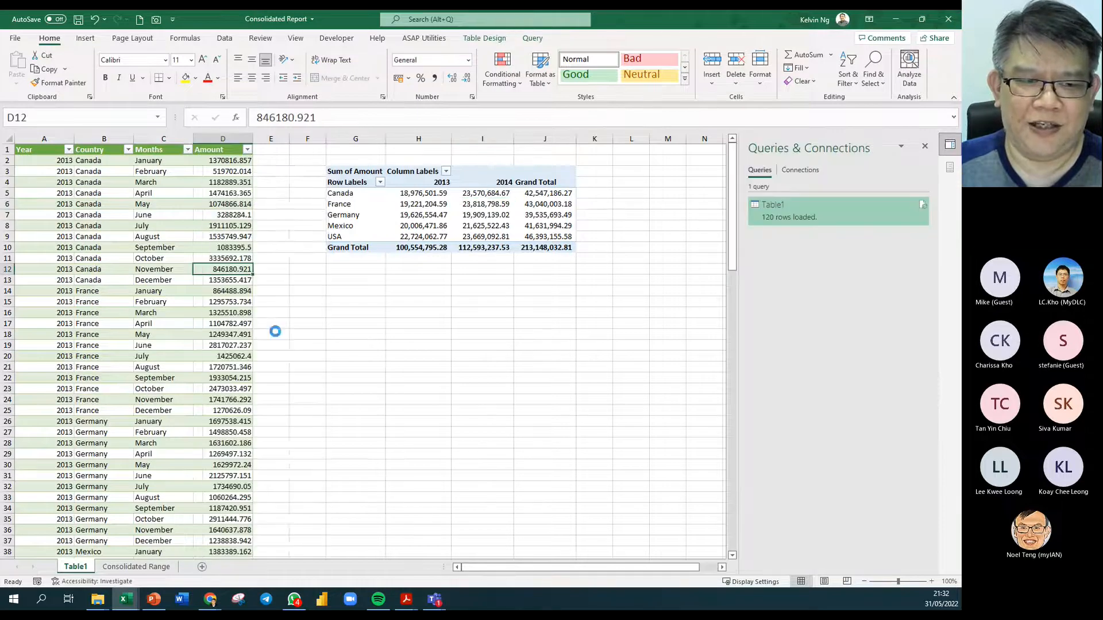
{"action": "left_click", "coordinate": [275, 332]}
Check the refreshed table's Year filter for the new year and refresh the PivotTable
{"action": "left_click", "coordinate": [39, 150]}
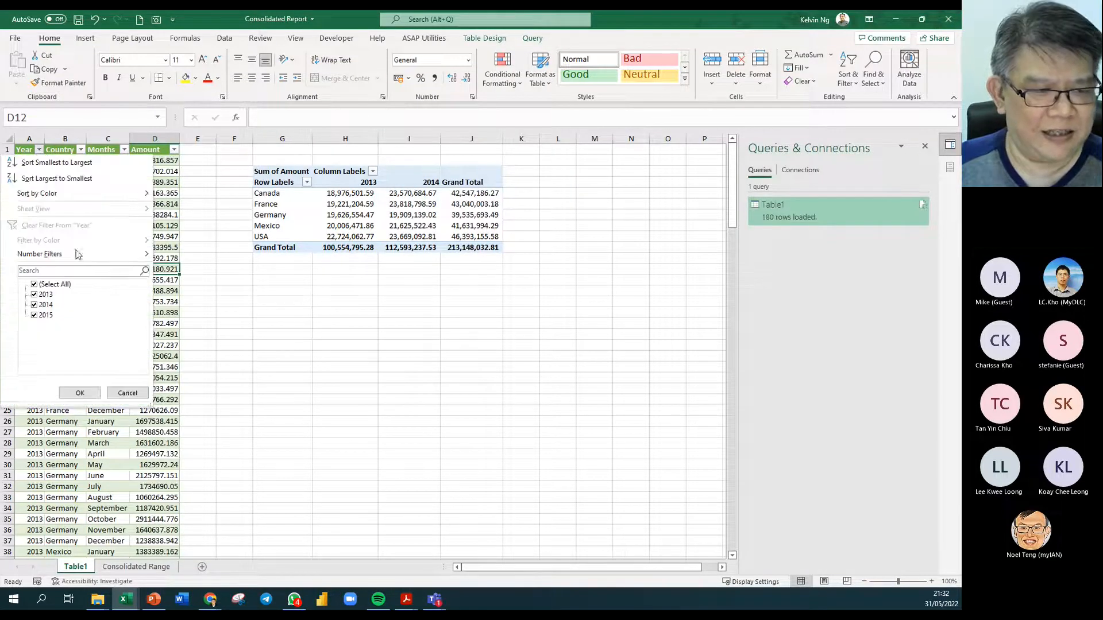
{"action": "right_click", "coordinate": [412, 218]}
{"action": "left_click", "coordinate": [447, 275]}
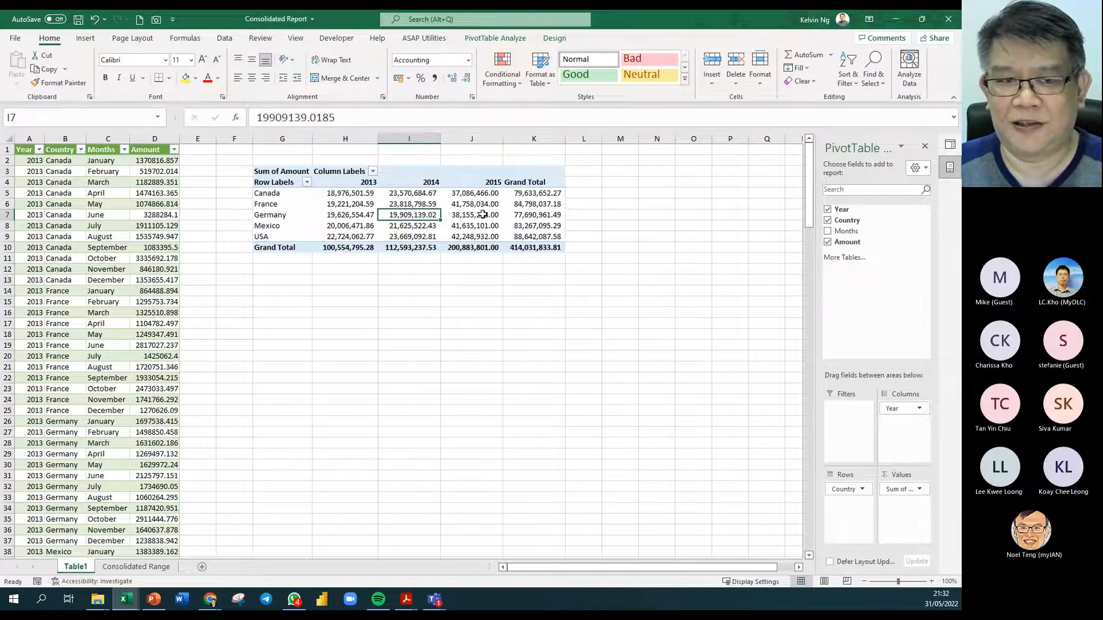
Copy the YR 2015 block, A21:M27, on the Consolidated Range sheet and paste it at A29
{"action": "left_click", "coordinate": [136, 567]}
{"action": "left_click_drag", "start_coordinate": [62, 383], "coordinate": [602, 449]}
{"action": "key", "text": "ctrl+c"}
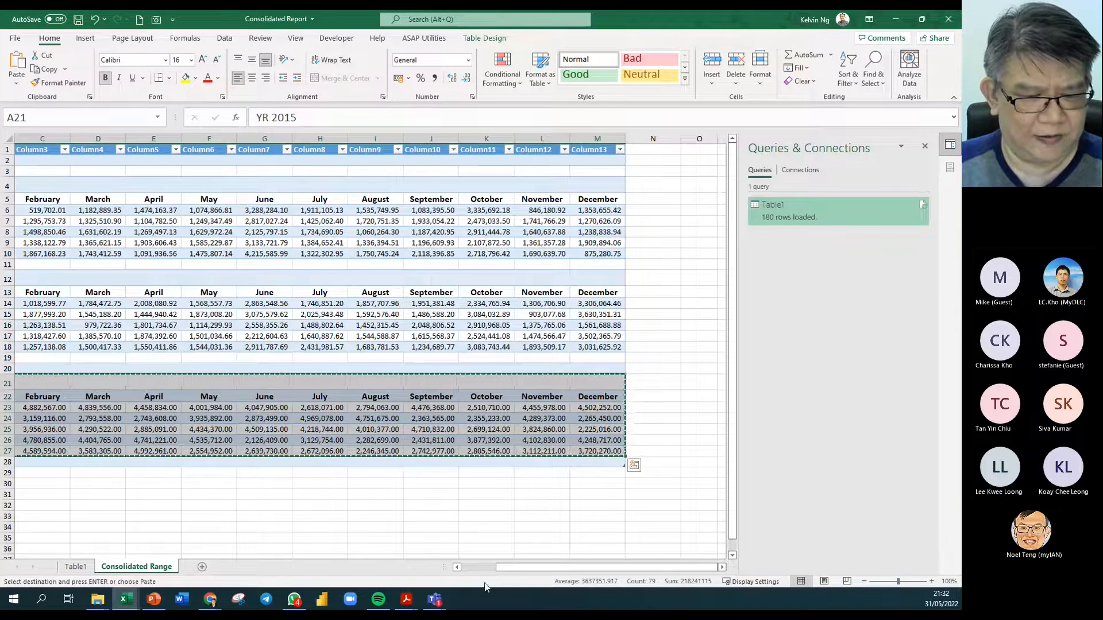
{"action": "left_click_drag", "start_coordinate": [520, 568], "coordinate": [477, 568]}
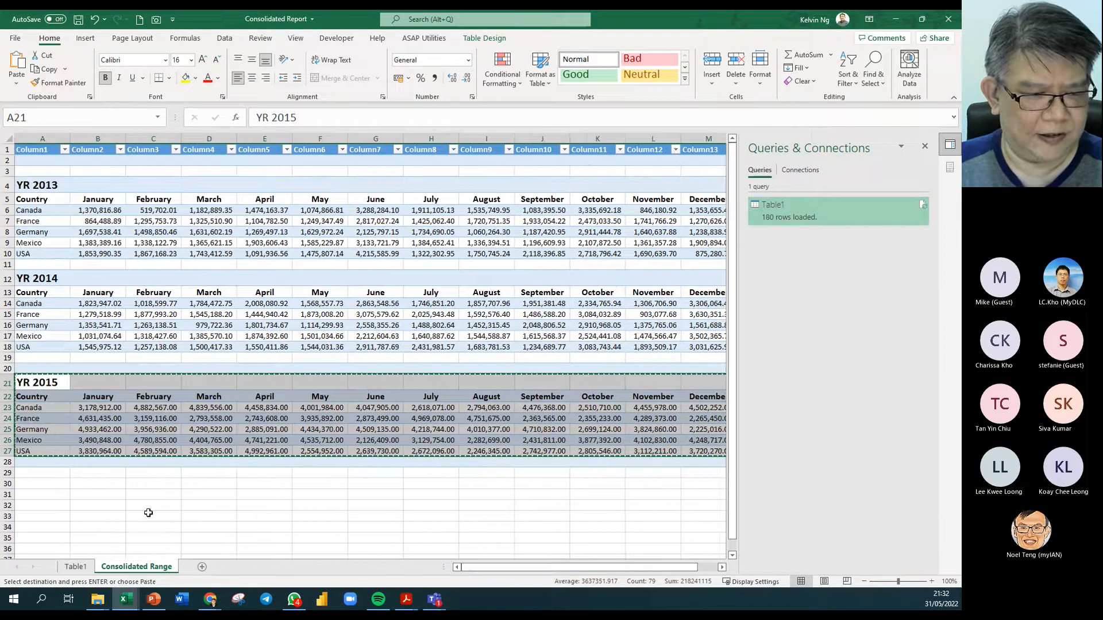
{"action": "left_click", "coordinate": [52, 476]}
{"action": "key", "text": "ctrl+v"}
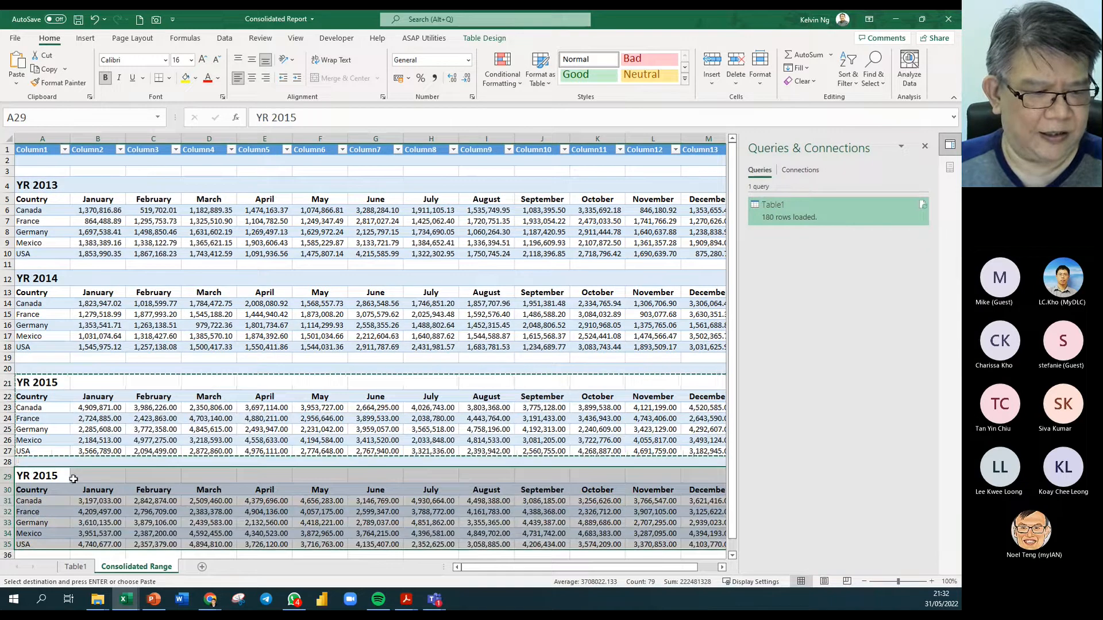
{"action": "scroll", "coordinate": [33, 488], "scroll_direction": "down", "scroll_amount": 2}
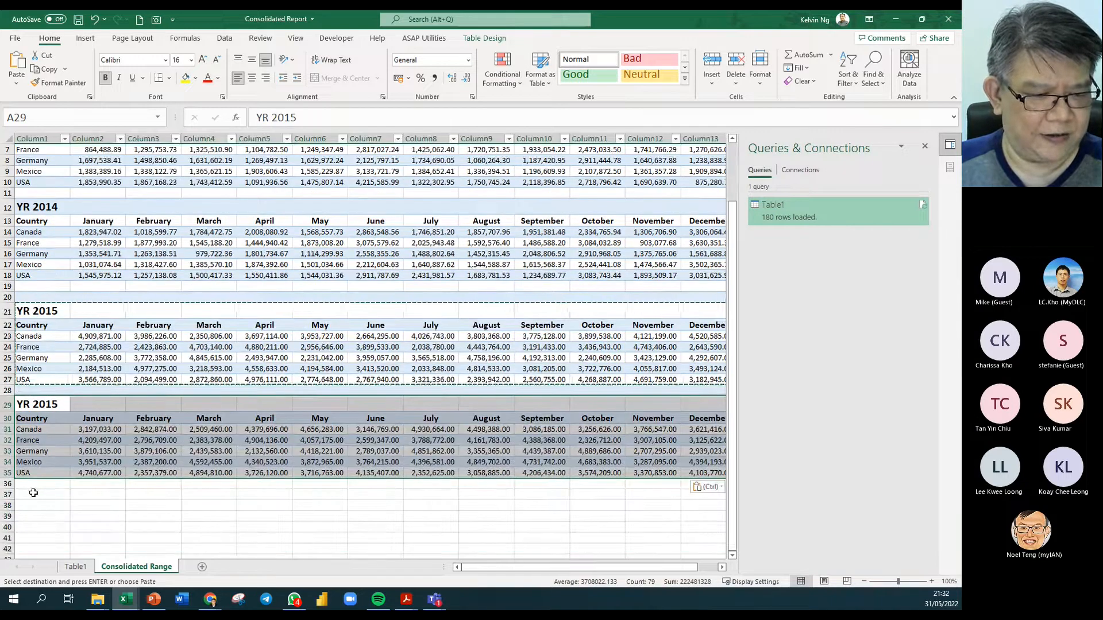
{"action": "left_click", "coordinate": [39, 484]}
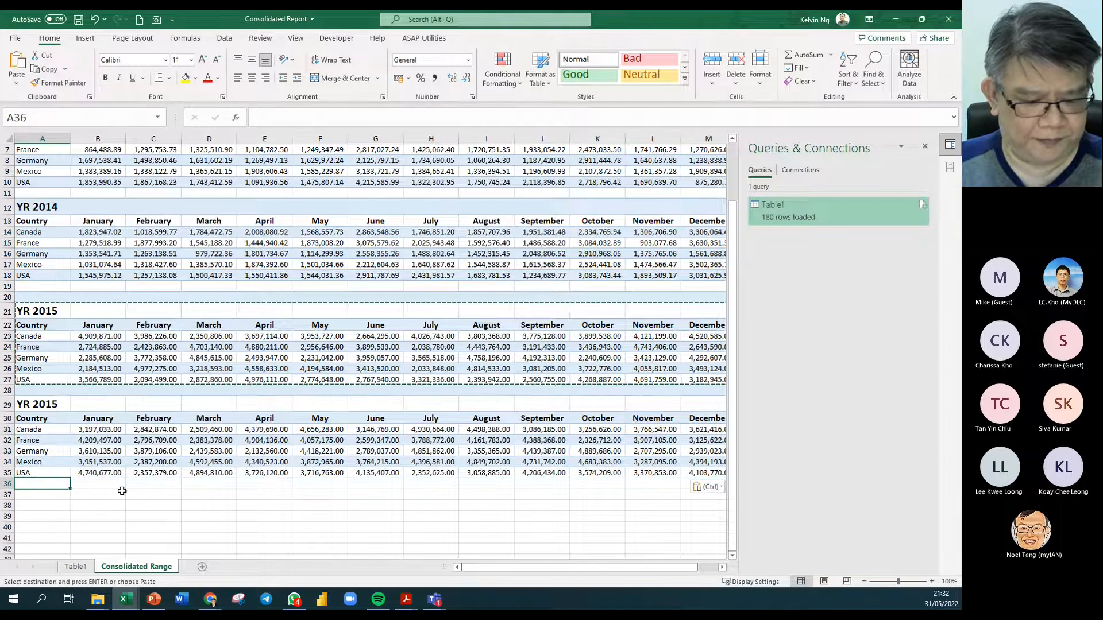
{"action": "key", "text": "Escape"}
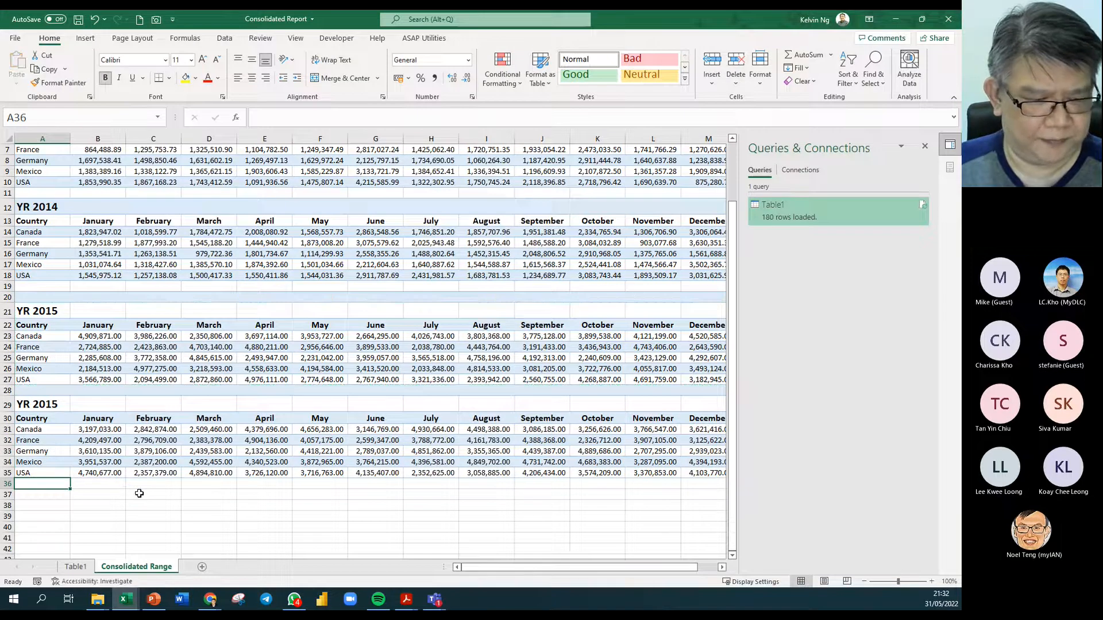
Copy the second YR 2015 block with its blank row above, A28:M35, and paste it at A36
{"action": "left_click_drag", "start_coordinate": [53, 390], "coordinate": [602, 478]}
{"action": "key", "text": "ctrl+c"}
{"action": "scroll", "coordinate": [121, 517], "scroll_direction": "down", "scroll_amount": 4}
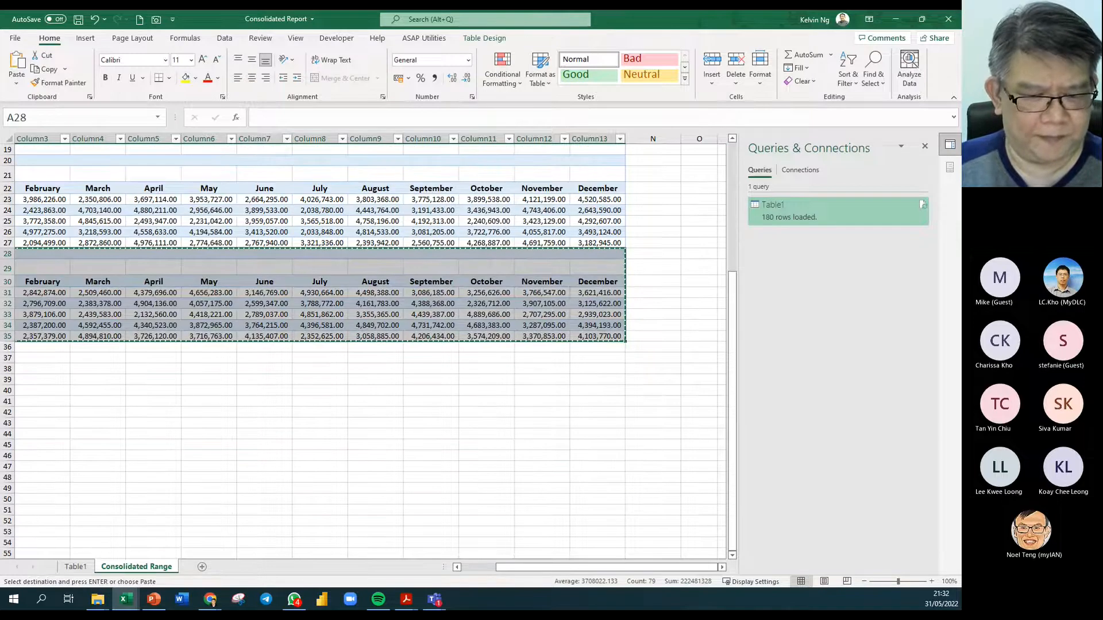
{"action": "left_click_drag", "start_coordinate": [546, 572], "coordinate": [388, 571]}
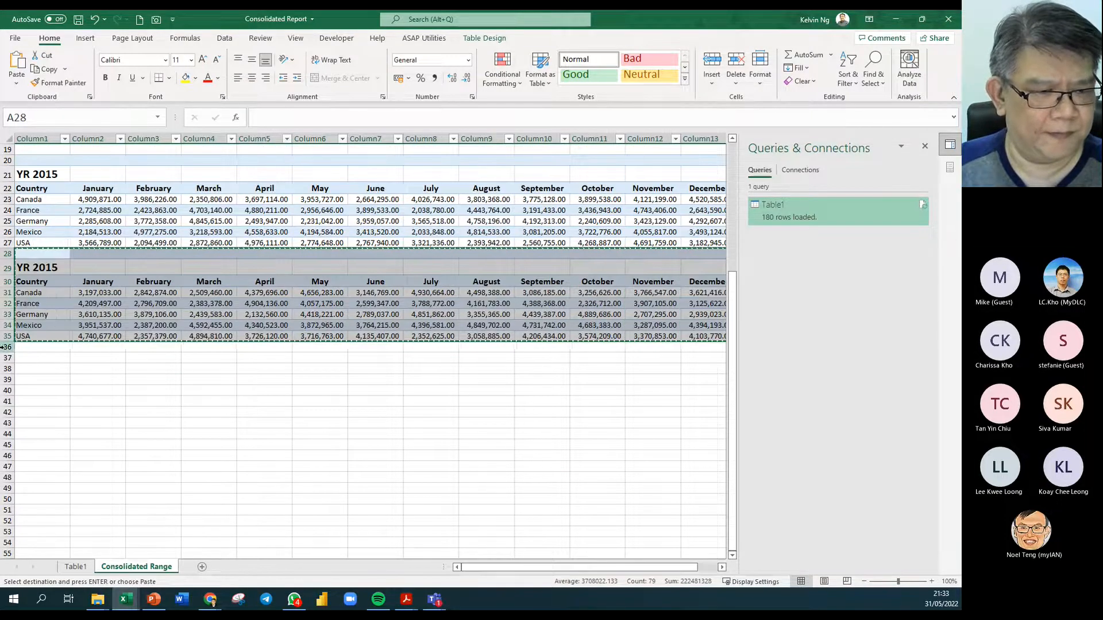
{"action": "left_click", "coordinate": [45, 348]}
{"action": "key", "text": "ctrl+v"}
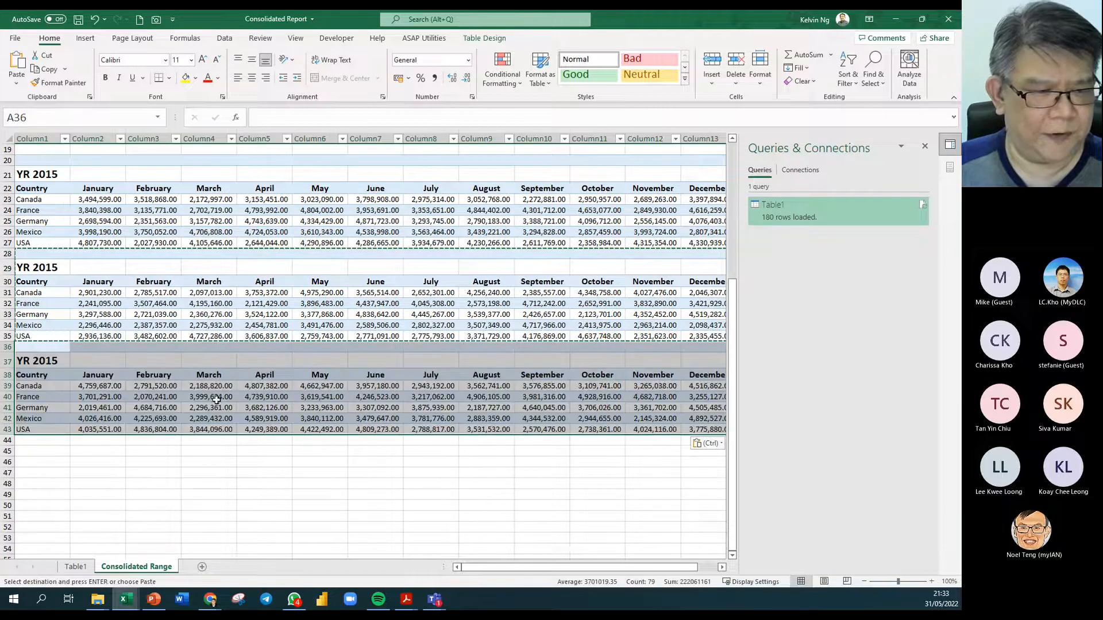
Change the headings of the two pasted blocks to YR 2016 in A29 and YR 2017 in A37
{"action": "double_click", "coordinate": [50, 270]}
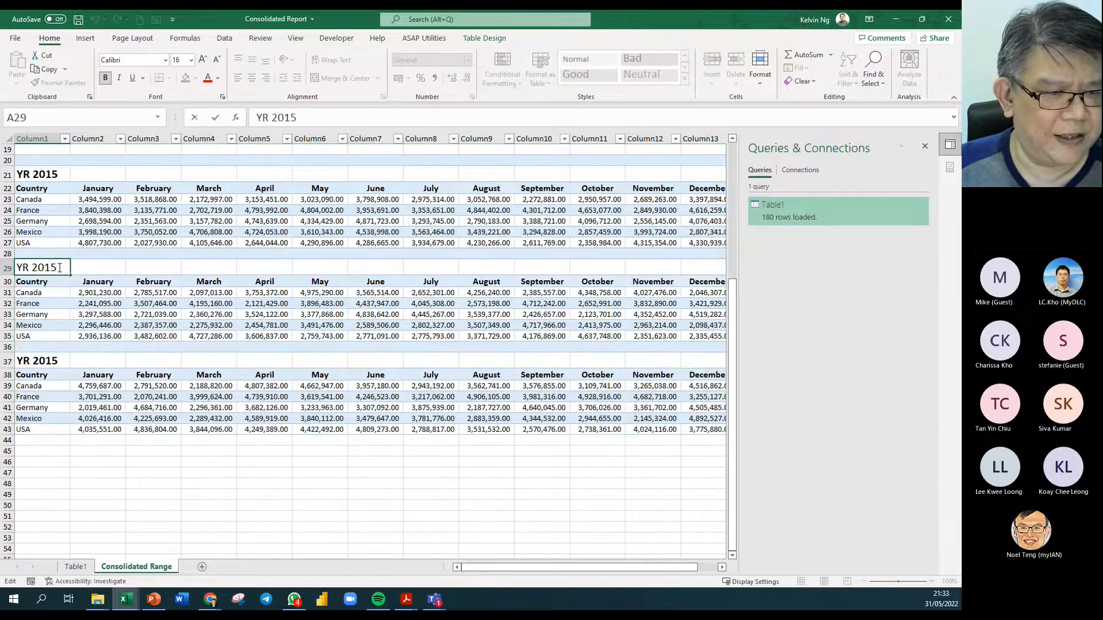
{"action": "key", "text": "BackSpace"}
{"action": "type", "text": "6"}
{"action": "double_click", "coordinate": [53, 361]}
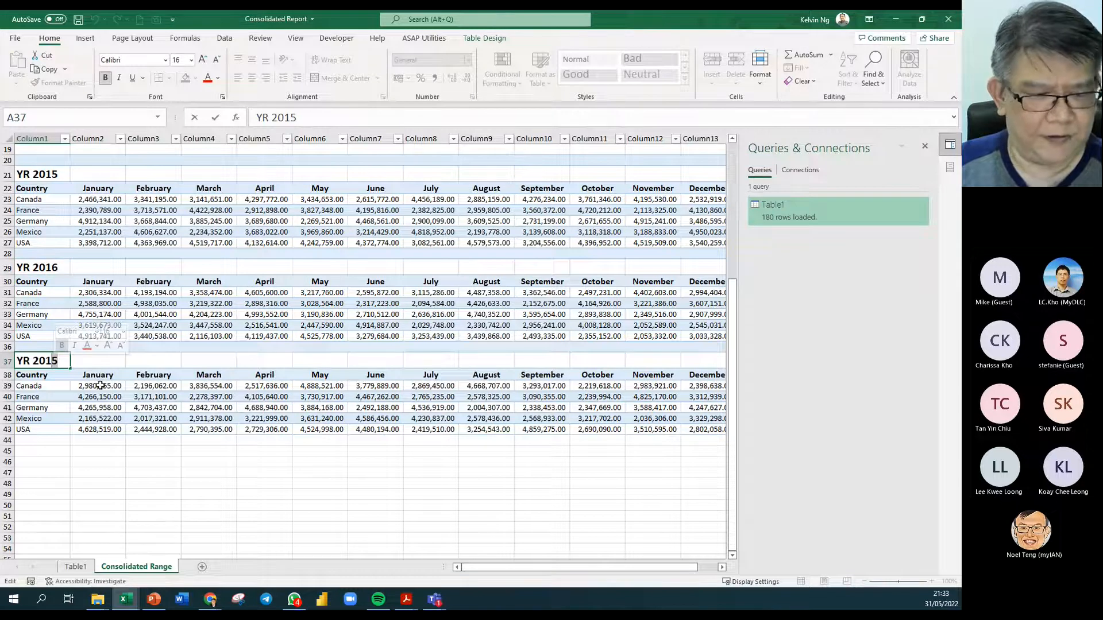
{"action": "key", "text": "BackSpace"}
{"action": "type", "text": "7"}
{"action": "left_click", "coordinate": [164, 410]}
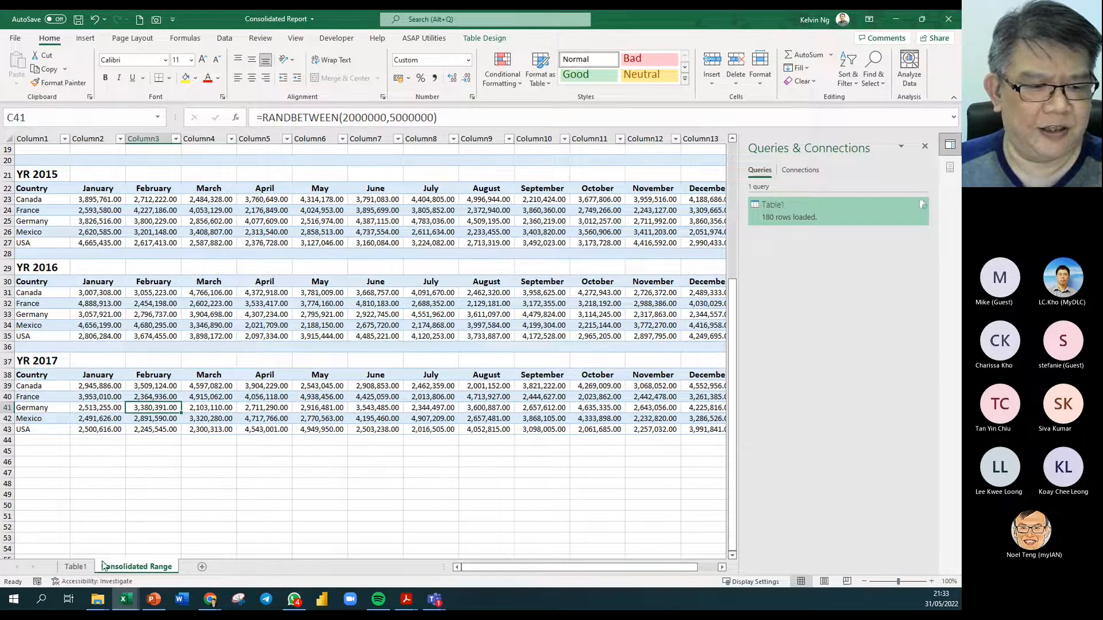
Refresh the loaded table on the Table1 sheet again and check its Year filter for the two added years
{"action": "left_click", "coordinate": [75, 567]}
{"action": "right_click", "coordinate": [120, 258]}
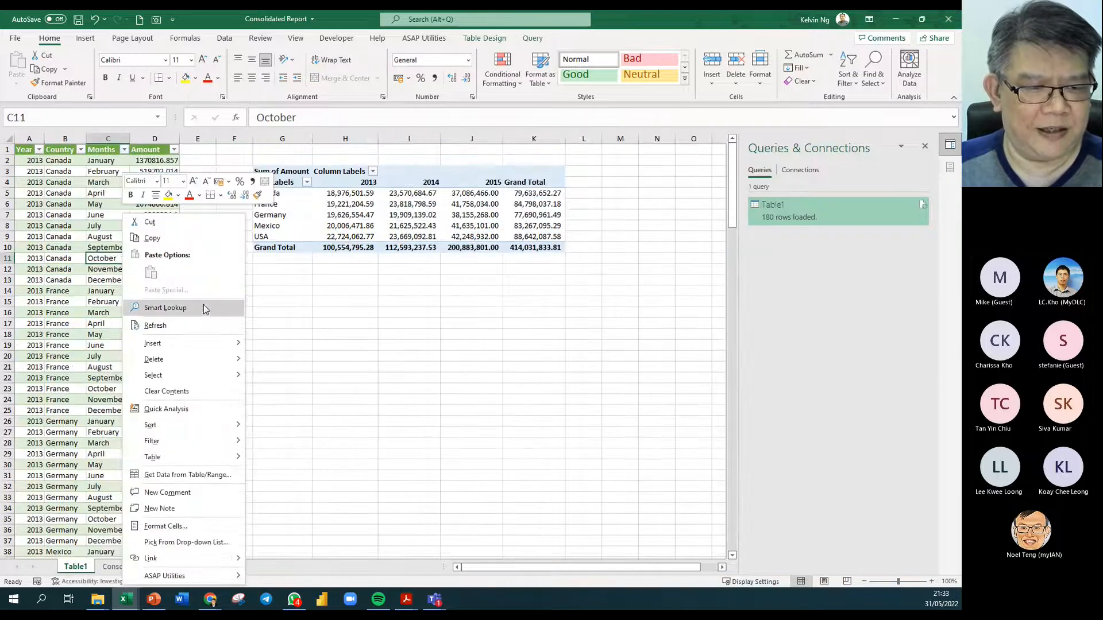
{"action": "left_click", "coordinate": [202, 325]}
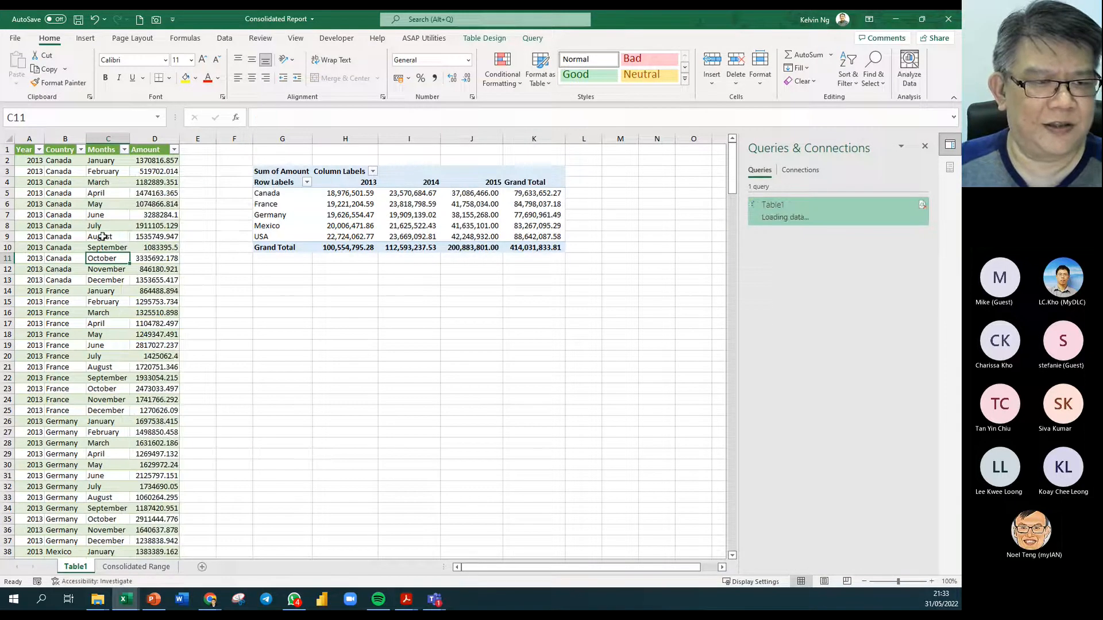
{"action": "left_click", "coordinate": [39, 150]}
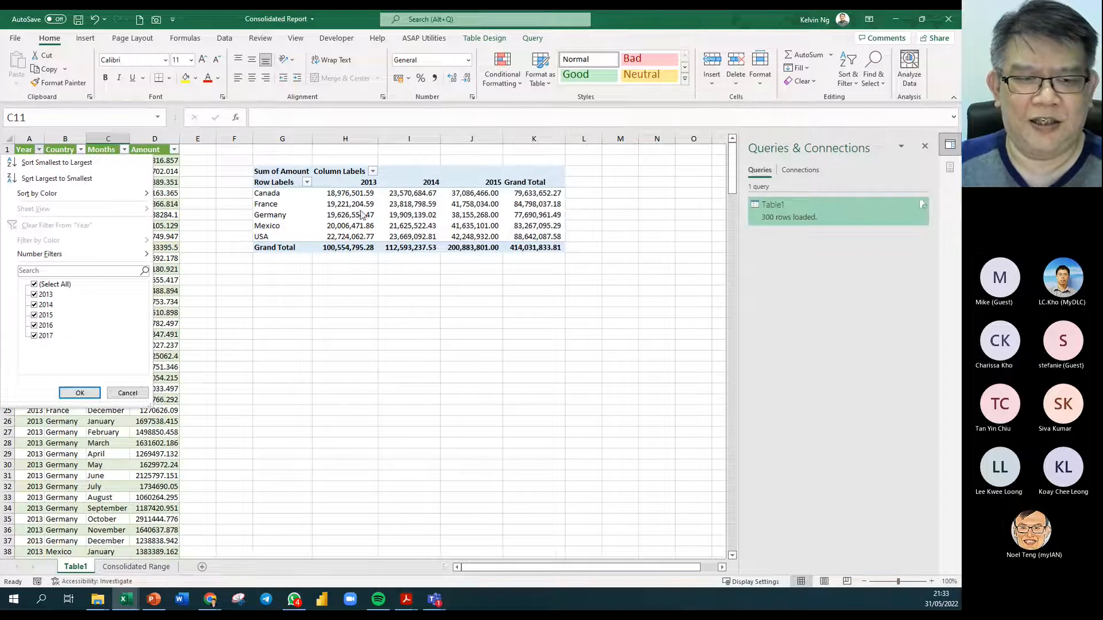
Close the Year filter list and refresh the PivotTable beside the loaded table on the Table1 sheet
{"action": "left_click", "coordinate": [80, 393]}
{"action": "right_click", "coordinate": [404, 210]}
{"action": "left_click", "coordinate": [435, 266]}
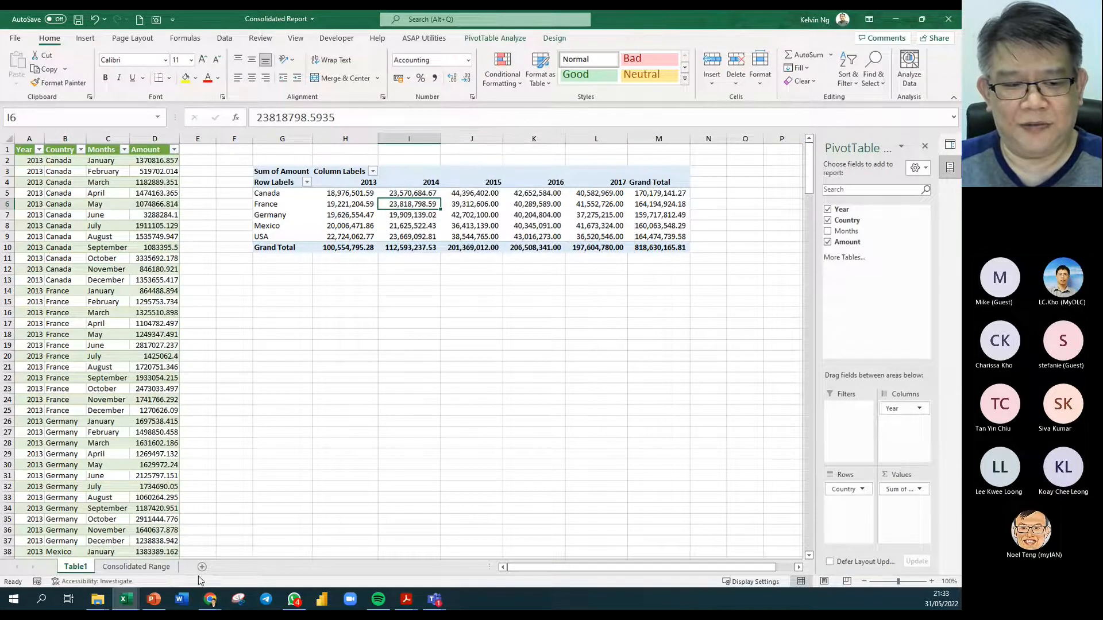
Compare the yearly blocks on the Consolidated Range sheet with the PivotTable's year columns on the Table1 sheet
{"action": "left_click", "coordinate": [163, 571]}
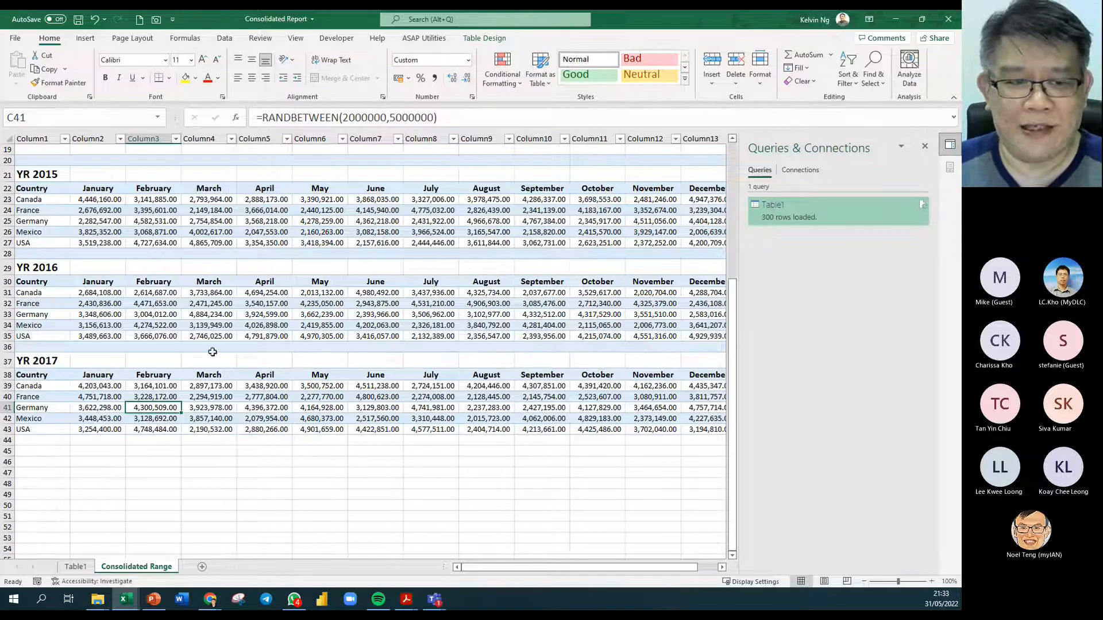
{"action": "left_click", "coordinate": [407, 303]}
{"action": "scroll", "coordinate": [321, 254], "scroll_direction": "up", "scroll_amount": 1}
{"action": "scroll", "coordinate": [321, 255], "scroll_direction": "up", "scroll_amount": 6}
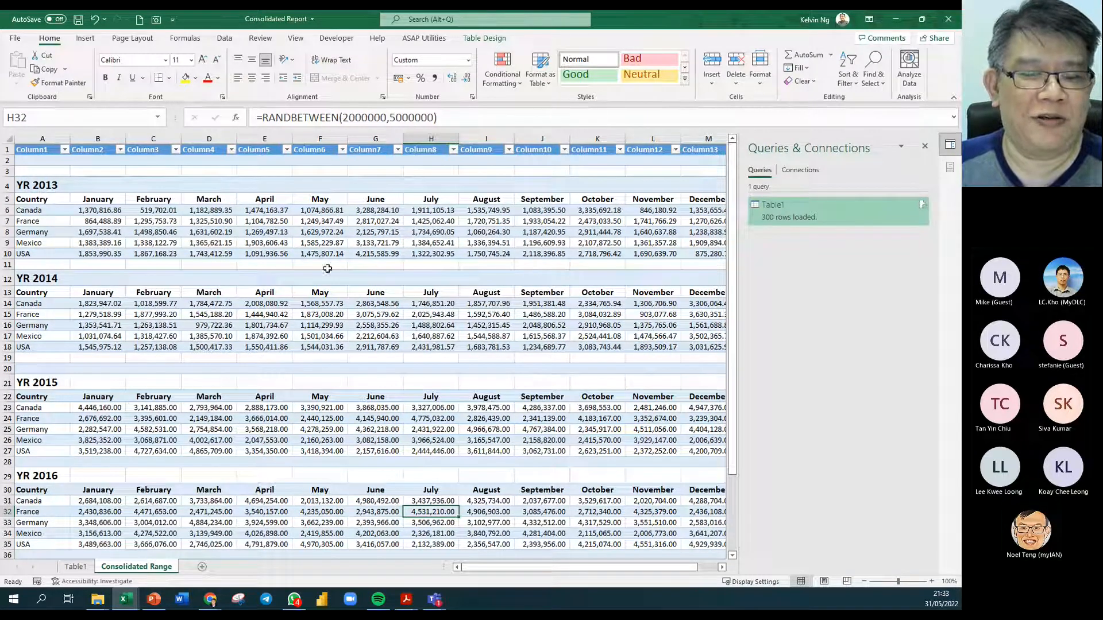
{"action": "left_click", "coordinate": [77, 569]}
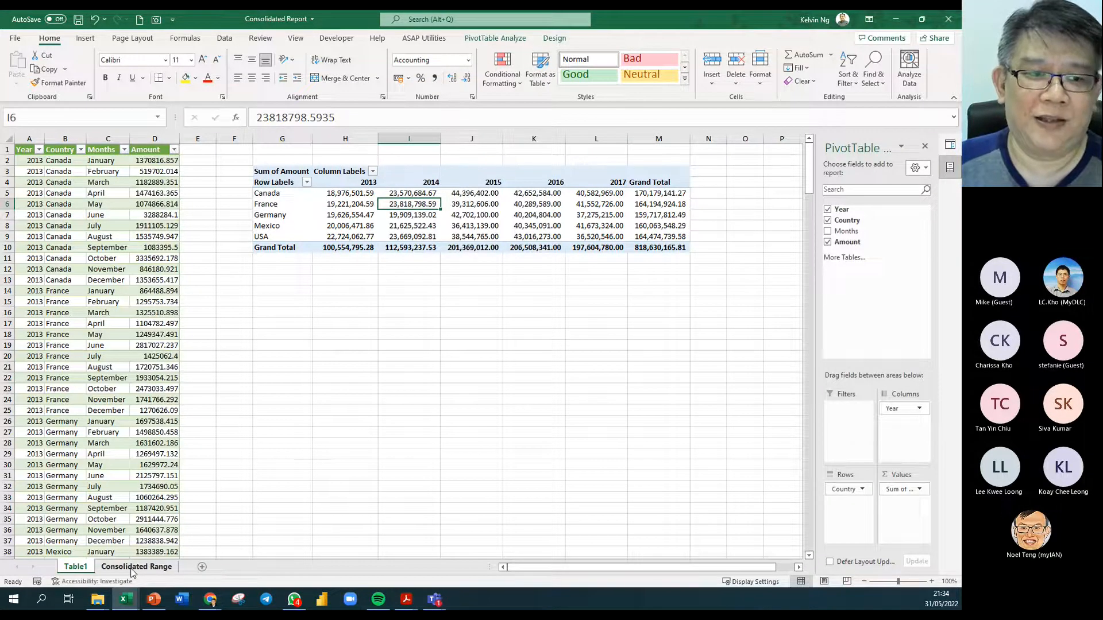
{"action": "left_click_drag", "start_coordinate": [562, 569], "coordinate": [562, 570]}
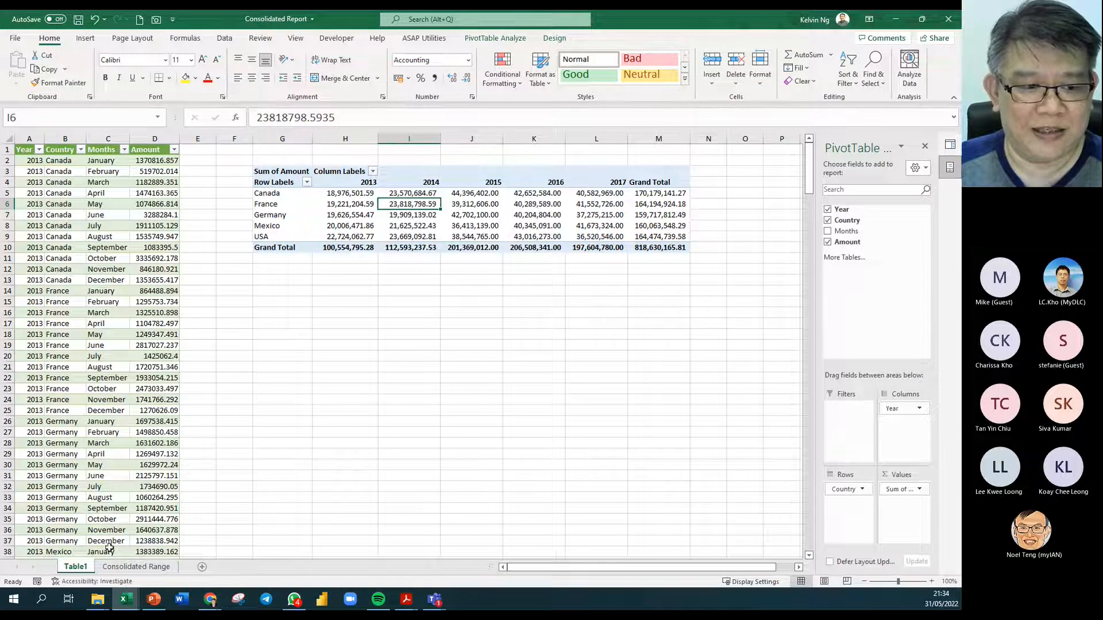
{"action": "left_click", "coordinate": [128, 568]}
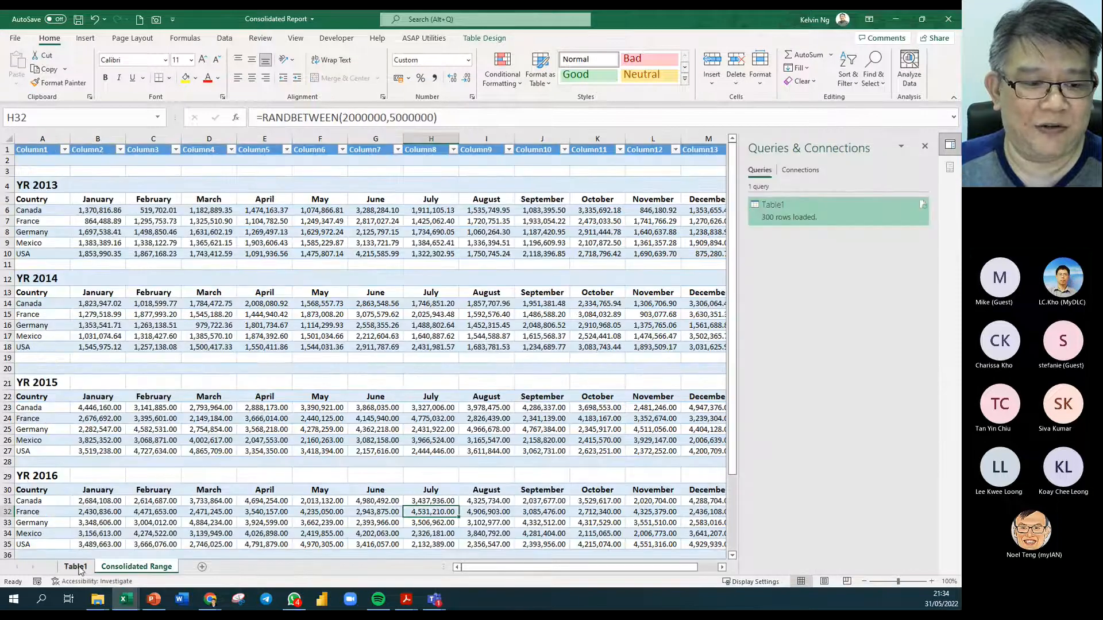
{"action": "left_click", "coordinate": [84, 568]}
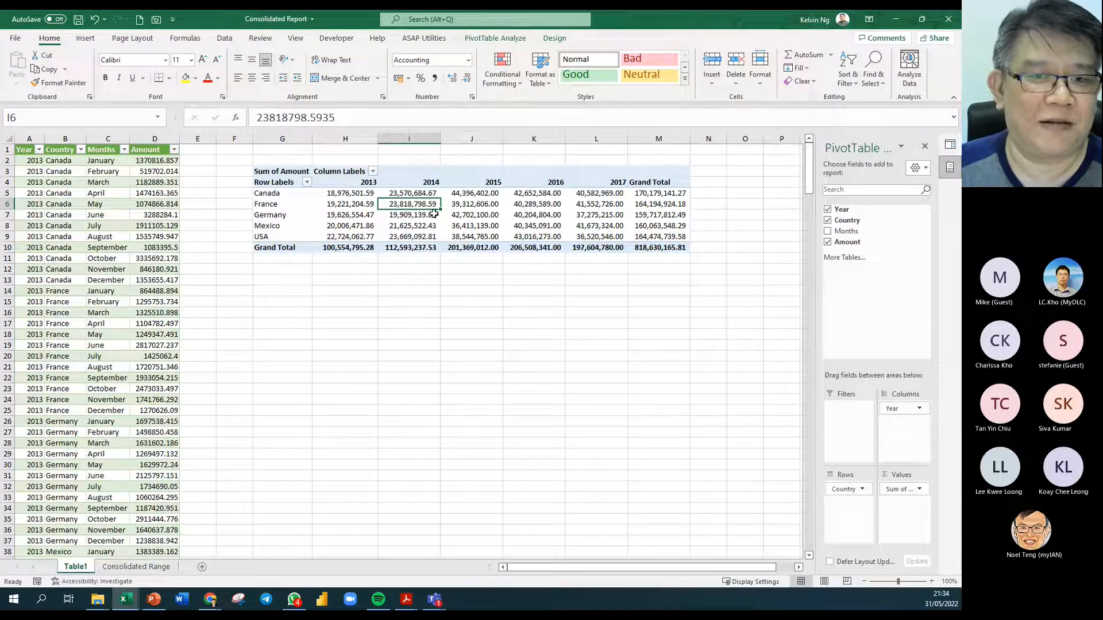
{"action": "mouse_move", "coordinate": [465, 223]}
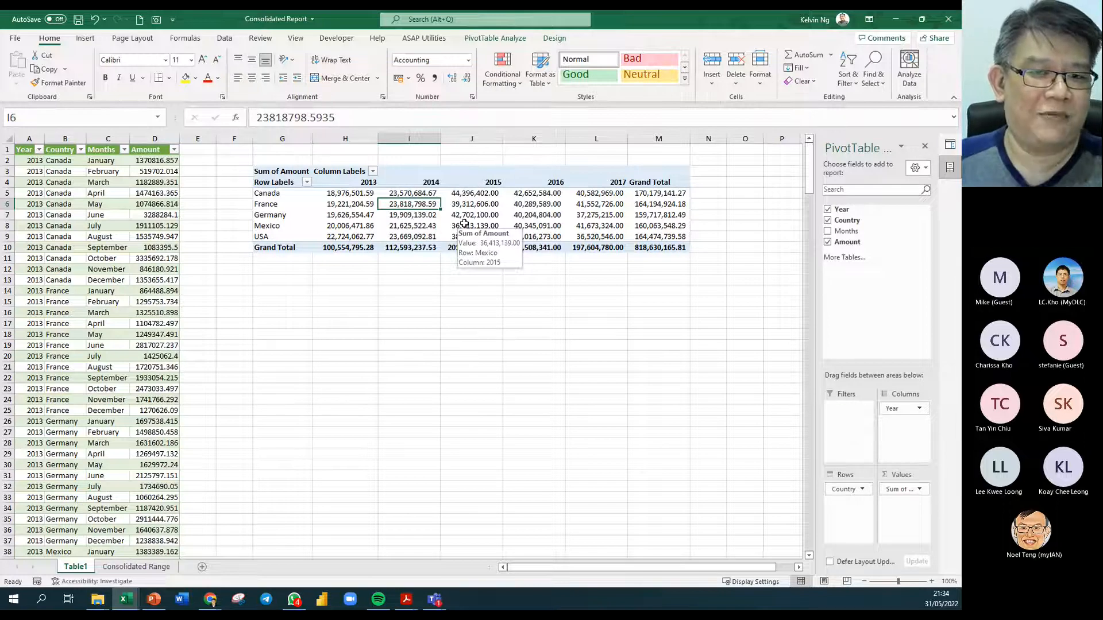
{"action": "mouse_move", "coordinate": [425, 203]}
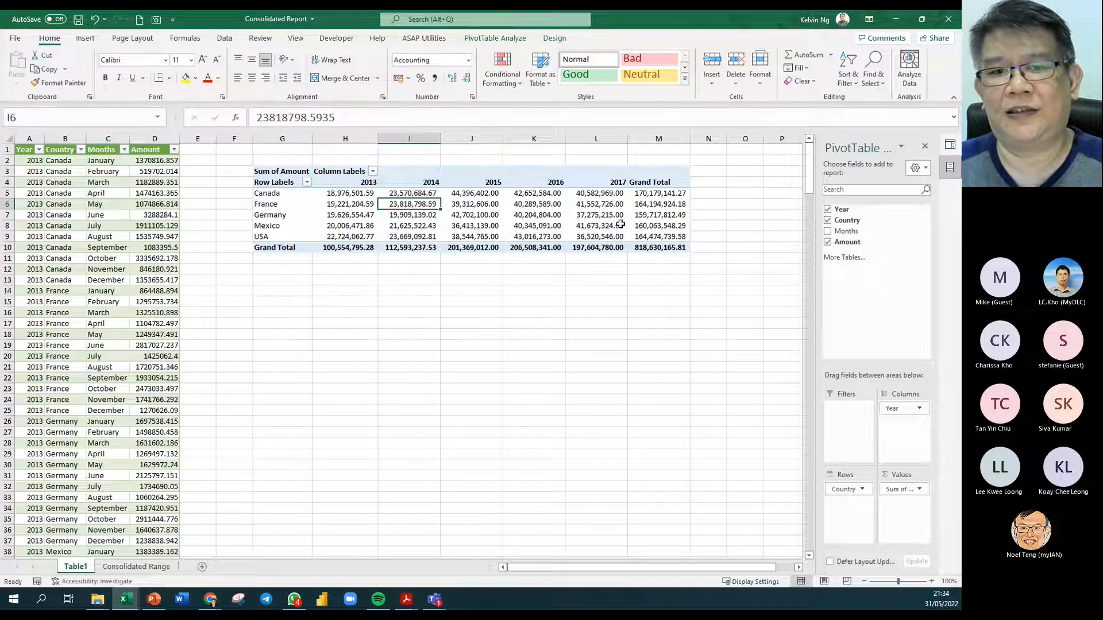
{"action": "left_click", "coordinate": [497, 207]}
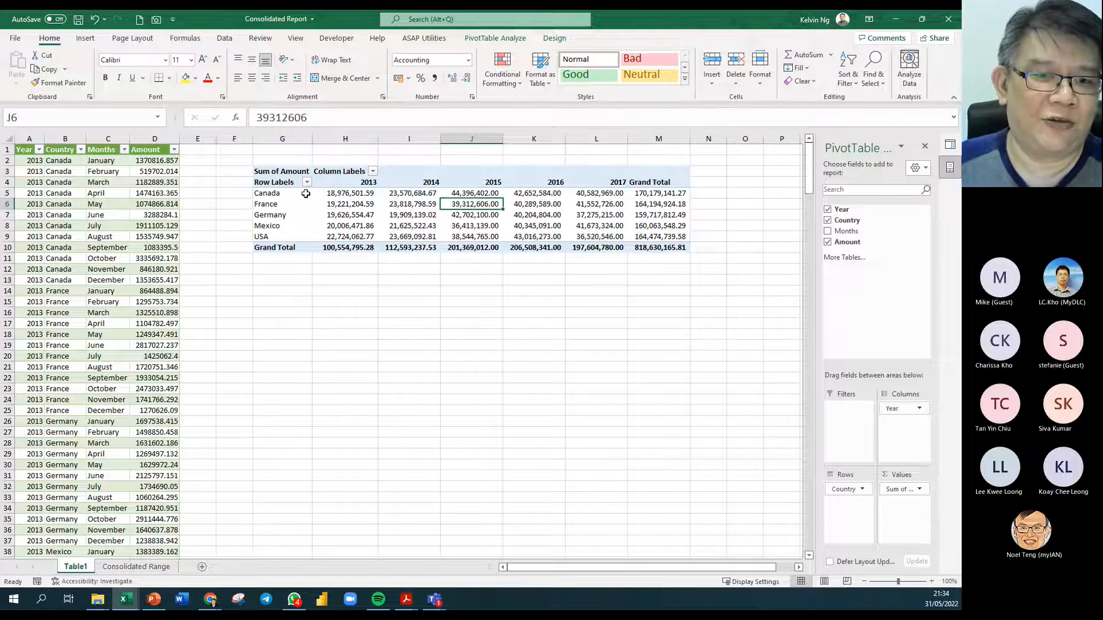
{"action": "mouse_move", "coordinate": [606, 200]}
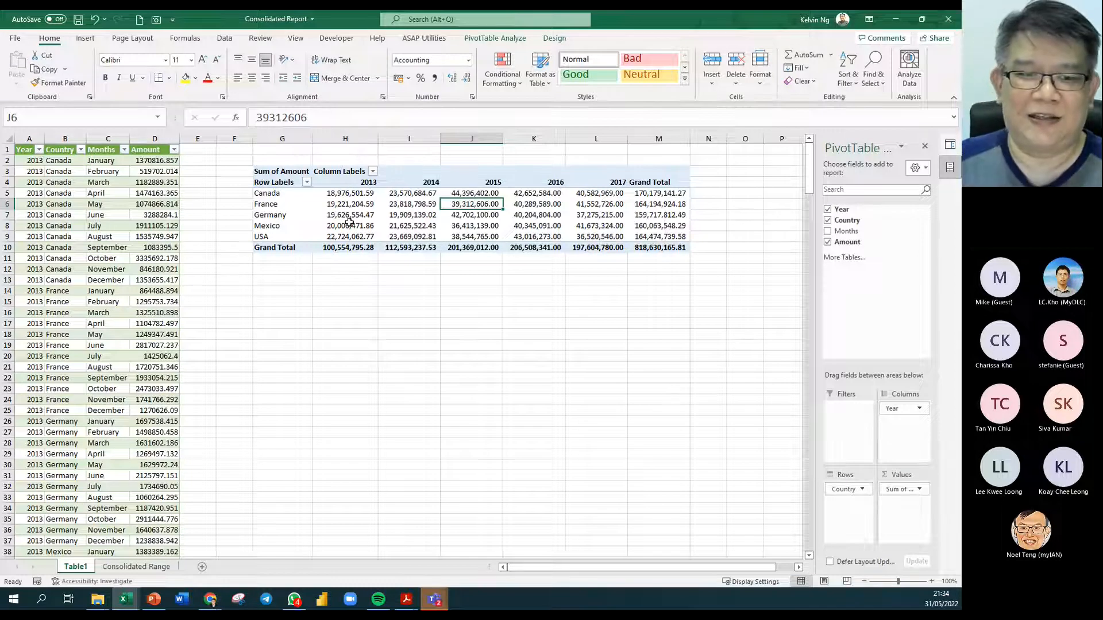
{"action": "left_click", "coordinate": [346, 197]}
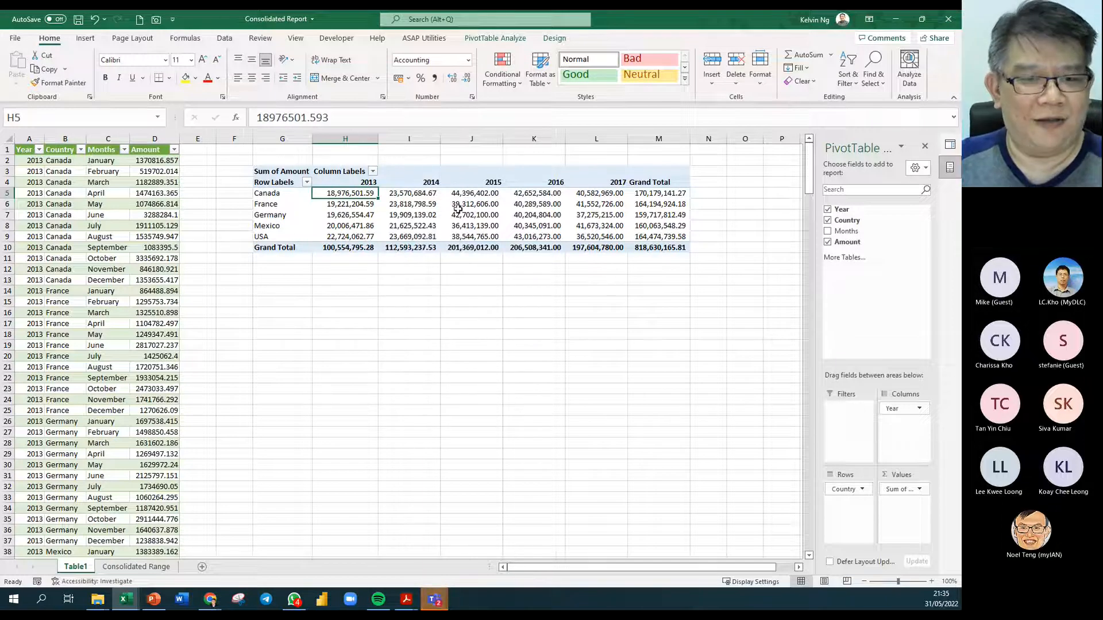
{"action": "left_click", "coordinate": [396, 197]}
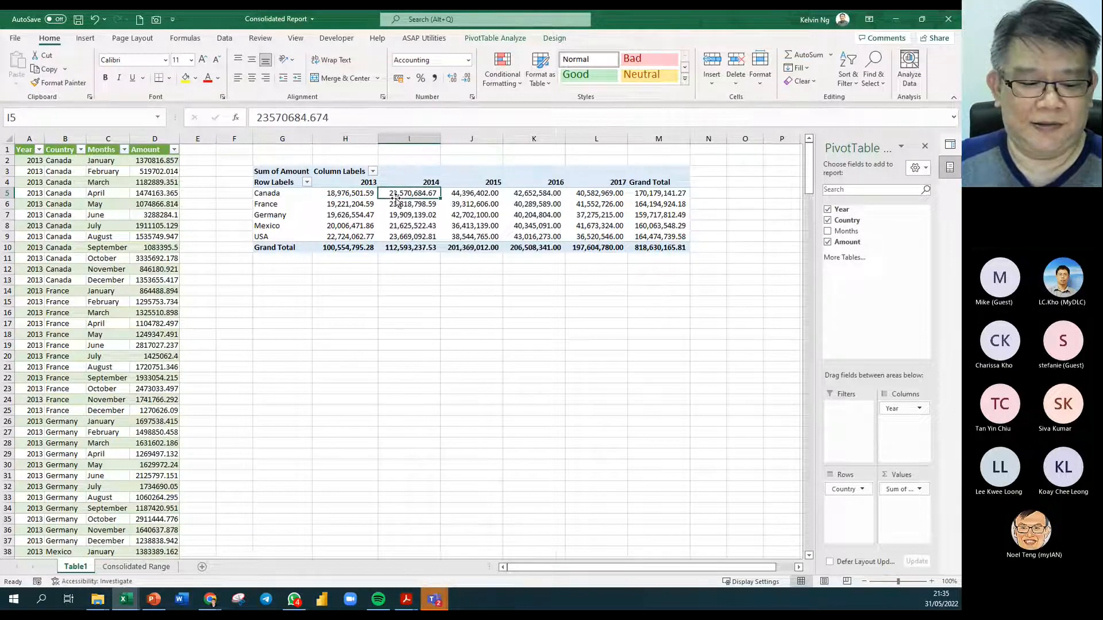